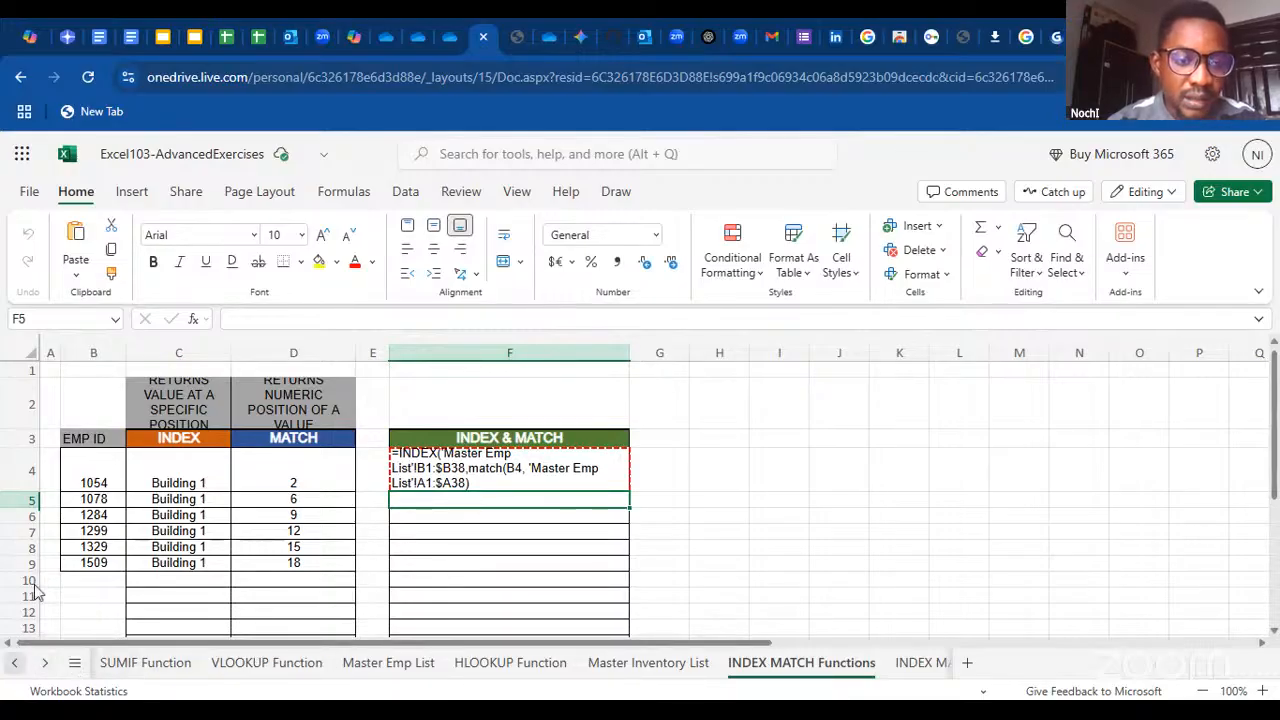
Switch to the IF Function worksheet and look over its December 2020 sales figures
{"action": "left_click", "coordinate": [15, 663]}
{"action": "left_click", "coordinate": [130, 663]}
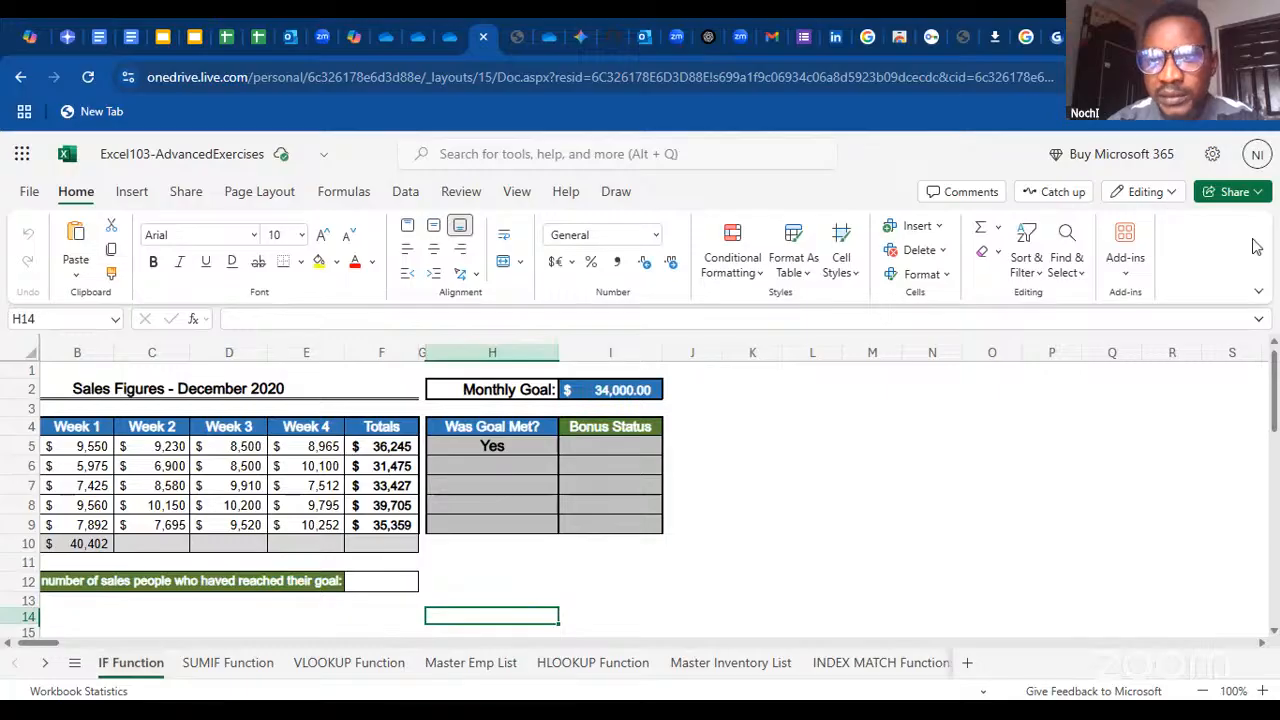
{"action": "scroll", "coordinate": [1276, 390], "scroll_direction": "down", "scroll_amount": 2}
{"action": "scroll", "coordinate": [1276, 390], "scroll_direction": "up", "scroll_amount": 2}
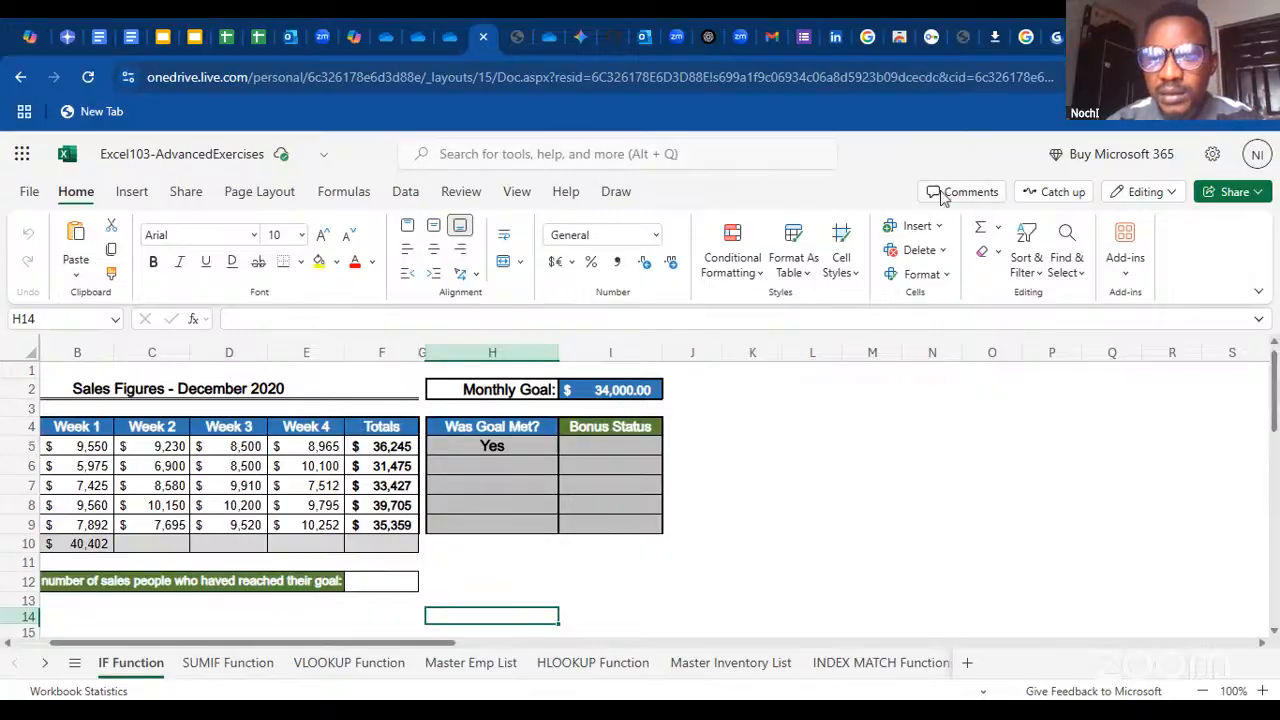
{"action": "left_click", "coordinate": [1258, 292]}
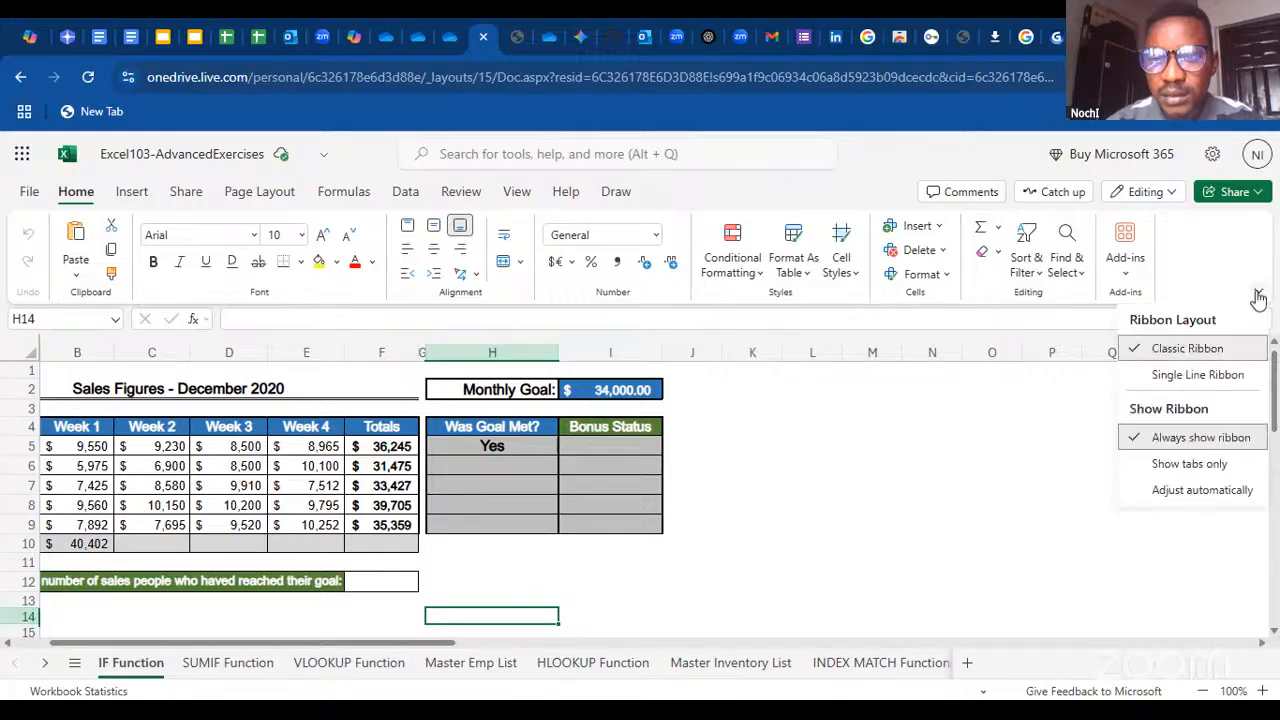
{"action": "left_click", "coordinate": [1130, 437]}
{"action": "left_click", "coordinate": [1042, 448]}
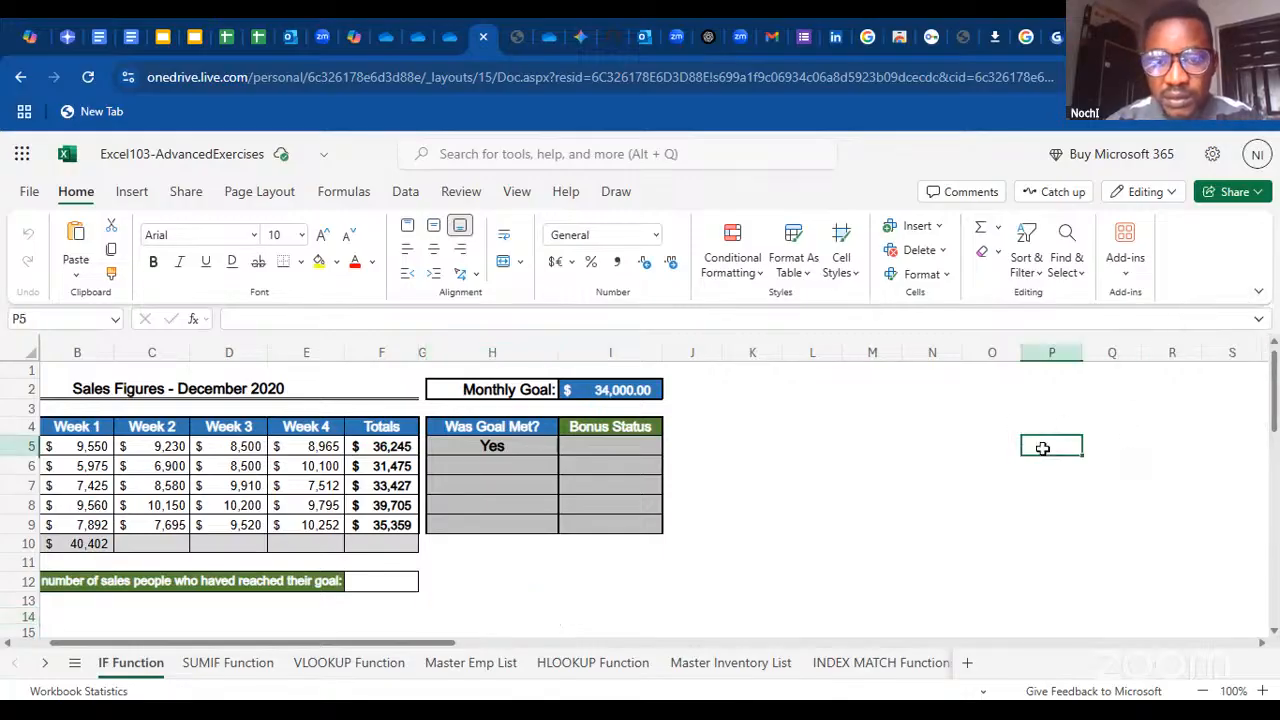
{"action": "left_click", "coordinate": [1257, 296]}
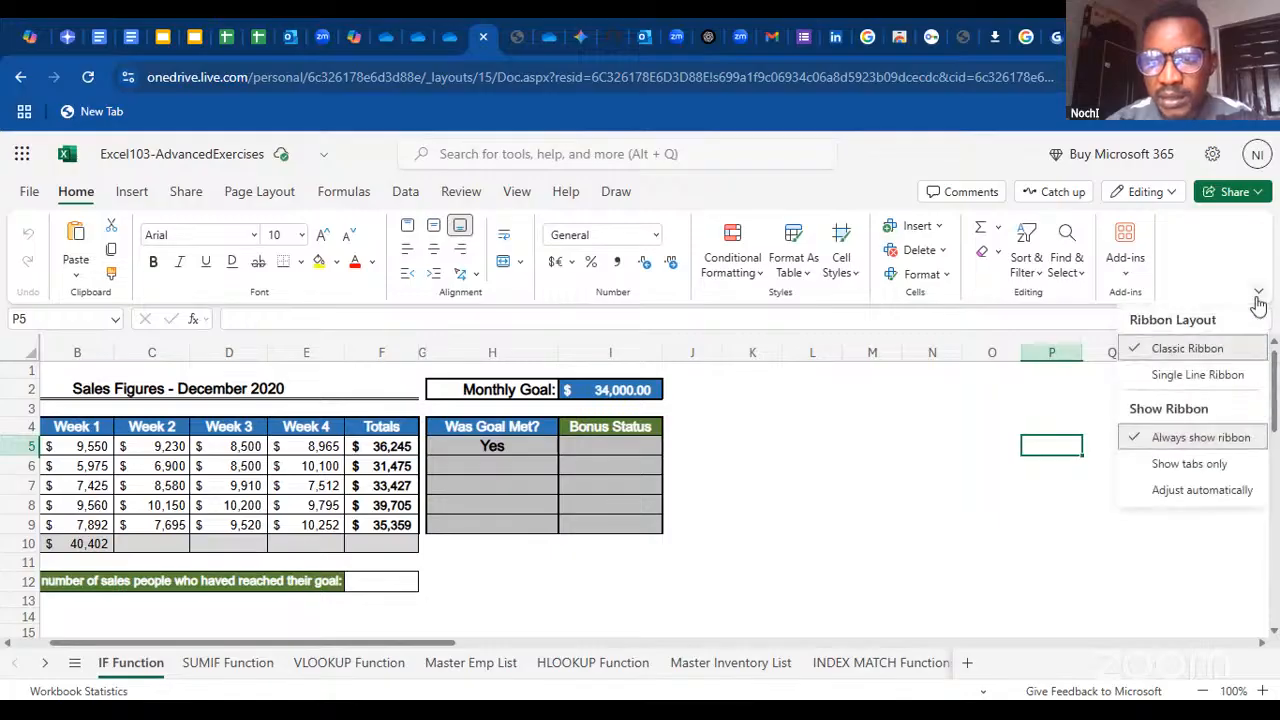
{"action": "left_click", "coordinate": [1156, 437]}
{"action": "left_click", "coordinate": [1124, 460]}
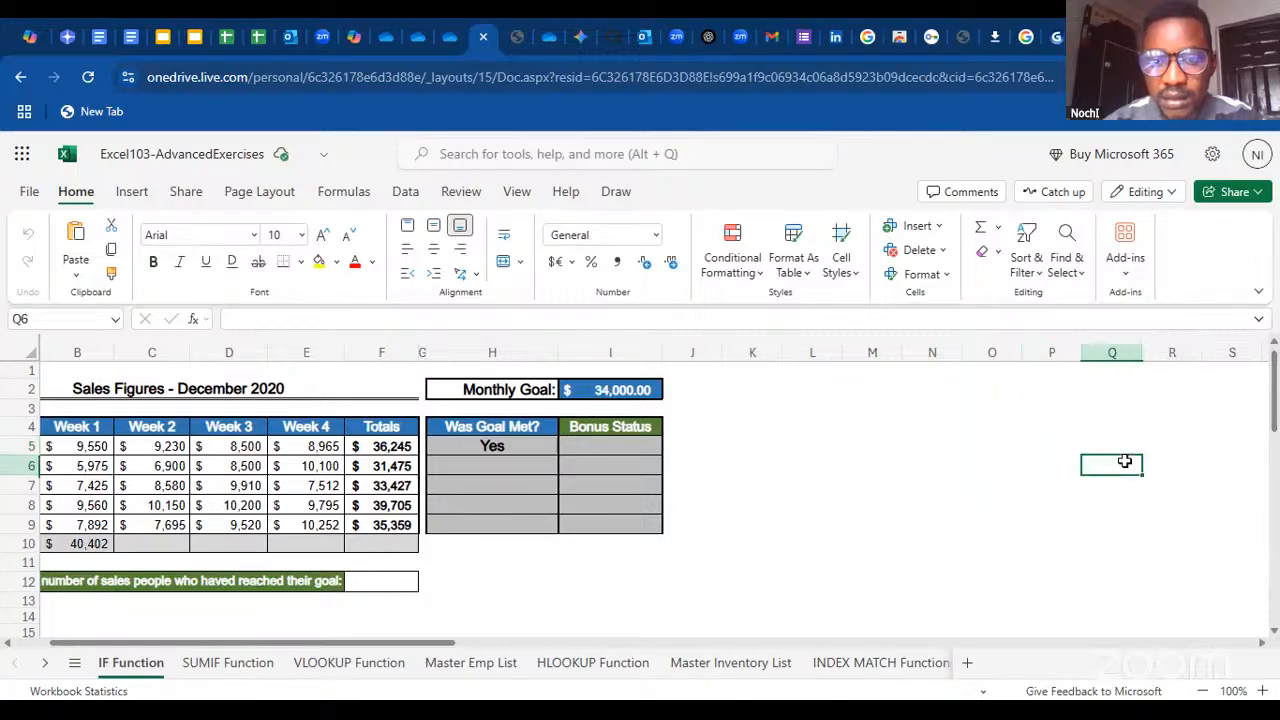
{"action": "left_click", "coordinate": [798, 466]}
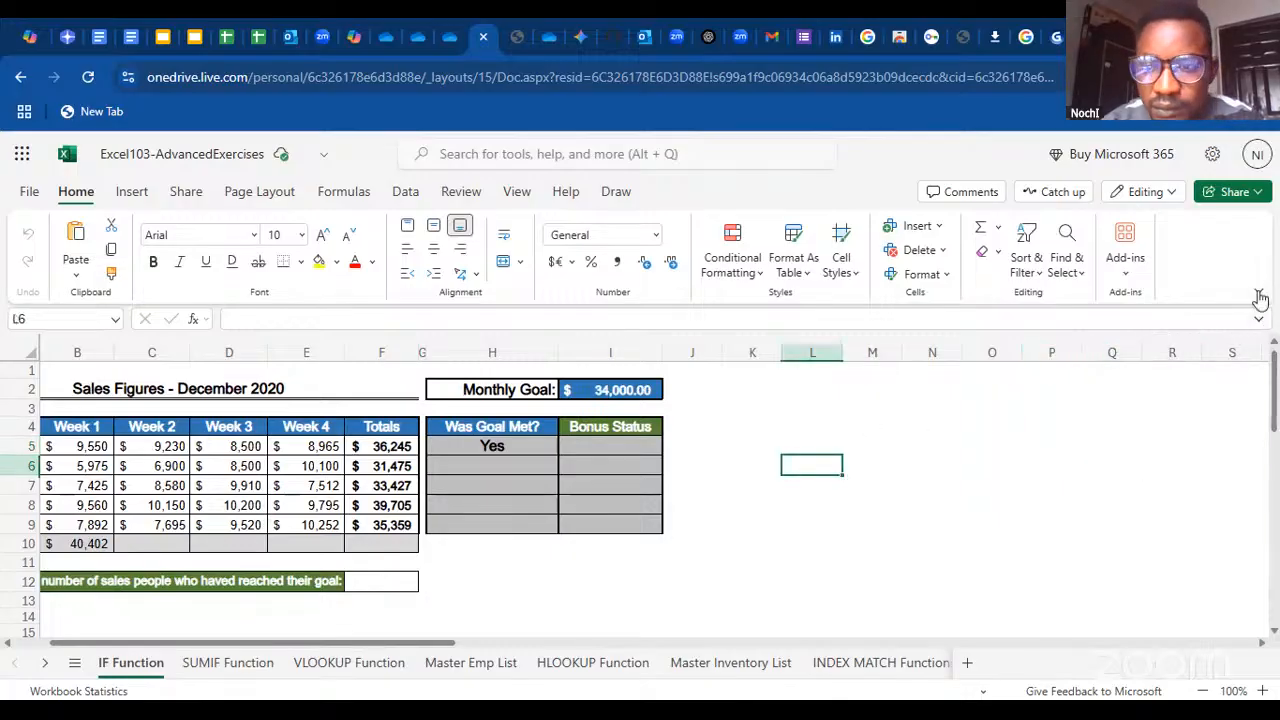
Change the ribbon layout to Single Line Ribbon to leave more room for the worksheet
{"action": "left_click", "coordinate": [1258, 292]}
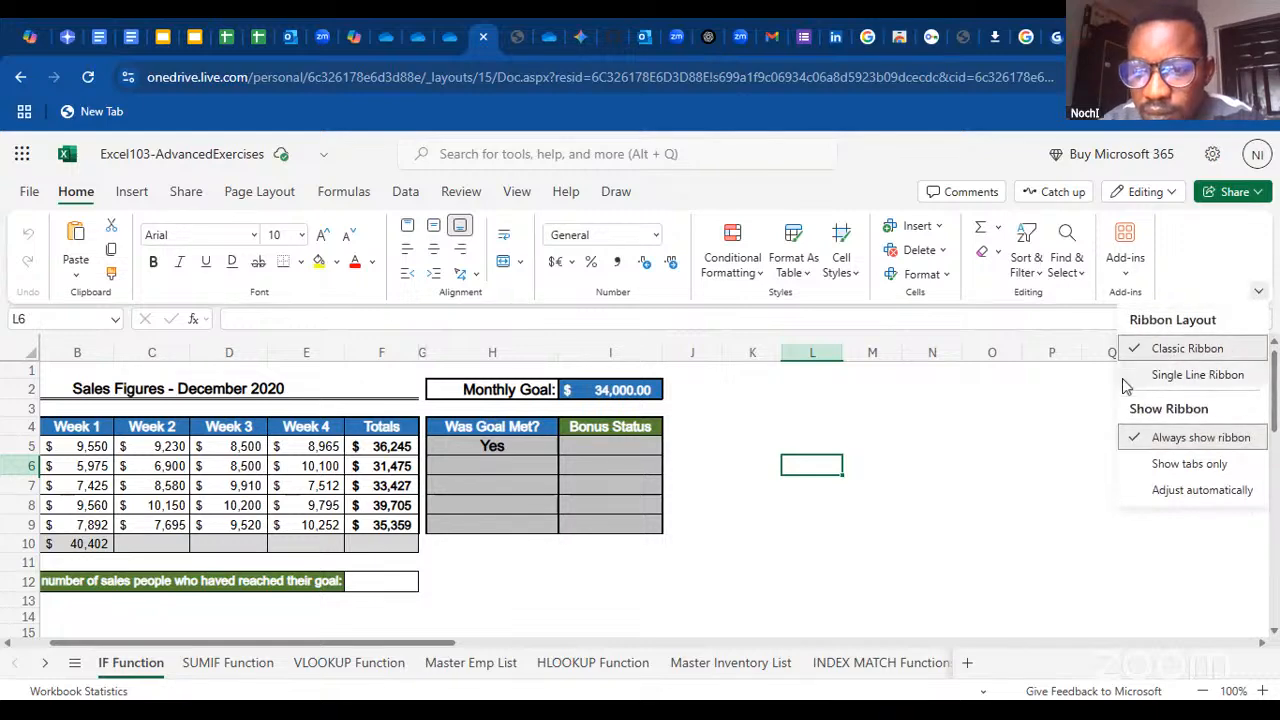
{"action": "left_click", "coordinate": [1170, 372]}
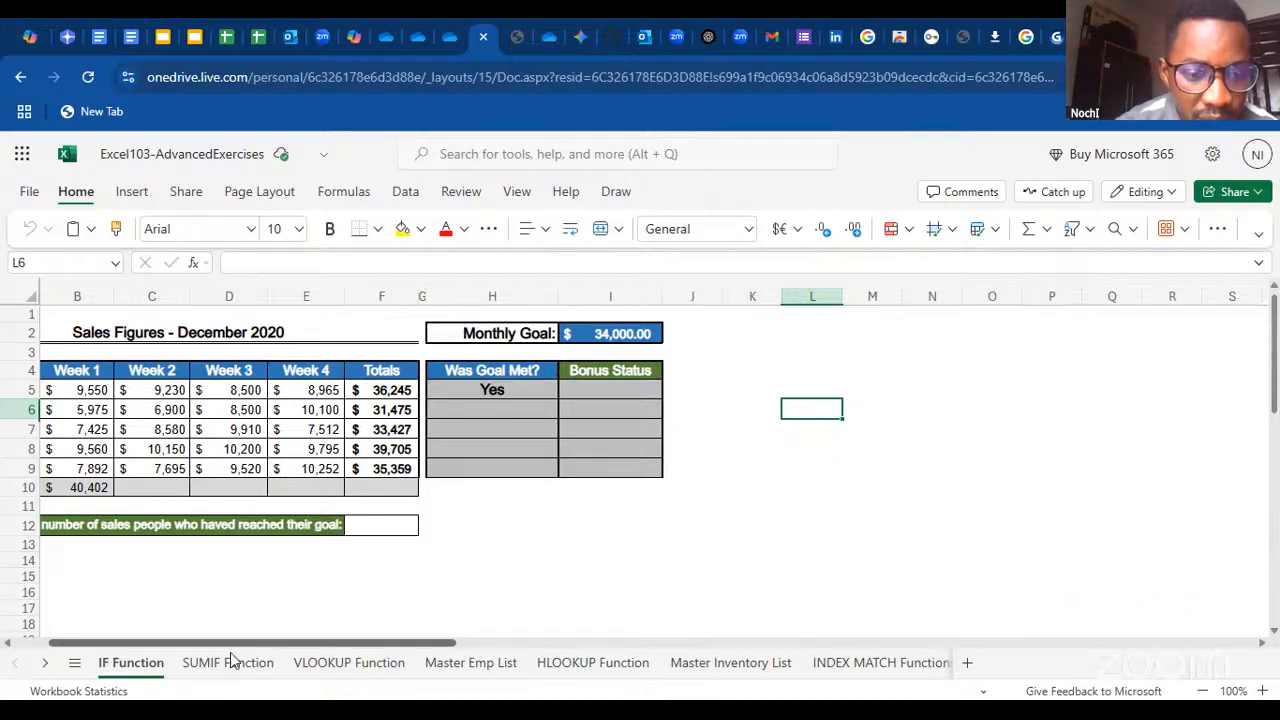
On the Master Emp List sheet, enter a LEN formula in M2 that counts the characters of the E-mail entry in E12
{"action": "left_click", "coordinate": [450, 664]}
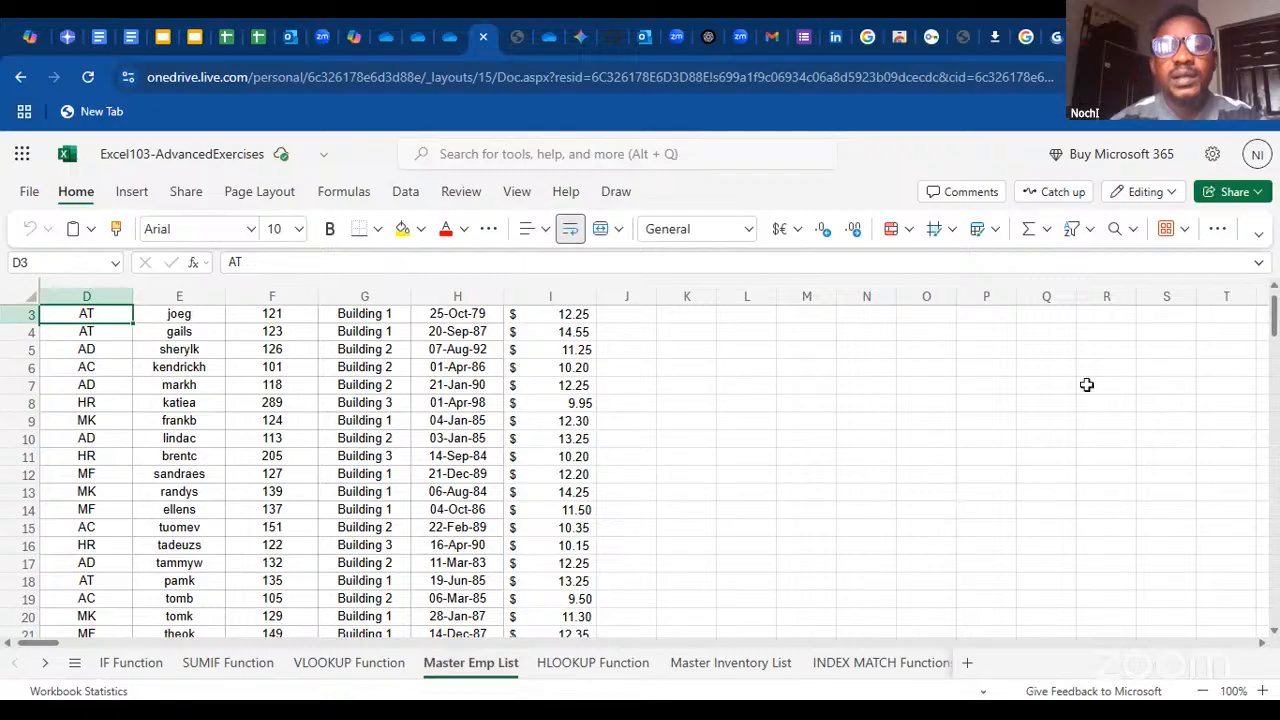
{"action": "scroll", "coordinate": [1274, 313], "scroll_direction": "up", "scroll_amount": 1}
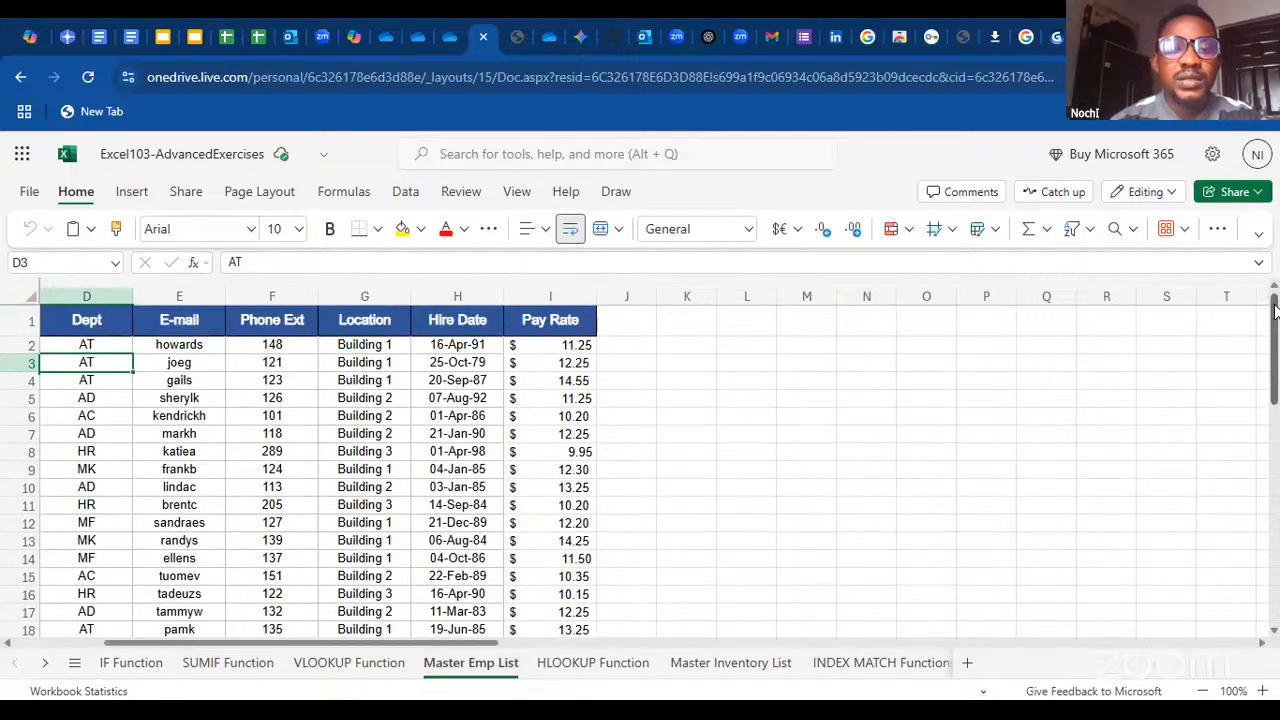
{"action": "left_click", "coordinate": [802, 346]}
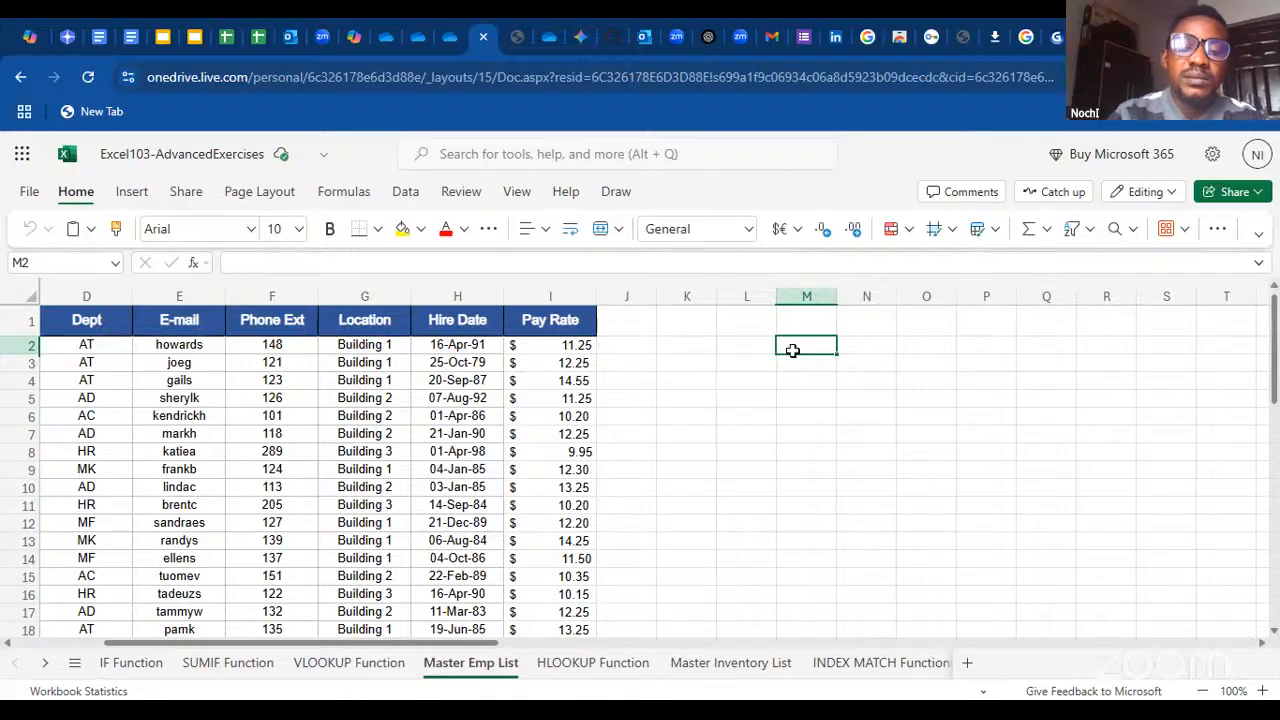
{"action": "type", "text": "="}
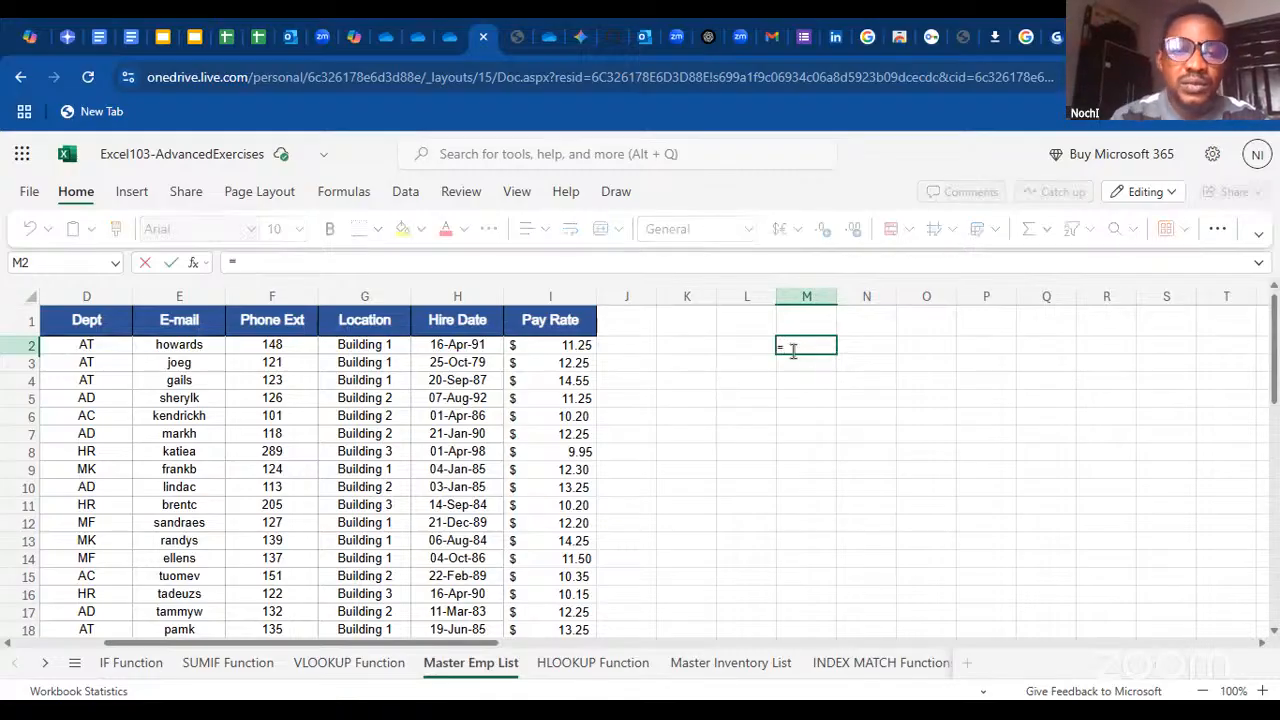
{"action": "type", "text": "l"}
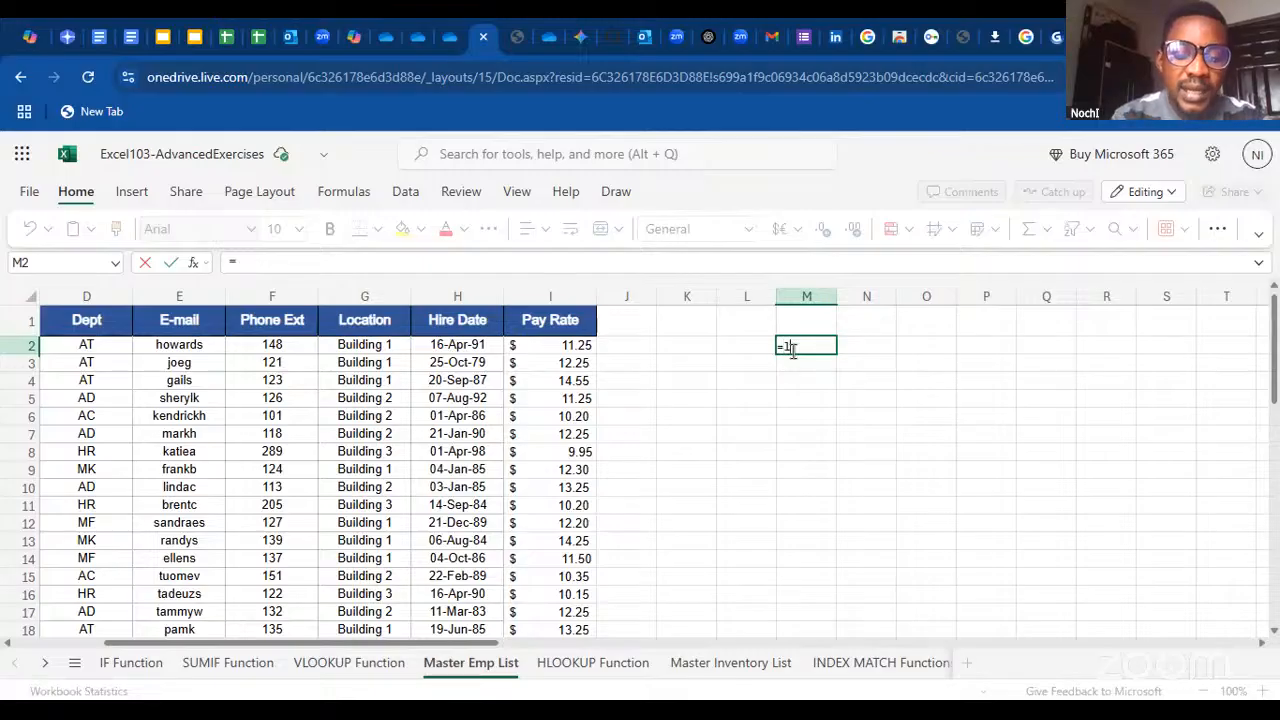
{"action": "type", "text": "en"}
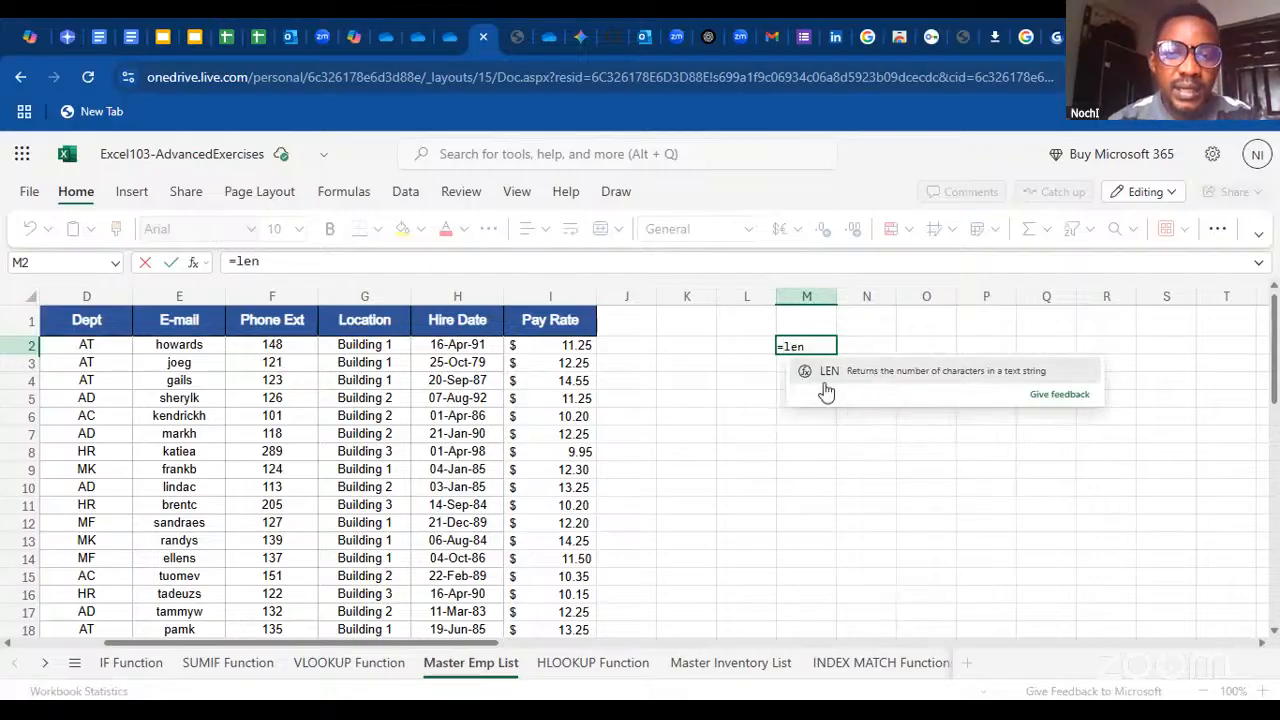
{"action": "left_click", "coordinate": [830, 376]}
{"action": "left_click", "coordinate": [828, 380]}
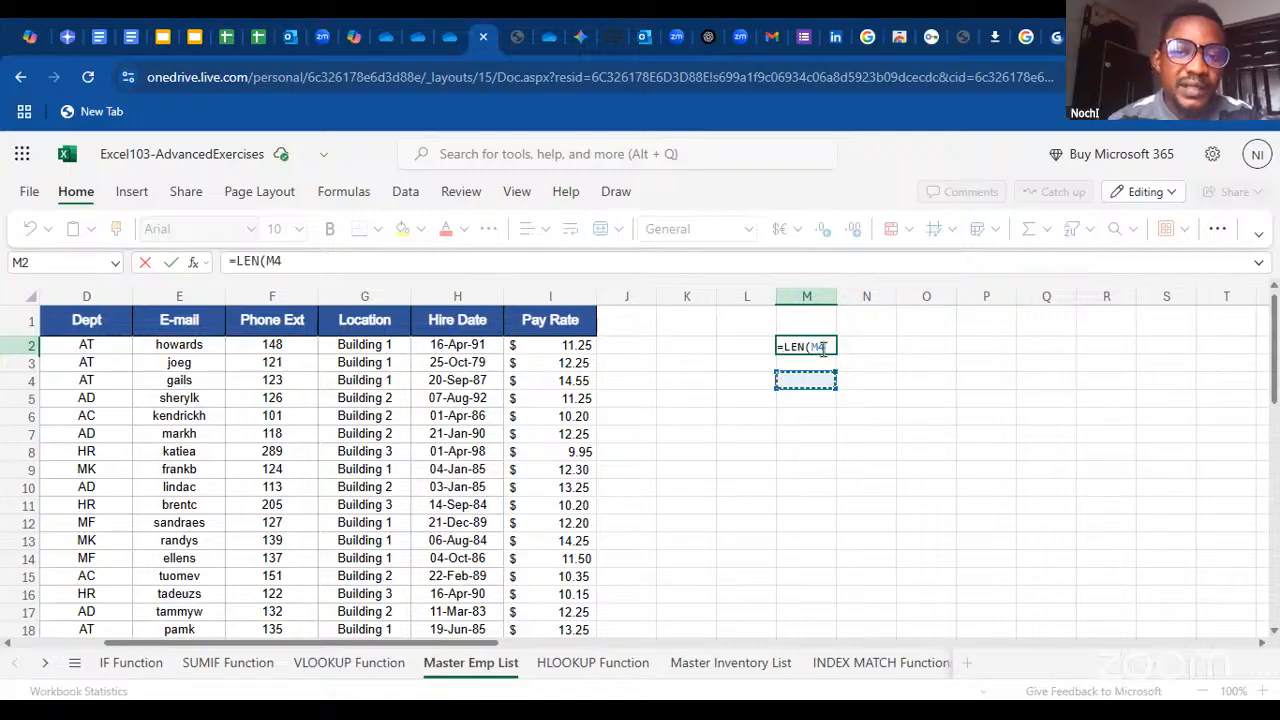
{"action": "key", "text": "BackSpace"}
{"action": "key", "text": "BackSpace"}
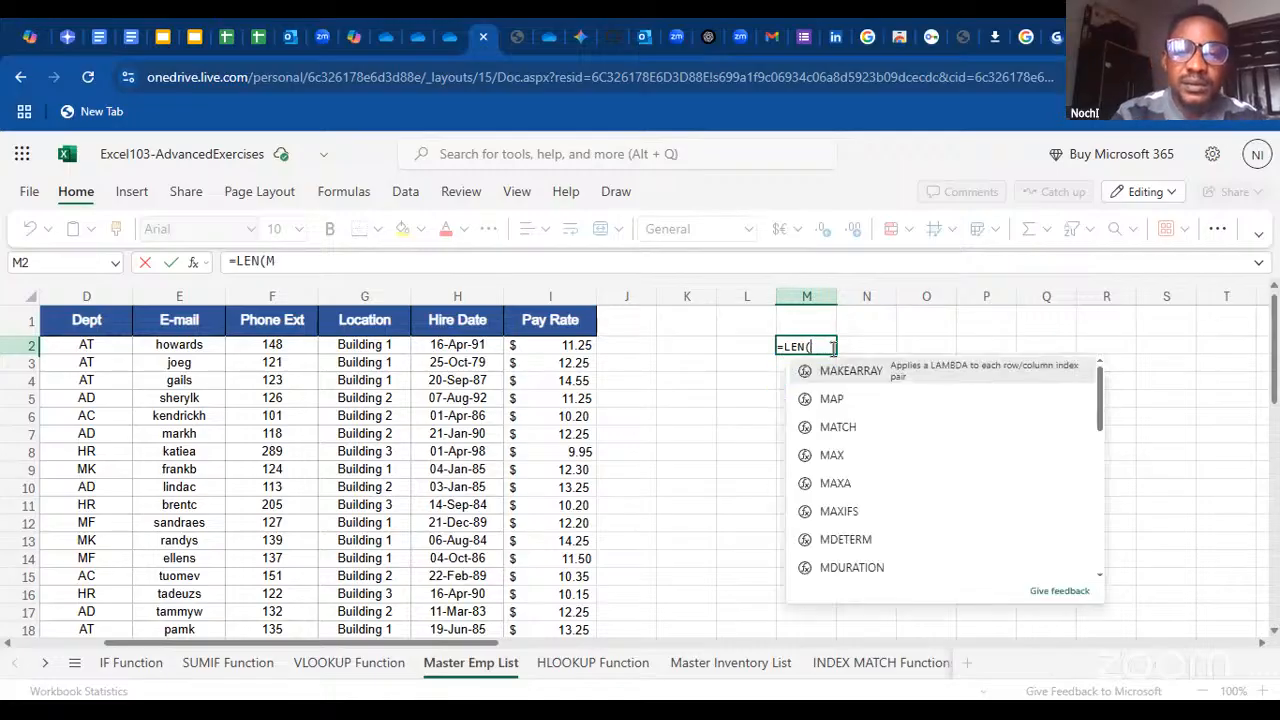
{"action": "left_click", "coordinate": [188, 522]}
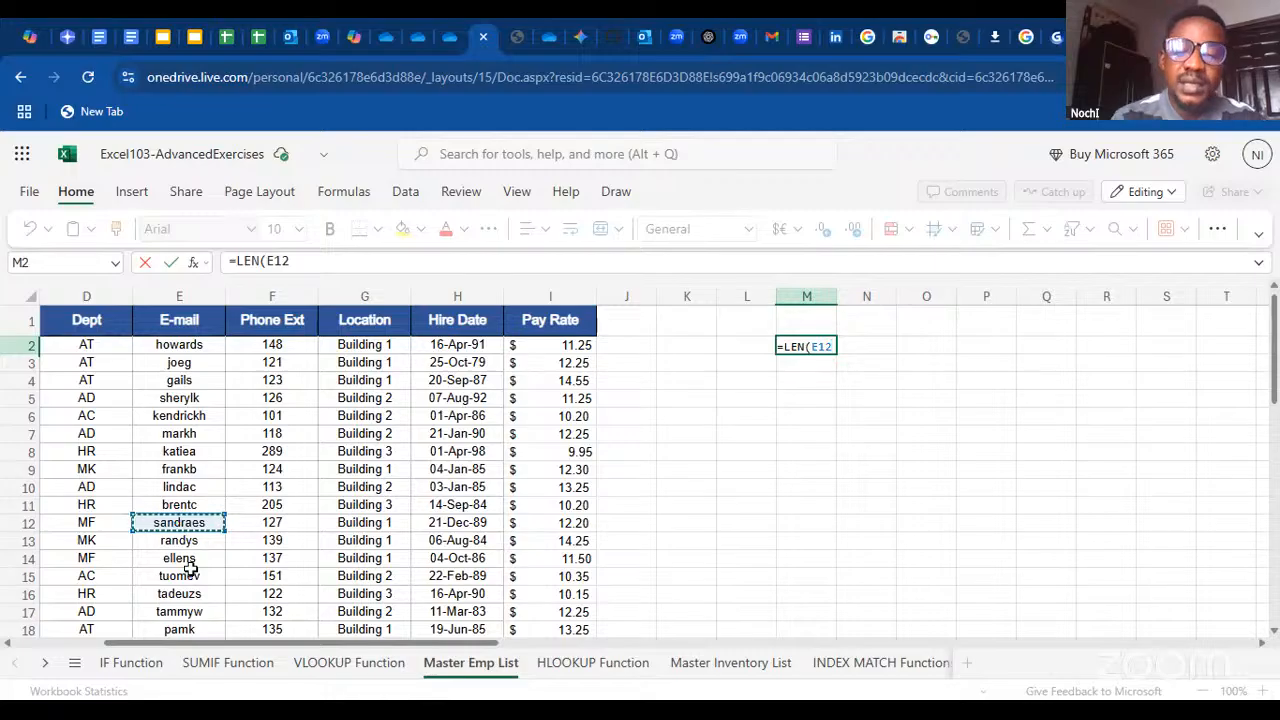
{"action": "key", "text": "Return"}
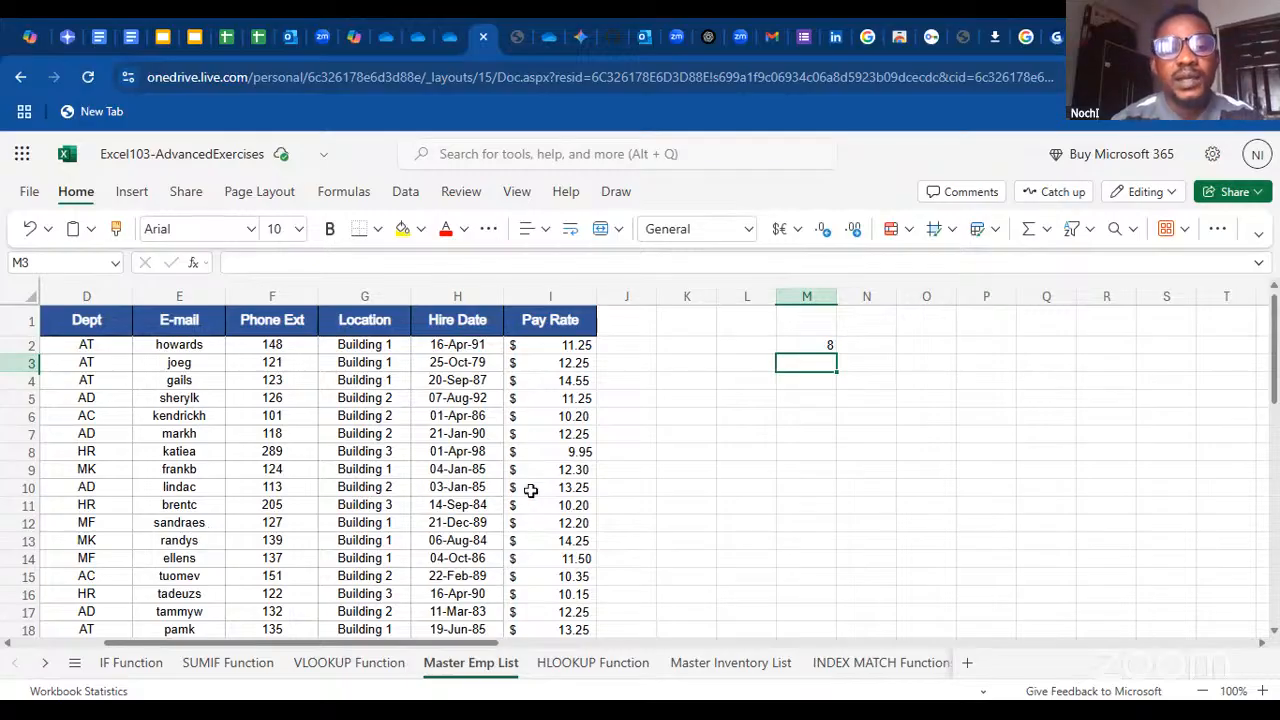
Enter the sample sentence "Some of you are sleeping" in cell K6 and dismiss the auto-fit notice
{"action": "left_click", "coordinate": [670, 416]}
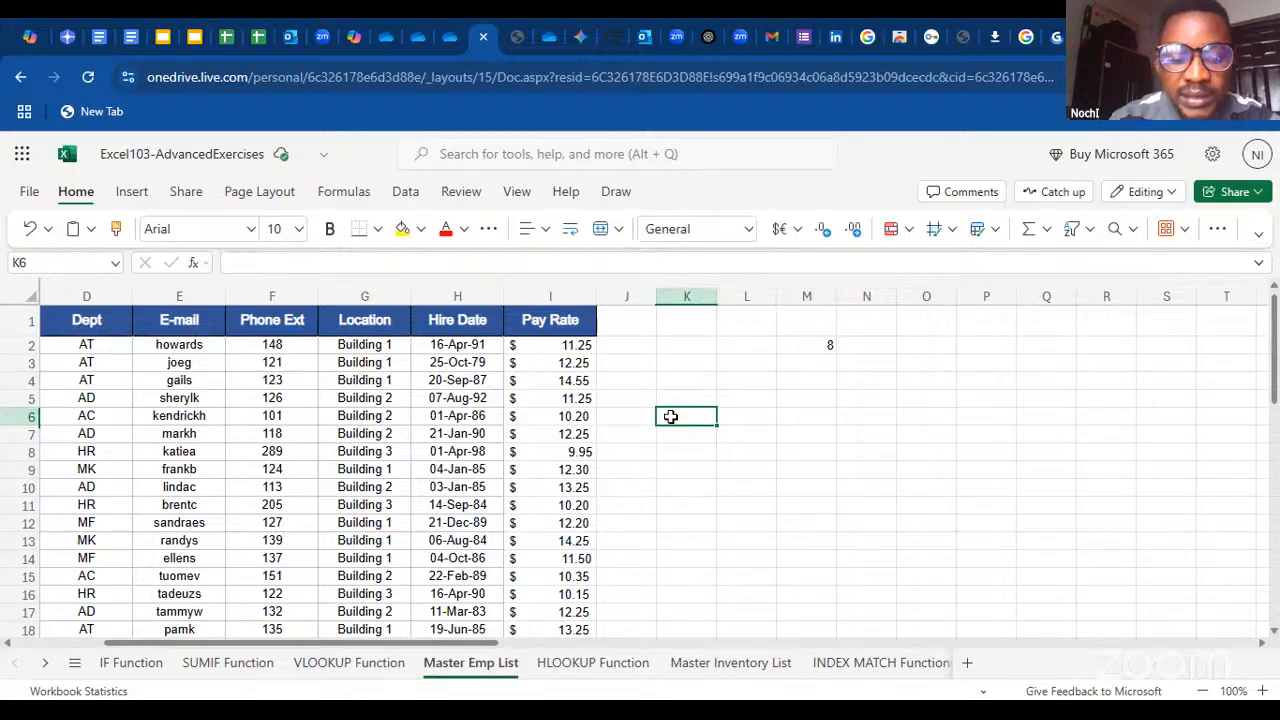
{"action": "type", "text": "Some"}
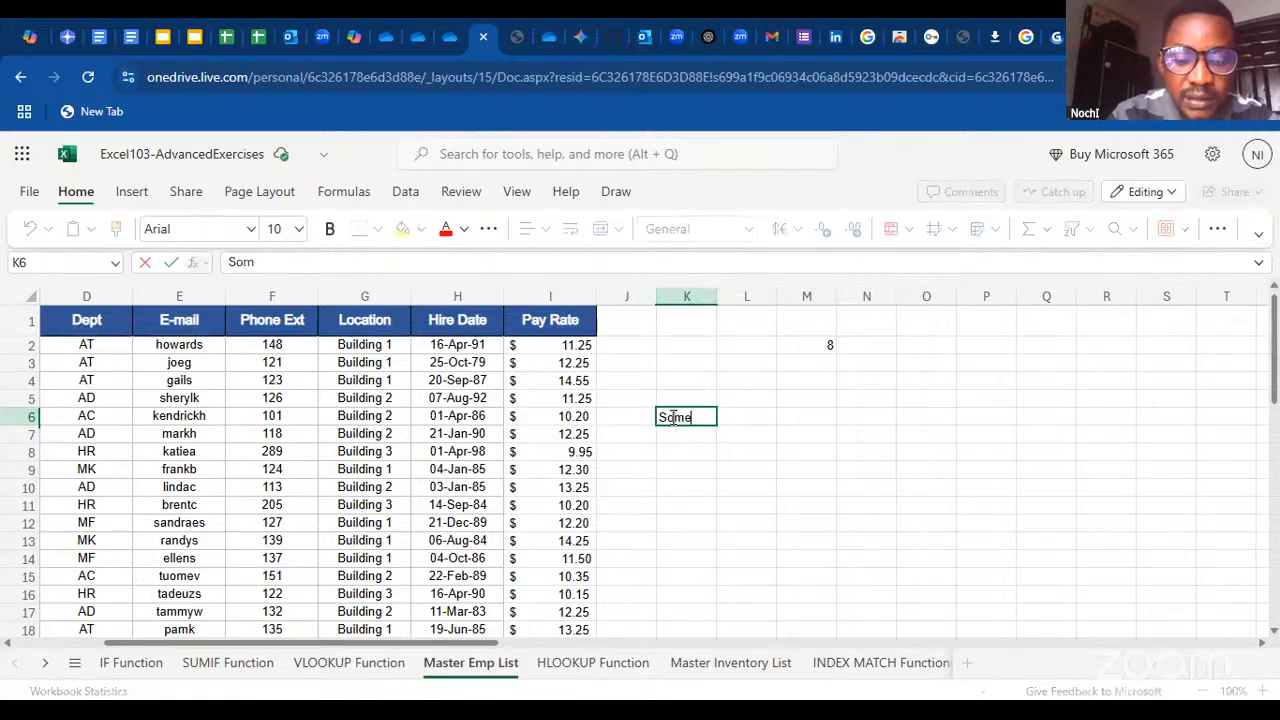
{"action": "type", "text": " of you"}
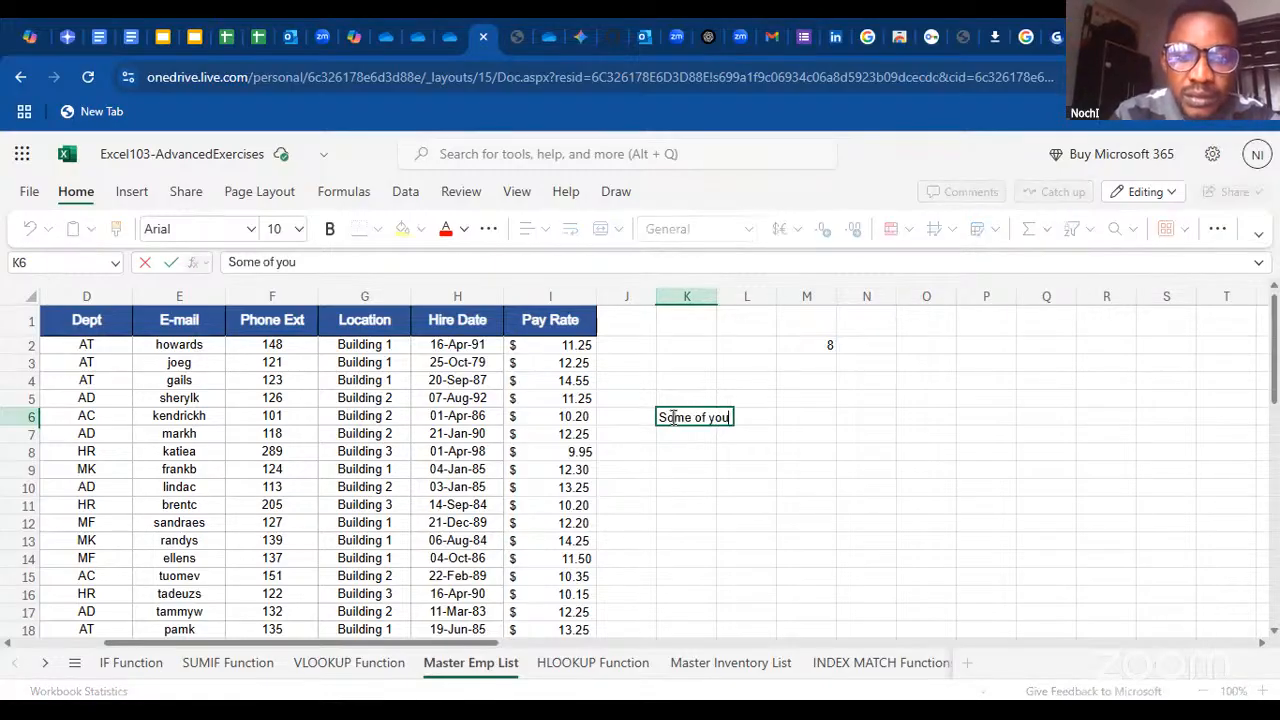
{"action": "type", "text": " are "}
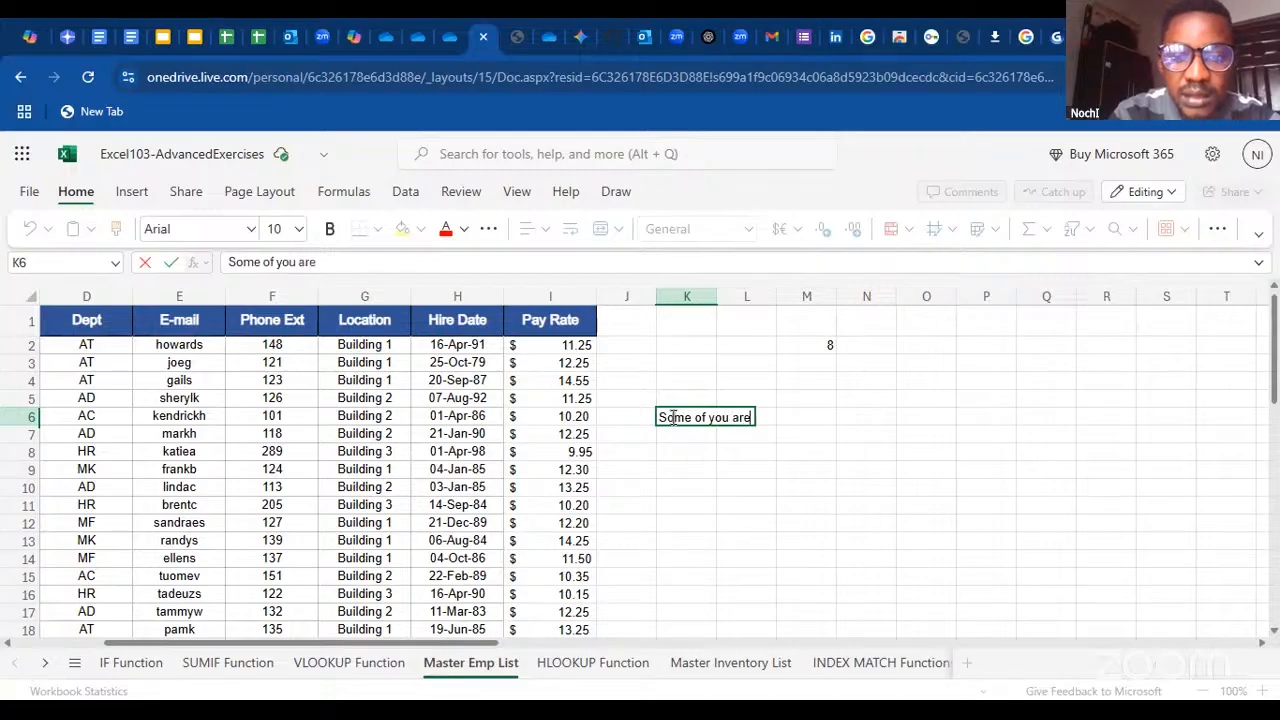
{"action": "type", "text": "sle"}
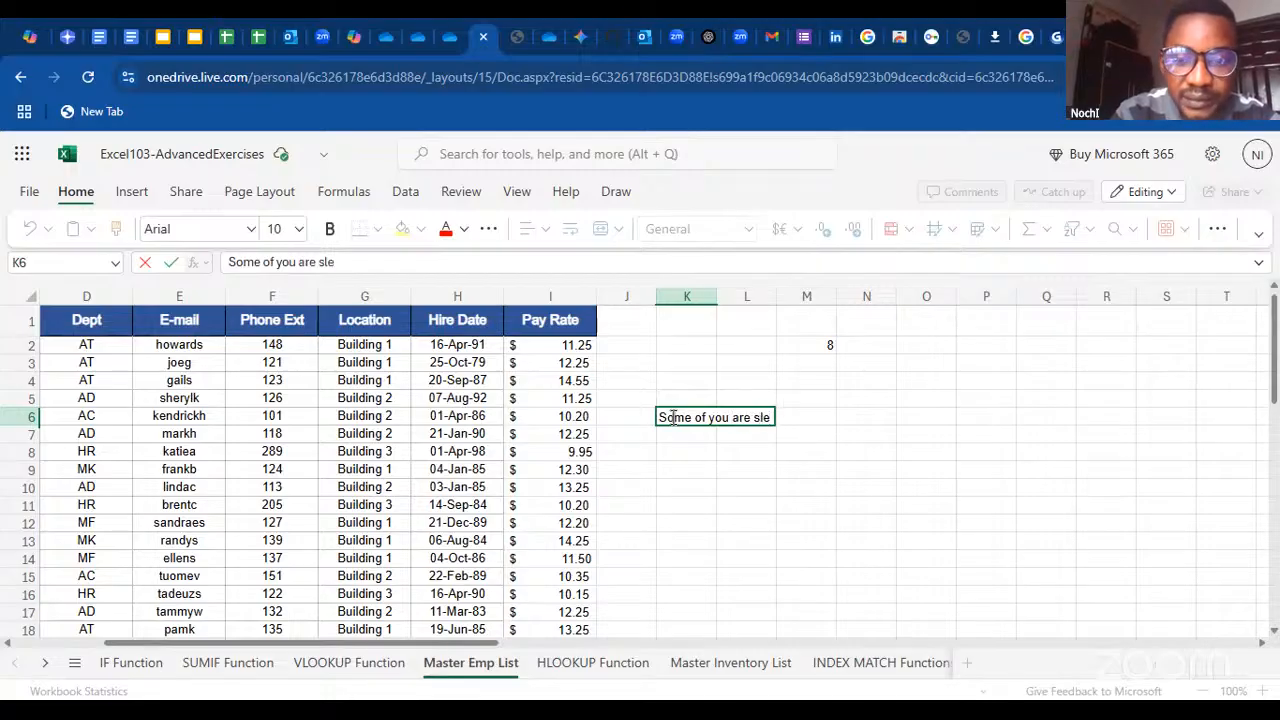
{"action": "type", "text": "eping"}
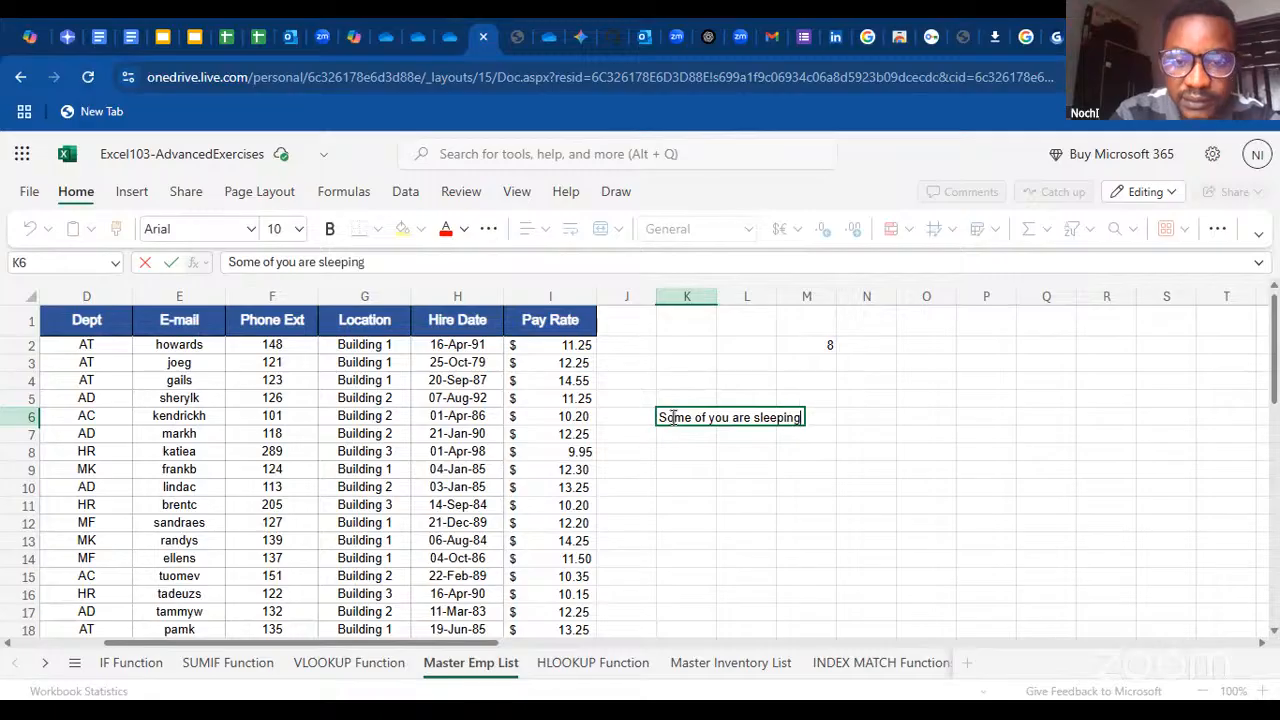
{"action": "left_click", "coordinate": [749, 522]}
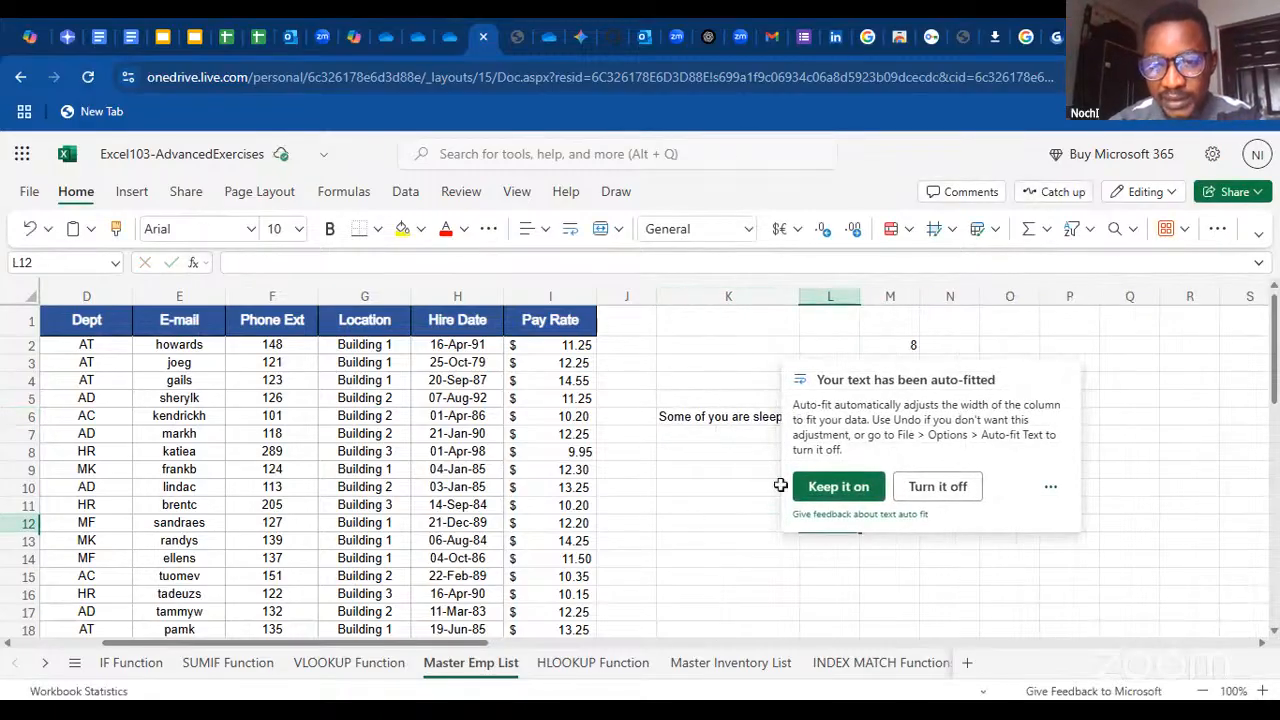
{"action": "left_click", "coordinate": [717, 533]}
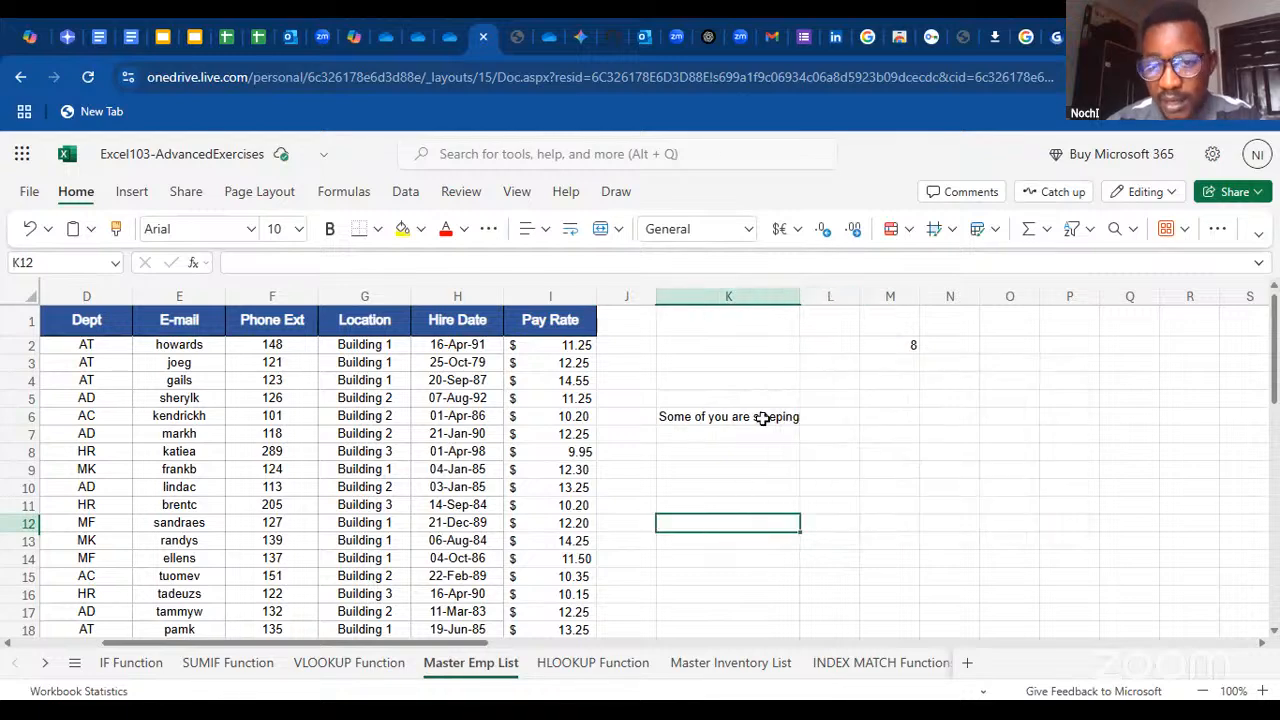
Enter the formula =LEN(K6) in cell M6 to count the characters of the sample sentence
{"action": "left_click", "coordinate": [897, 423]}
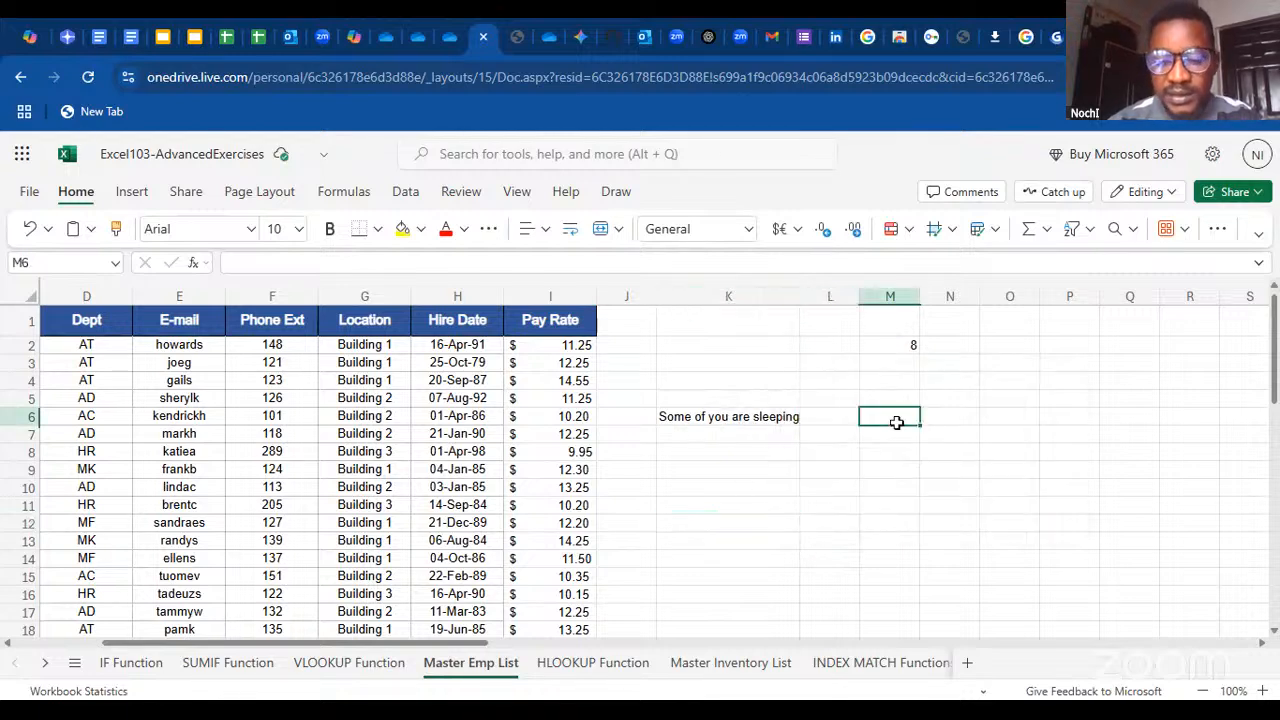
{"action": "type", "text": "=len("}
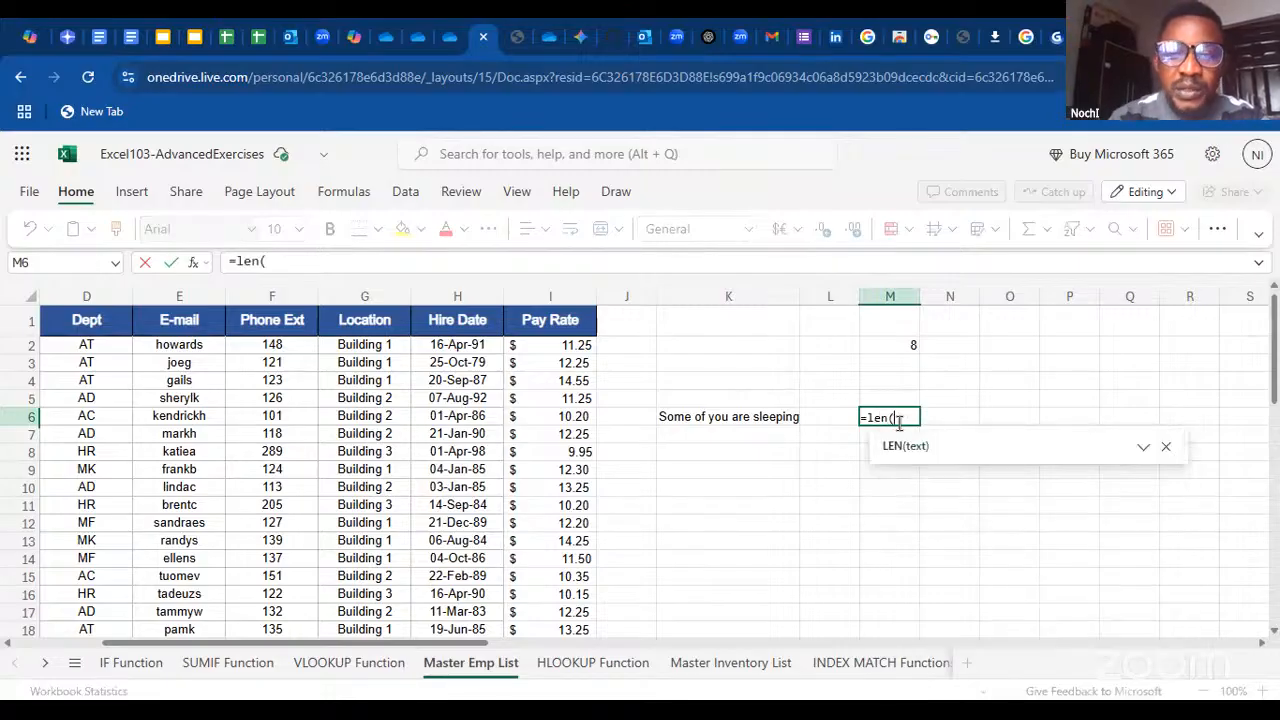
{"action": "left_click", "coordinate": [757, 421]}
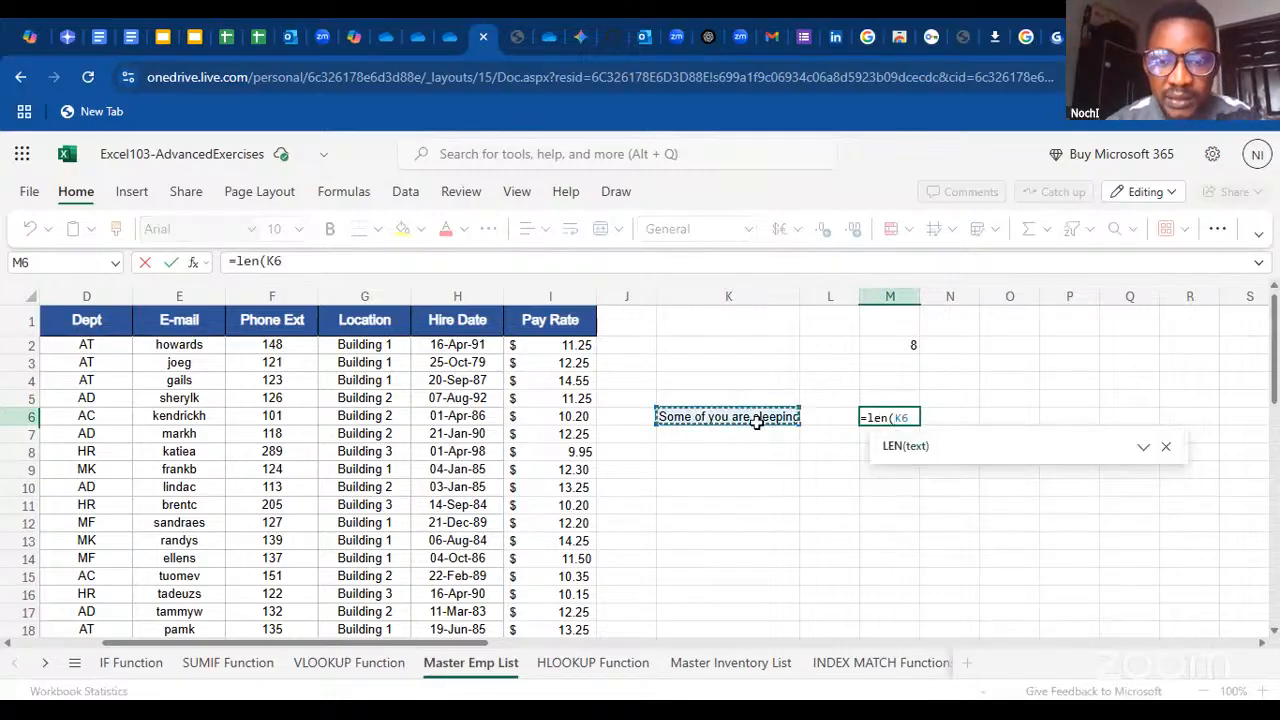
{"action": "key", "text": "Return"}
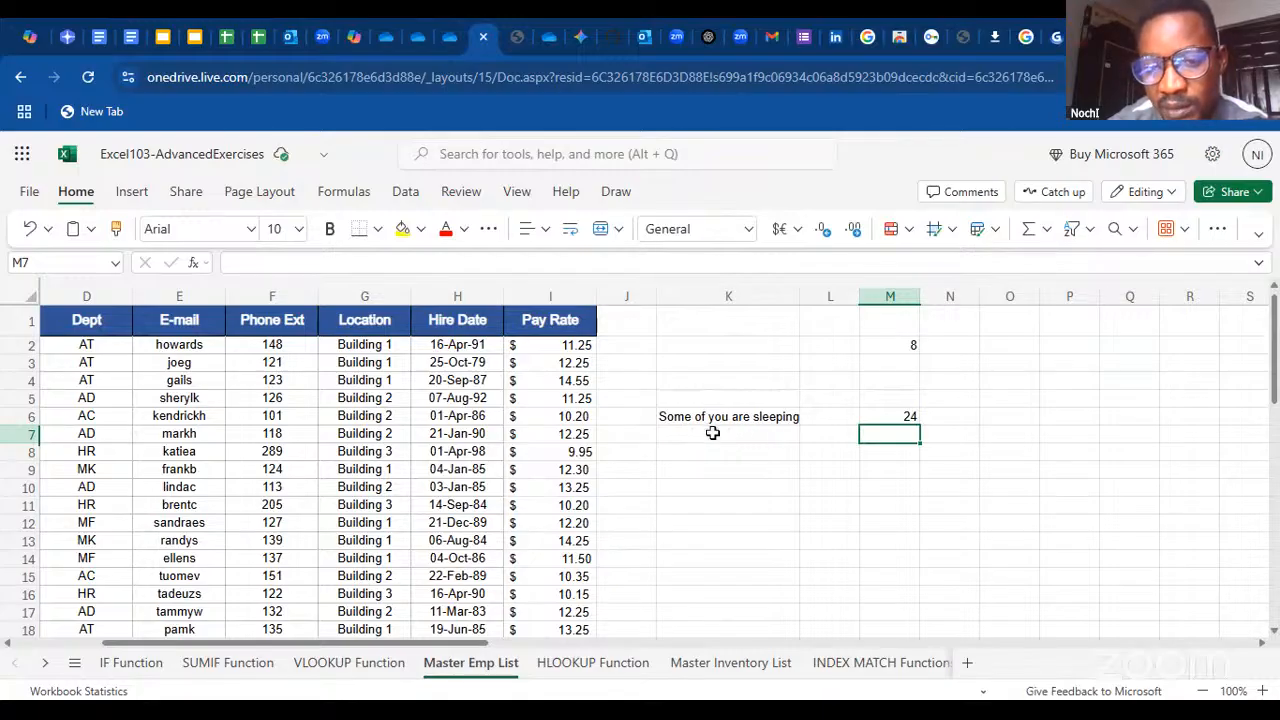
Check the LEN formula in M6 against the sentence in K6, leaving both cells as they are
{"action": "left_click", "coordinate": [907, 418]}
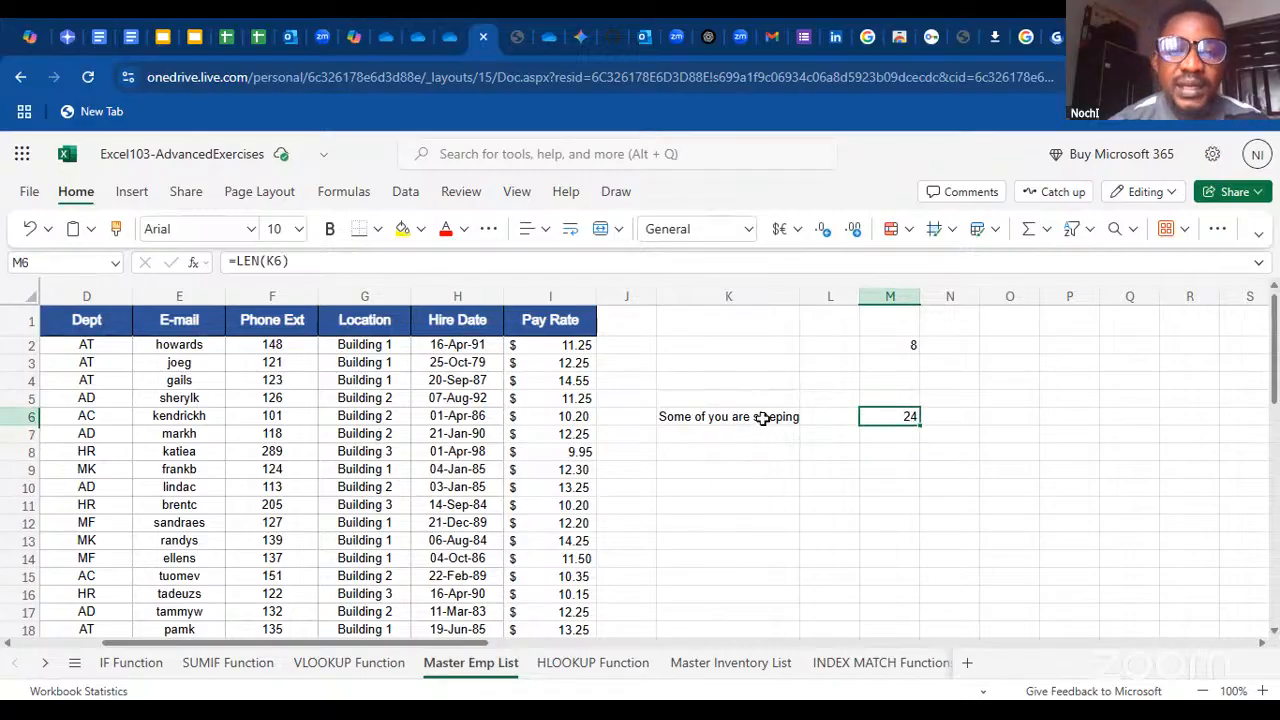
{"action": "double_click", "coordinate": [693, 418]}
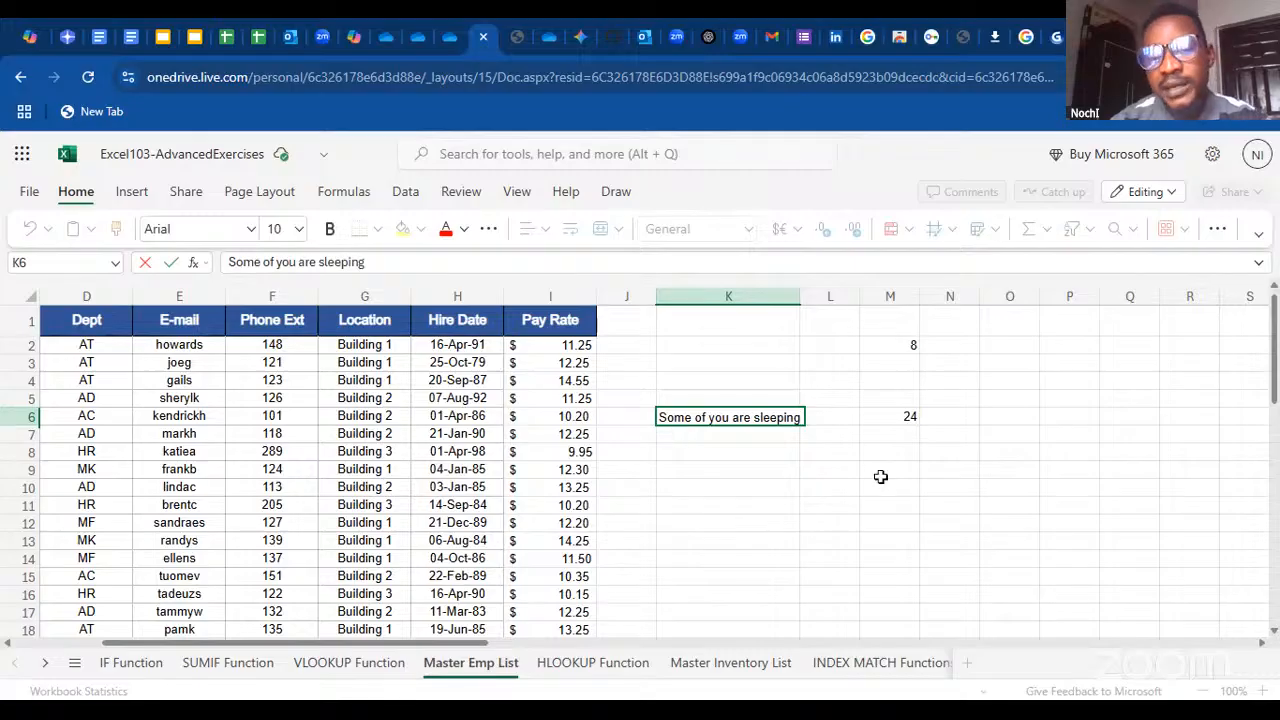
{"action": "left_click", "coordinate": [848, 479]}
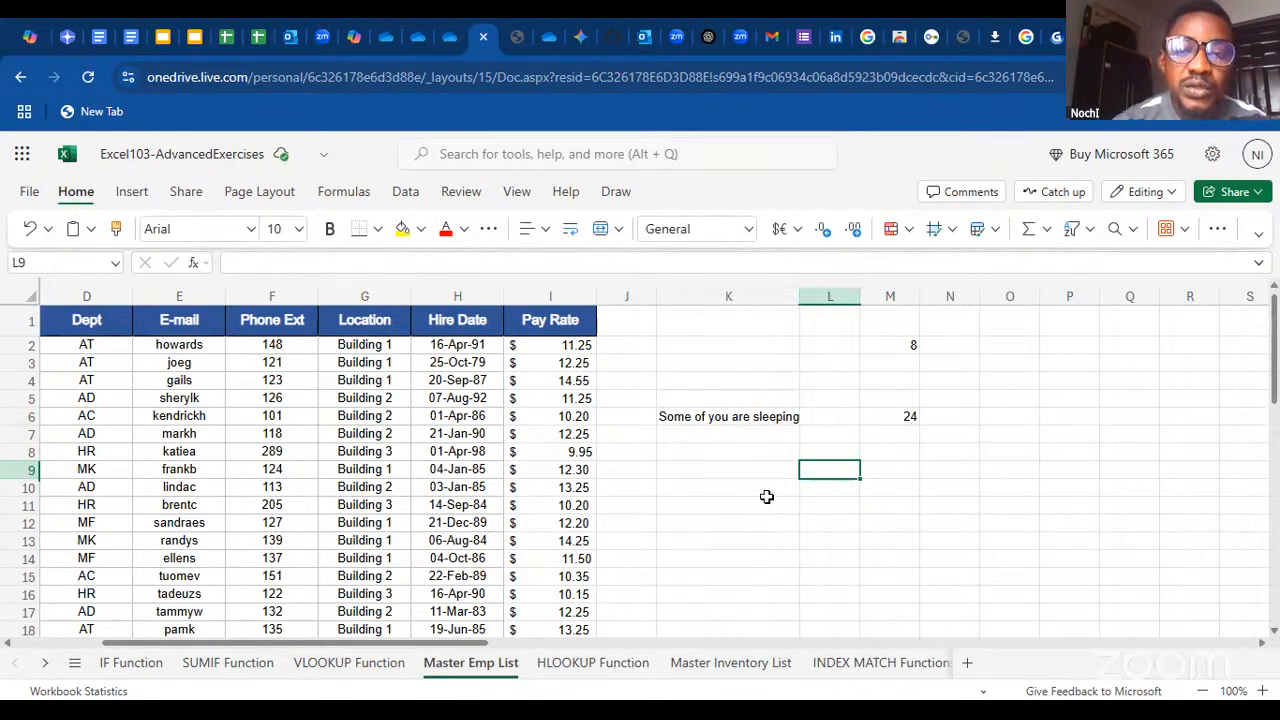
{"action": "left_click", "coordinate": [886, 402]}
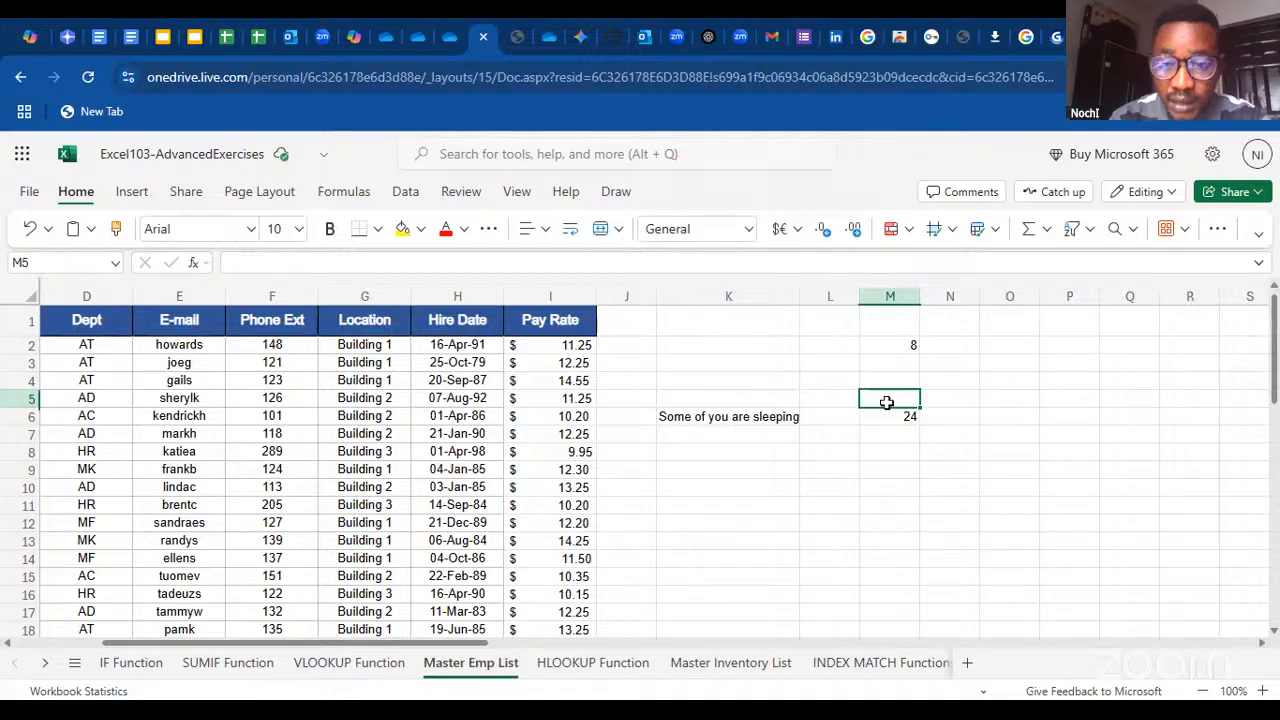
Enter the label LEN in cell M5 and the label LEFT in cell M8
{"action": "type", "text": "LEN"}
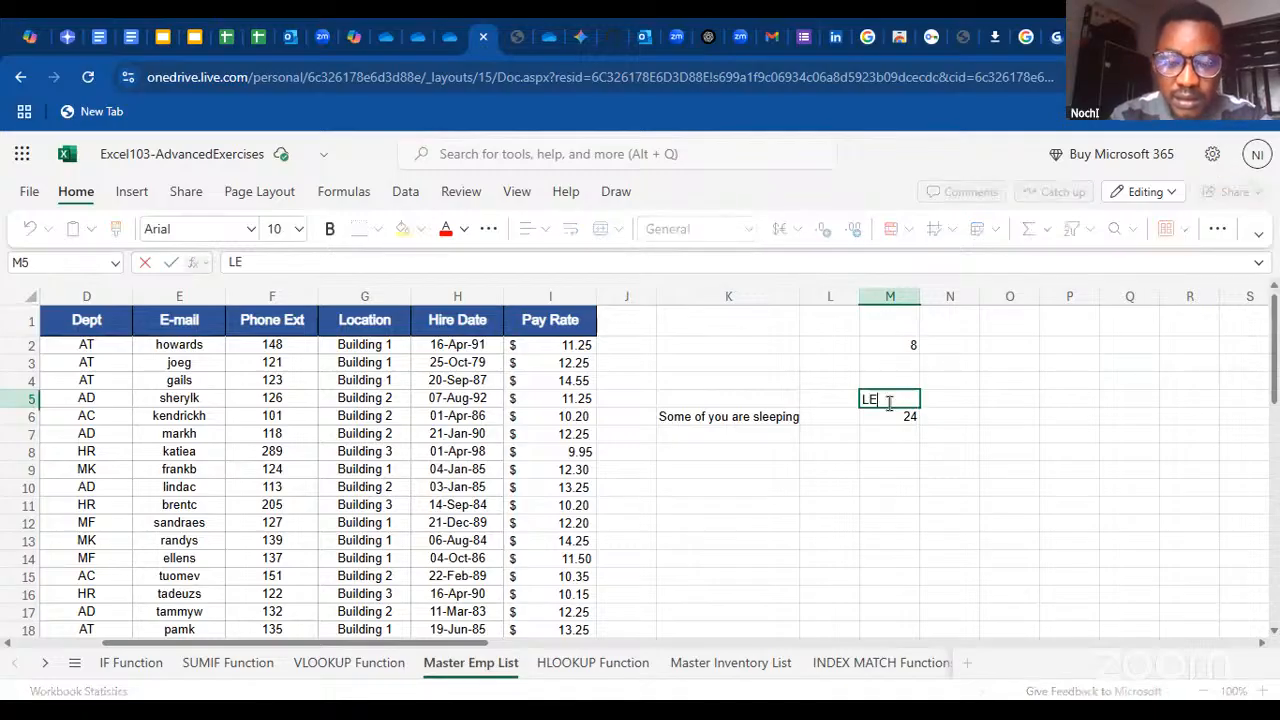
{"action": "left_click", "coordinate": [876, 454]}
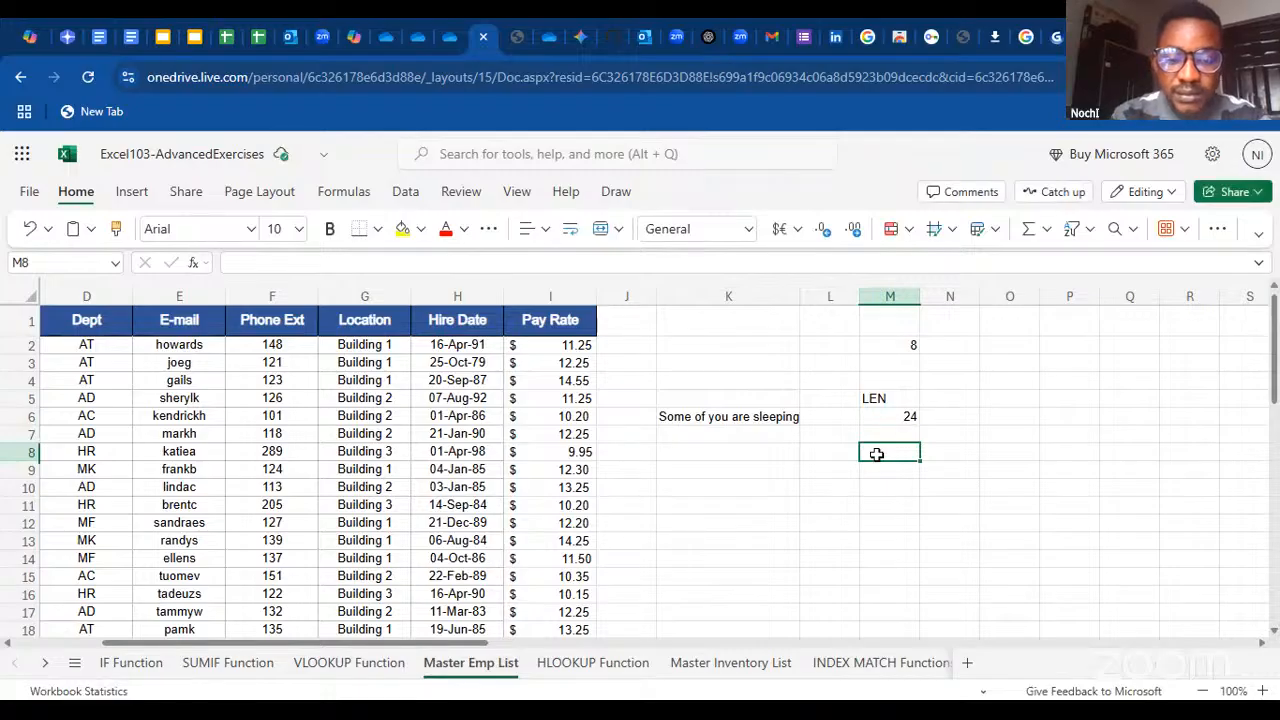
{"action": "type", "text": "LEFT"}
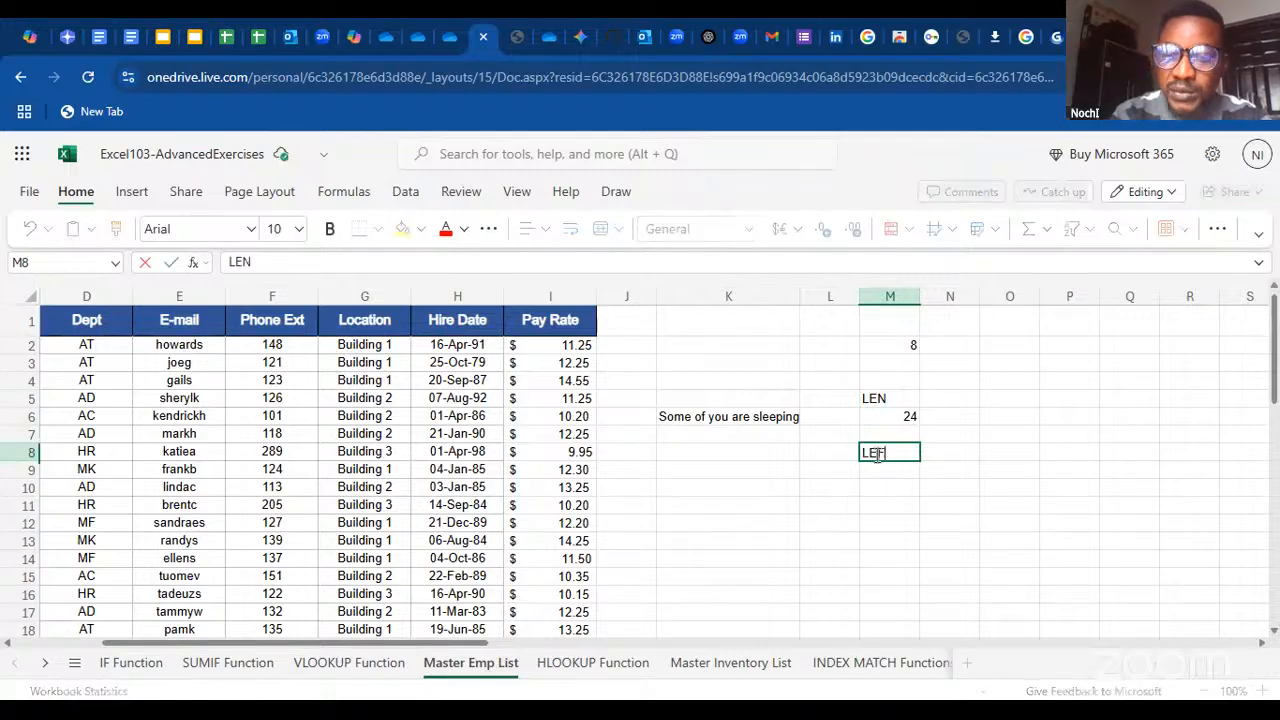
{"action": "left_click", "coordinate": [820, 474]}
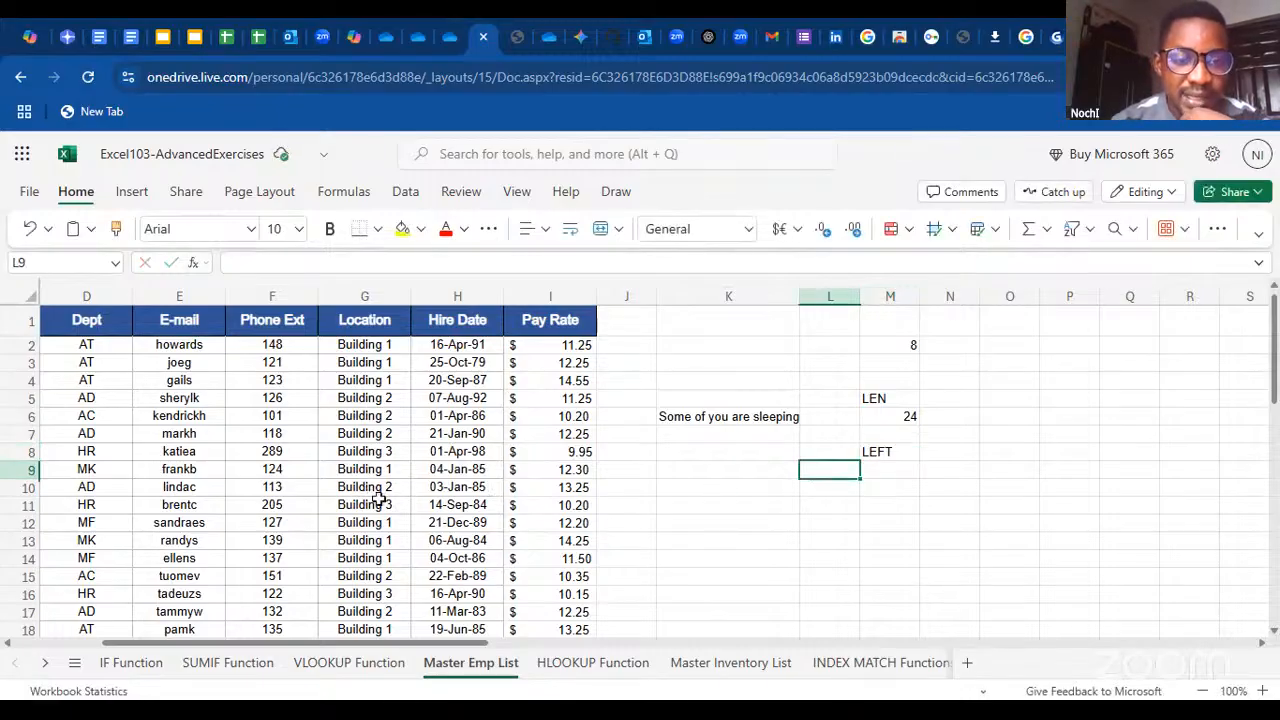
Start a formula in M9 with "=left" and choose the LEFT function in the Insert function dialog by searching for "lef"
{"action": "left_click", "coordinate": [876, 472]}
{"action": "type", "text": "="}
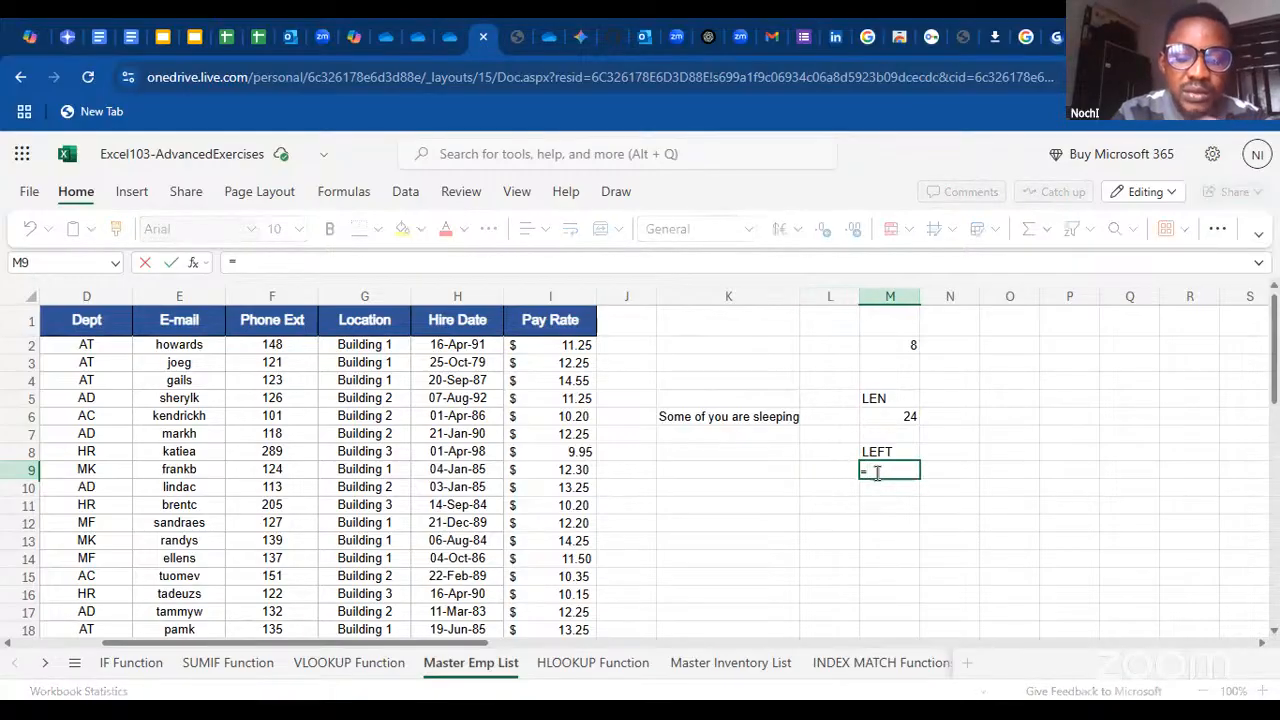
{"action": "type", "text": "left"}
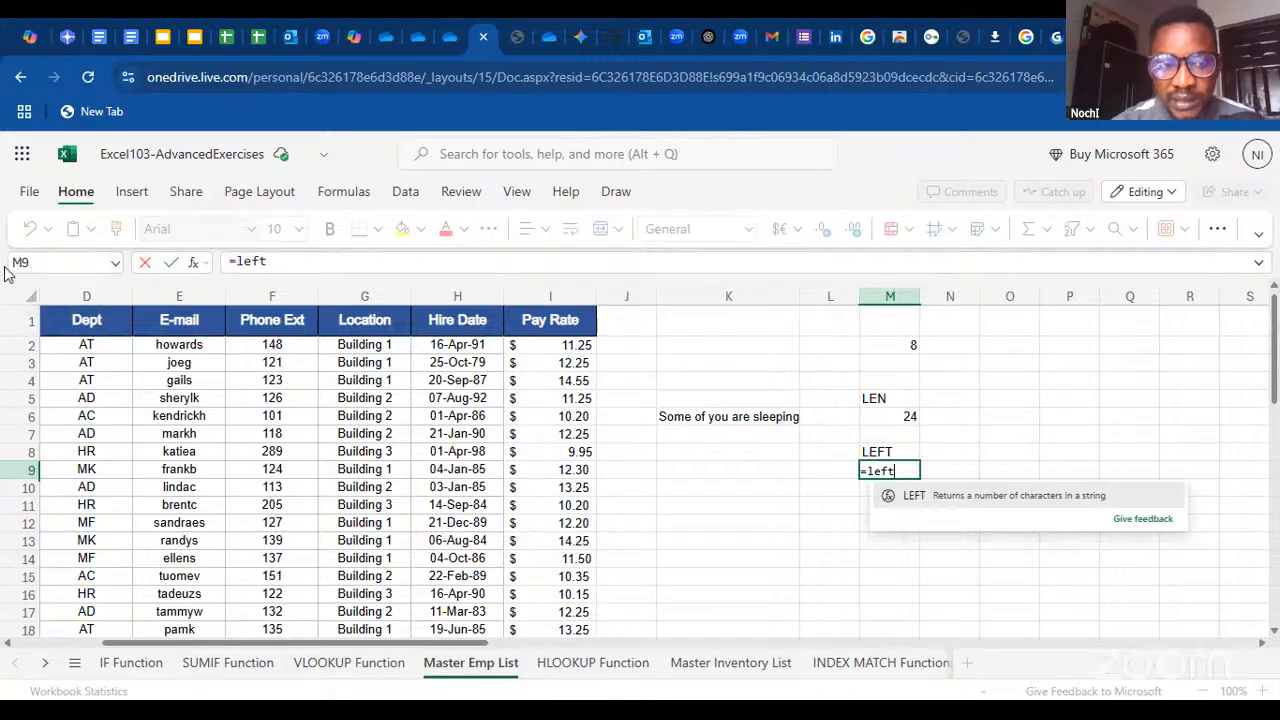
{"action": "left_click", "coordinate": [193, 262]}
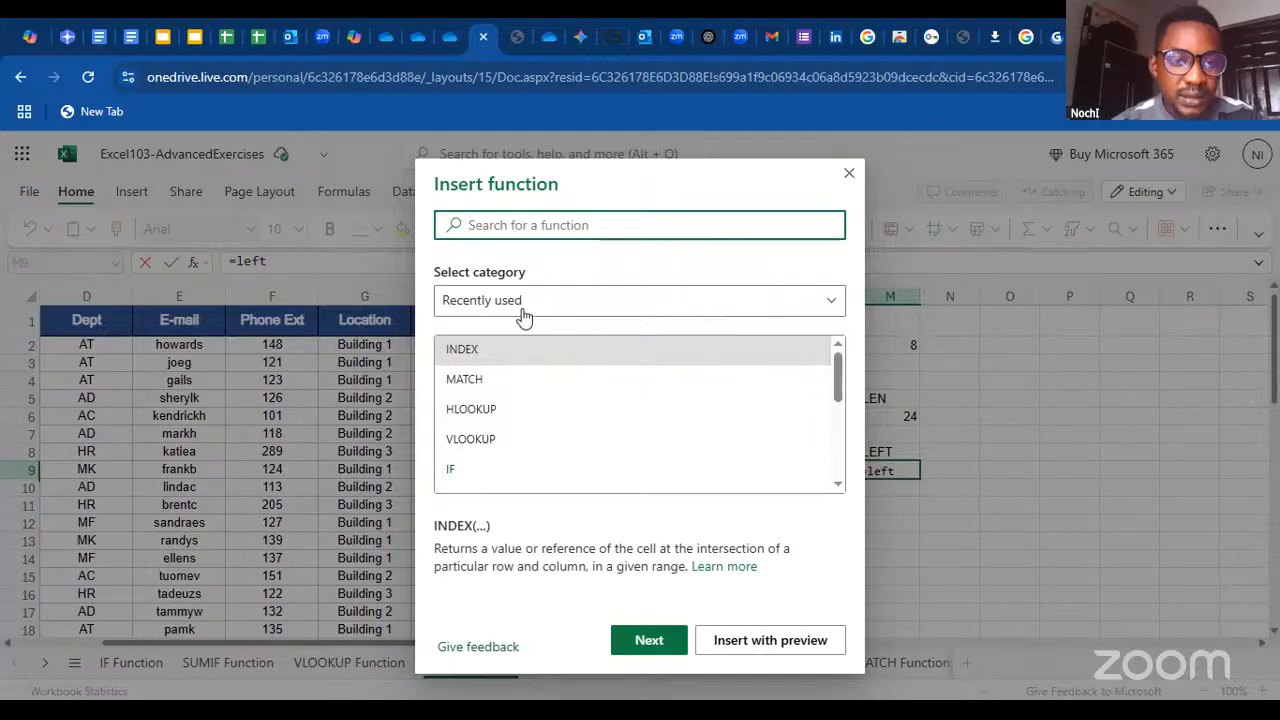
{"action": "type", "text": "lef"}
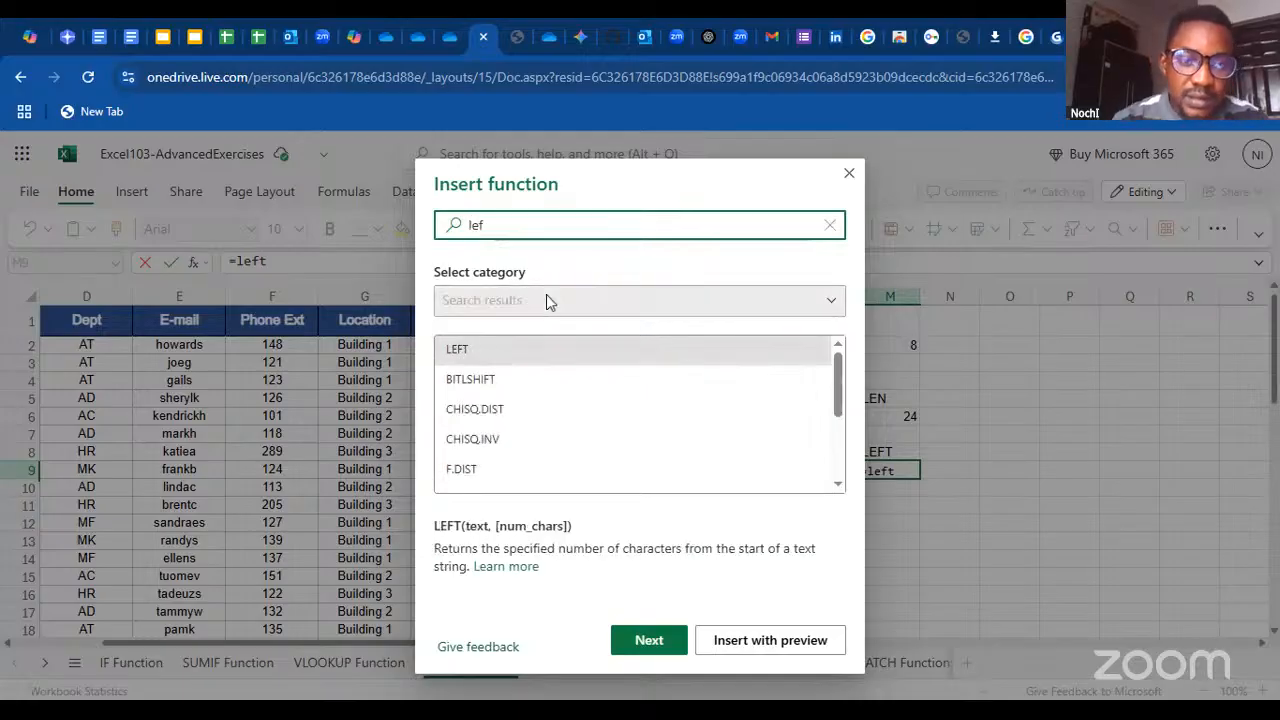
{"action": "left_click", "coordinate": [512, 348]}
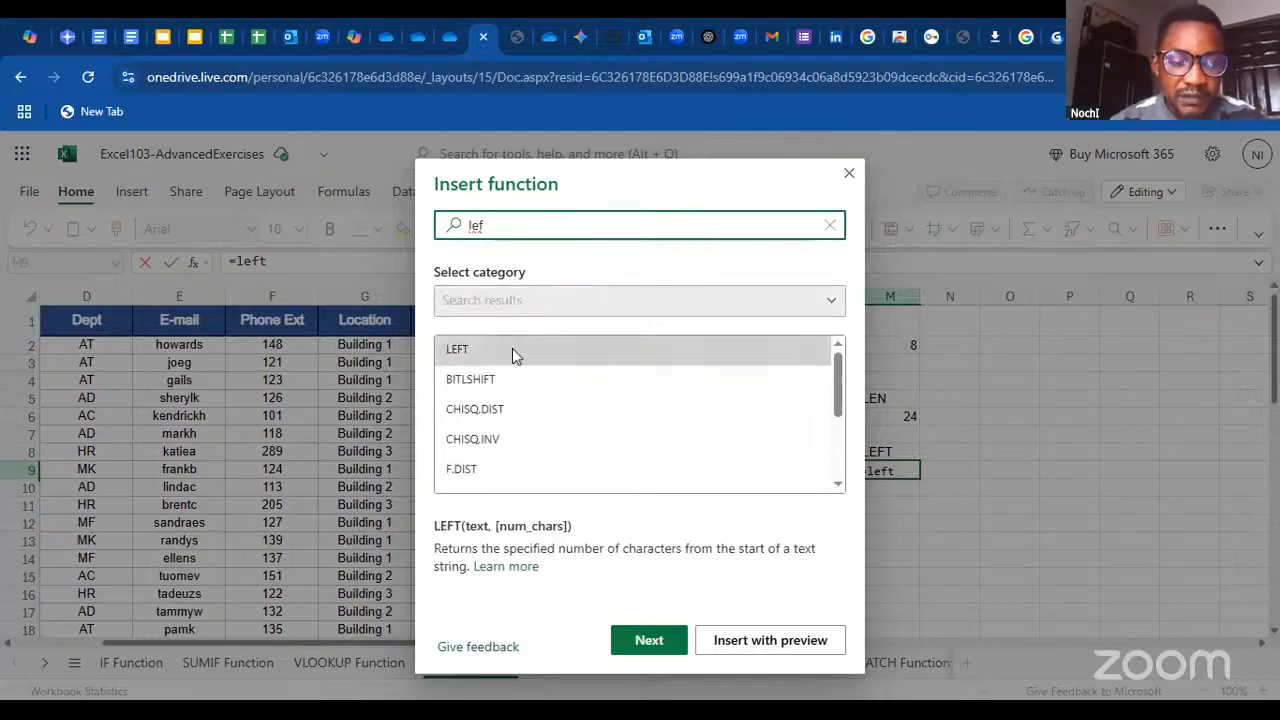
{"action": "double_click", "coordinate": [512, 348]}
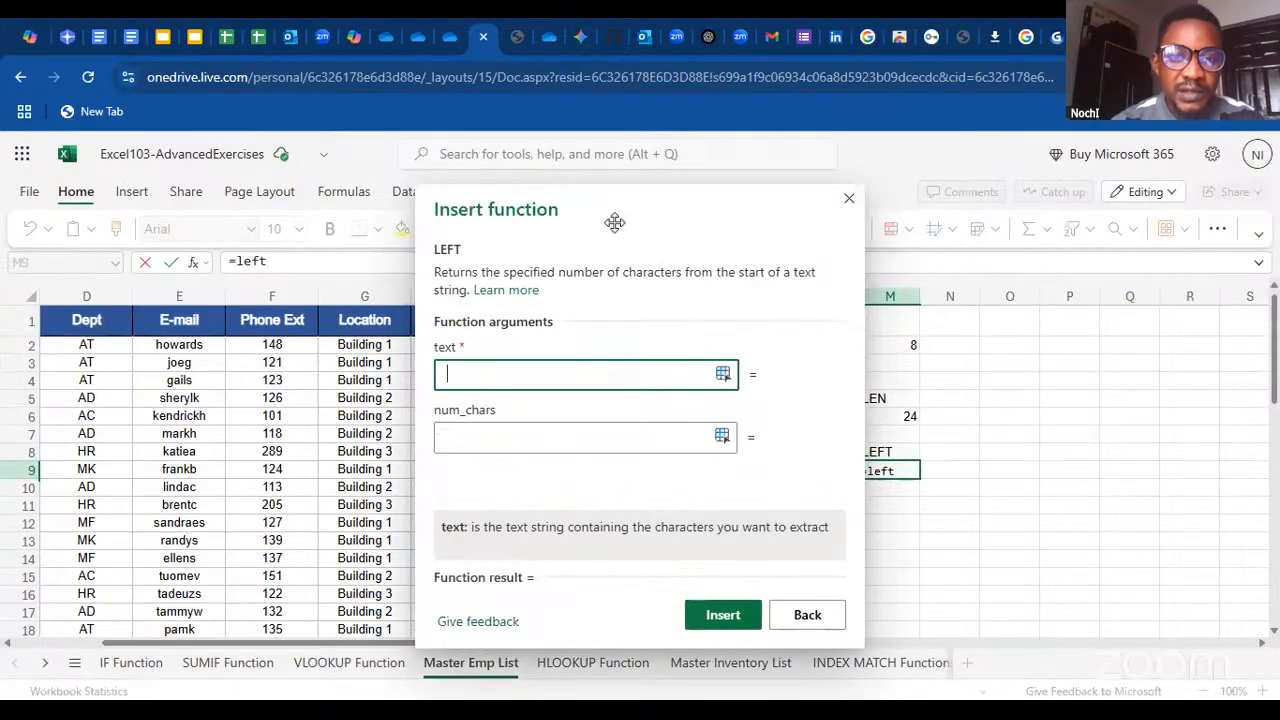
Set the LEFT function's text to the Location entry in G7 and num_chars to 5, and insert it into M9
{"action": "left_click_drag", "start_coordinate": [590, 216], "coordinate": [800, 207]}
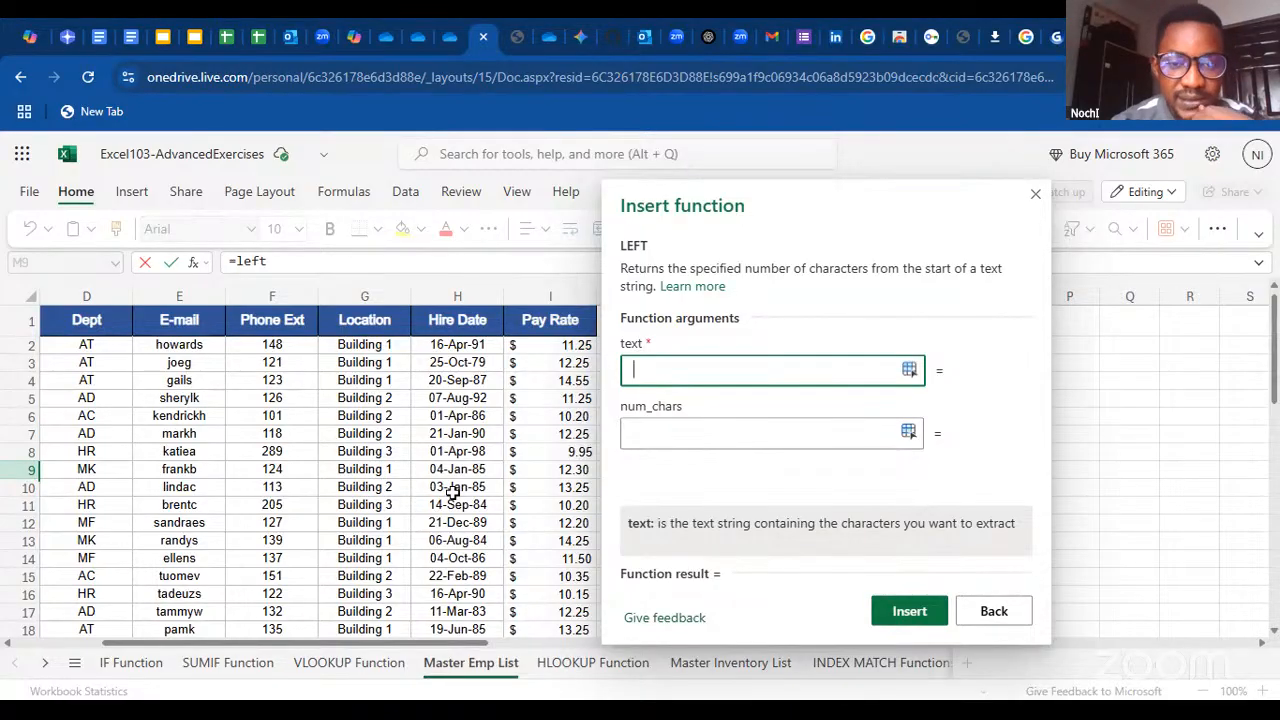
{"action": "left_click", "coordinate": [365, 433]}
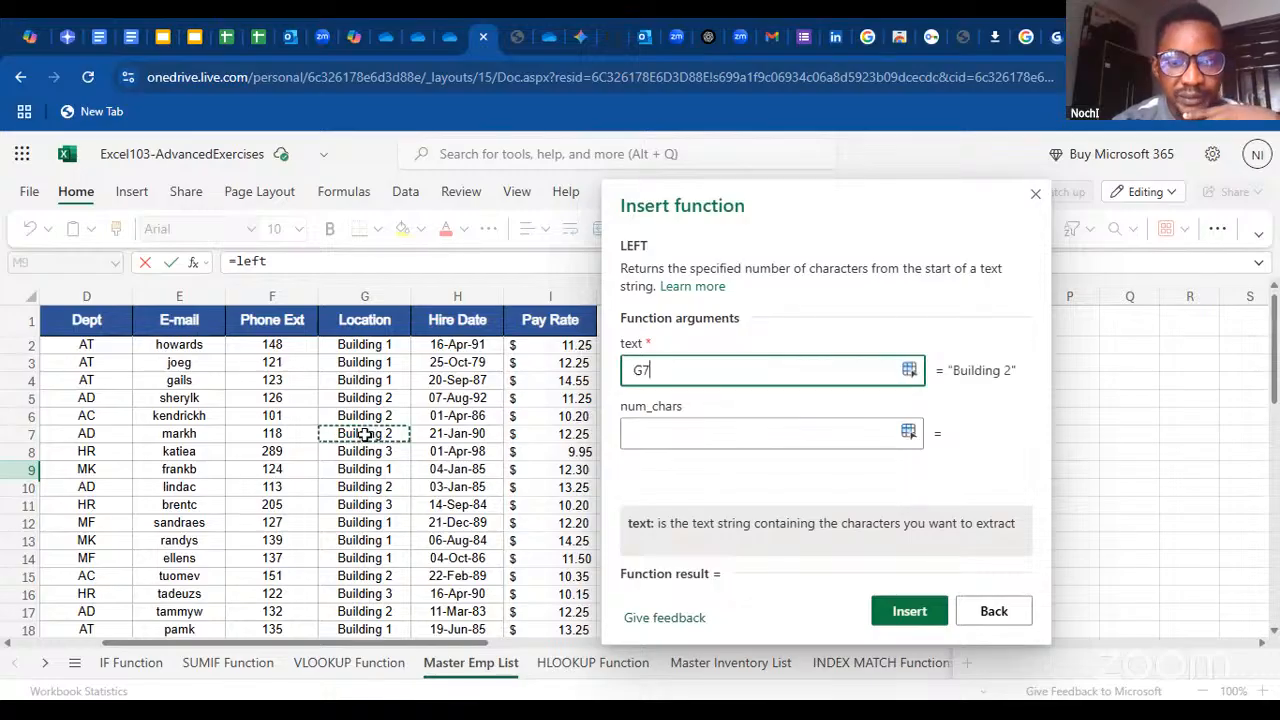
{"action": "left_click", "coordinate": [679, 437]}
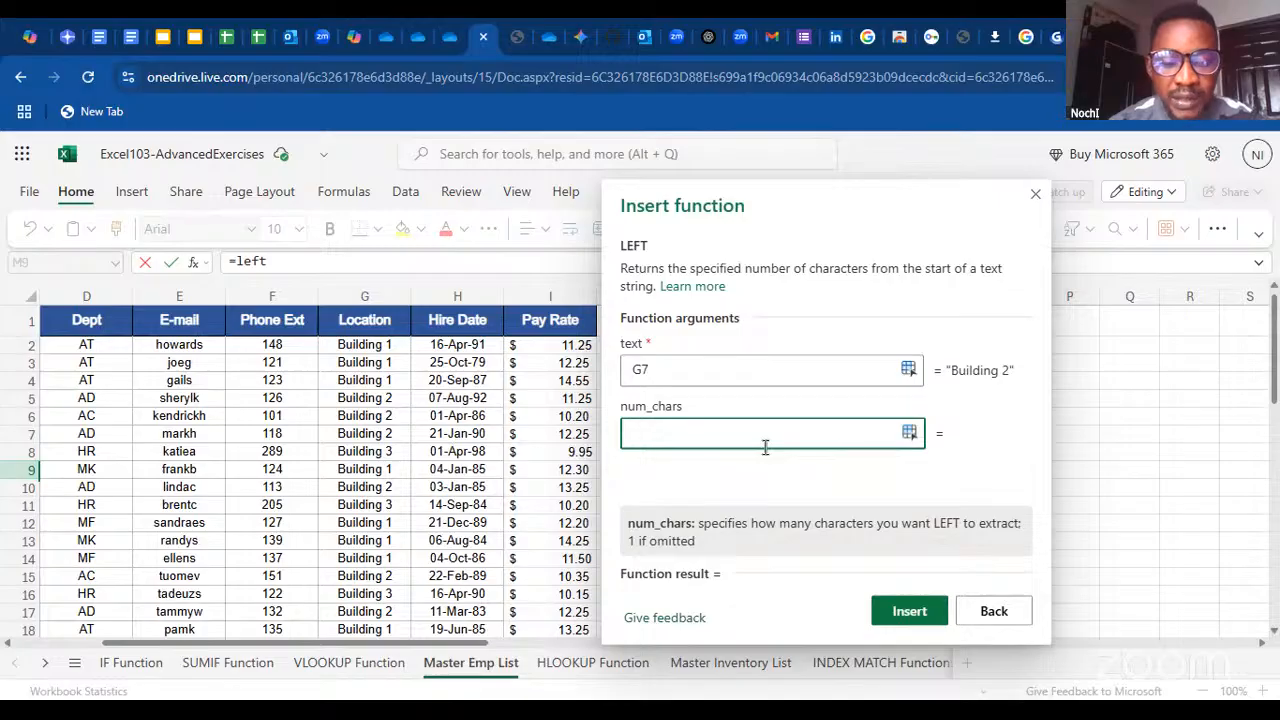
{"action": "type", "text": "5"}
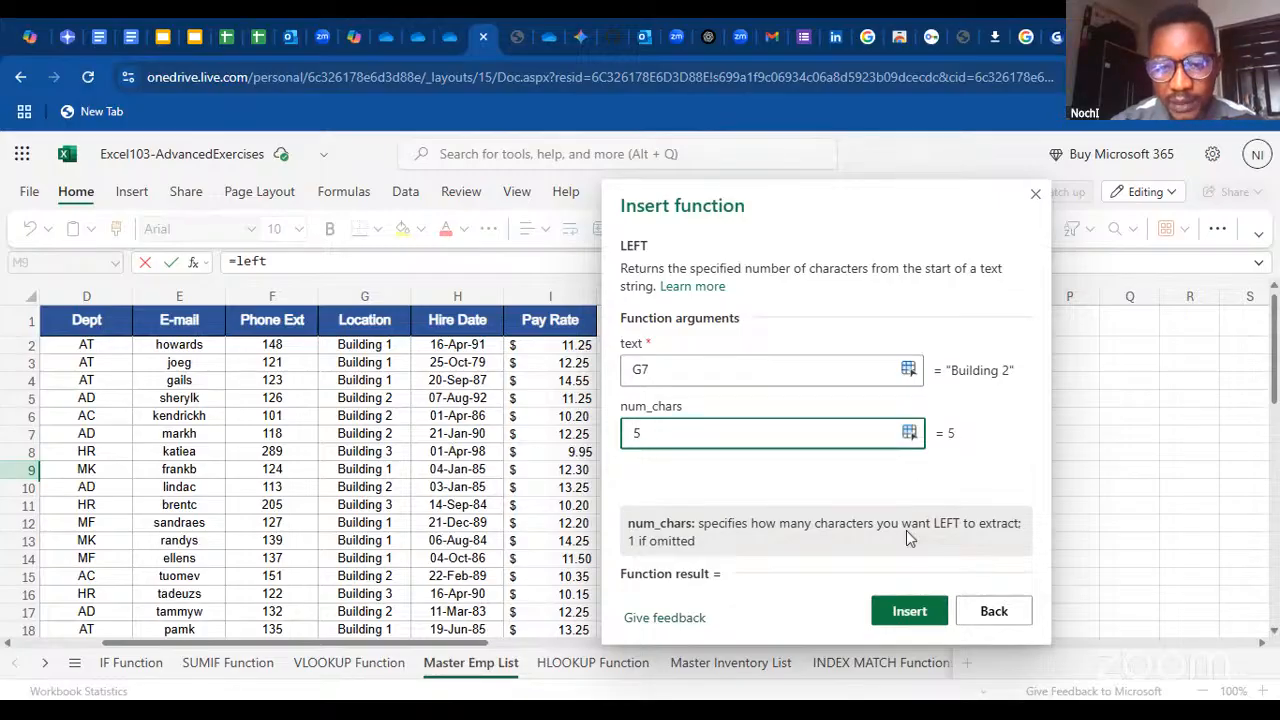
{"action": "key", "text": "Return"}
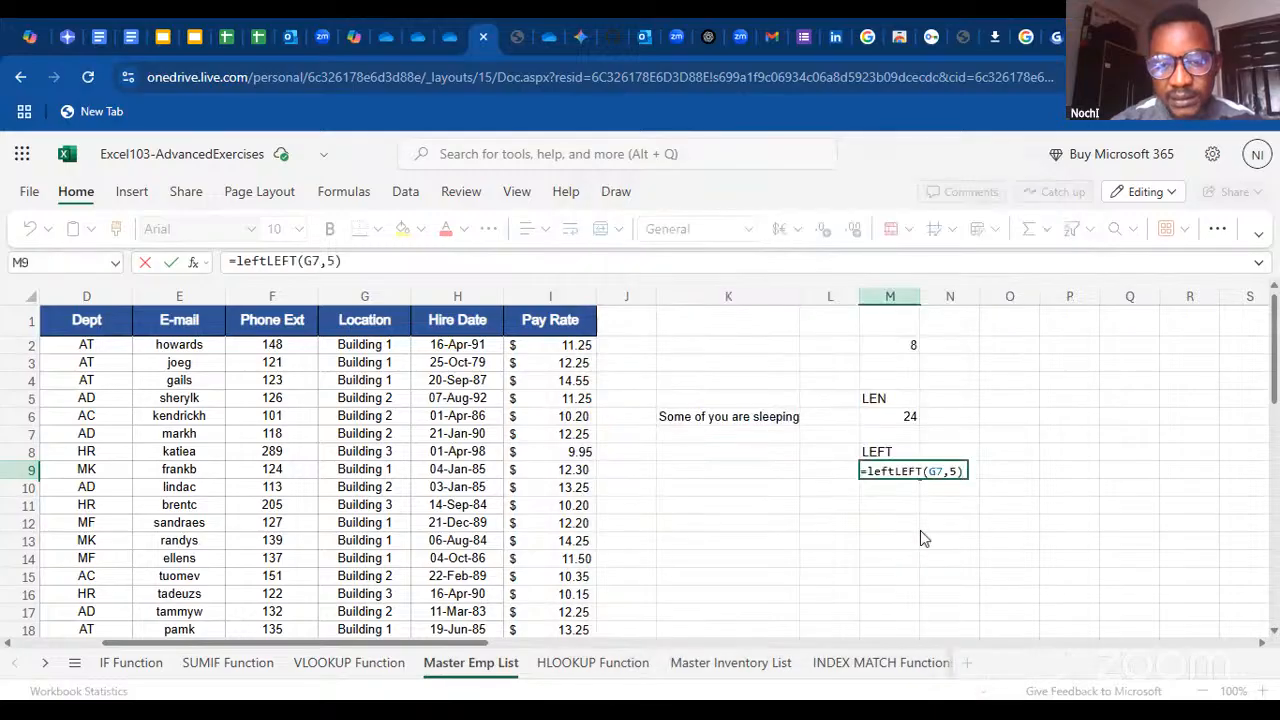
Remove the duplicate lowercase "left" from the formula in M9 and commit it as =LEFT(G7,5)
{"action": "left_click", "coordinate": [897, 475]}
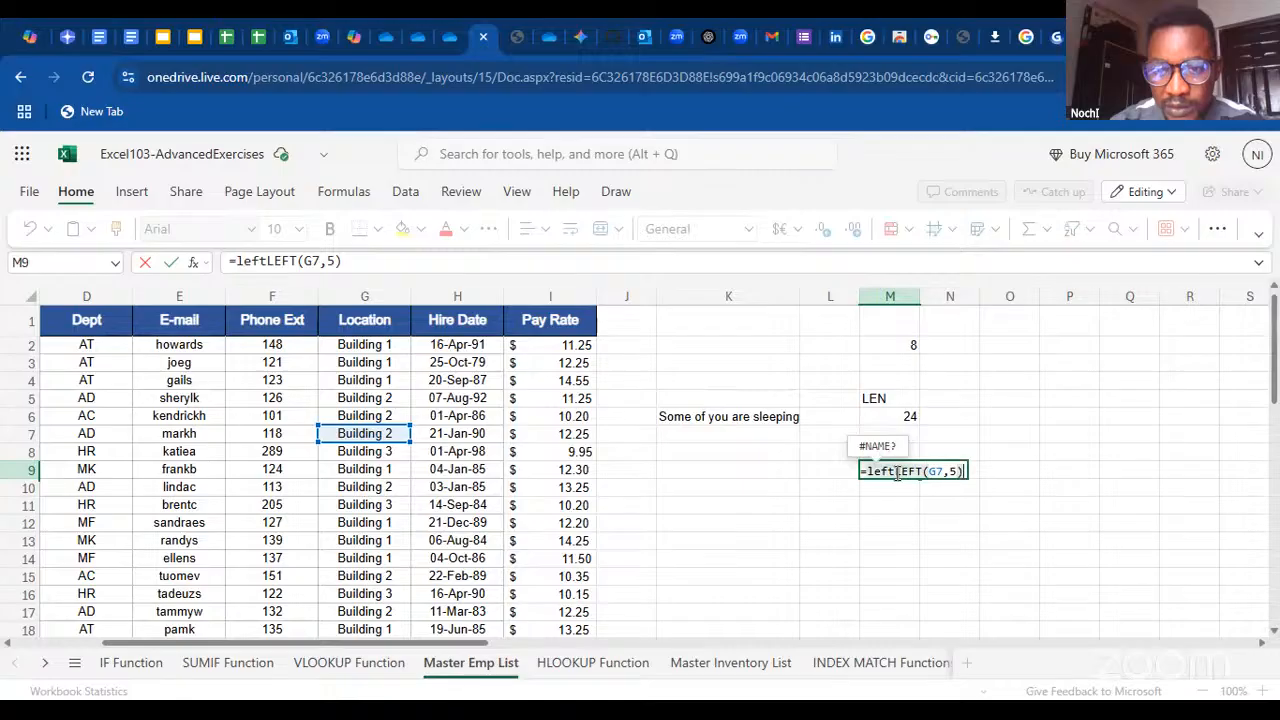
{"action": "key", "text": "BackSpace"}
{"action": "key", "text": "BackSpace"}
{"action": "key", "text": "BackSpace"}
{"action": "key", "text": "BackSpace"}
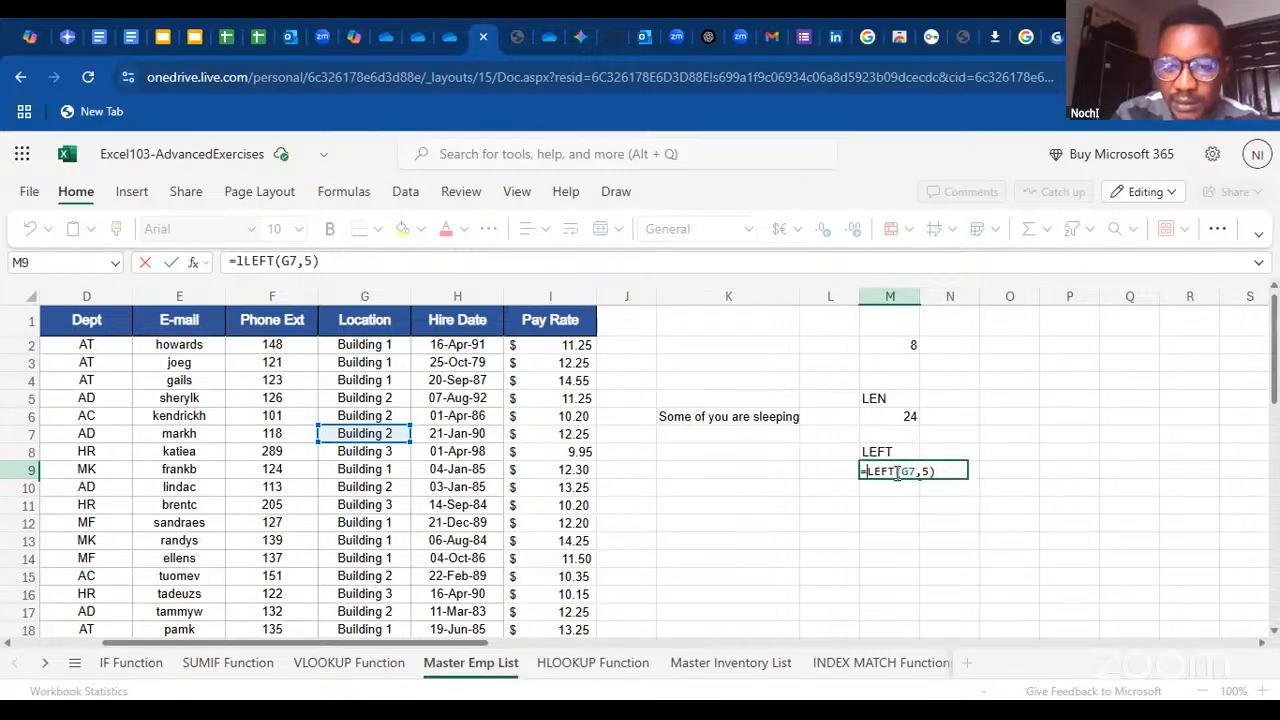
{"action": "key", "text": "Return"}
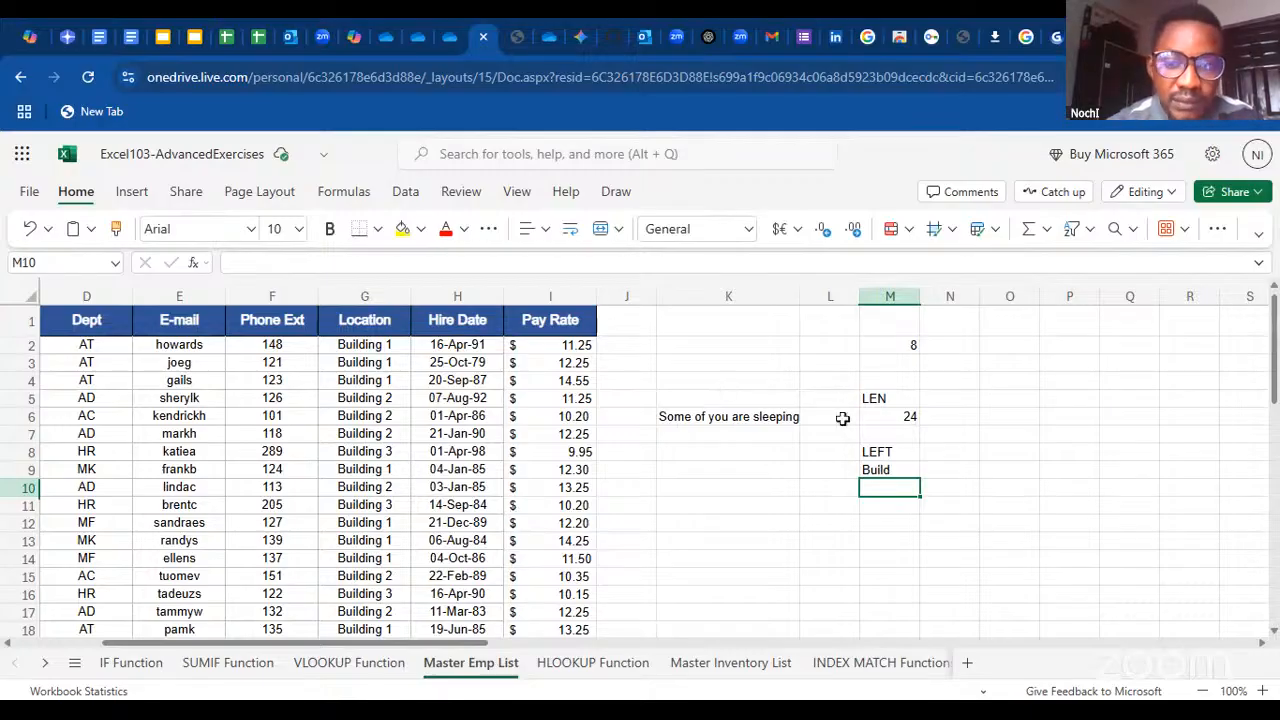
Review the arguments of the LEFT formula in M9, leaving the formula as it is
{"action": "left_click", "coordinate": [886, 469]}
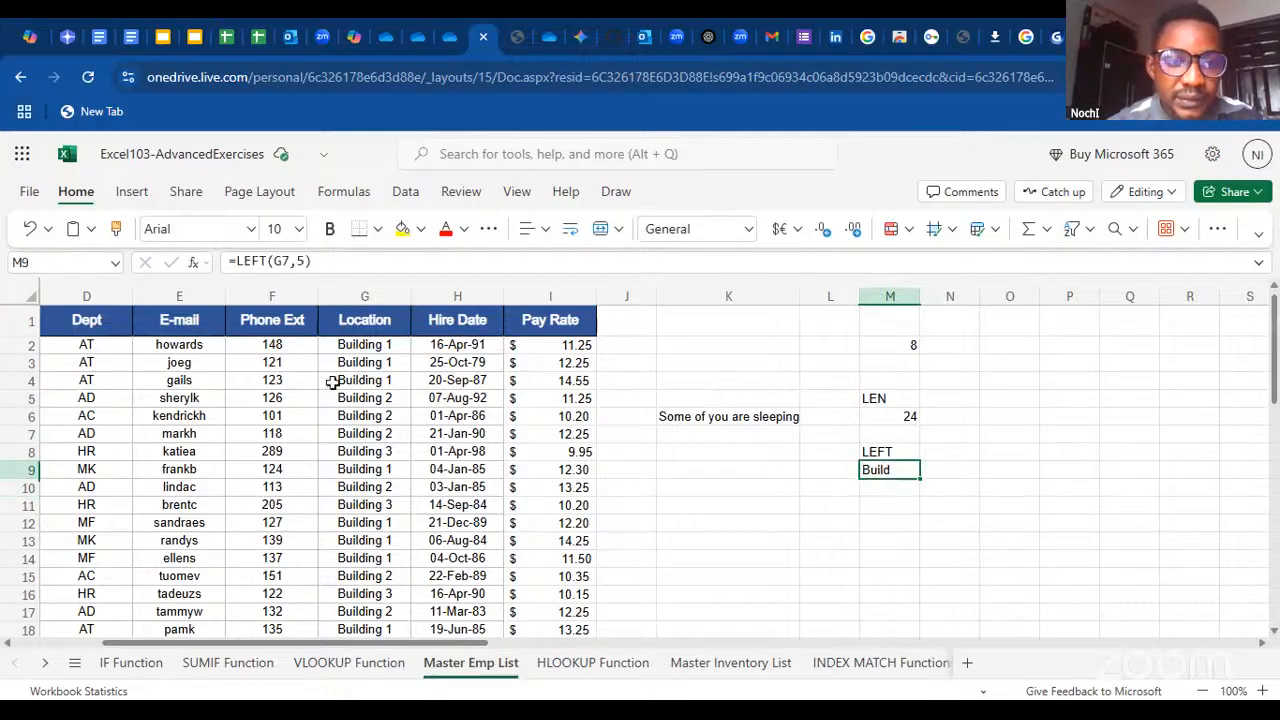
{"action": "left_click", "coordinate": [303, 262]}
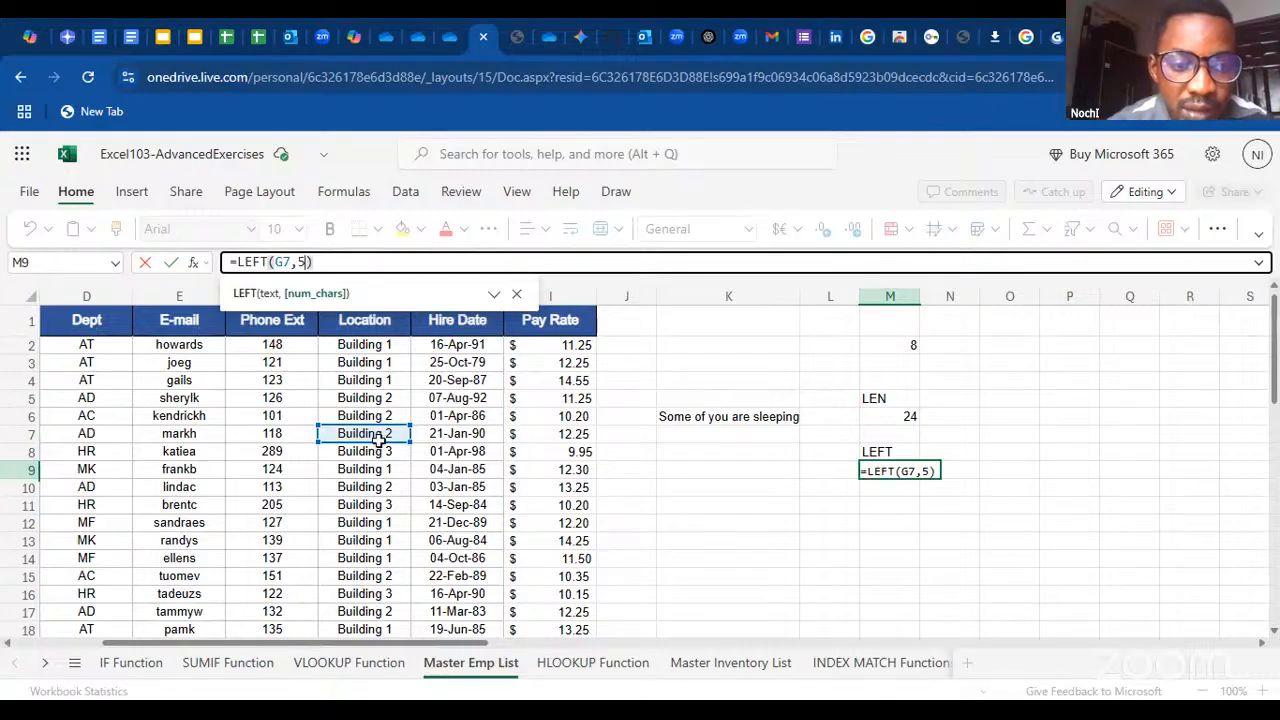
{"action": "left_click", "coordinate": [922, 474]}
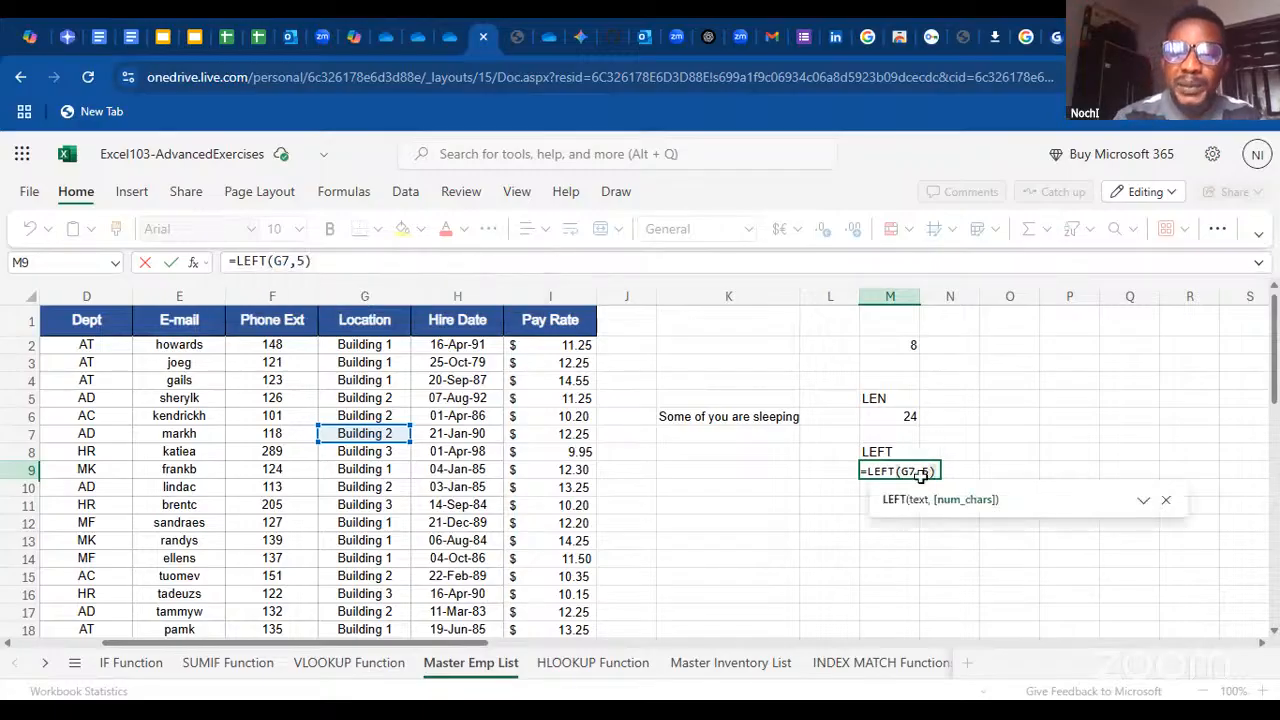
{"action": "key", "text": "Return"}
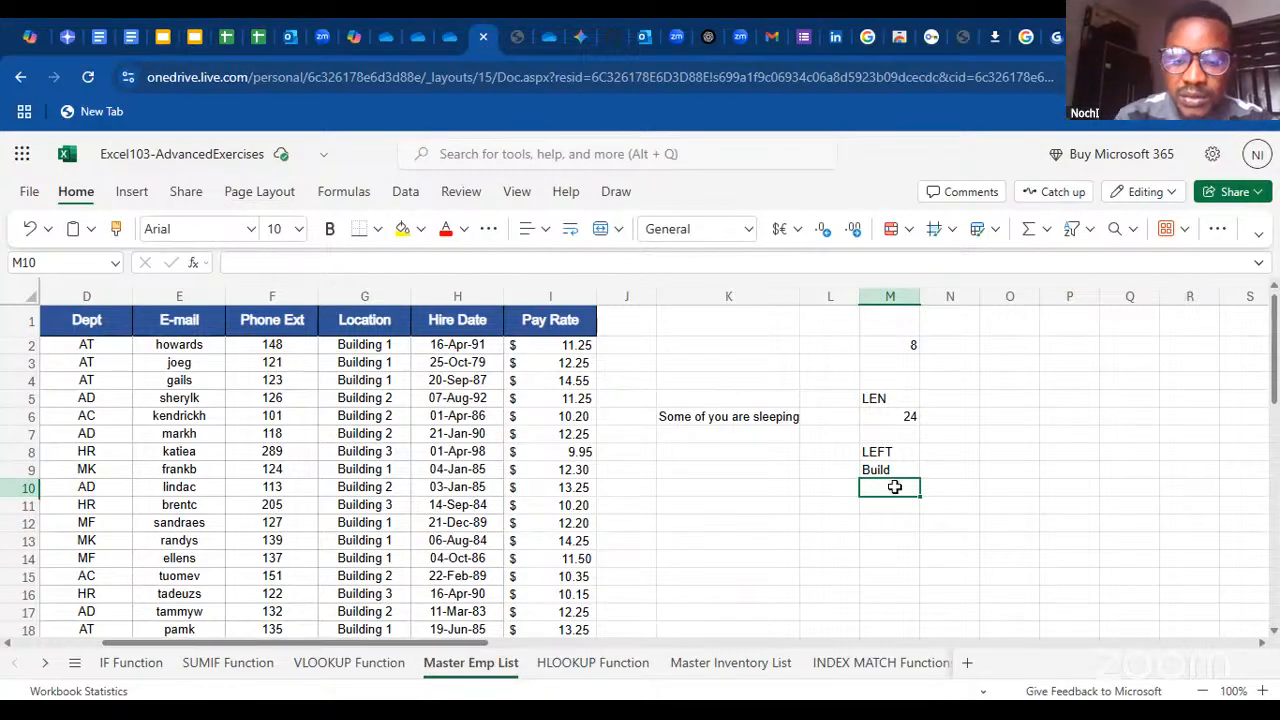
Enter a RIGHT formula in M10 that extracts the last 5 characters of the Location entry in G10
{"action": "type", "text": "=righ"}
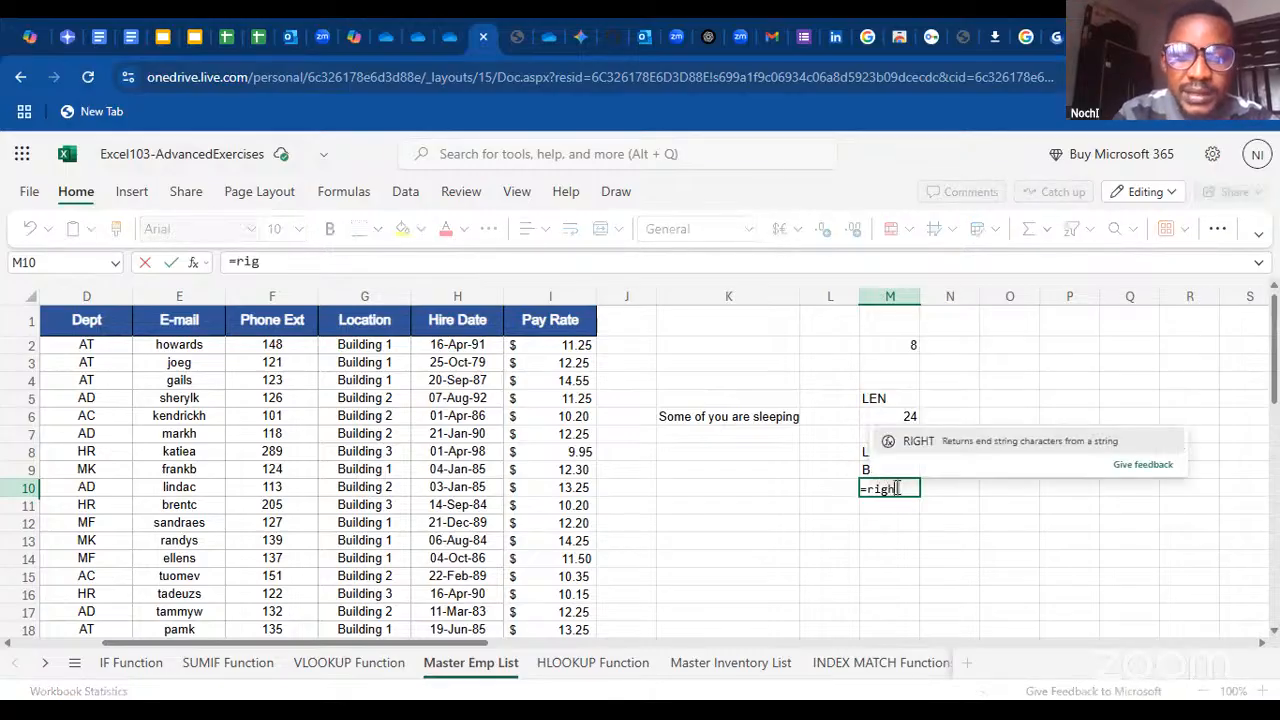
{"action": "type", "text": "t("}
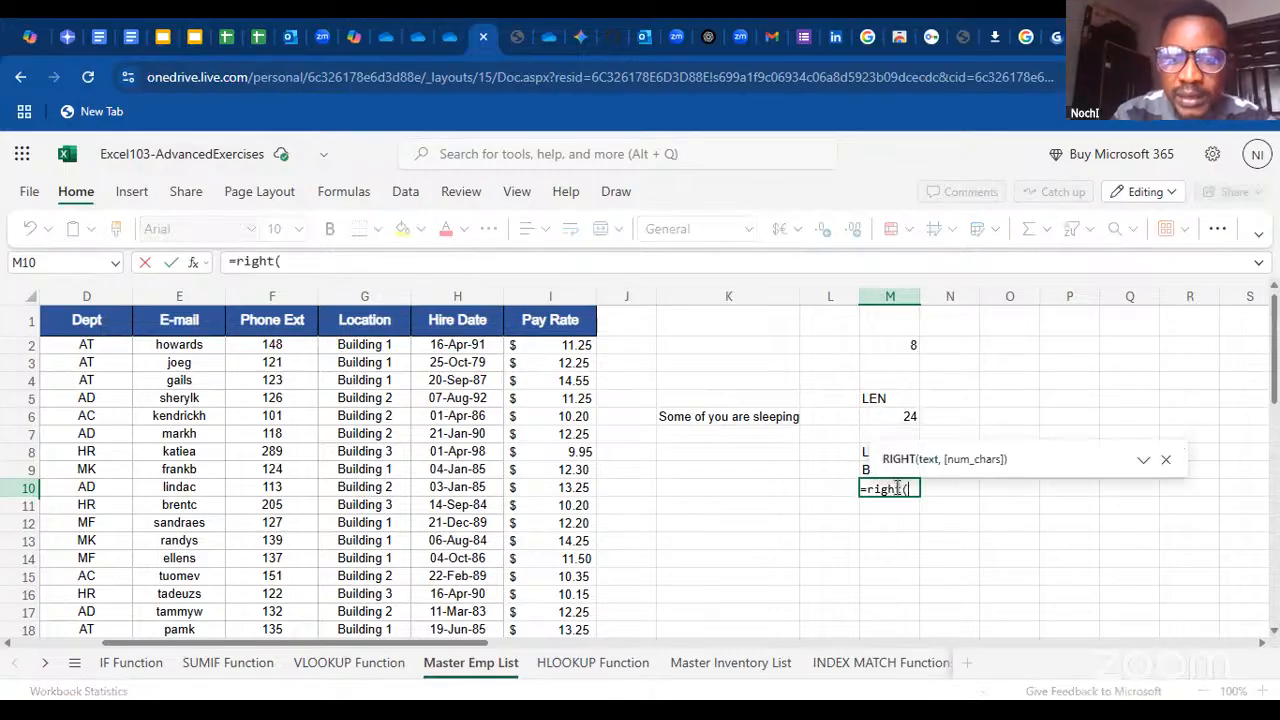
{"action": "left_click", "coordinate": [362, 488]}
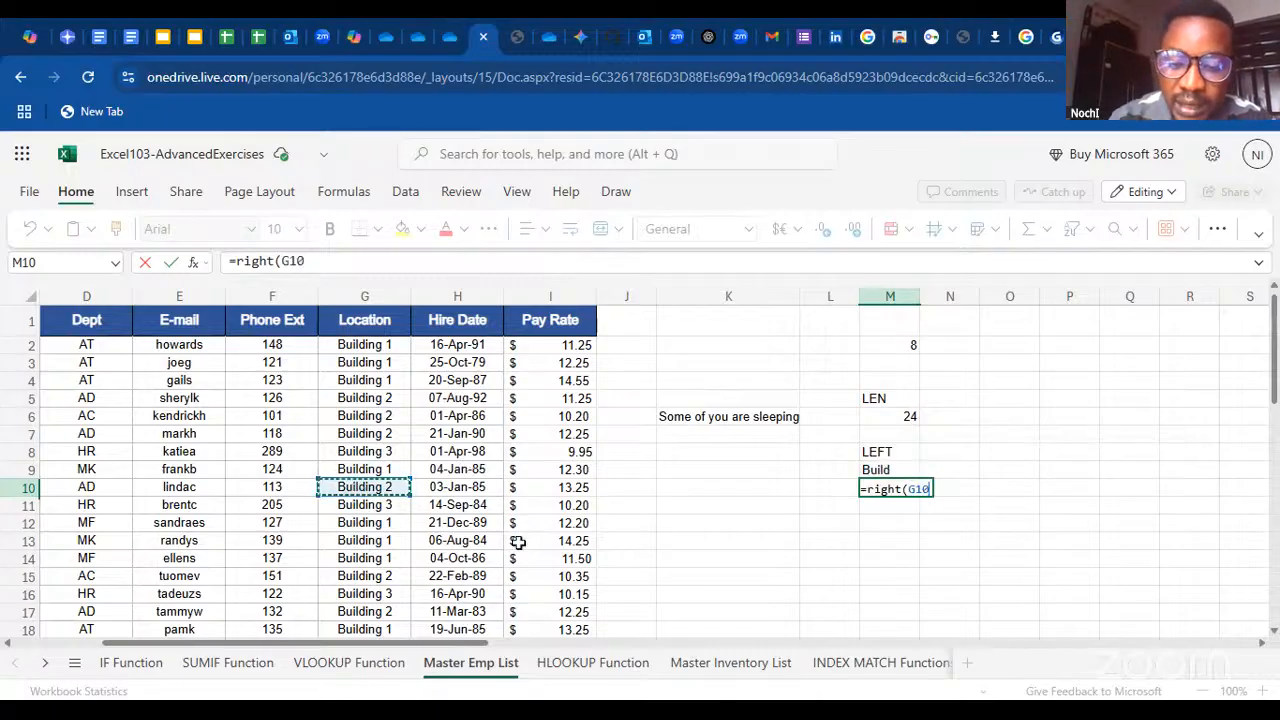
{"action": "type", "text": ","}
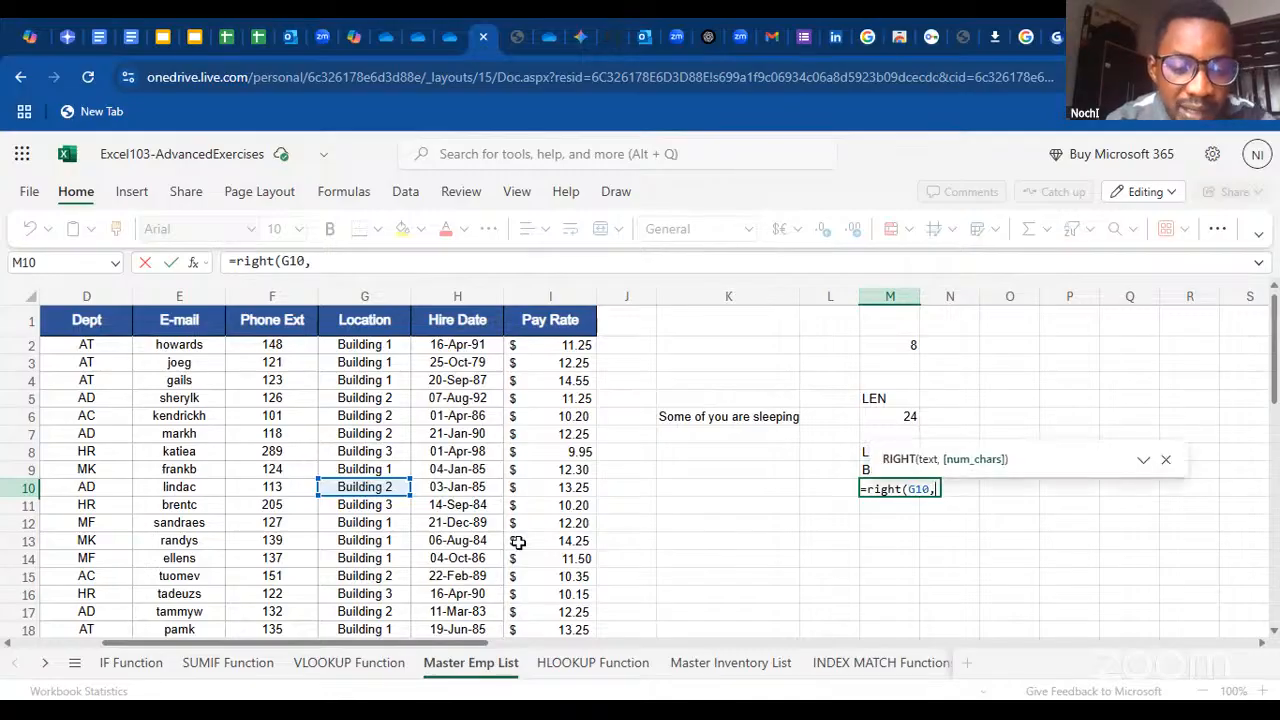
{"action": "type", "text": "5"}
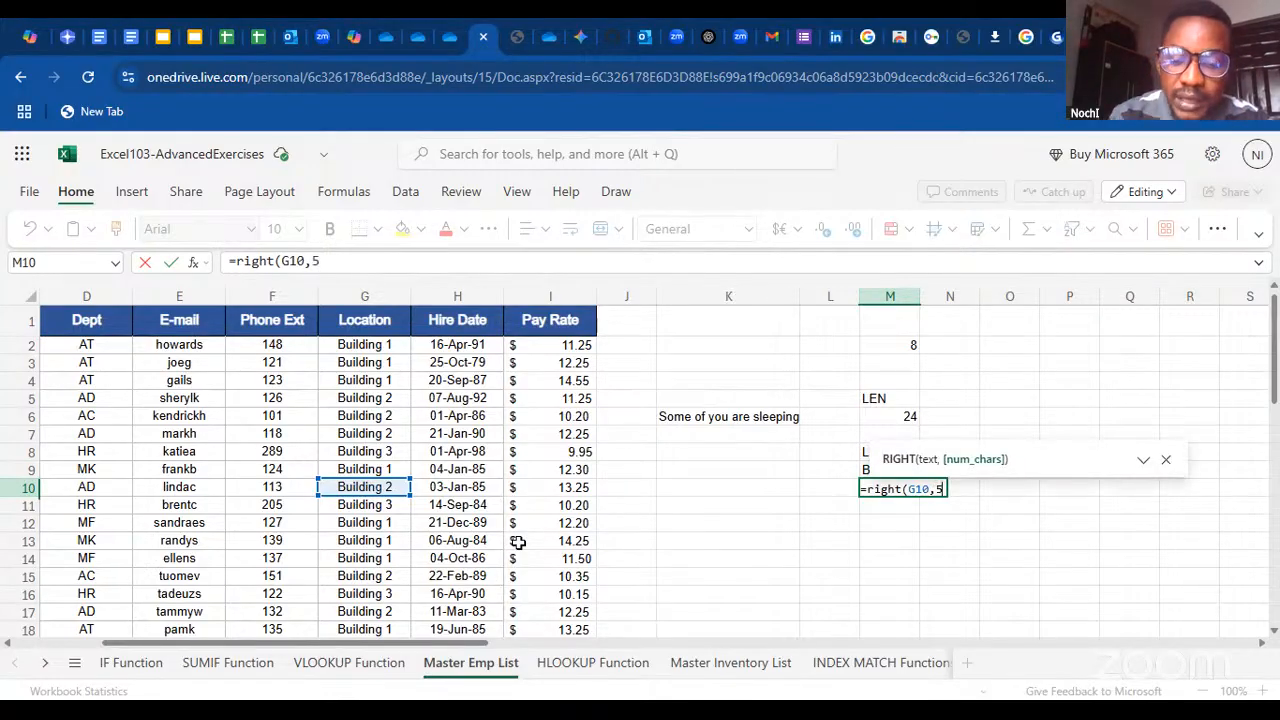
{"action": "key", "text": "Return"}
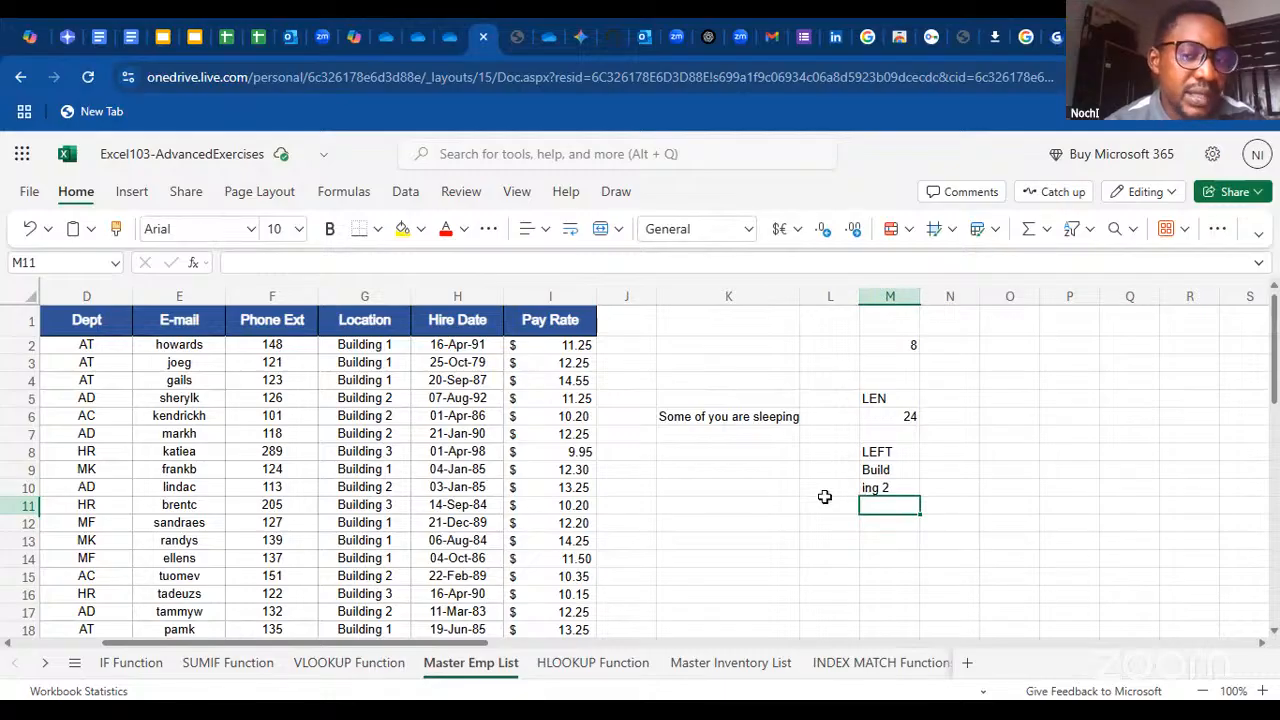
Enter the label Mid in cell M12
{"action": "left_click", "coordinate": [878, 522]}
{"action": "type", "text": "Mid"}
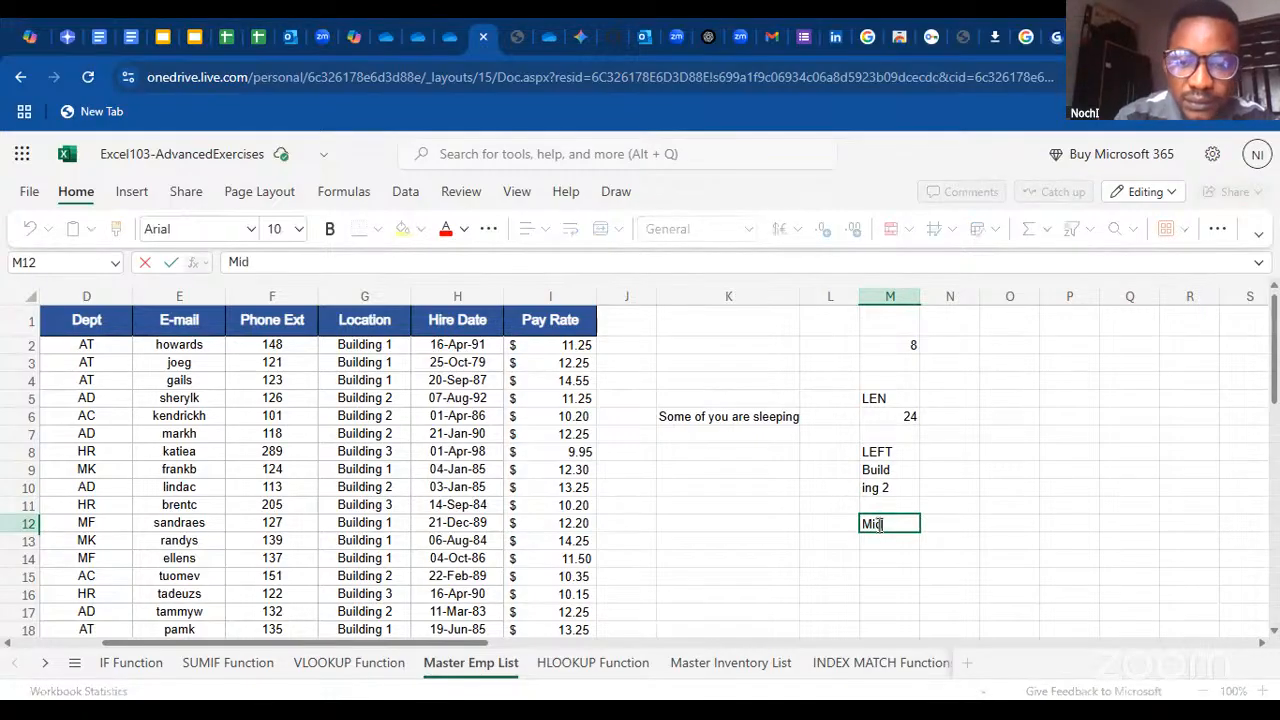
{"action": "left_click", "coordinate": [880, 538]}
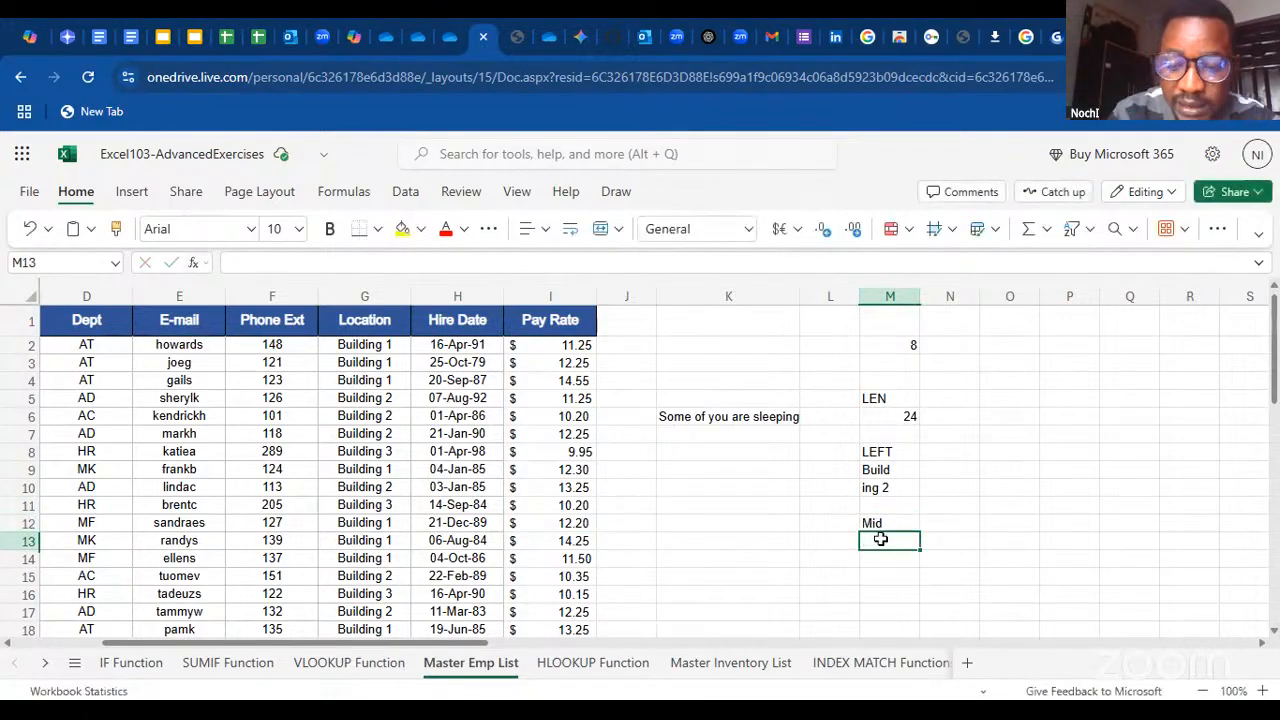
Try to enter a MID formula in M13 as =mid(2,4 without a text reference
{"action": "type", "text": "=mi"}
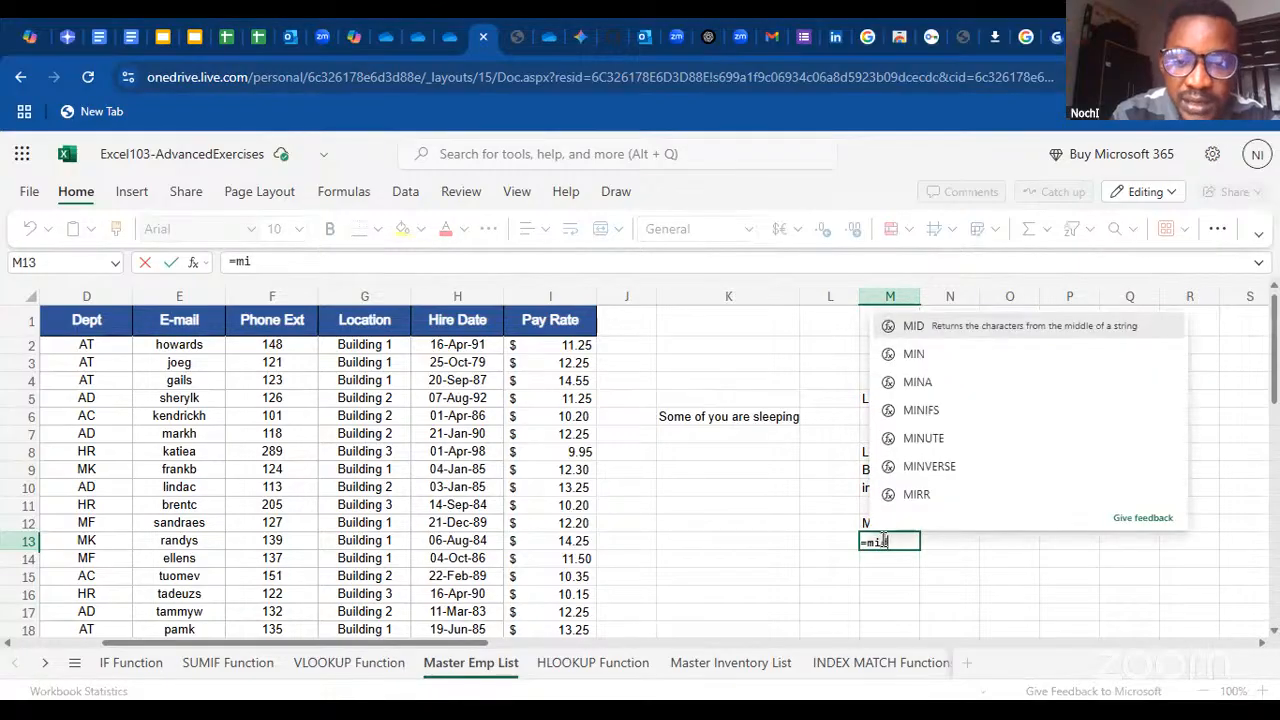
{"action": "type", "text": "d("}
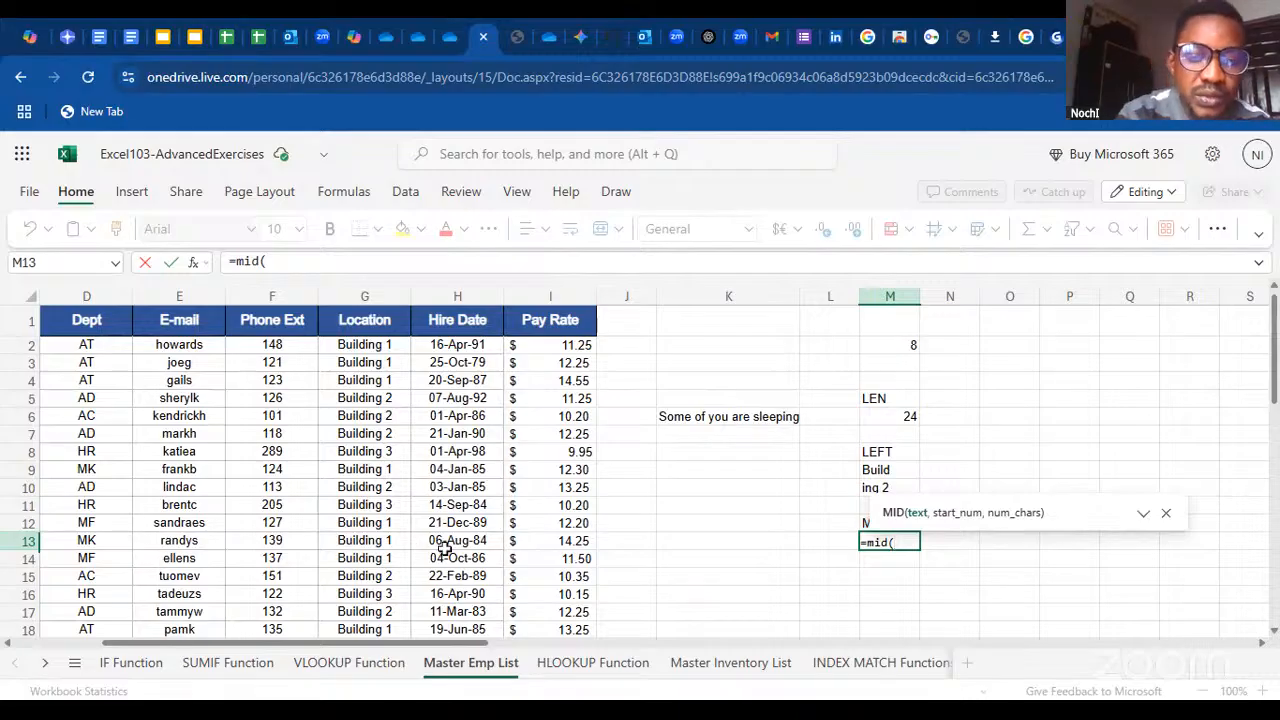
{"action": "type", "text": "2"}
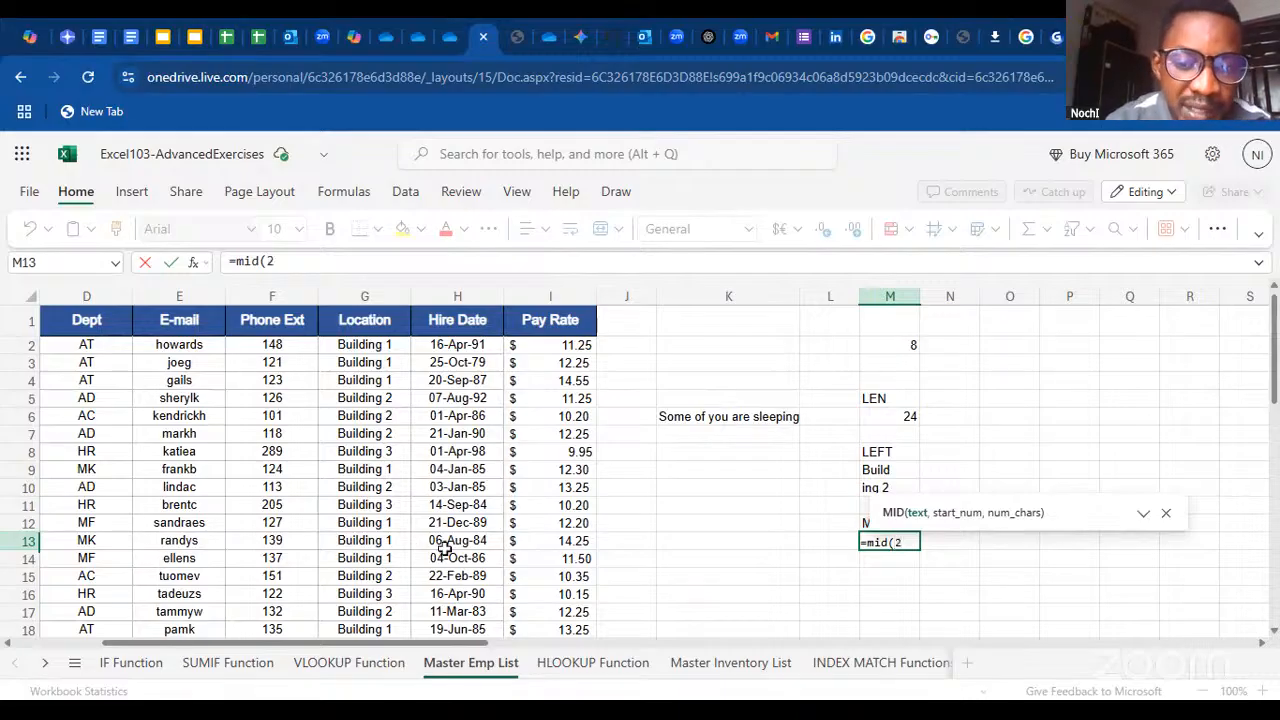
{"action": "type", "text": ",4"}
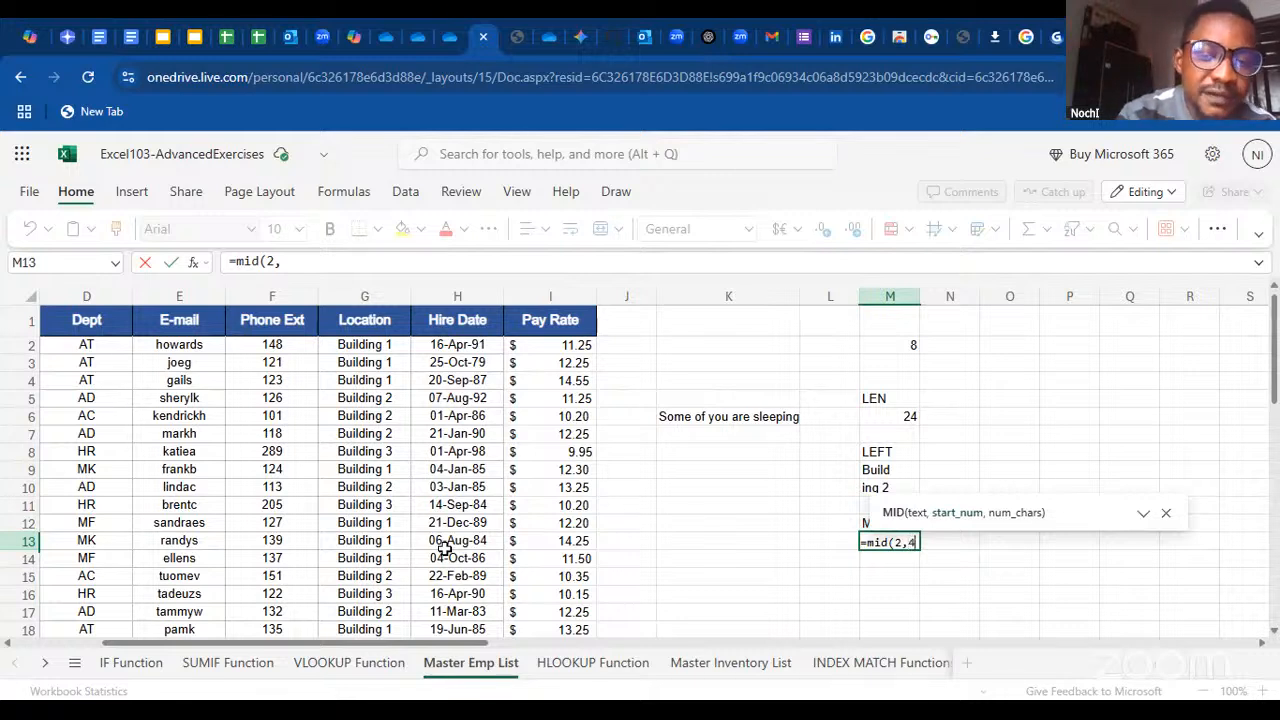
{"action": "key", "text": "Return"}
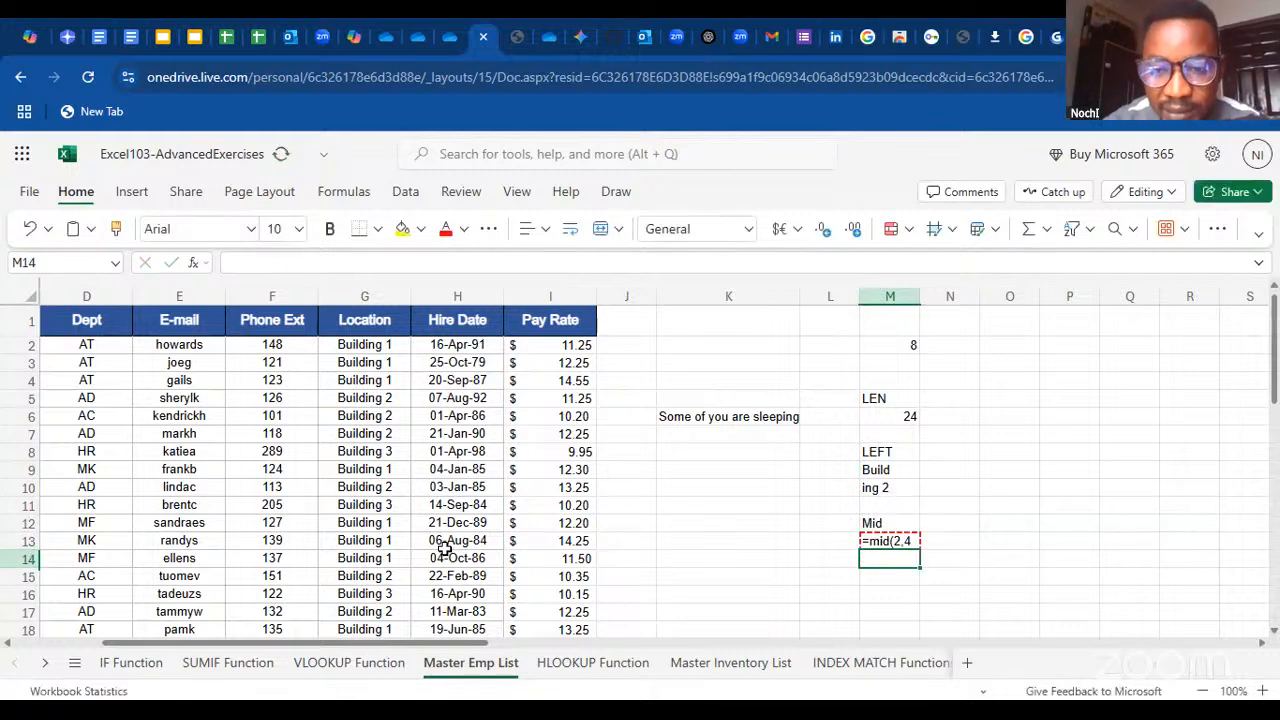
Try to correct the MID formula in M13 to =mid(1,4) with a closing parenthesis
{"action": "double_click", "coordinate": [893, 541]}
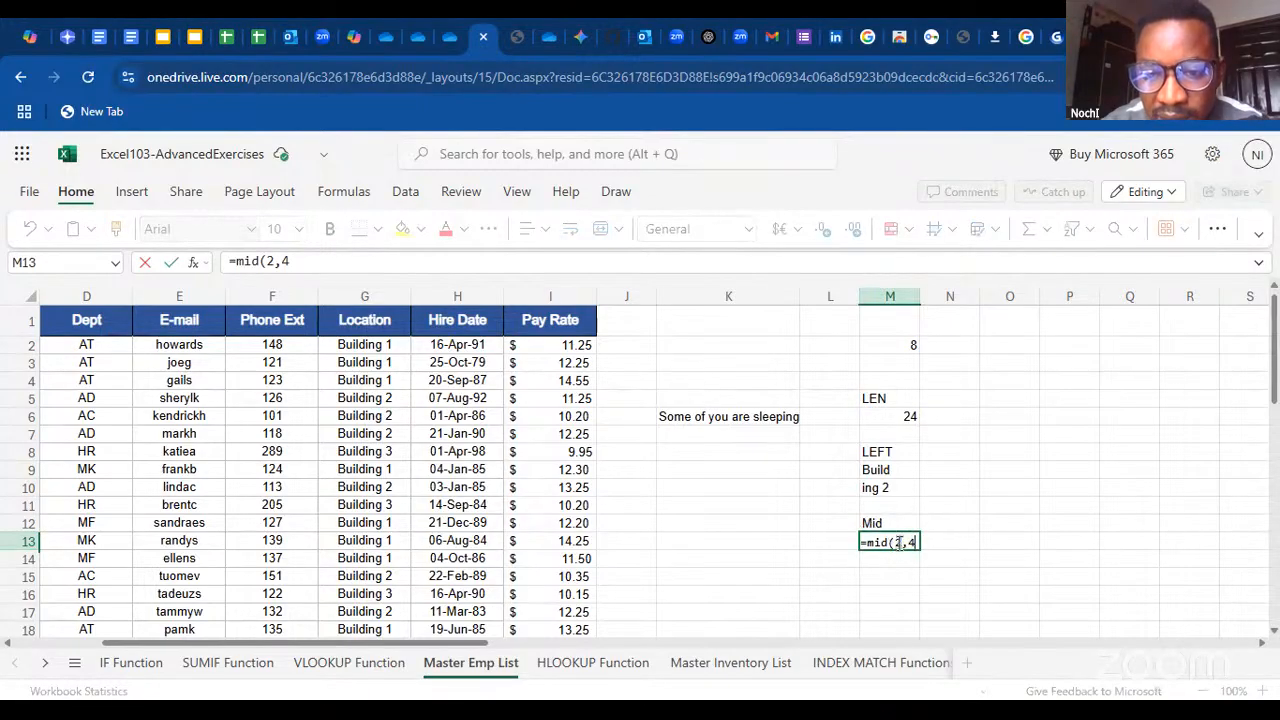
{"action": "left_click", "coordinate": [899, 544]}
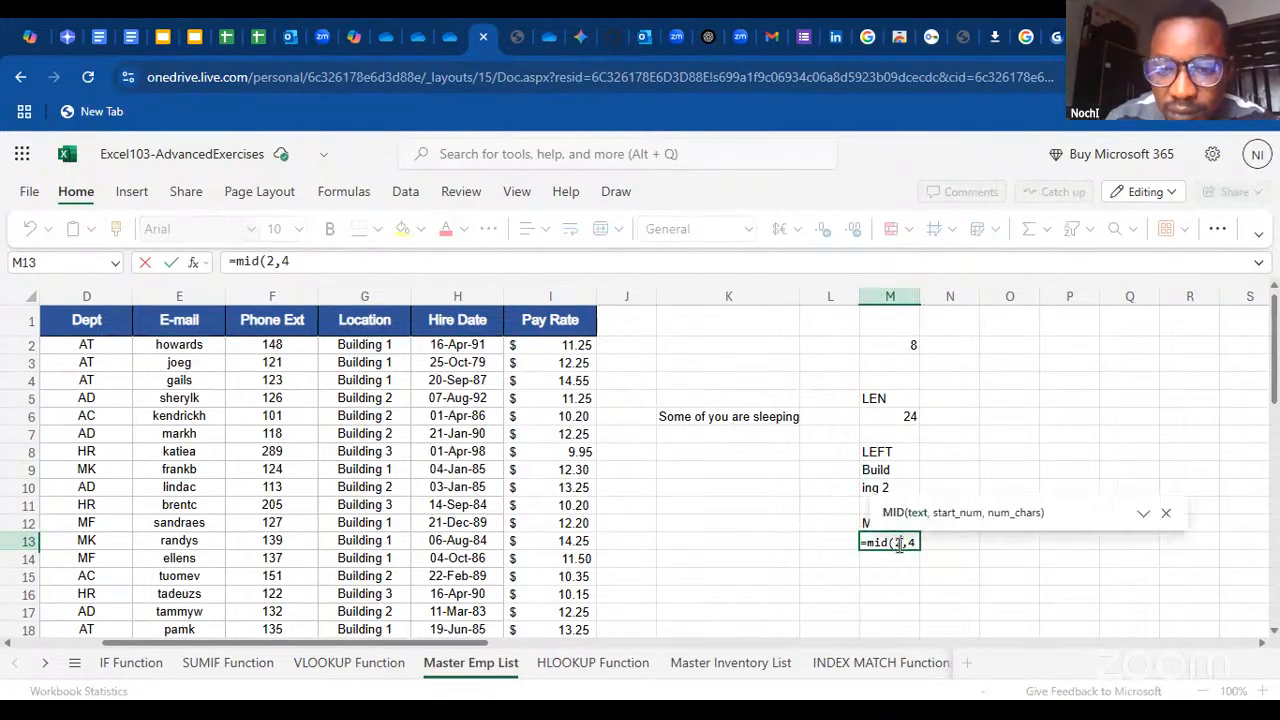
{"action": "key", "text": "BackSpace"}
{"action": "type", "text": "1"}
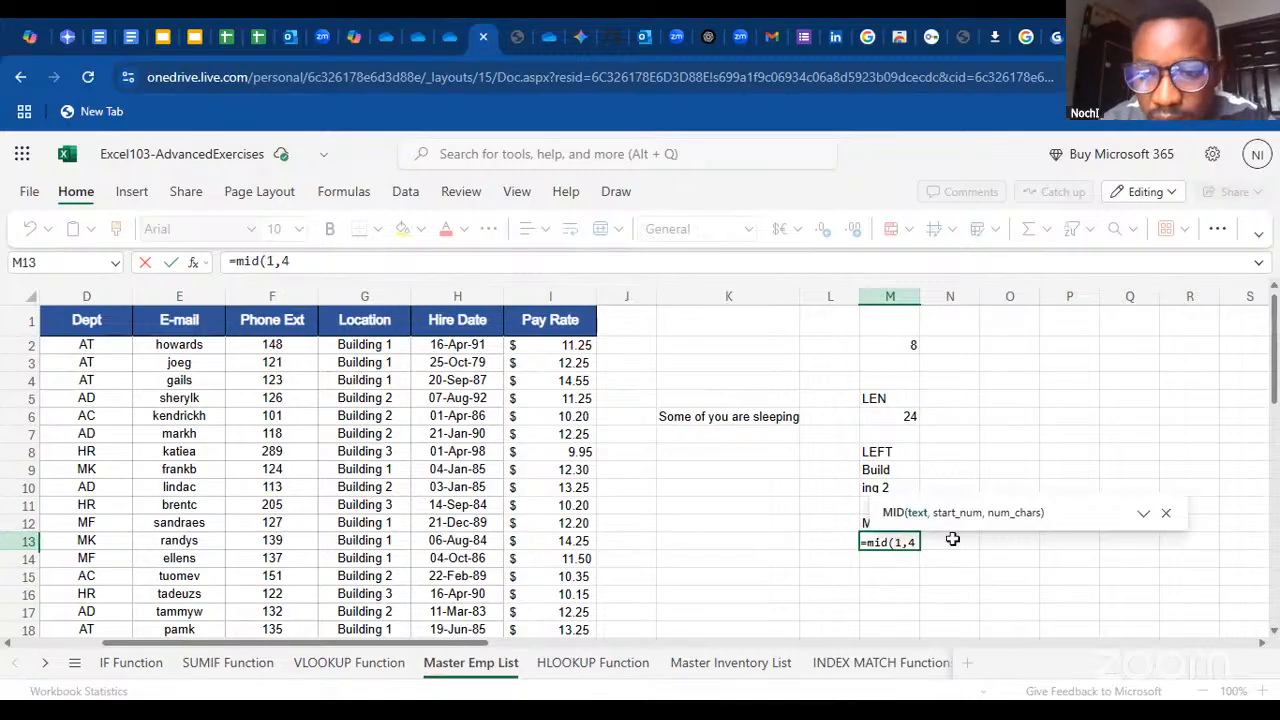
{"action": "left_click", "coordinate": [911, 546]}
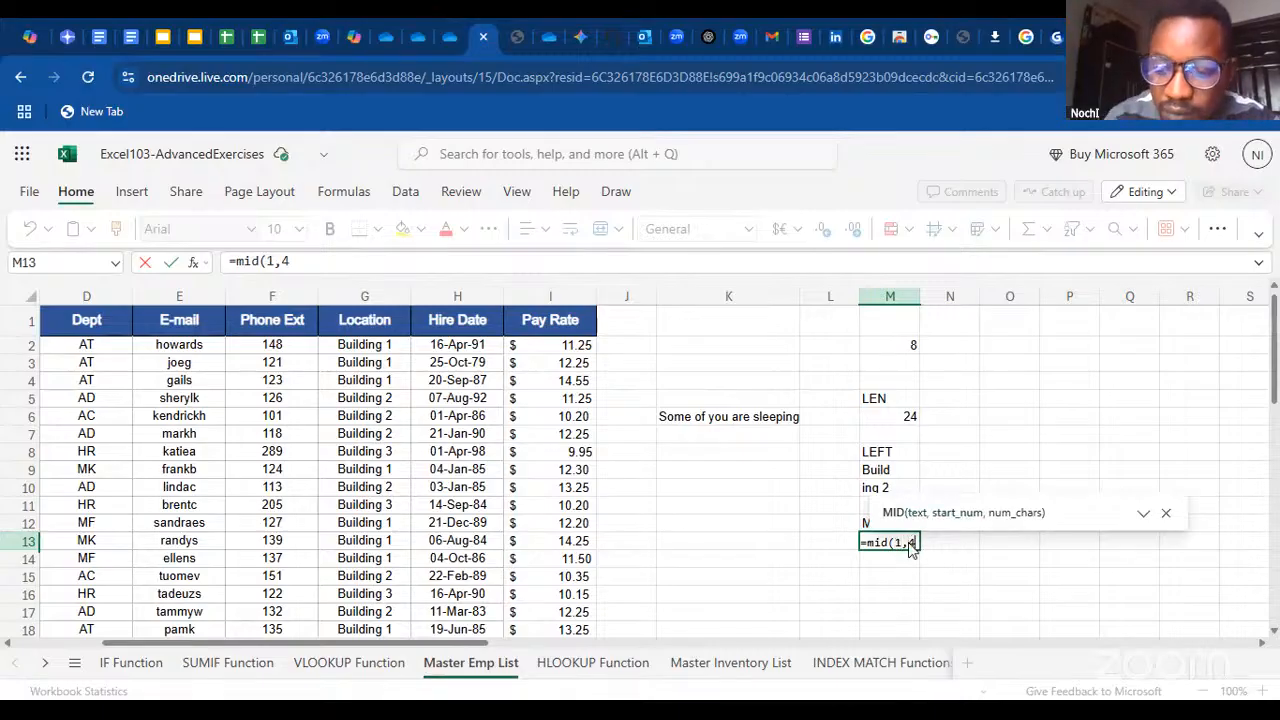
{"action": "key", "text": "Return"}
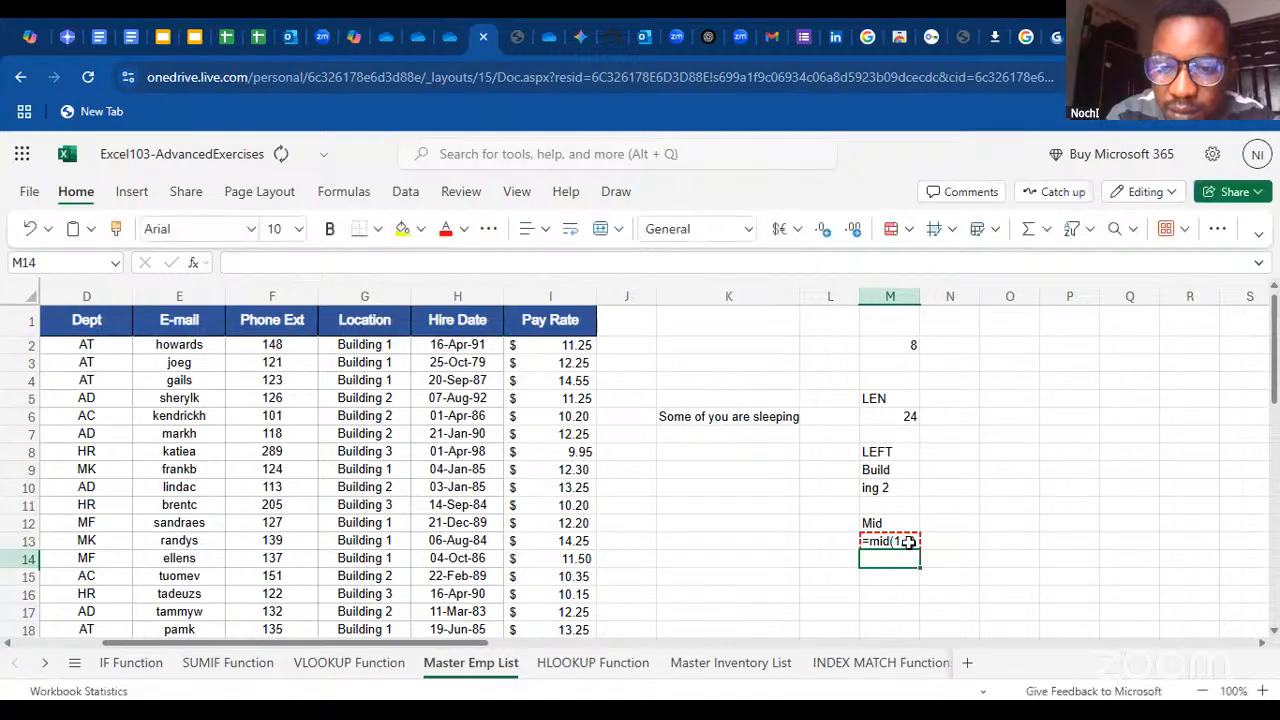
{"action": "double_click", "coordinate": [907, 541]}
{"action": "type", "text": ")"}
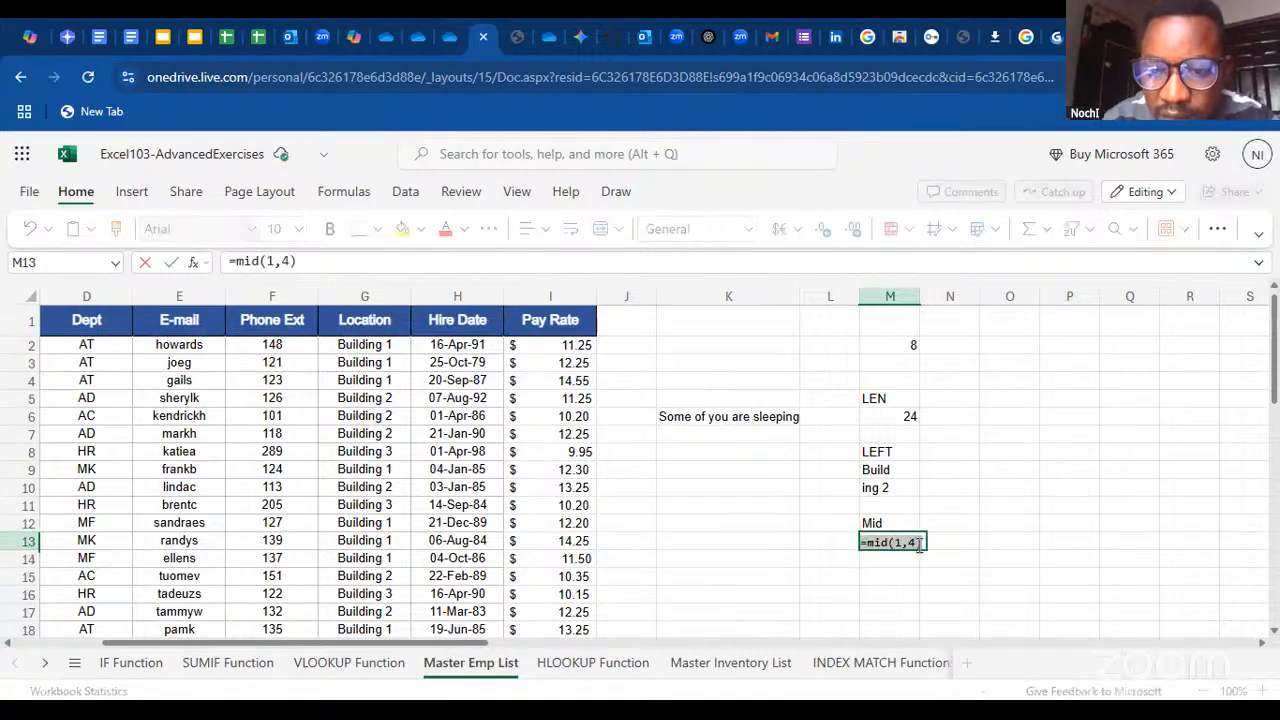
Clear the formula in M13 back to the equals sign and choose the MID function through Insert Function
{"action": "left_click", "coordinate": [919, 546]}
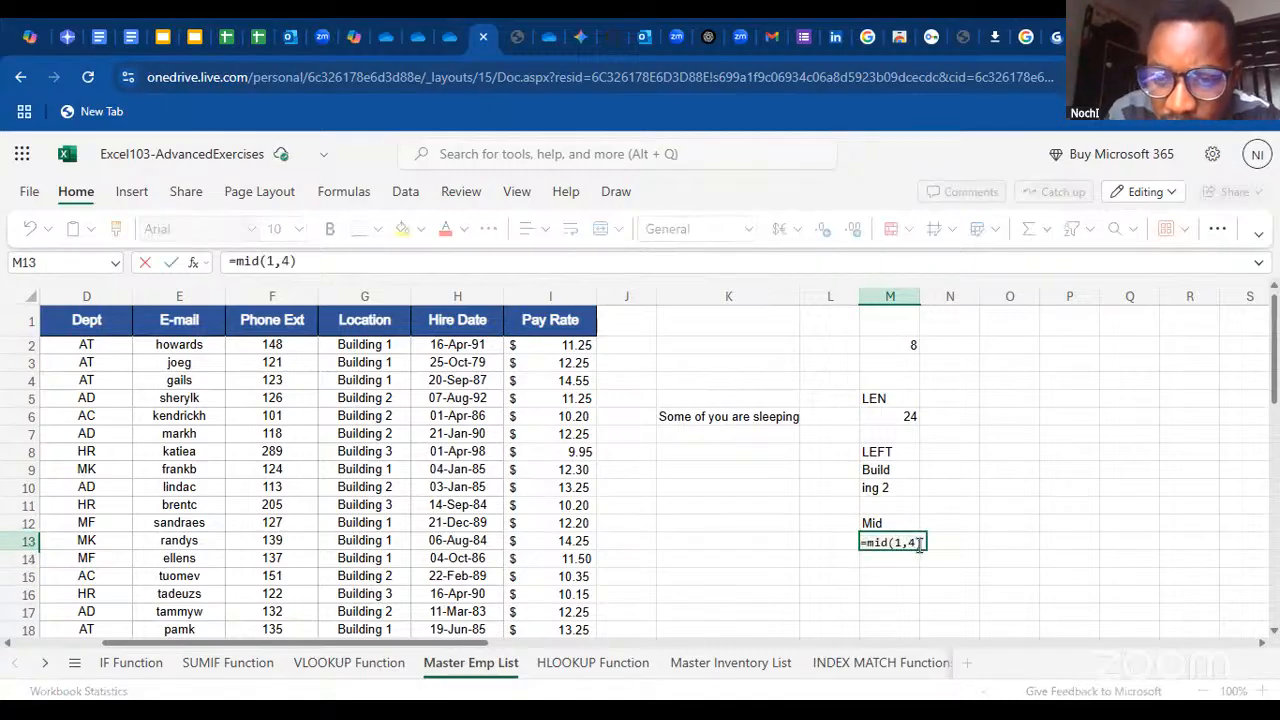
{"action": "key", "text": "BackSpace"}
{"action": "key", "text": "BackSpace"}
{"action": "key", "text": "BackSpace"}
{"action": "key", "text": "BackSpace"}
{"action": "key", "text": "BackSpace"}
{"action": "key", "text": "BackSpace"}
{"action": "key", "text": "BackSpace"}
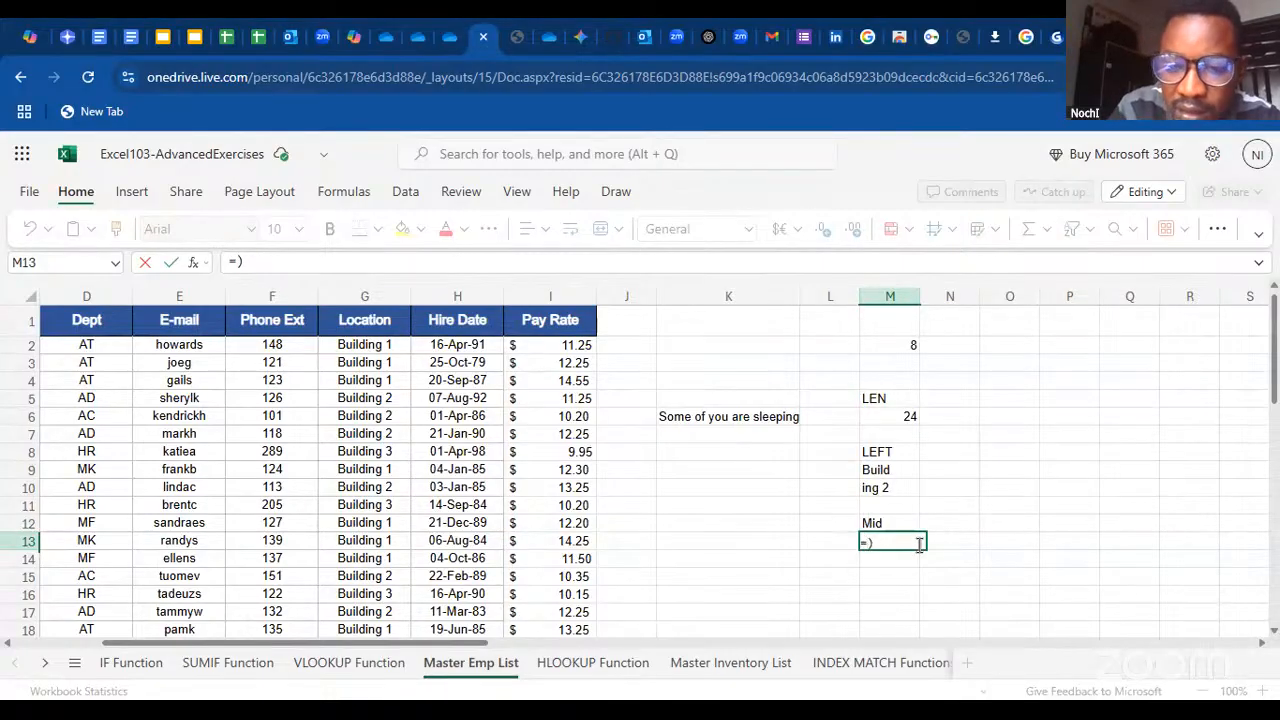
{"action": "key", "text": "Delete"}
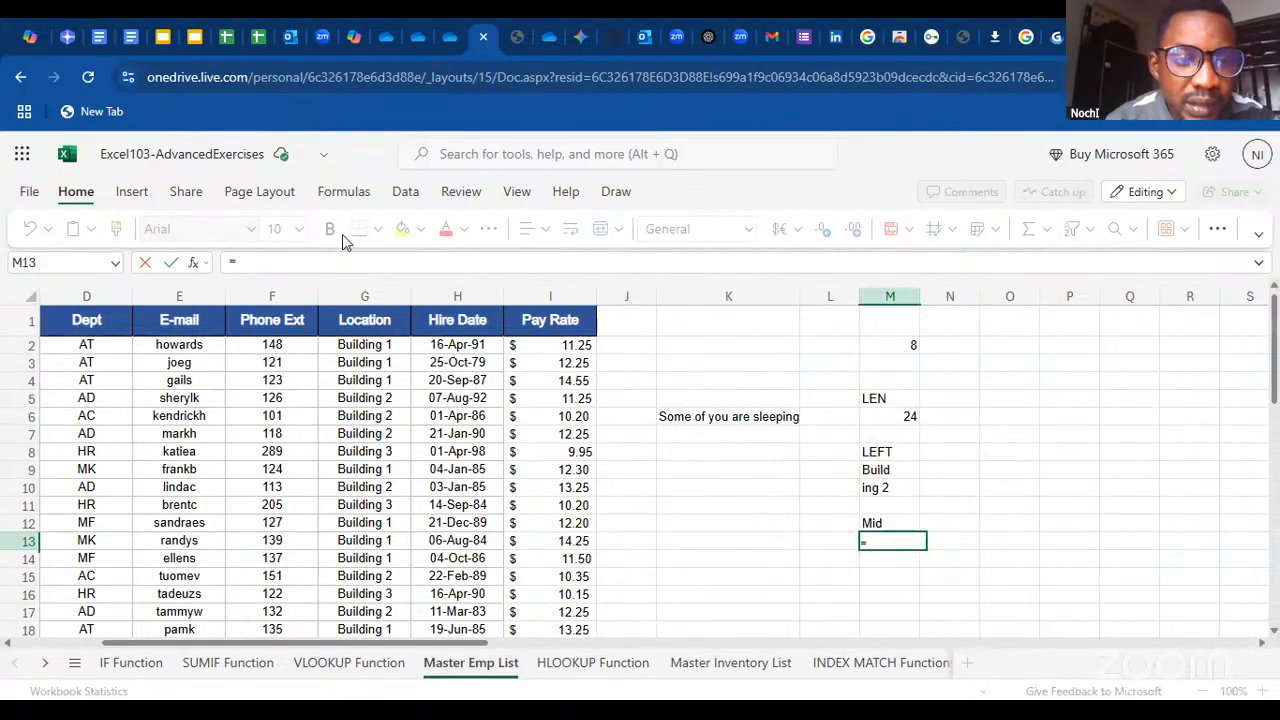
{"action": "left_click", "coordinate": [194, 264]}
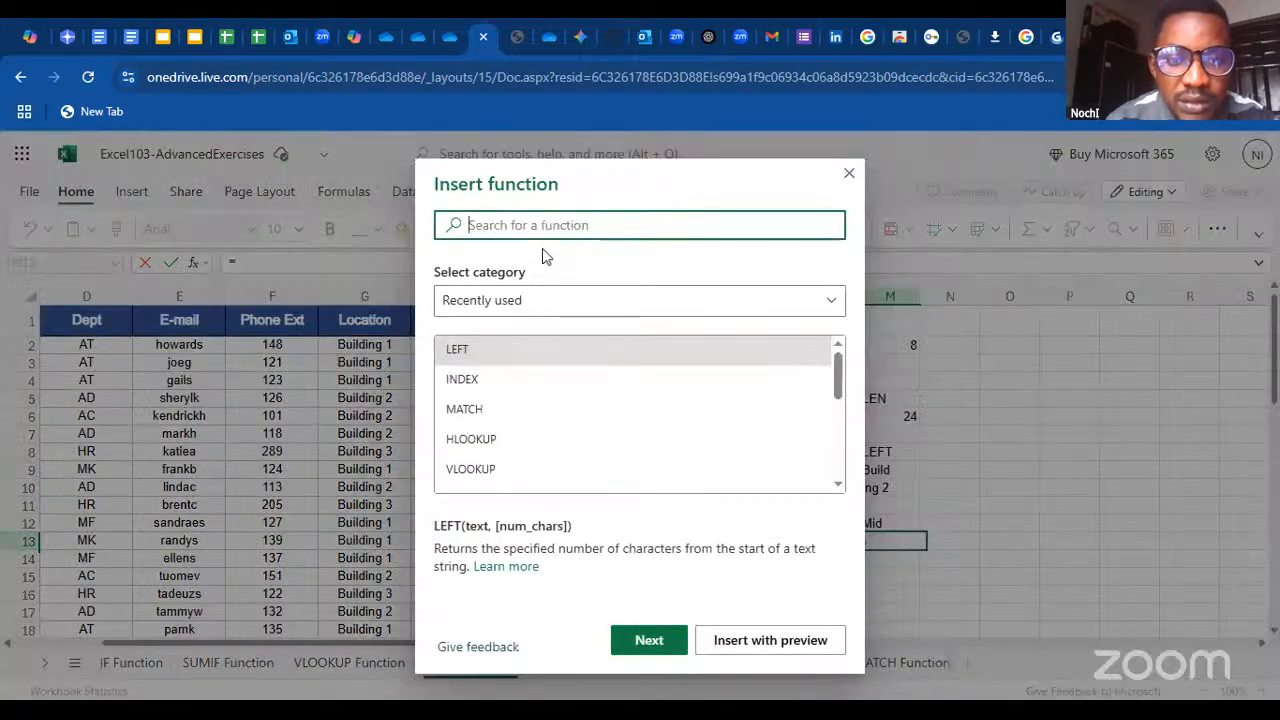
{"action": "type", "text": "mid"}
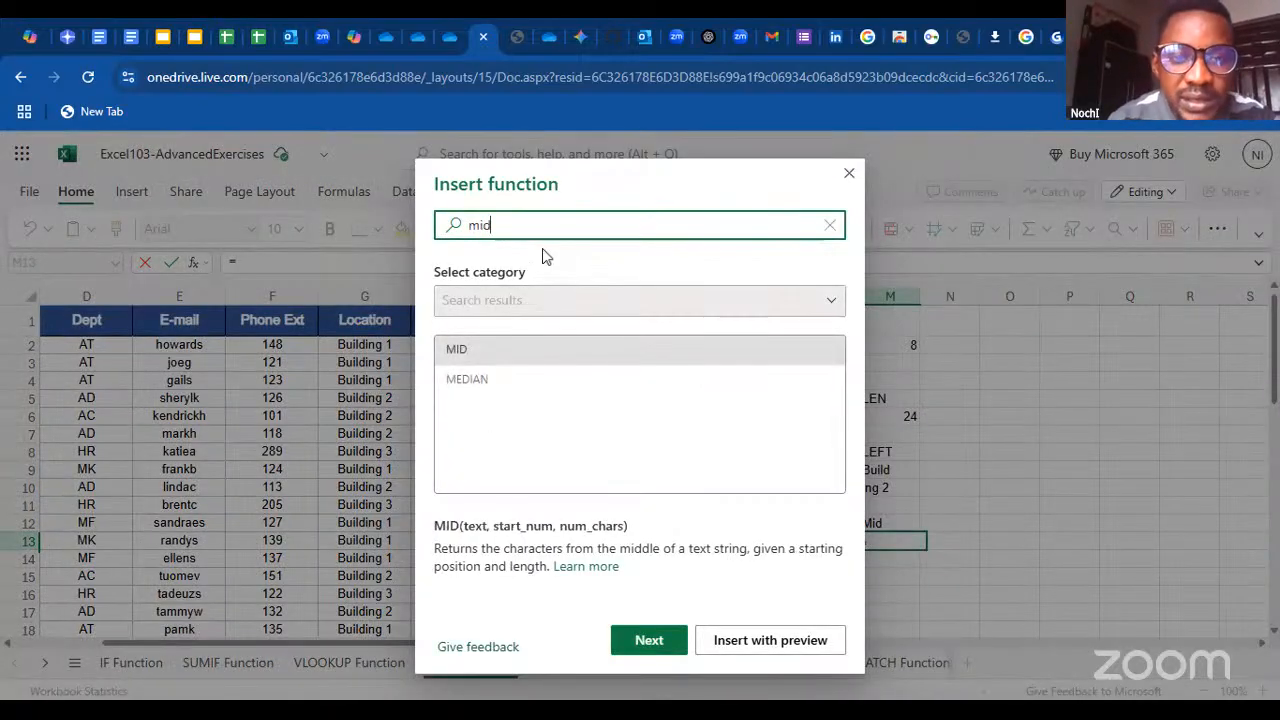
{"action": "double_click", "coordinate": [508, 356]}
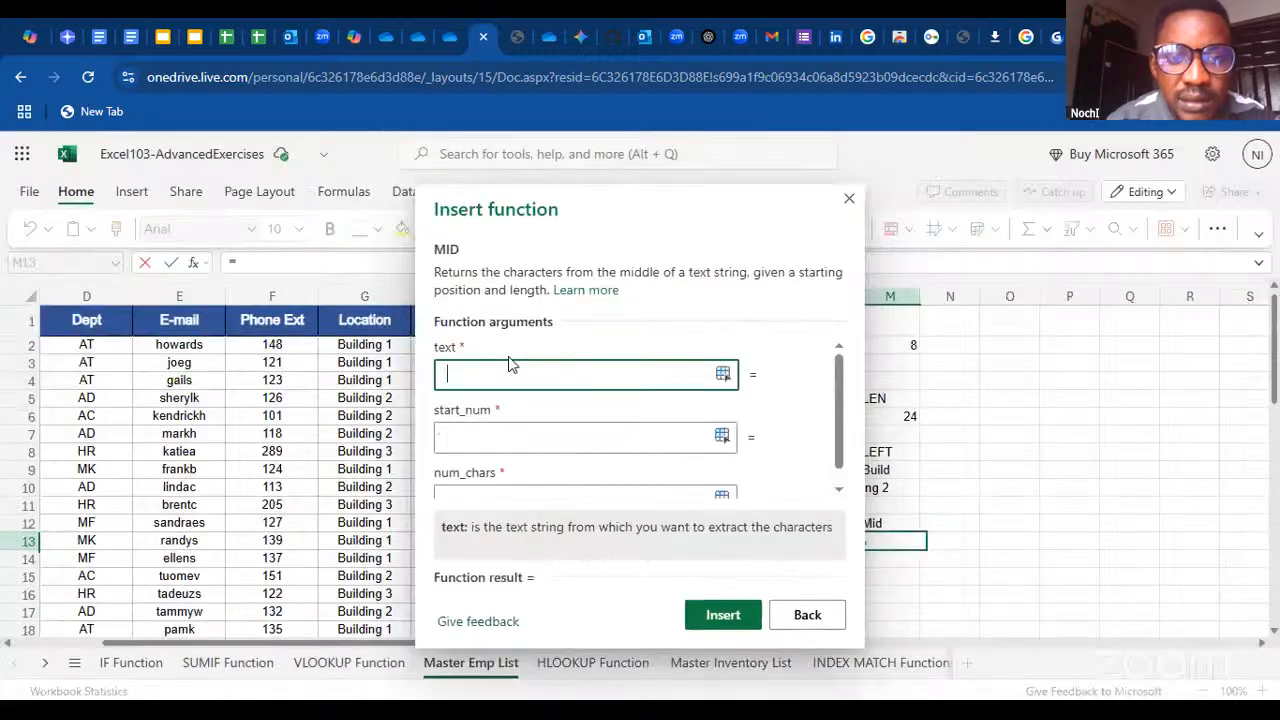
Enter a MID formula in M13 that extracts 4 characters of the Location entry in G10, starting at character 2
{"action": "left_click", "coordinate": [372, 488]}
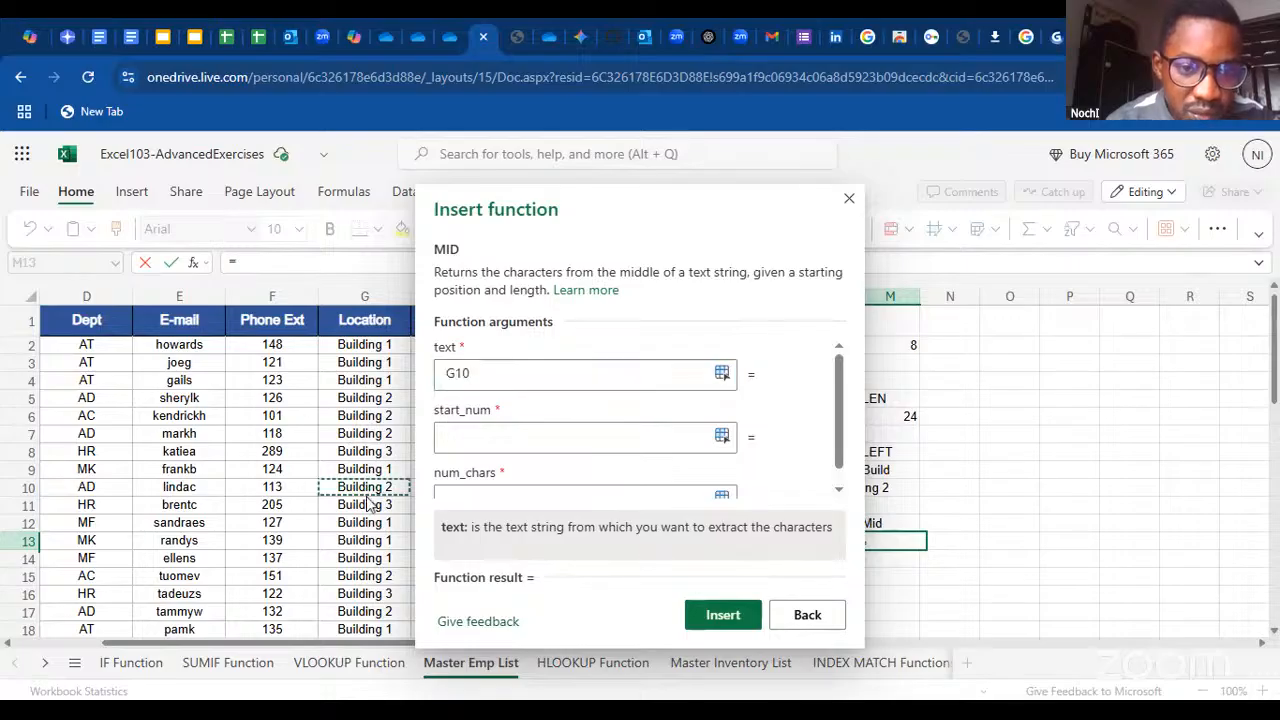
{"action": "left_click", "coordinate": [485, 436]}
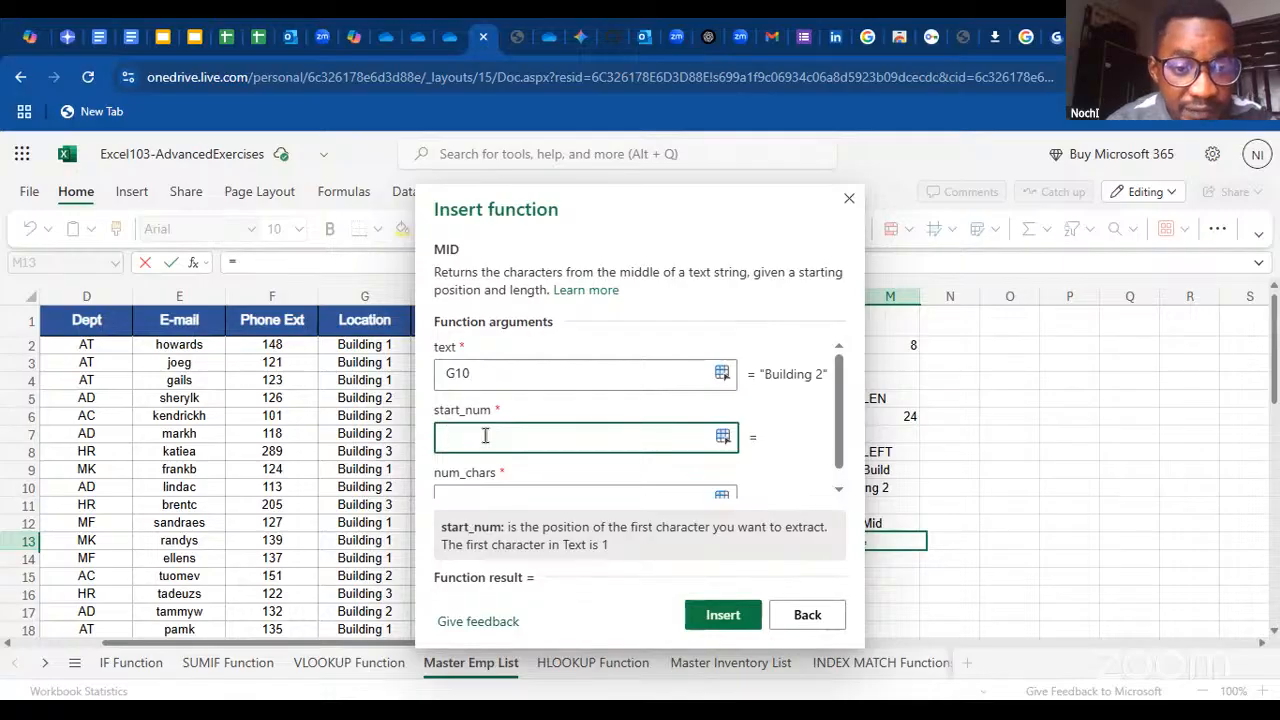
{"action": "type", "text": "2"}
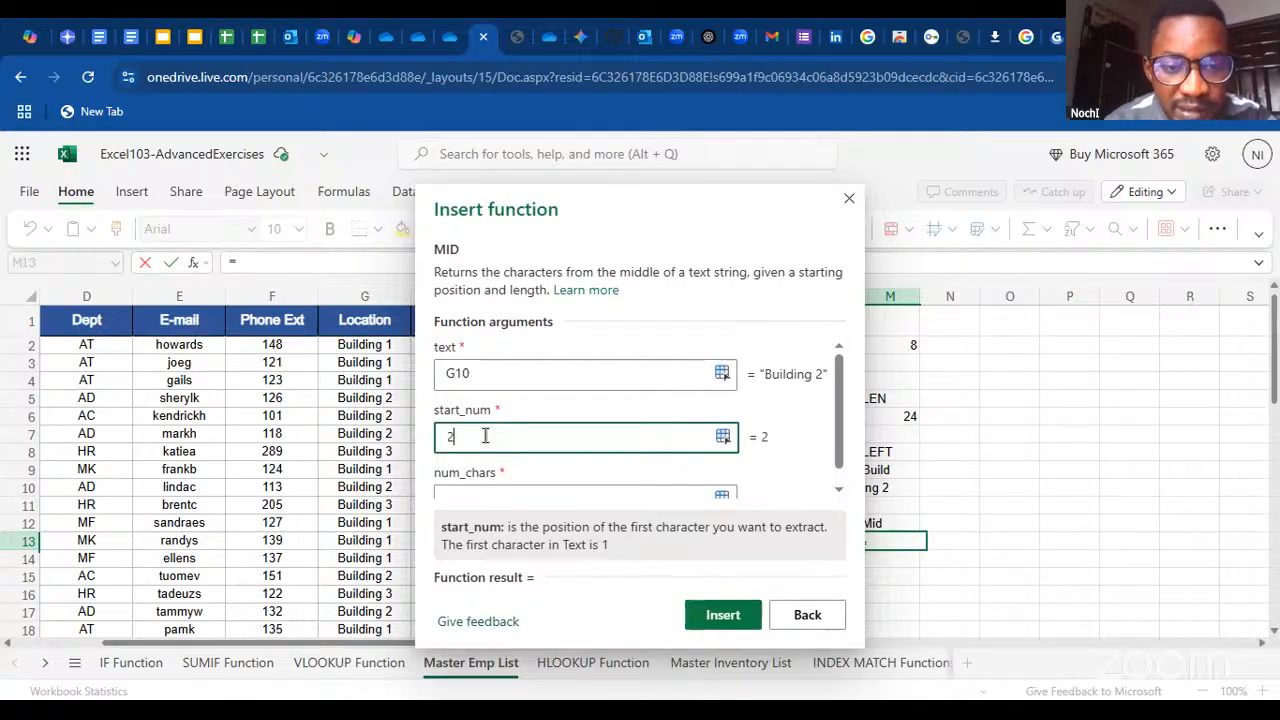
{"action": "left_click_drag", "start_coordinate": [577, 232], "coordinate": [610, 182]}
{"action": "left_click", "coordinate": [509, 444]}
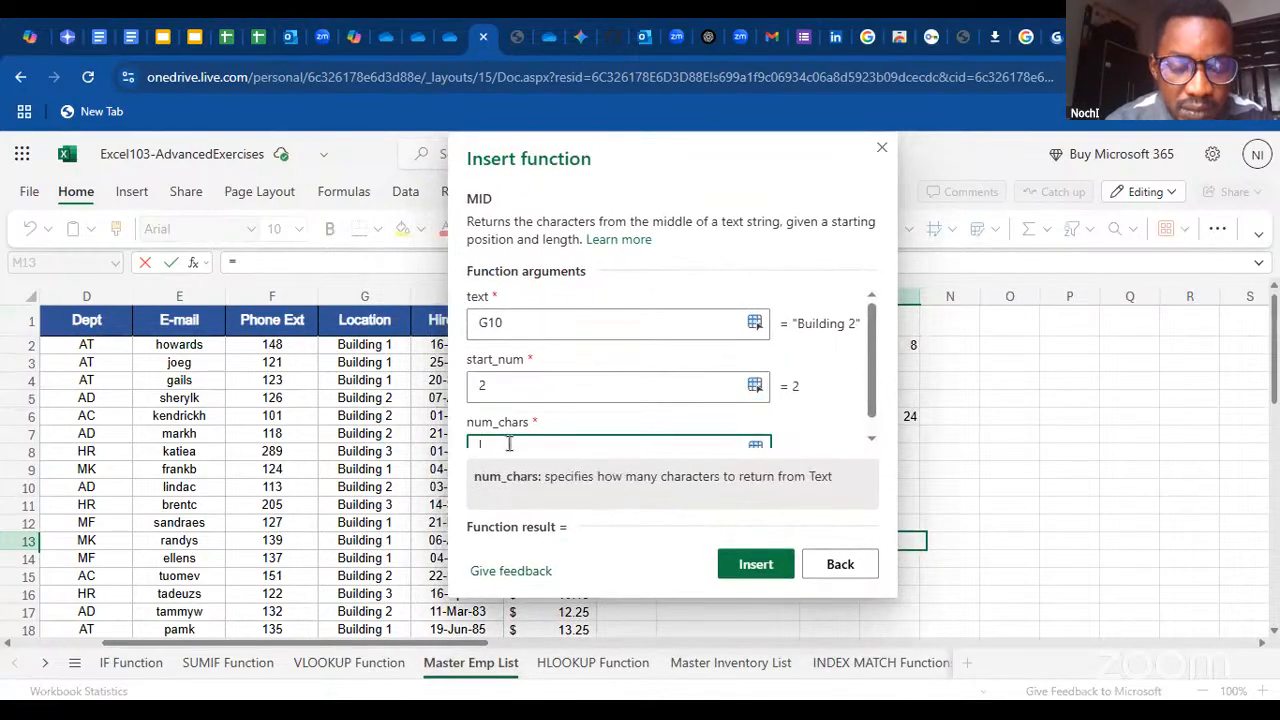
{"action": "type", "text": "4"}
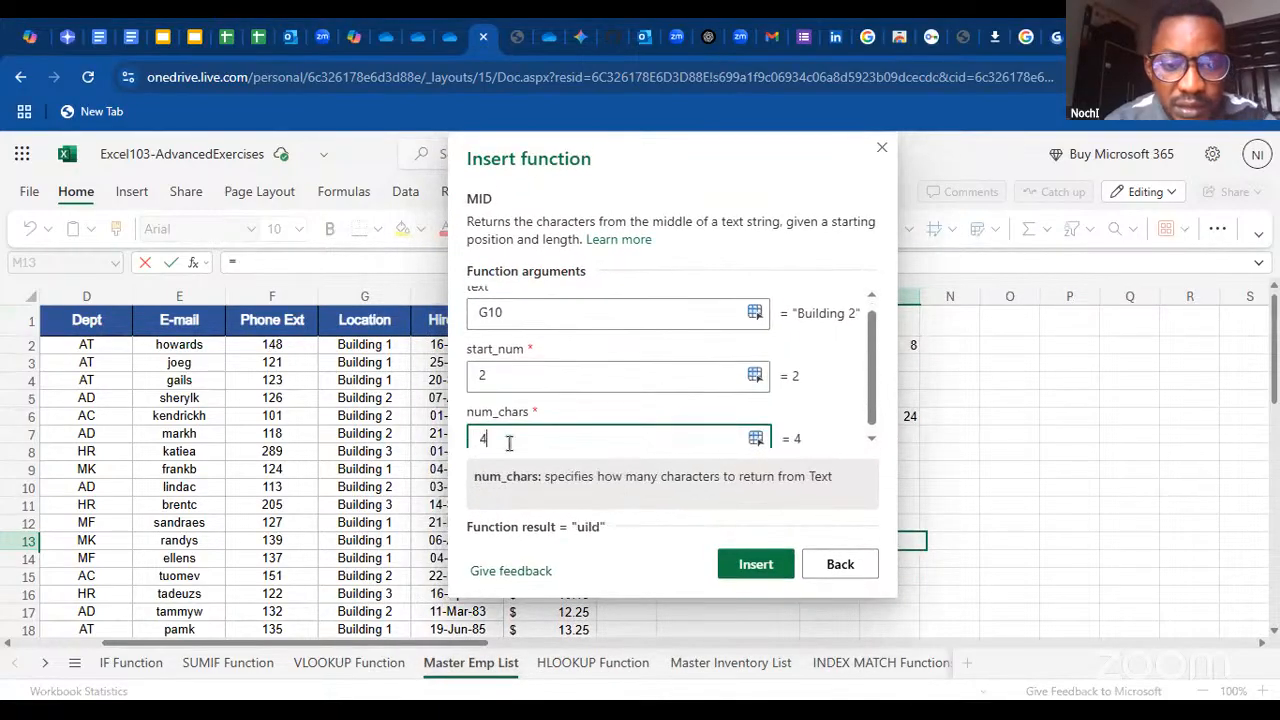
{"action": "left_click", "coordinate": [742, 555]}
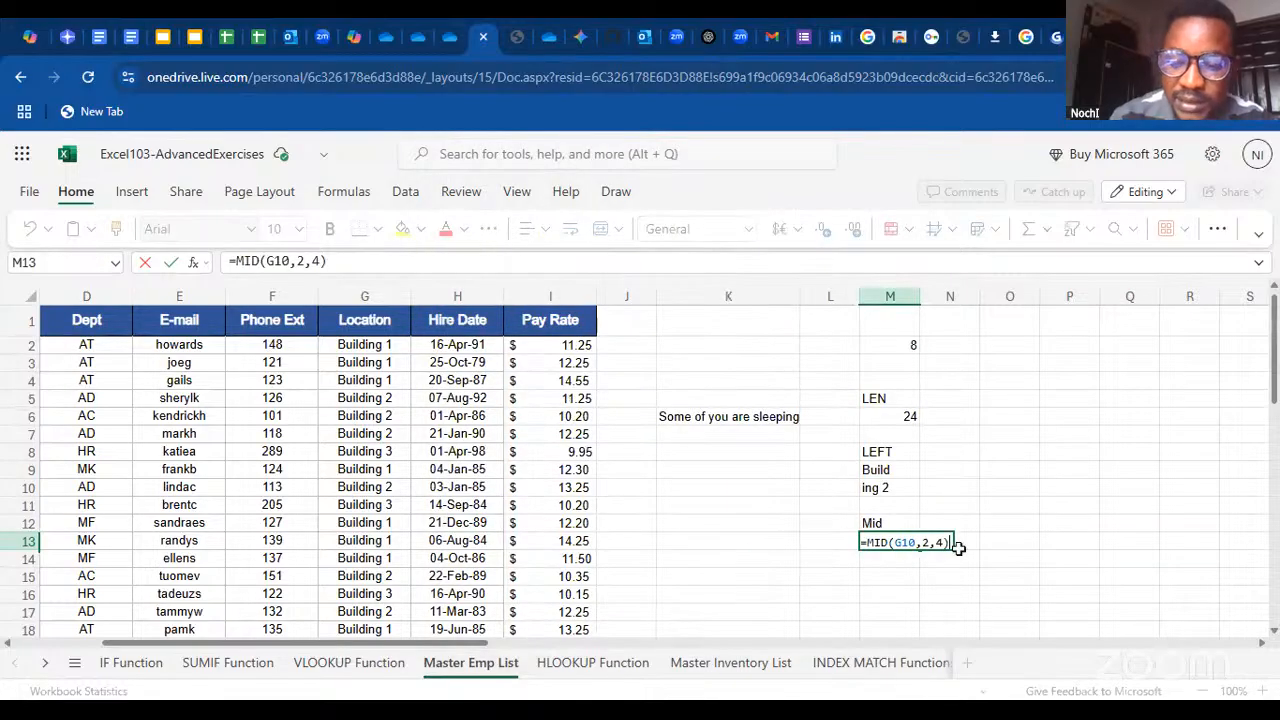
{"action": "key", "text": "Return"}
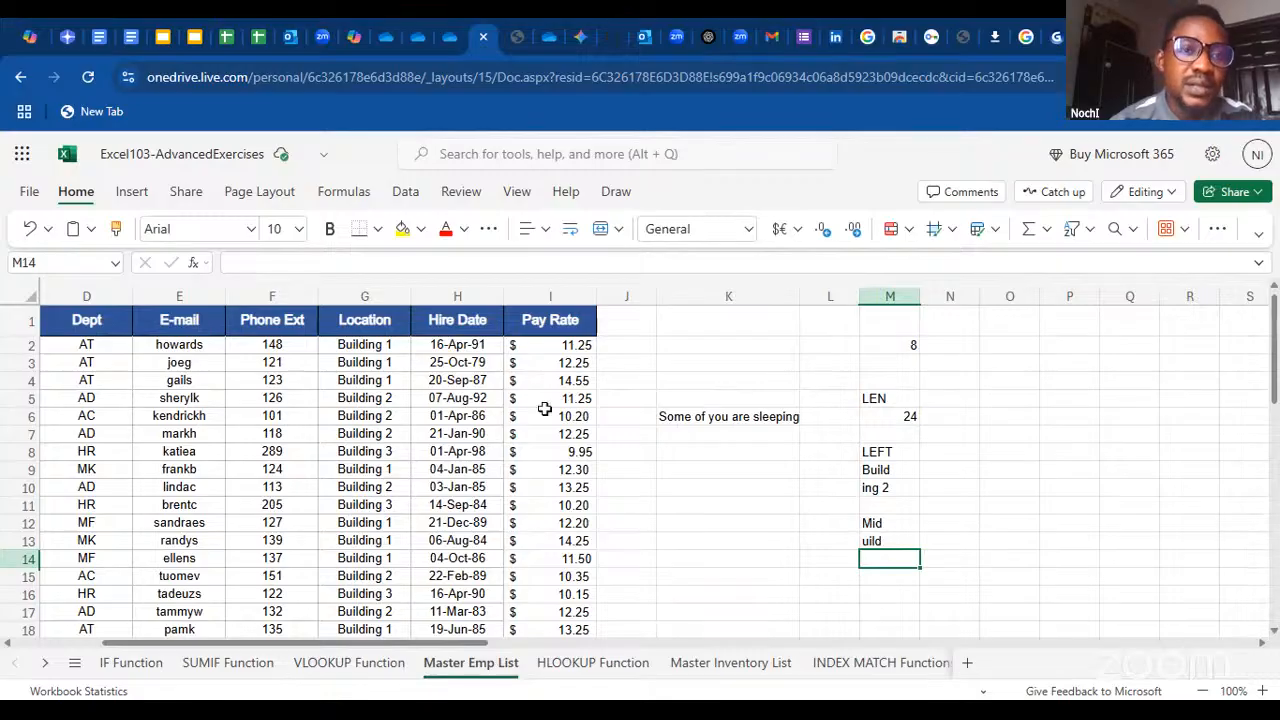
Switch to the More-functions-and-intro-to-pivot-tables presentation in Google Slides and advance to the Lookup Functions slide
{"action": "left_click", "coordinate": [200, 37]}
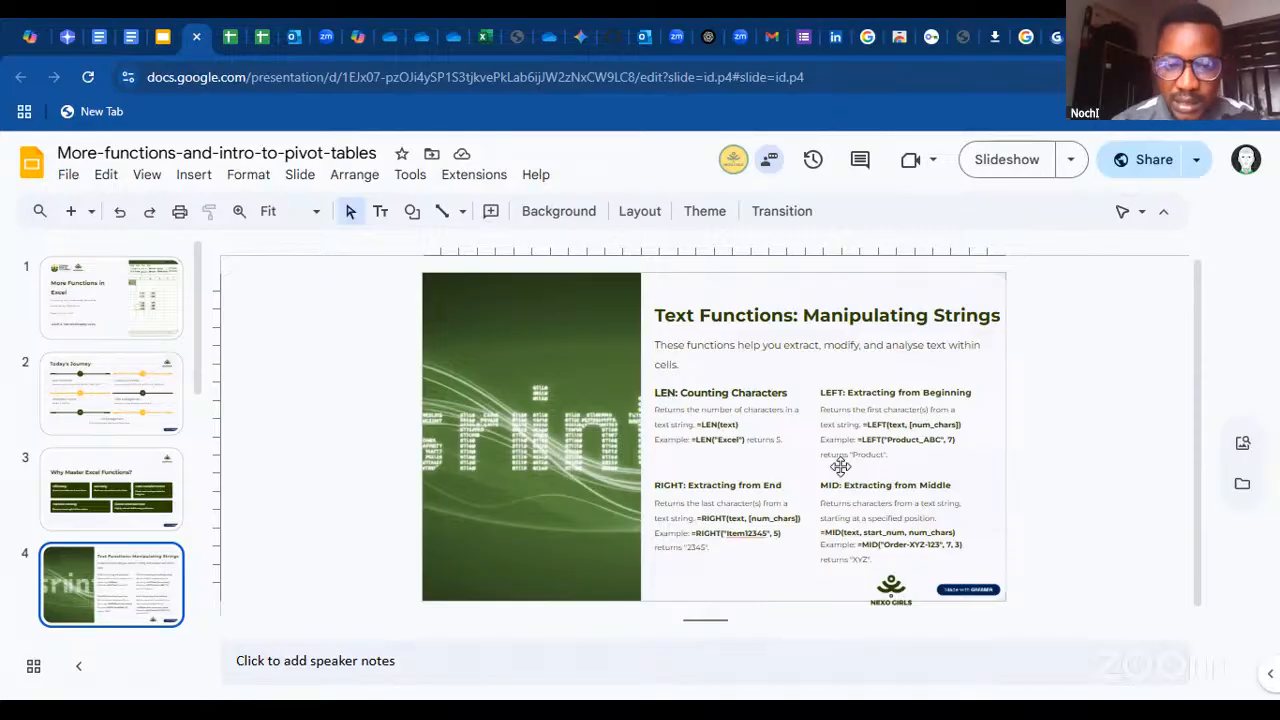
{"action": "key", "text": "Down"}
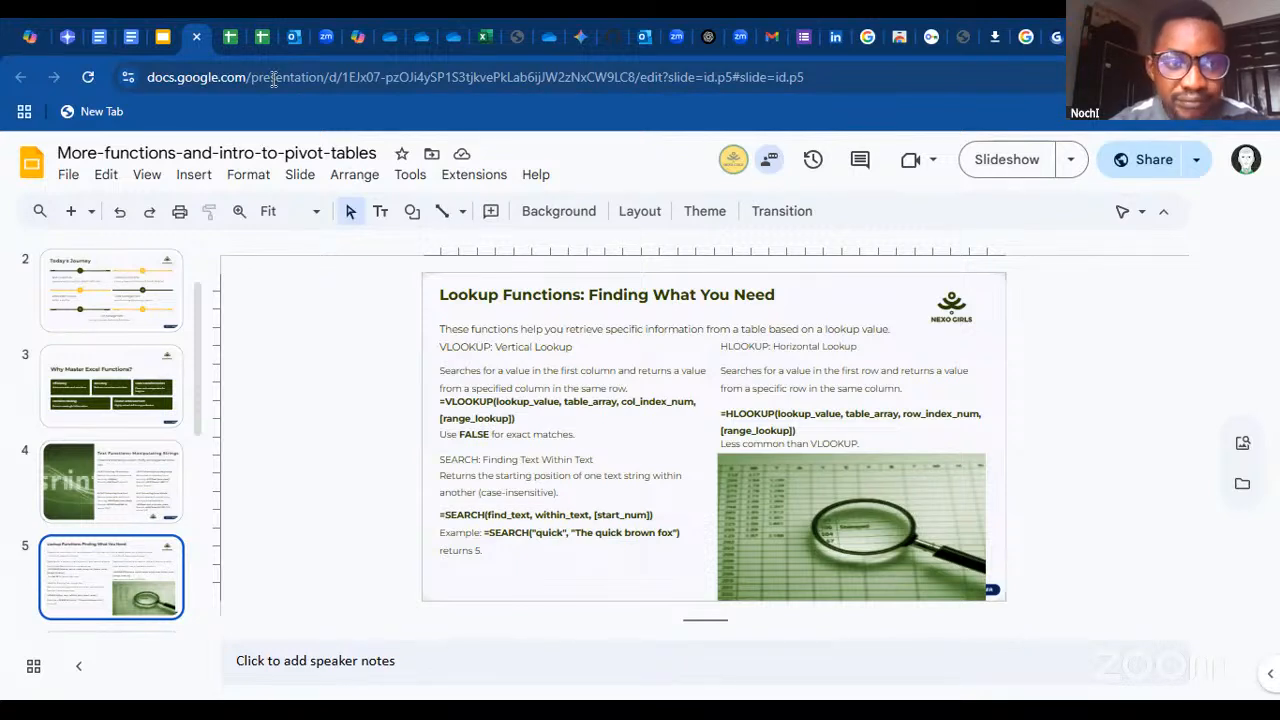
Switch to the Excel workbook, try a SUM formula over the Phone Ext range F2:F13 in M14, and clear the entry
{"action": "mouse_move", "coordinate": [258, 42]}
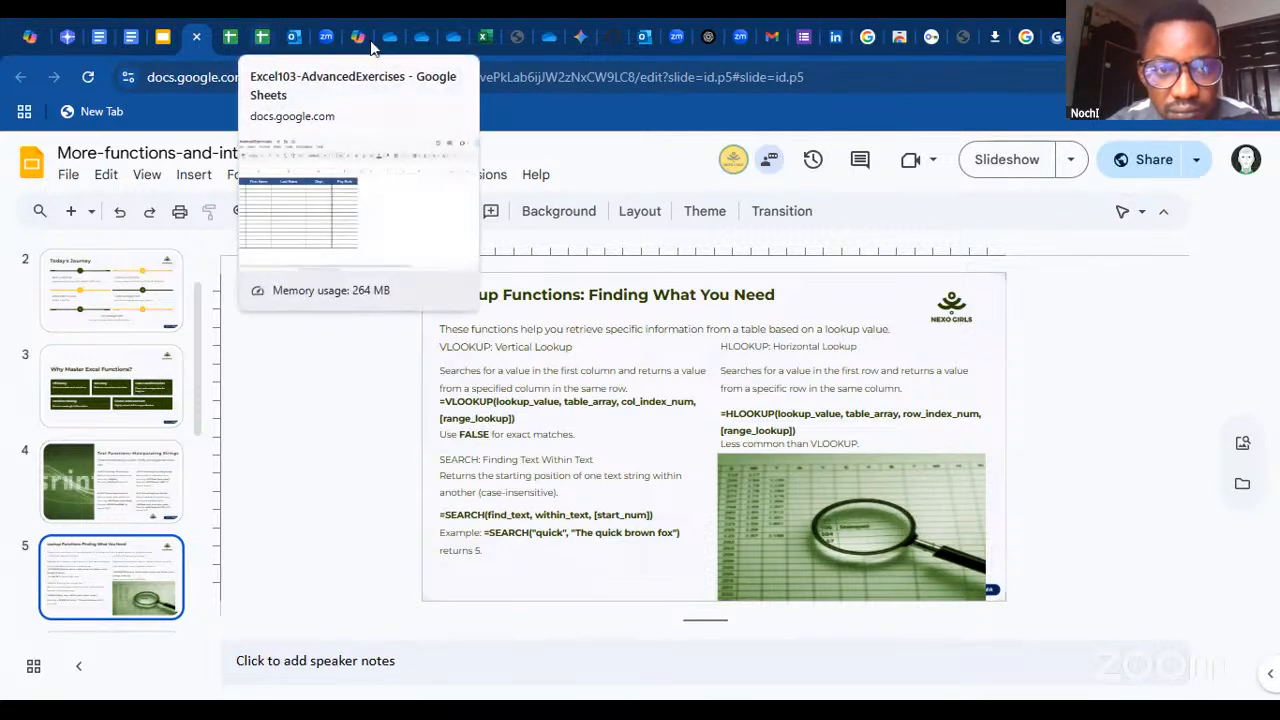
{"action": "left_click", "coordinate": [476, 40]}
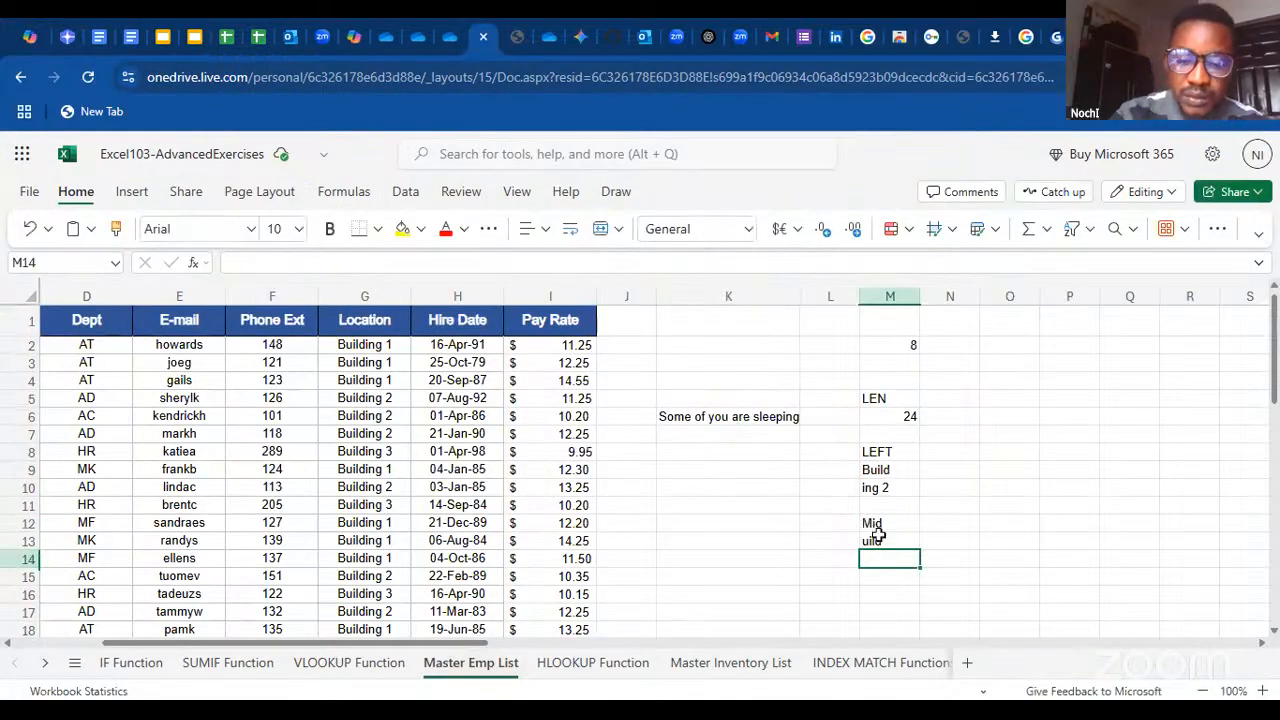
{"action": "type", "text": "="}
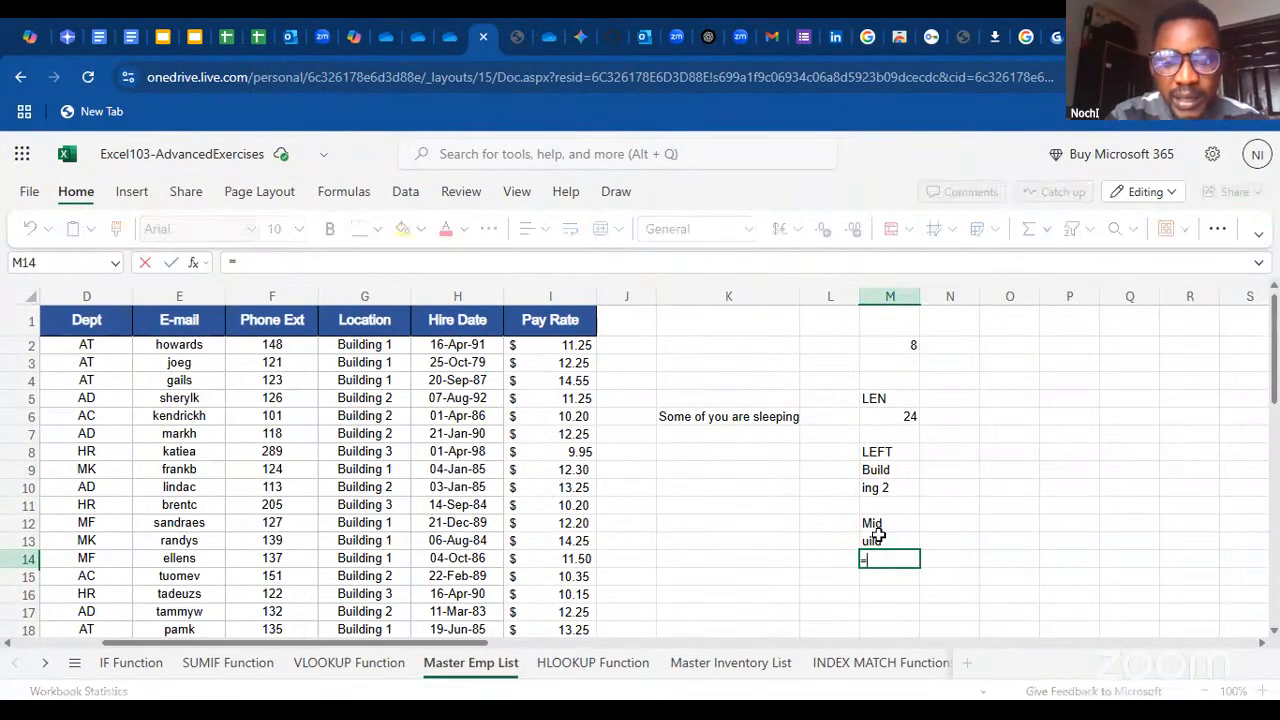
{"action": "type", "text": "sum"}
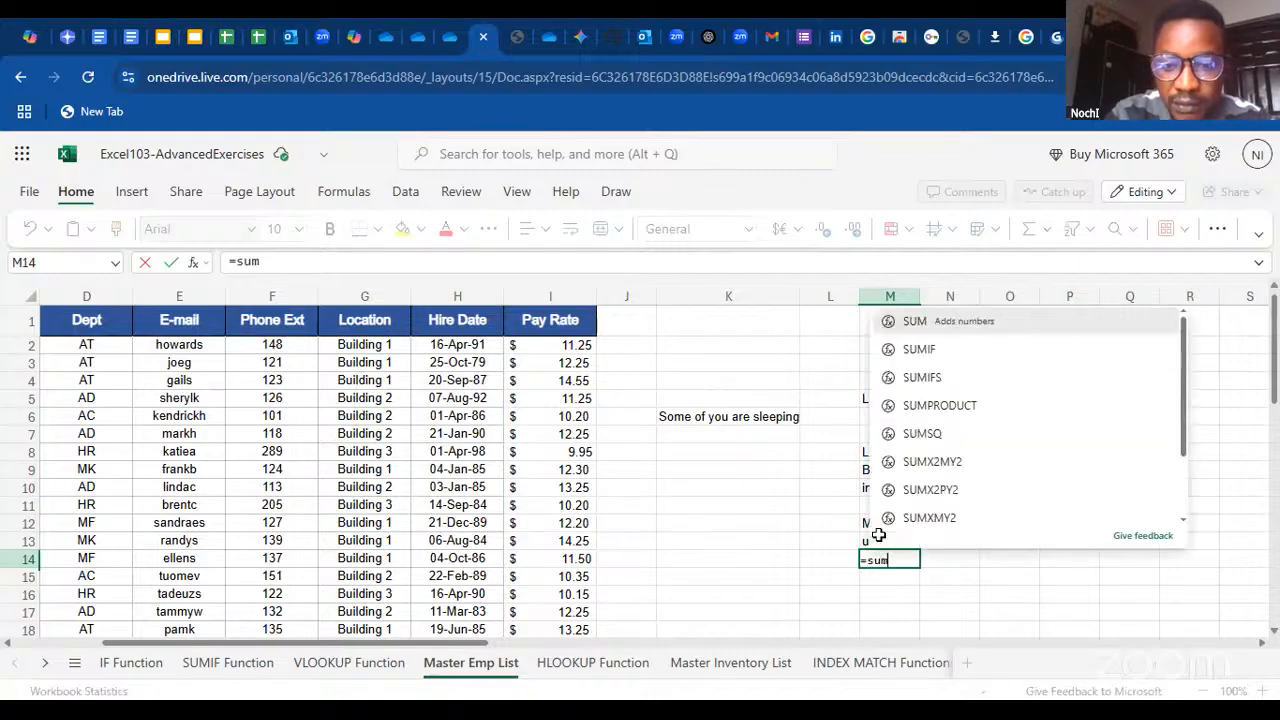
{"action": "double_click", "coordinate": [957, 322]}
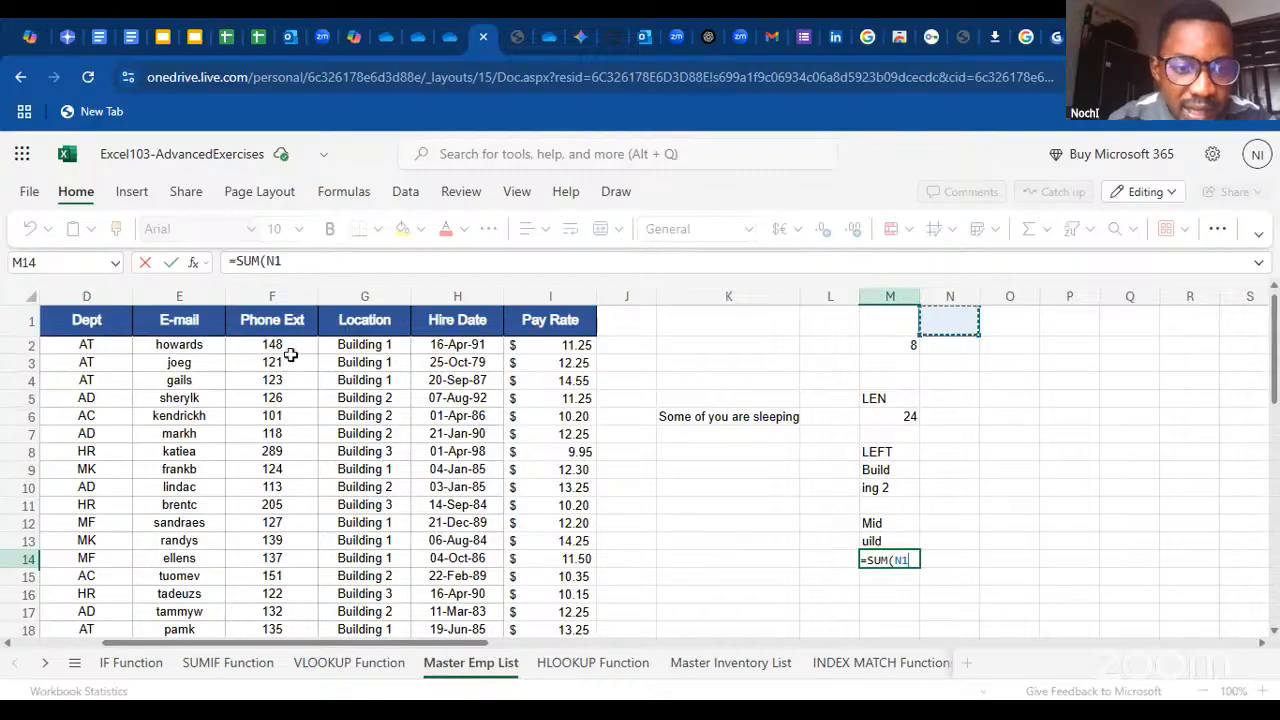
{"action": "left_click_drag", "start_coordinate": [274, 344], "coordinate": [272, 410]}
{"action": "left_click_drag", "start_coordinate": [270, 494], "coordinate": [270, 542]}
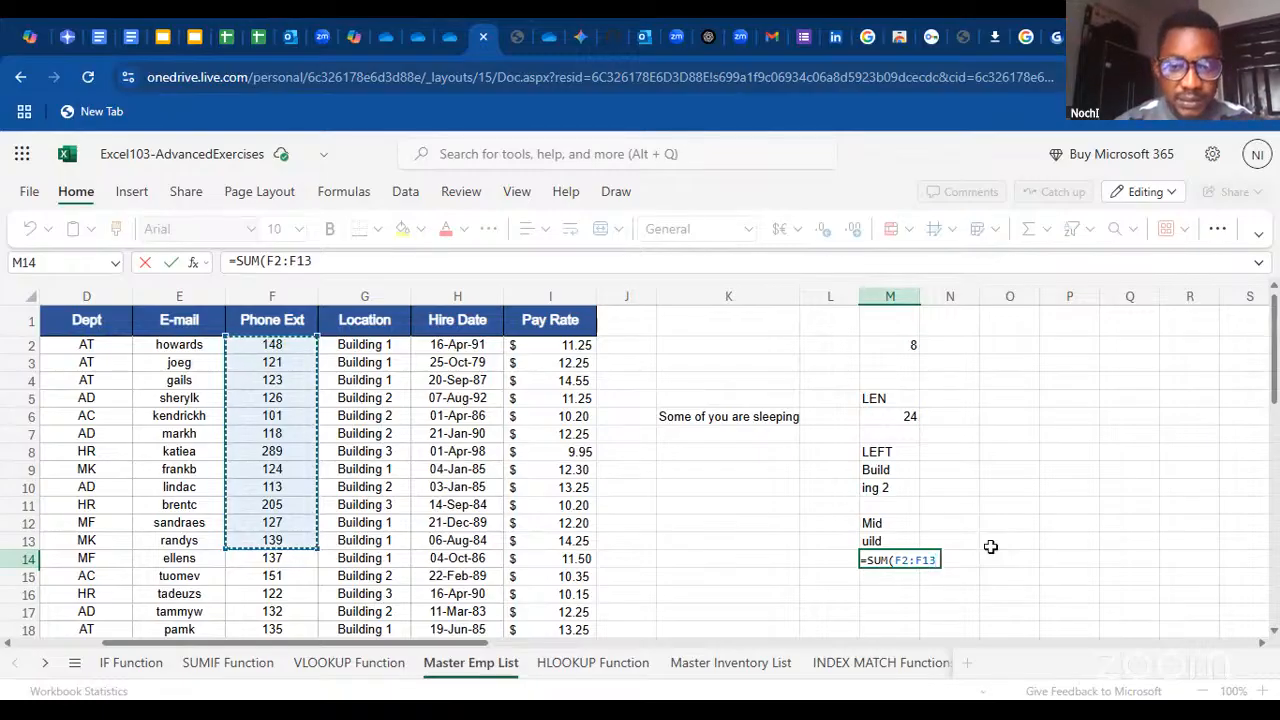
{"action": "key", "text": "BackSpace"}
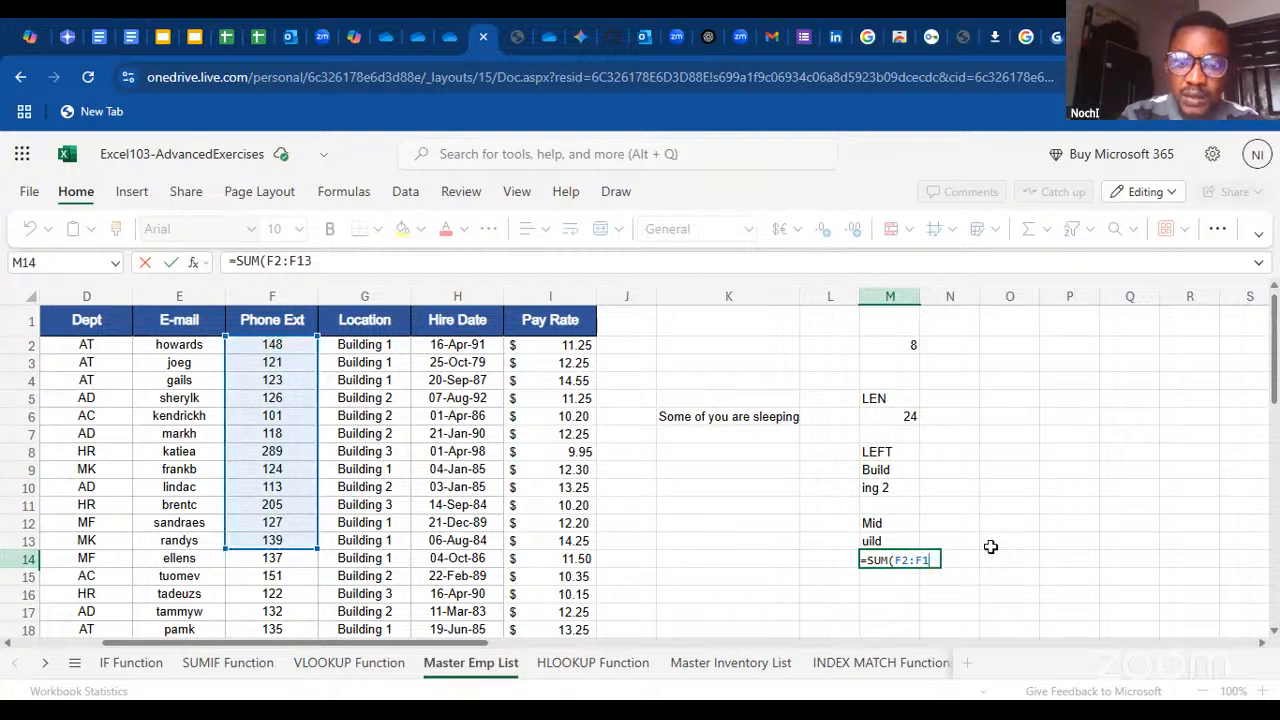
{"action": "key", "text": "BackSpace"}
{"action": "key", "text": "BackSpace"}
{"action": "key", "text": "BackSpace"}
{"action": "key", "text": "BackSpace"}
{"action": "key", "text": "BackSpace"}
{"action": "key", "text": "BackSpace"}
{"action": "key", "text": "BackSpace"}
{"action": "key", "text": "BackSpace"}
{"action": "key", "text": "BackSpace"}
{"action": "key", "text": "BackSpace"}
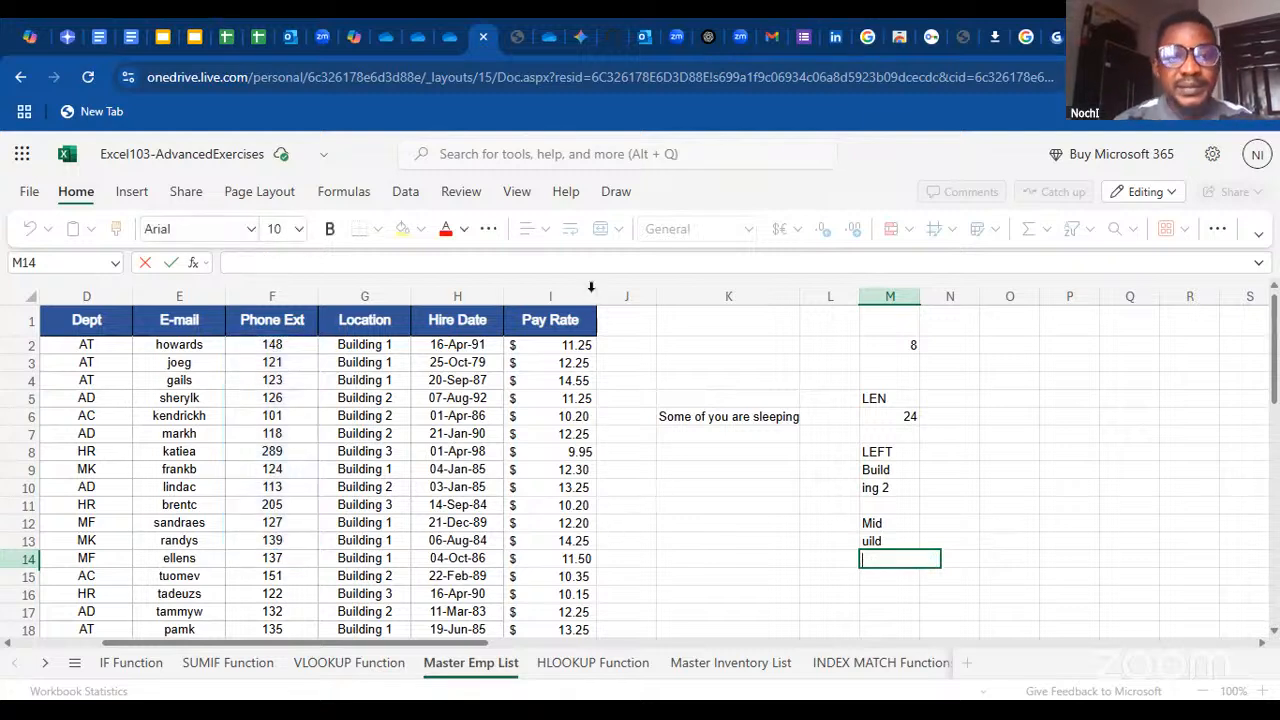
Switch back to the Google Slides presentation and start the slideshow from the Lookup Functions slide
{"action": "left_click", "coordinate": [192, 37]}
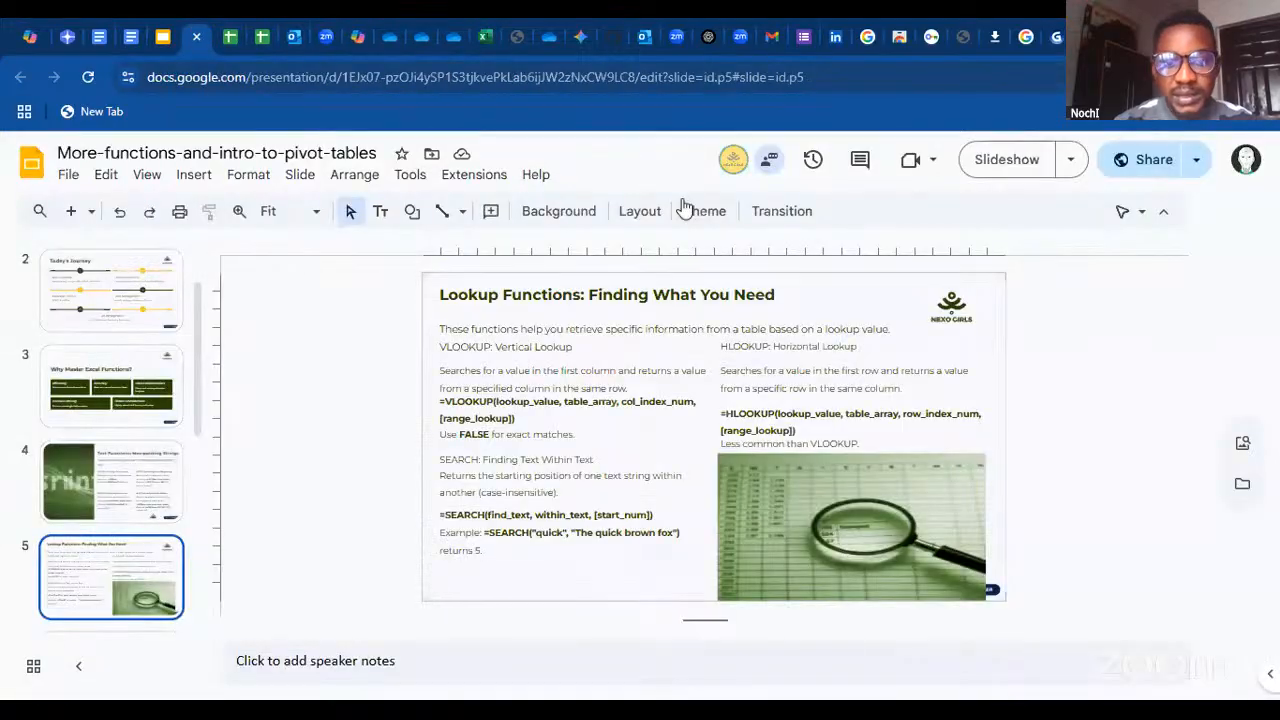
{"action": "left_click", "coordinate": [1006, 160]}
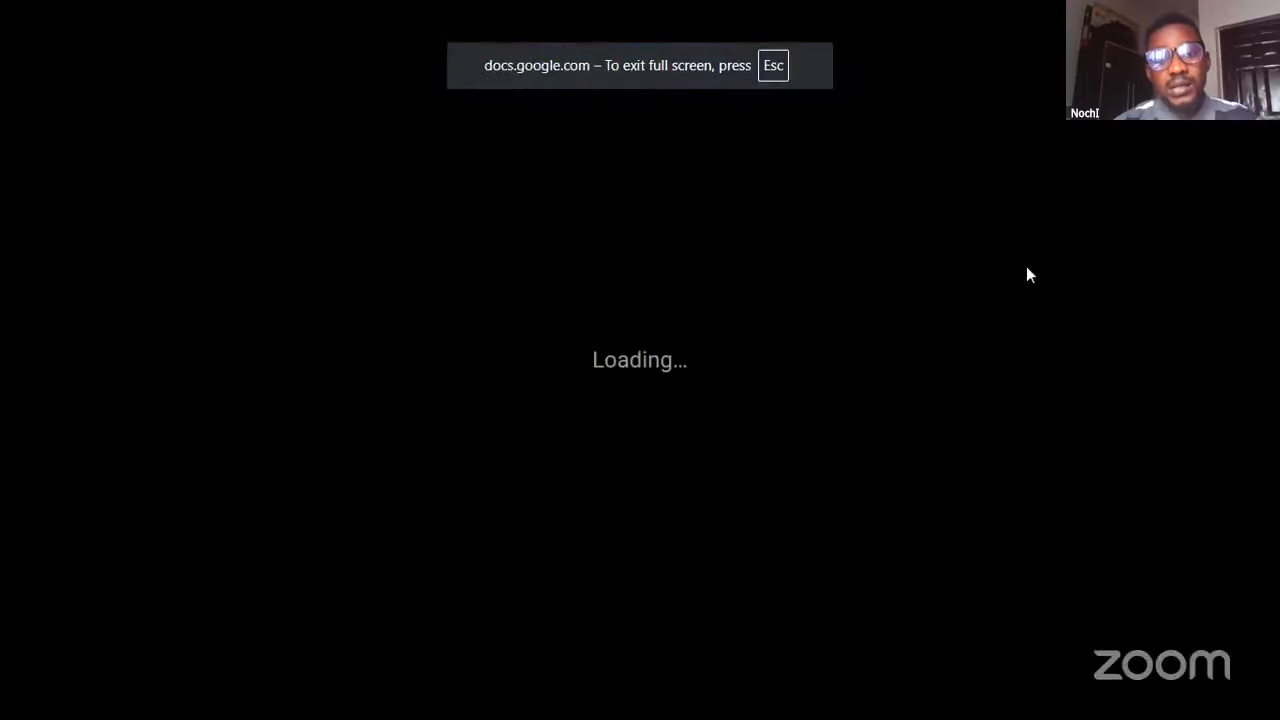
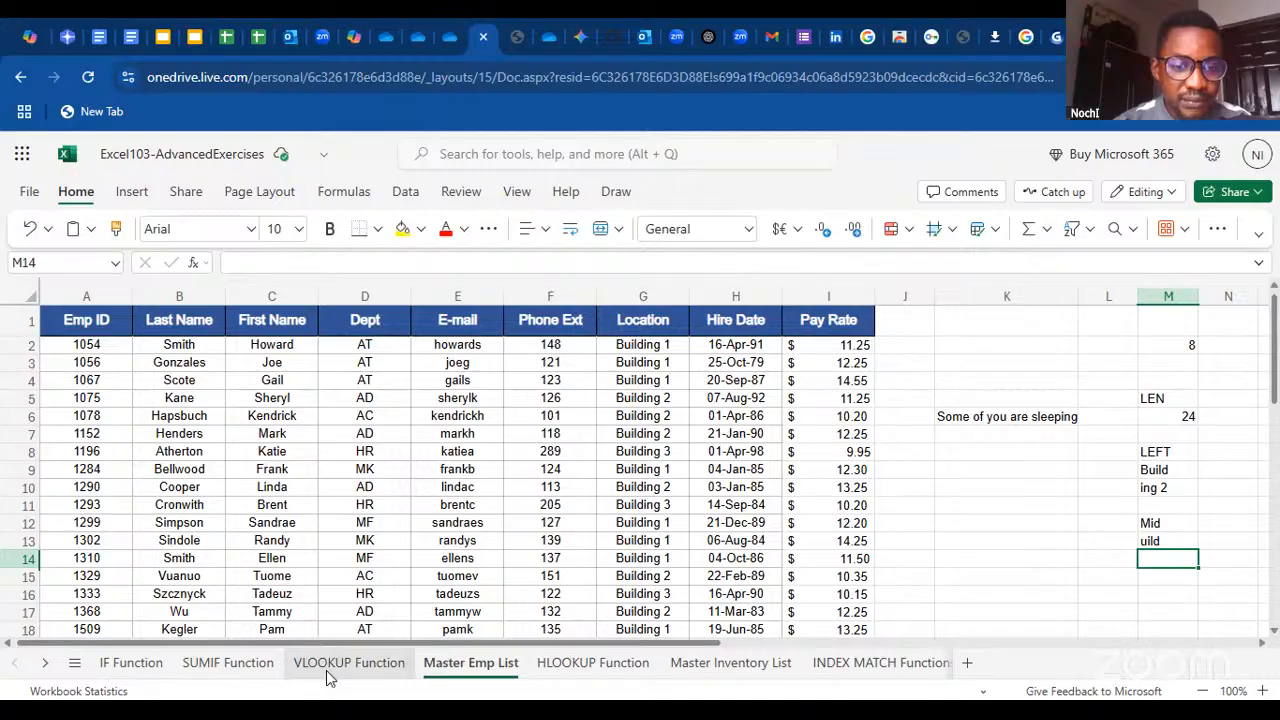
Compare the Emp ID table on the VLOOKUP Function sheet with the source columns on the Master Emp List sheet
{"action": "left_click", "coordinate": [256, 662]}
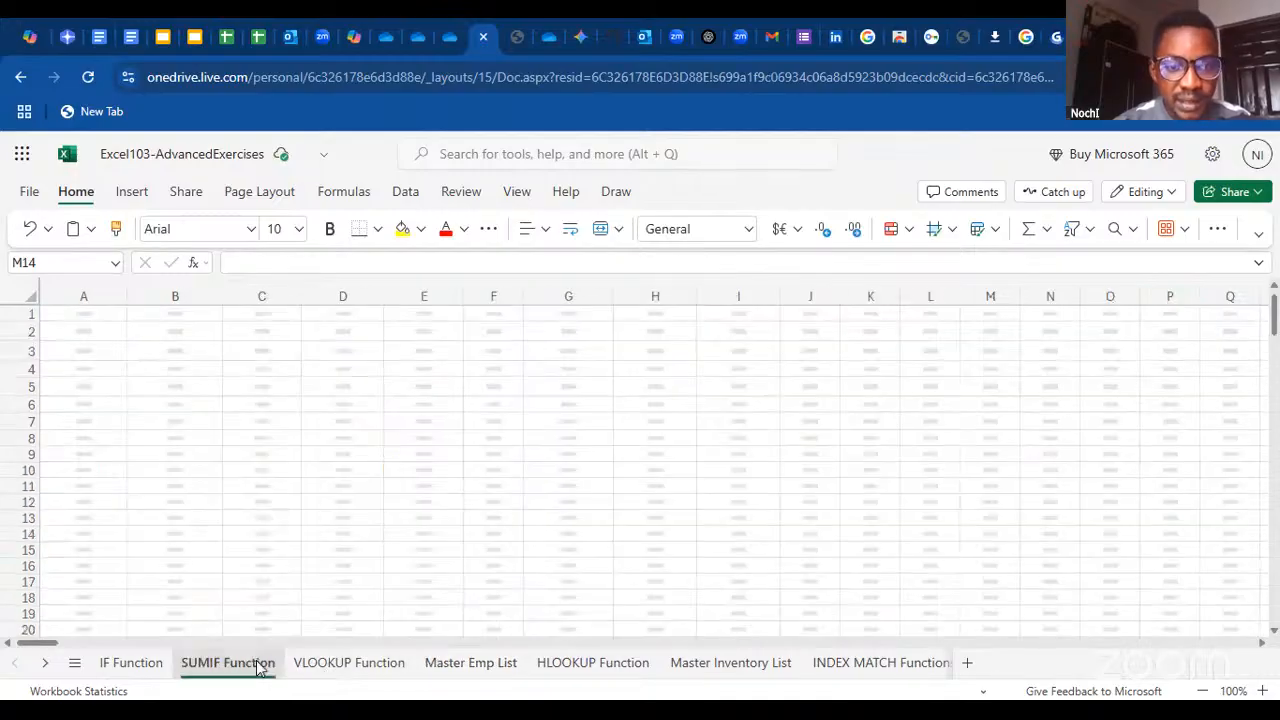
{"action": "left_click", "coordinate": [338, 664]}
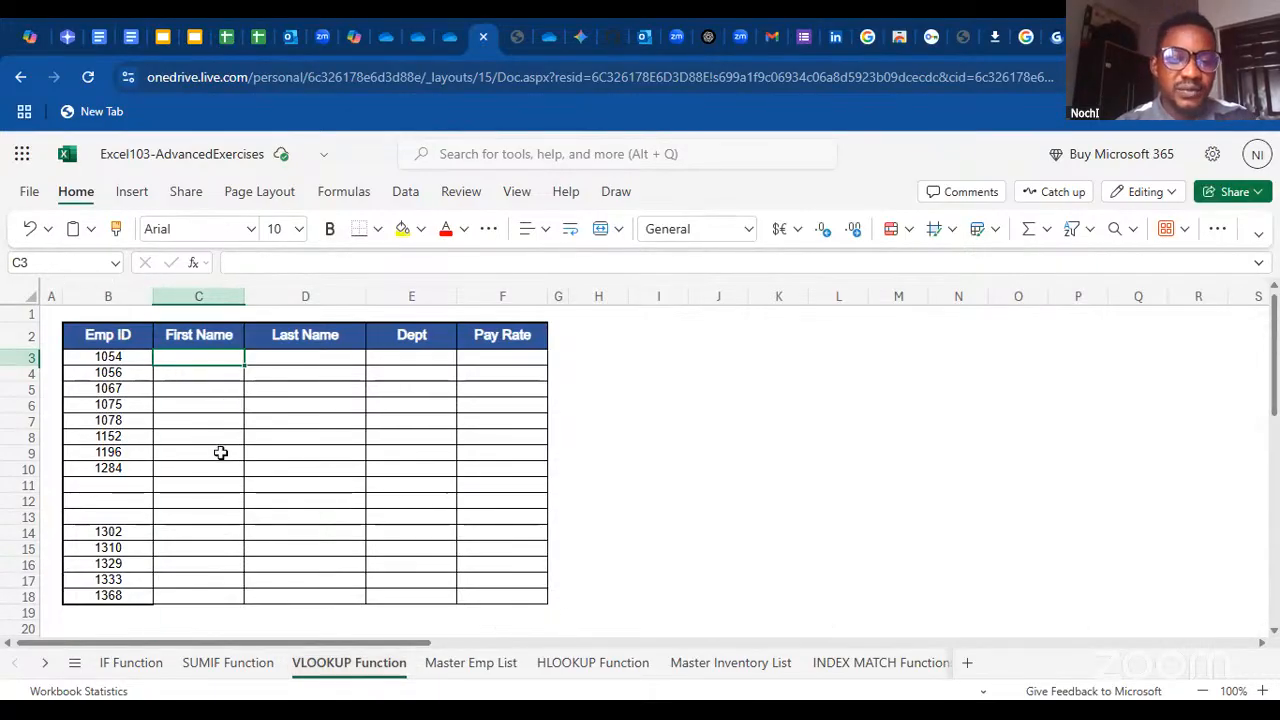
{"action": "left_click", "coordinate": [472, 666]}
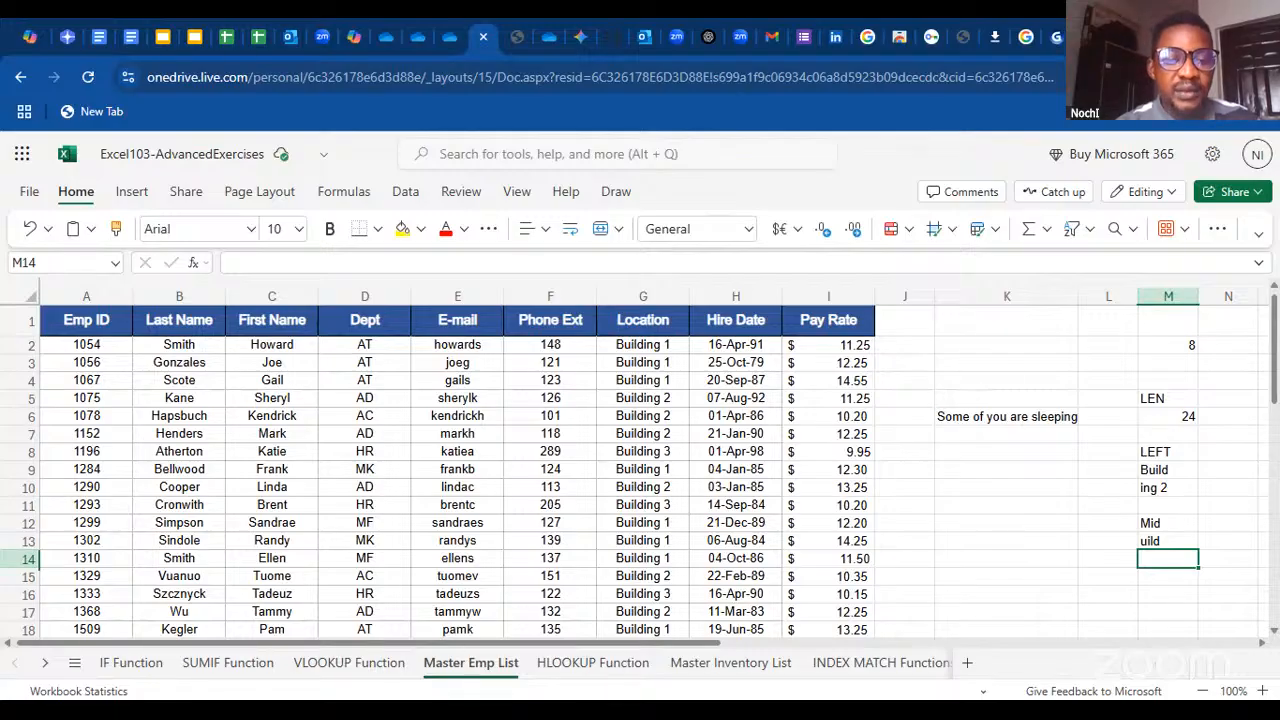
{"action": "left_click", "coordinate": [350, 663]}
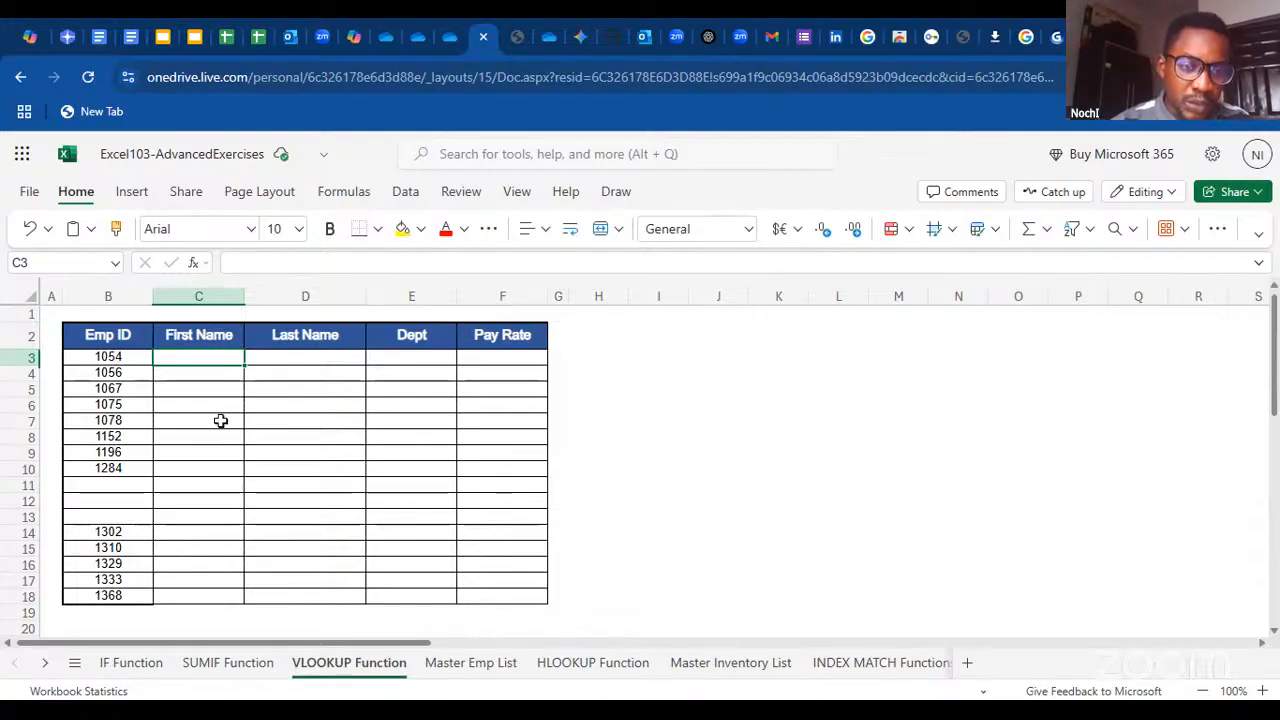
{"action": "left_click", "coordinate": [448, 662]}
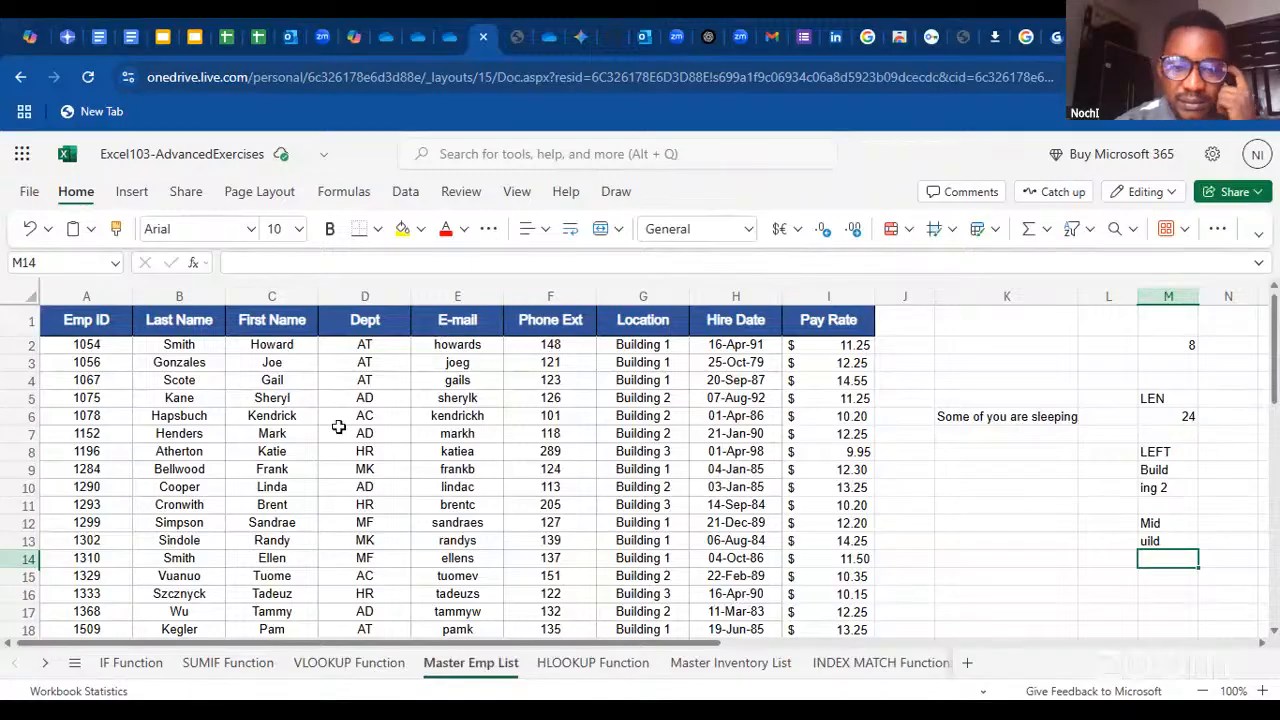
{"action": "left_click", "coordinate": [349, 663]}
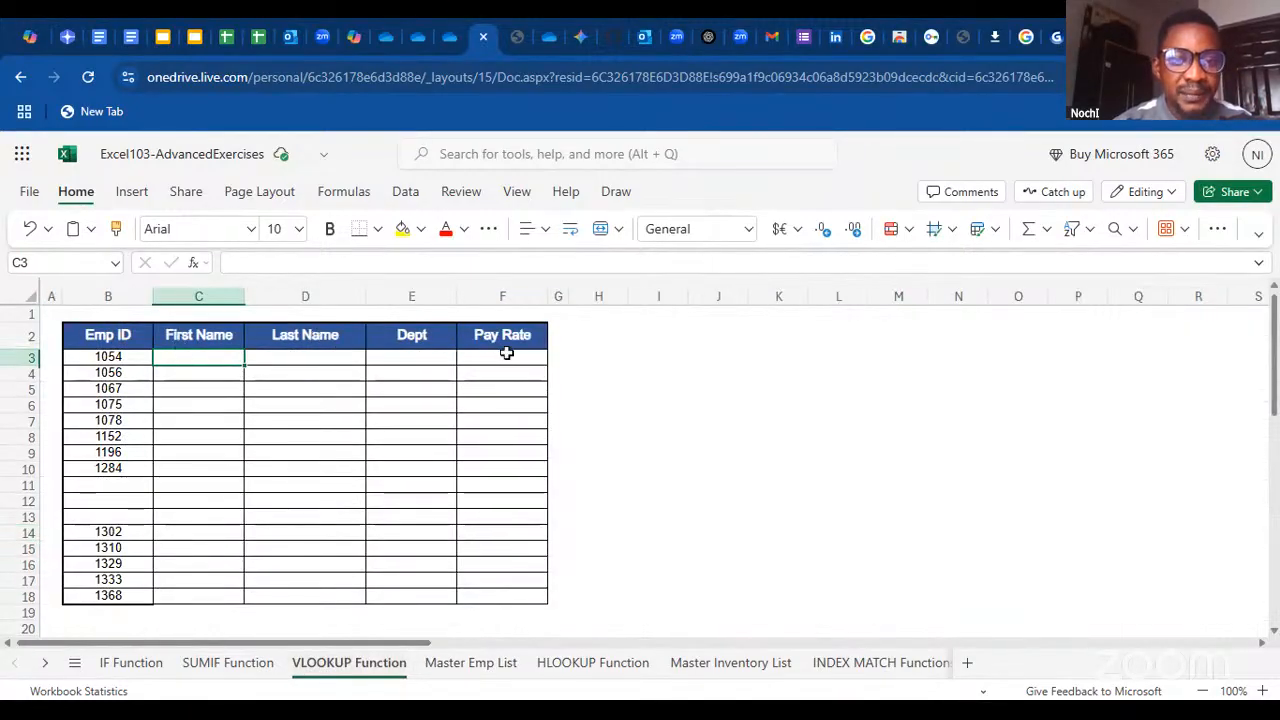
{"action": "left_click", "coordinate": [474, 663]}
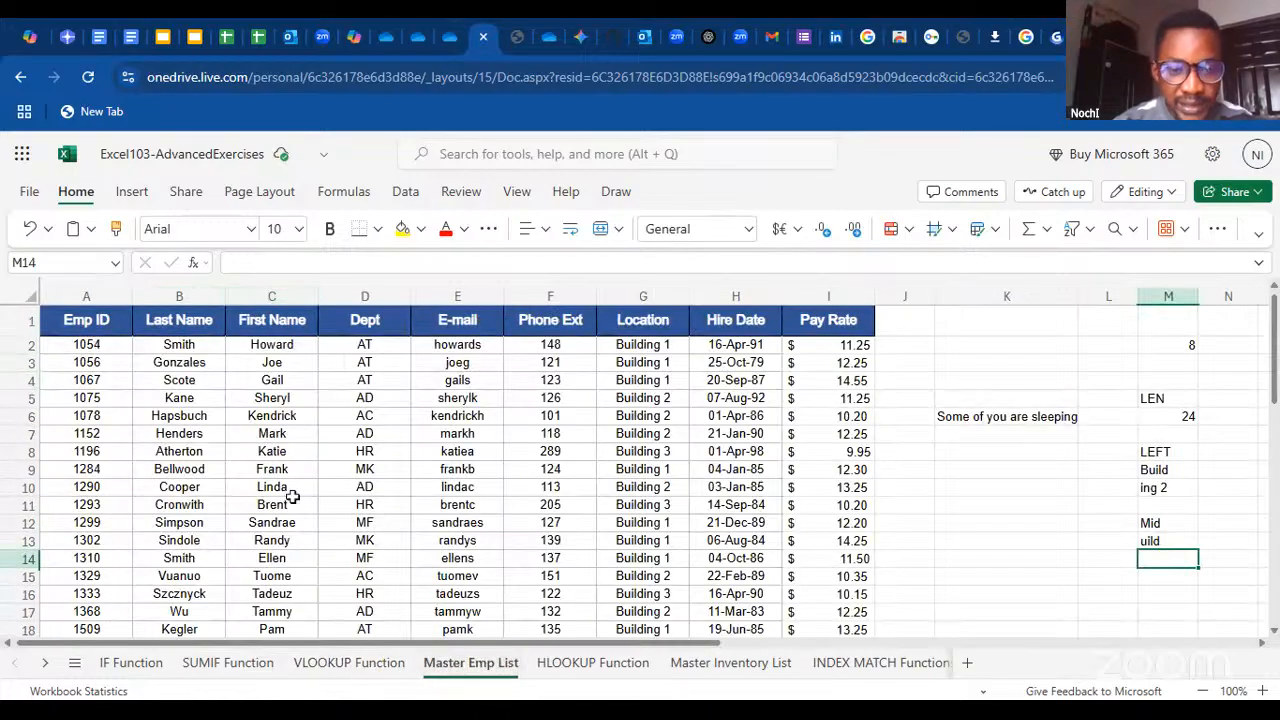
{"action": "left_click", "coordinate": [352, 664]}
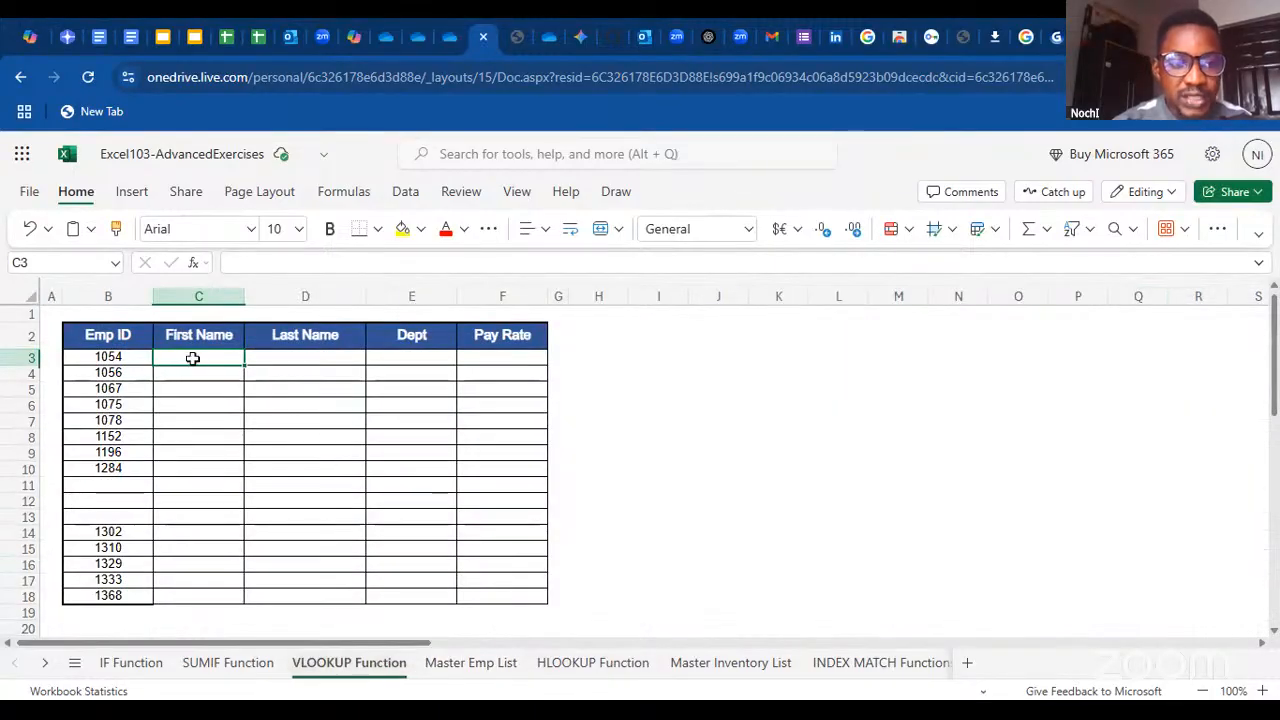
{"action": "left_click", "coordinate": [484, 662]}
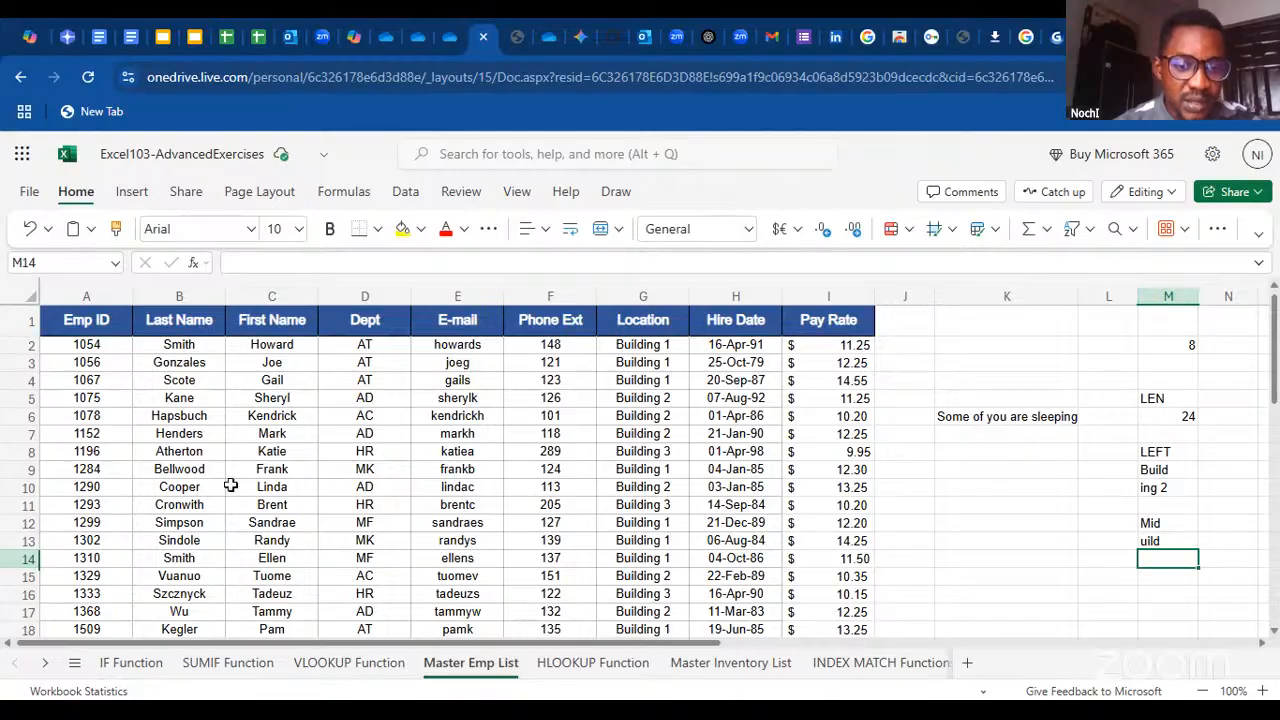
{"action": "left_click", "coordinate": [327, 664]}
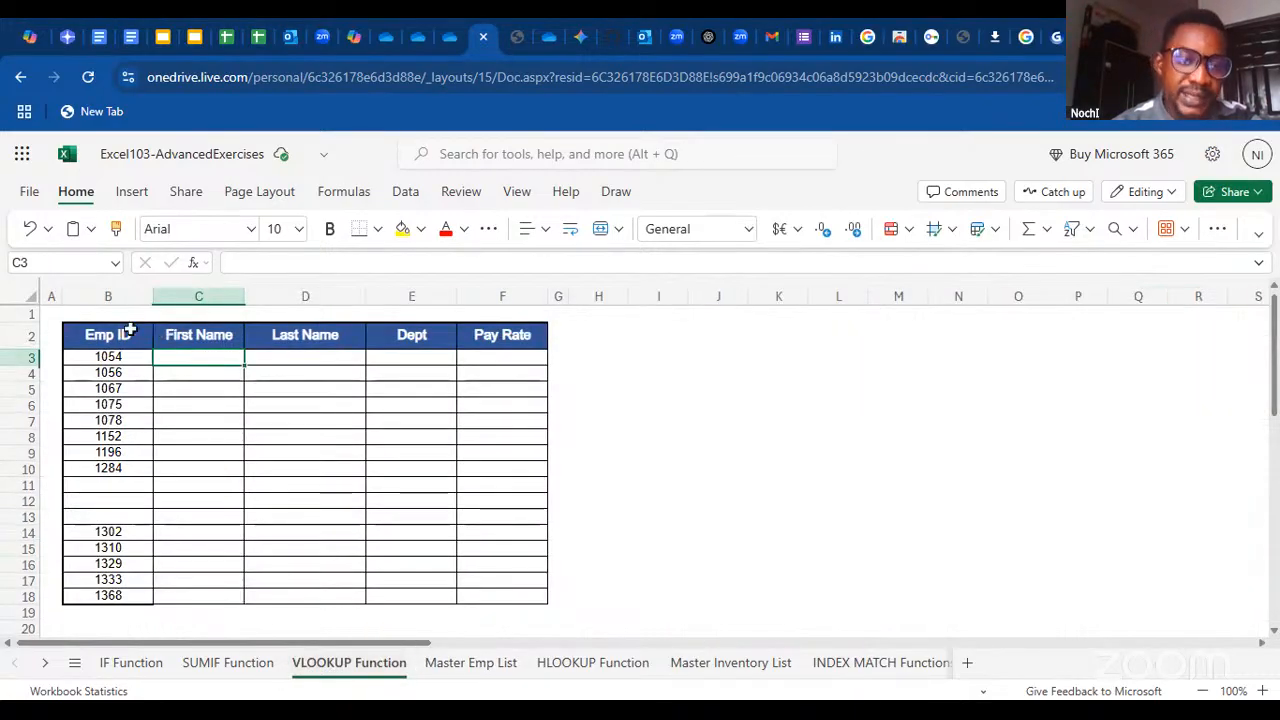
On Master Emp List, try moving the cut Emp ID column to column E by insert-paste with cells shifted down, and undo it
{"action": "left_click", "coordinate": [472, 664]}
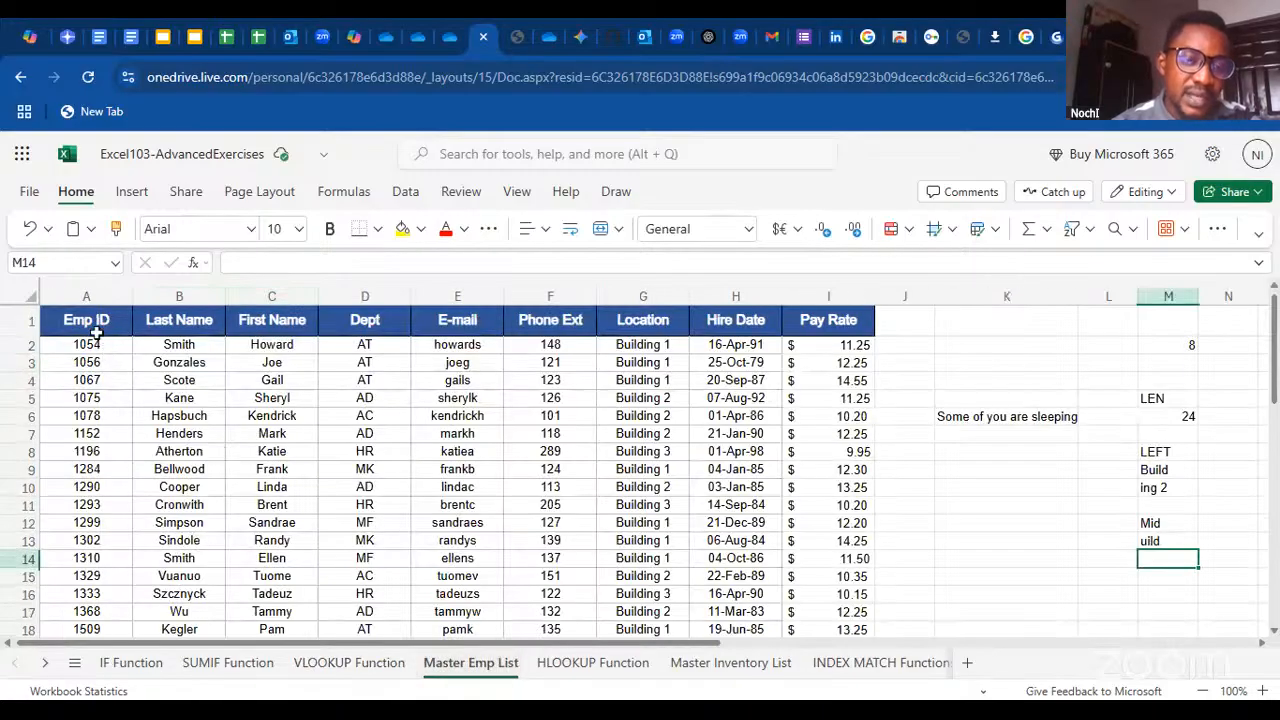
{"action": "left_click", "coordinate": [97, 320]}
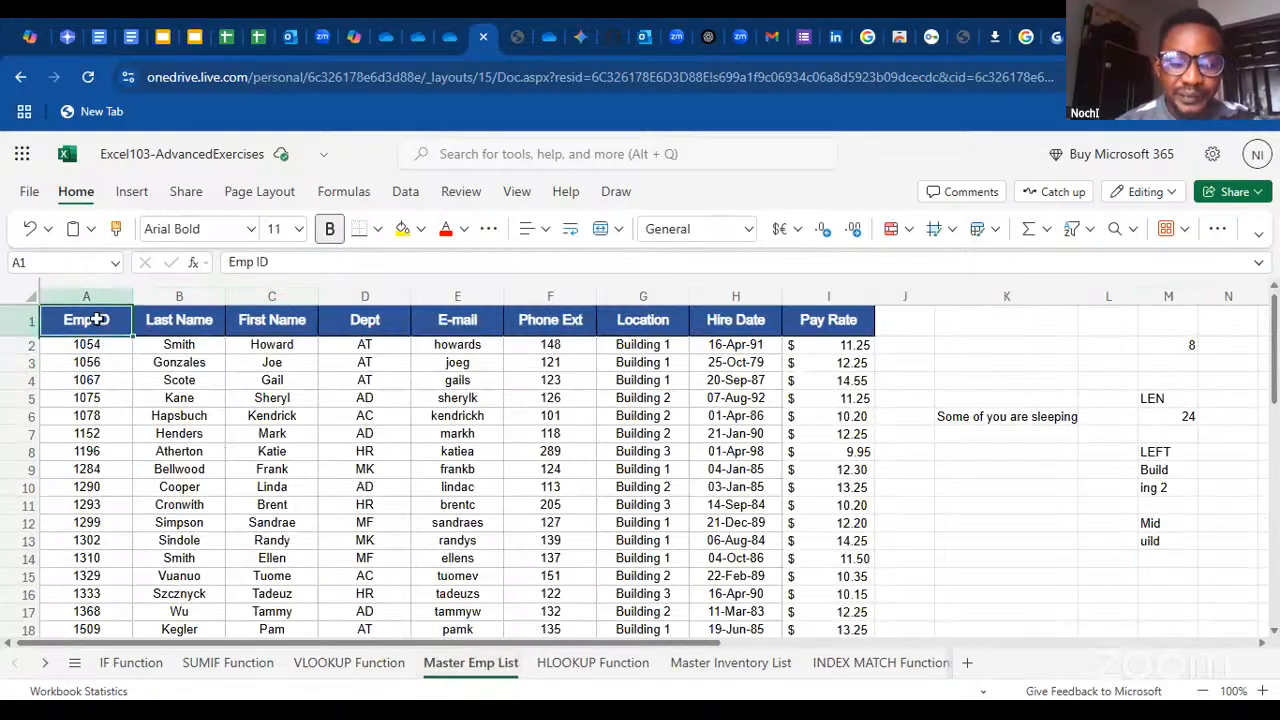
{"action": "key", "text": "ctrl+shift+Down"}
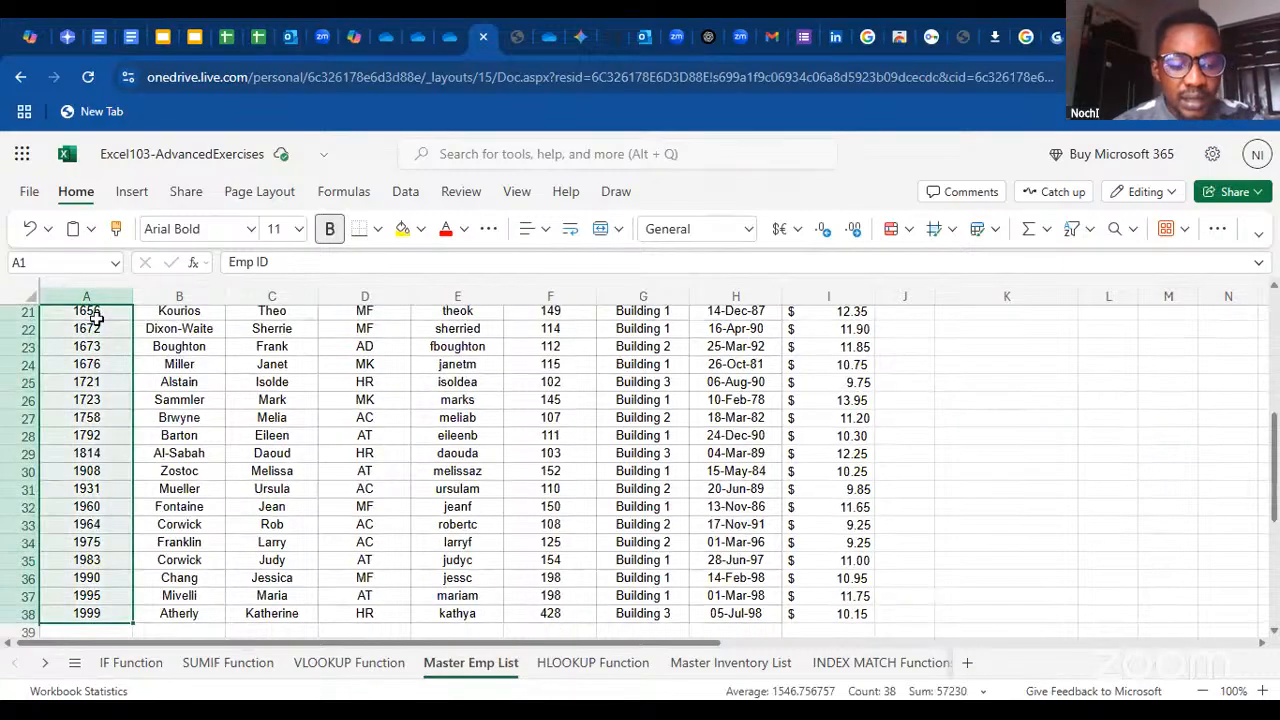
{"action": "key", "text": "ctrl+x"}
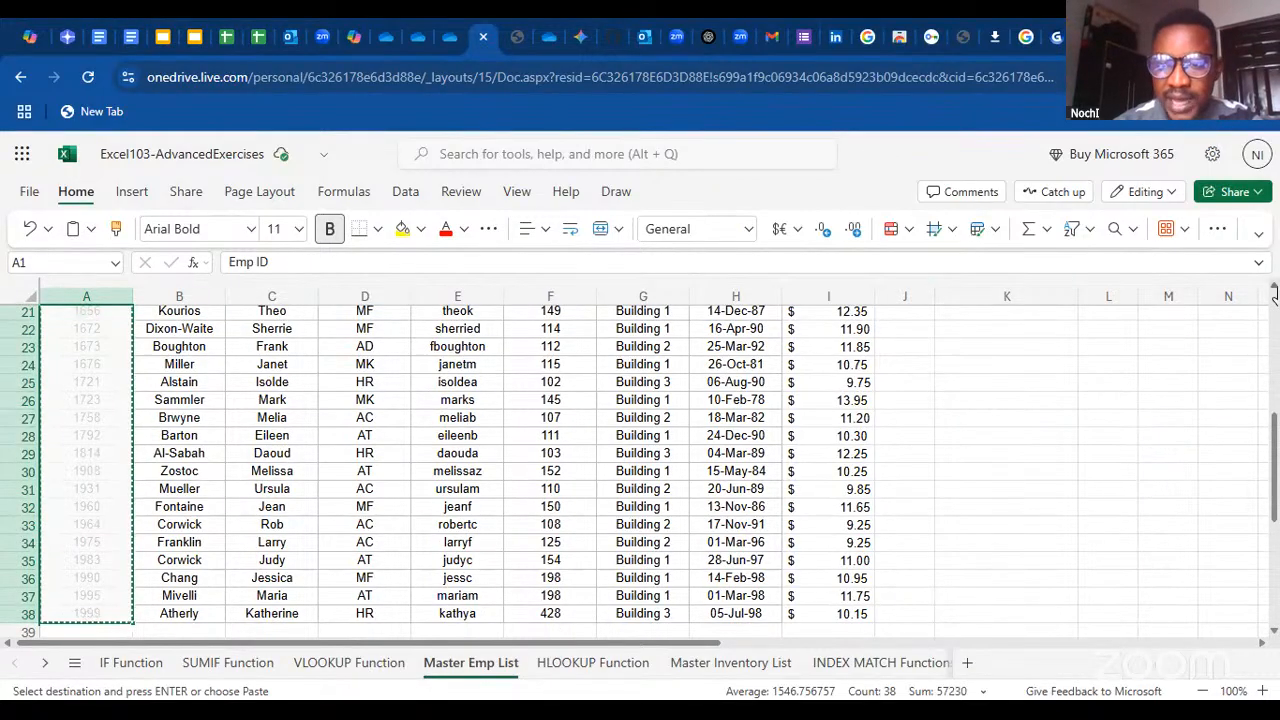
{"action": "scroll", "coordinate": [1274, 290], "scroll_direction": "up", "scroll_amount": 7}
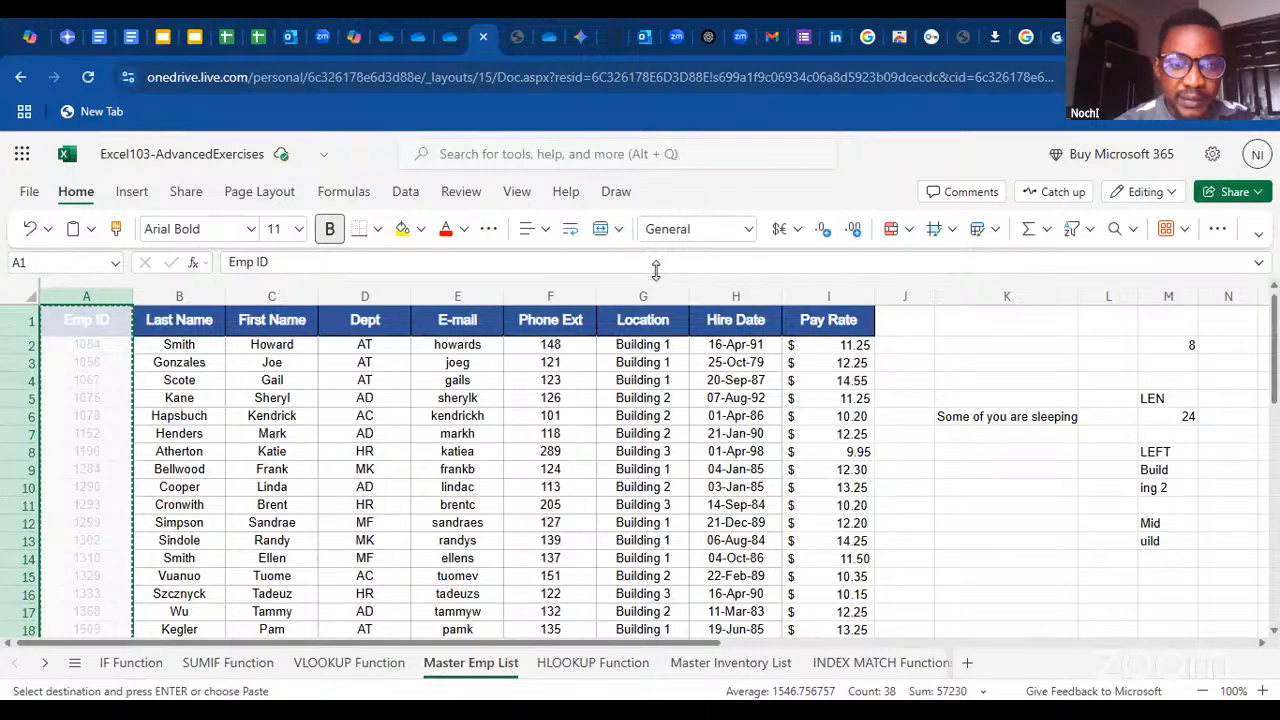
{"action": "left_click", "coordinate": [466, 292]}
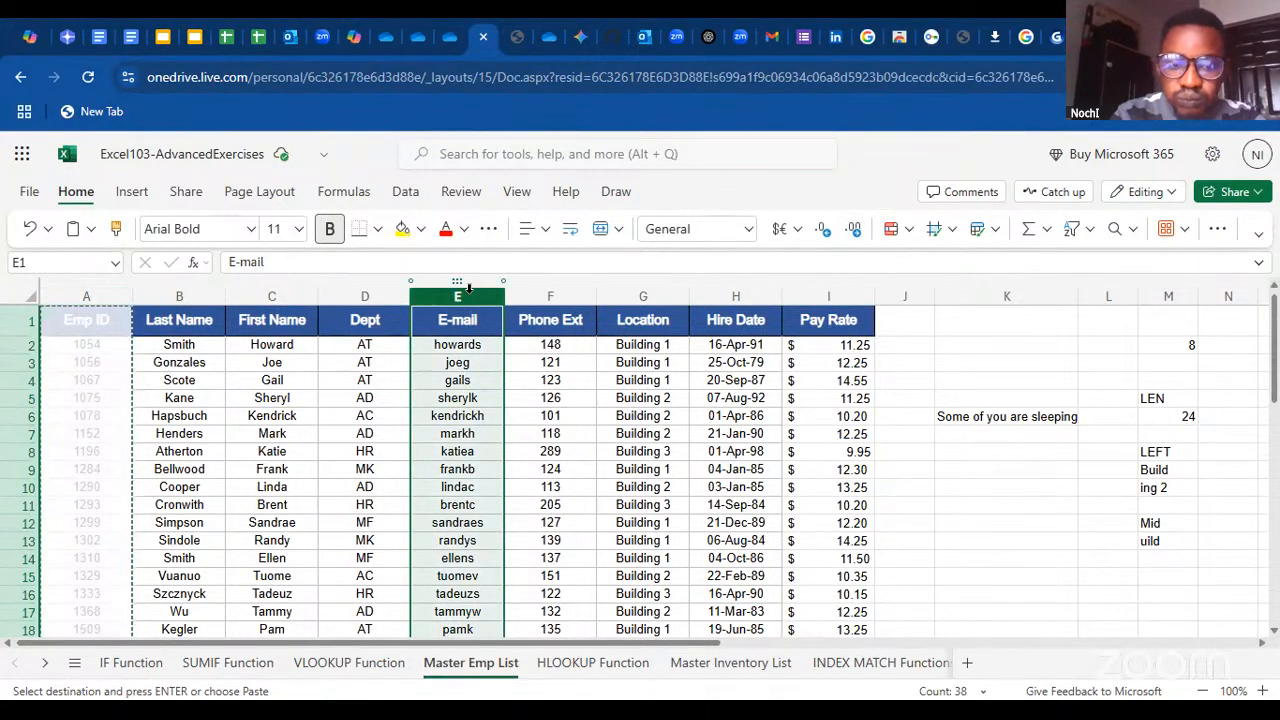
{"action": "key", "text": "ctrl+shift+plus"}
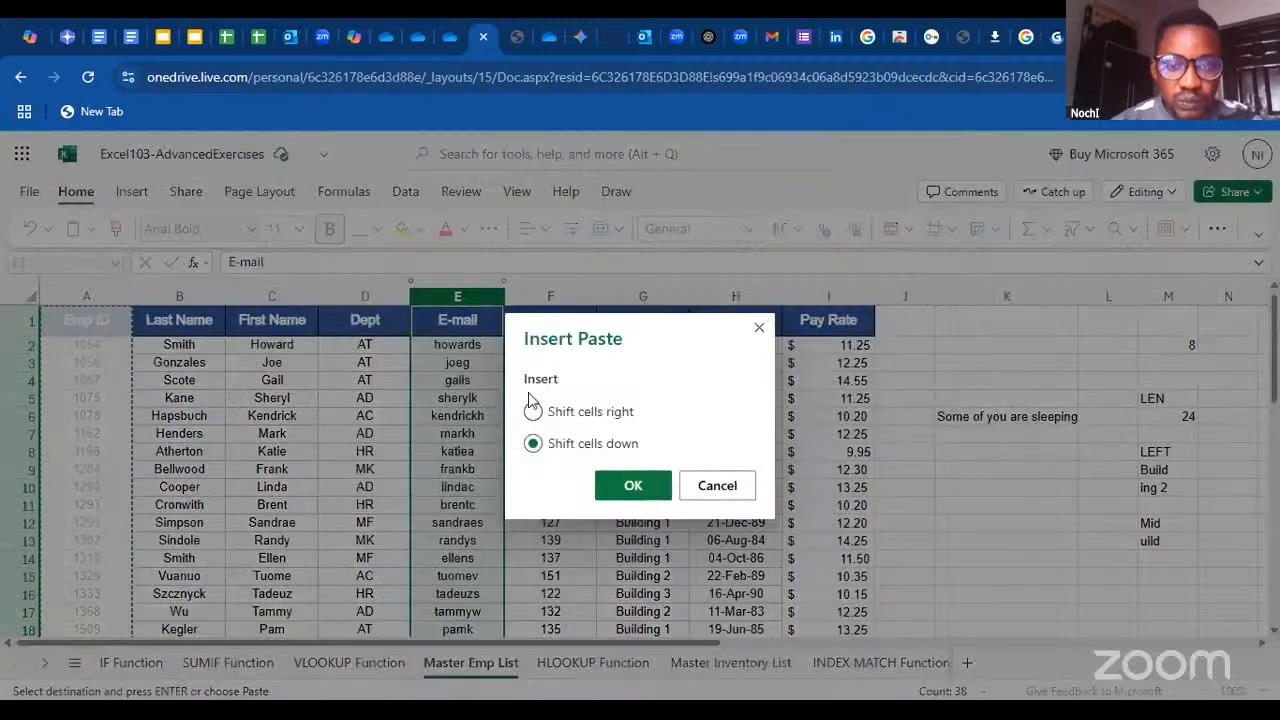
{"action": "left_click", "coordinate": [648, 489]}
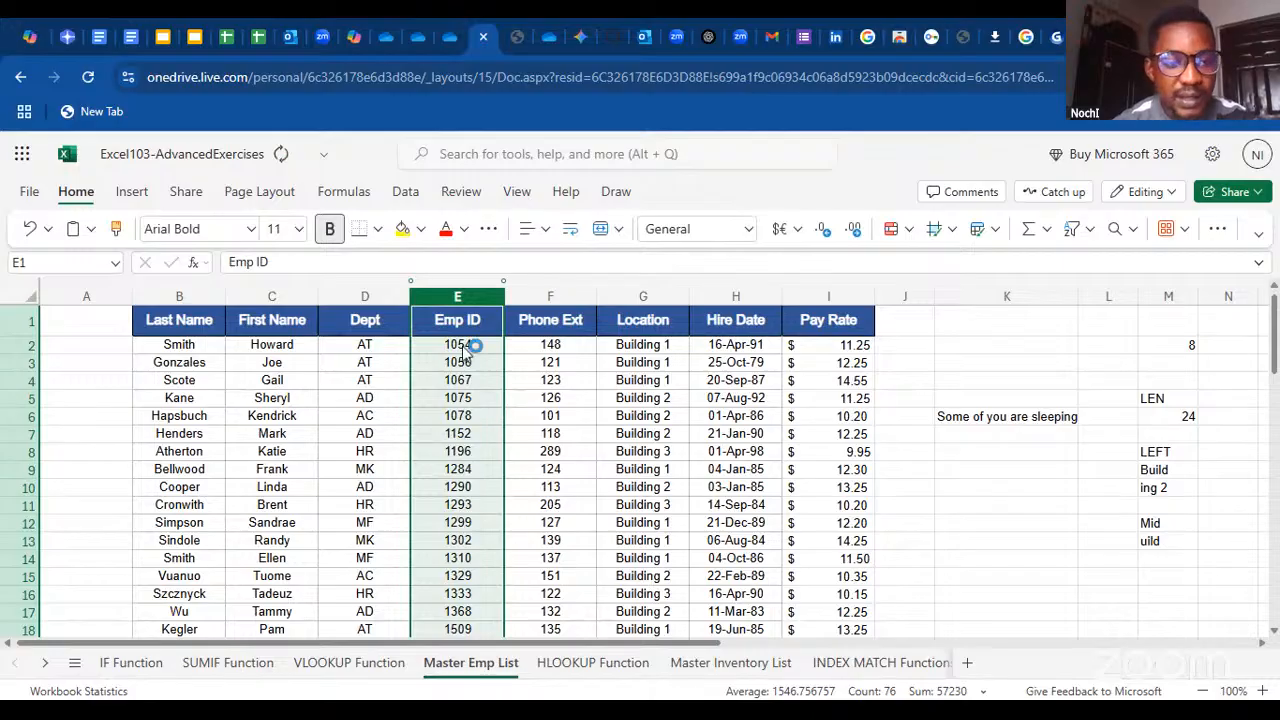
{"action": "key", "text": "ctrl+z"}
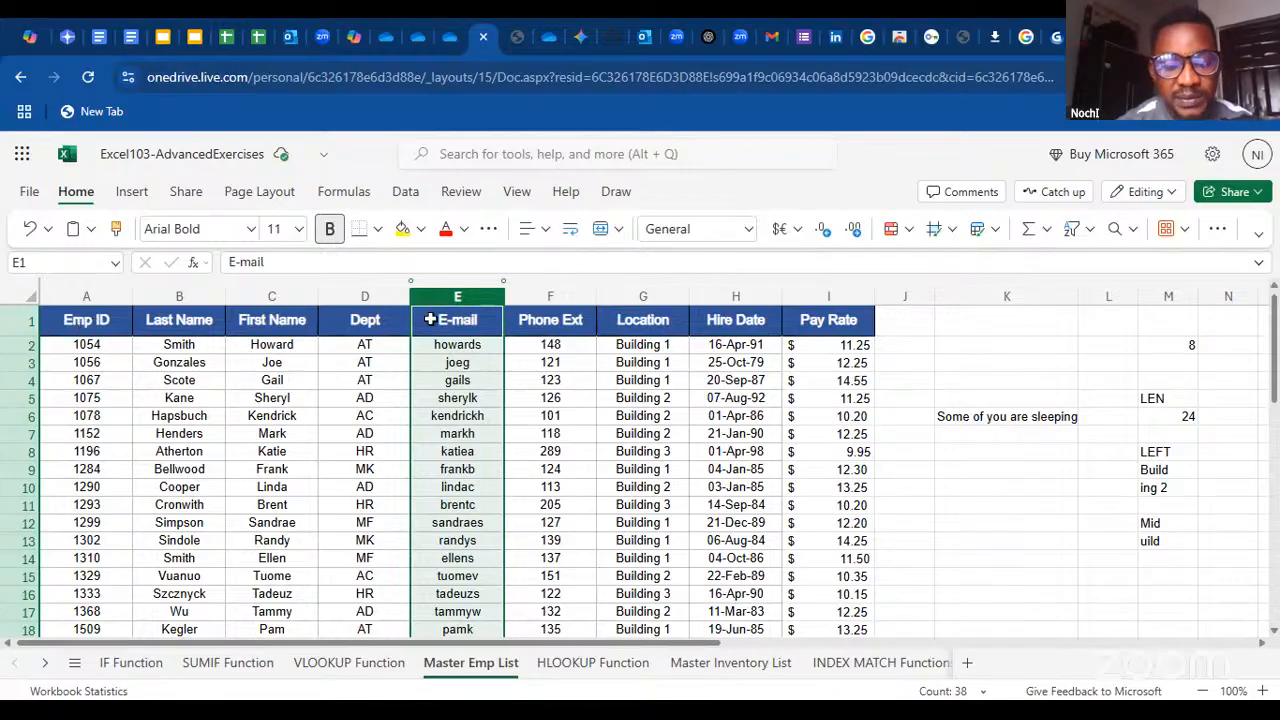
{"action": "left_click", "coordinate": [970, 341]}
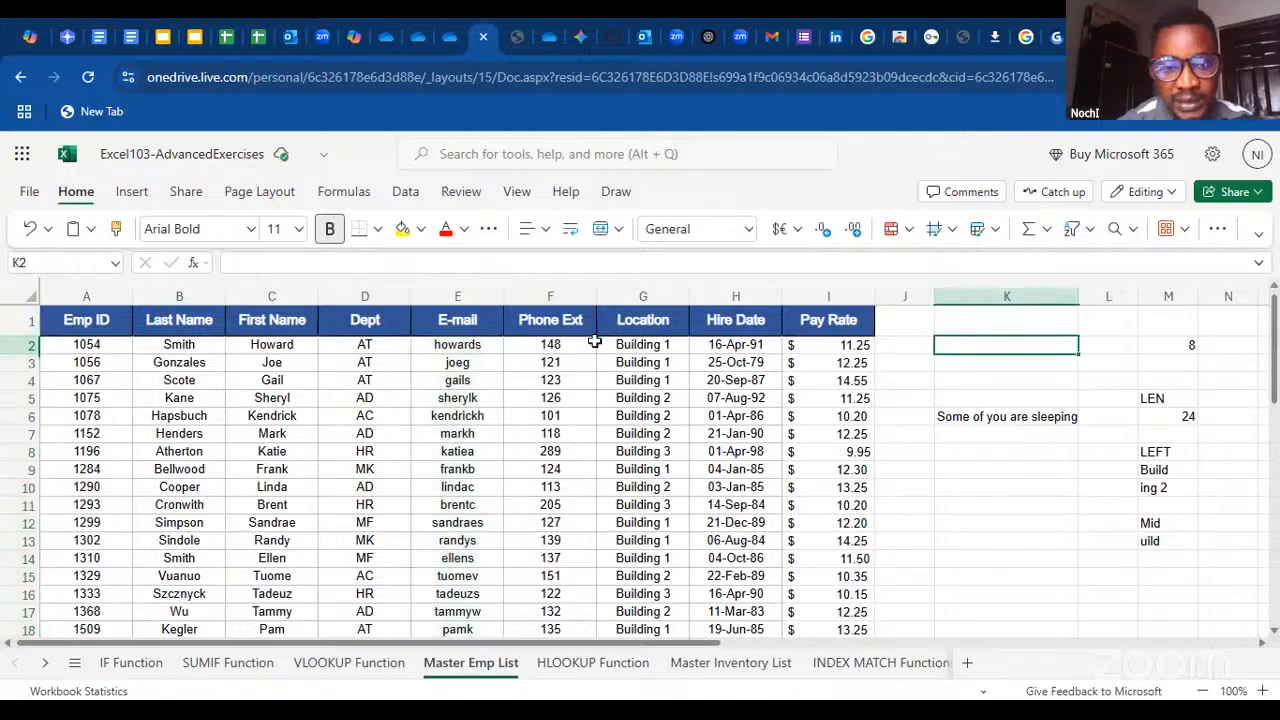
Repeat the cut of Emp ID cells A1:A38 and their insertion at the E-mail column, shifting cells down, and undo the move
{"action": "left_click", "coordinate": [88, 322]}
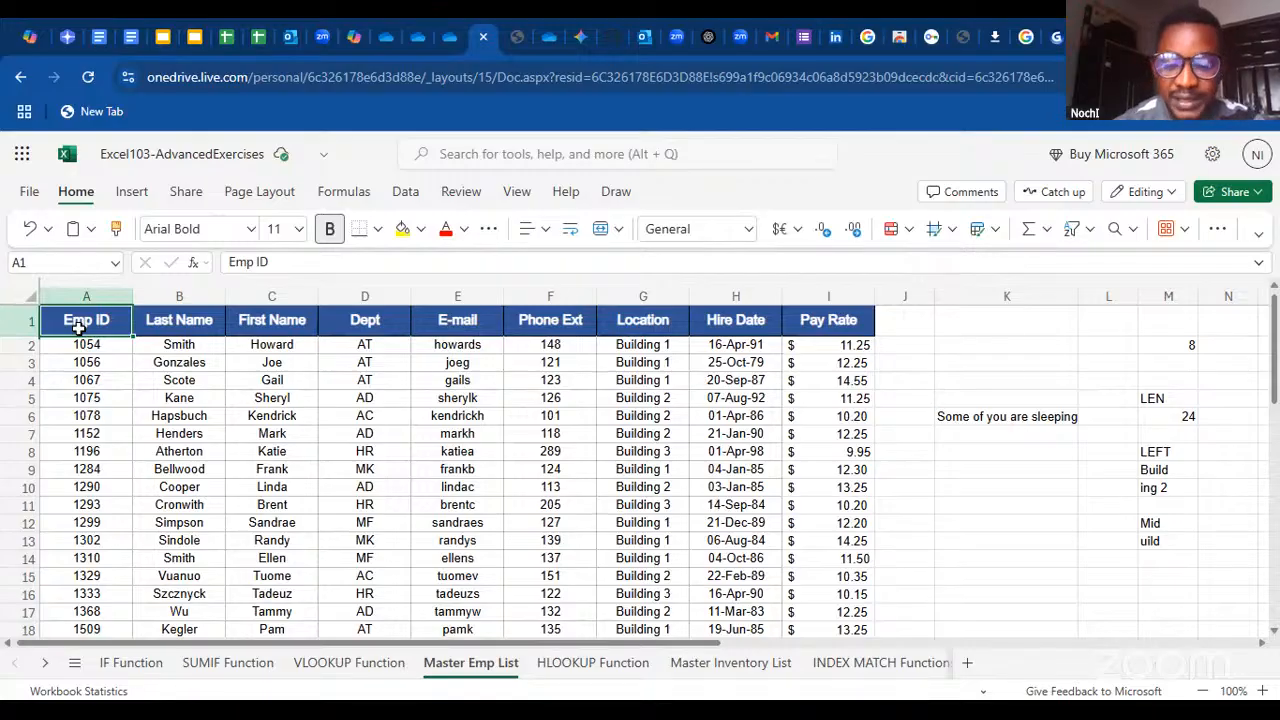
{"action": "key", "text": "ctrl+shift+Down"}
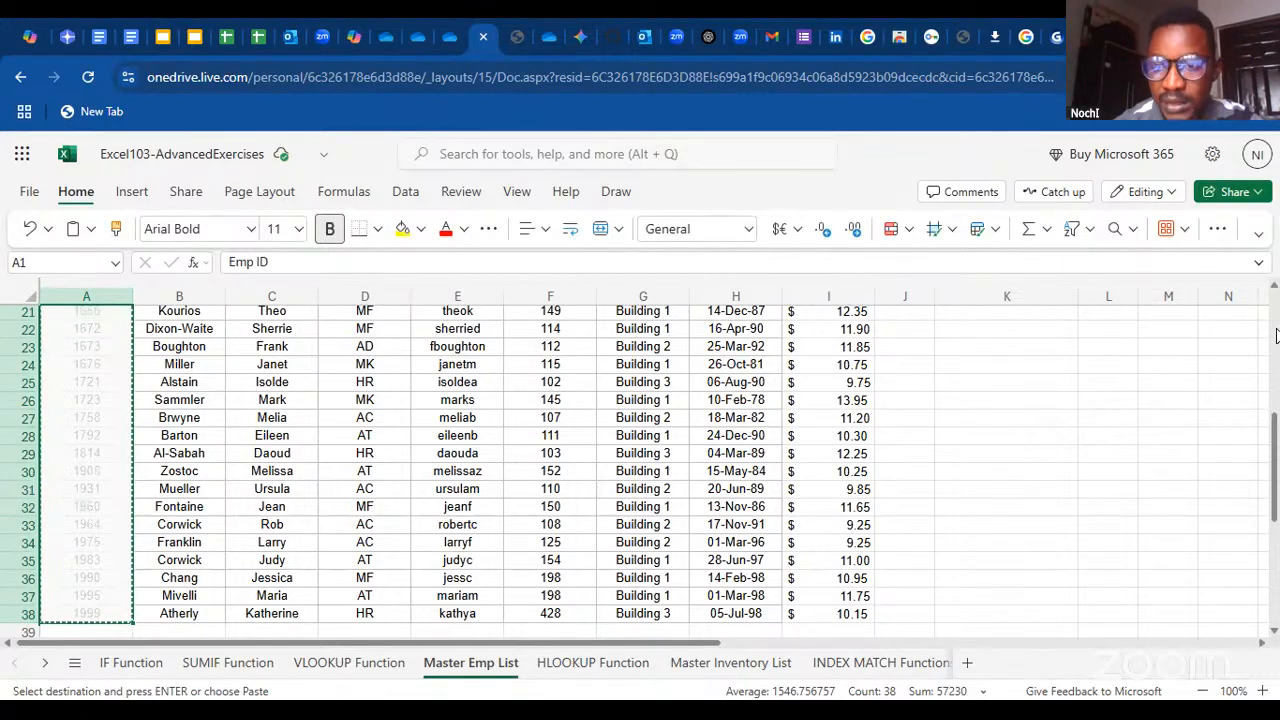
{"action": "scroll", "coordinate": [643, 400], "scroll_direction": "up", "scroll_amount": 7}
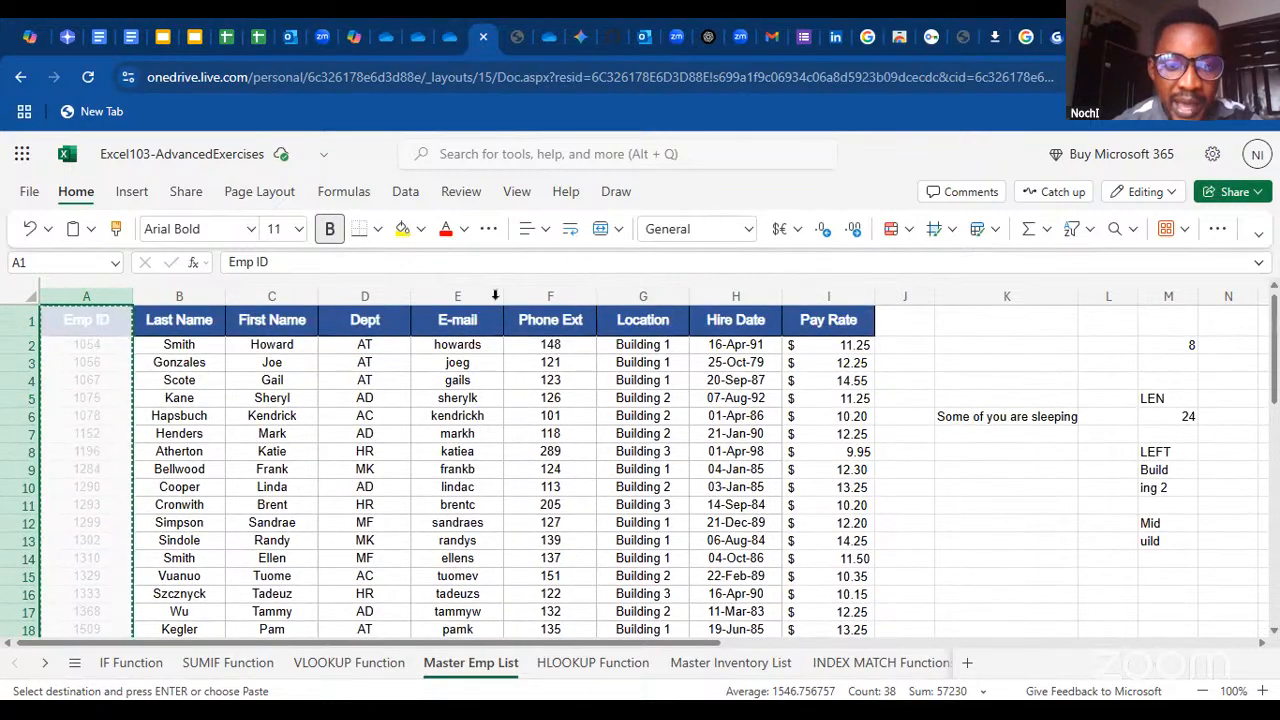
{"action": "left_click", "coordinate": [489, 292]}
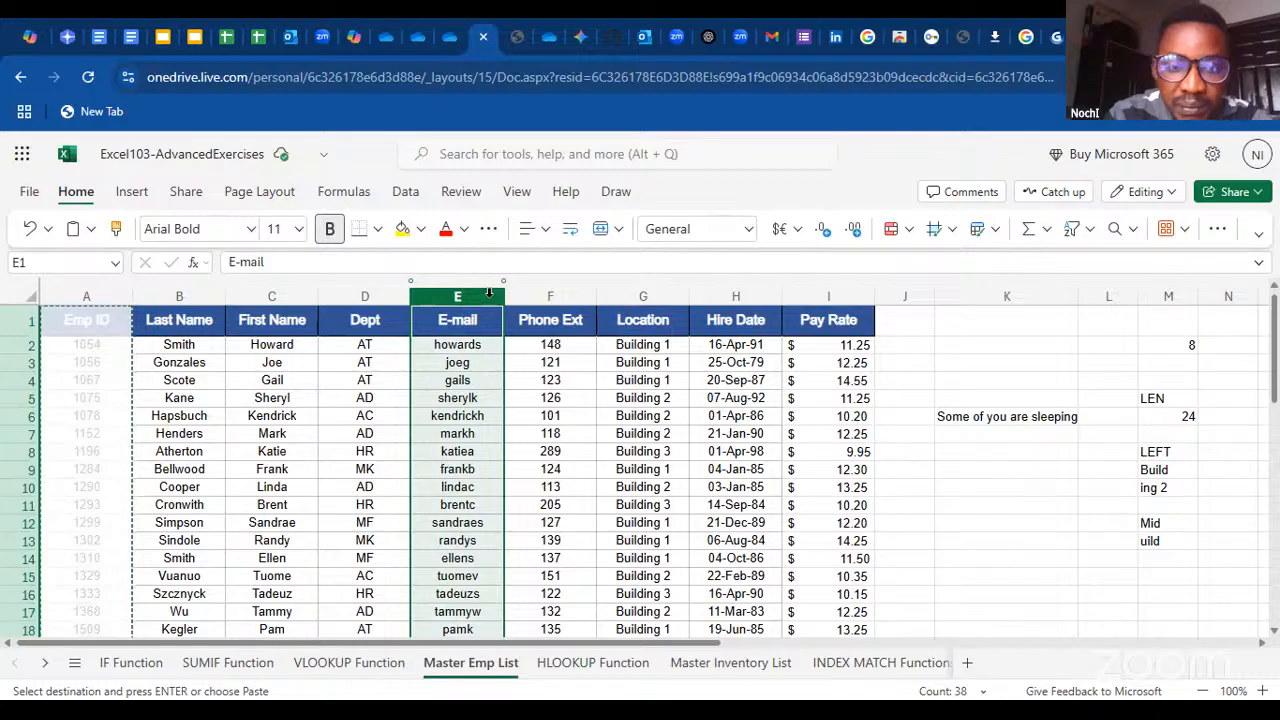
{"action": "key", "text": "ctrl+shift+plus"}
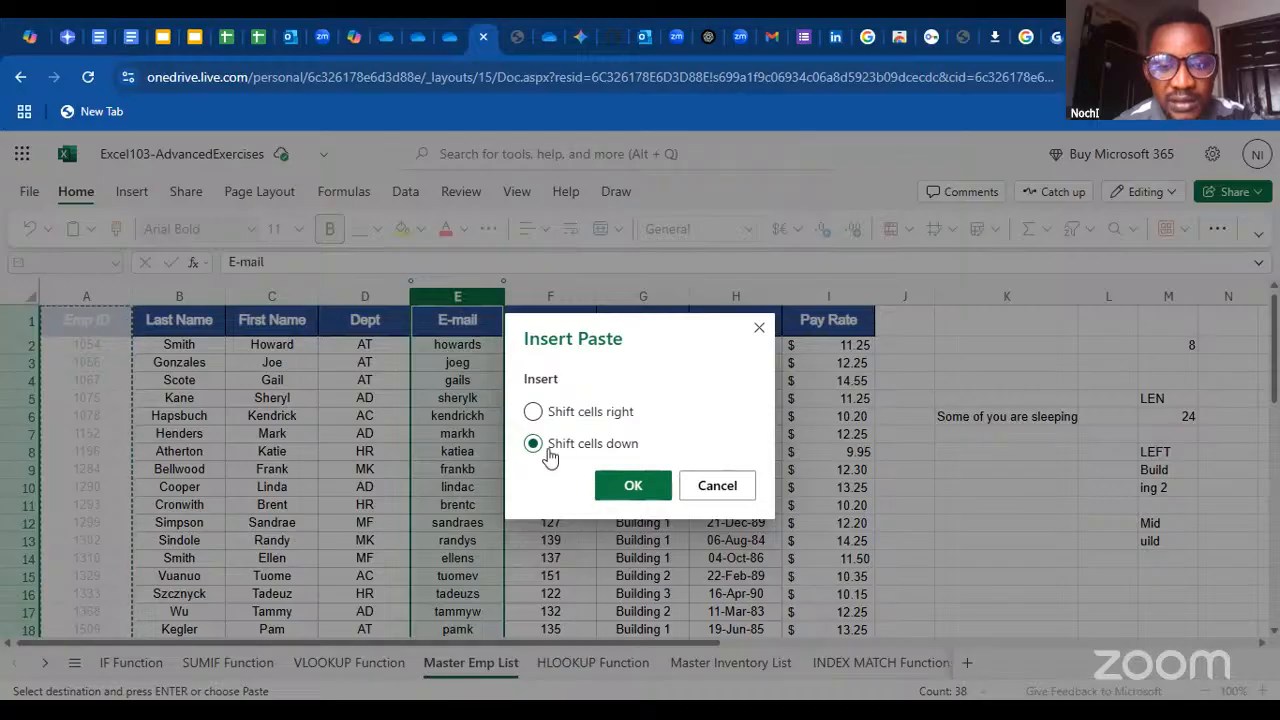
{"action": "left_click", "coordinate": [630, 486]}
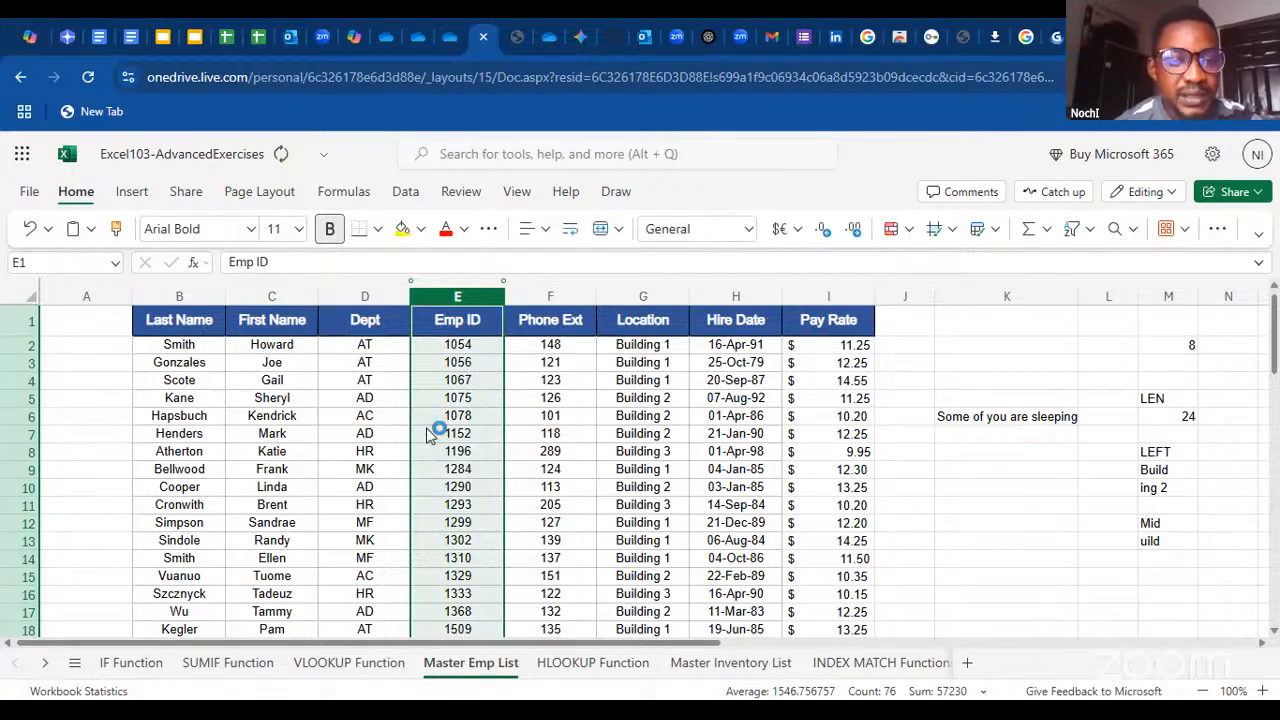
{"action": "key", "text": "ctrl+z"}
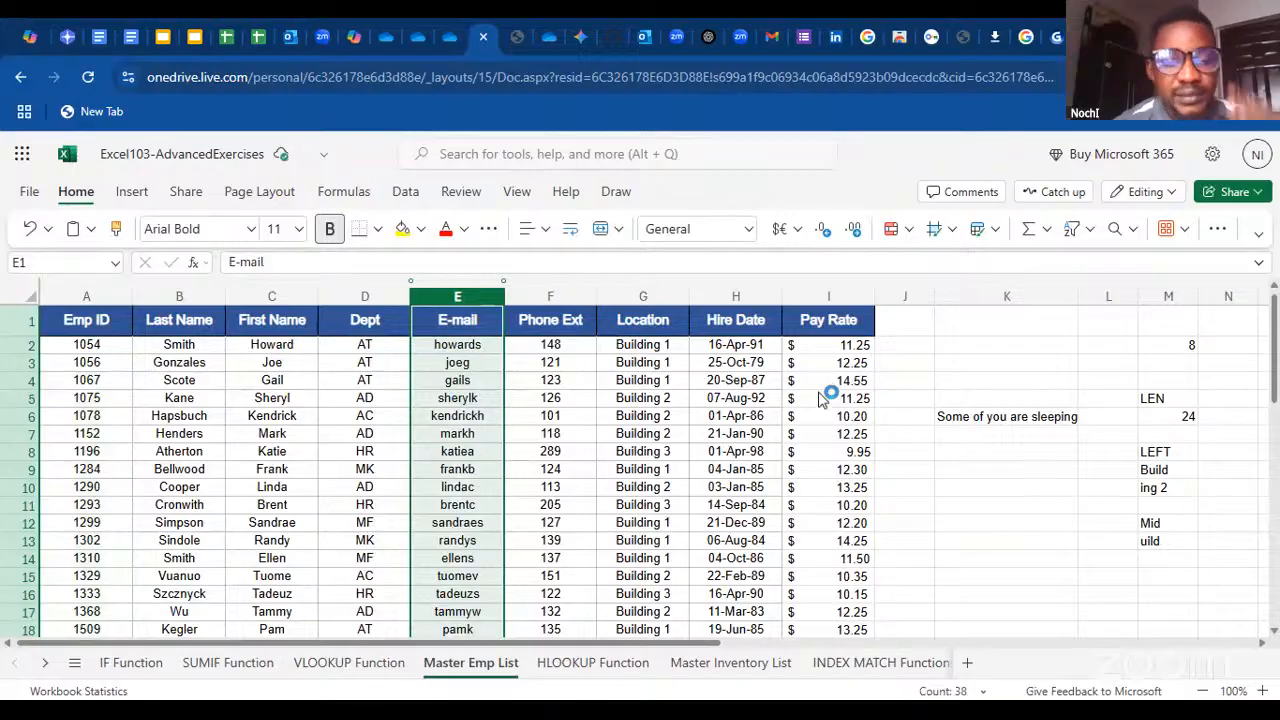
{"action": "left_click", "coordinate": [820, 398]}
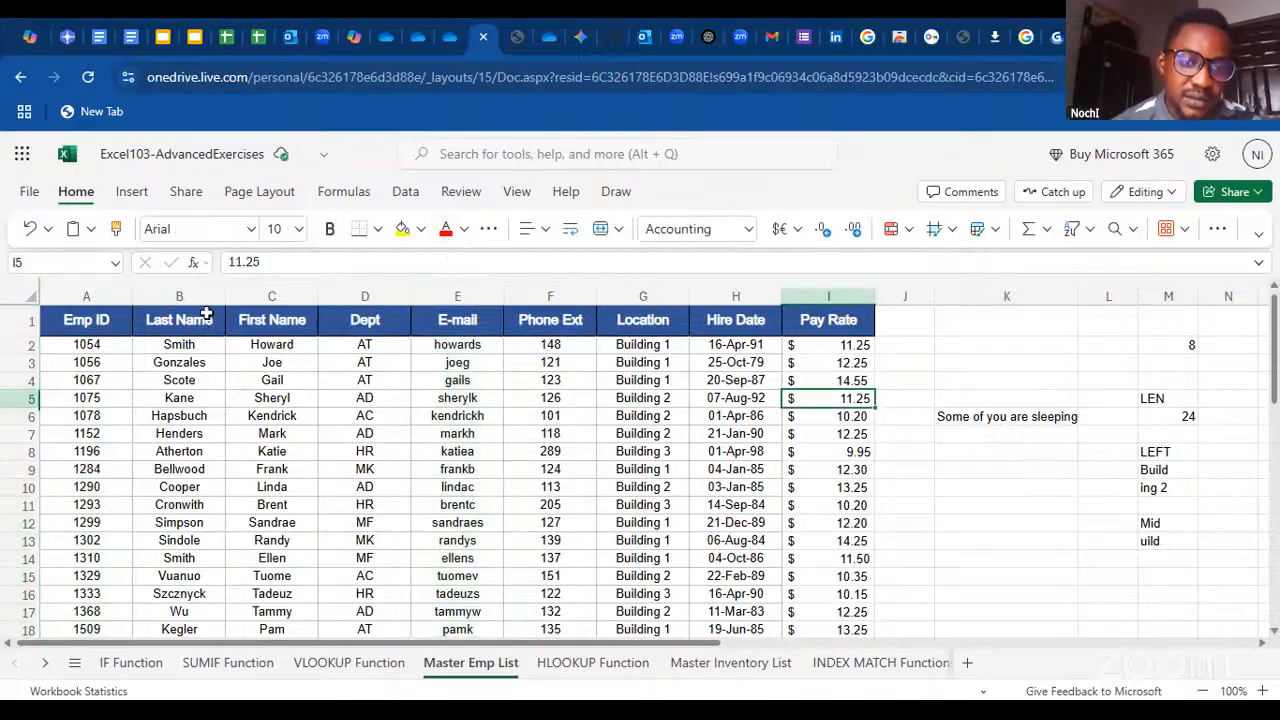
{"action": "left_click", "coordinate": [966, 491]}
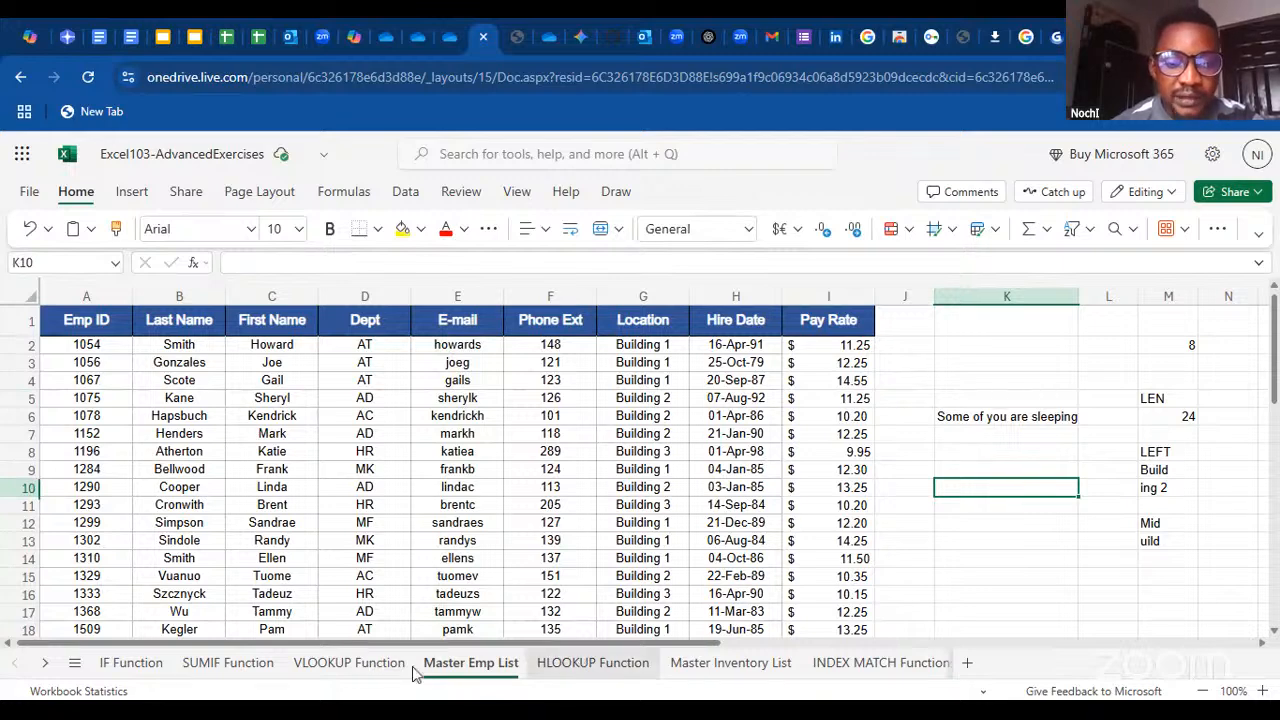
On the VLOOKUP Function sheet, start a formula in First Name cell C3 and open the arguments of the VLOOKUP function
{"action": "left_click", "coordinate": [360, 662]}
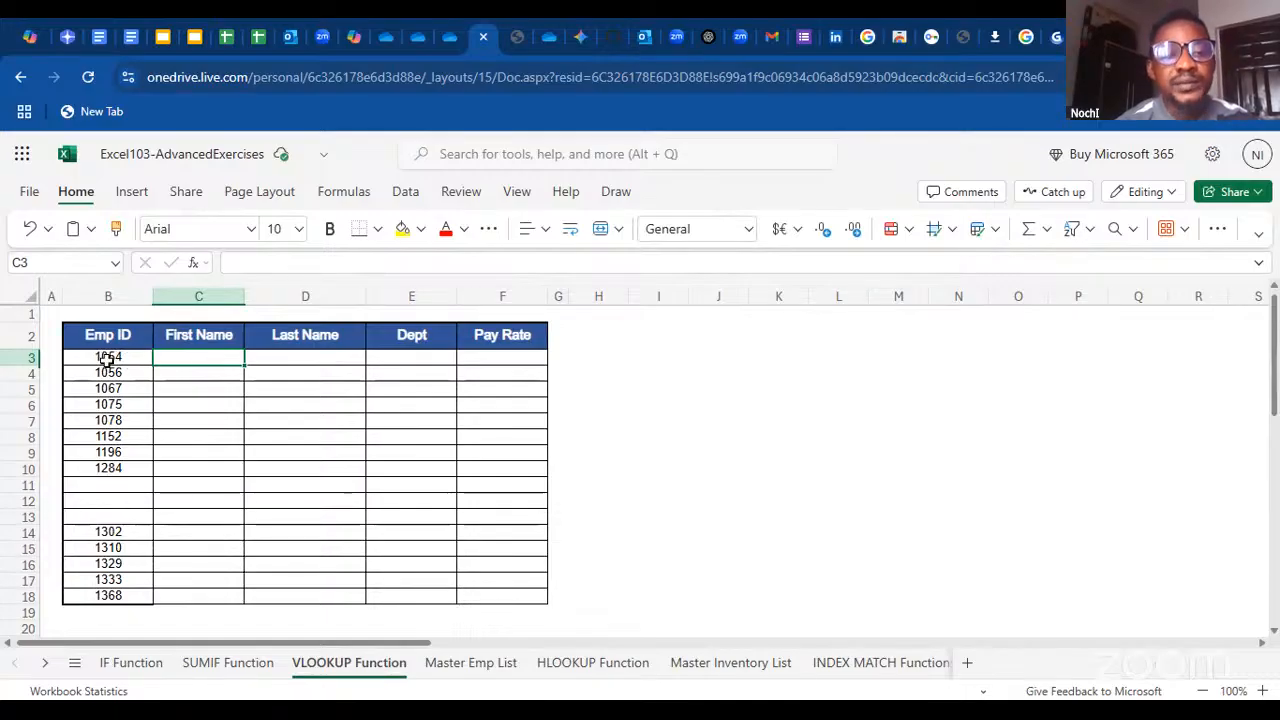
{"action": "left_click", "coordinate": [451, 662]}
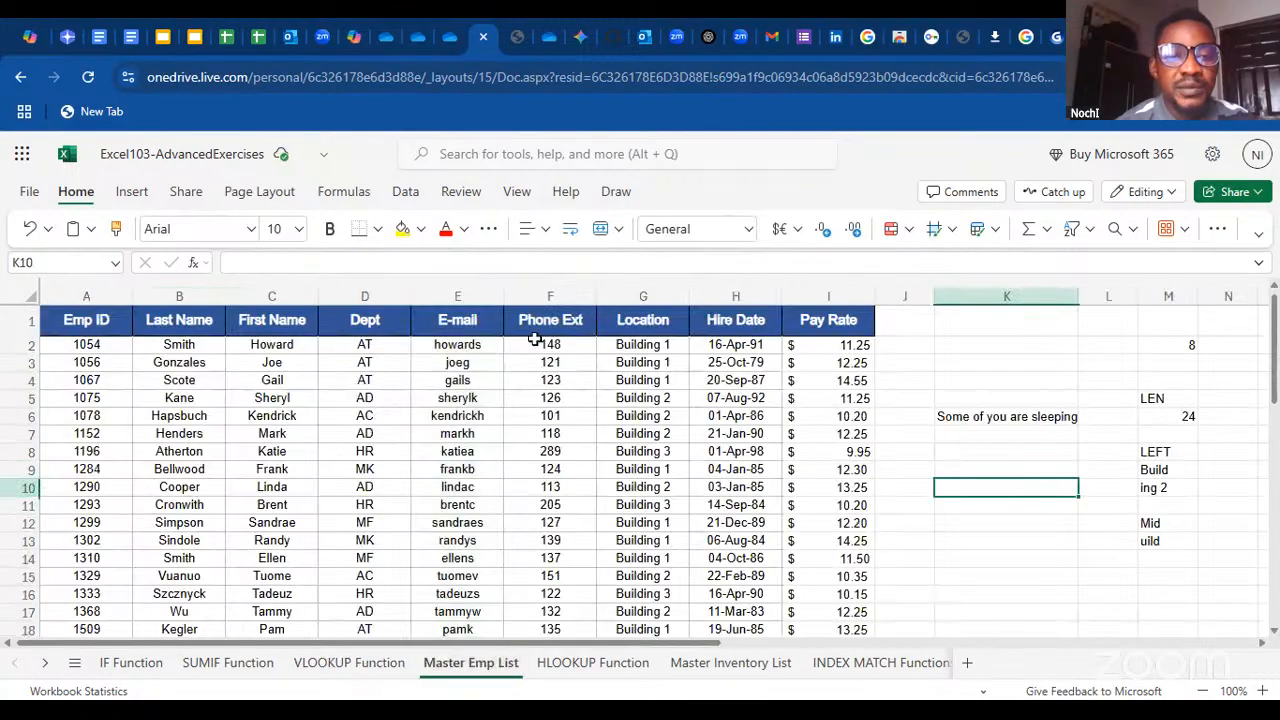
{"action": "left_click", "coordinate": [349, 663]}
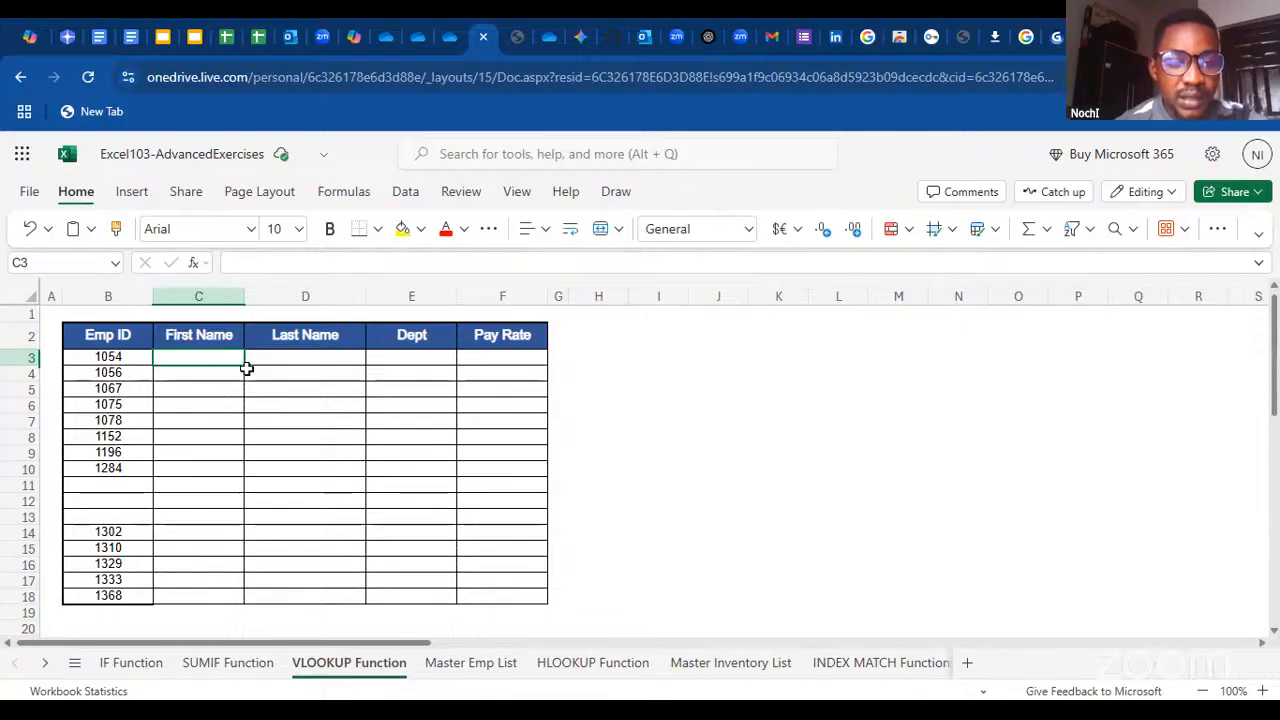
{"action": "mouse_move", "coordinate": [245, 362]}
{"action": "left_mouse_down"}
{"action": "mouse_move", "coordinate": [246, 389]}
{"action": "mouse_move", "coordinate": [244, 360]}
{"action": "left_mouse_up"}
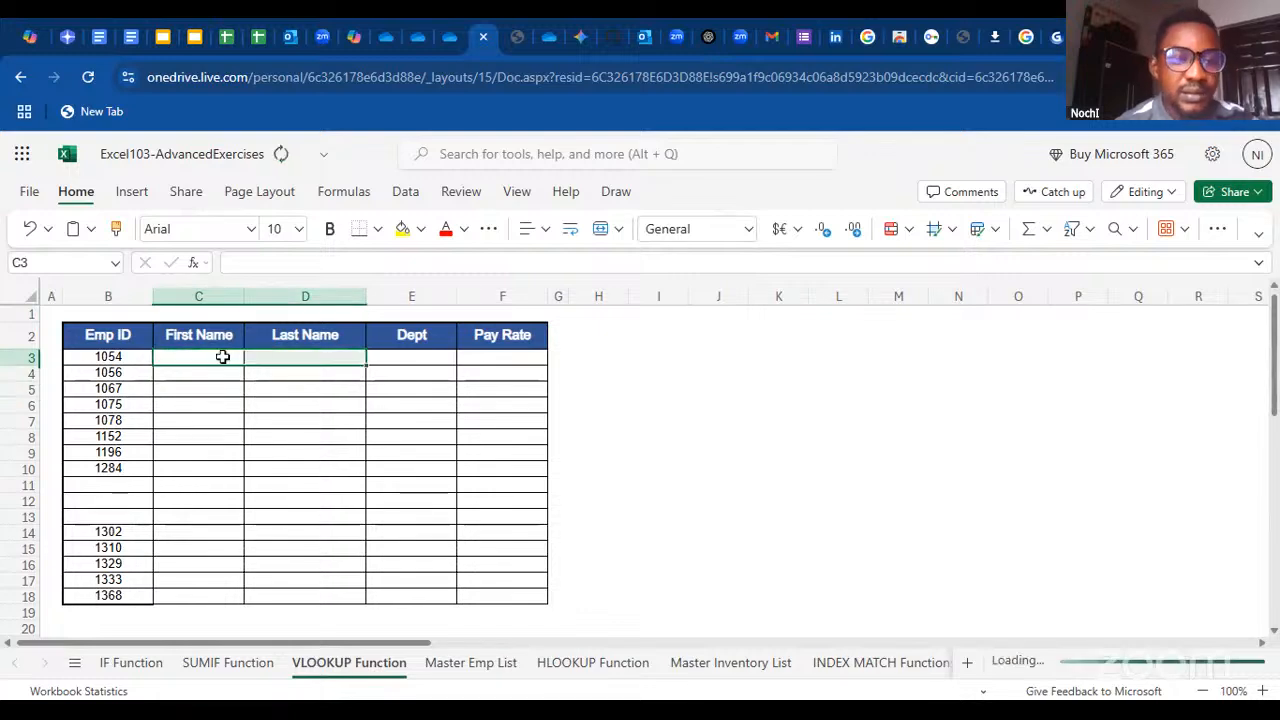
{"action": "left_click", "coordinate": [220, 356]}
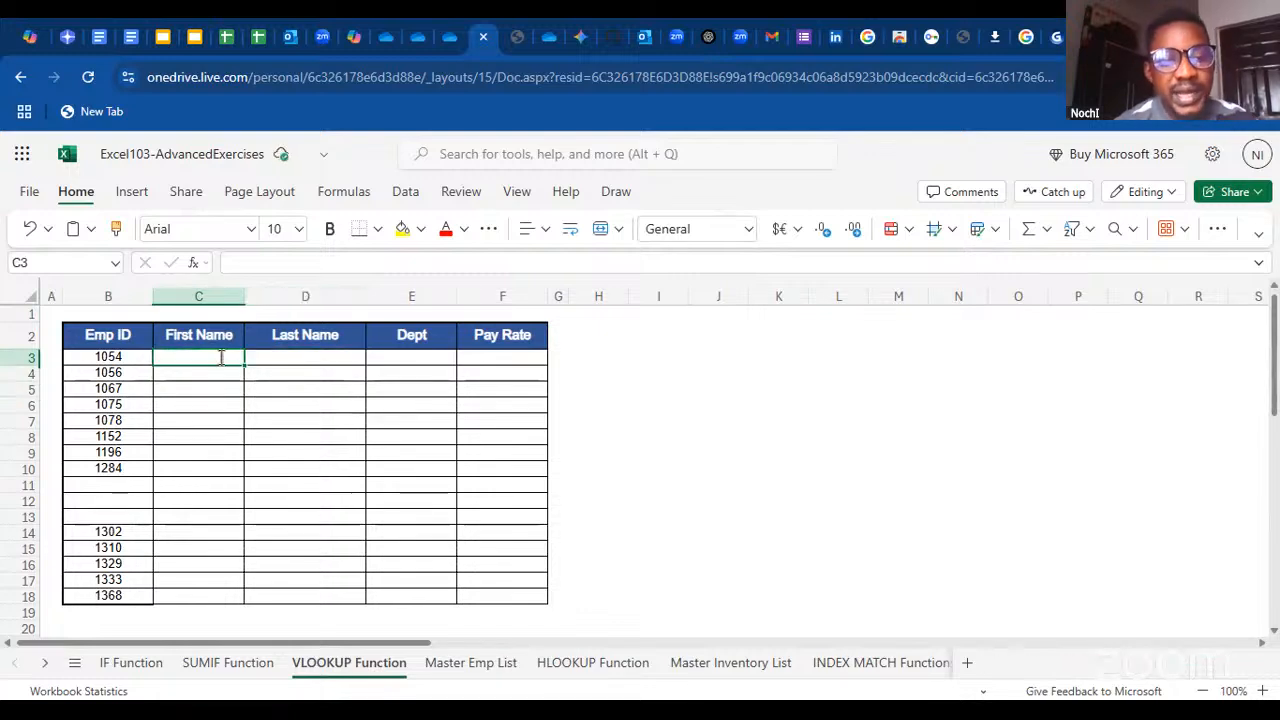
{"action": "double_click", "coordinate": [220, 357]}
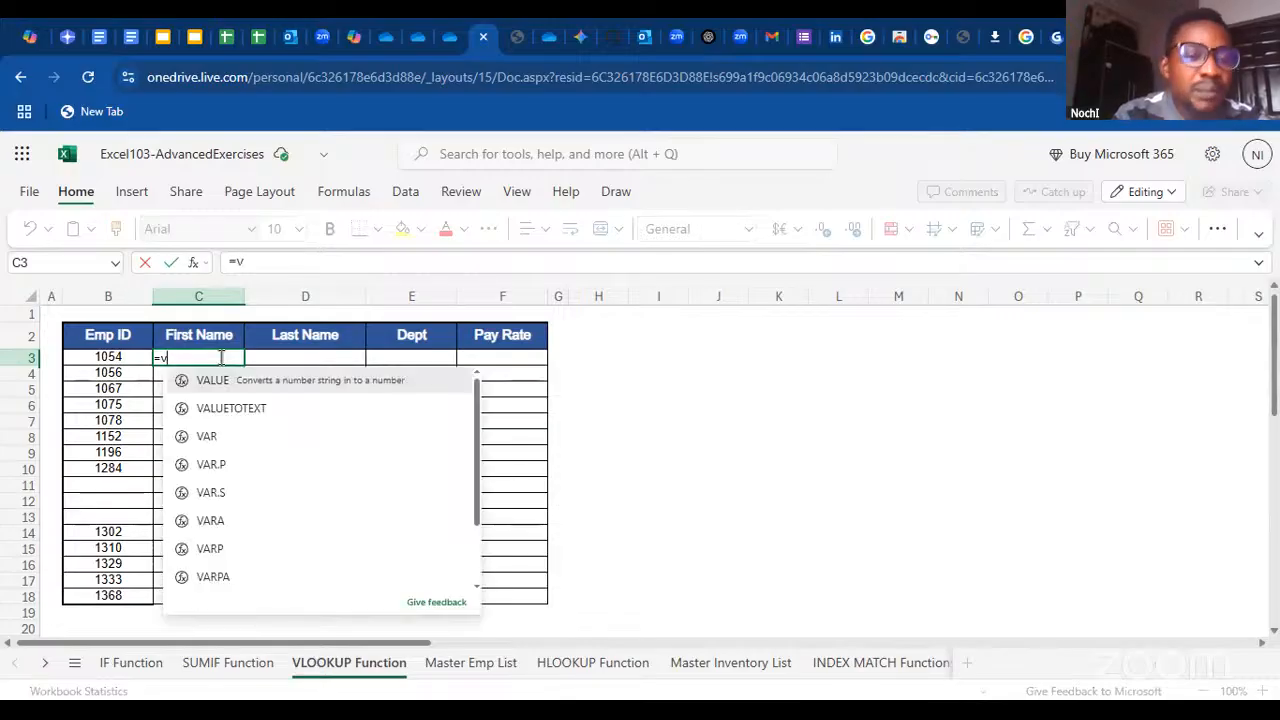
{"action": "key", "text": "BackSpace"}
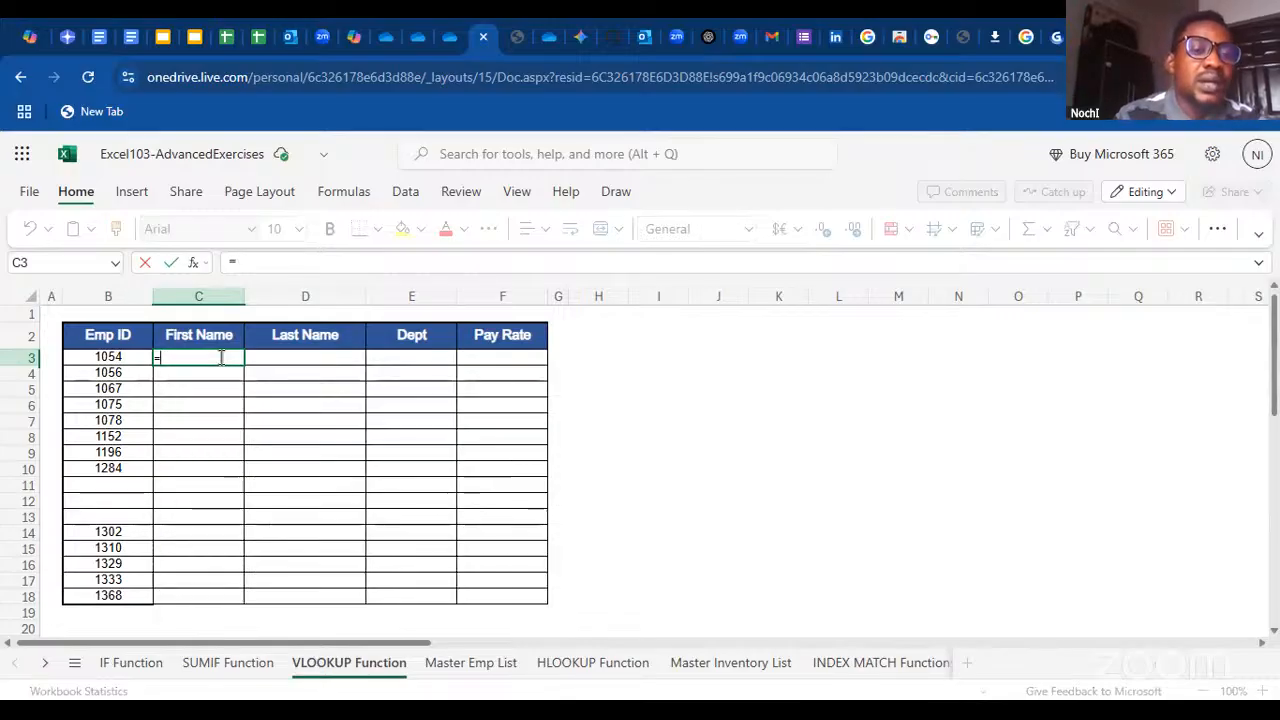
{"action": "left_click", "coordinate": [194, 264]}
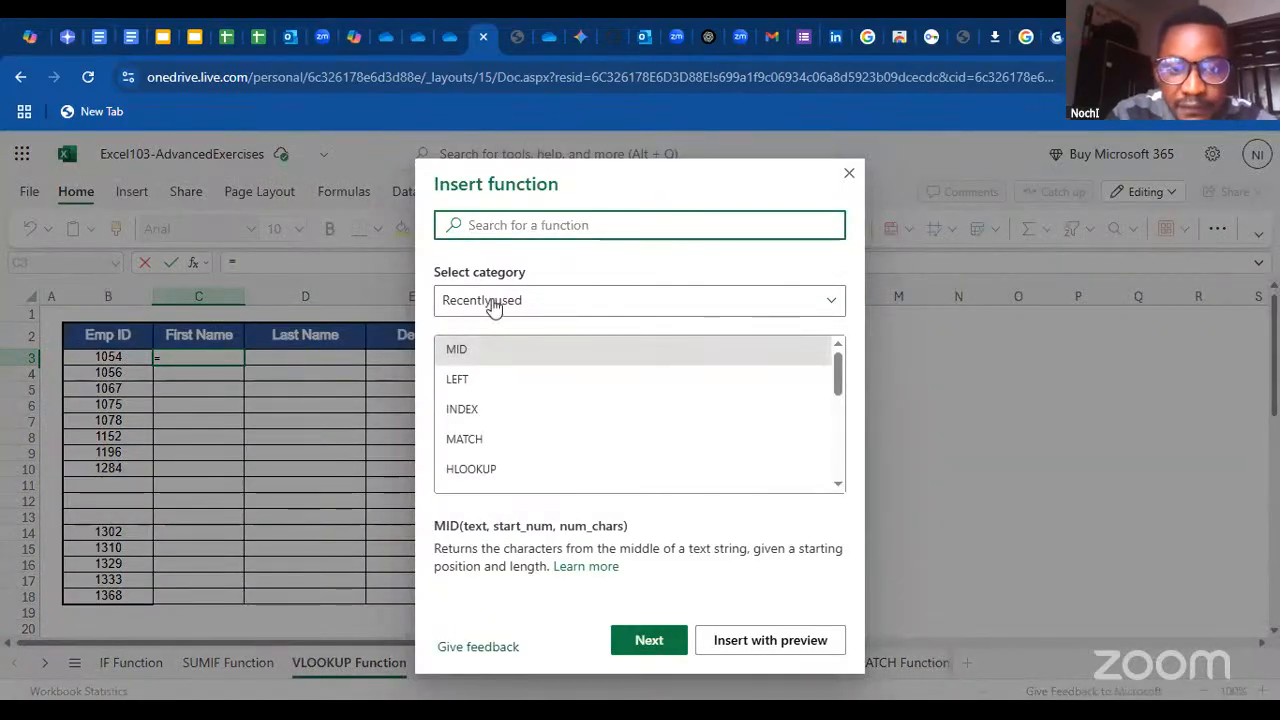
{"action": "type", "text": "v"}
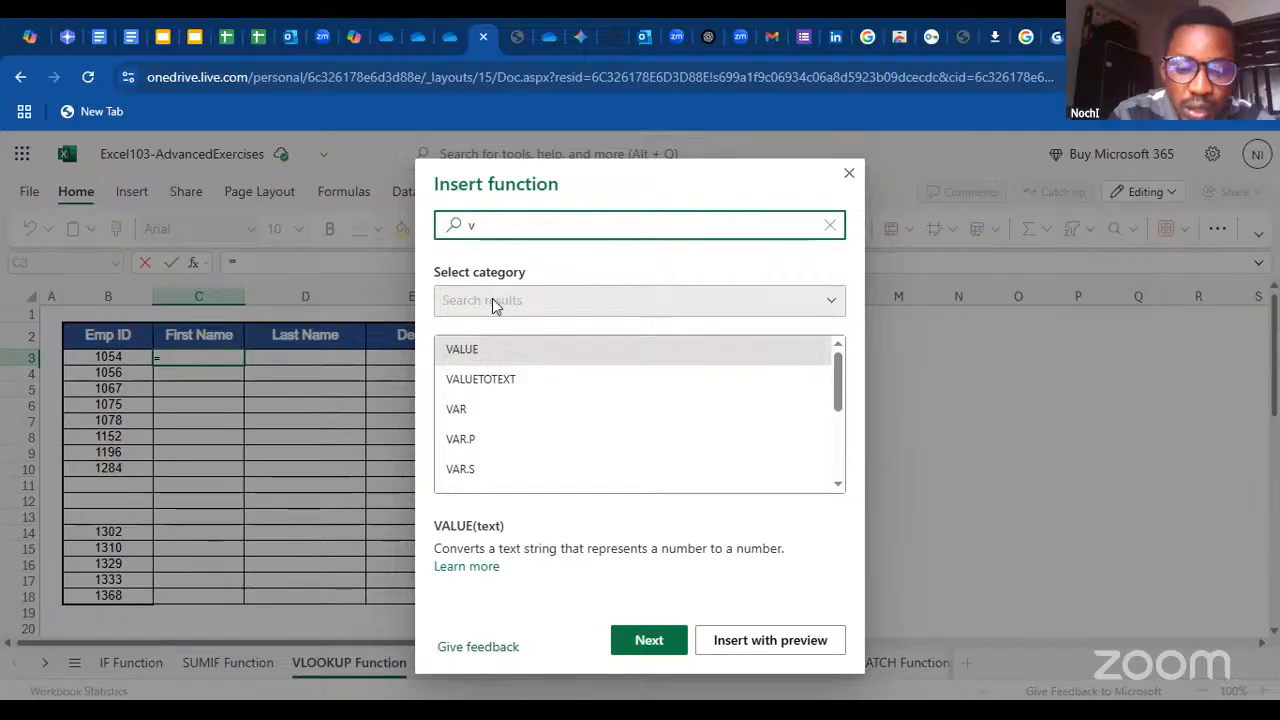
{"action": "type", "text": "l"}
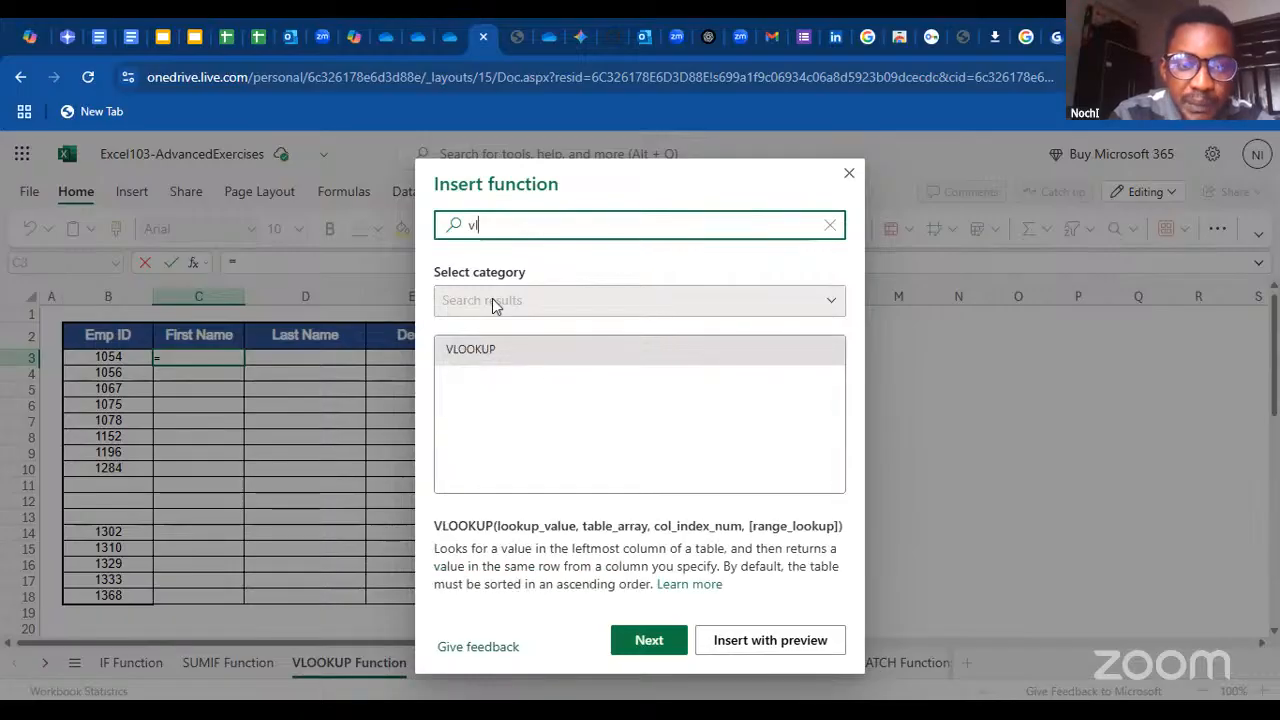
{"action": "double_click", "coordinate": [498, 352]}
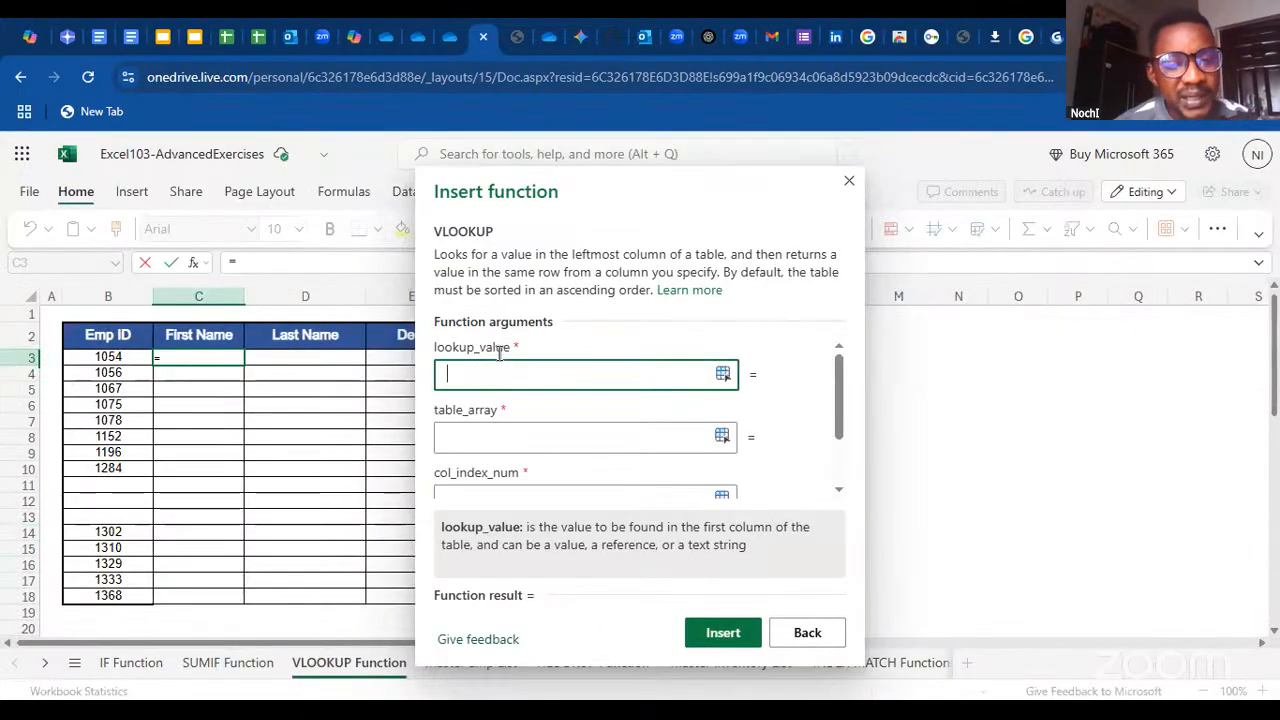
Move the Insert function dialog clear of the employee table and set lookup_value to the first Emp ID cell, B3
{"action": "left_click_drag", "start_coordinate": [595, 193], "coordinate": [838, 176]}
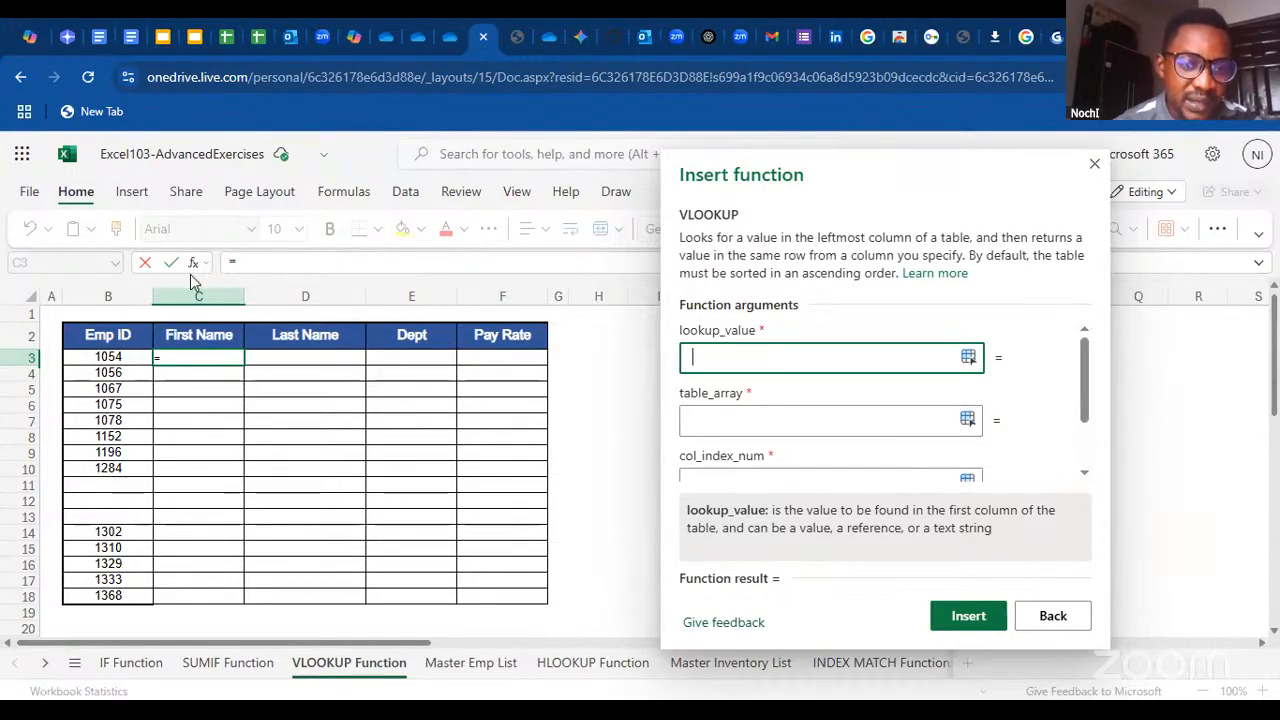
{"action": "left_click_drag", "start_coordinate": [808, 183], "coordinate": [723, 191]}
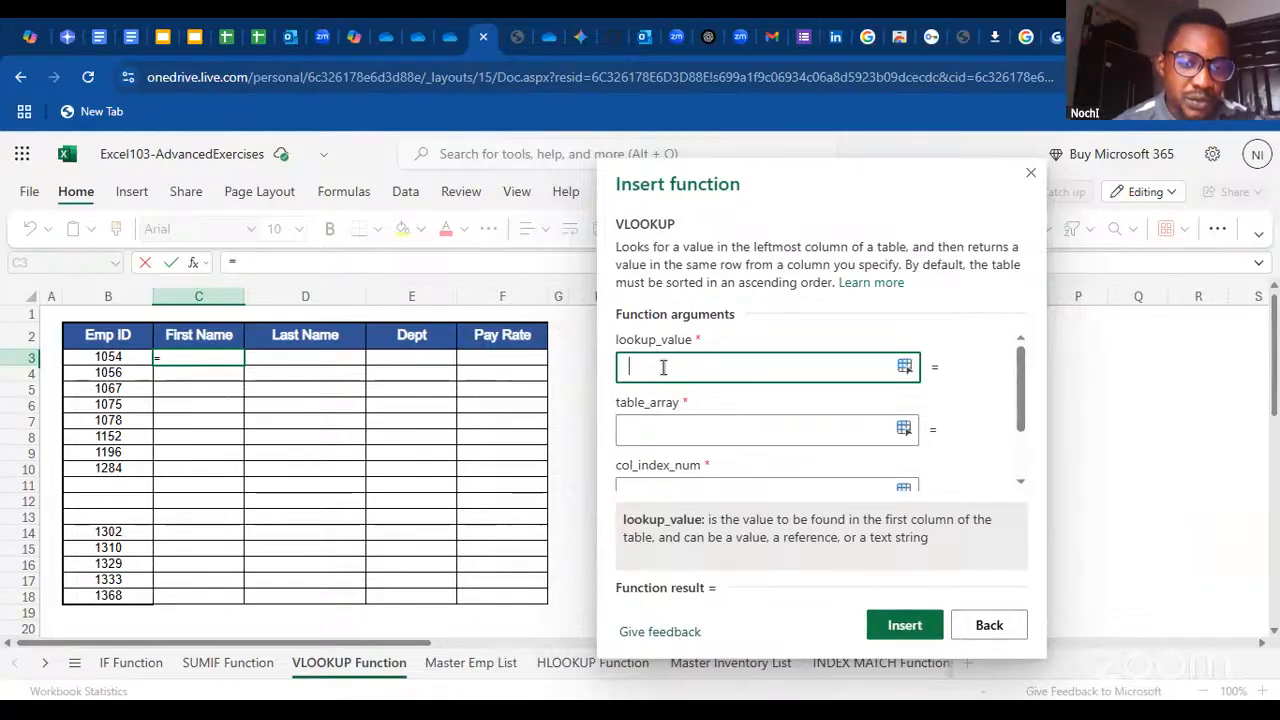
{"action": "left_click", "coordinate": [117, 358]}
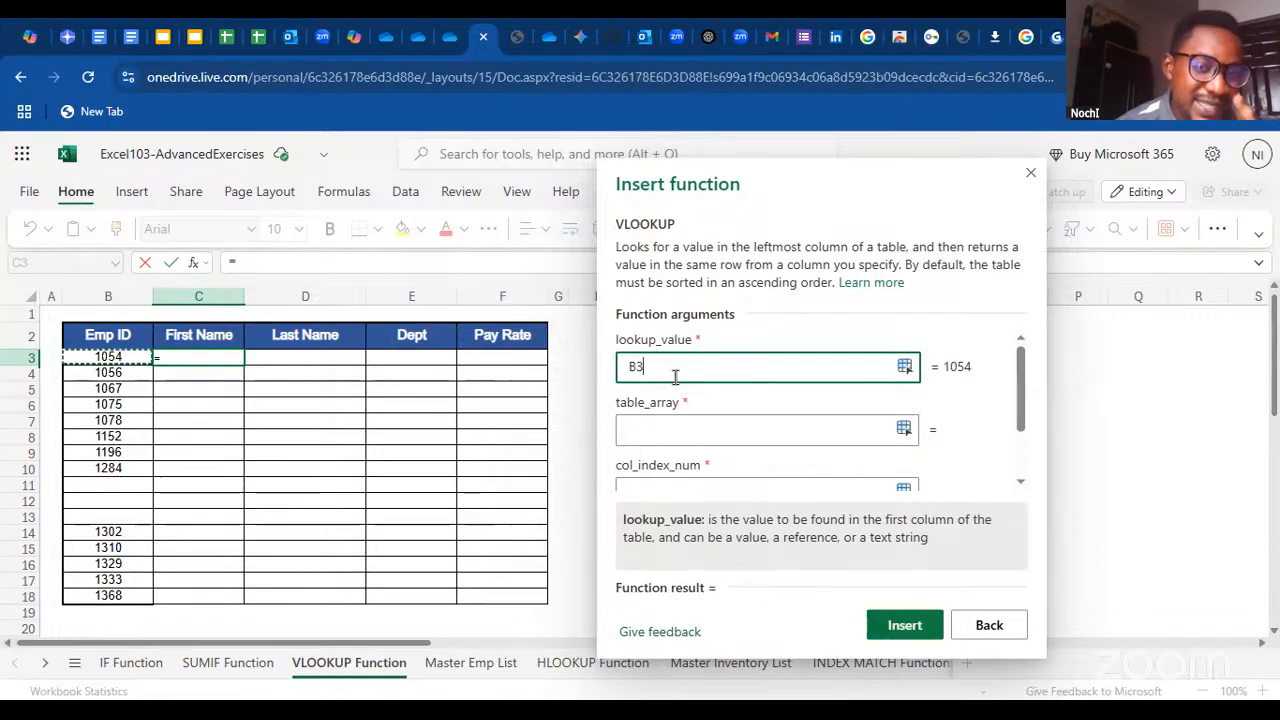
Set table_array to the whole employee table, range A1:I38 on the Master Emp List sheet
{"action": "left_click", "coordinate": [680, 427]}
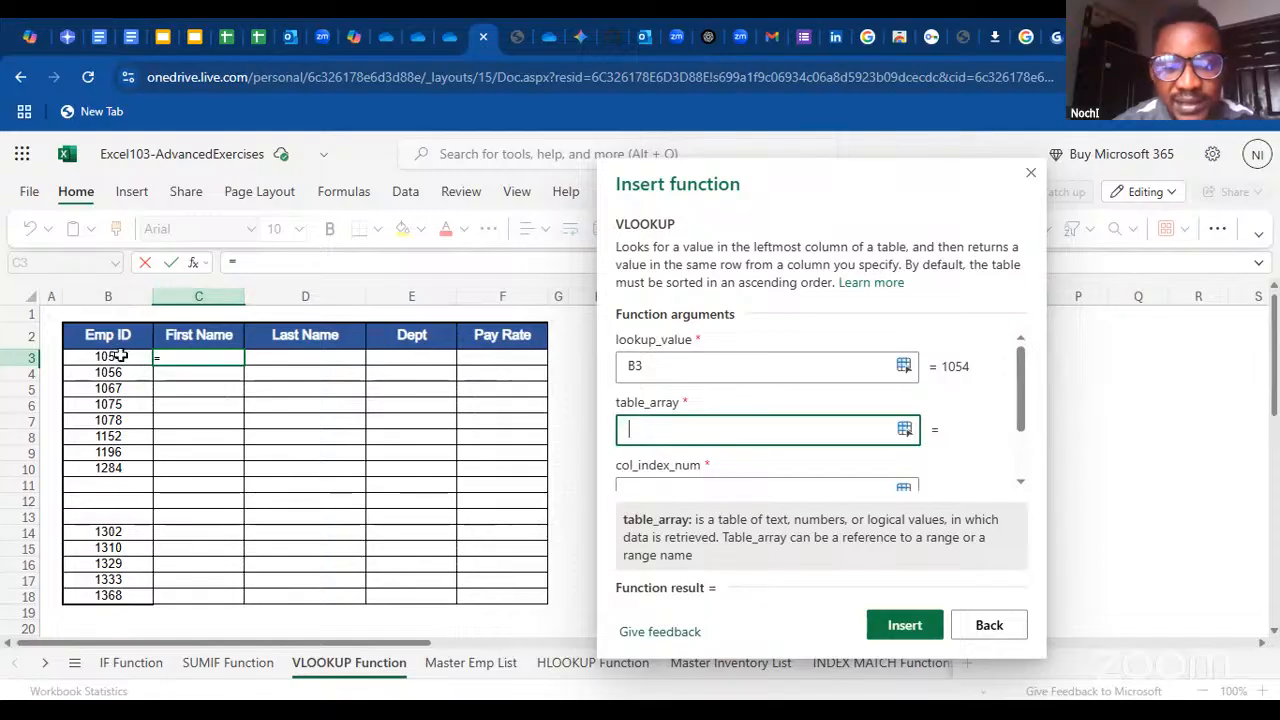
{"action": "left_click", "coordinate": [458, 660]}
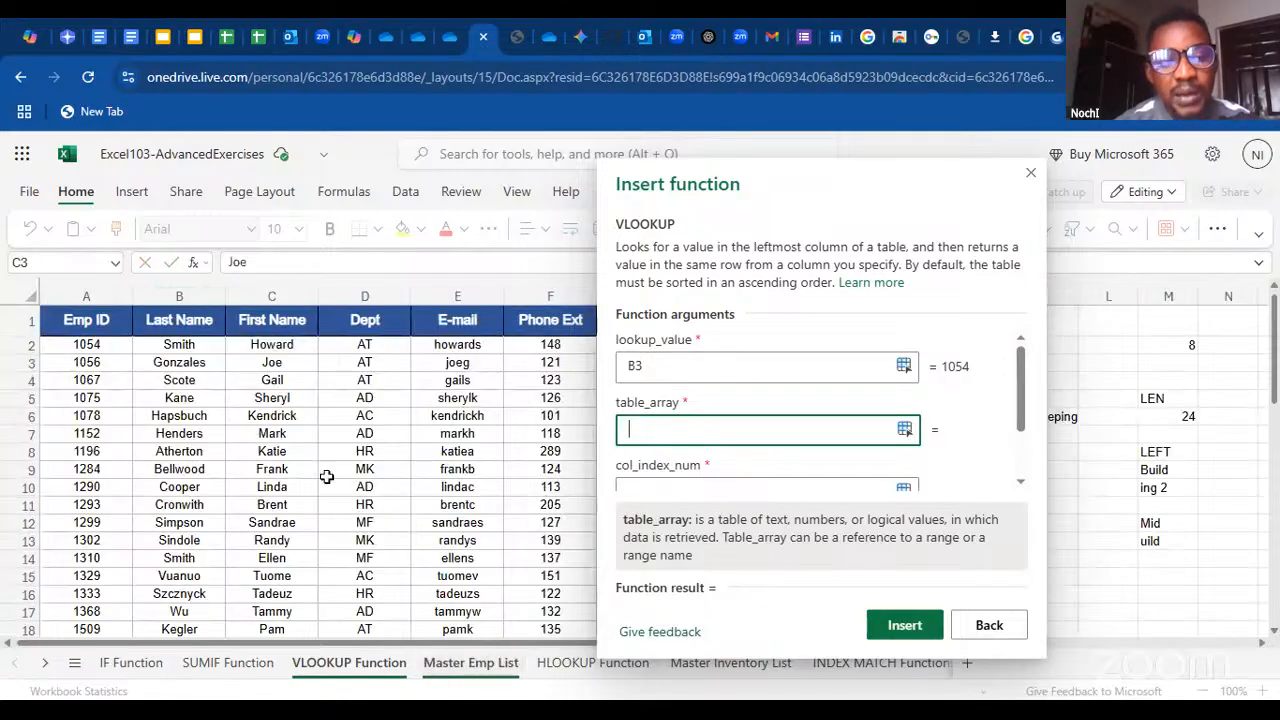
{"action": "left_click", "coordinate": [84, 320]}
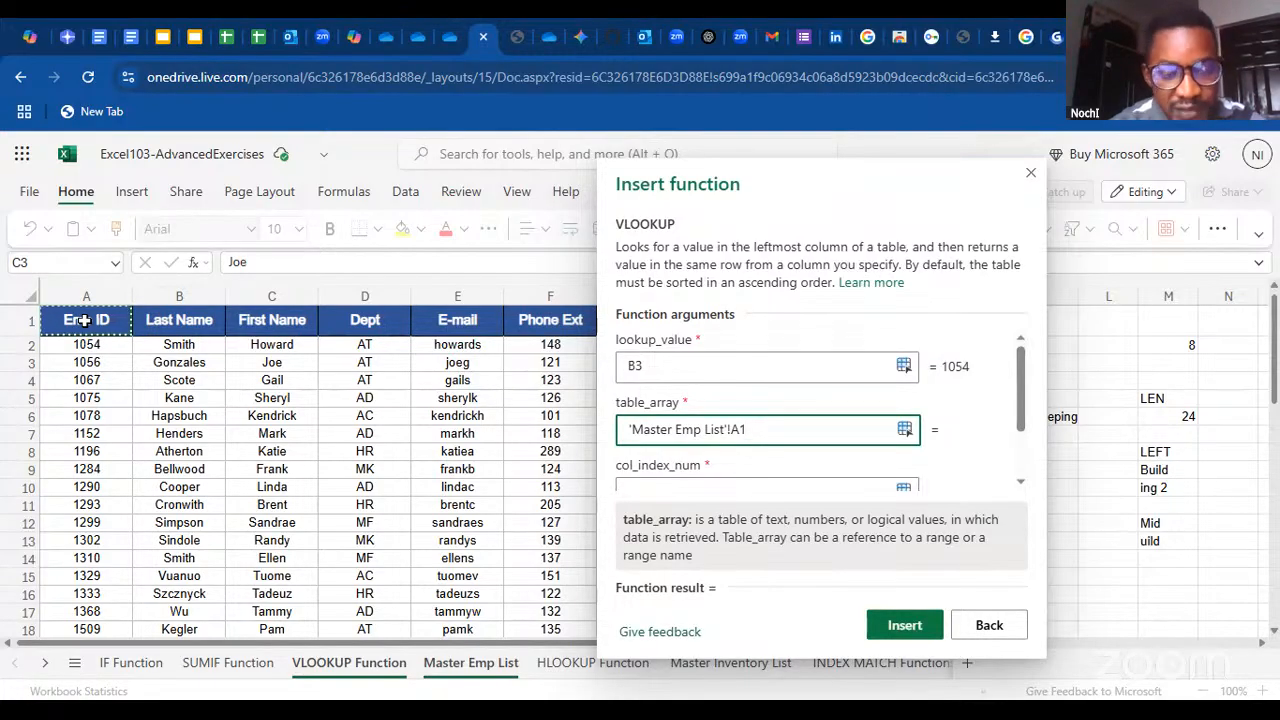
{"action": "key", "text": "ctrl+shift+Down"}
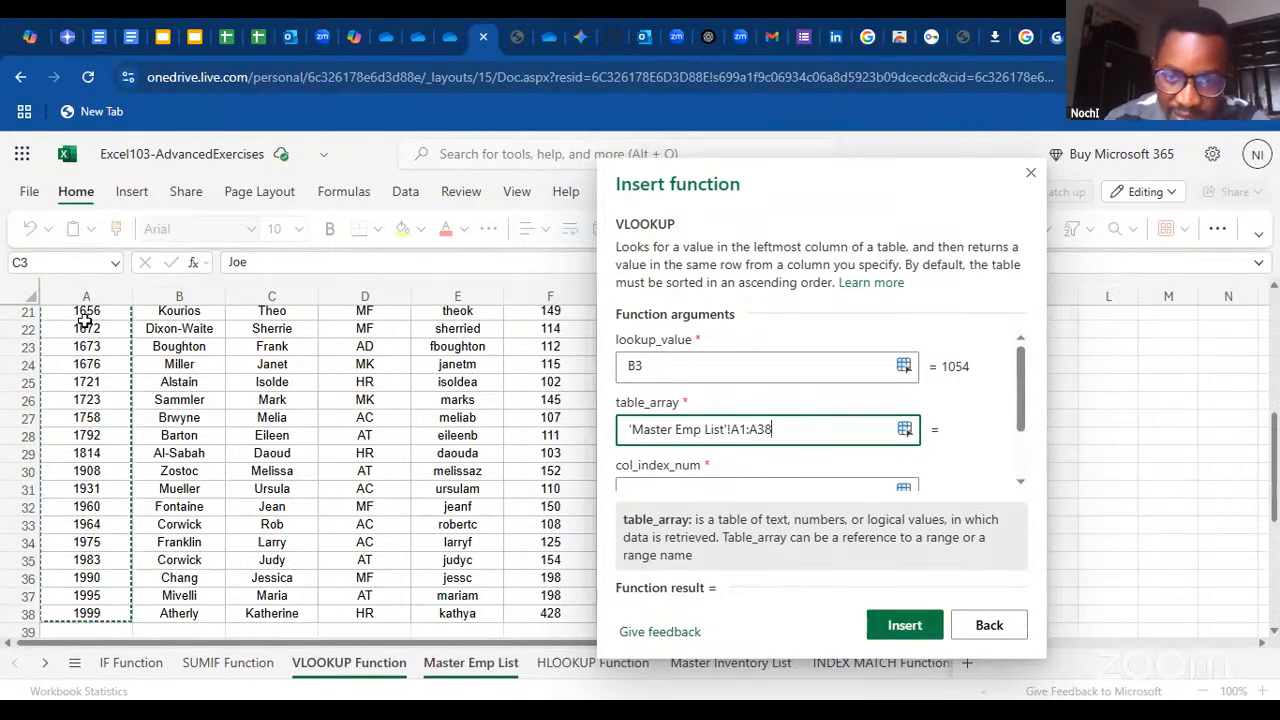
{"action": "key", "text": "ctrl+shift+Right"}
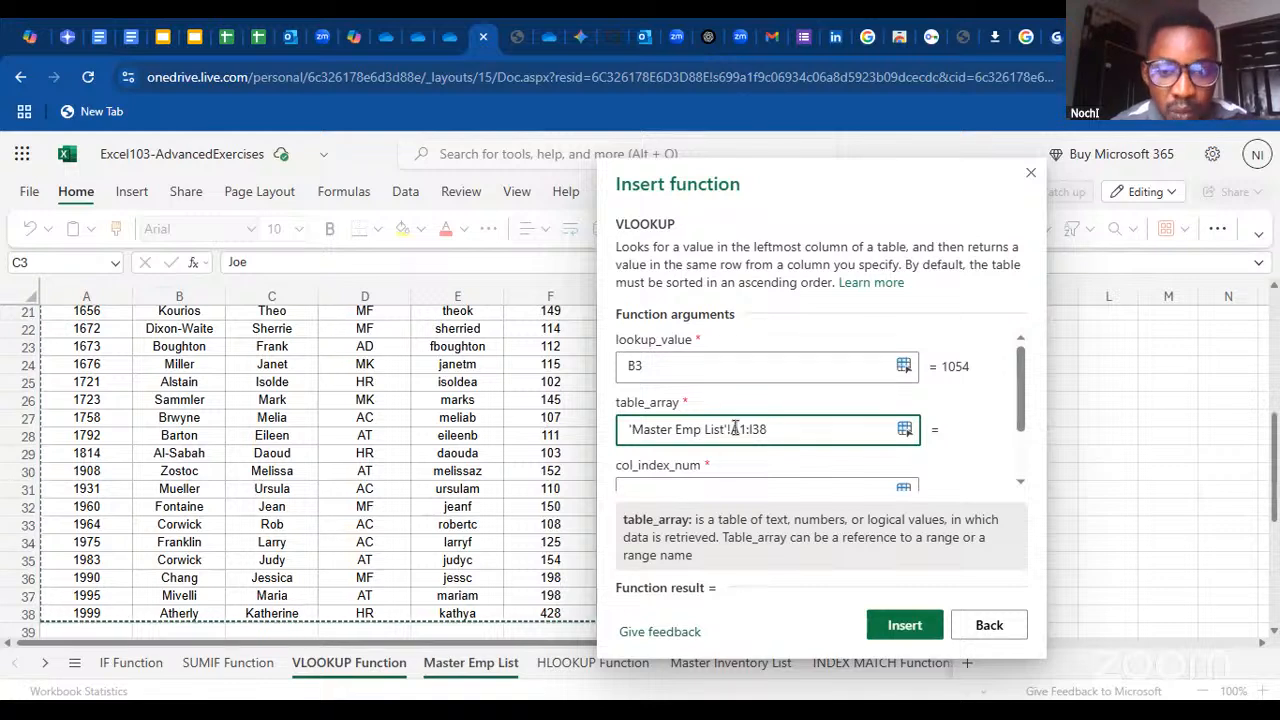
Add dollar signs to the table_array range one by one so that it reads $A$1:$I$38
{"action": "left_click_drag", "start_coordinate": [735, 429], "coordinate": [771, 430]}
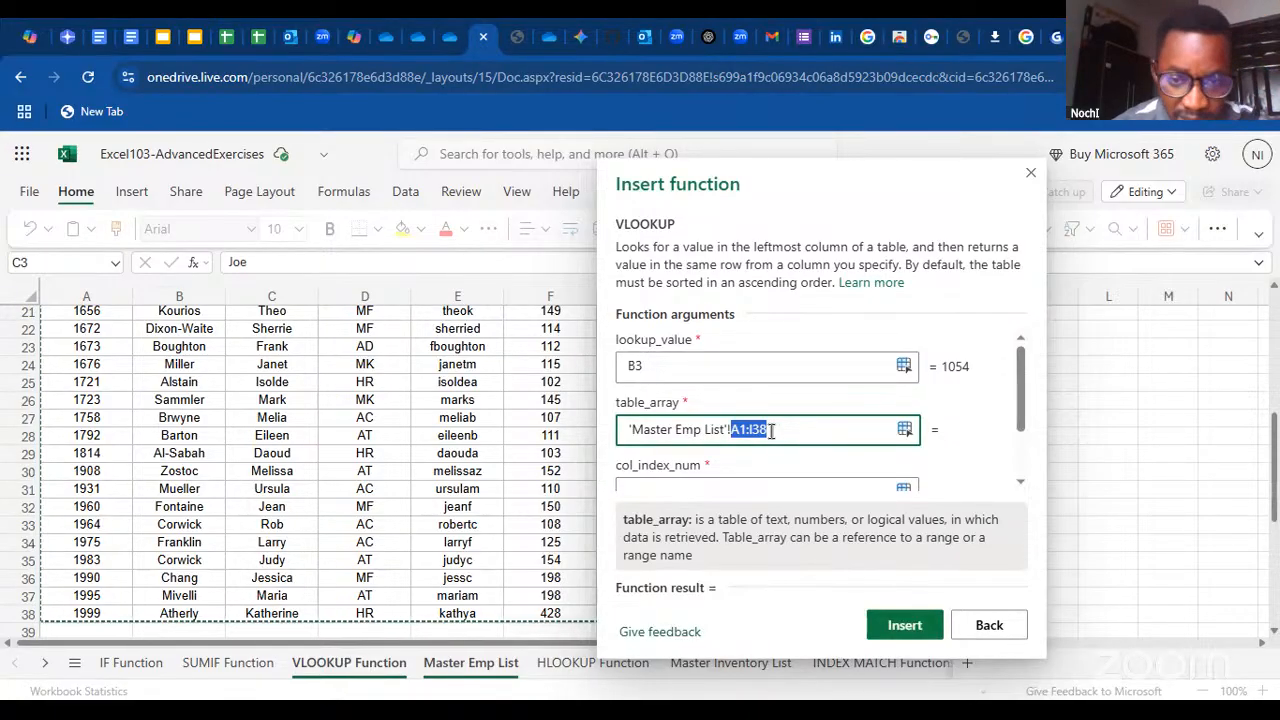
{"action": "left_click", "coordinate": [734, 430]}
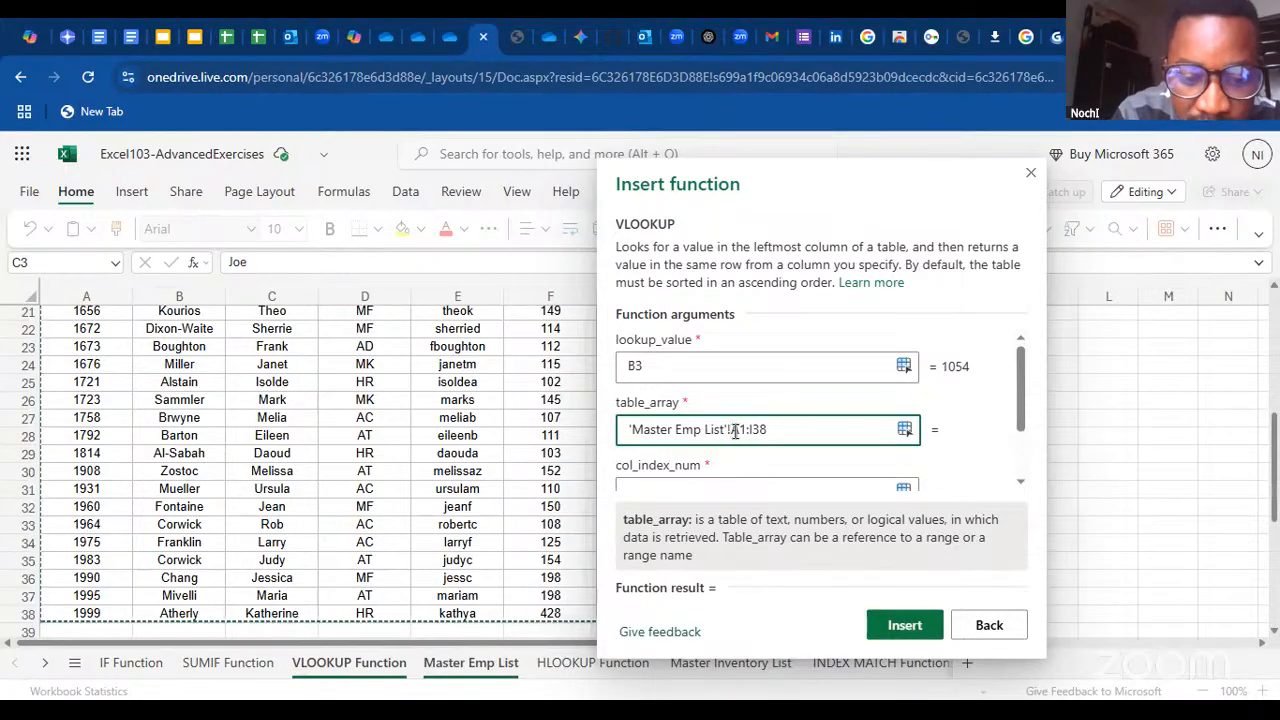
{"action": "type", "text": "$A"}
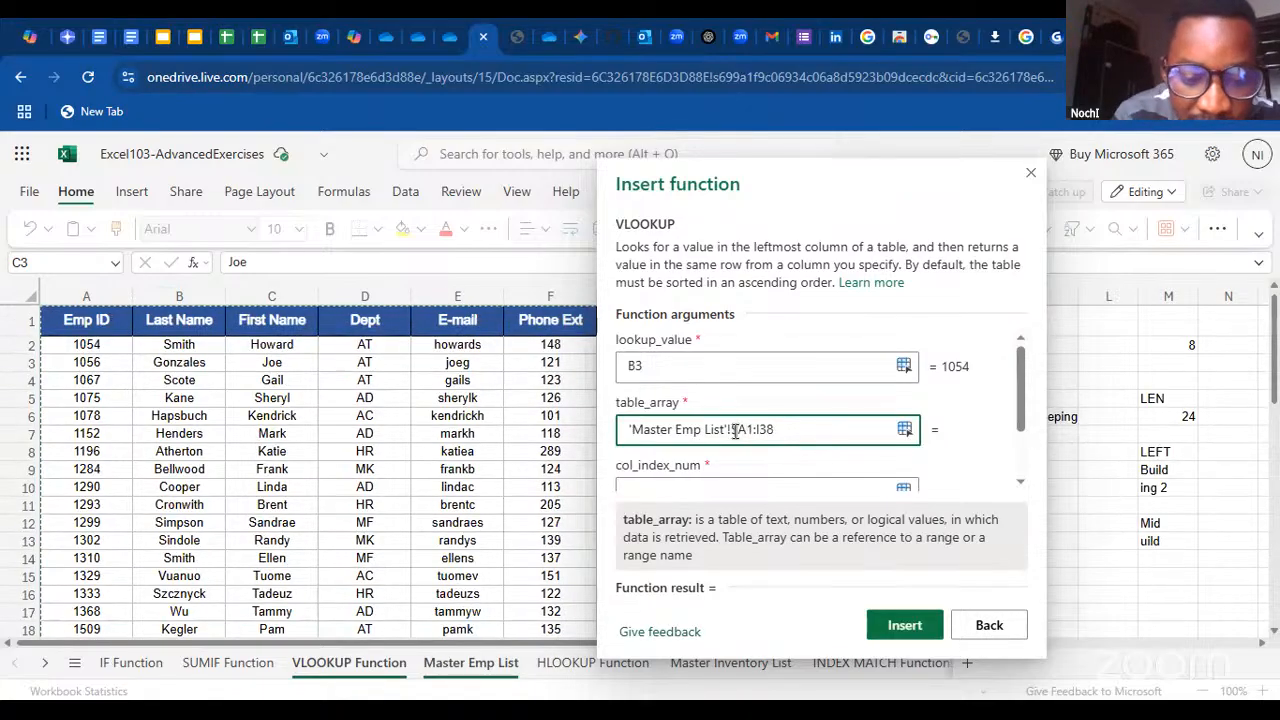
{"action": "type", "text": "$"}
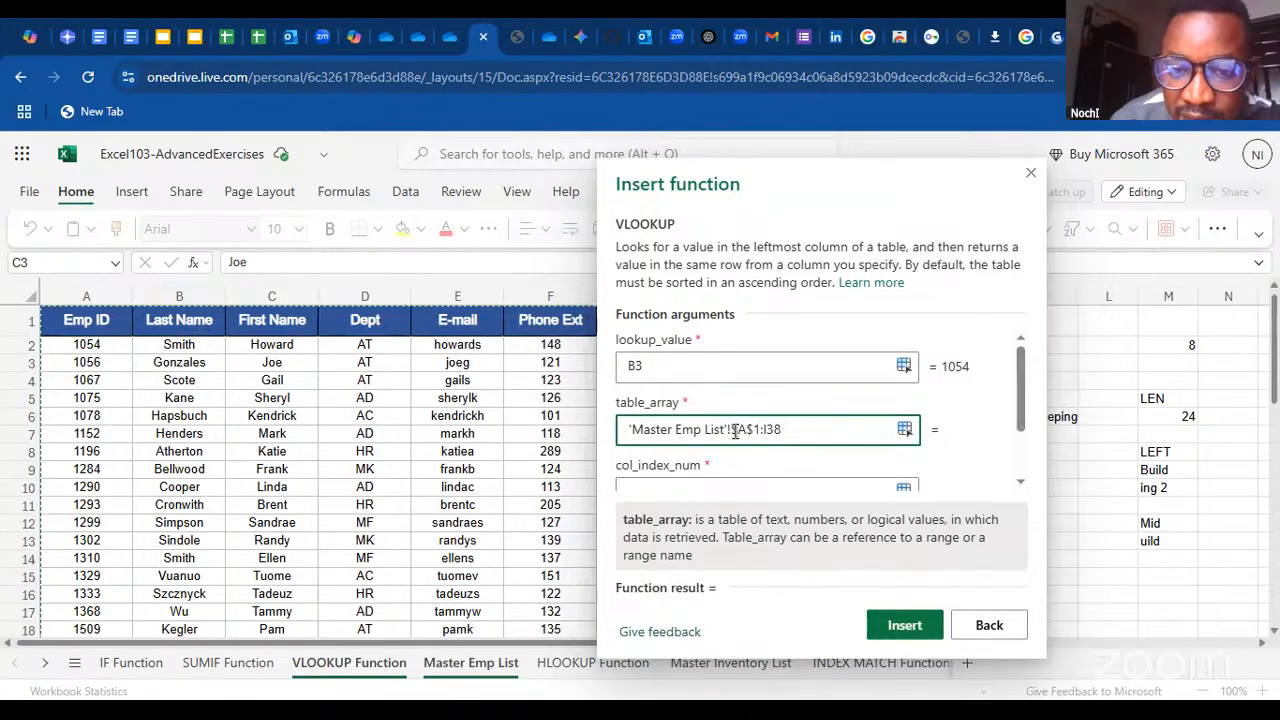
{"action": "type", "text": "$A"}
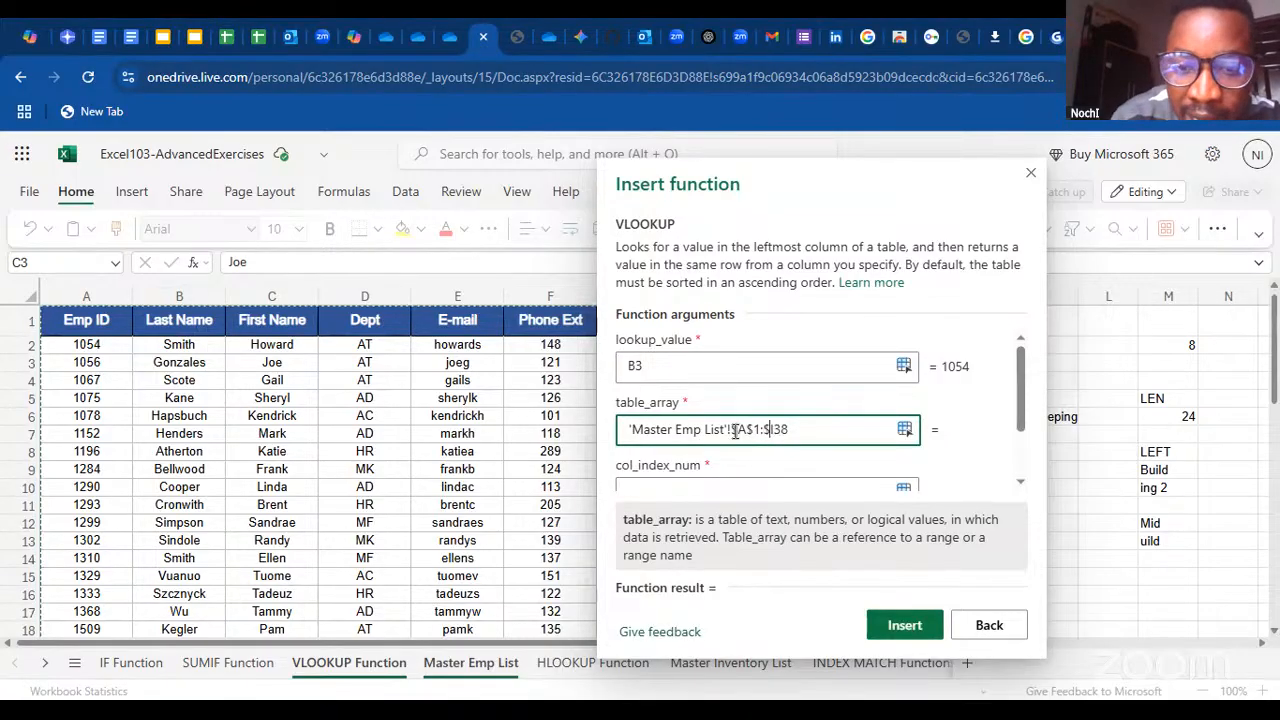
{"action": "type", "text": "$"}
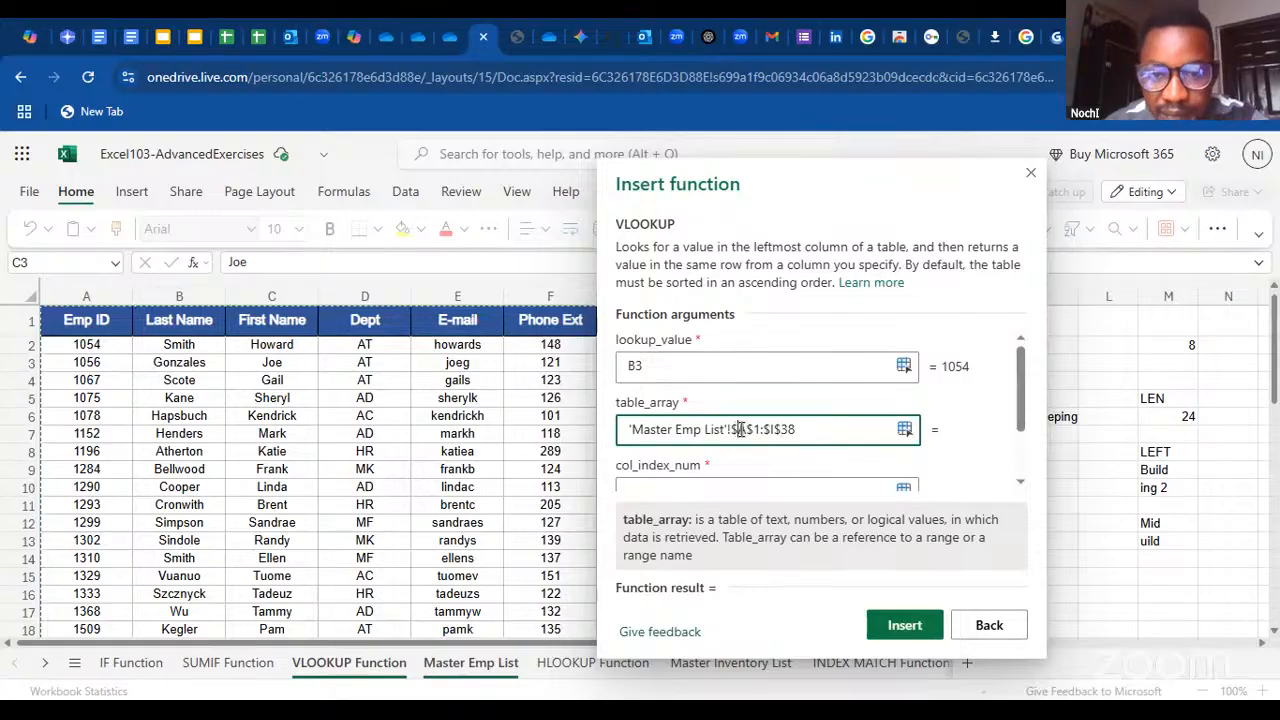
Remove all the dollar signs from the table_array range so that it reads A1:I38
{"action": "key", "text": "BackSpace"}
{"action": "key", "text": "Left"}
{"action": "key", "text": "BackSpace"}
{"action": "key", "text": "Left"}
{"action": "key", "text": "Left"}
{"action": "key", "text": "BackSpace"}
{"action": "key", "text": "Left"}
{"action": "key", "text": "BackSpace"}
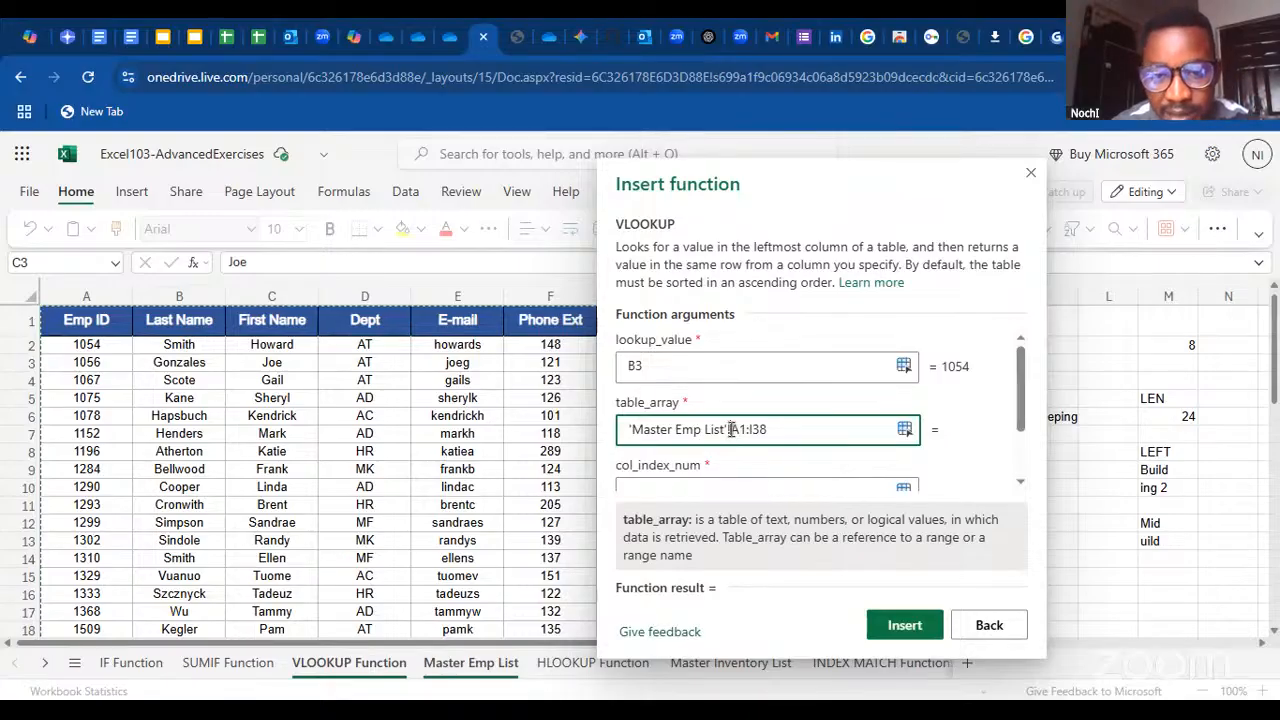
Convert the entire A1:I38 range in table_array to the absolute reference $A$1:$I$38 in one go
{"action": "left_click_drag", "start_coordinate": [731, 429], "coordinate": [775, 430]}
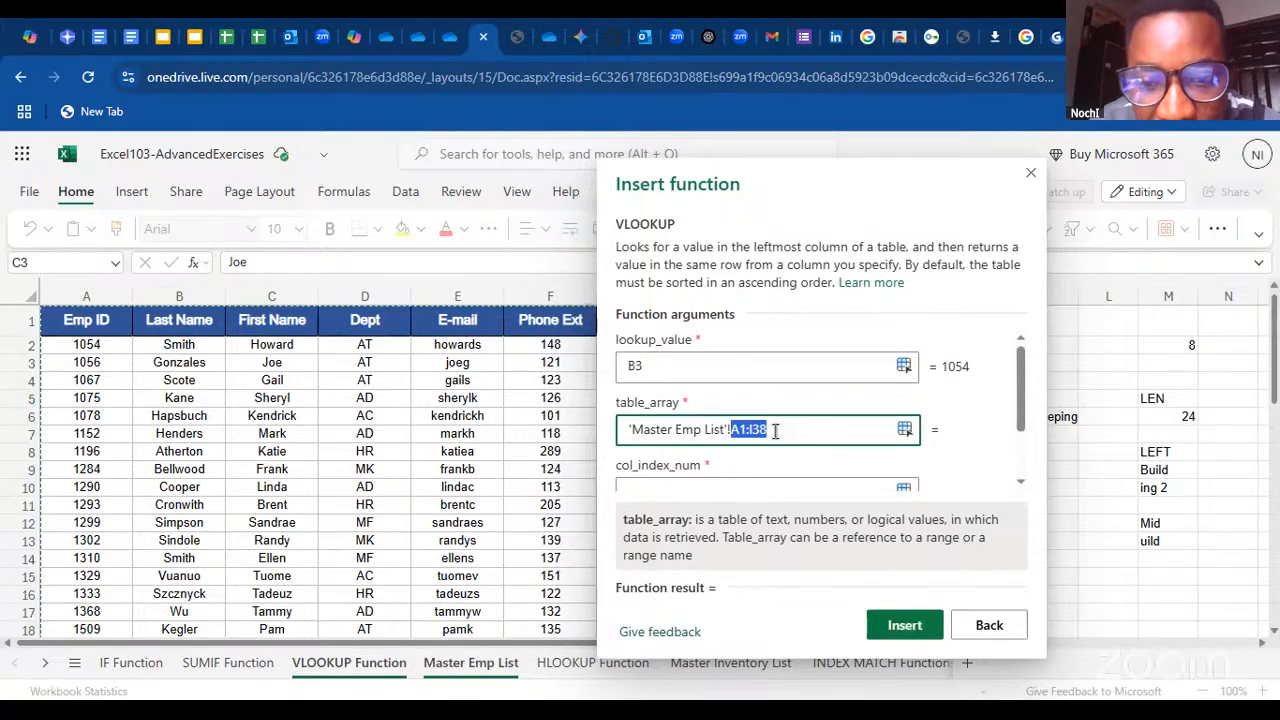
{"action": "key", "text": "F4"}
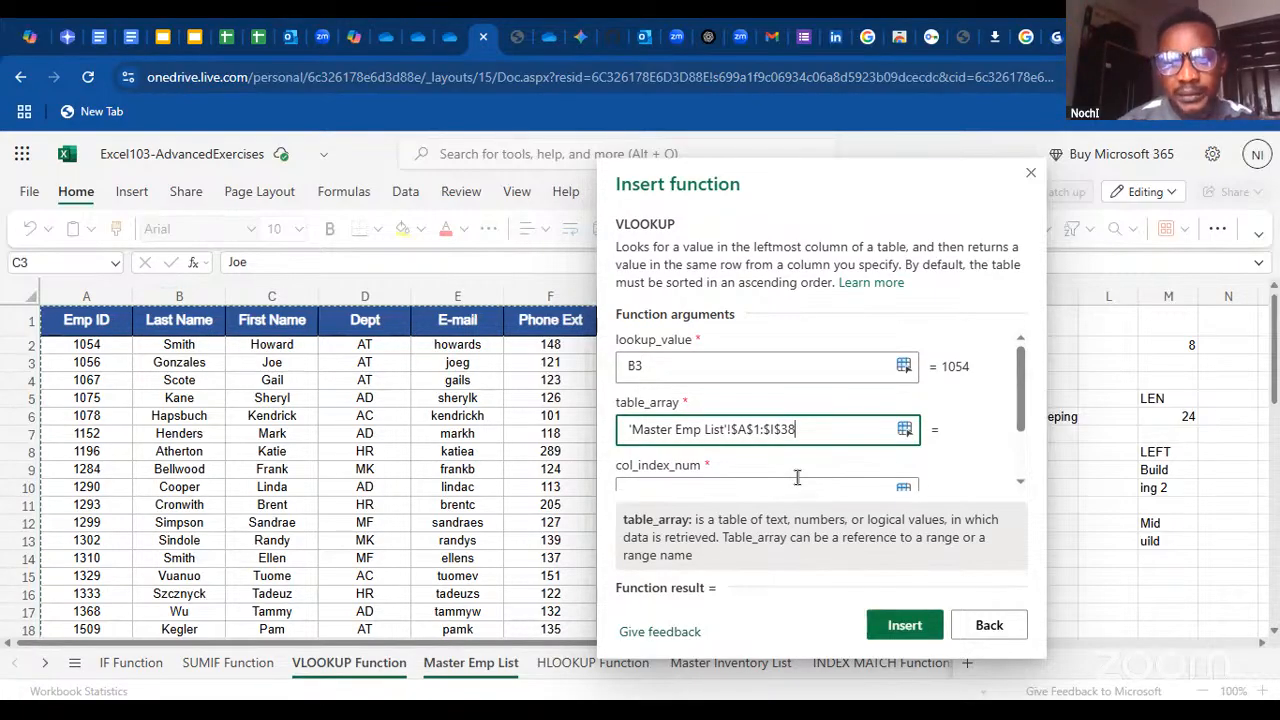
Check the First Name column's position on the Master Emp List sheet and set col_index_num to 3
{"action": "left_click_drag", "start_coordinate": [1020, 396], "coordinate": [1021, 447]}
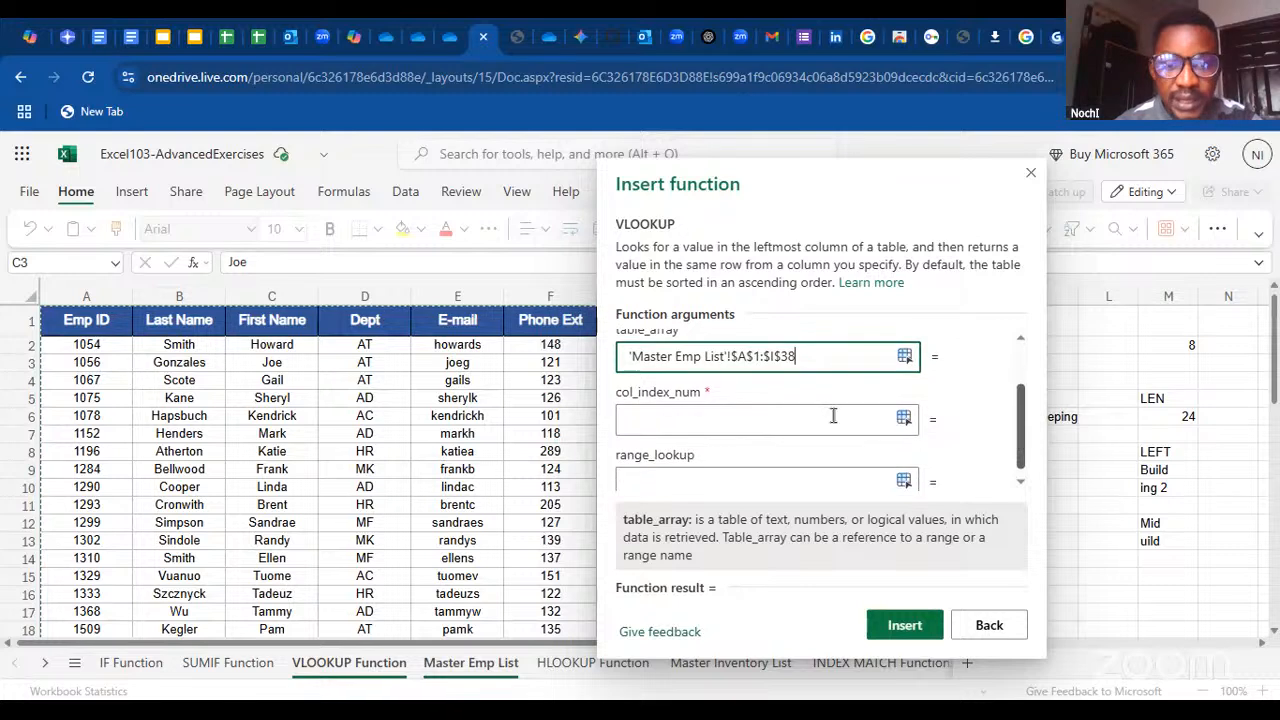
{"action": "left_click", "coordinate": [715, 421]}
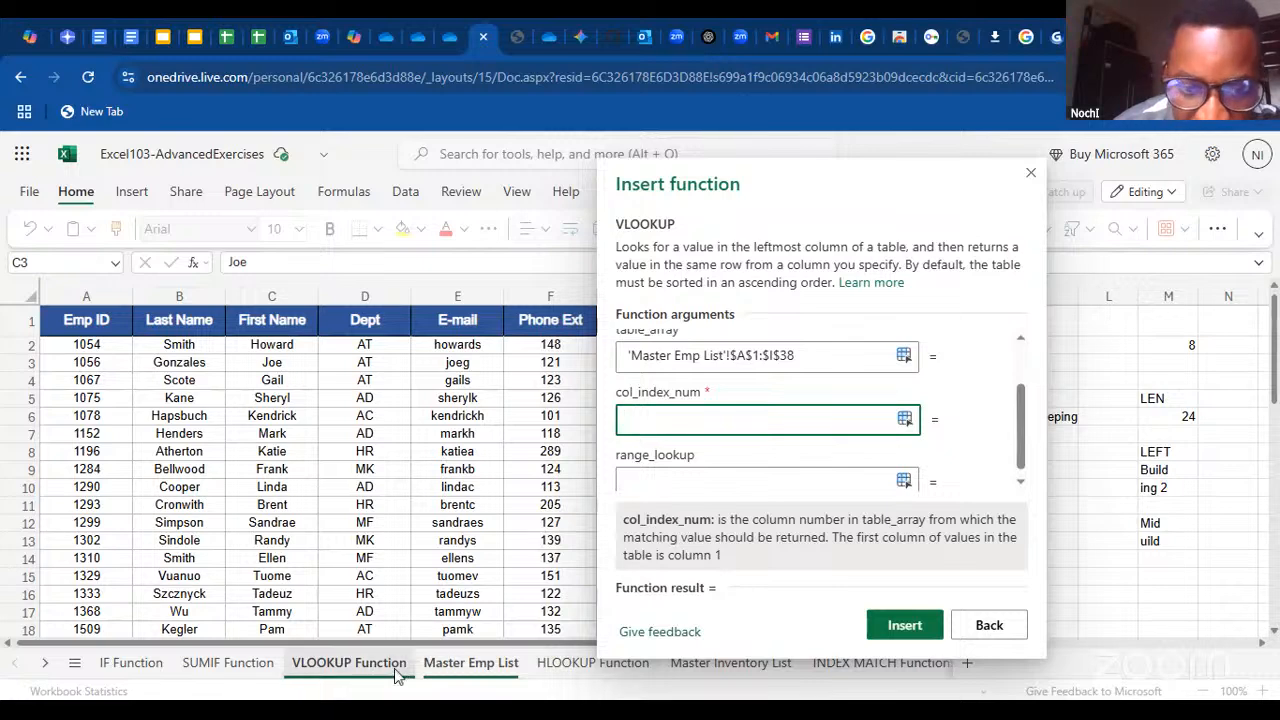
{"action": "left_click", "coordinate": [349, 663]}
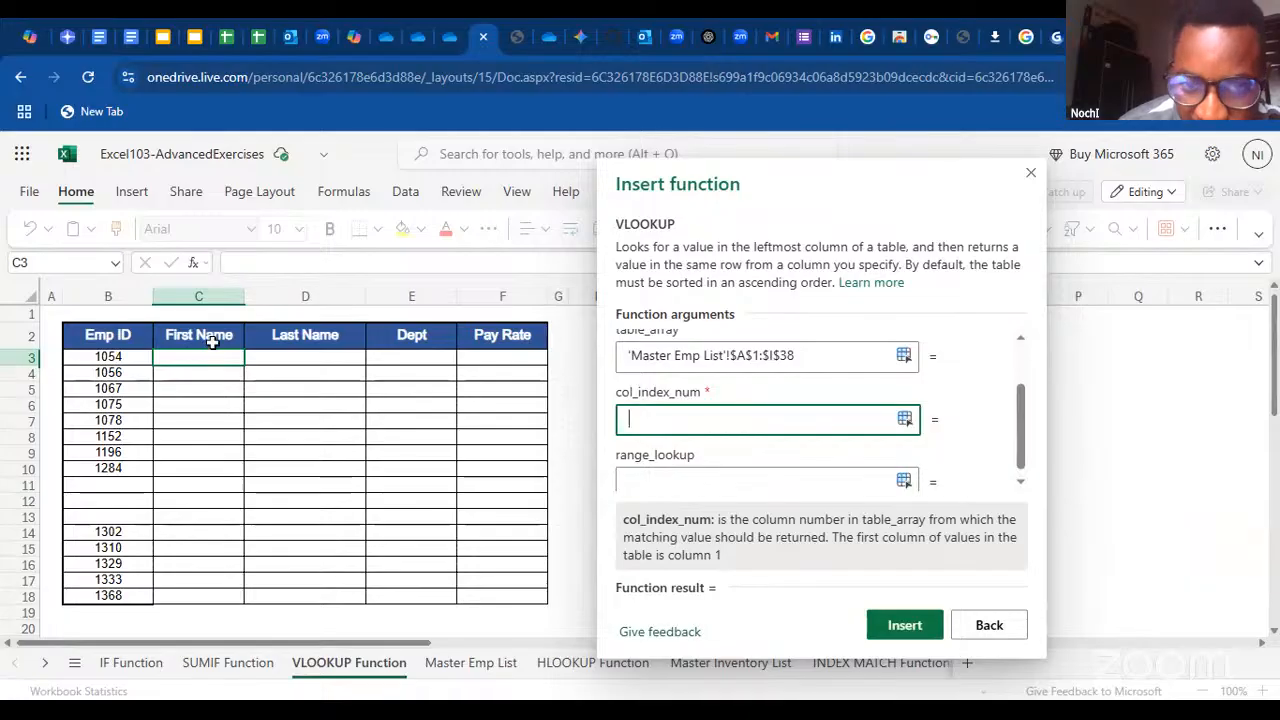
{"action": "left_click", "coordinate": [470, 665]}
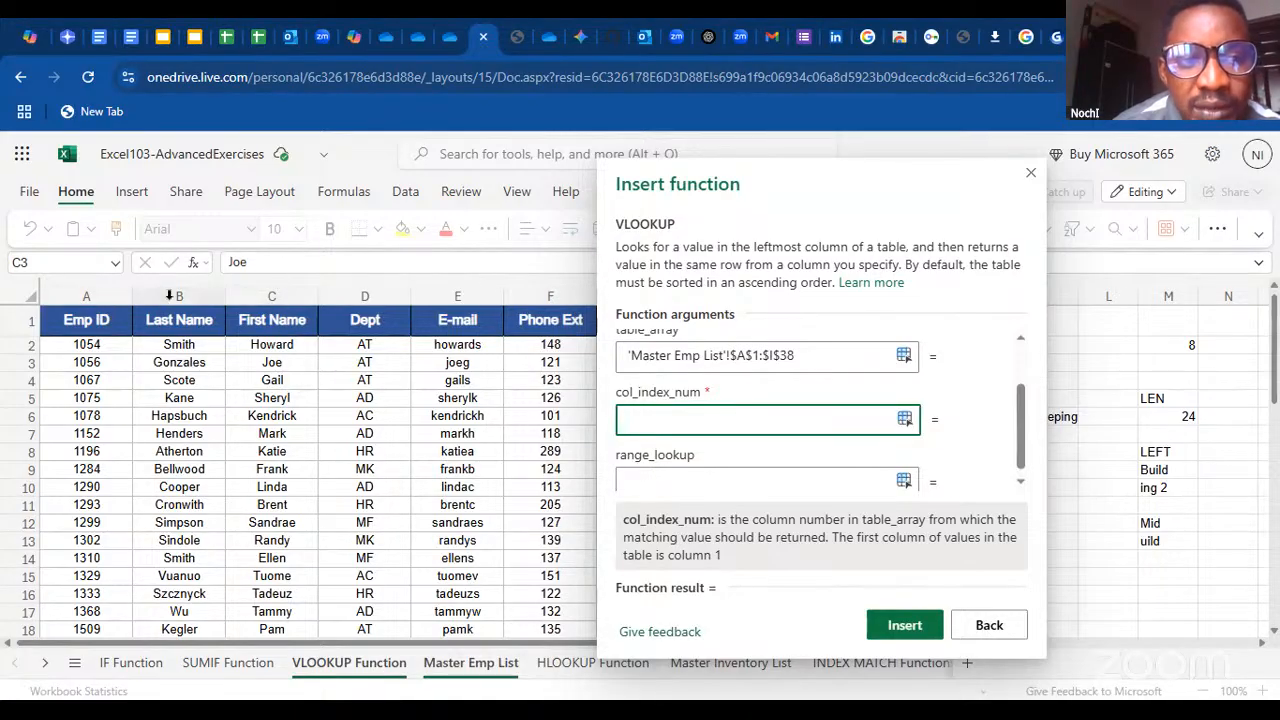
{"action": "type", "text": "3"}
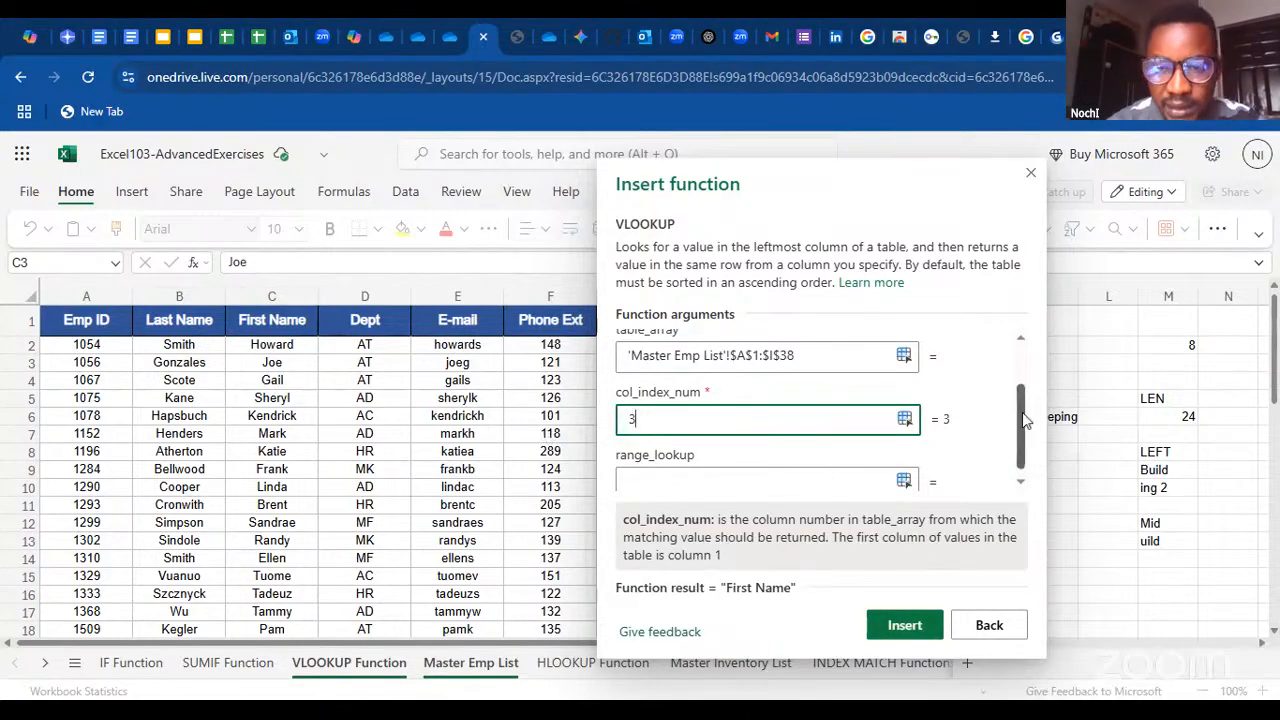
{"action": "scroll", "coordinate": [1024, 420], "scroll_direction": "down", "scroll_amount": 1}
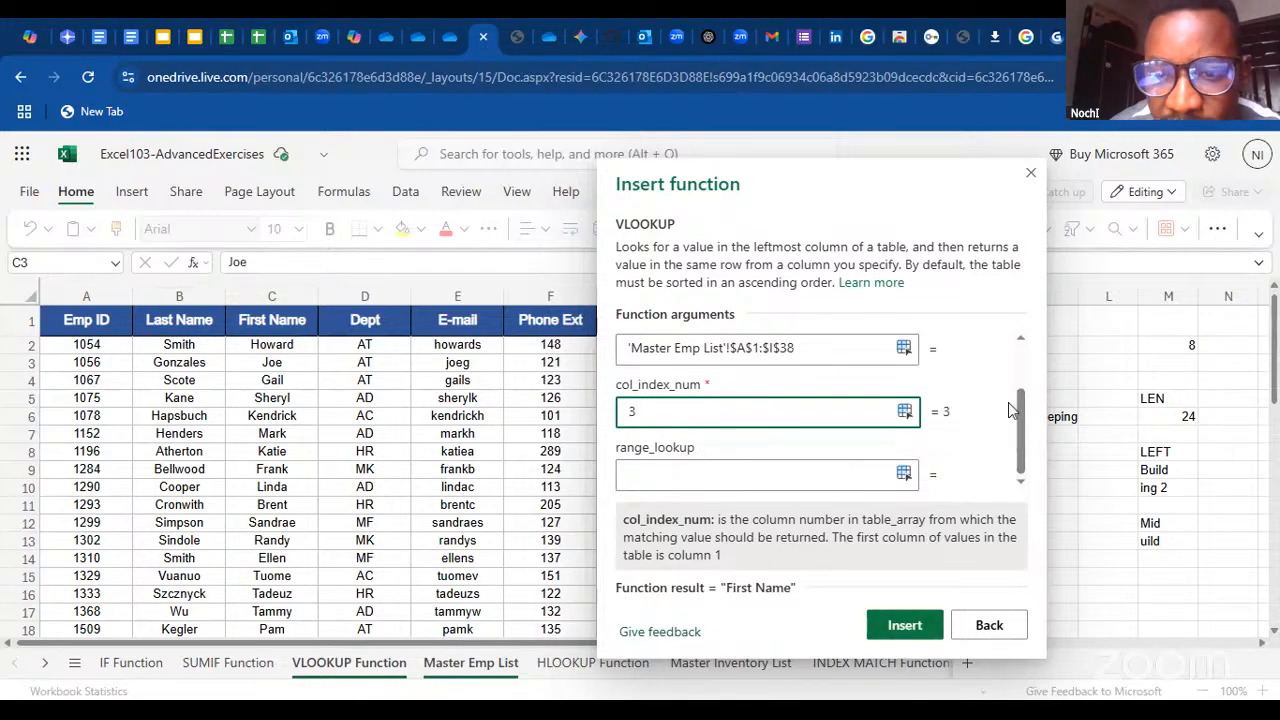
{"action": "left_click_drag", "start_coordinate": [1022, 418], "coordinate": [1014, 332]}
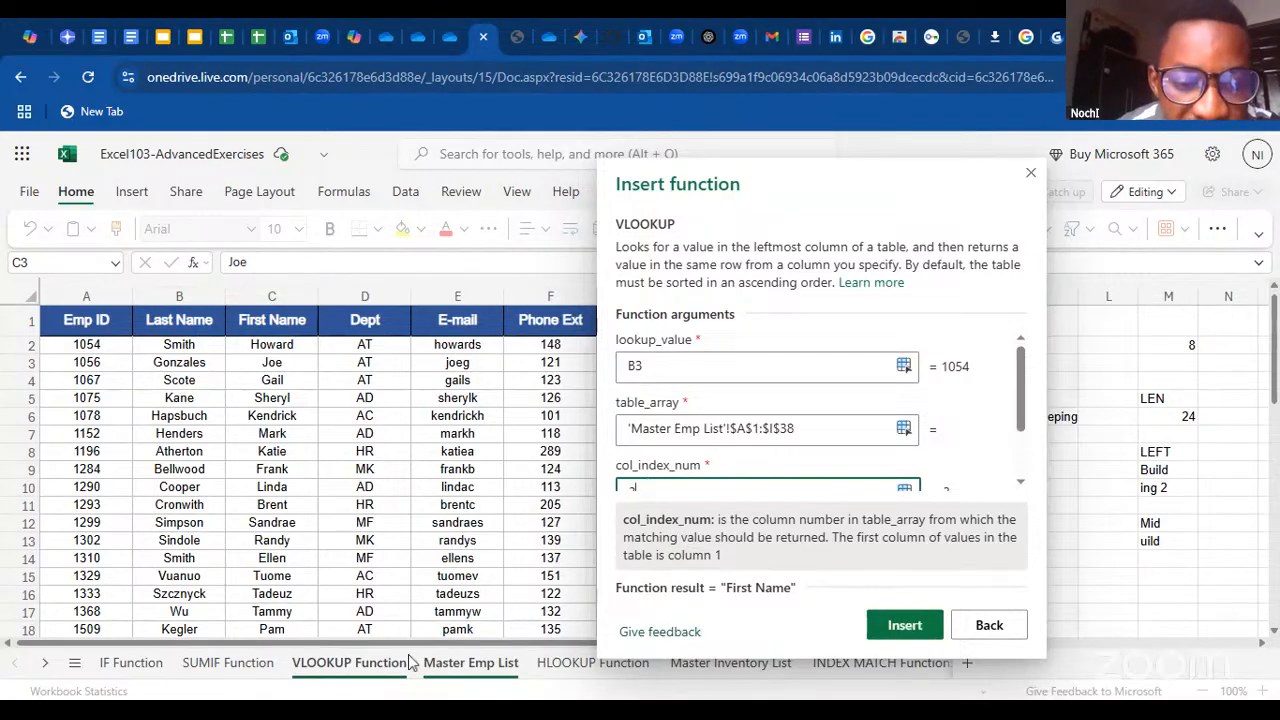
Compare the VLOOKUP Function and Master Emp List sheets, set range_lookup to false and insert the VLOOKUP into C3
{"action": "left_click", "coordinate": [355, 674]}
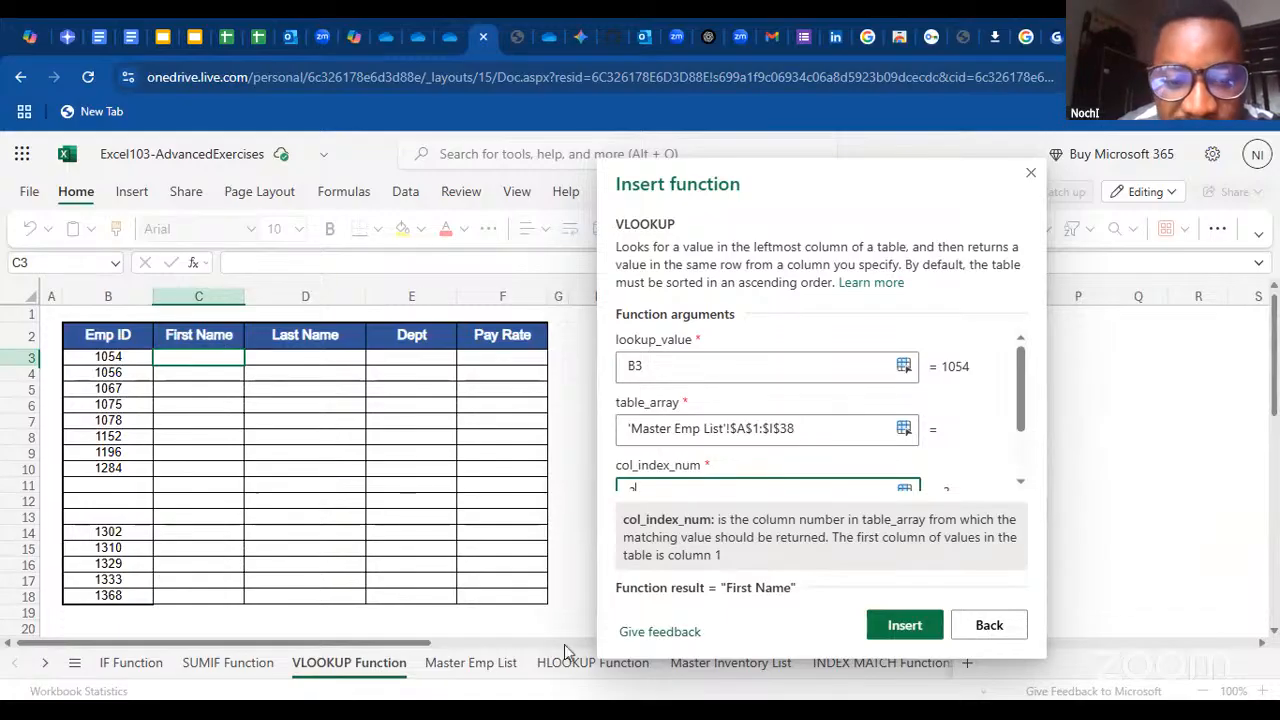
{"action": "left_click", "coordinate": [480, 663]}
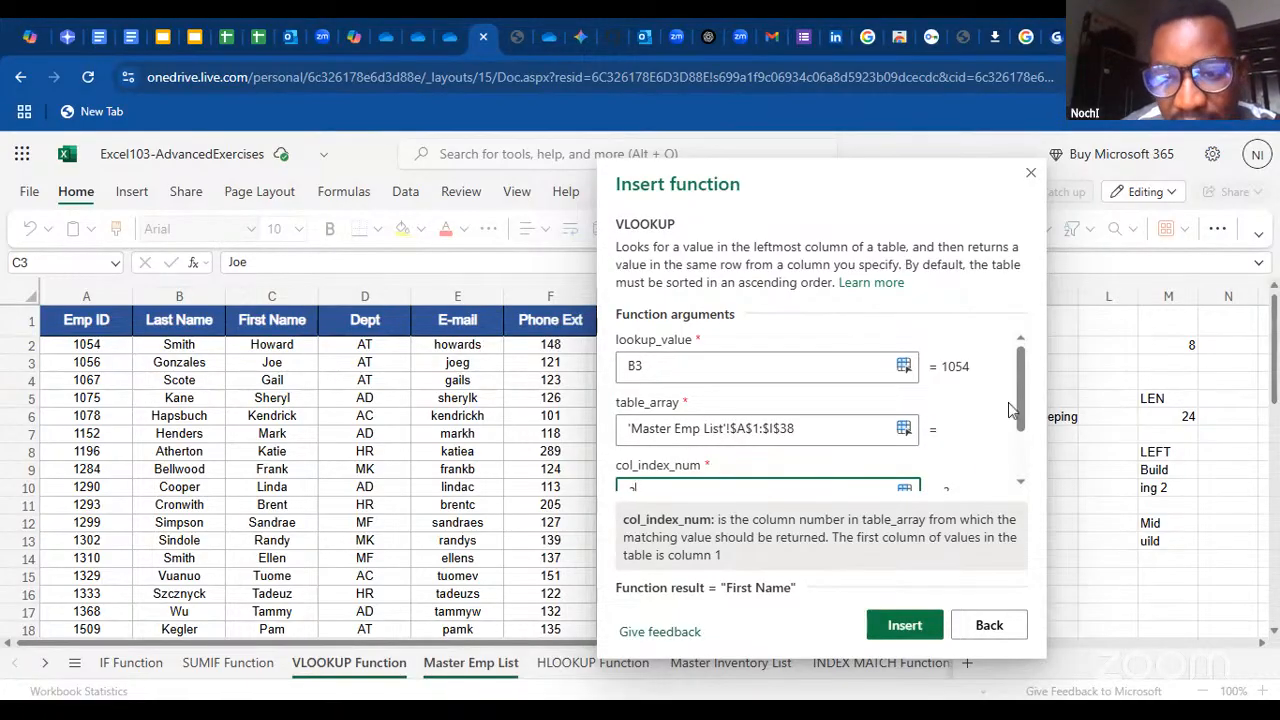
{"action": "scroll", "coordinate": [1020, 430], "scroll_direction": "down", "scroll_amount": 2}
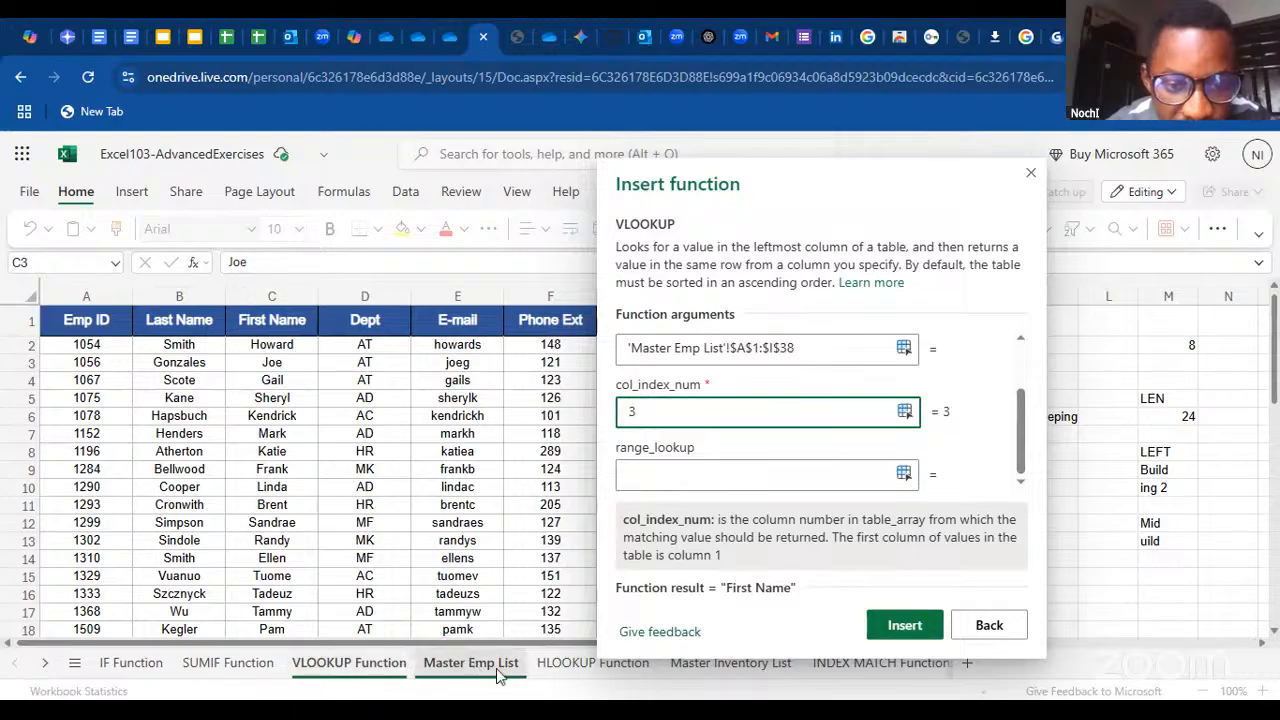
{"action": "left_click", "coordinate": [333, 668]}
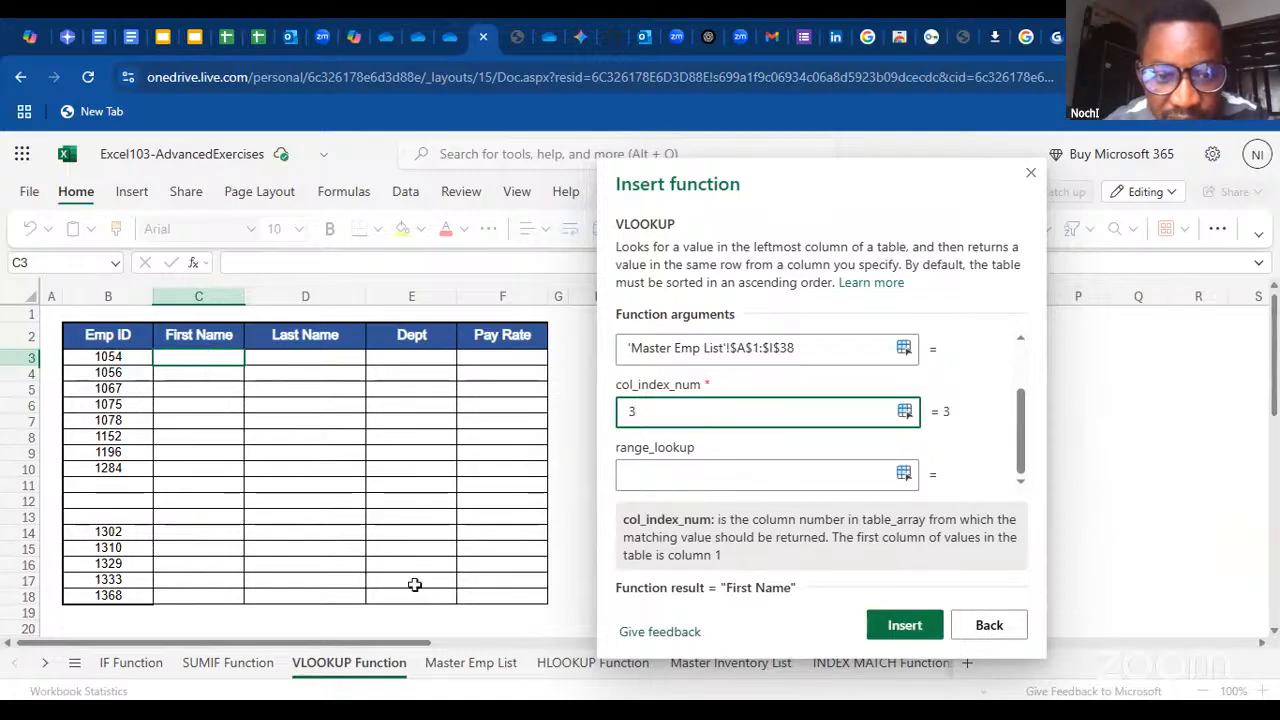
{"action": "left_click", "coordinate": [474, 668]}
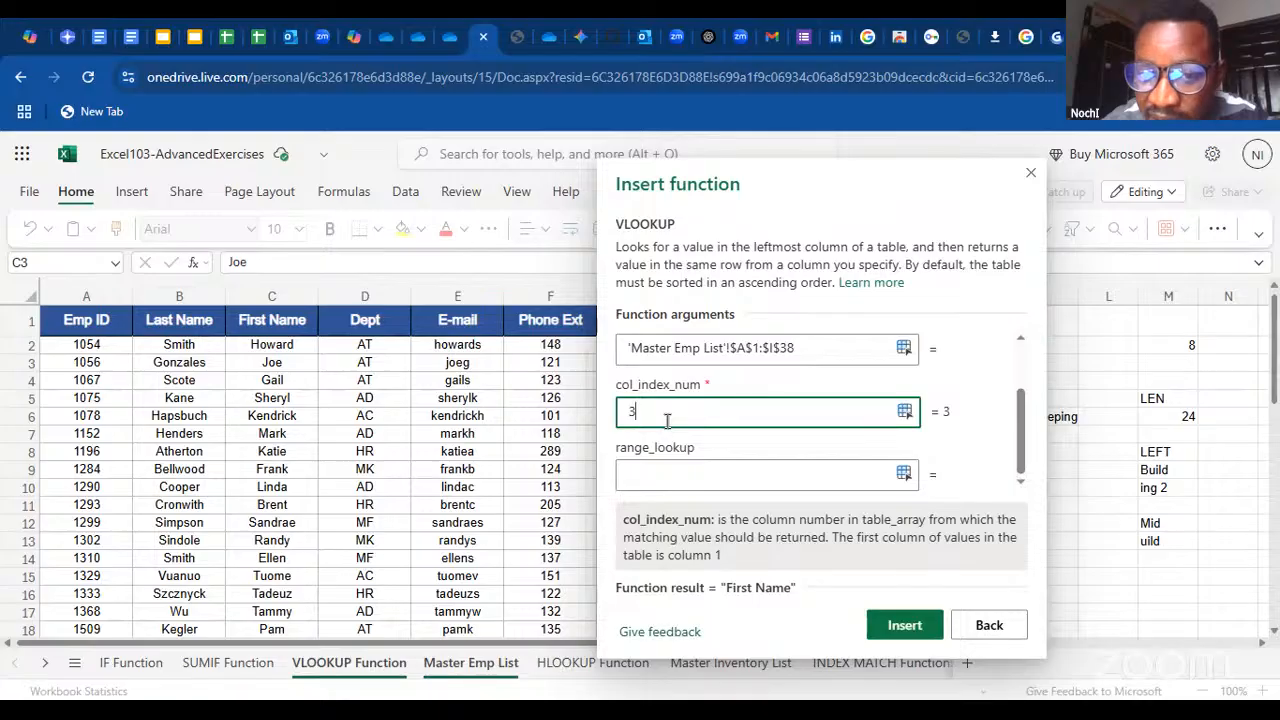
{"action": "left_click", "coordinate": [739, 471]}
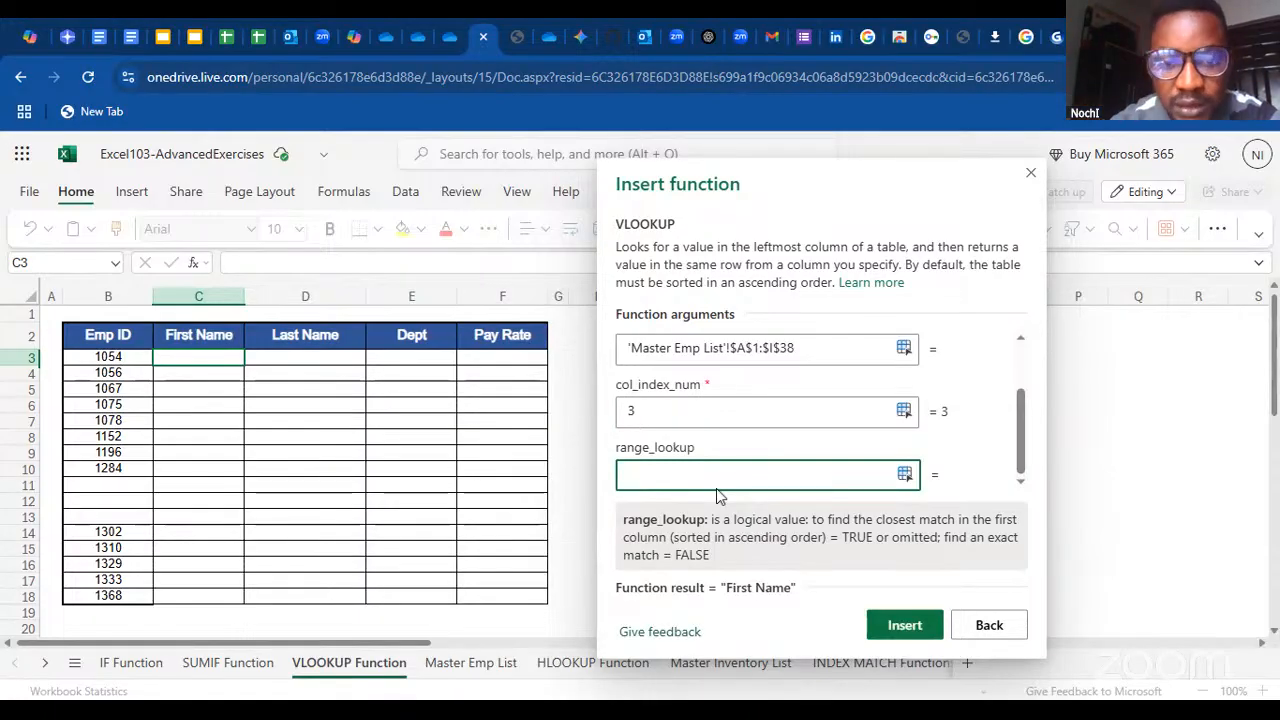
{"action": "left_click_drag", "start_coordinate": [1020, 376], "coordinate": [1022, 340]}
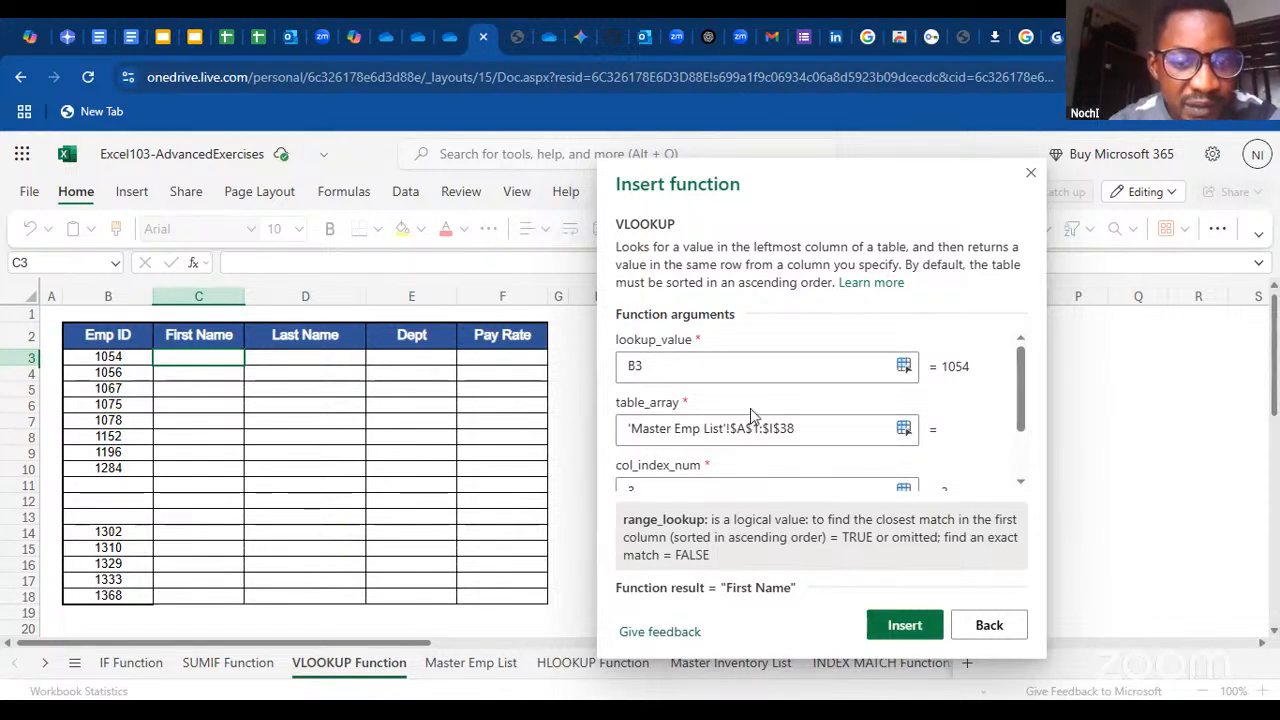
{"action": "left_click_drag", "start_coordinate": [1022, 364], "coordinate": [1022, 478]}
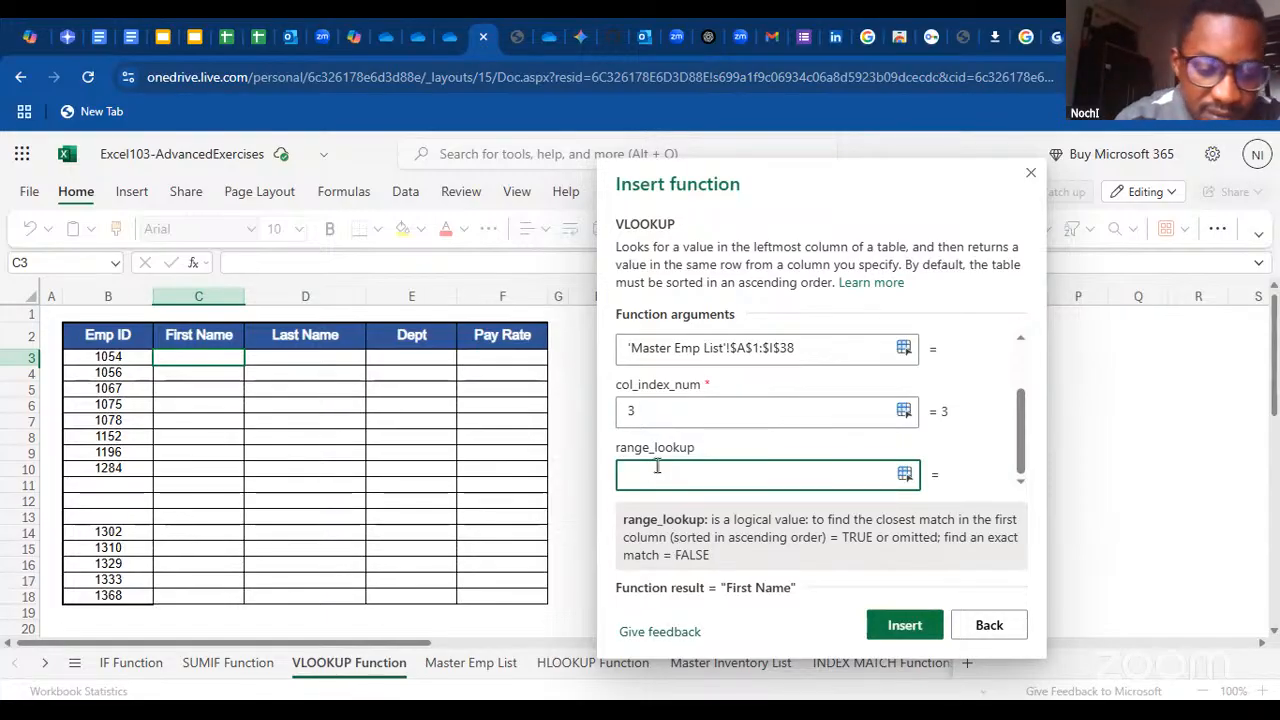
{"action": "type", "text": "false"}
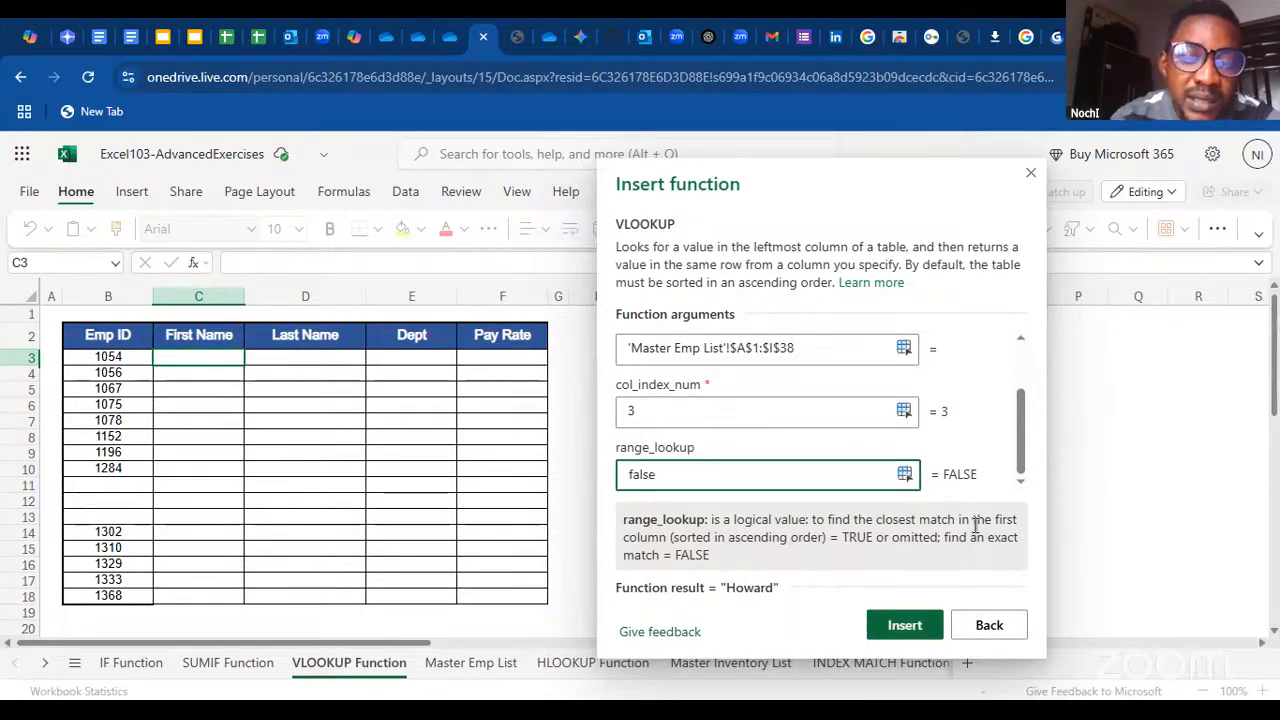
{"action": "key", "text": "Return"}
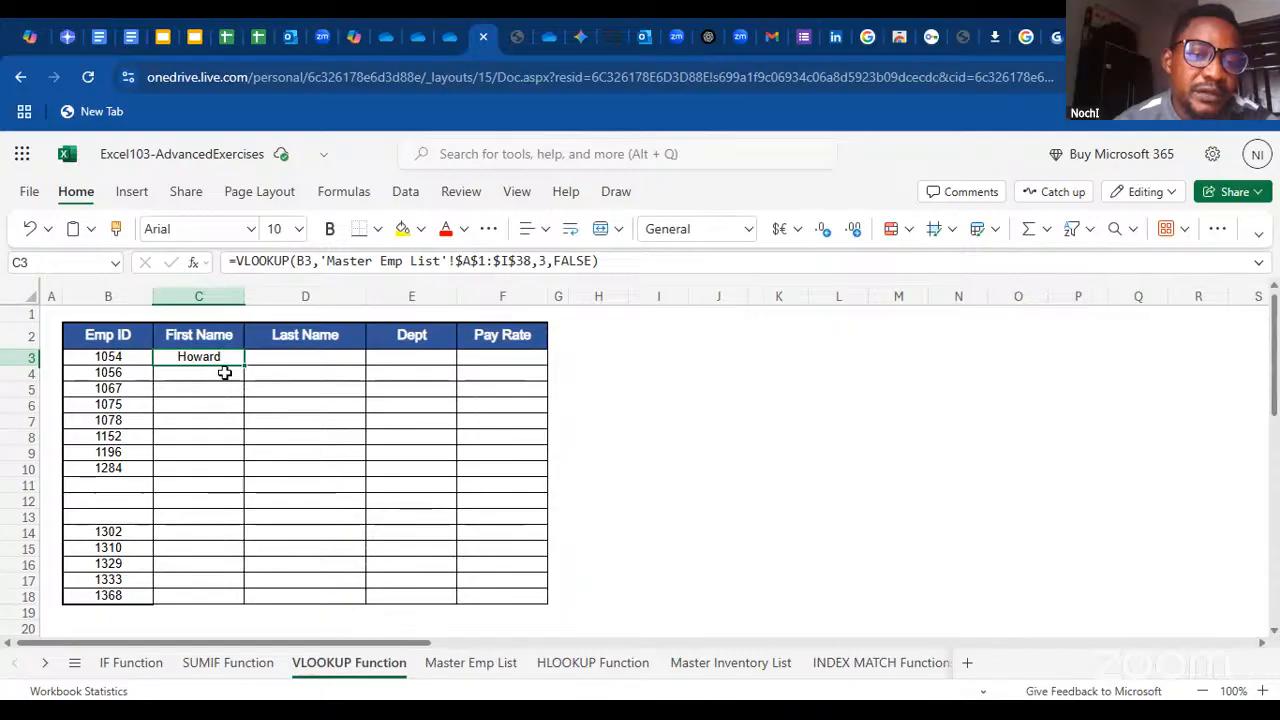
Check the first name returned in C3 against the Master Emp List and copy the formula across to D3
{"action": "left_click", "coordinate": [468, 662]}
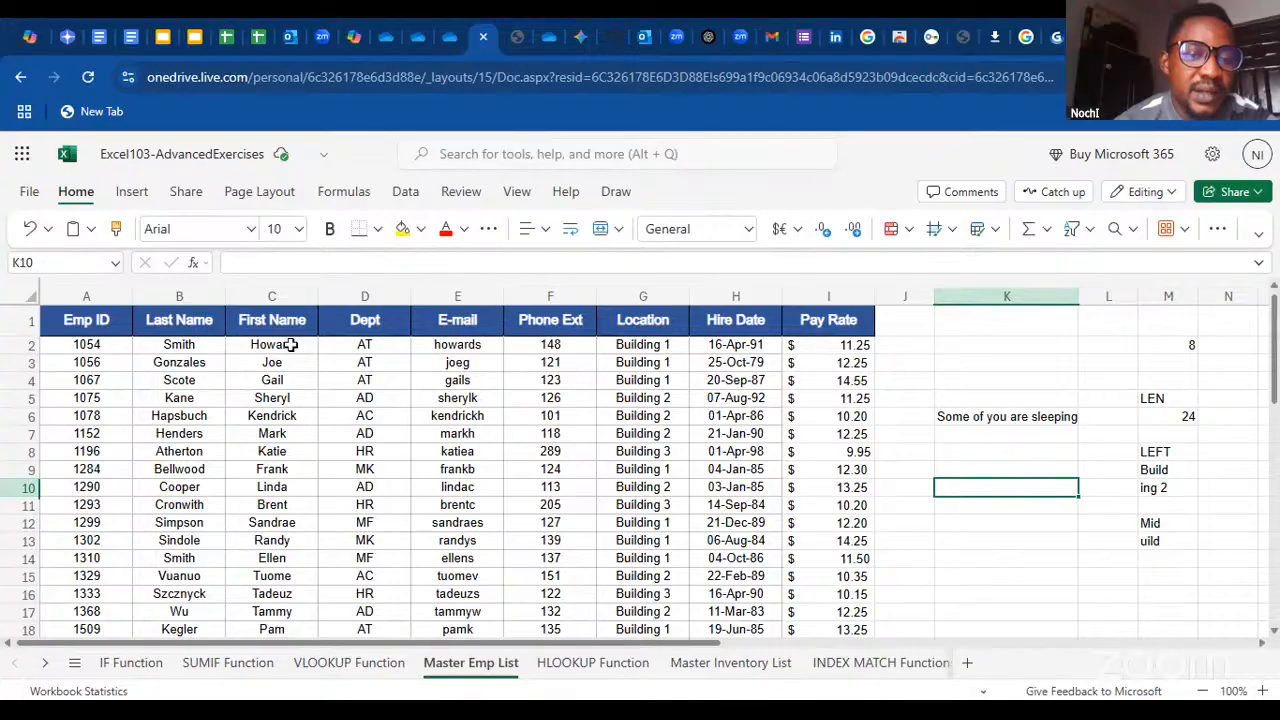
{"action": "left_click", "coordinate": [371, 662]}
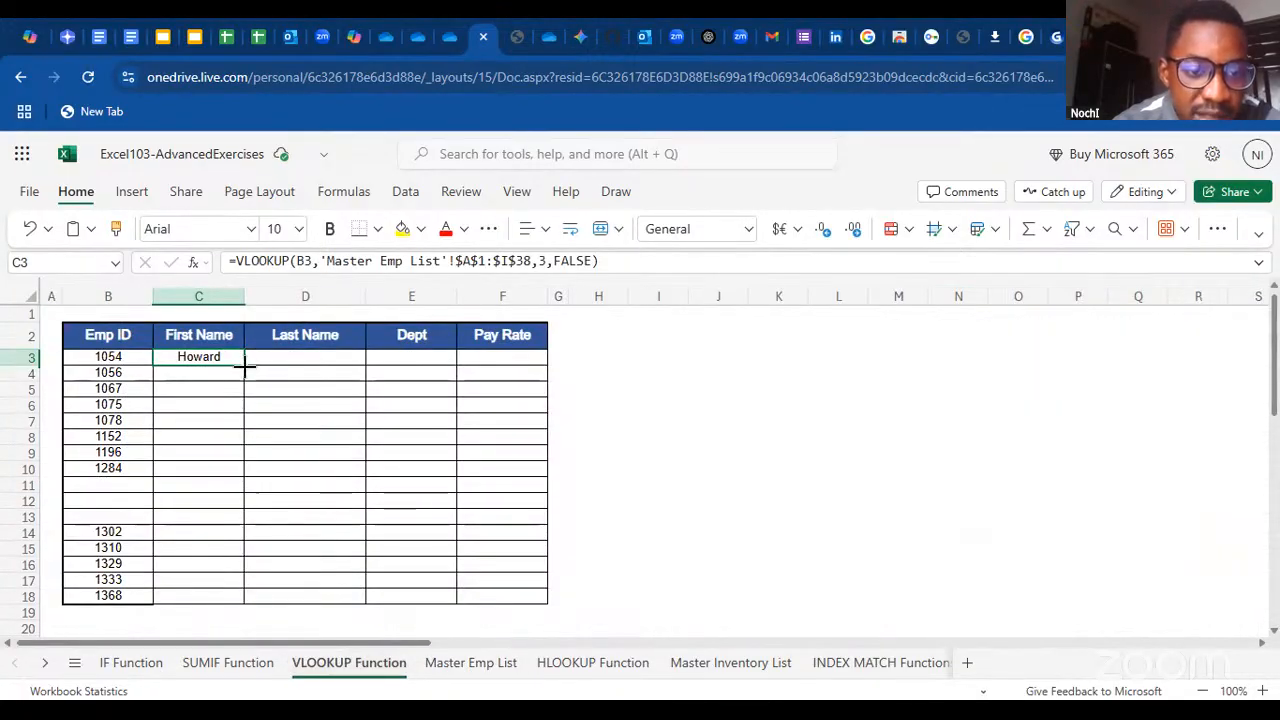
{"action": "left_click_drag", "start_coordinate": [244, 366], "coordinate": [310, 362]}
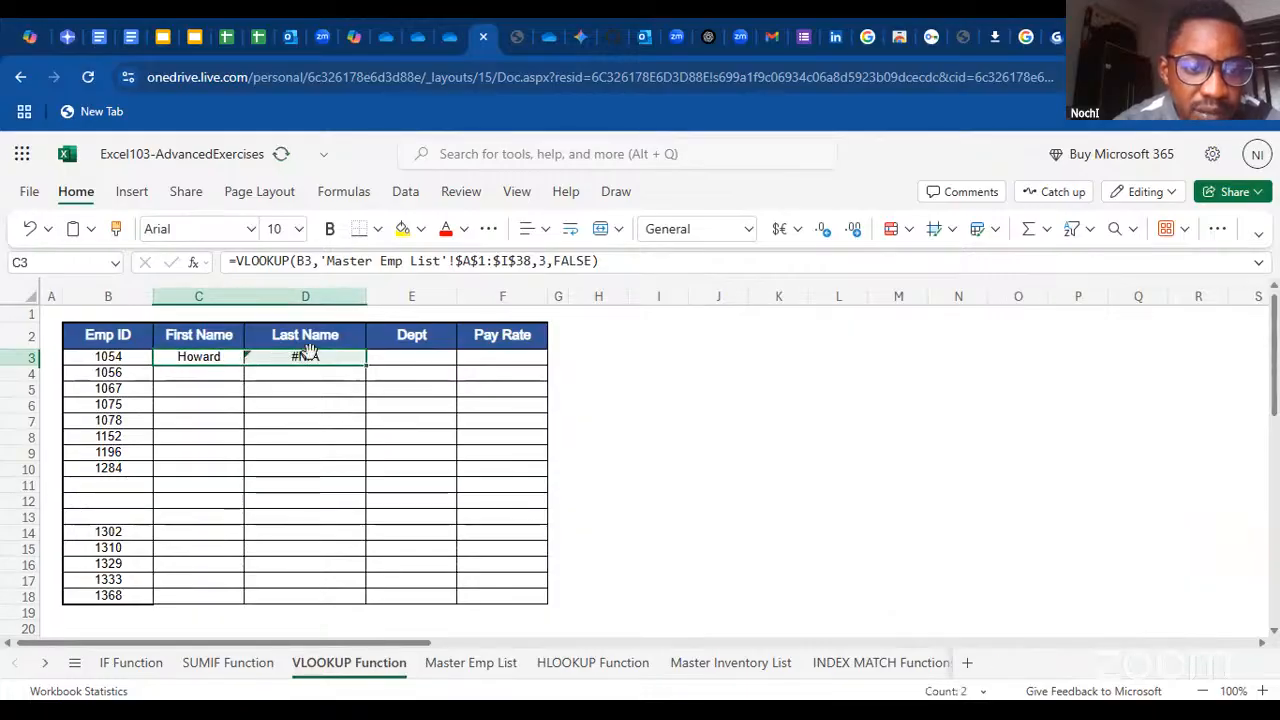
Fill the C3 VLOOKUP formula down the First Name column through C18
{"action": "left_click", "coordinate": [213, 368]}
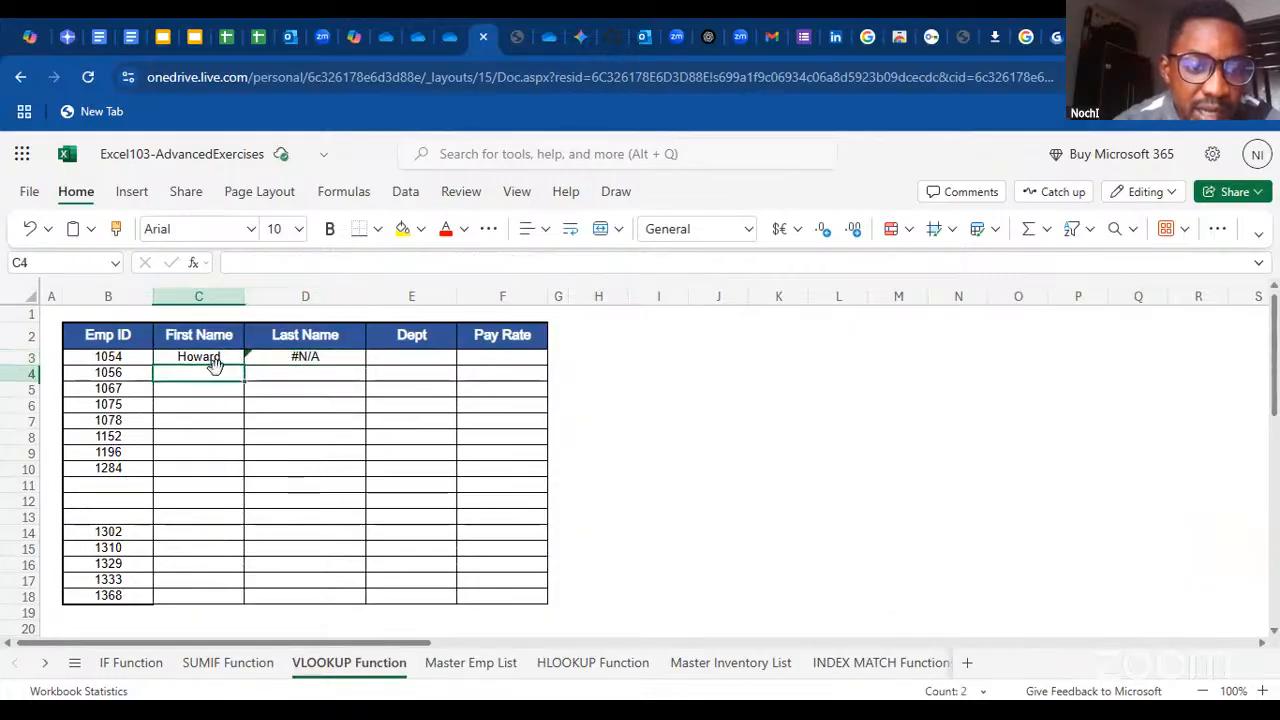
{"action": "left_click", "coordinate": [236, 358]}
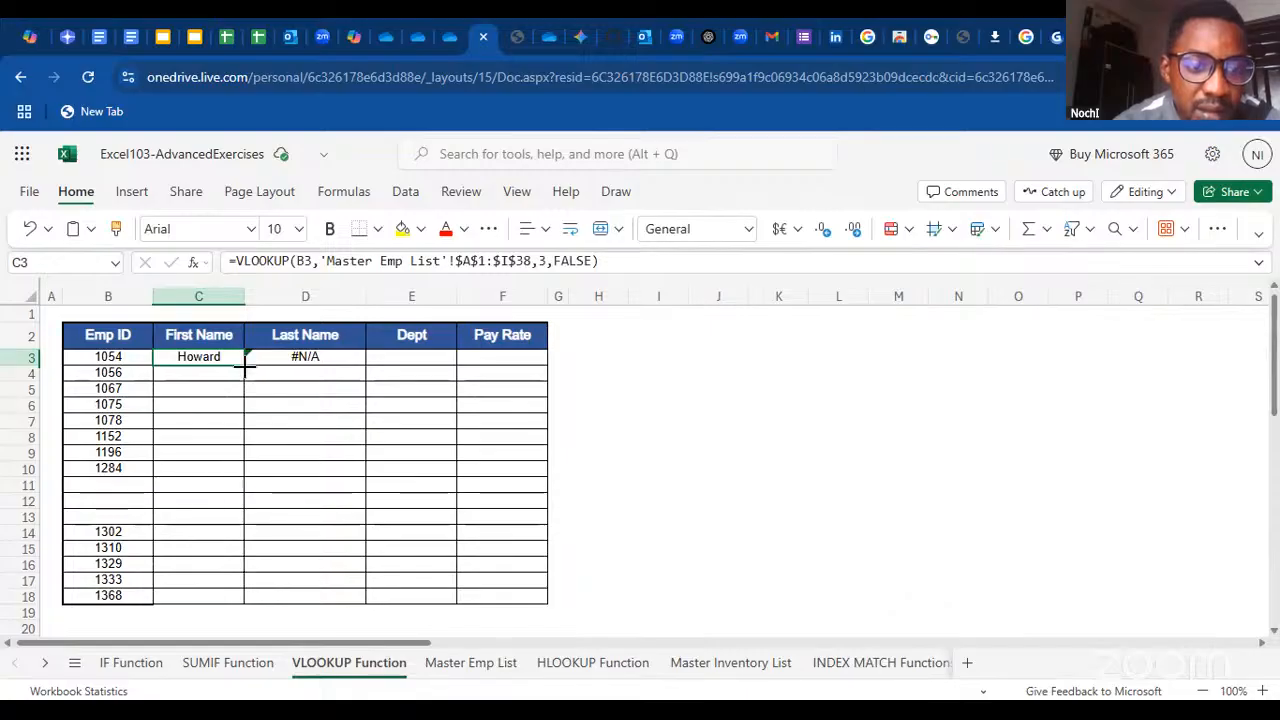
{"action": "left_click_drag", "start_coordinate": [245, 367], "coordinate": [245, 472]}
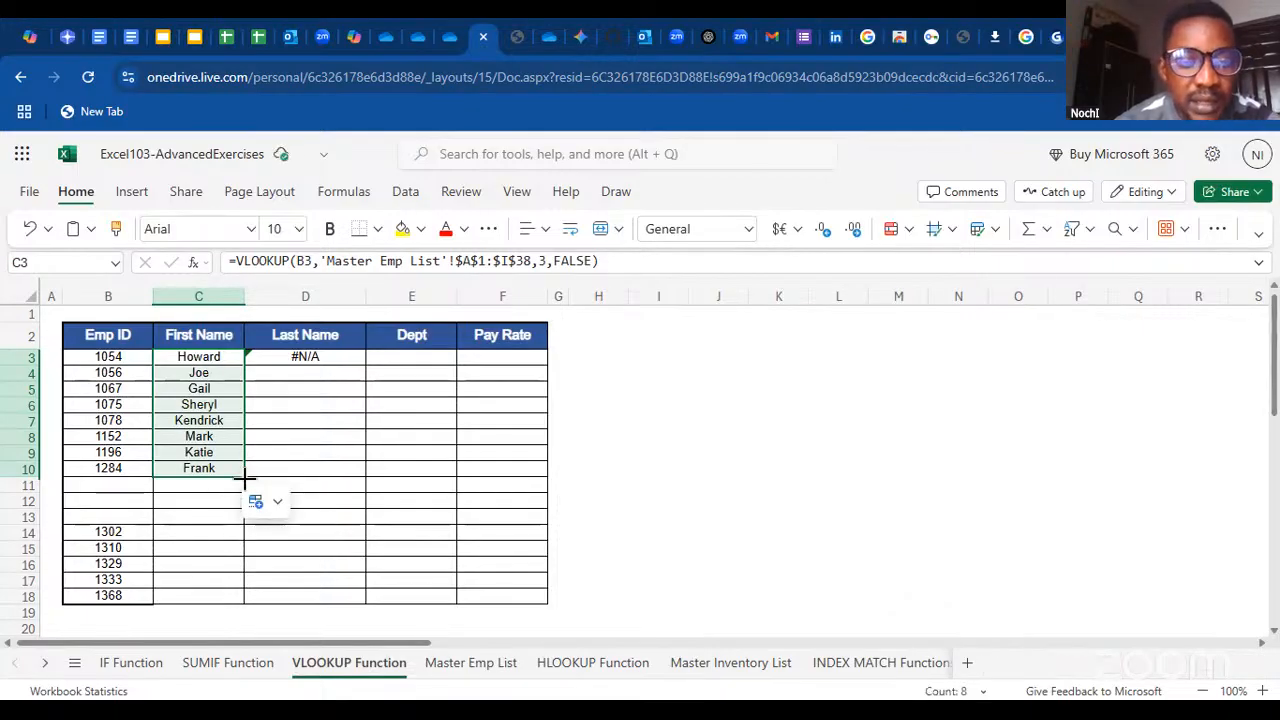
{"action": "left_click_drag", "start_coordinate": [245, 478], "coordinate": [247, 597]}
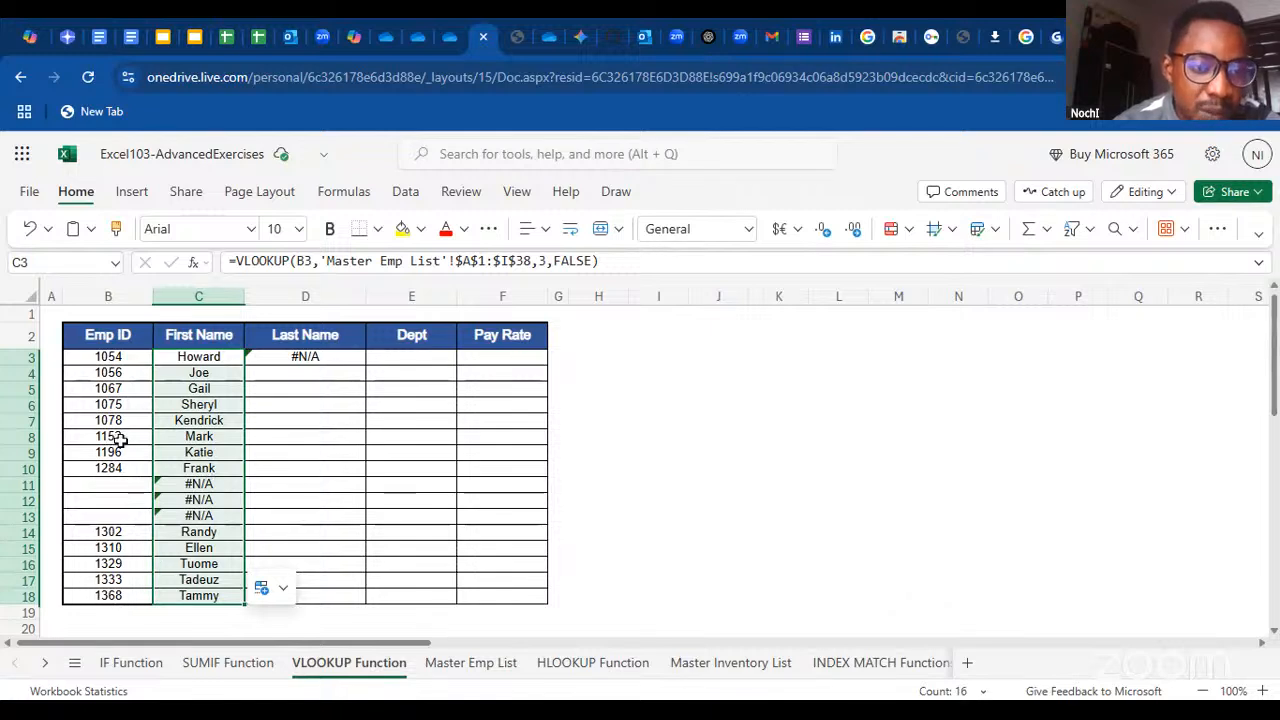
Examine the employee records on the Master Emp List sheet and compare them with the first names on the VLOOKUP Function sheet
{"action": "left_click", "coordinate": [456, 662]}
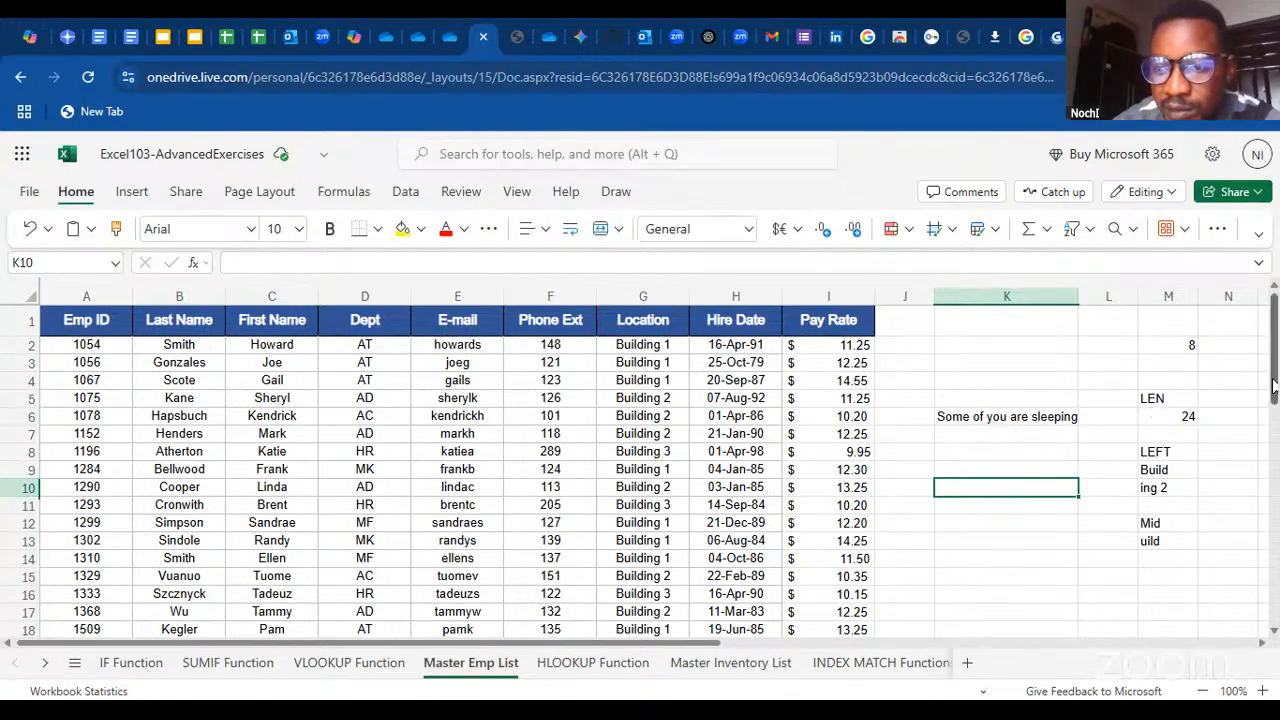
{"action": "left_click", "coordinate": [1274, 634]}
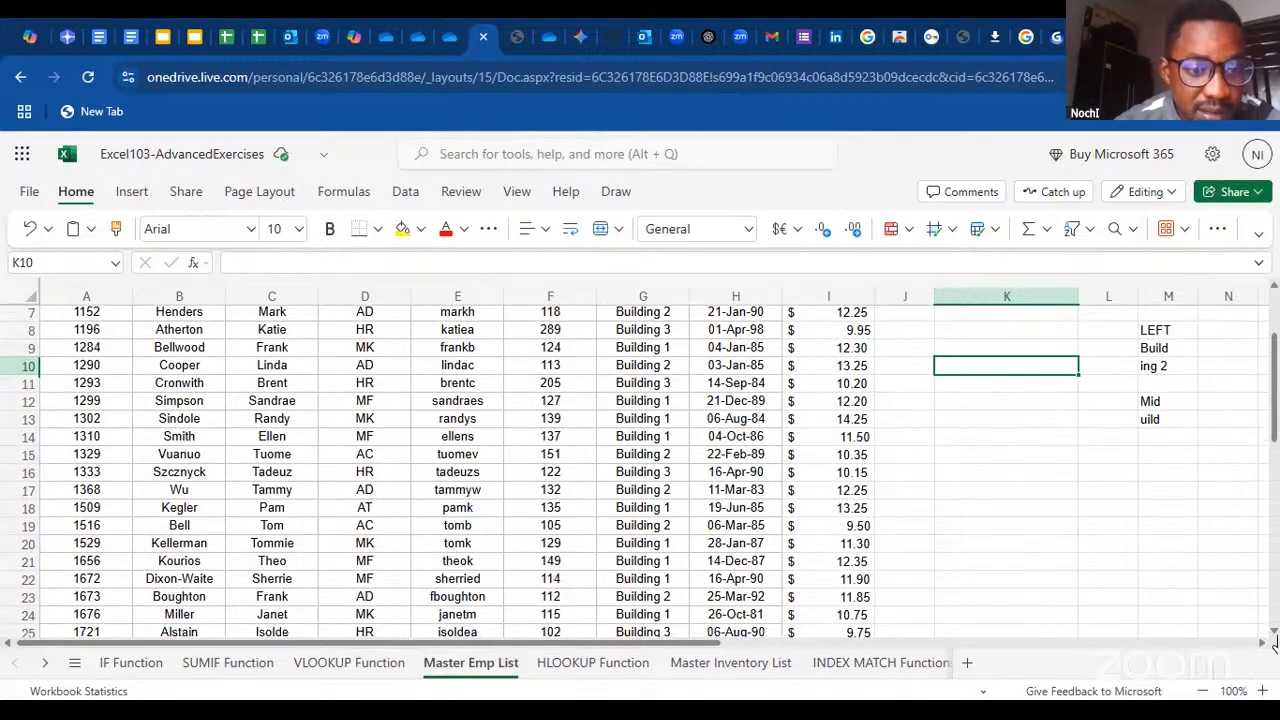
{"action": "scroll", "coordinate": [1274, 640], "scroll_direction": "down", "scroll_amount": 4}
{"action": "scroll", "coordinate": [1274, 640], "scroll_direction": "down", "scroll_amount": 3}
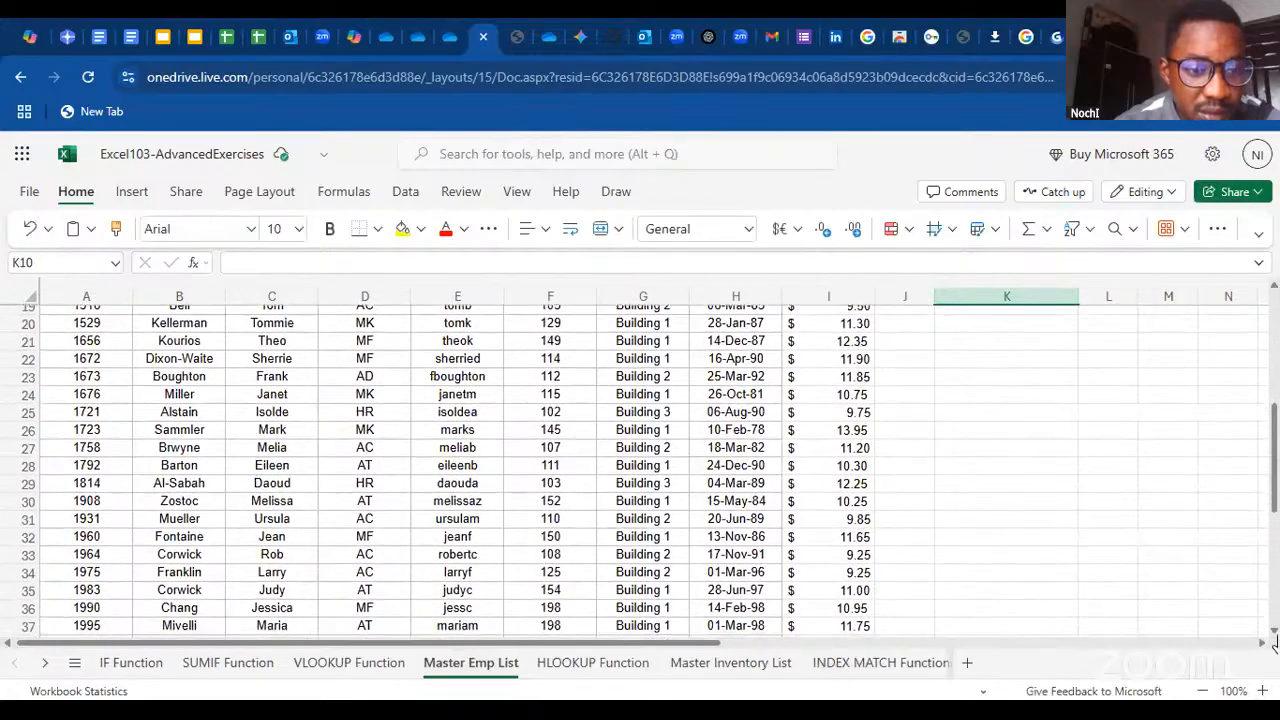
{"action": "left_click", "coordinate": [1274, 403]}
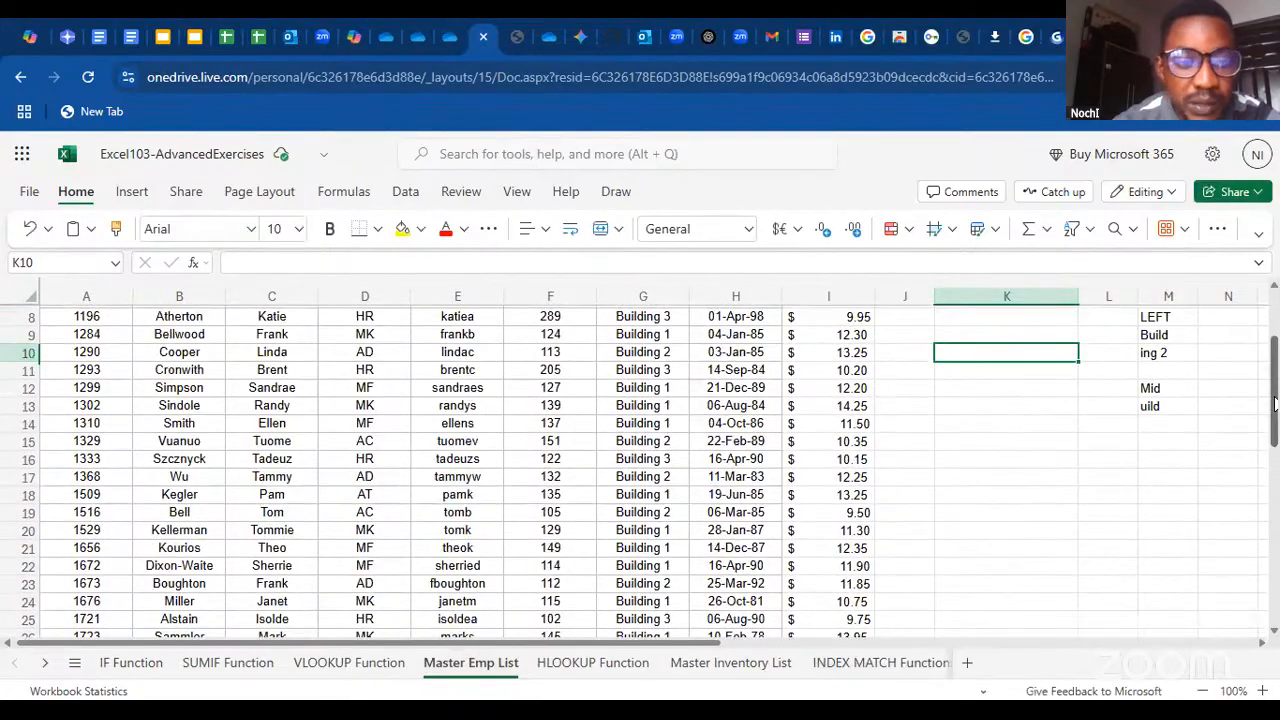
{"action": "left_click_drag", "start_coordinate": [1275, 403], "coordinate": [1263, 311]}
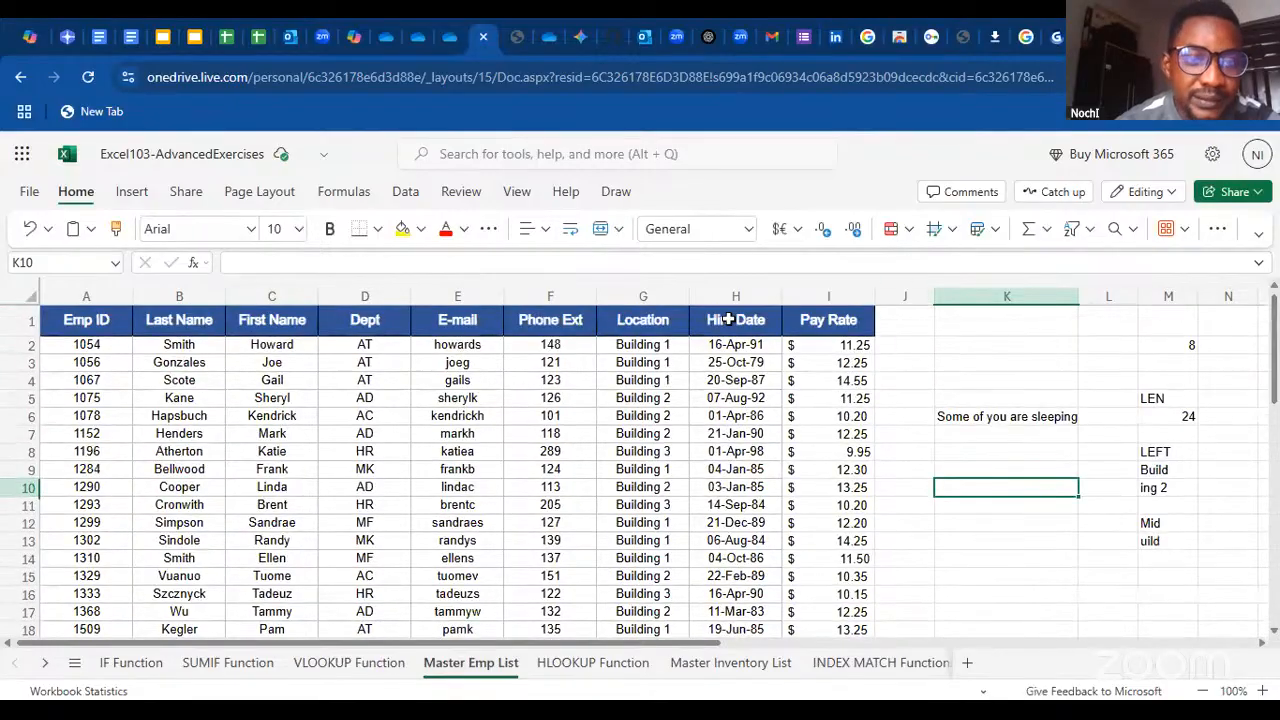
{"action": "left_click", "coordinate": [390, 663]}
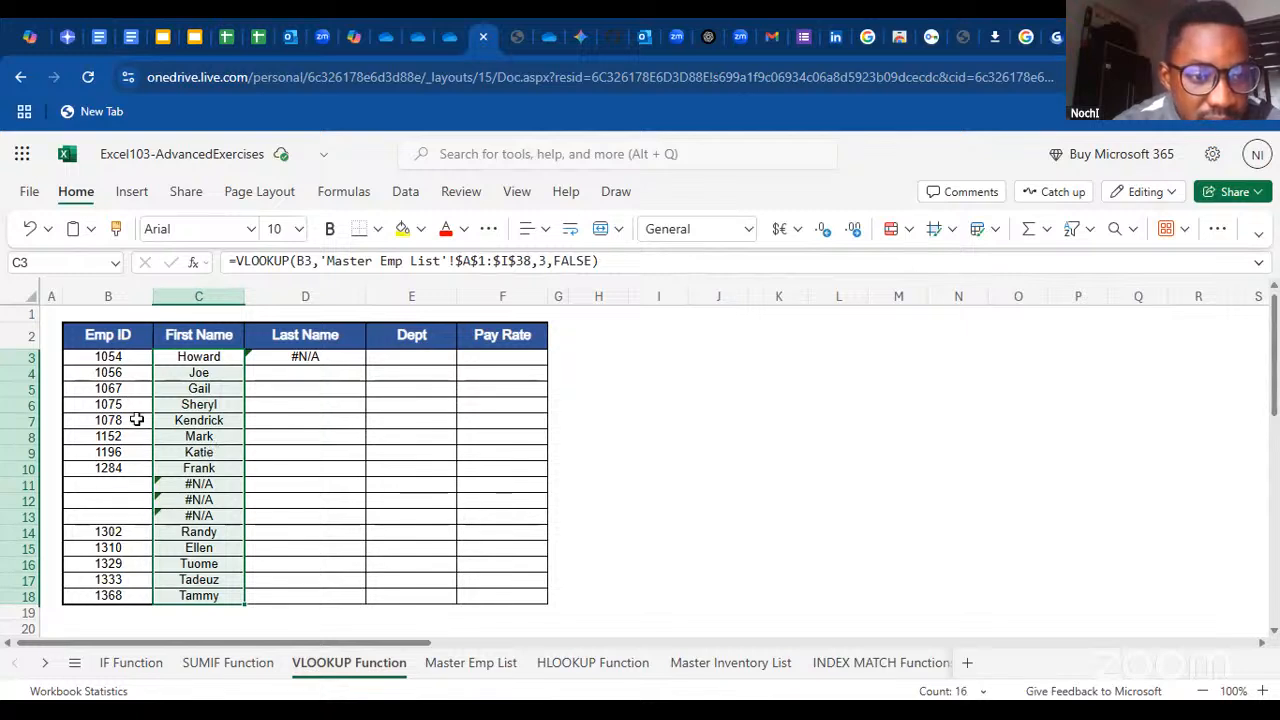
{"action": "left_click", "coordinate": [470, 678]}
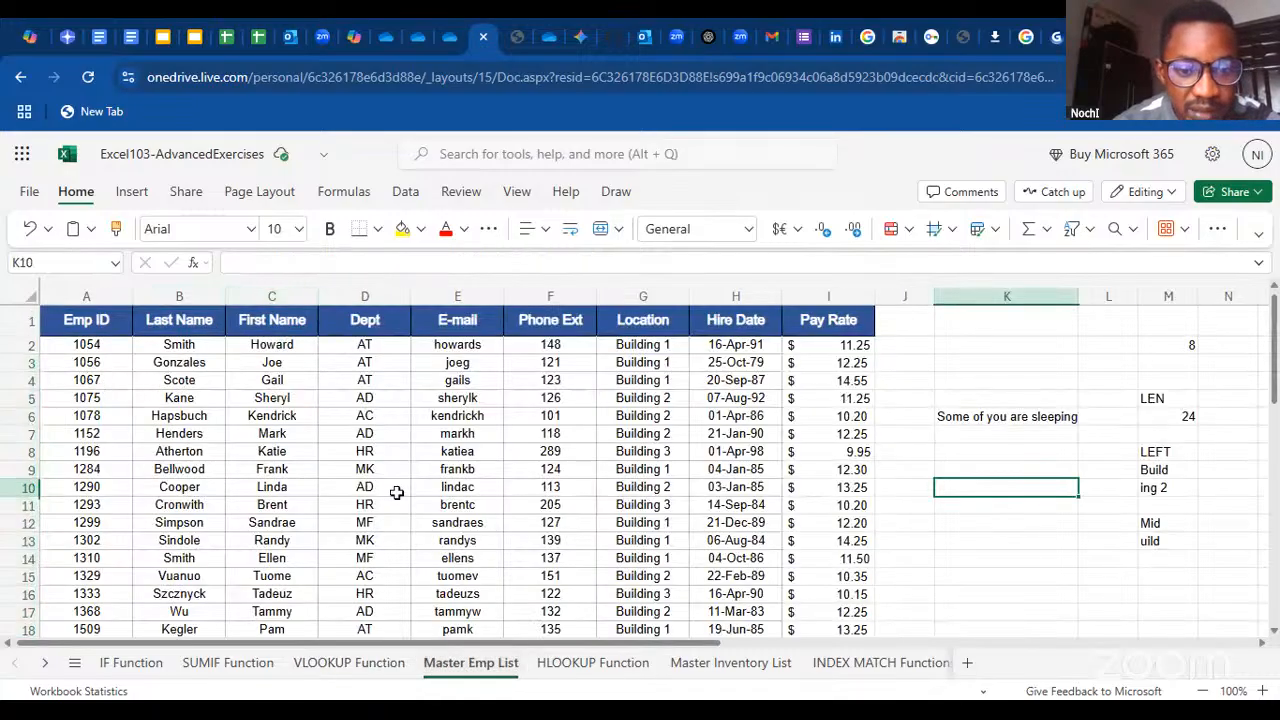
{"action": "left_click", "coordinate": [338, 663]}
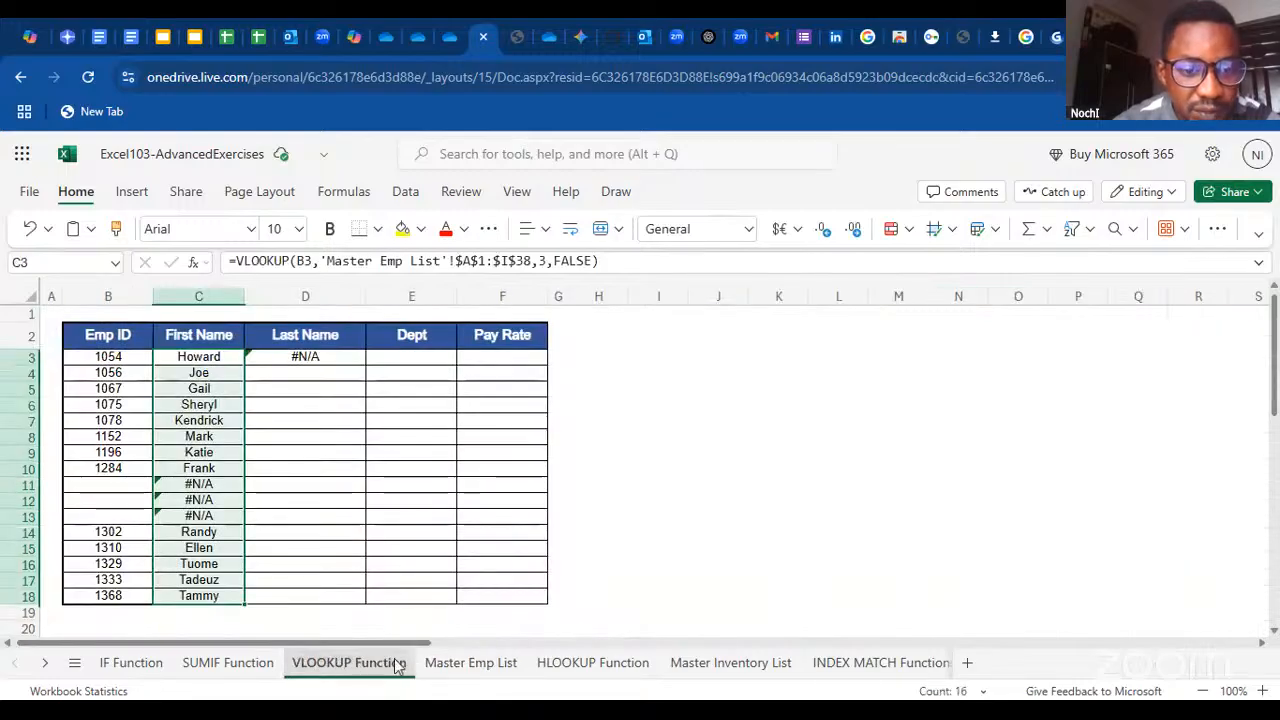
{"action": "left_click", "coordinate": [464, 663]}
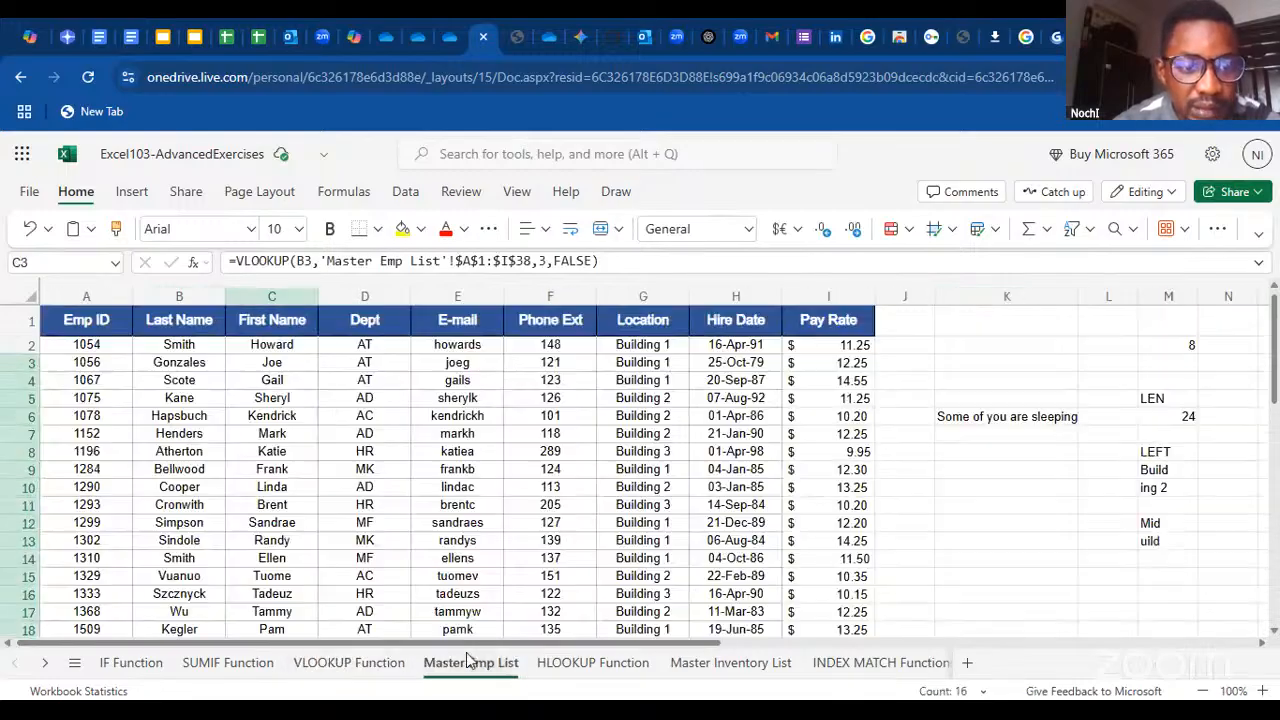
{"action": "left_click", "coordinate": [349, 665]}
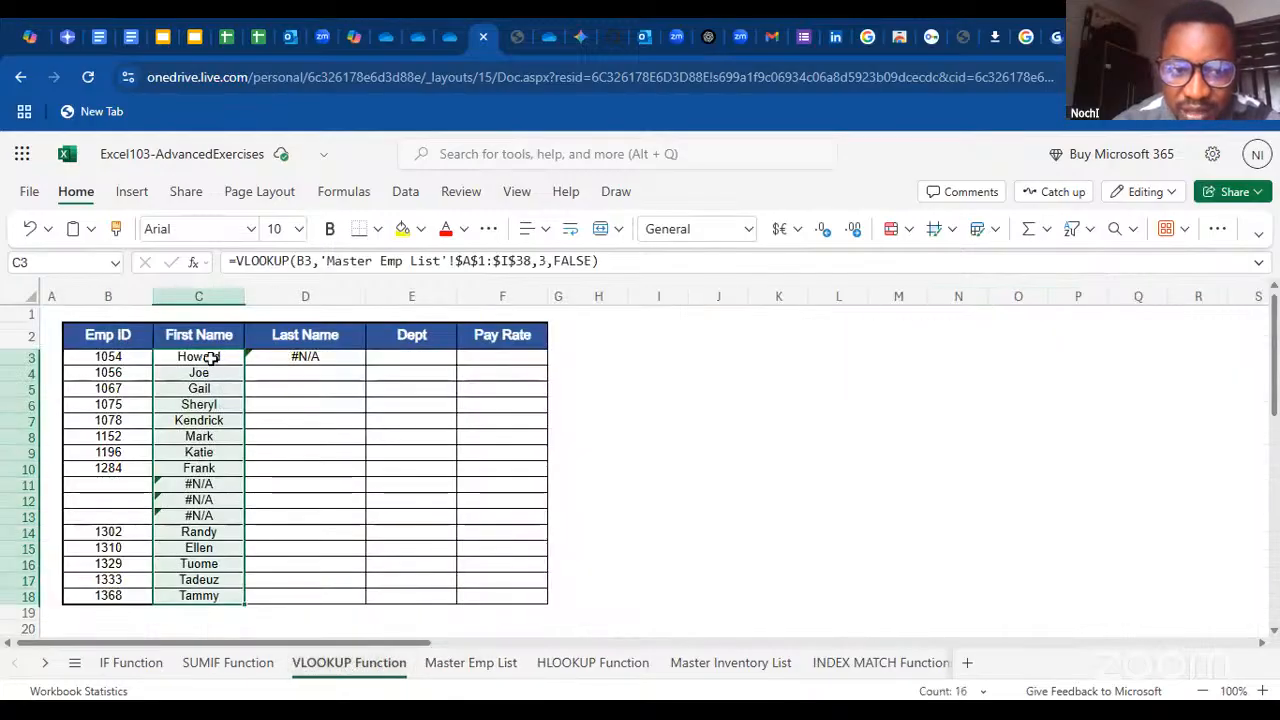
Open the VLOOKUP formula in C3 for editing, examine its lookup_value argument B3 and go to the SUMIF Function sheet
{"action": "double_click", "coordinate": [210, 358]}
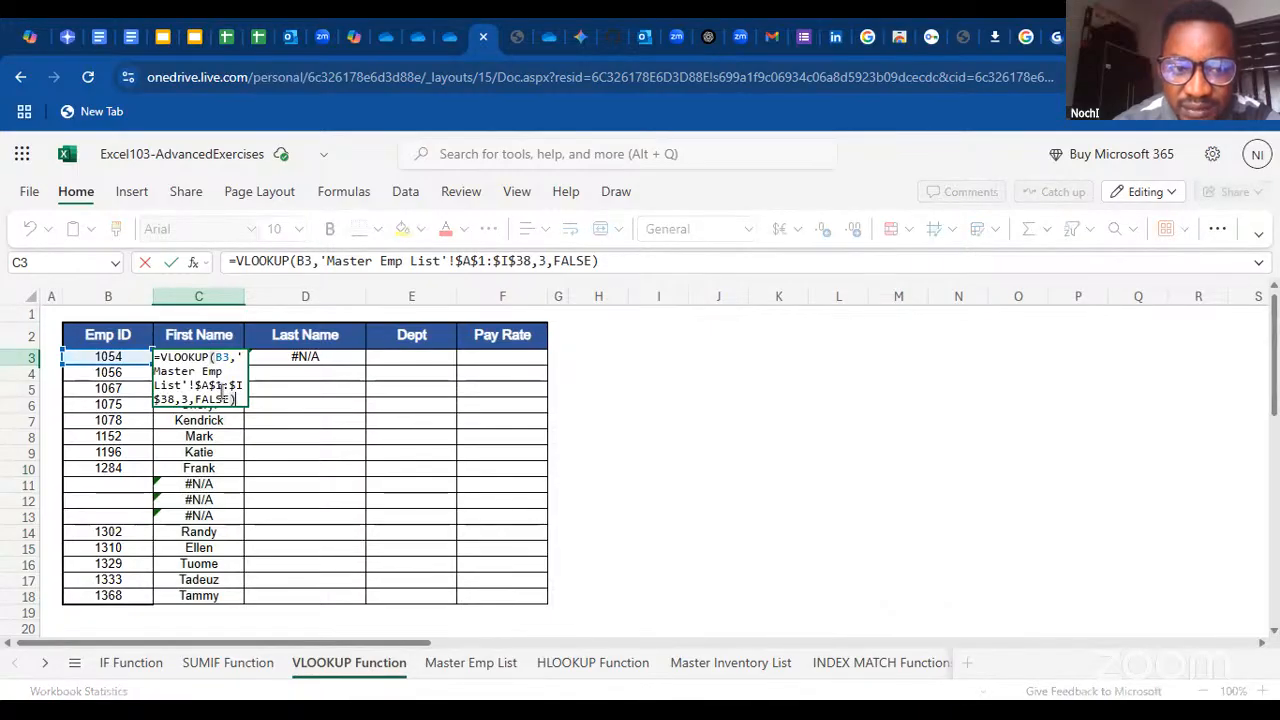
{"action": "left_click", "coordinate": [214, 357]}
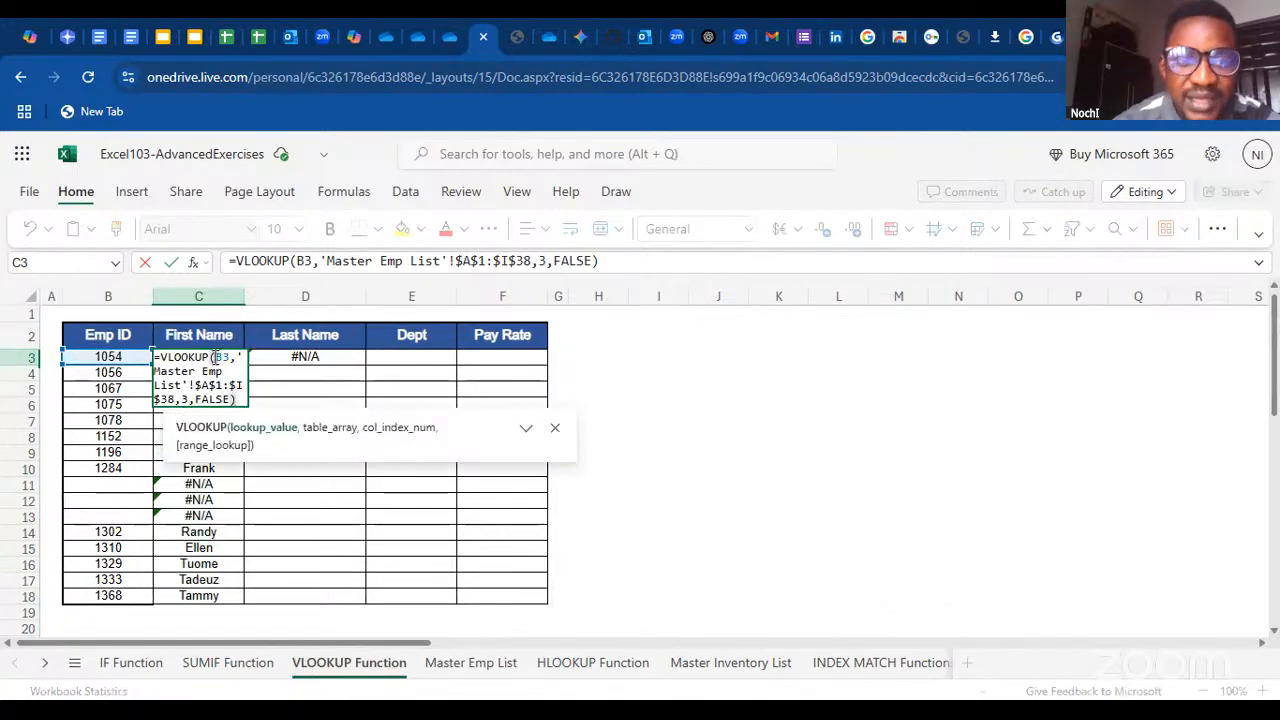
{"action": "left_click", "coordinate": [298, 262]}
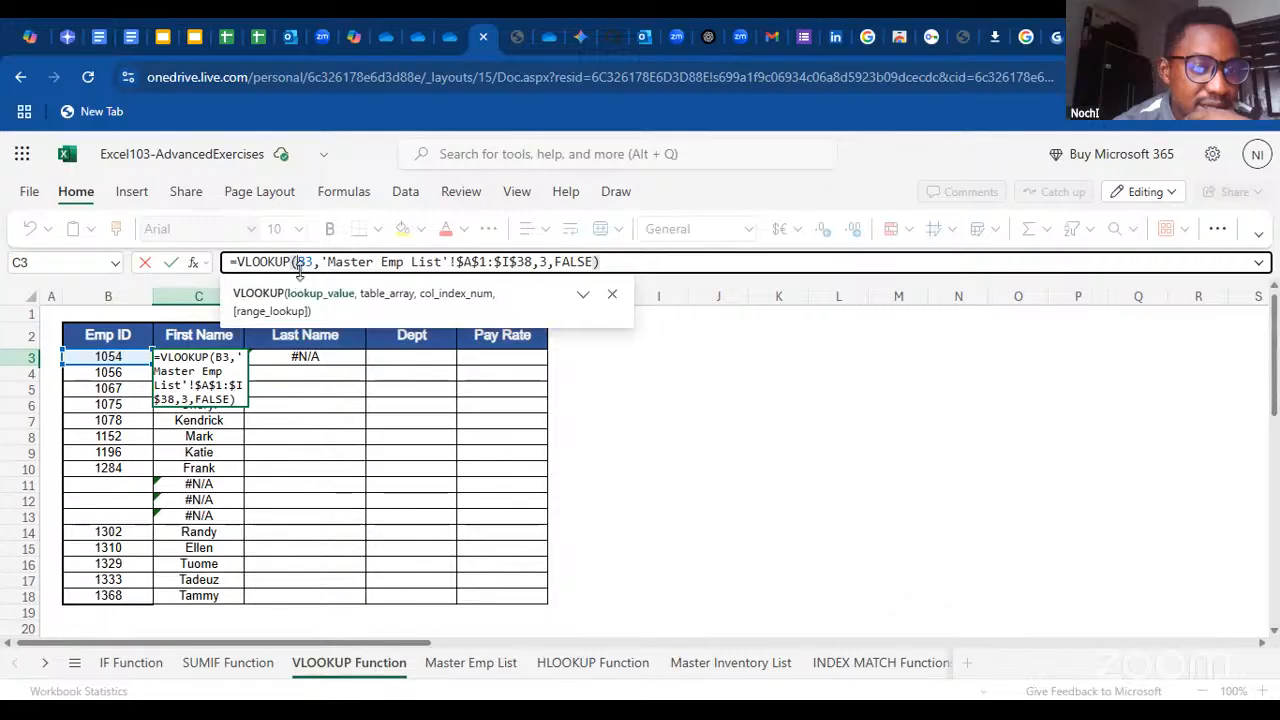
{"action": "mouse_move", "coordinate": [300, 262]}
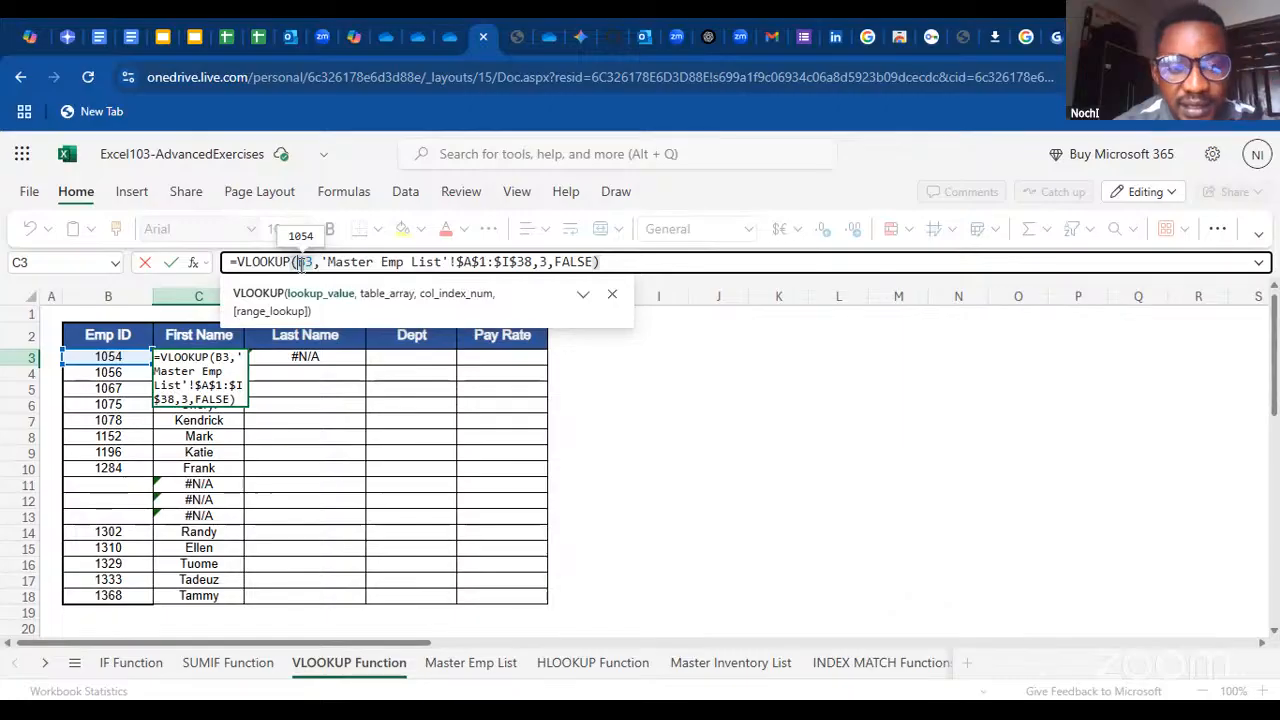
{"action": "left_click", "coordinate": [758, 408]}
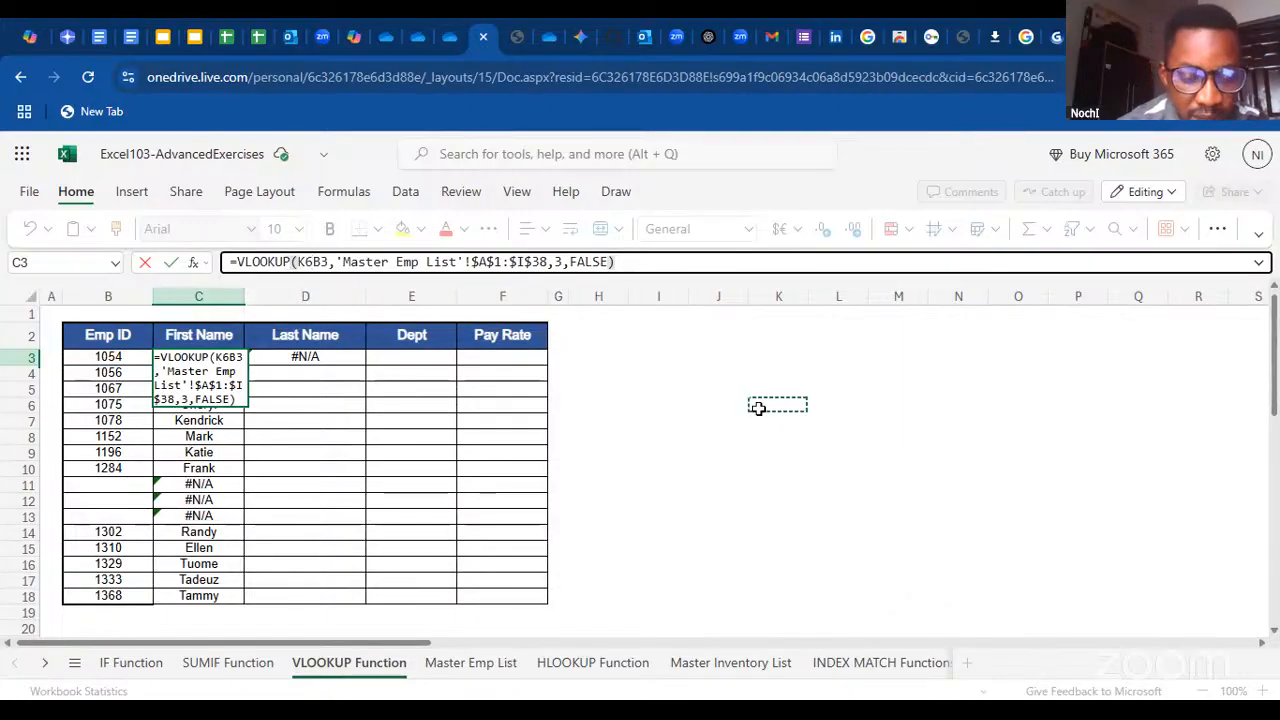
{"action": "left_click", "coordinate": [220, 663]}
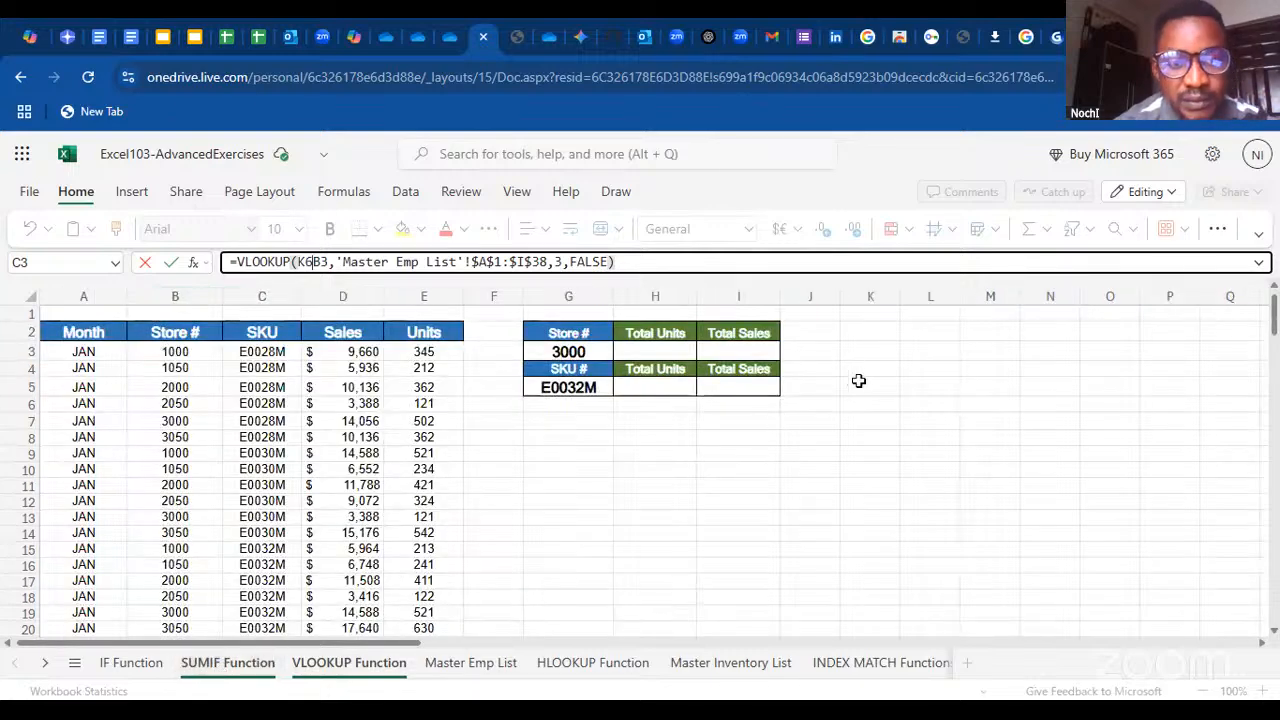
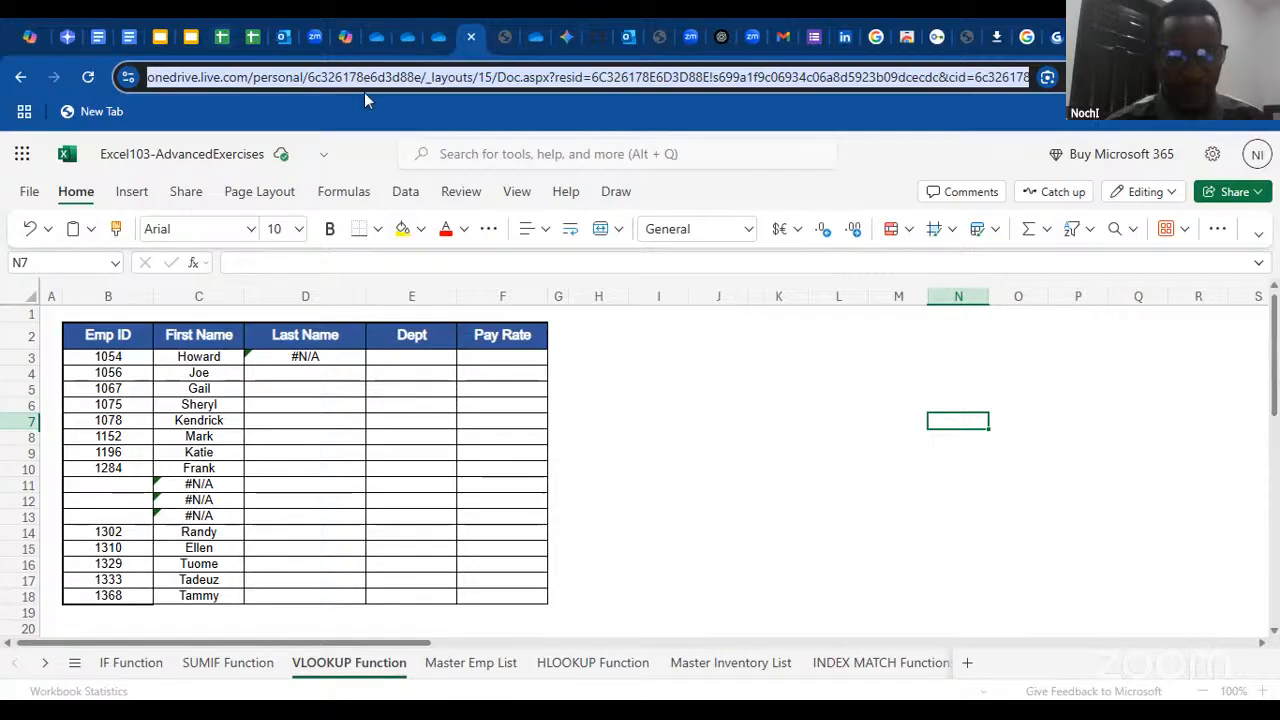
Delete the copied VLOOKUP formula from cell D3 in the Last Name column
{"action": "left_click", "coordinate": [394, 77]}
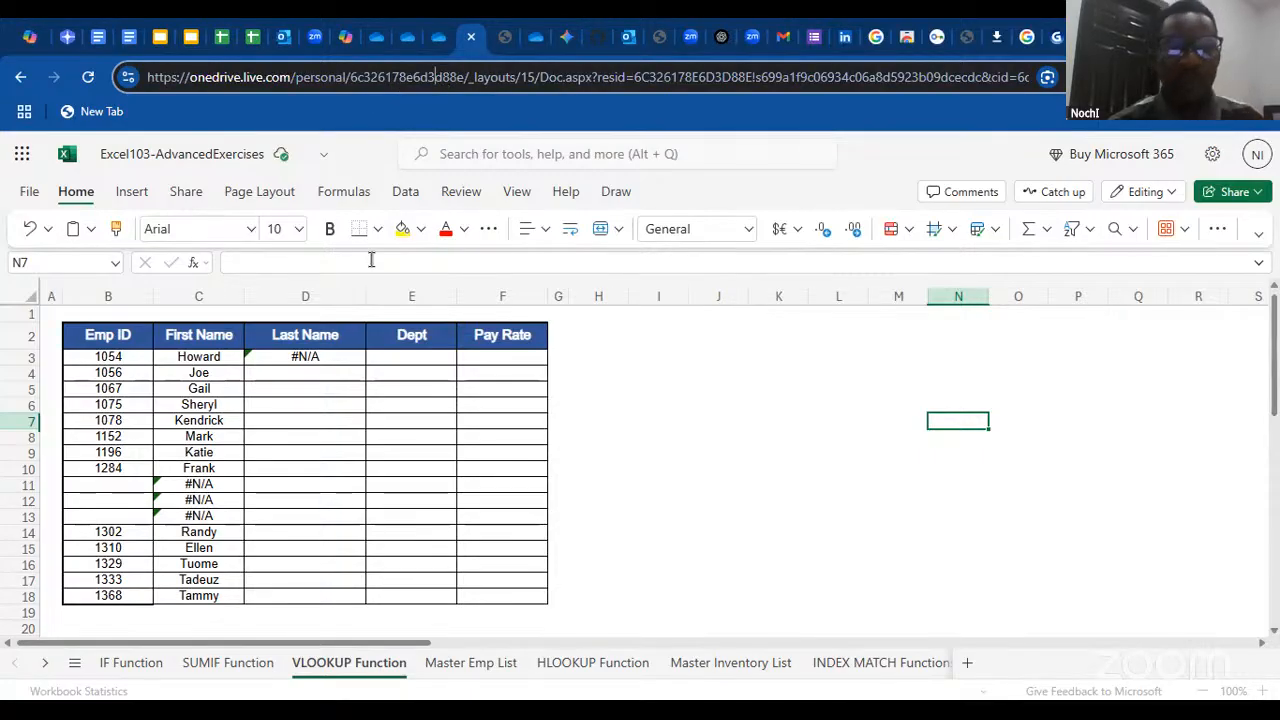
{"action": "left_click", "coordinate": [303, 343]}
{"action": "left_click", "coordinate": [316, 360]}
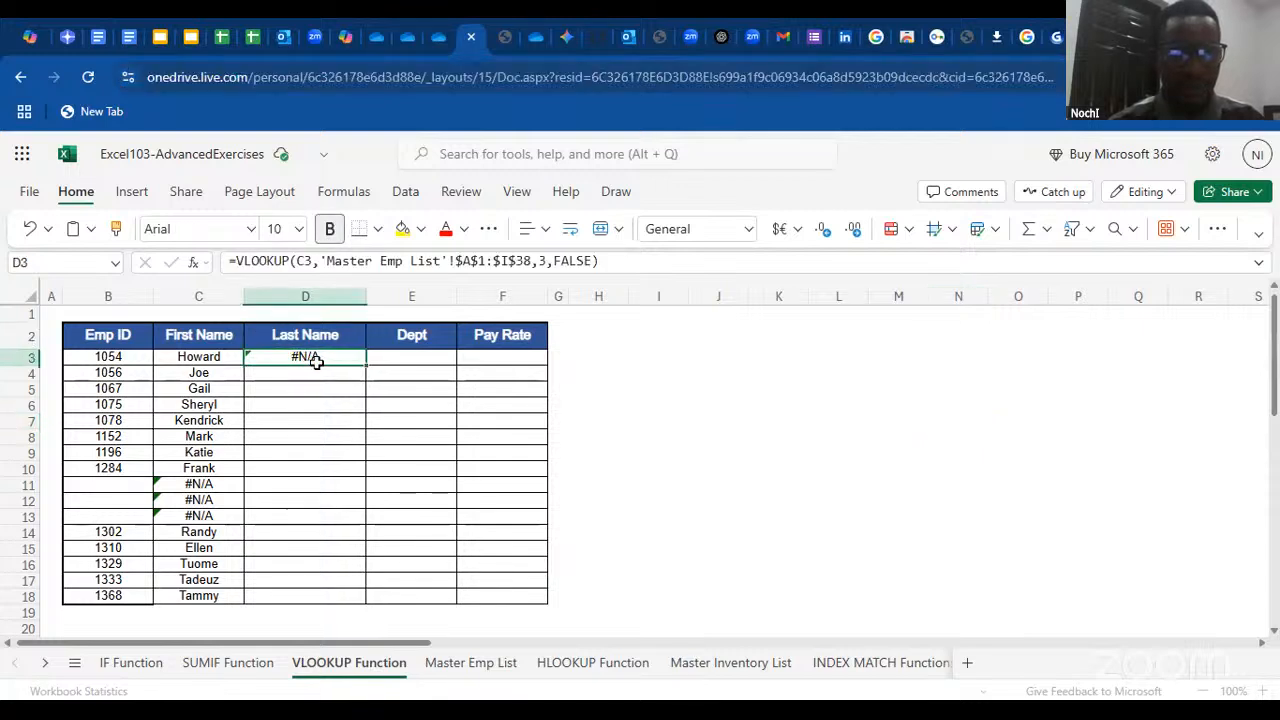
{"action": "double_click", "coordinate": [316, 360]}
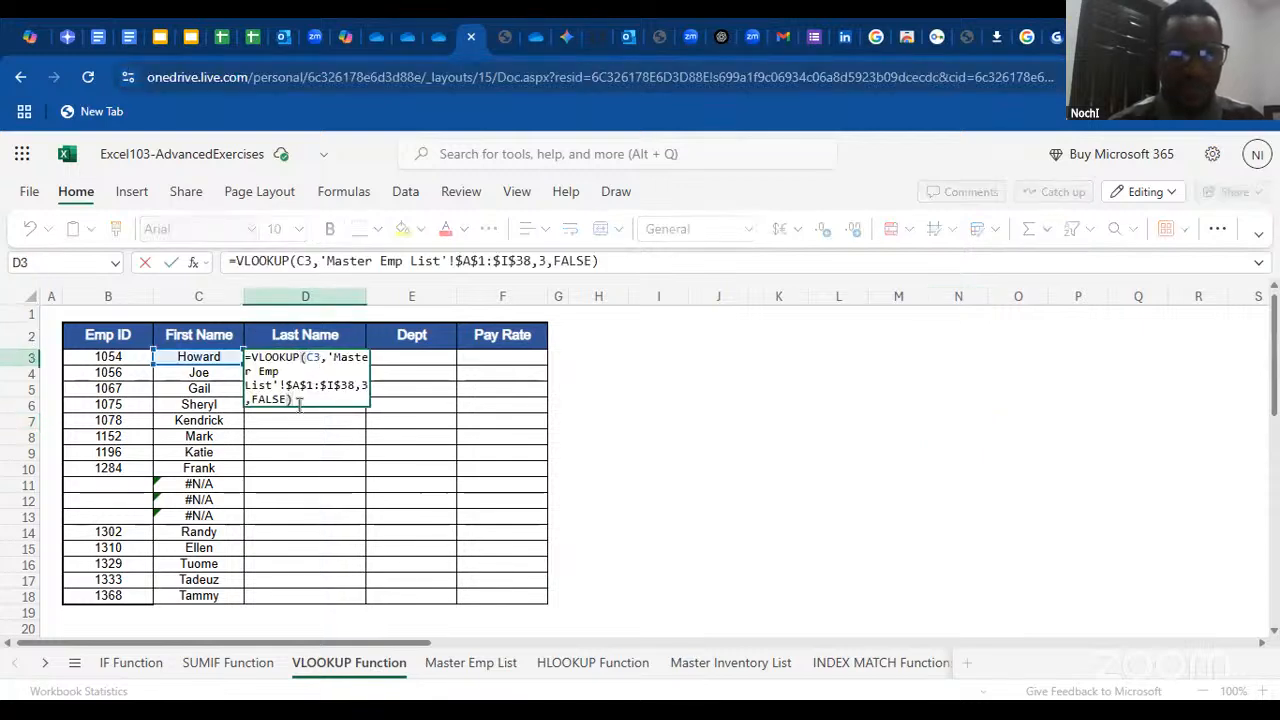
{"action": "left_click_drag", "start_coordinate": [295, 402], "coordinate": [225, 332]}
{"action": "key", "text": "BackSpace"}
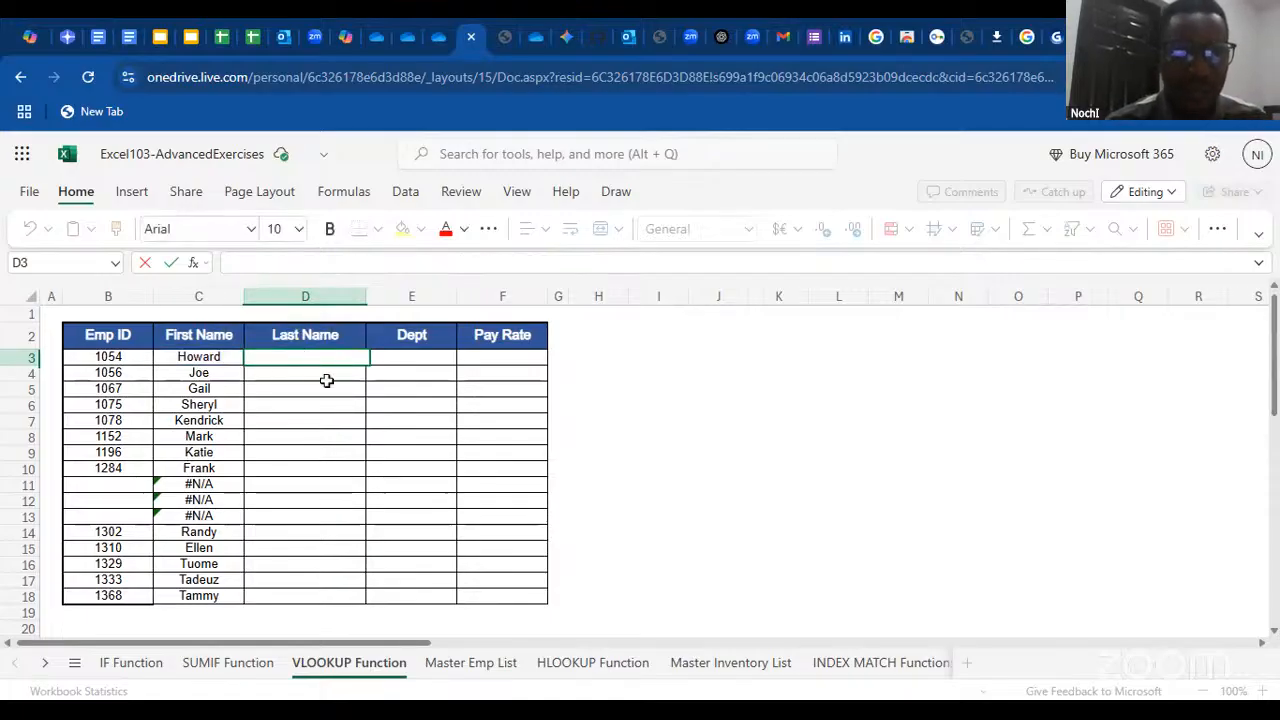
Replace the formula in C3 with a new VLOOKUP built in the Insert Function dialog, using B3 as lookup_value
{"action": "double_click", "coordinate": [226, 357]}
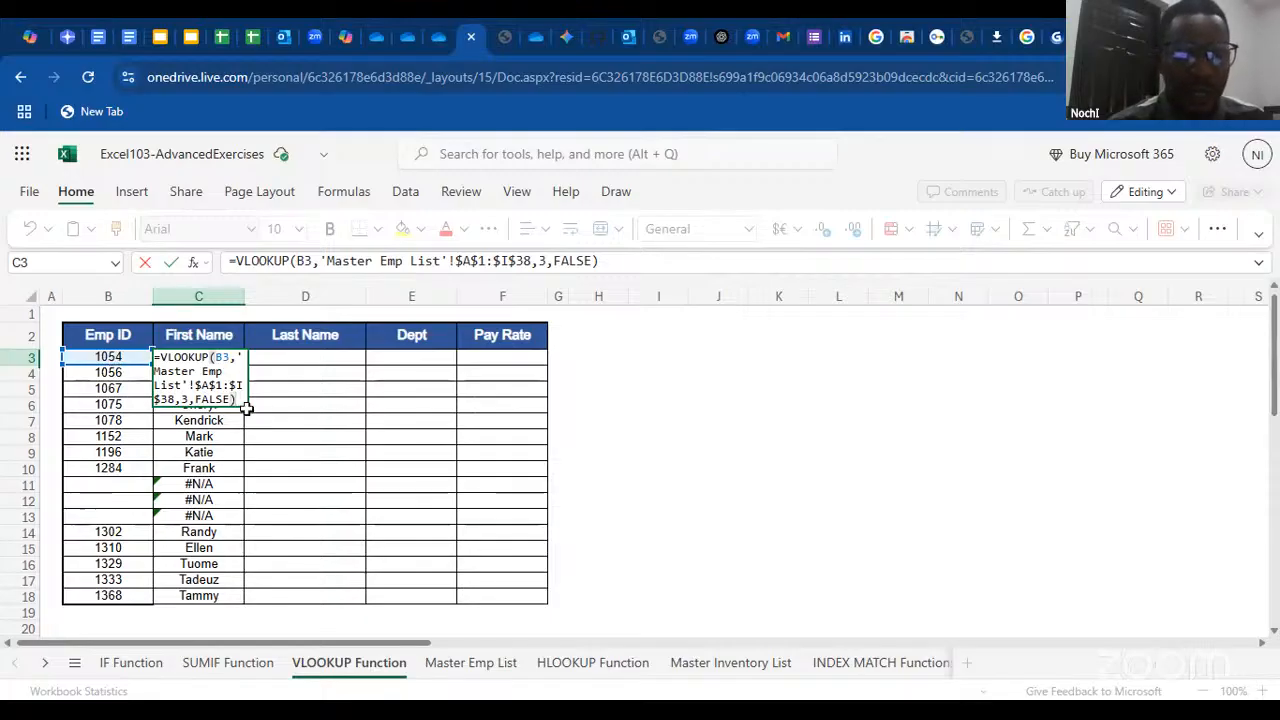
{"action": "left_click_drag", "start_coordinate": [168, 358], "coordinate": [145, 356]}
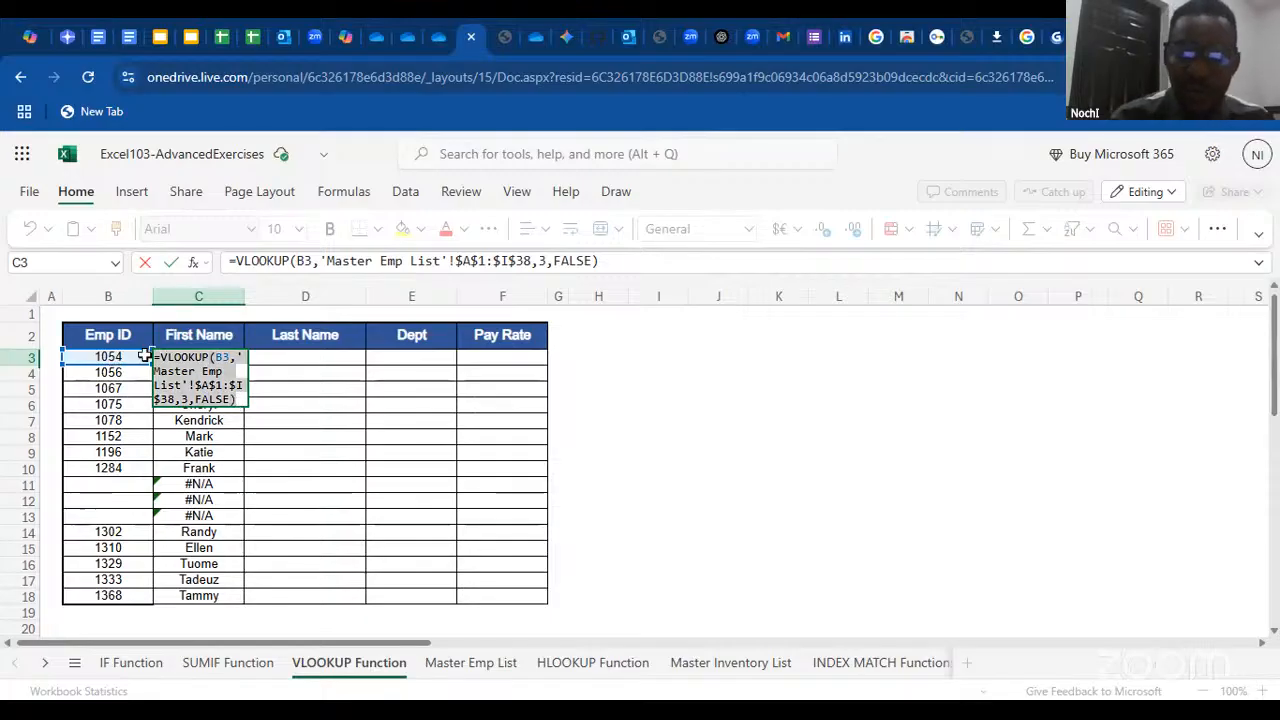
{"action": "key", "text": "BackSpace"}
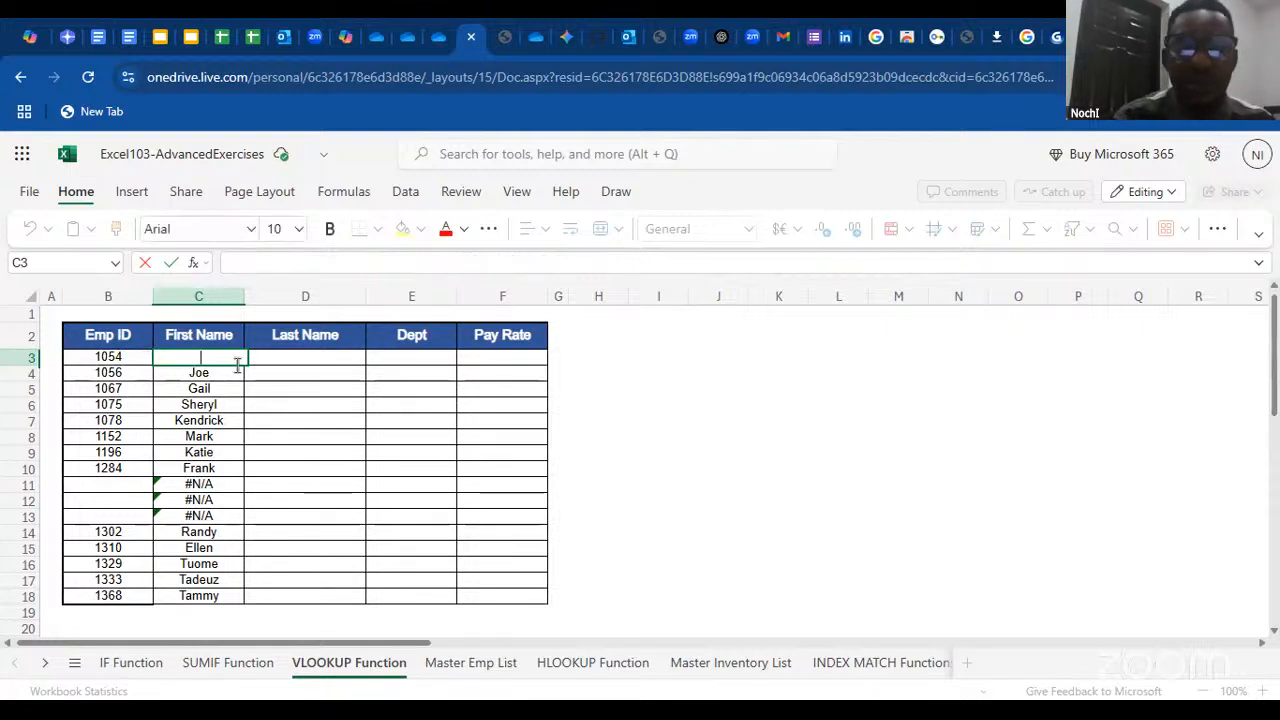
{"action": "type", "text": "="}
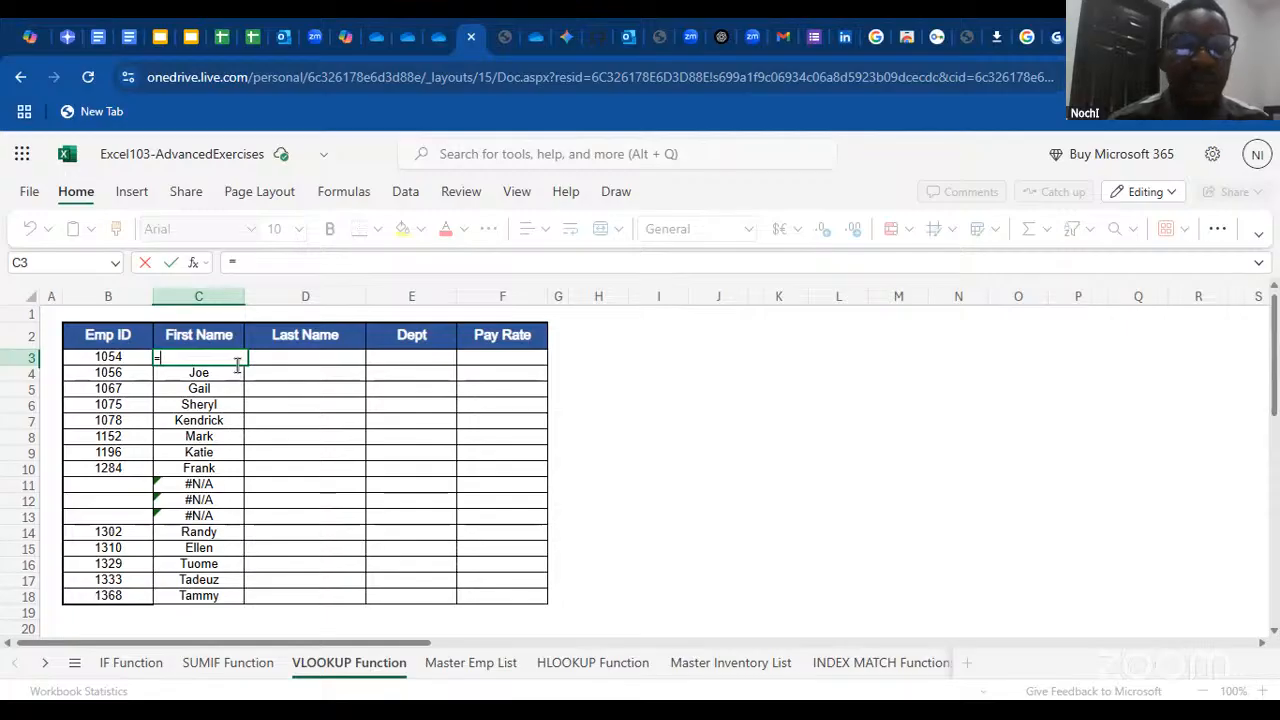
{"action": "left_click", "coordinate": [193, 264]}
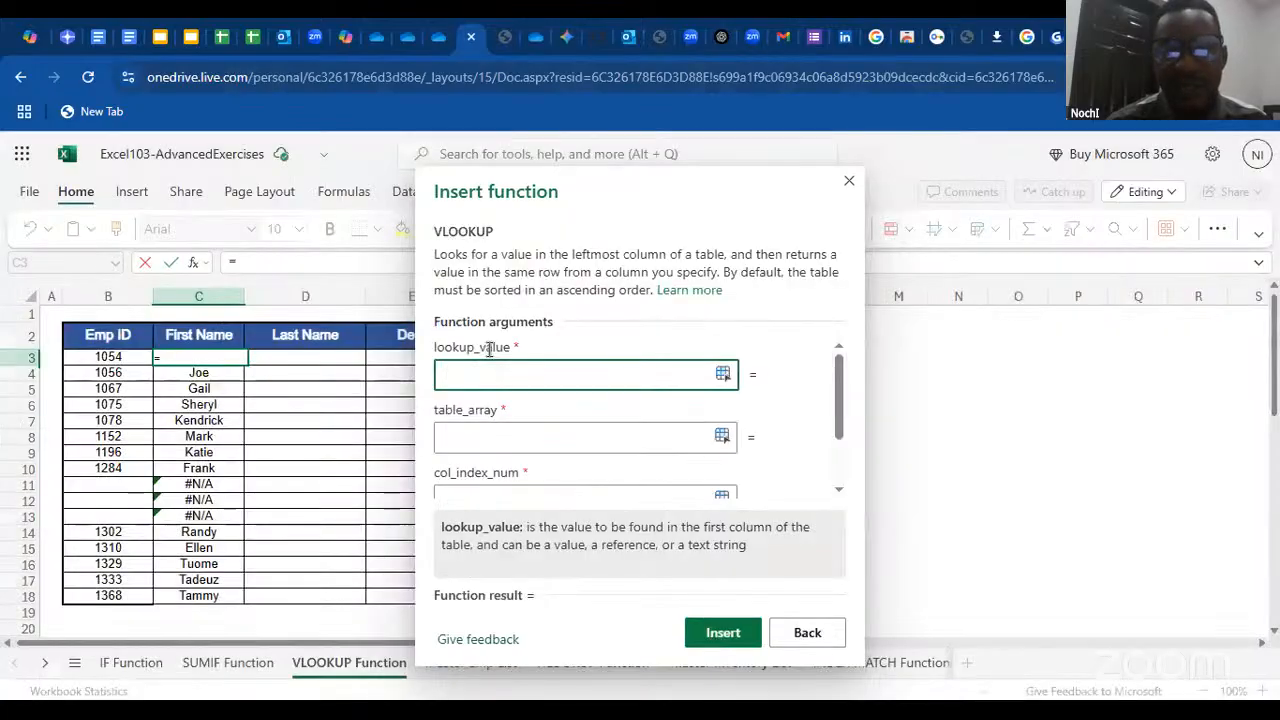
{"action": "double_click", "coordinate": [488, 350]}
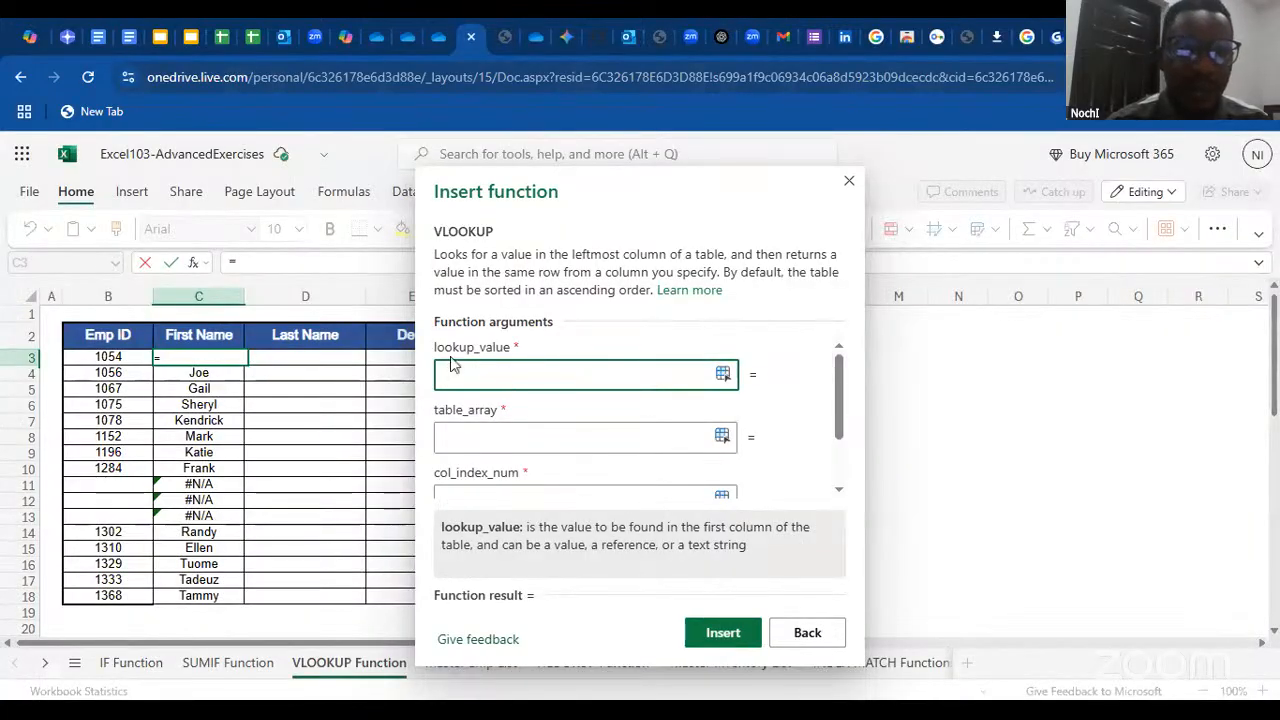
{"action": "left_click", "coordinate": [114, 357]}
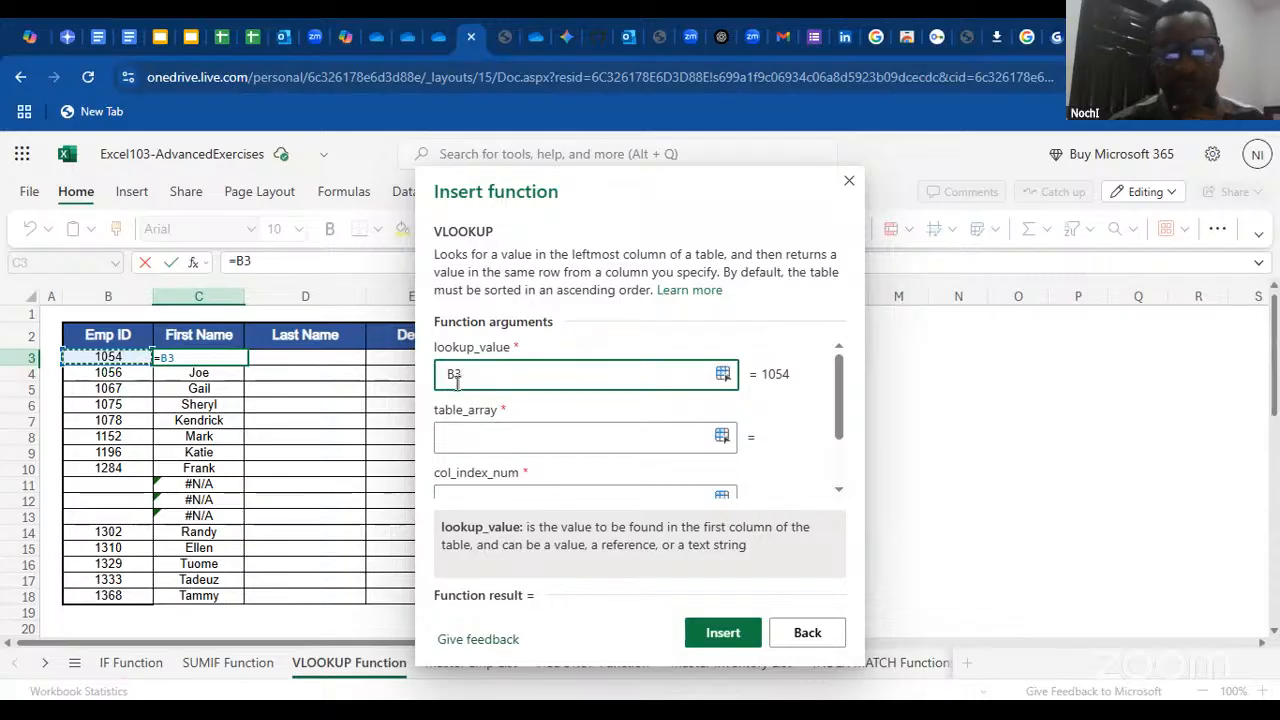
Set the VLOOKUP's table_array to the range A1:I38 on the Master Emp List sheet
{"action": "left_click", "coordinate": [497, 436]}
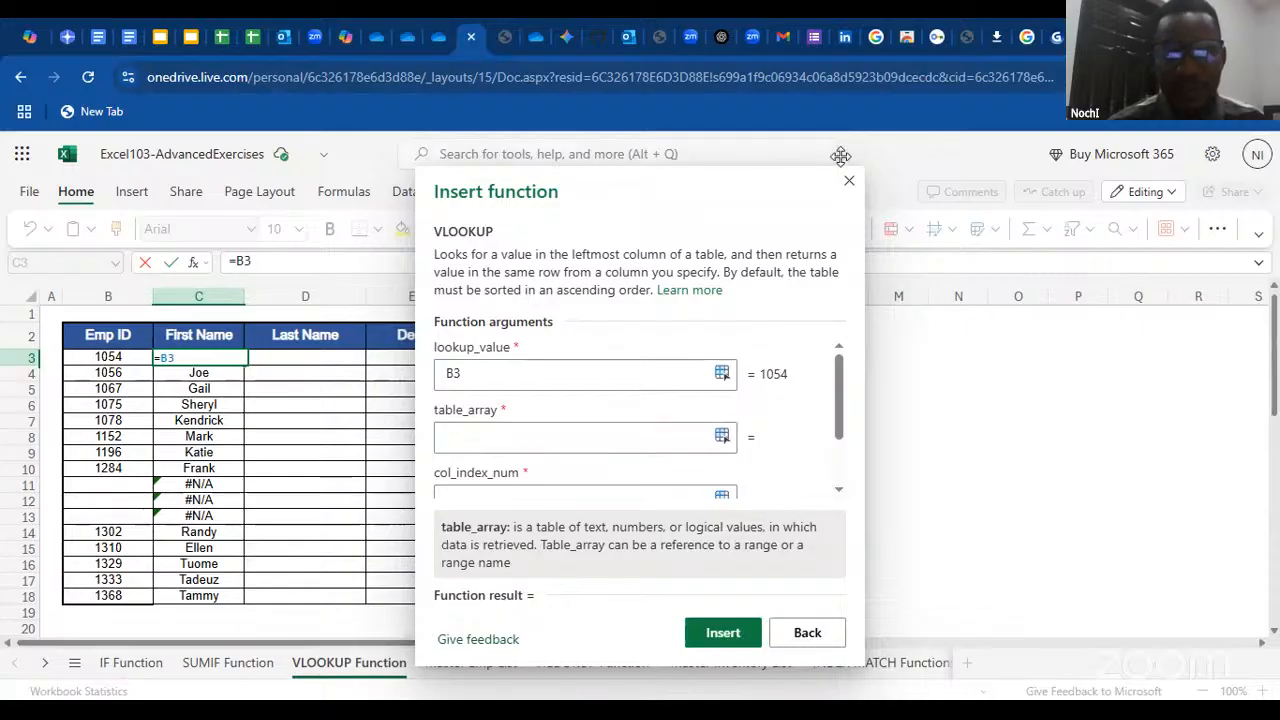
{"action": "left_click_drag", "start_coordinate": [591, 186], "coordinate": [869, 155]}
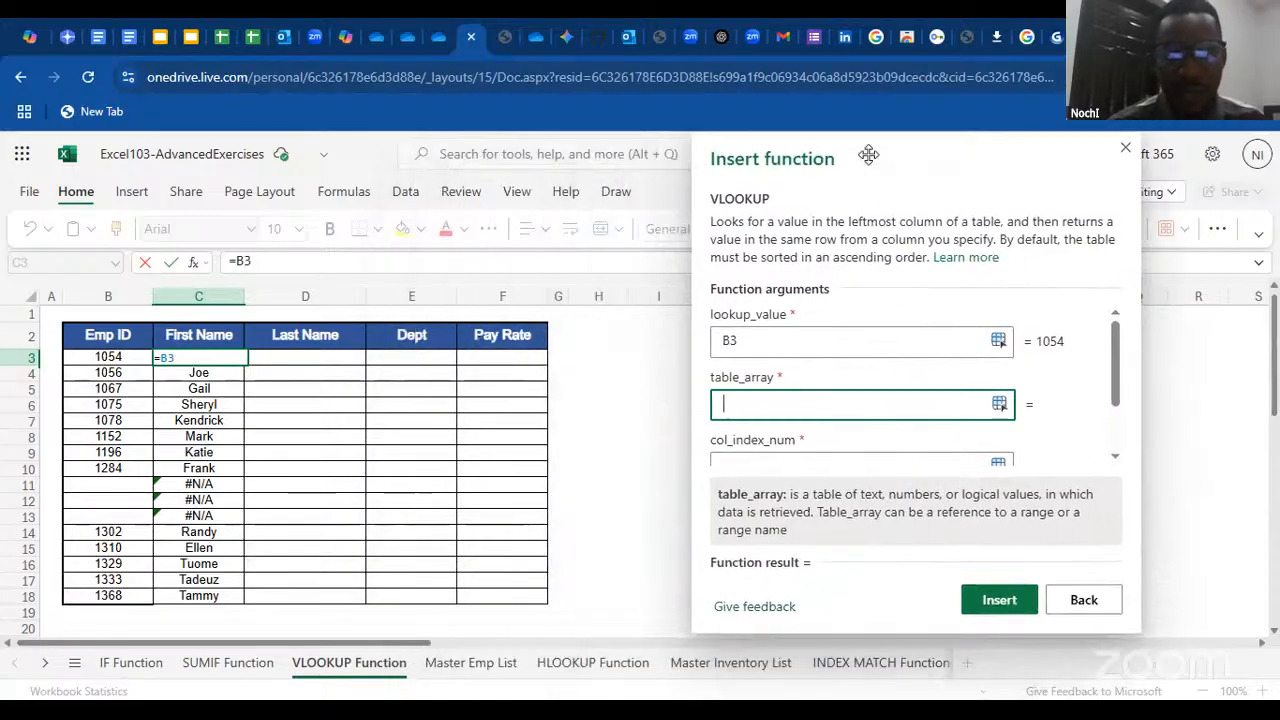
{"action": "left_click", "coordinate": [468, 664]}
{"action": "left_click", "coordinate": [88, 327]}
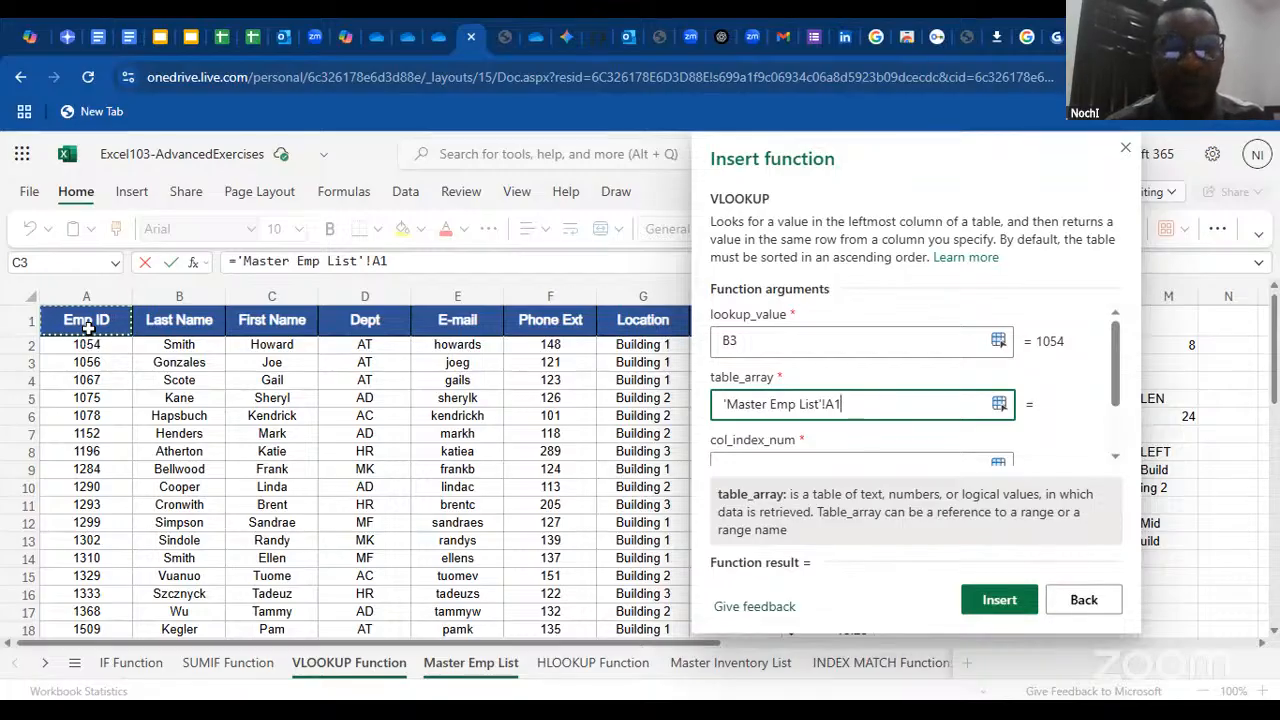
{"action": "key", "text": "ctrl+shift+Right"}
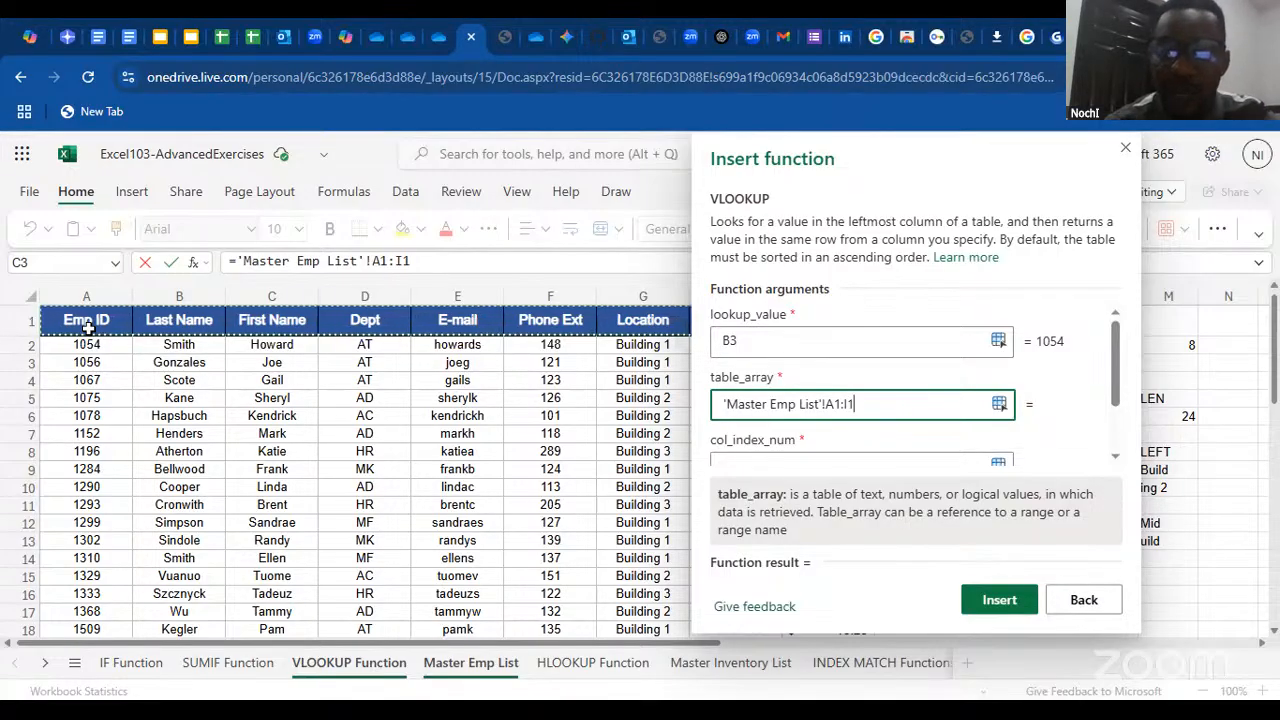
{"action": "key", "text": "ctrl+shift+Down"}
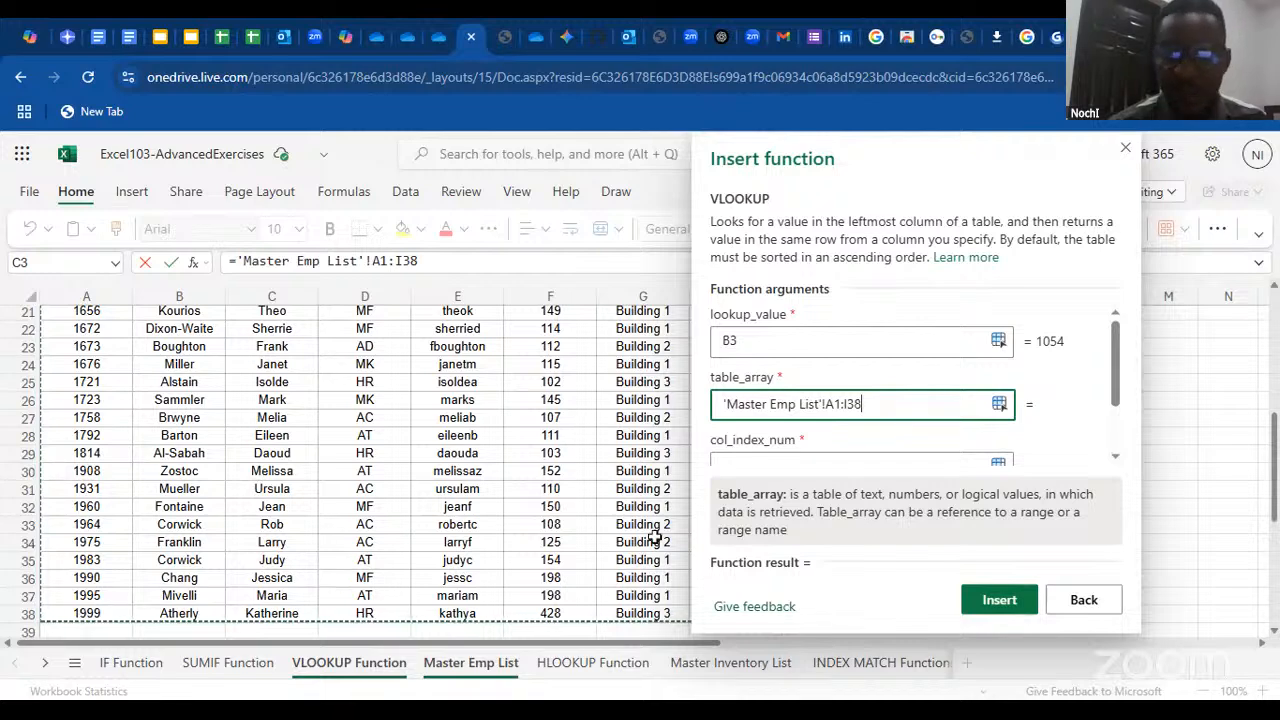
{"action": "scroll", "coordinate": [580, 531], "scroll_direction": "down", "scroll_amount": 1}
{"action": "scroll", "coordinate": [404, 448], "scroll_direction": "up", "scroll_amount": 2}
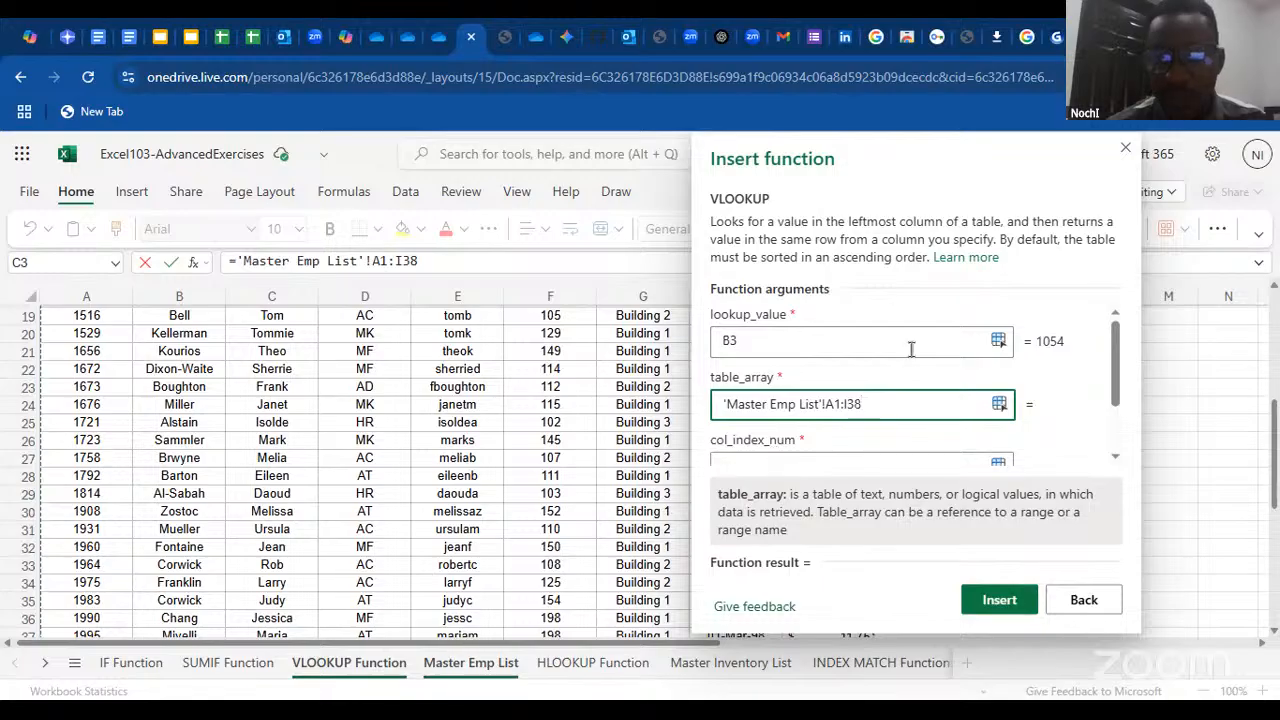
{"action": "left_click", "coordinate": [894, 154]}
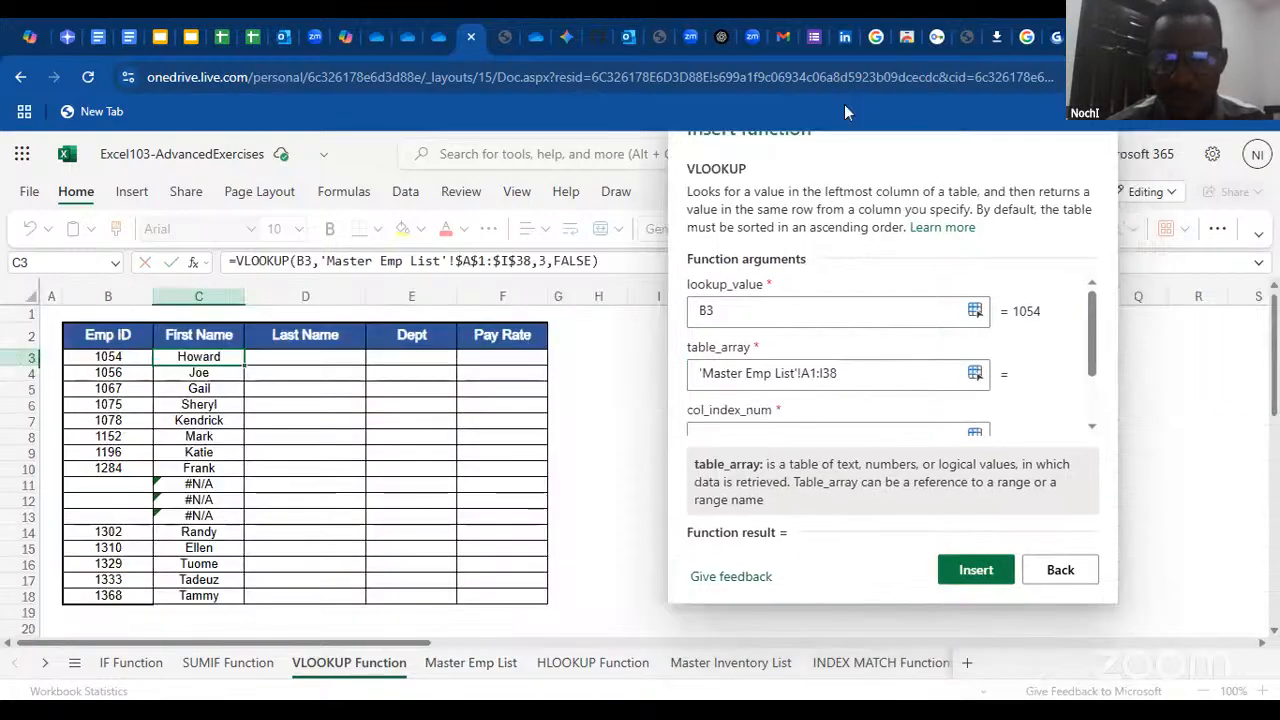
{"action": "left_click_drag", "start_coordinate": [894, 154], "coordinate": [833, 193]}
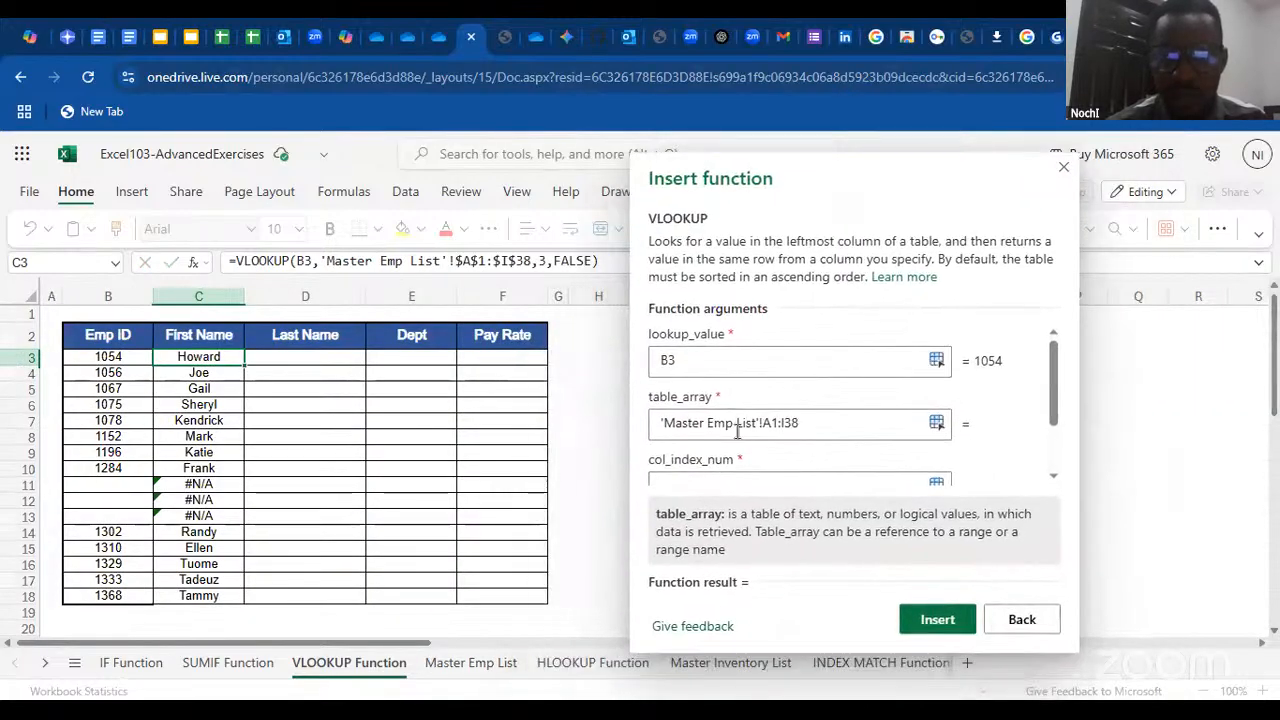
Find the First Name column's position on the Master Emp List sheet and set col_index_num to 3
{"action": "left_click", "coordinate": [729, 463]}
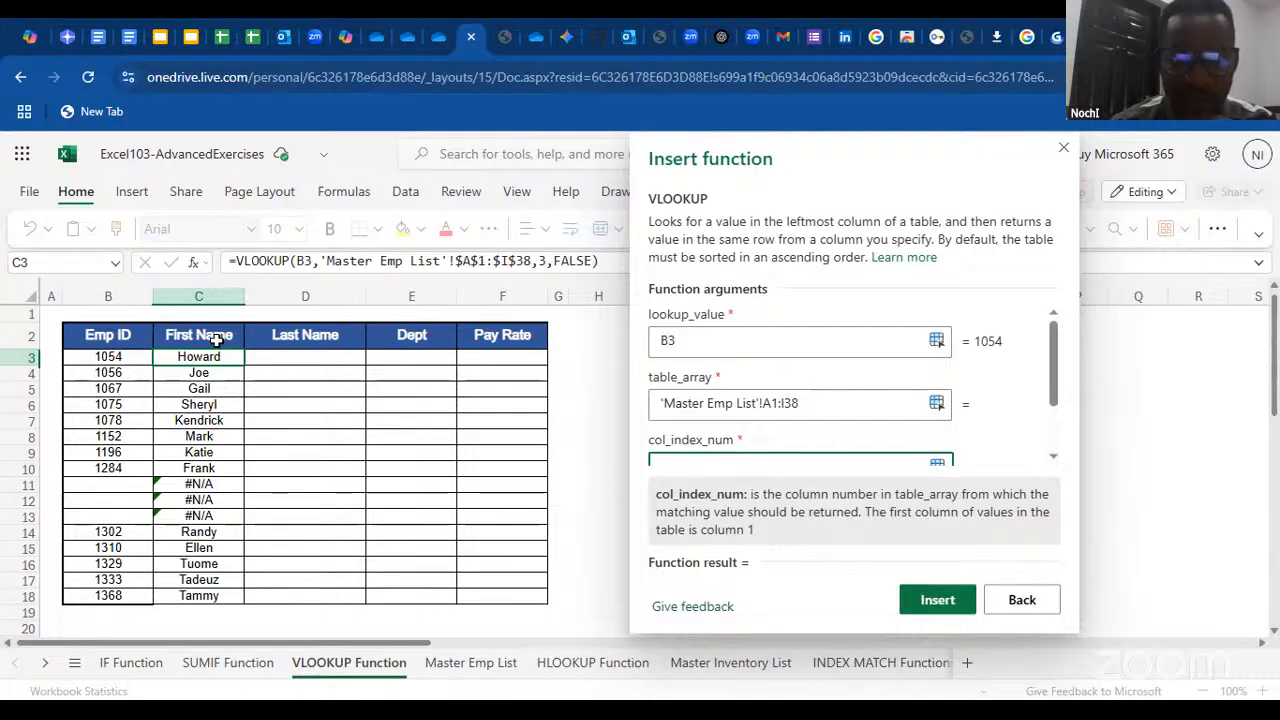
{"action": "left_click", "coordinate": [487, 668]}
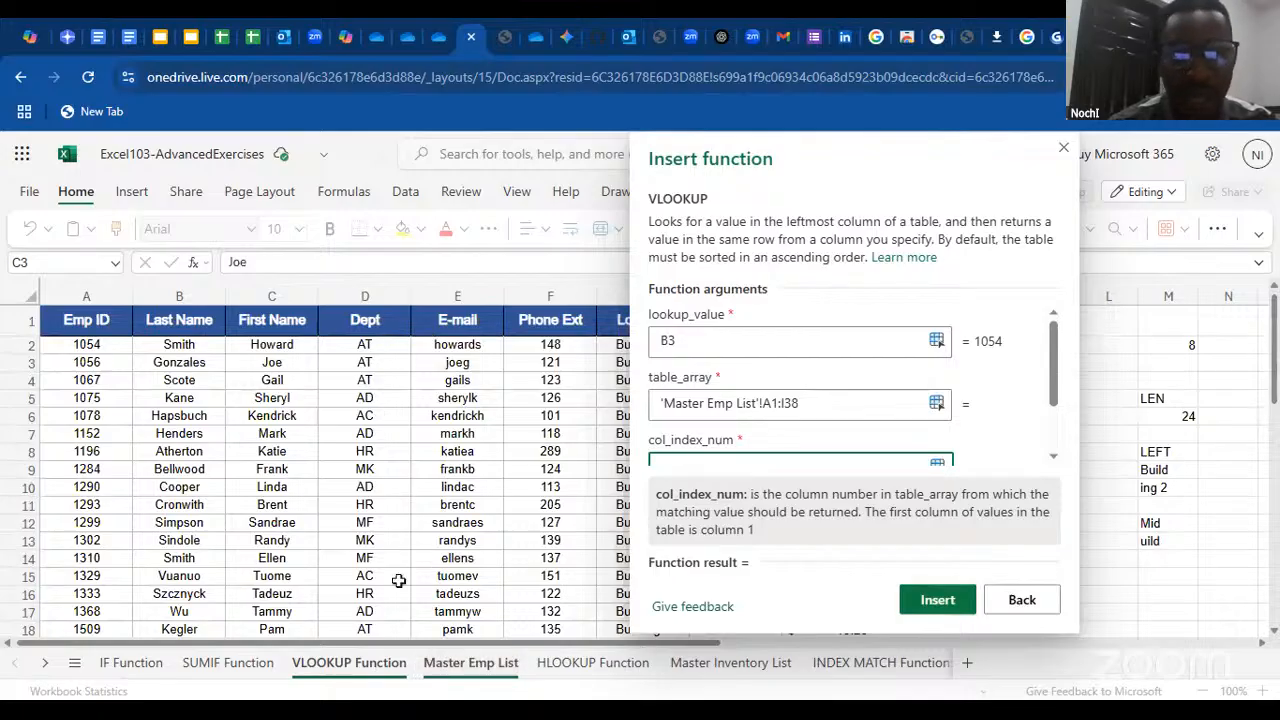
{"action": "left_click", "coordinate": [366, 684]}
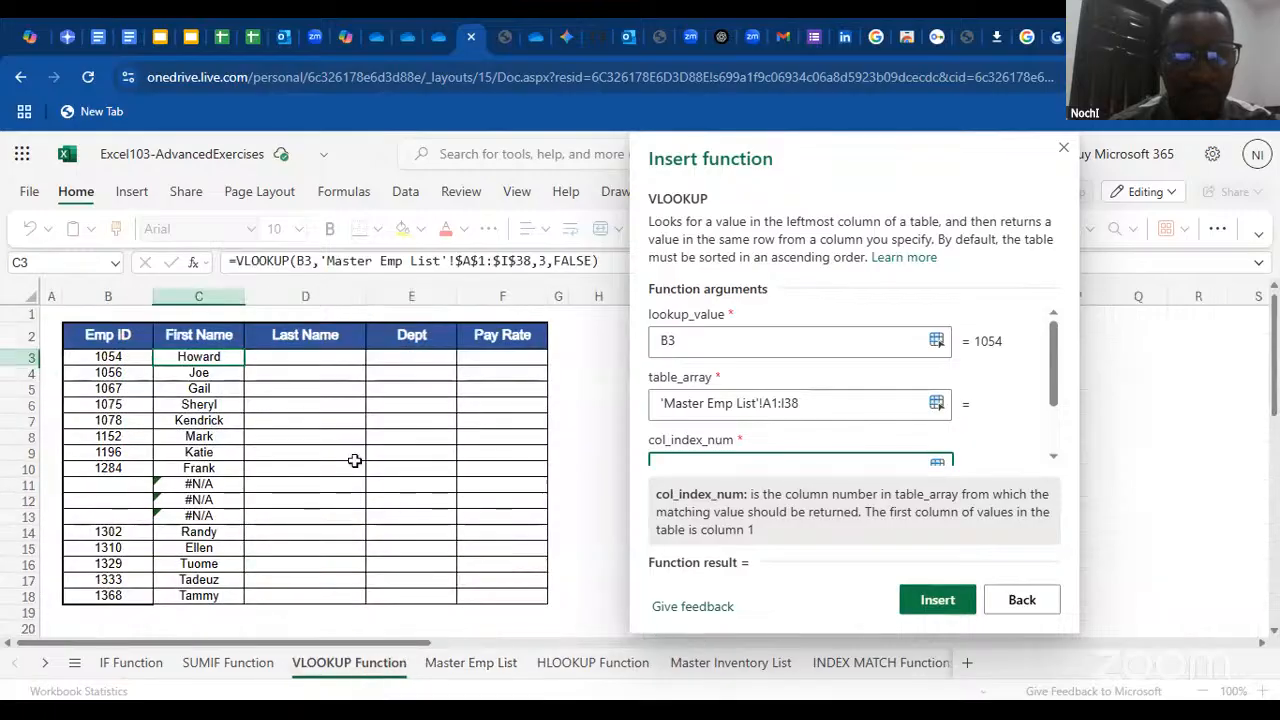
{"action": "left_click", "coordinate": [456, 664]}
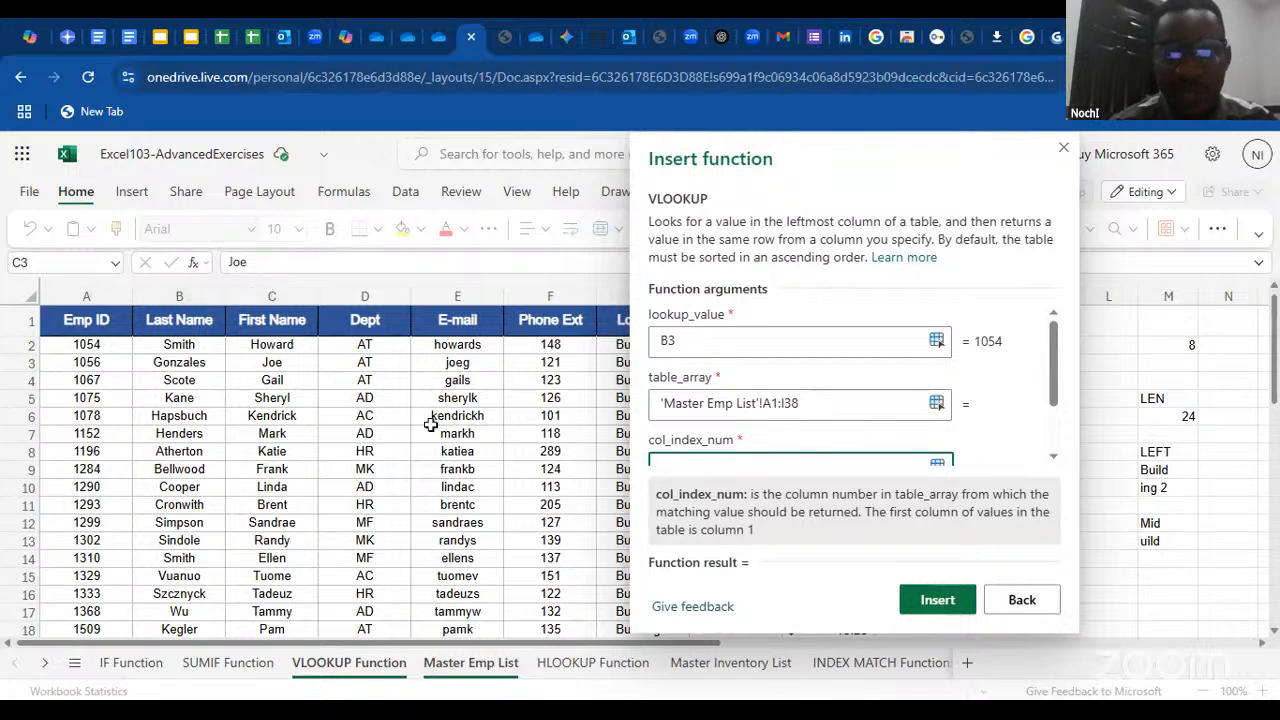
{"action": "type", "text": "3"}
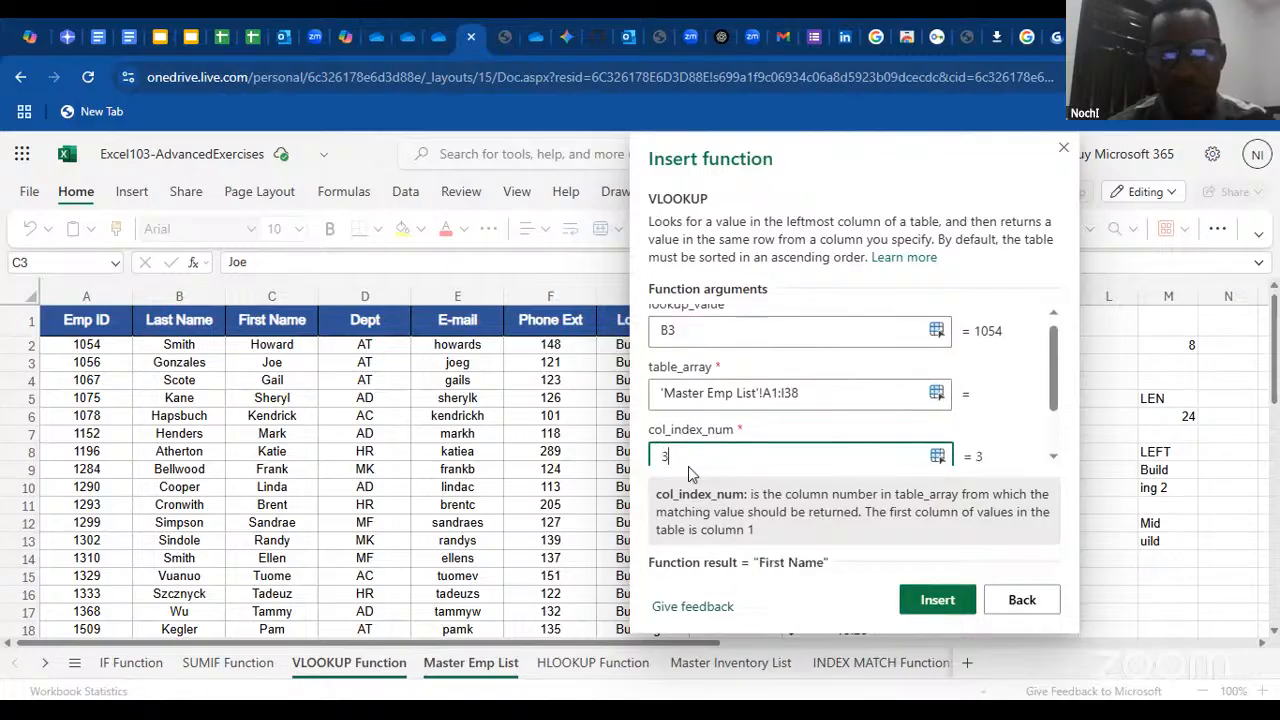
Set the VLOOKUP's range_lookup argument to false for an exact match
{"action": "left_click_drag", "start_coordinate": [936, 167], "coordinate": [778, 162]}
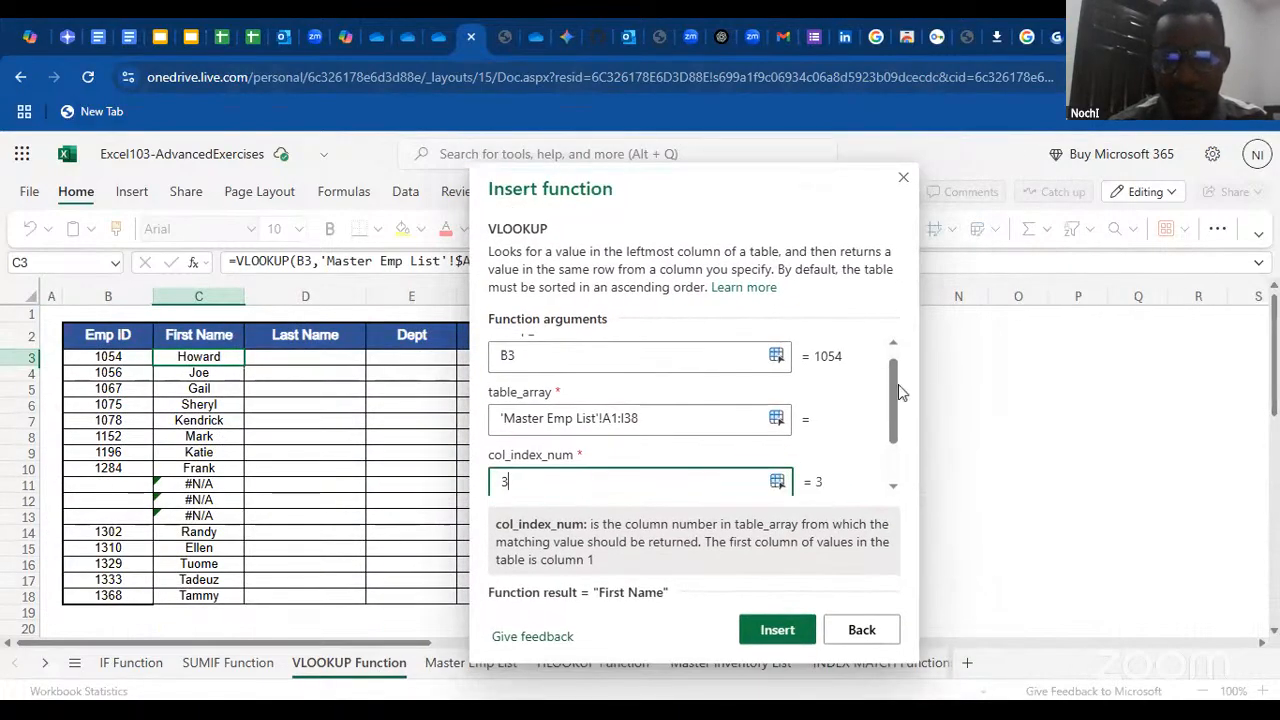
{"action": "left_click_drag", "start_coordinate": [896, 384], "coordinate": [878, 500]}
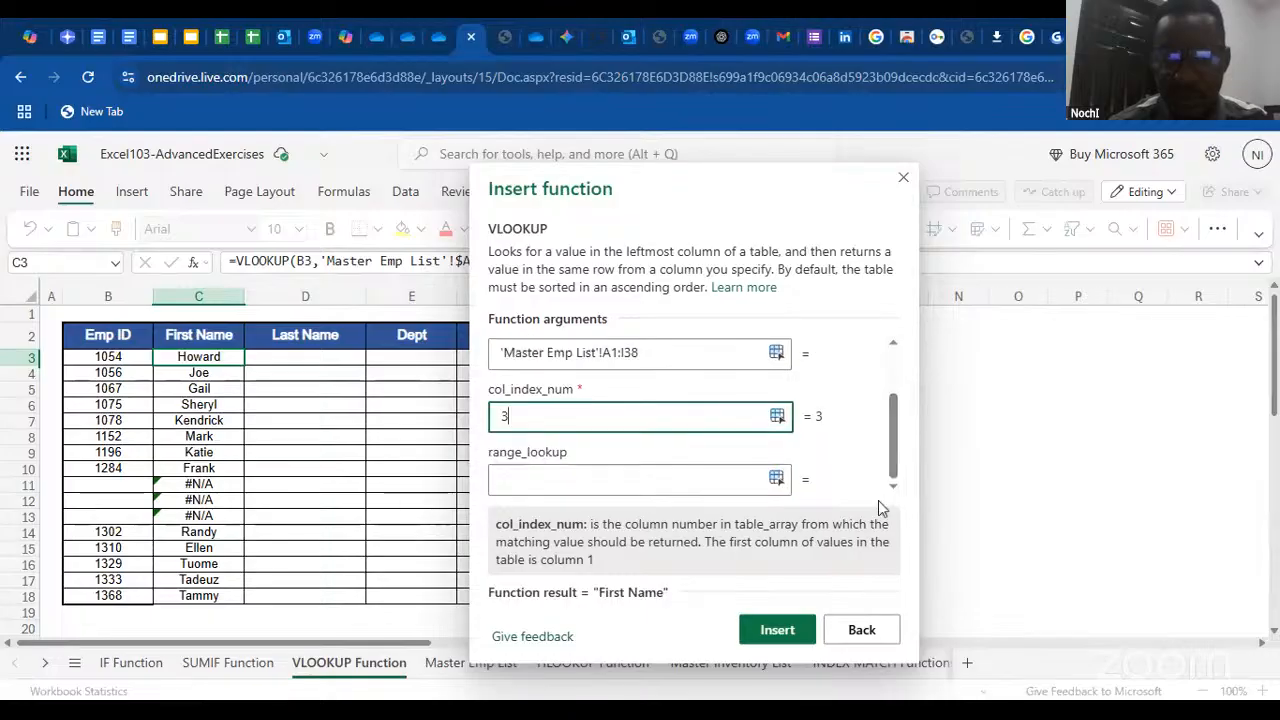
{"action": "left_click", "coordinate": [591, 485]}
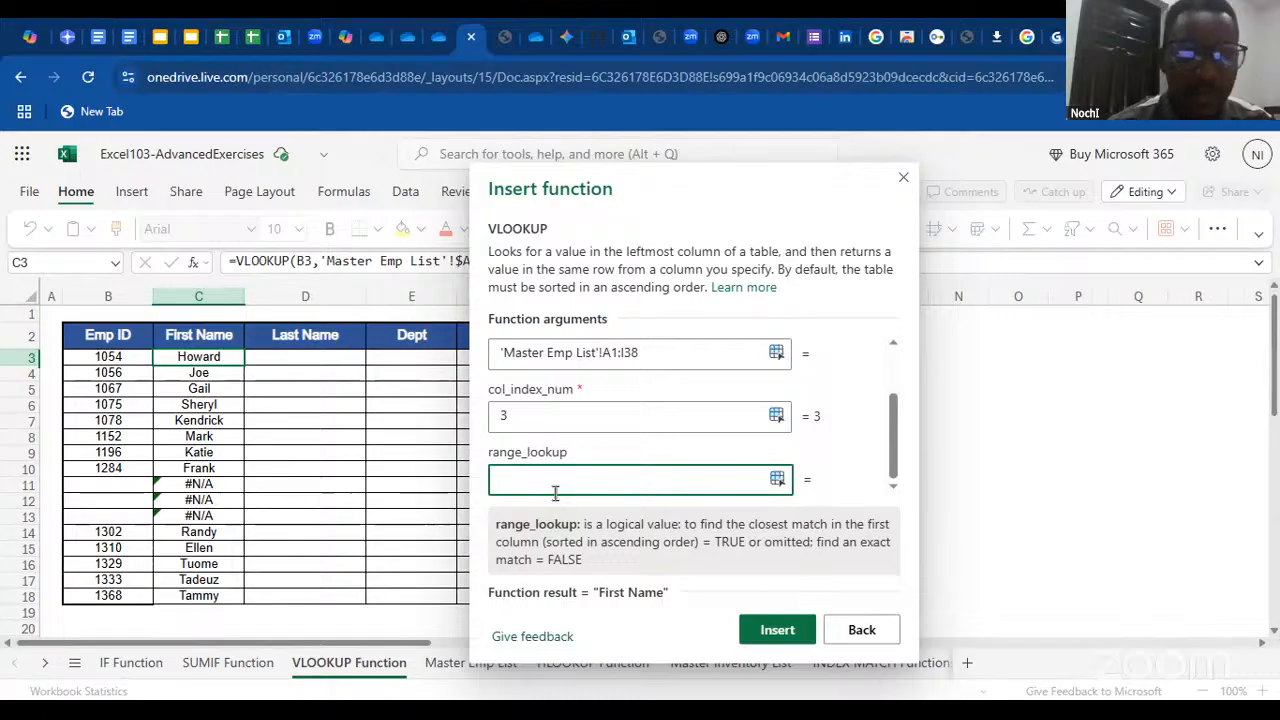
{"action": "type", "text": "als"}
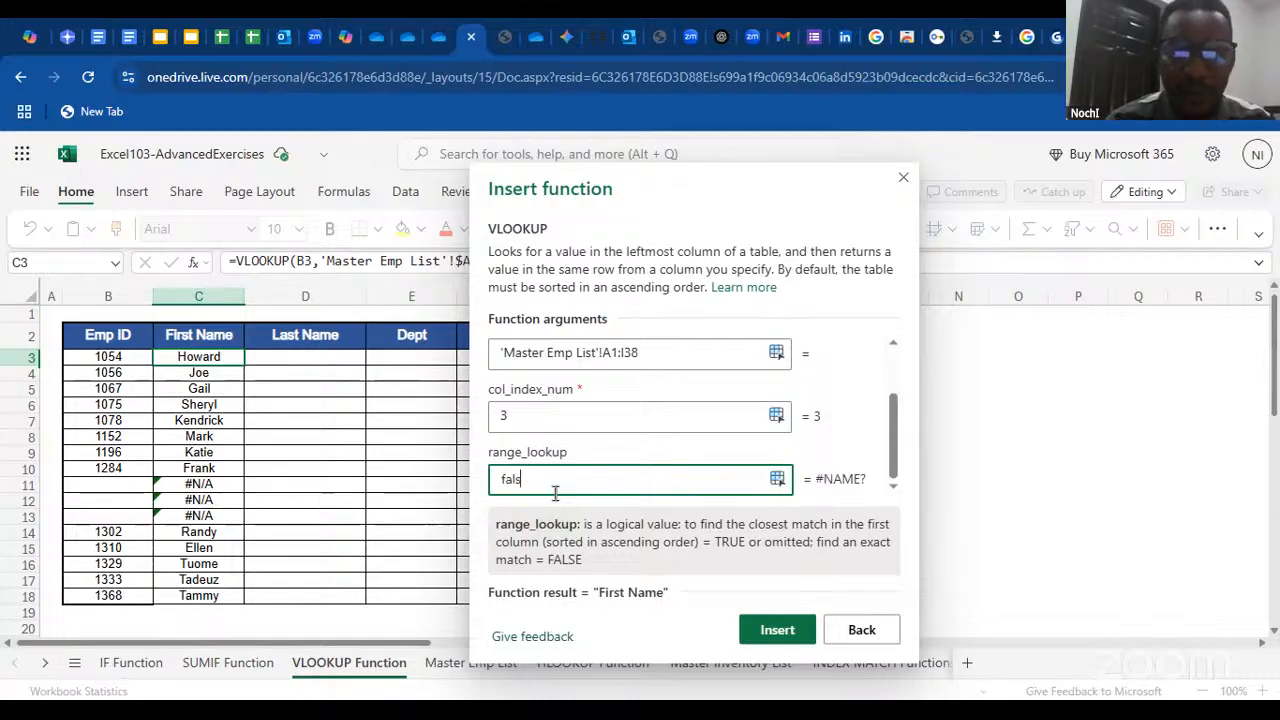
{"action": "type", "text": "e"}
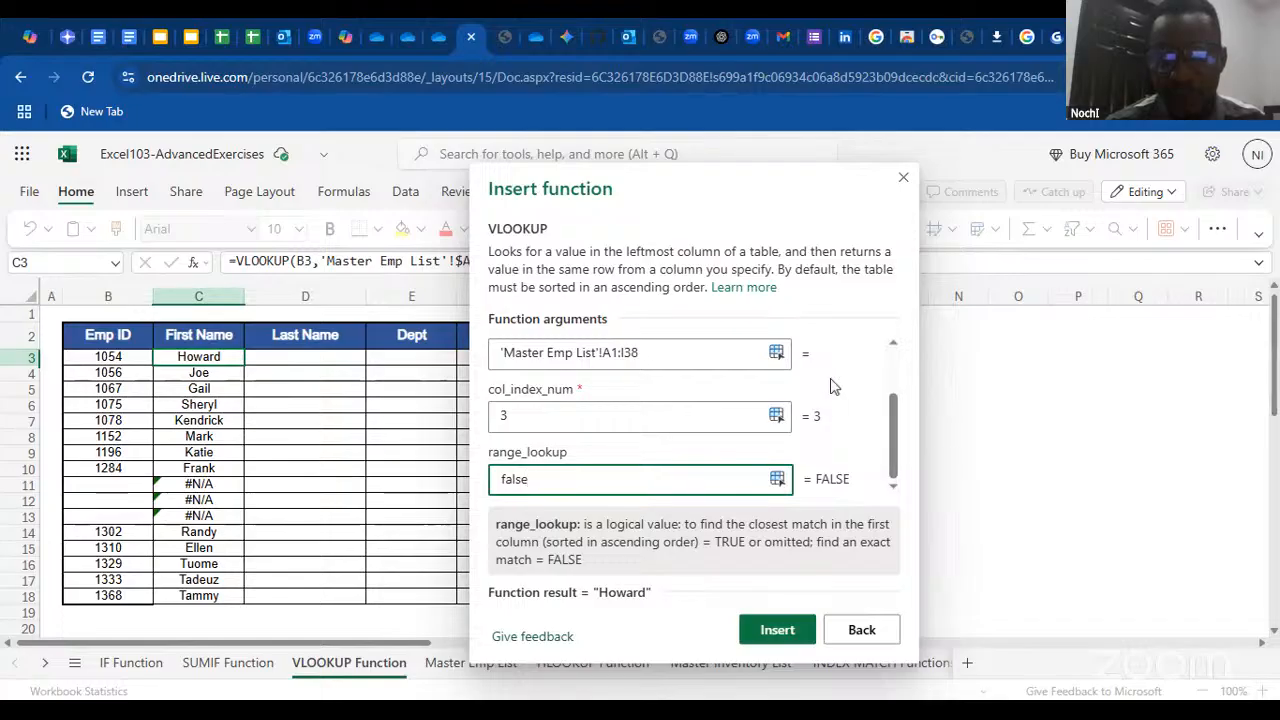
Insert the completed VLOOKUP into C3 and fill it down the First Name column through C18
{"action": "left_click_drag", "start_coordinate": [737, 194], "coordinate": [464, 196]}
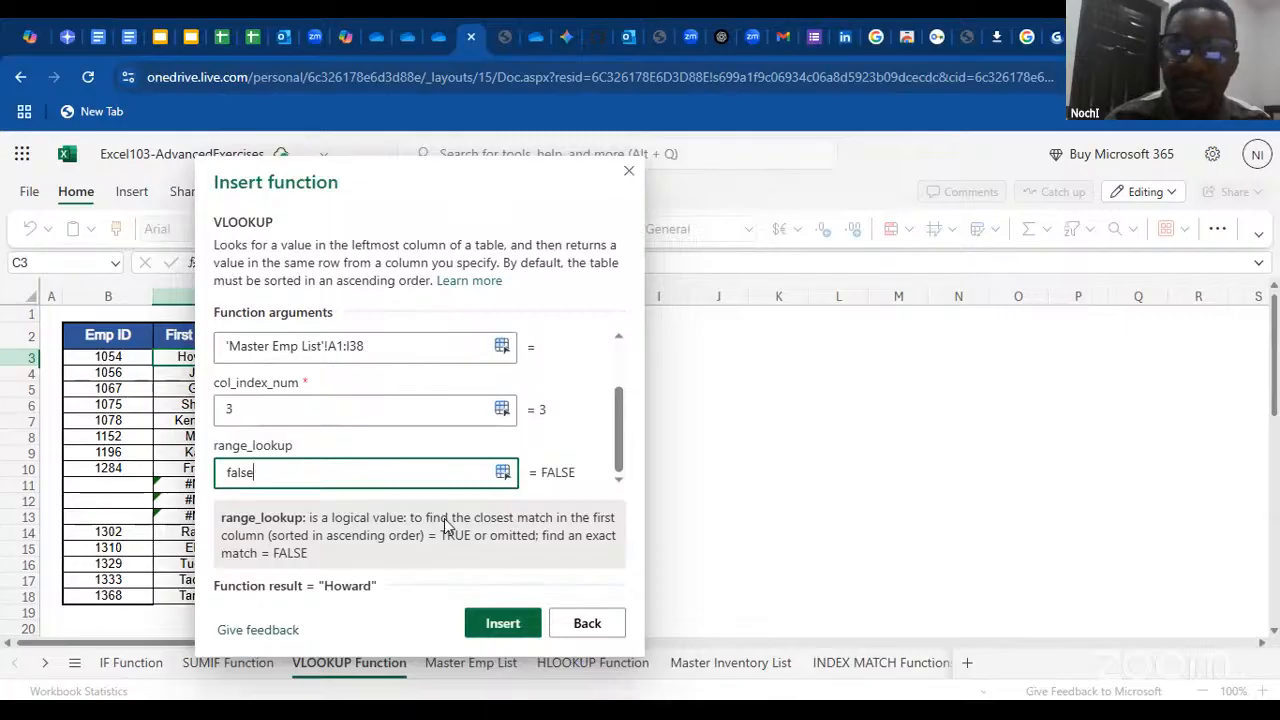
{"action": "key", "text": "Return"}
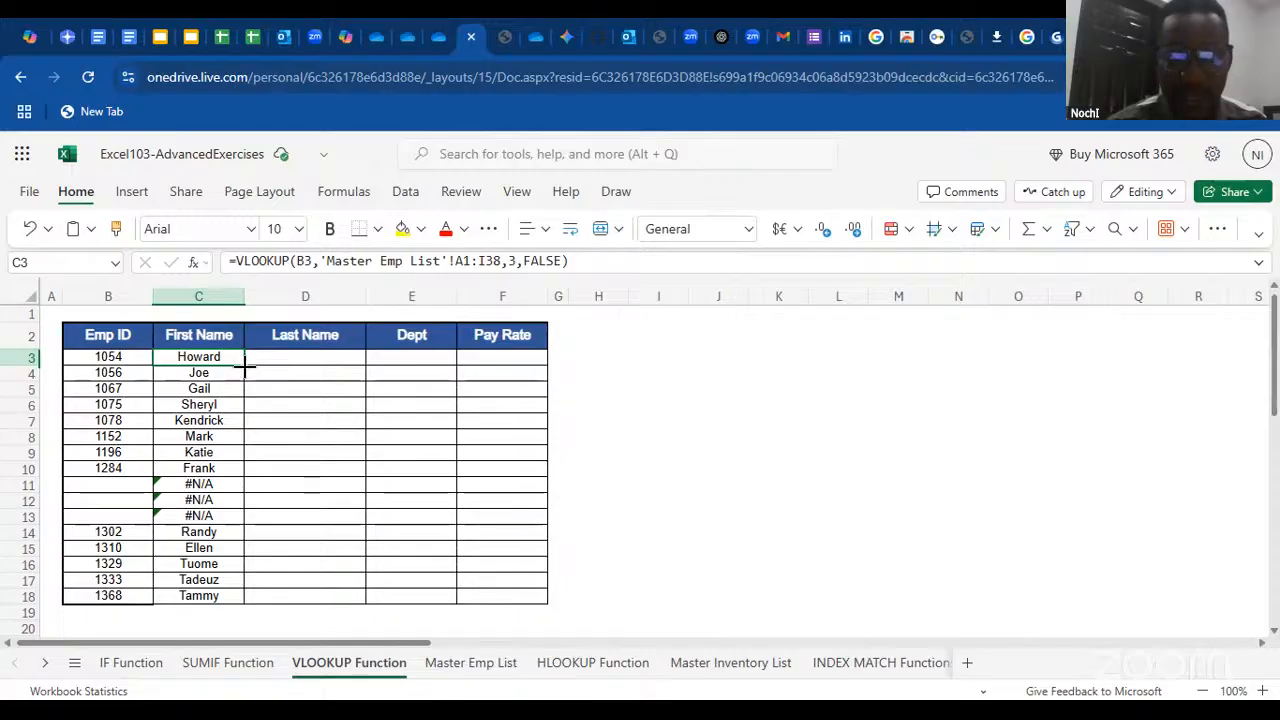
{"action": "left_click_drag", "start_coordinate": [245, 366], "coordinate": [238, 595]}
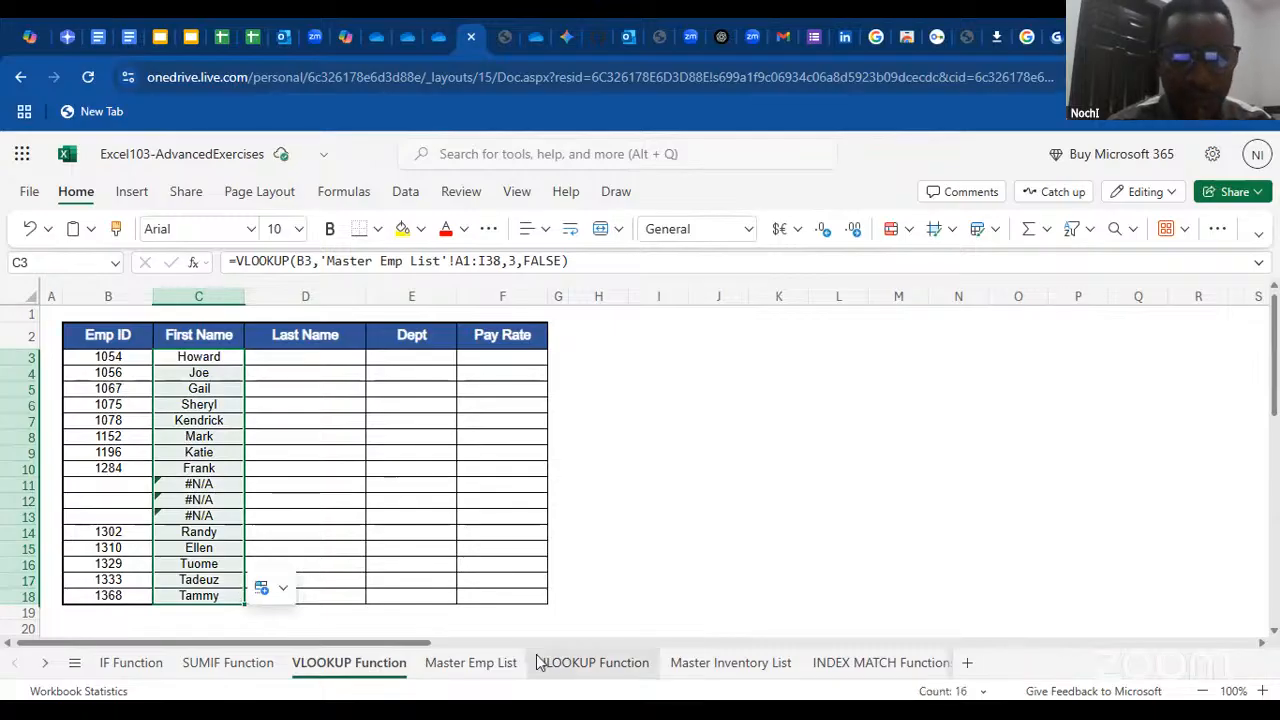
Change the lookup_value in C3's VLOOKUP to the mixed reference $B3 and refill the formula down the First Name column through C18
{"action": "left_click", "coordinate": [481, 664]}
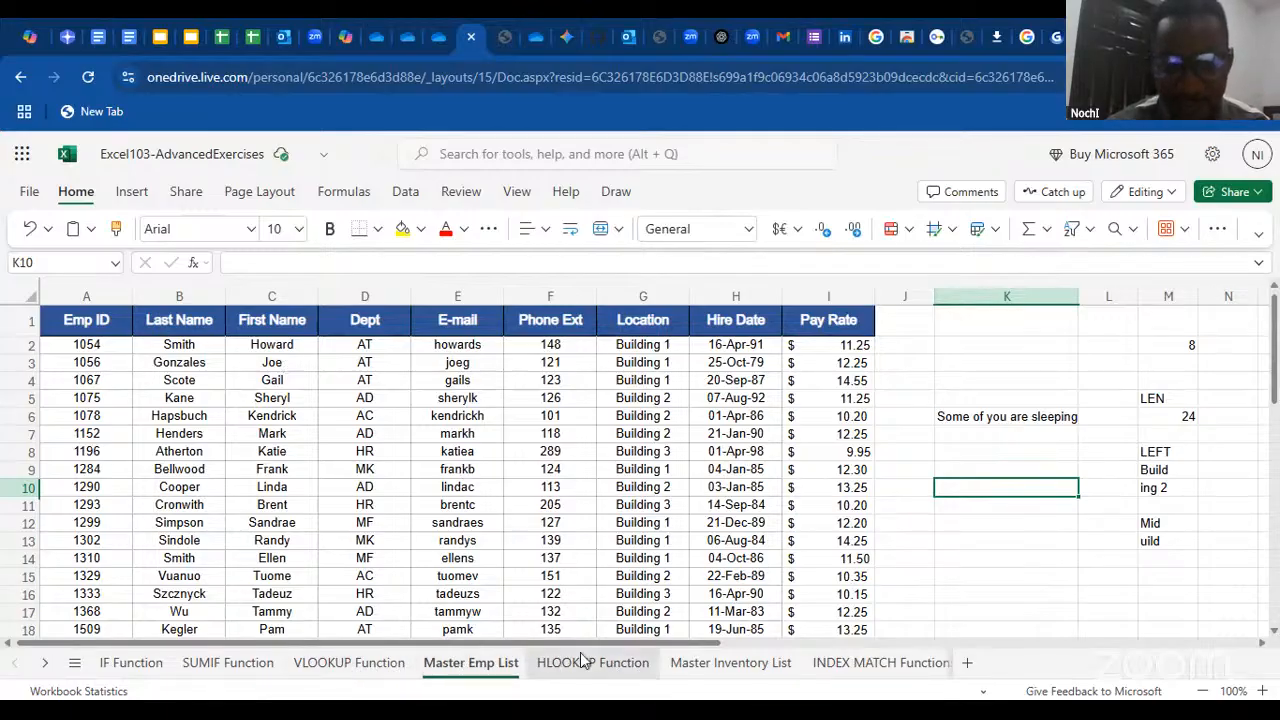
{"action": "left_click", "coordinate": [355, 673]}
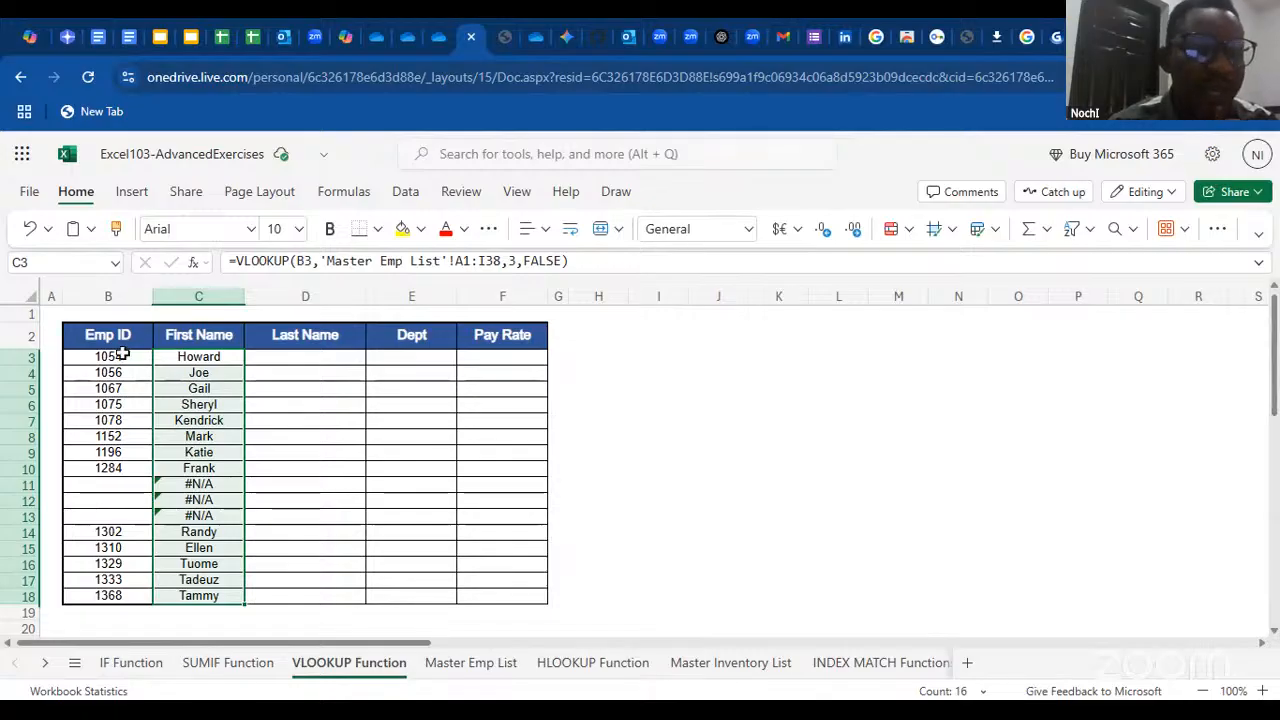
{"action": "left_click", "coordinate": [296, 260]}
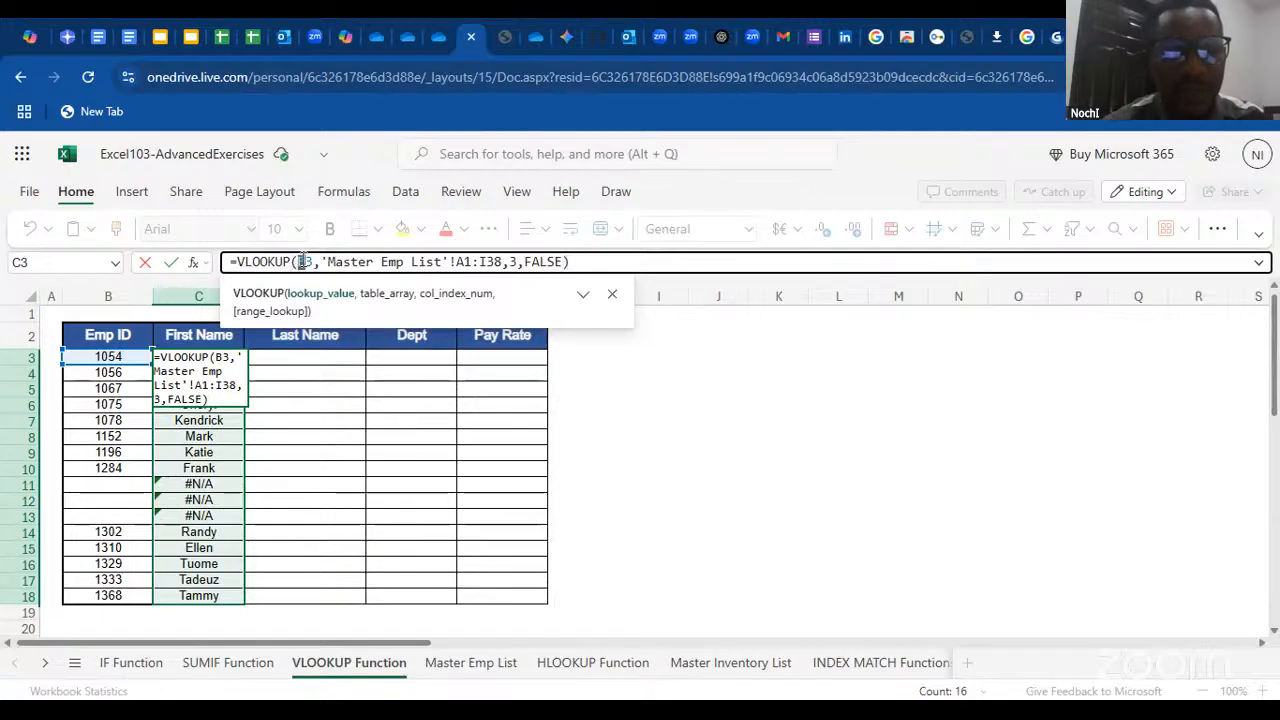
{"action": "key", "text": "F4"}
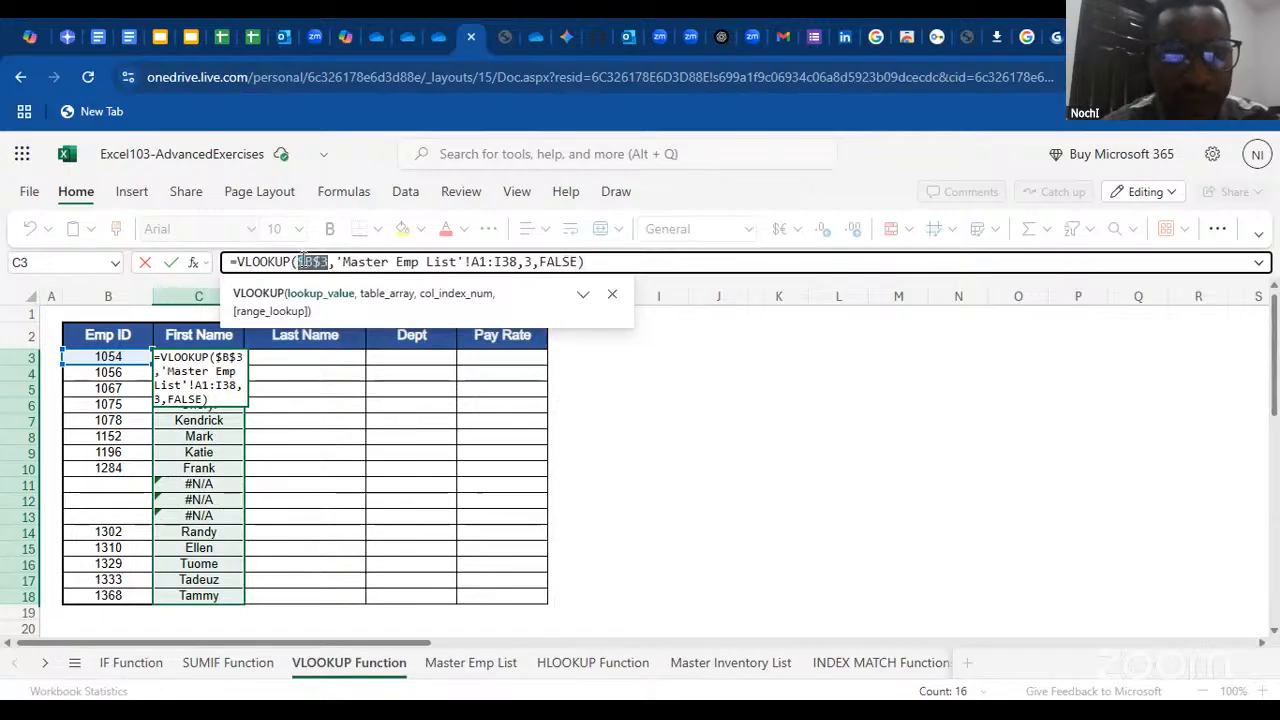
{"action": "key", "text": "F4"}
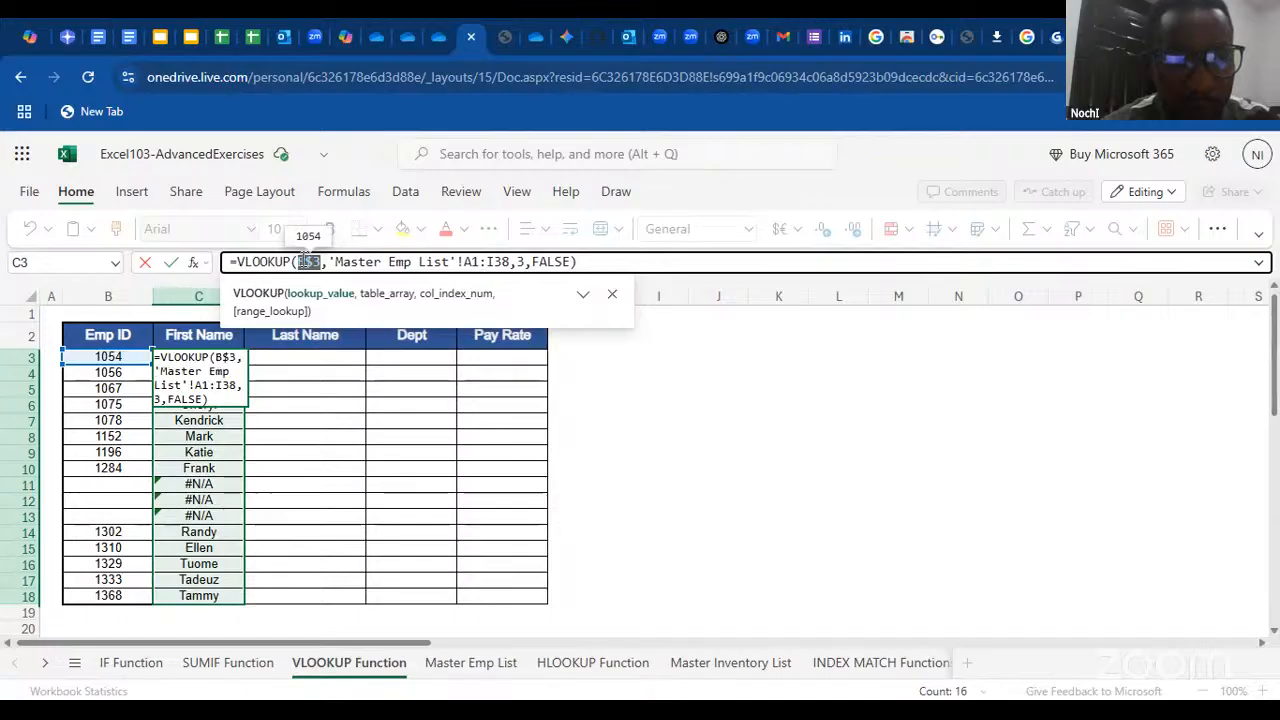
{"action": "key", "text": "F4"}
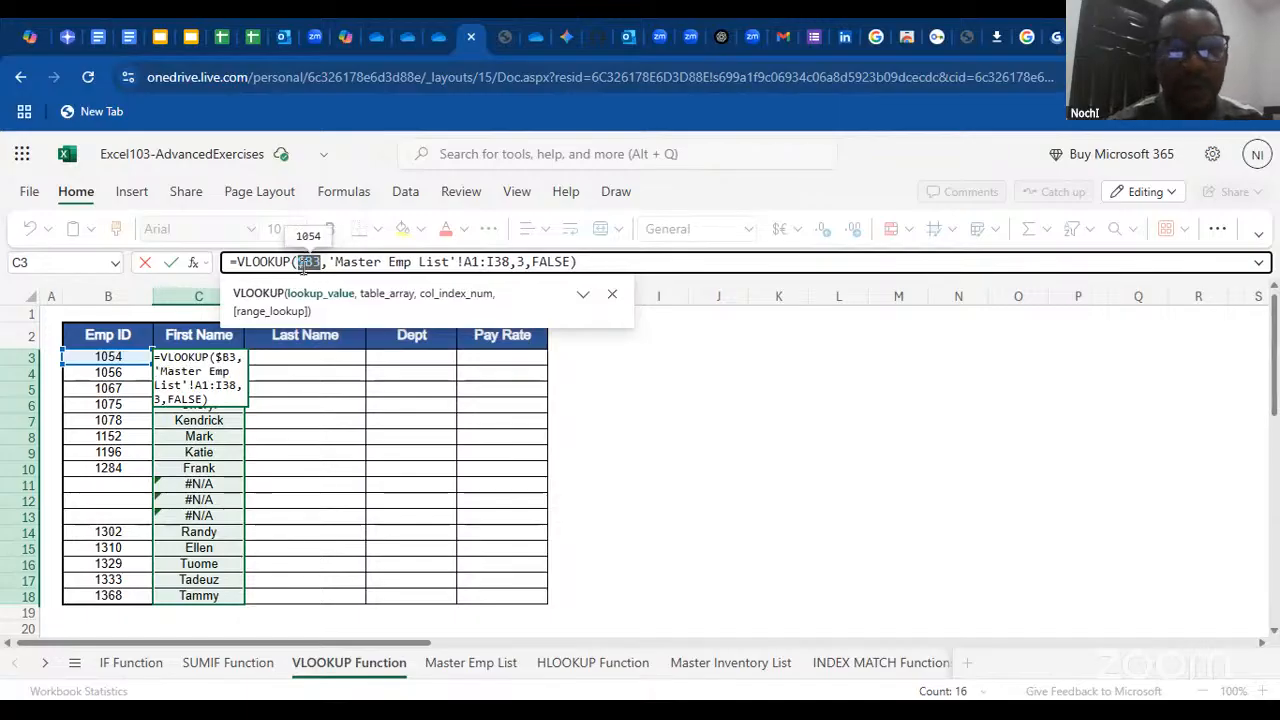
{"action": "left_click", "coordinate": [302, 264]}
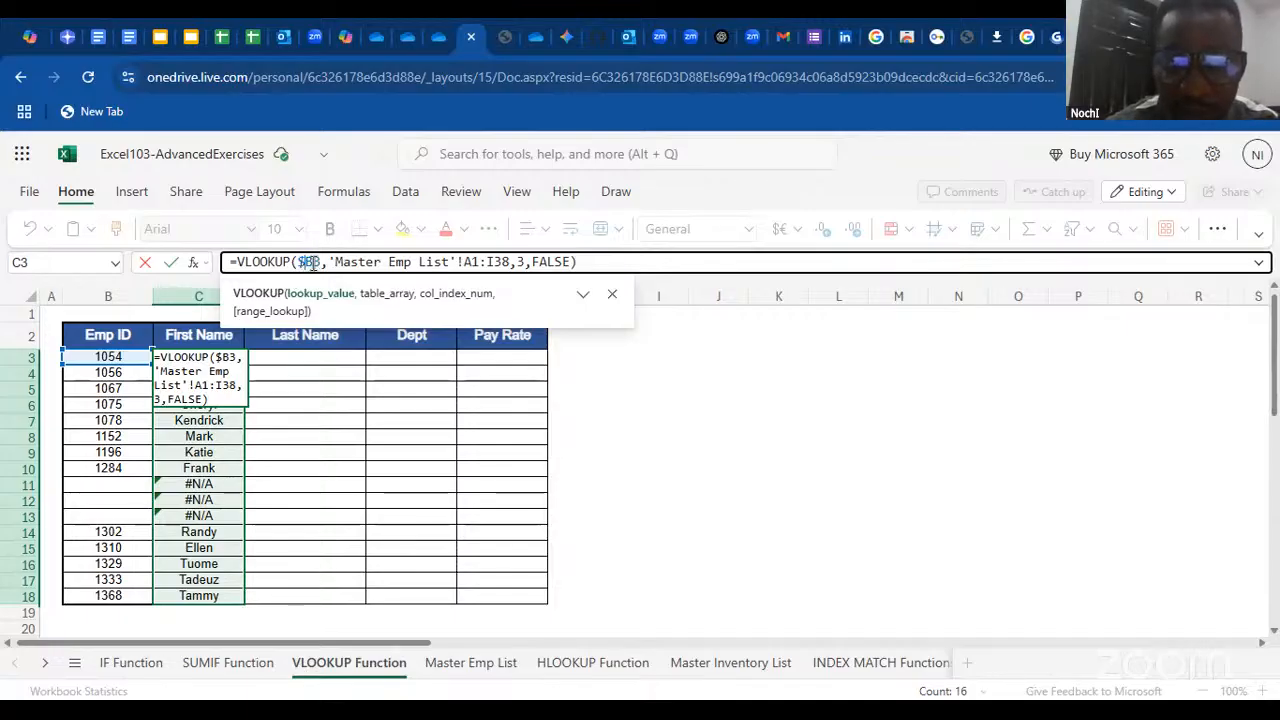
{"action": "mouse_move", "coordinate": [313, 263]}
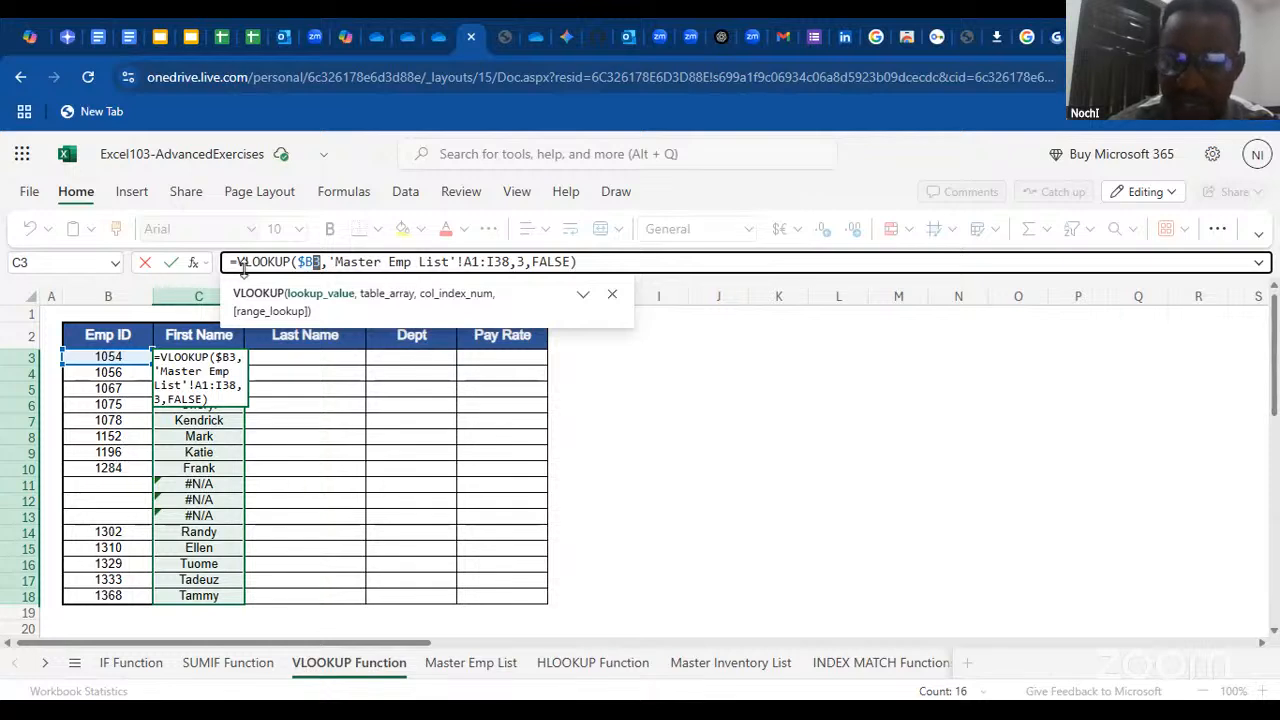
{"action": "left_click", "coordinate": [302, 263]}
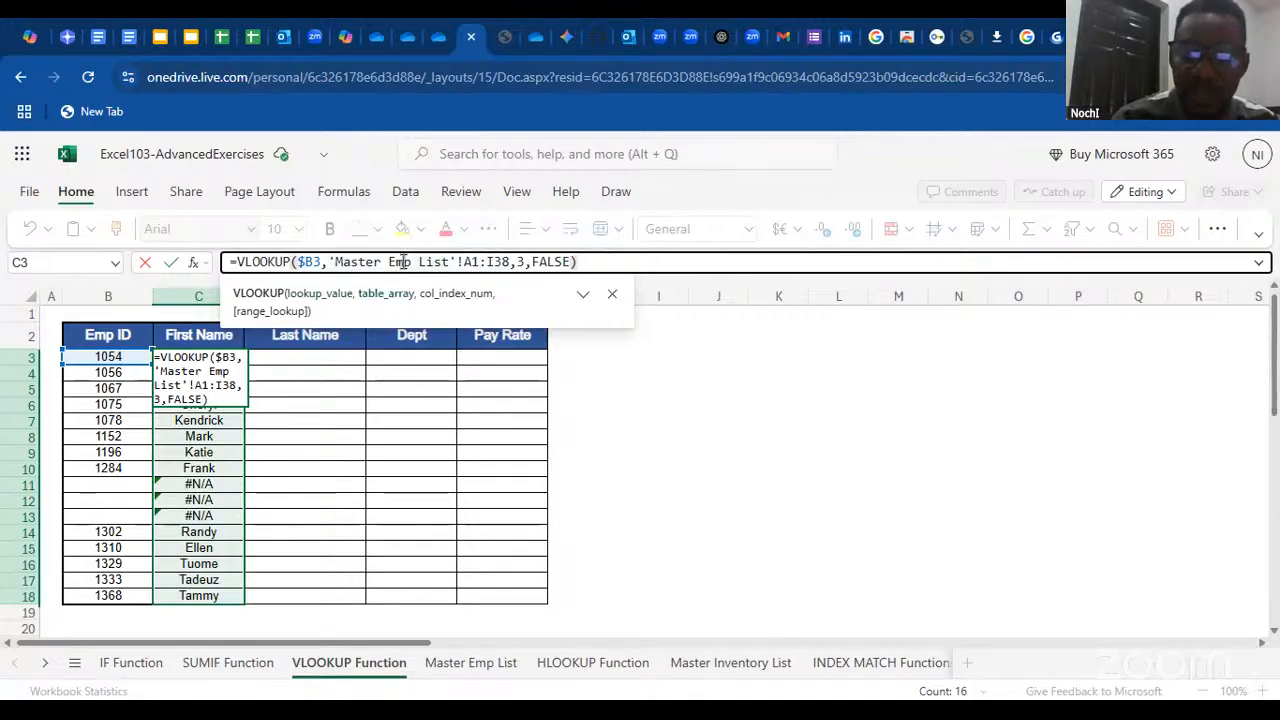
{"action": "key", "text": "Return"}
{"action": "left_click", "coordinate": [240, 362]}
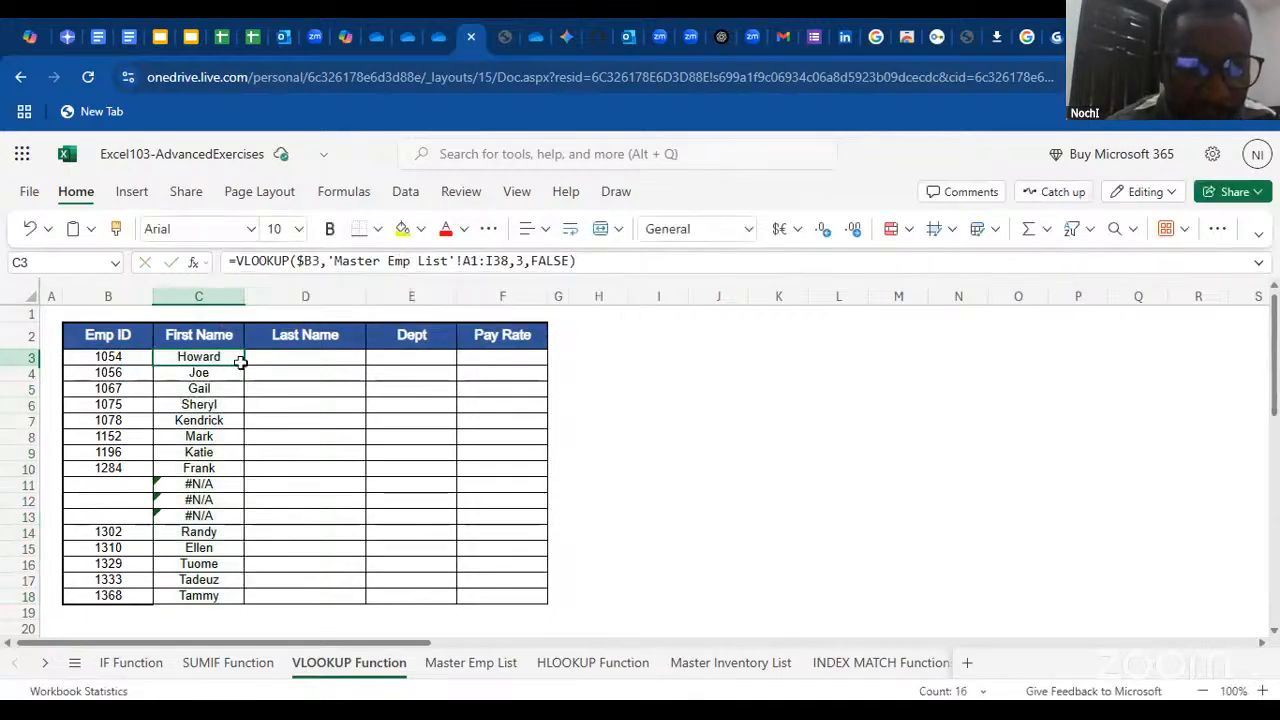
{"action": "left_click_drag", "start_coordinate": [246, 362], "coordinate": [246, 601]}
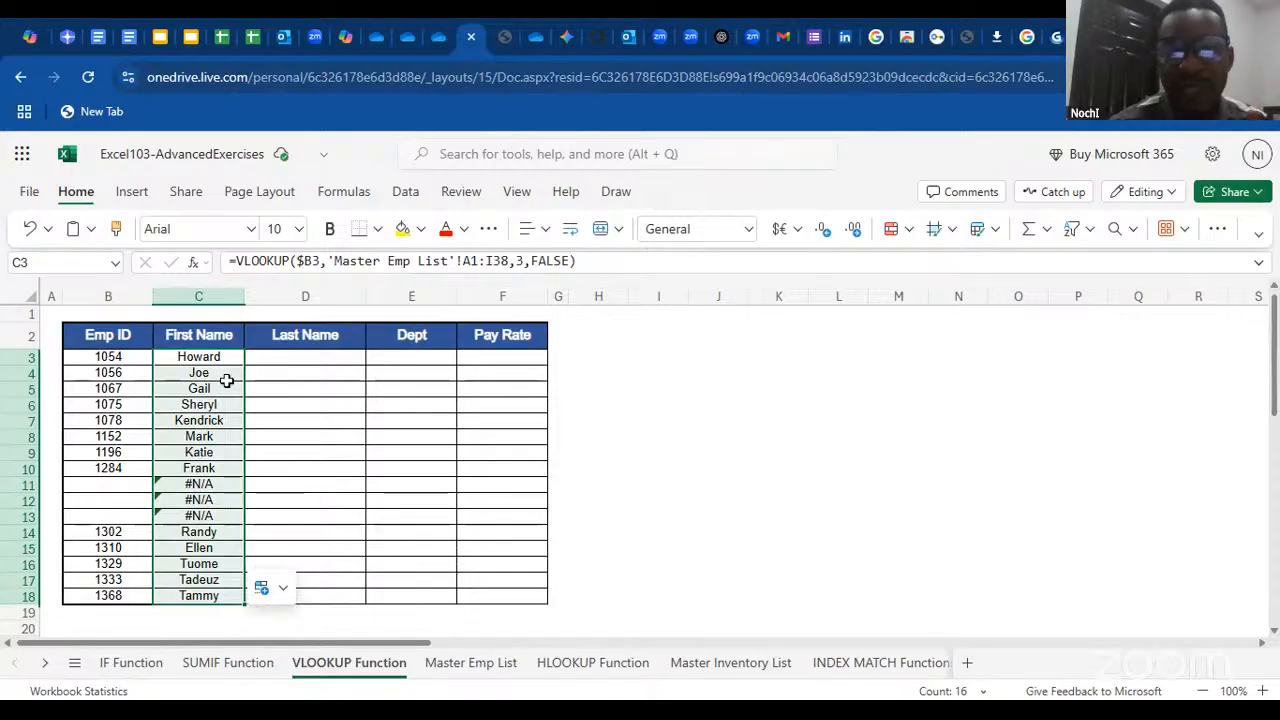
{"action": "left_click", "coordinate": [298, 261]}
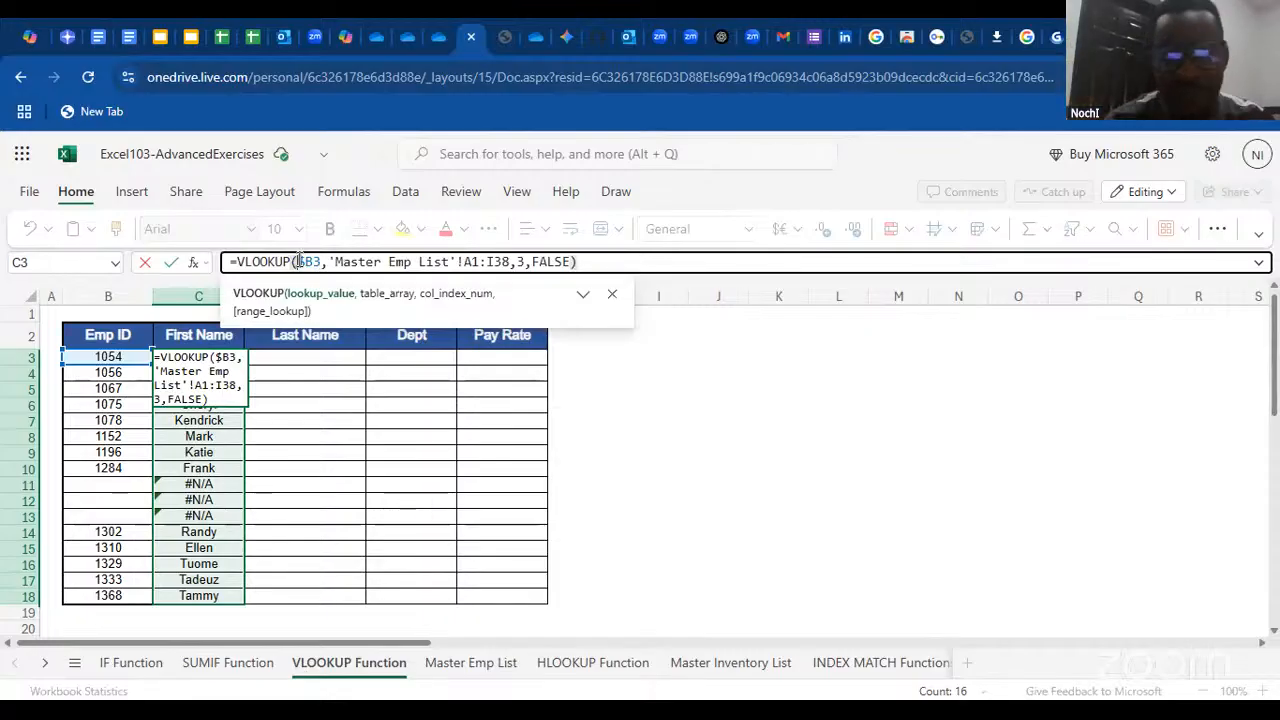
{"action": "left_click", "coordinate": [683, 388]}
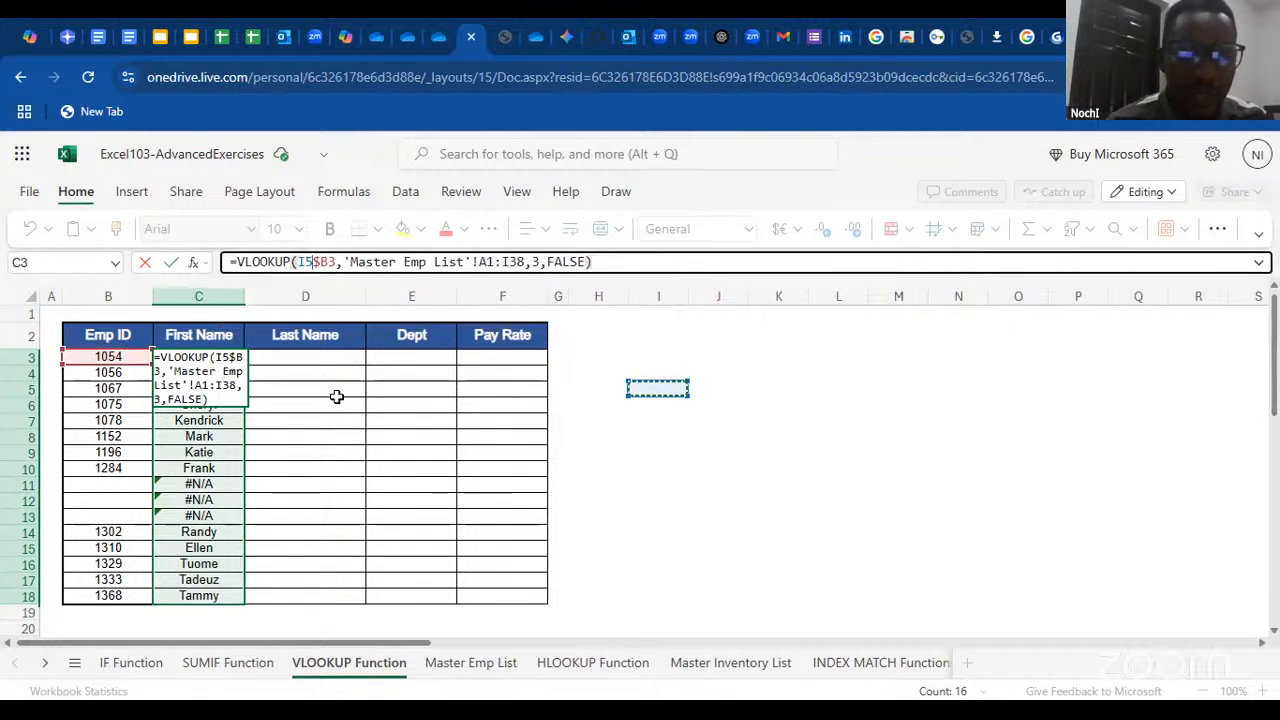
{"action": "left_click", "coordinate": [318, 262]}
{"action": "key", "text": "BackSpace"}
{"action": "key", "text": "BackSpace"}
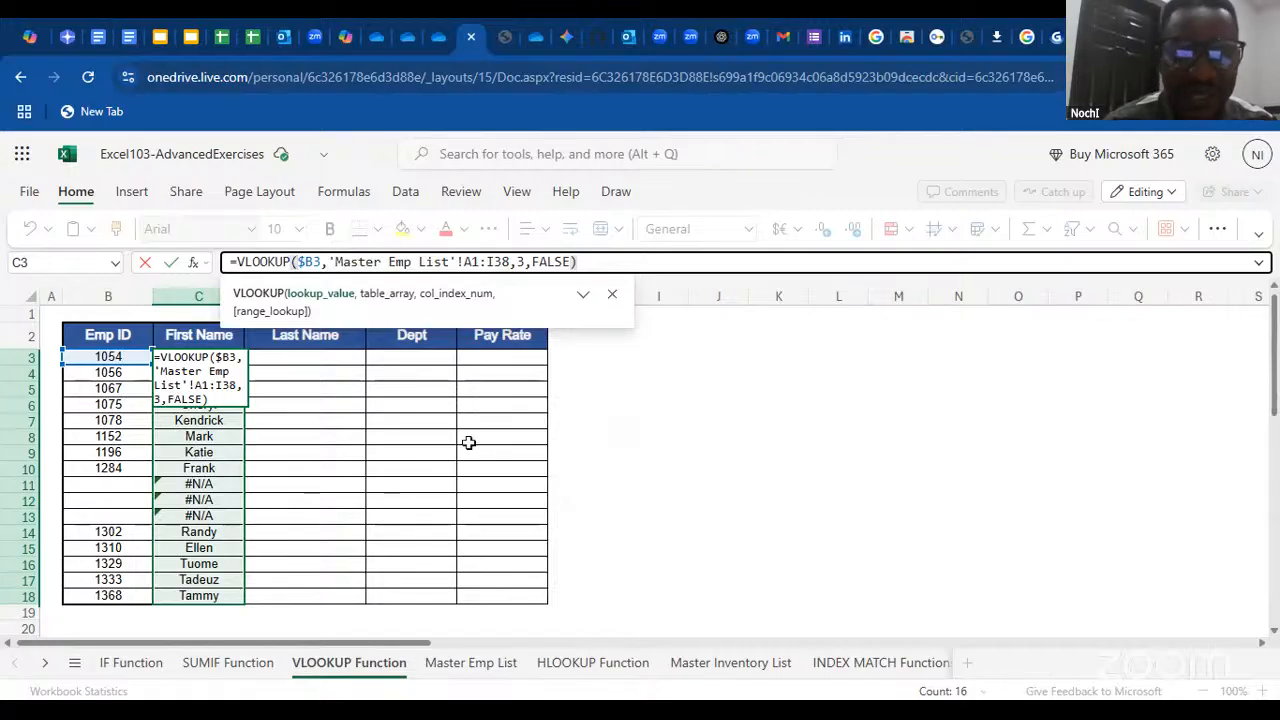
{"action": "left_click", "coordinate": [384, 430]}
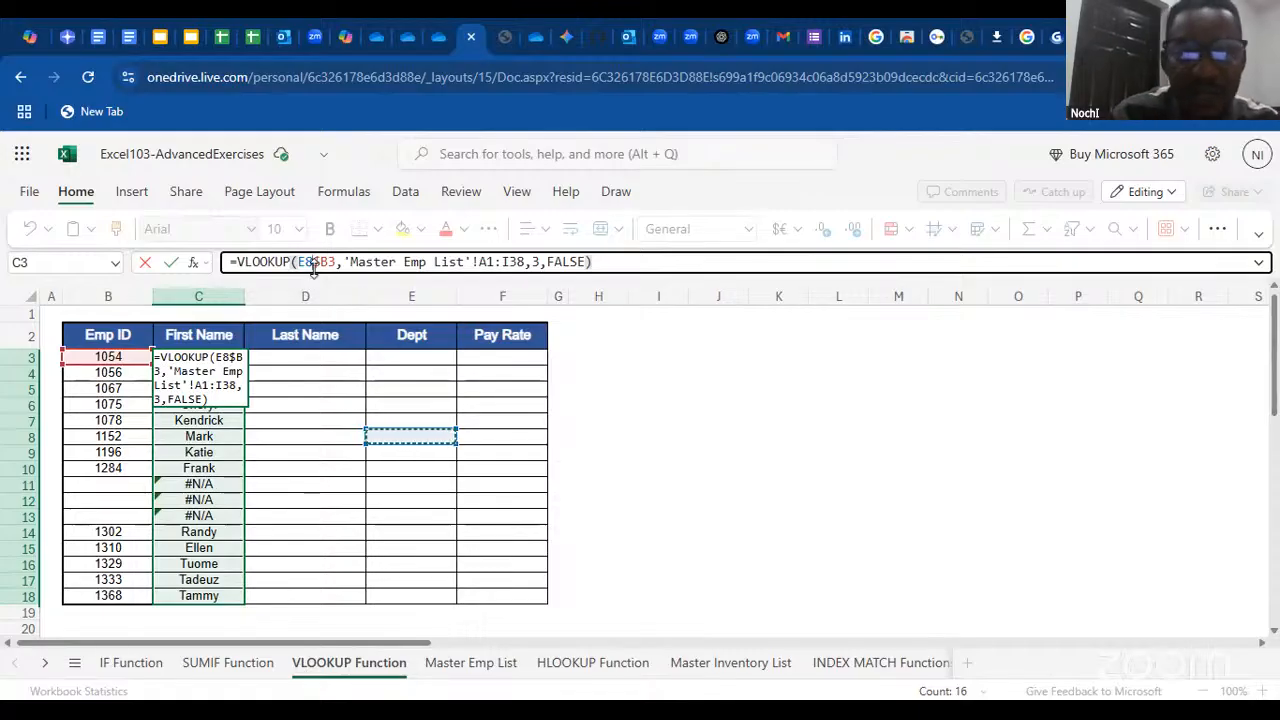
{"action": "key", "text": "BackSpace"}
{"action": "key", "text": "BackSpace"}
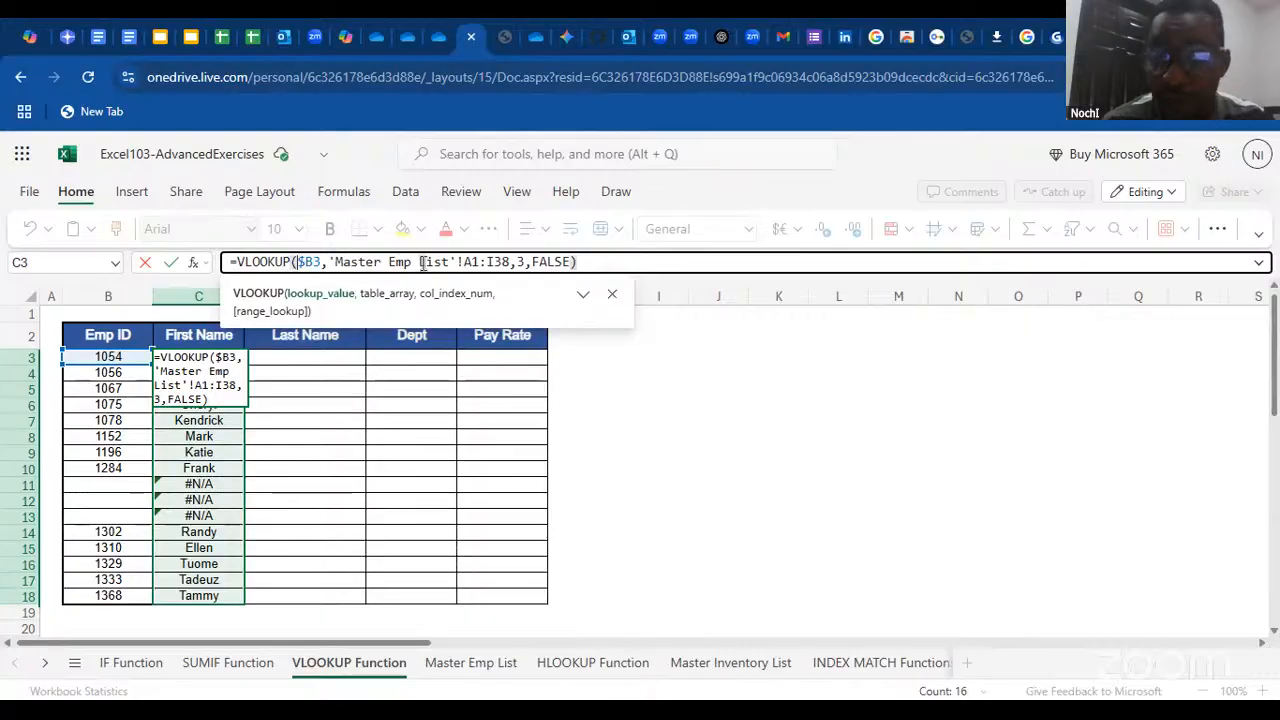
{"action": "mouse_move", "coordinate": [430, 265]}
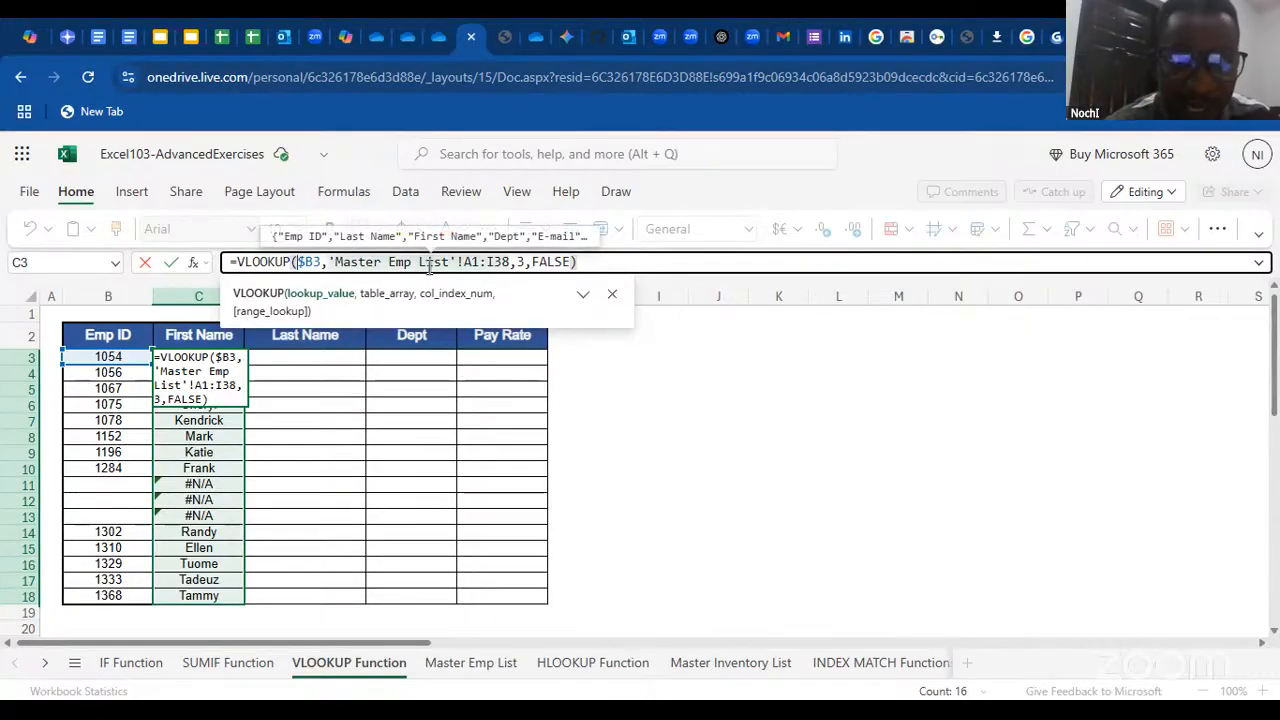
{"action": "key", "text": "Return"}
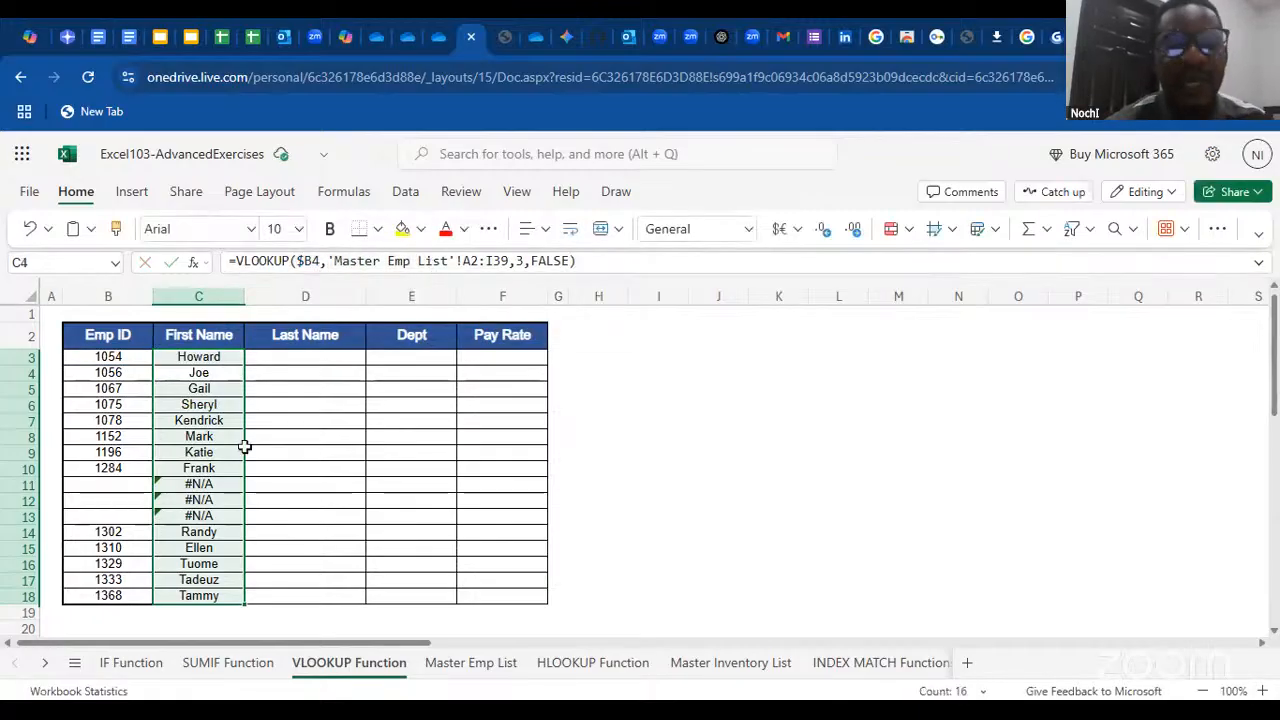
Clear the Warehouse 2 and Warehouse 3 inventory formulas in B6:B7 on the HLOOKUP Function sheet
{"action": "left_click", "coordinate": [330, 358]}
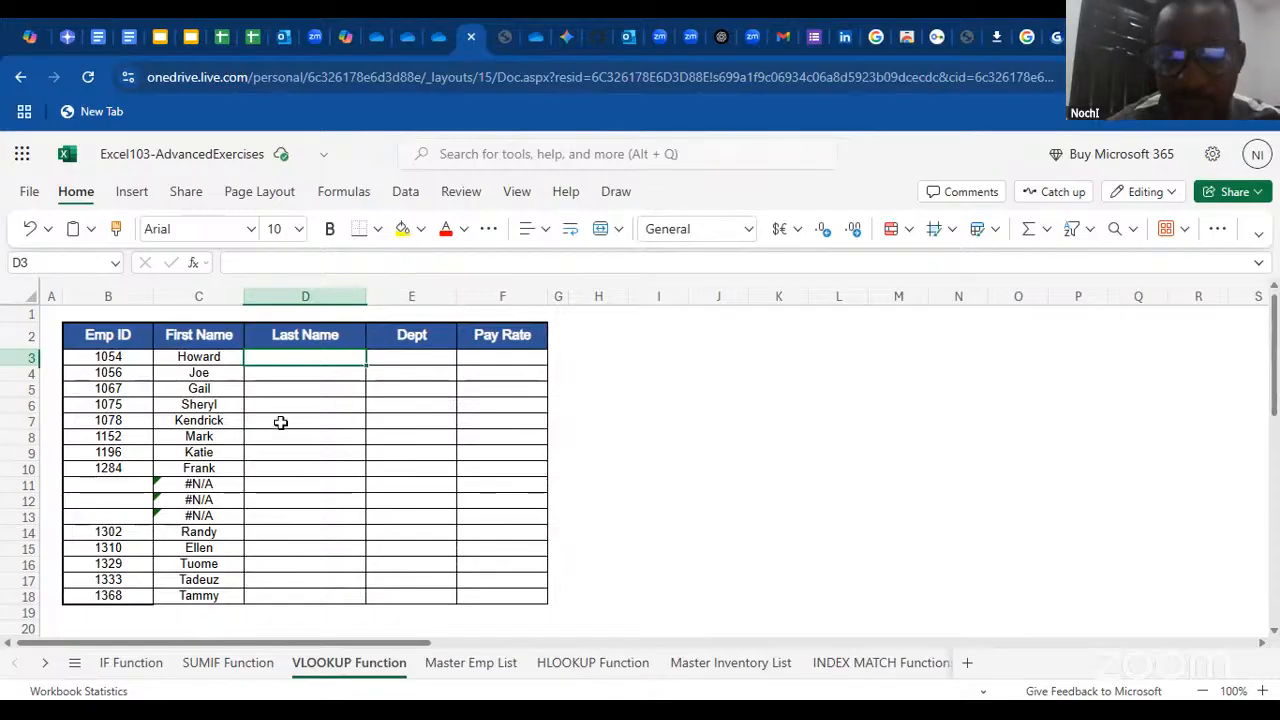
{"action": "left_click", "coordinate": [592, 658]}
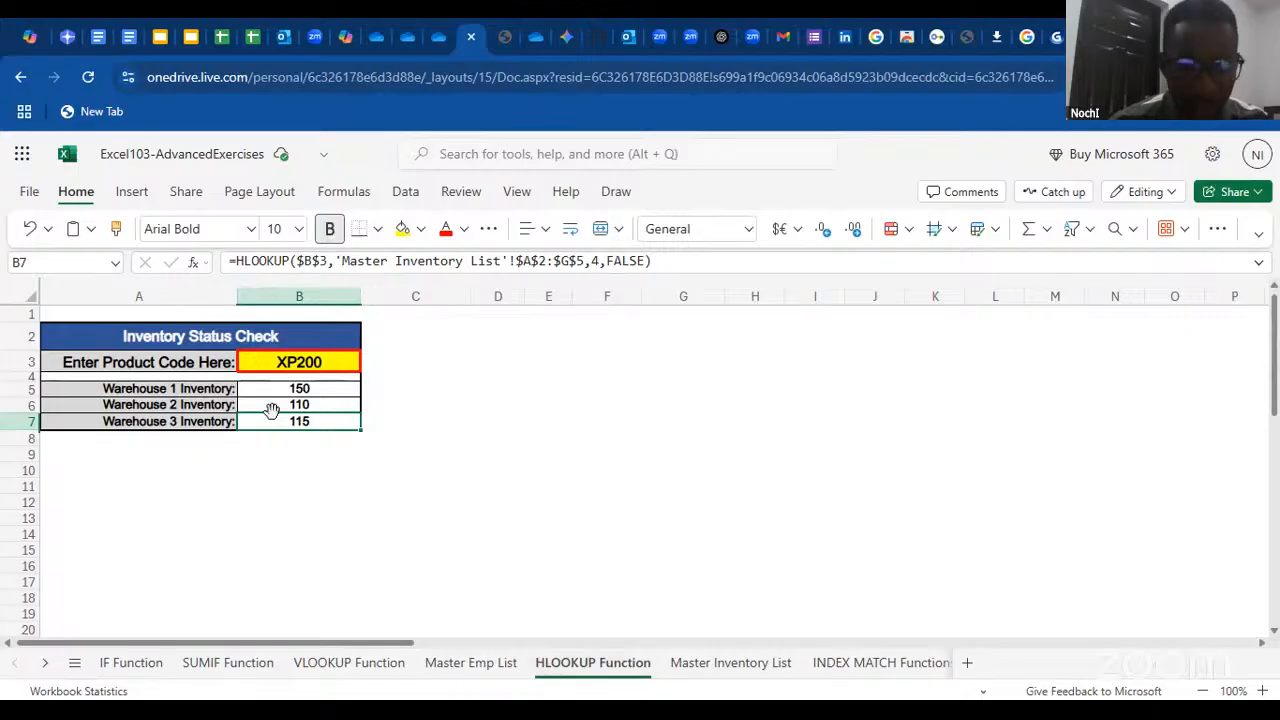
{"action": "left_click", "coordinate": [272, 408]}
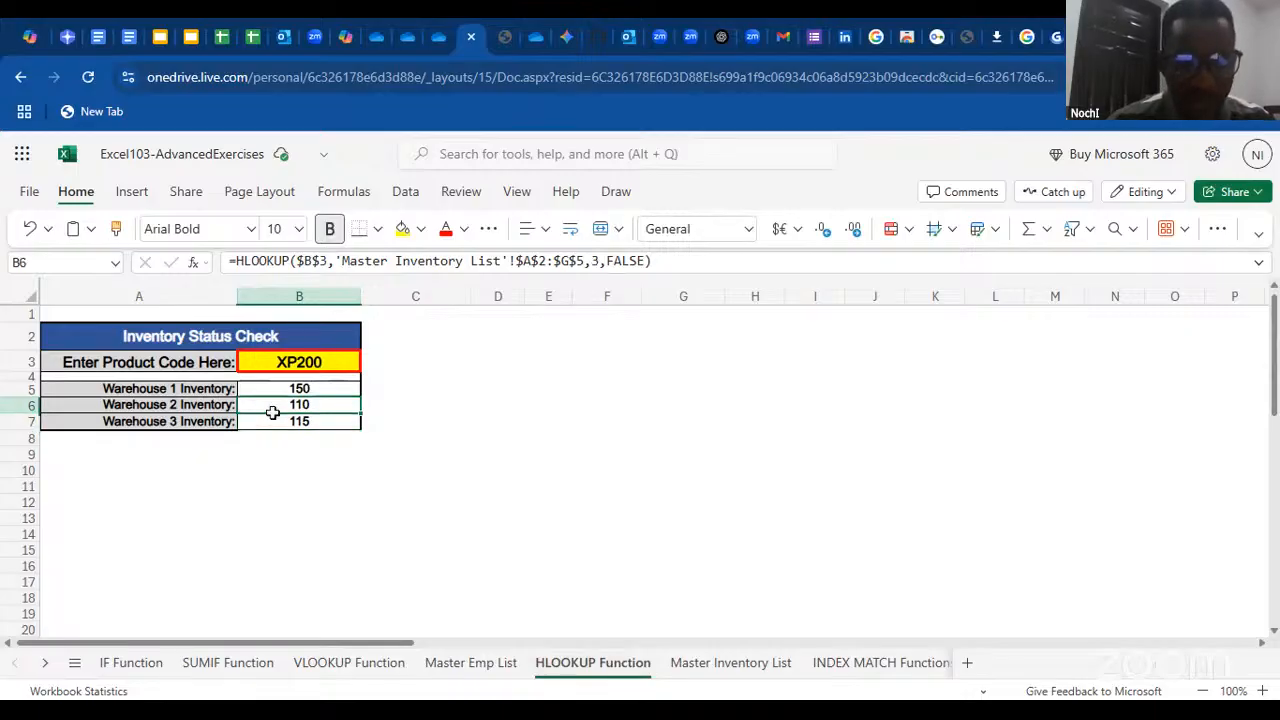
{"action": "left_click_drag", "start_coordinate": [272, 408], "coordinate": [272, 418]}
{"action": "key", "text": "Delete"}
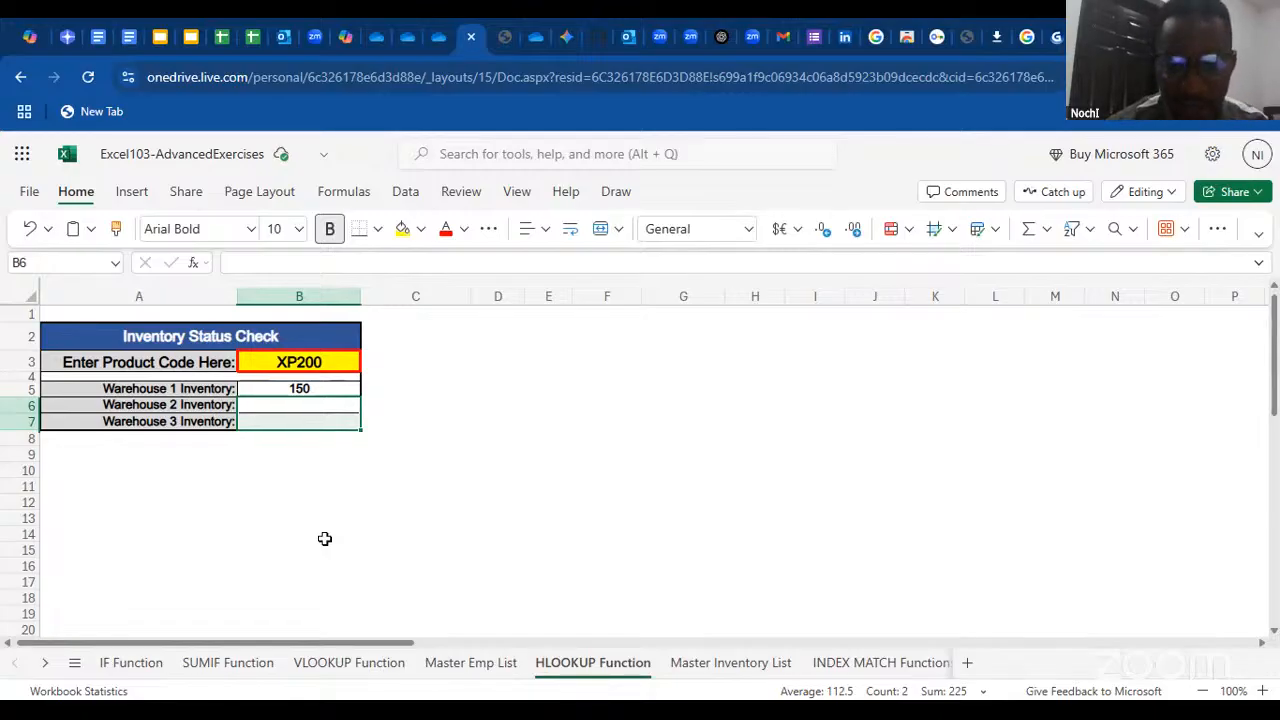
Examine how the product codes and warehouse rows are laid out on the Master Inventory List sheet
{"action": "left_click", "coordinate": [750, 666]}
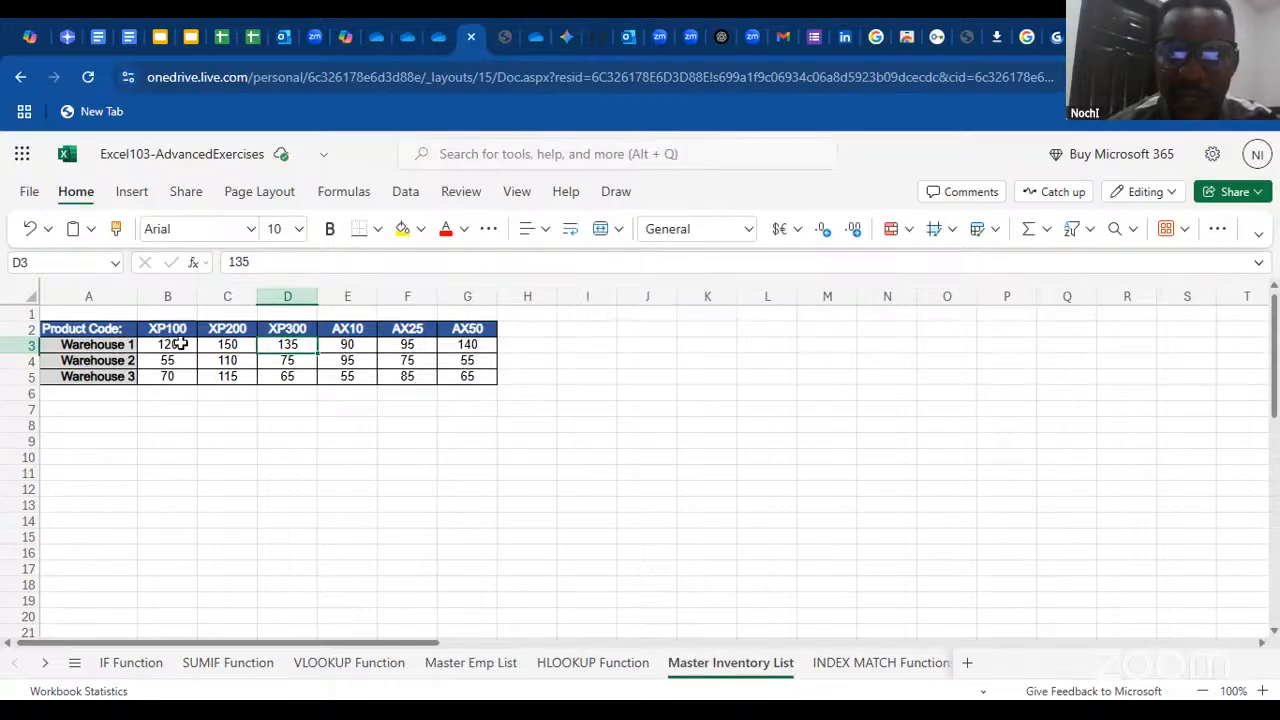
{"action": "left_click", "coordinate": [234, 410]}
{"action": "left_click", "coordinate": [88, 410]}
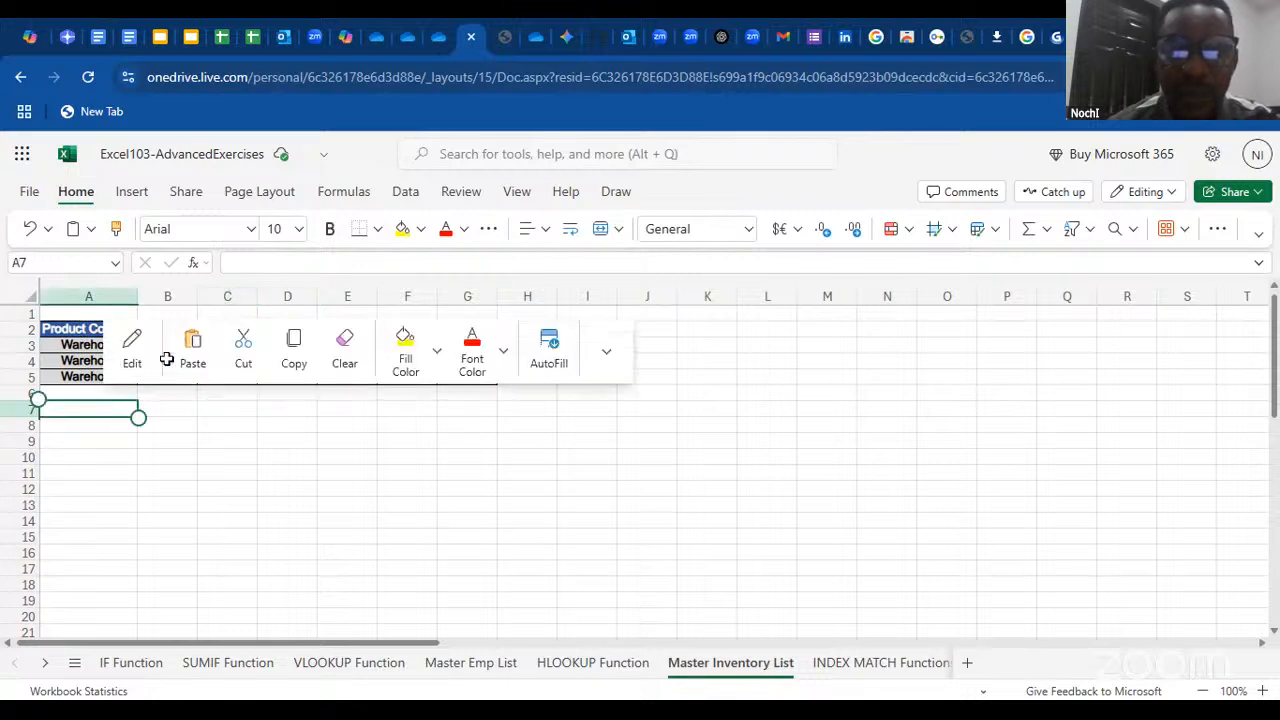
{"action": "left_click", "coordinate": [219, 452]}
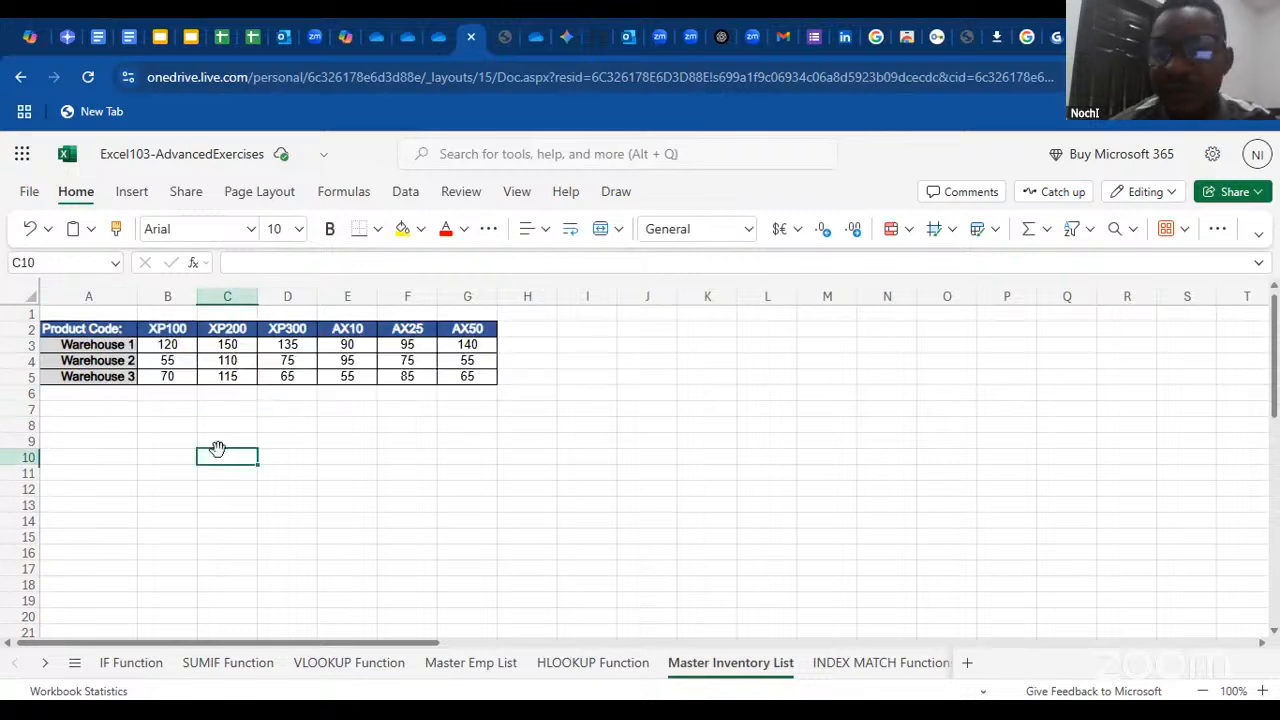
{"action": "left_click", "coordinate": [88, 377]}
{"action": "left_click", "coordinate": [88, 425]}
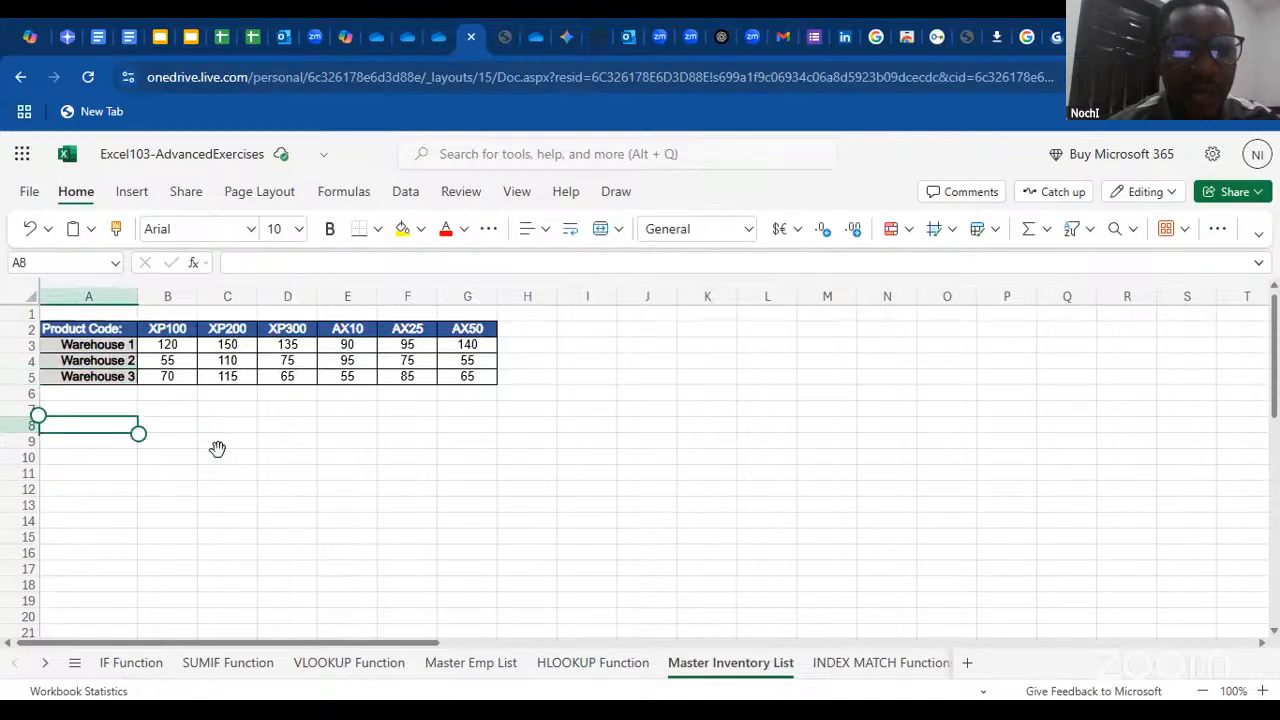
{"action": "left_click", "coordinate": [167, 410]}
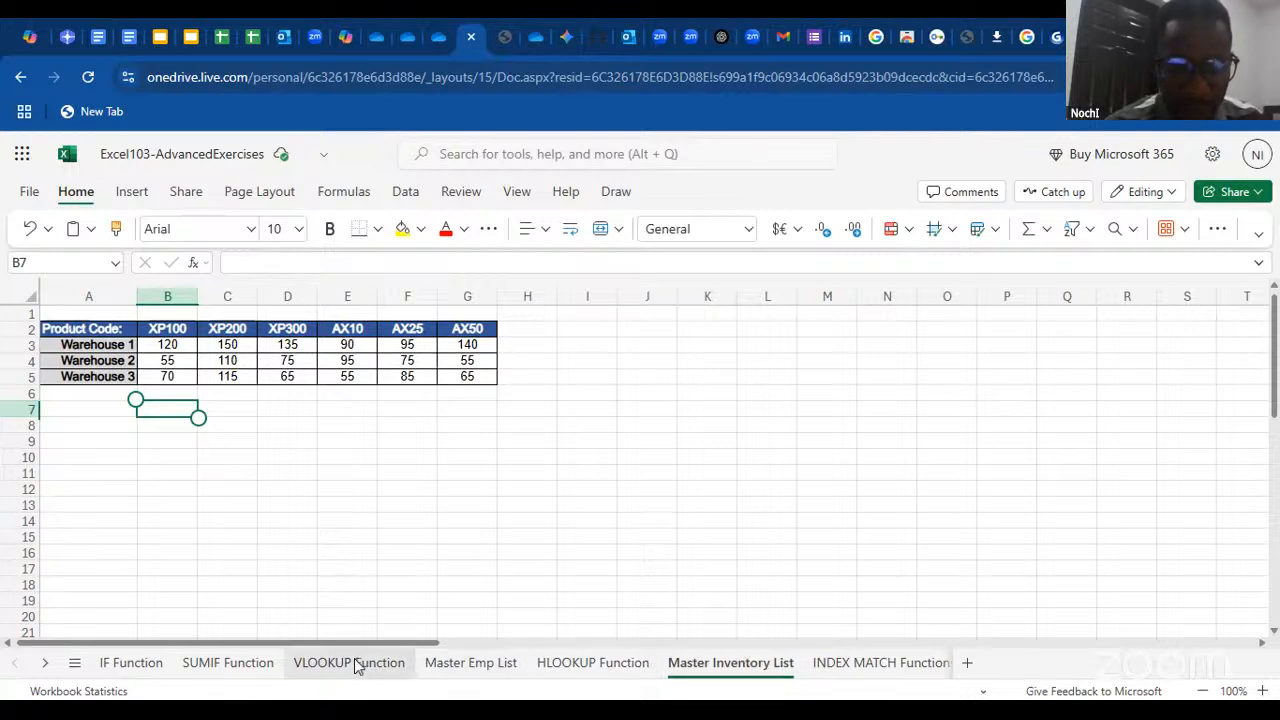
Start an HLOOKUP with Insert Function in B6 of the HLOOKUP Function sheet and set its lookup_value to the product code cell B3
{"action": "left_click", "coordinate": [590, 662]}
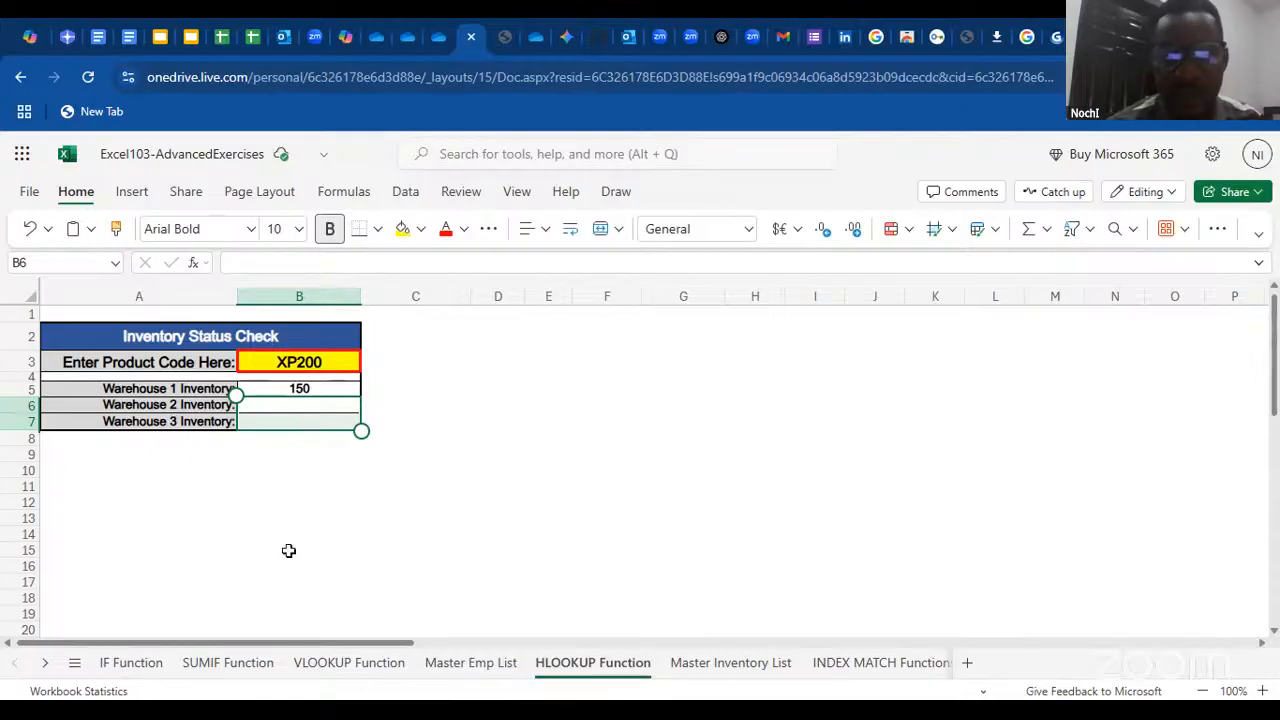
{"action": "left_click", "coordinate": [299, 404]}
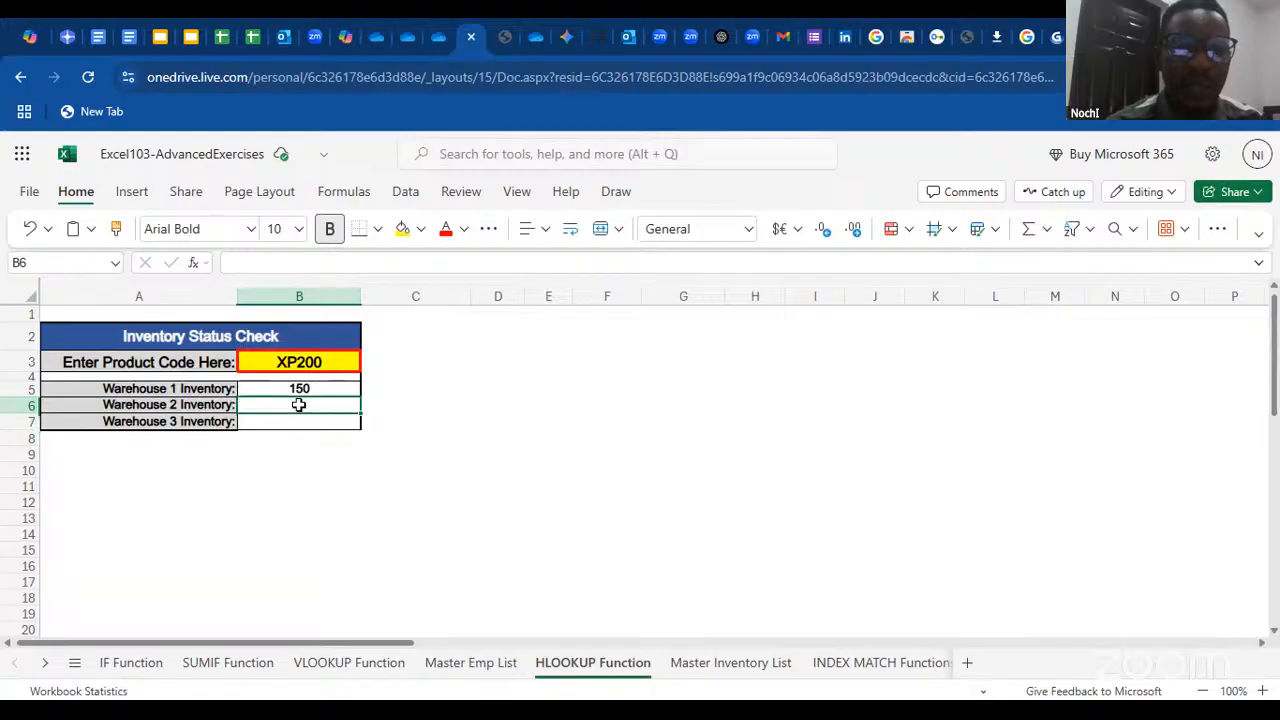
{"action": "type", "text": "=h"}
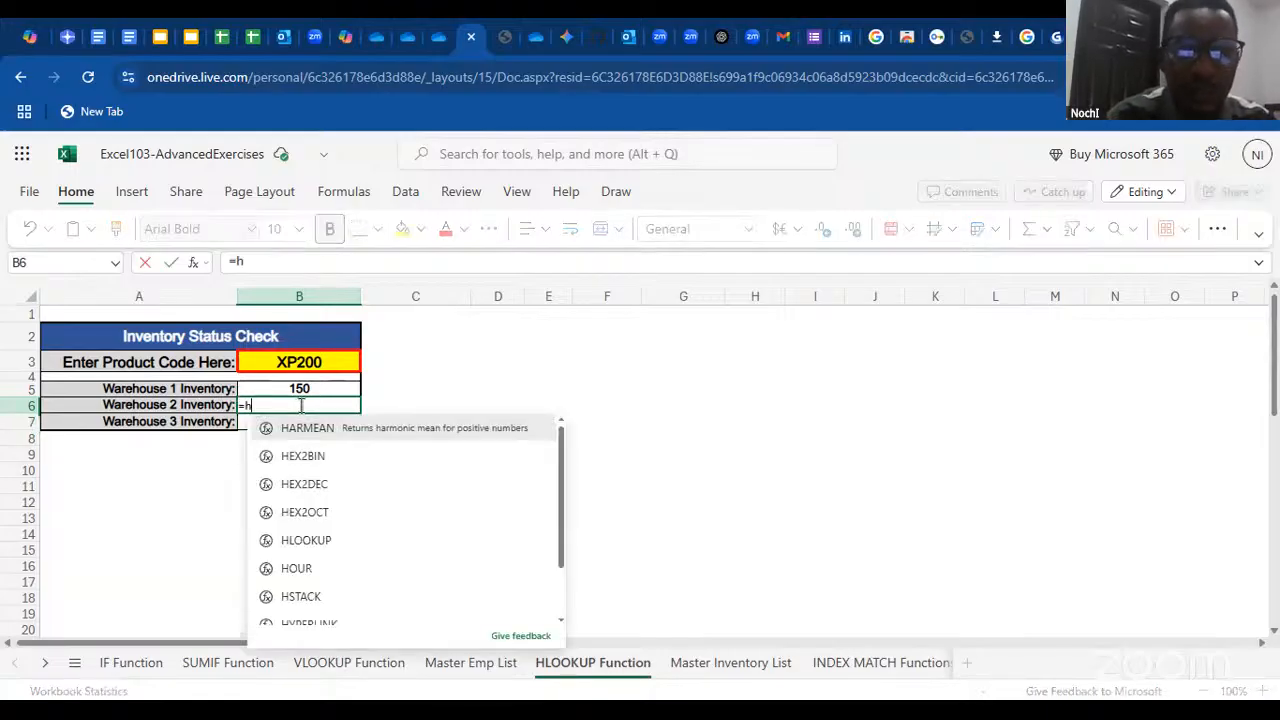
{"action": "key", "text": "BackSpace"}
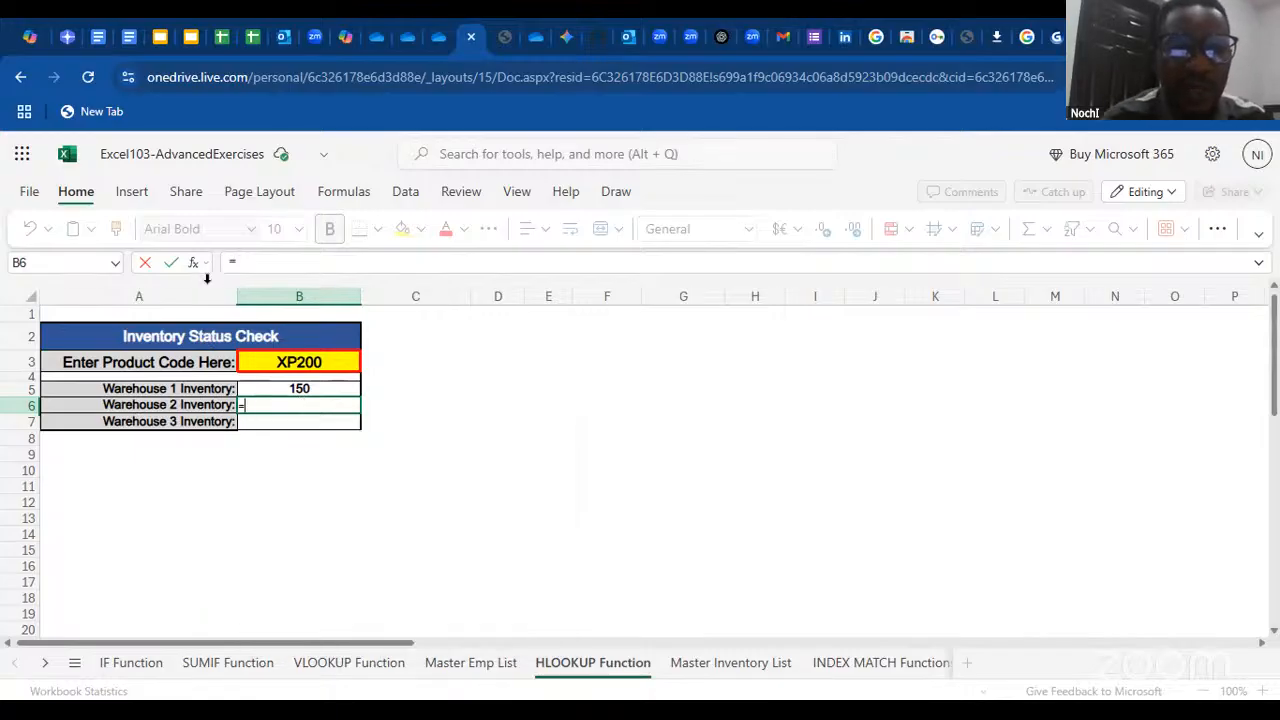
{"action": "left_click", "coordinate": [193, 264]}
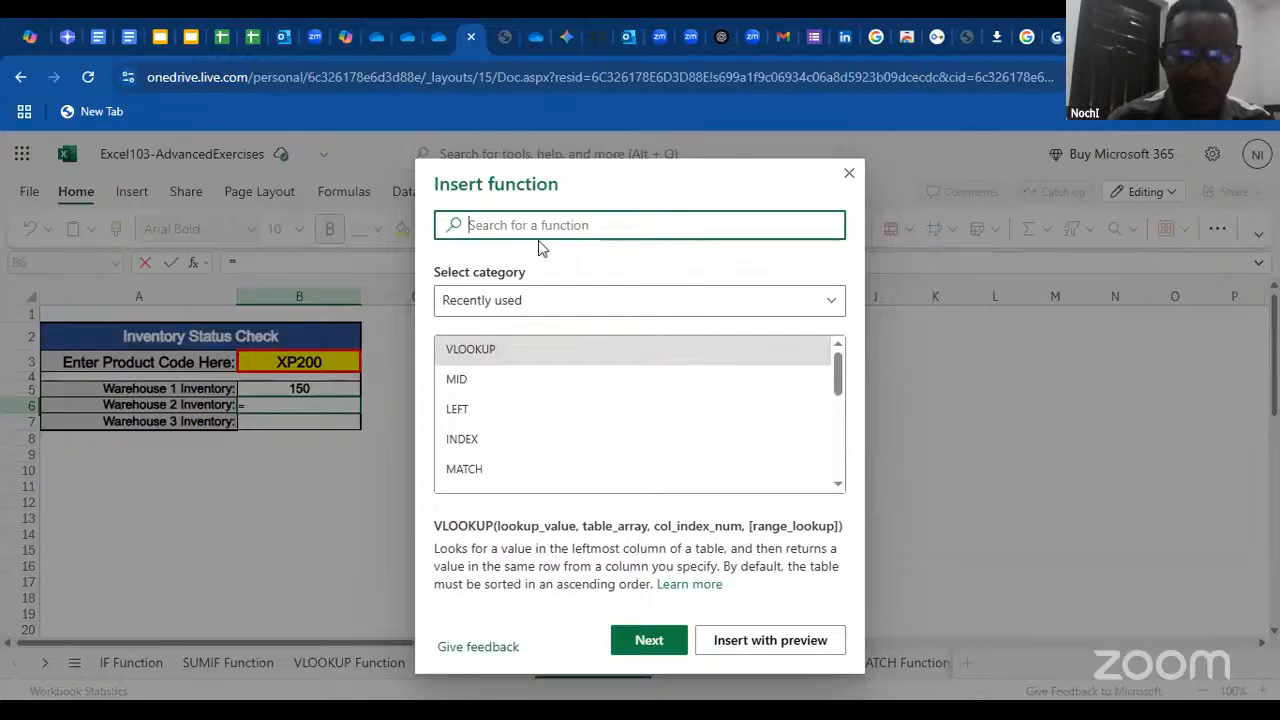
{"action": "type", "text": "hl"}
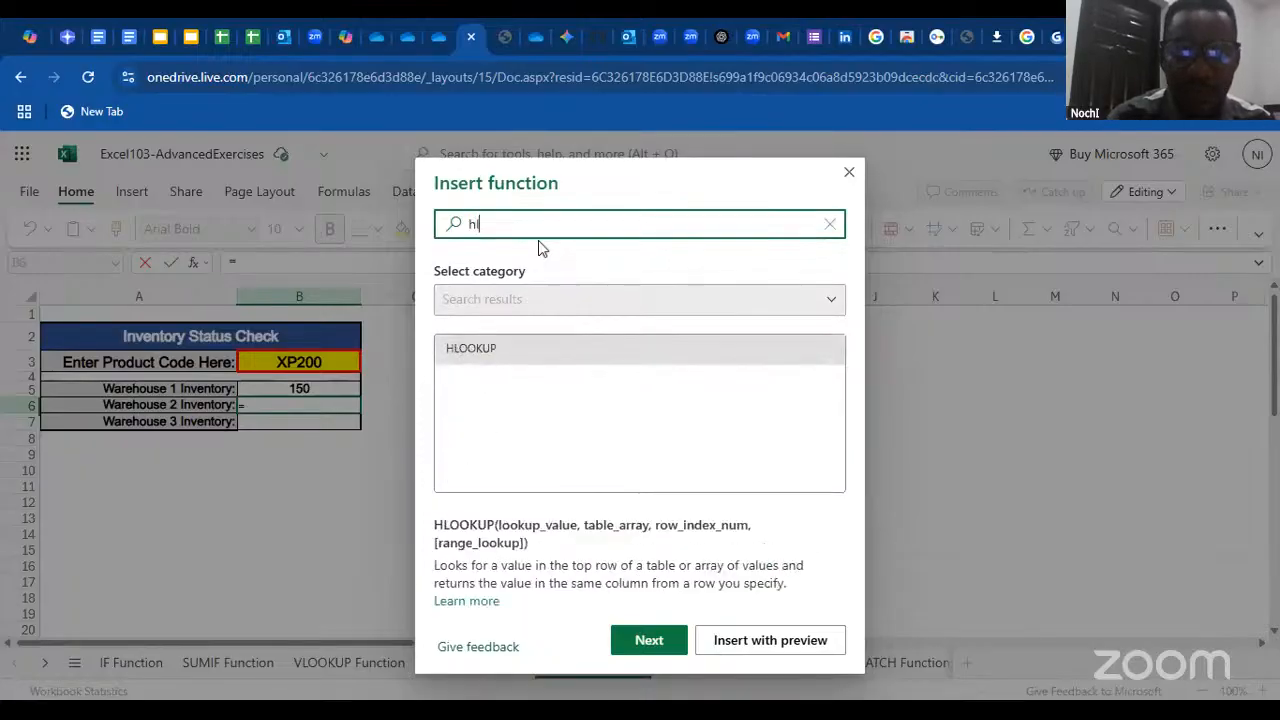
{"action": "double_click", "coordinate": [496, 349]}
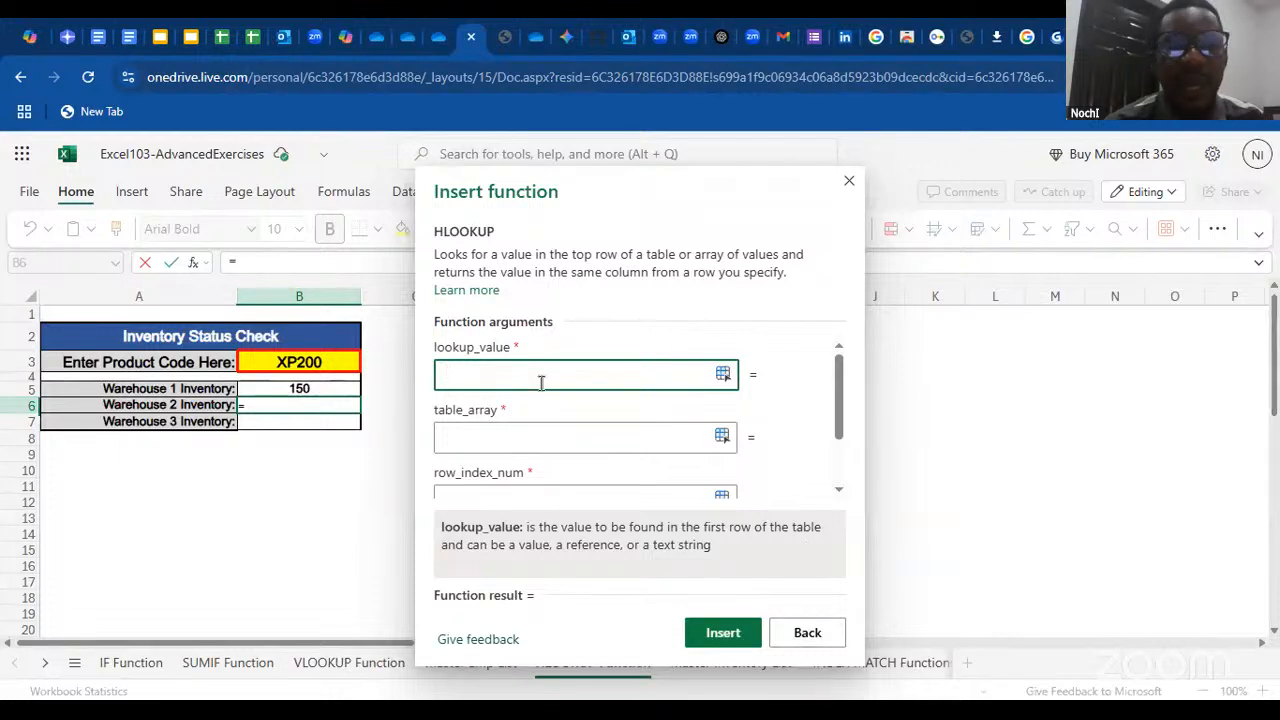
{"action": "left_click", "coordinate": [335, 362]}
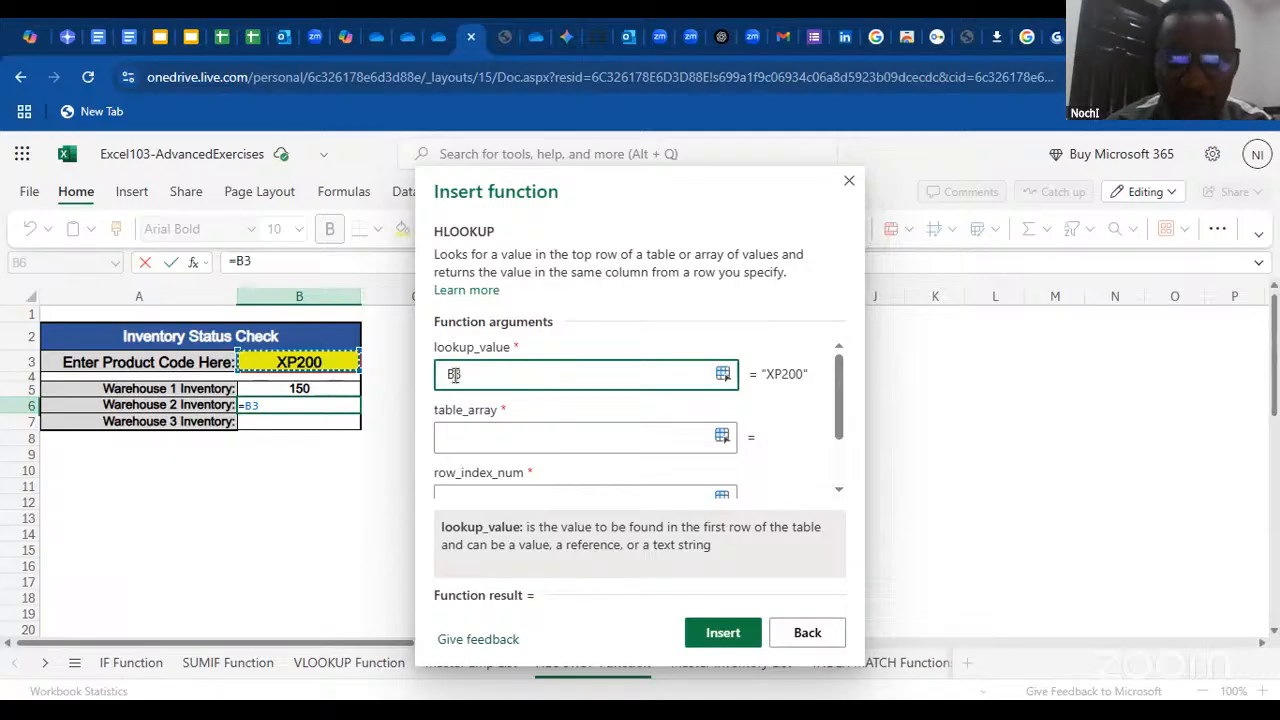
Make the HLOOKUP's lookup_value the absolute reference $B$3 and move the function dialog clear of the worksheet data
{"action": "left_click_drag", "start_coordinate": [466, 374], "coordinate": [420, 381]}
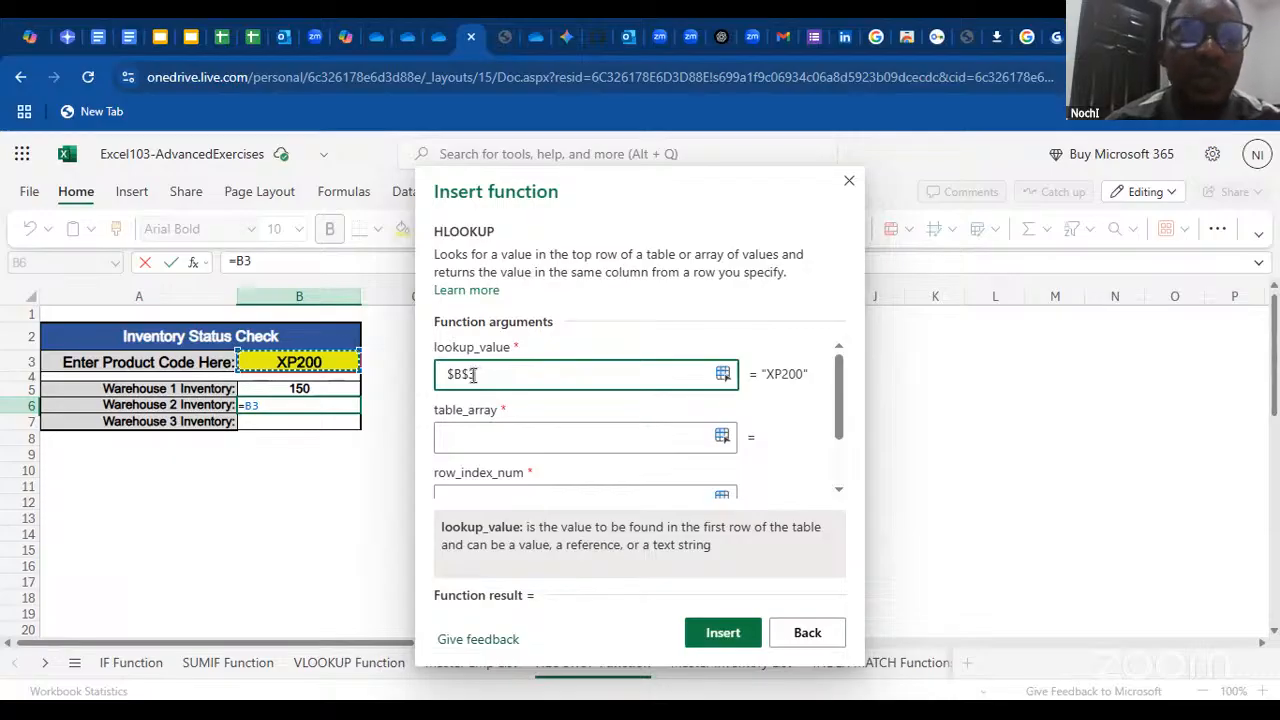
{"action": "left_click", "coordinate": [471, 438]}
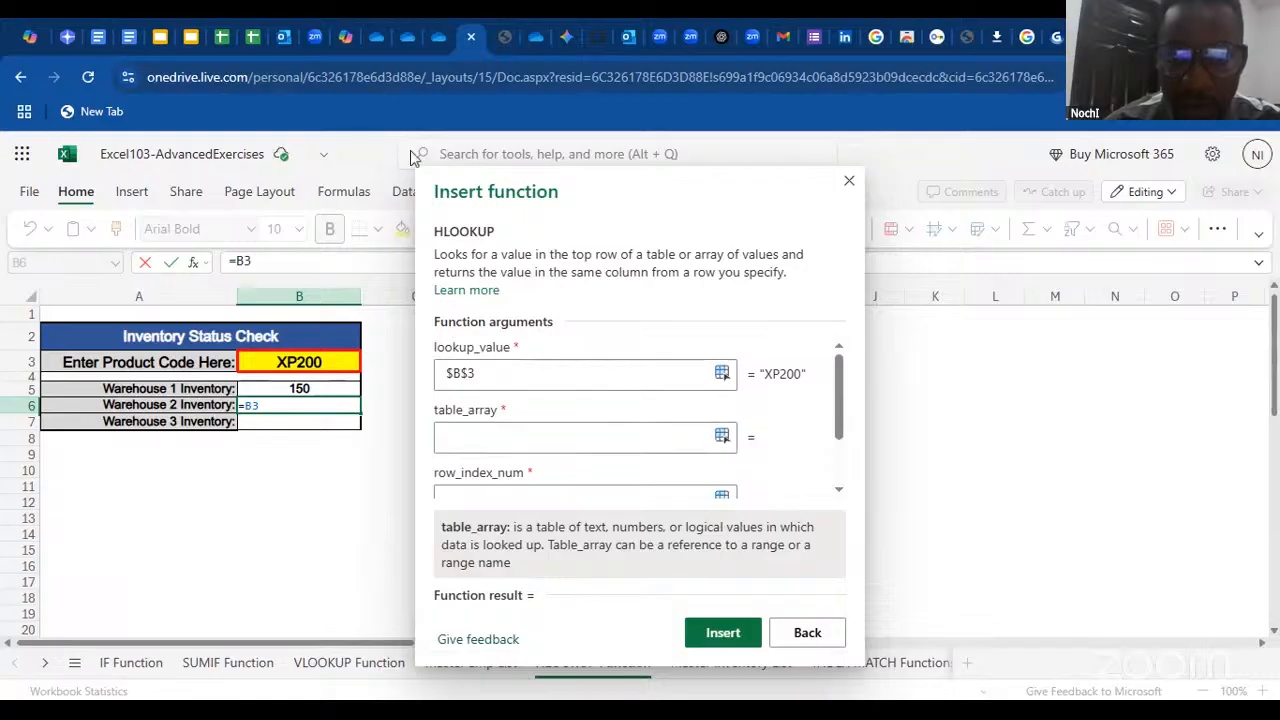
{"action": "left_click_drag", "start_coordinate": [731, 209], "coordinate": [370, 178]}
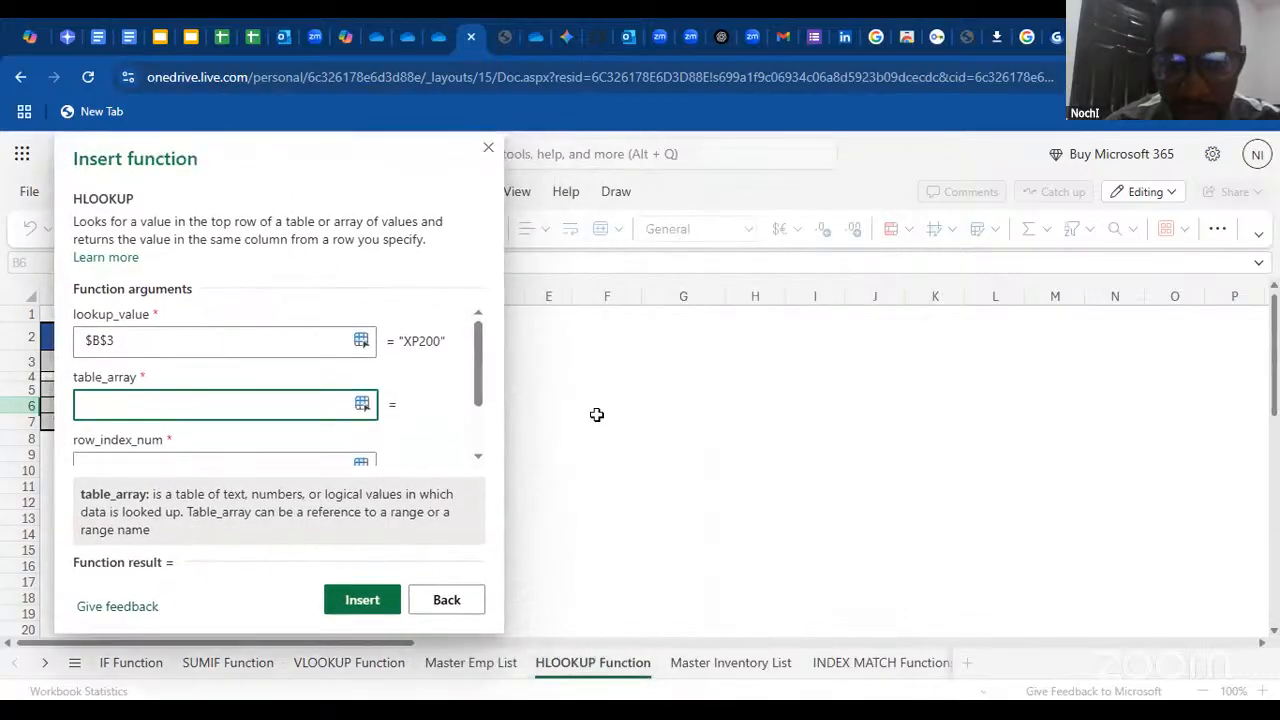
{"action": "left_click", "coordinate": [716, 668]}
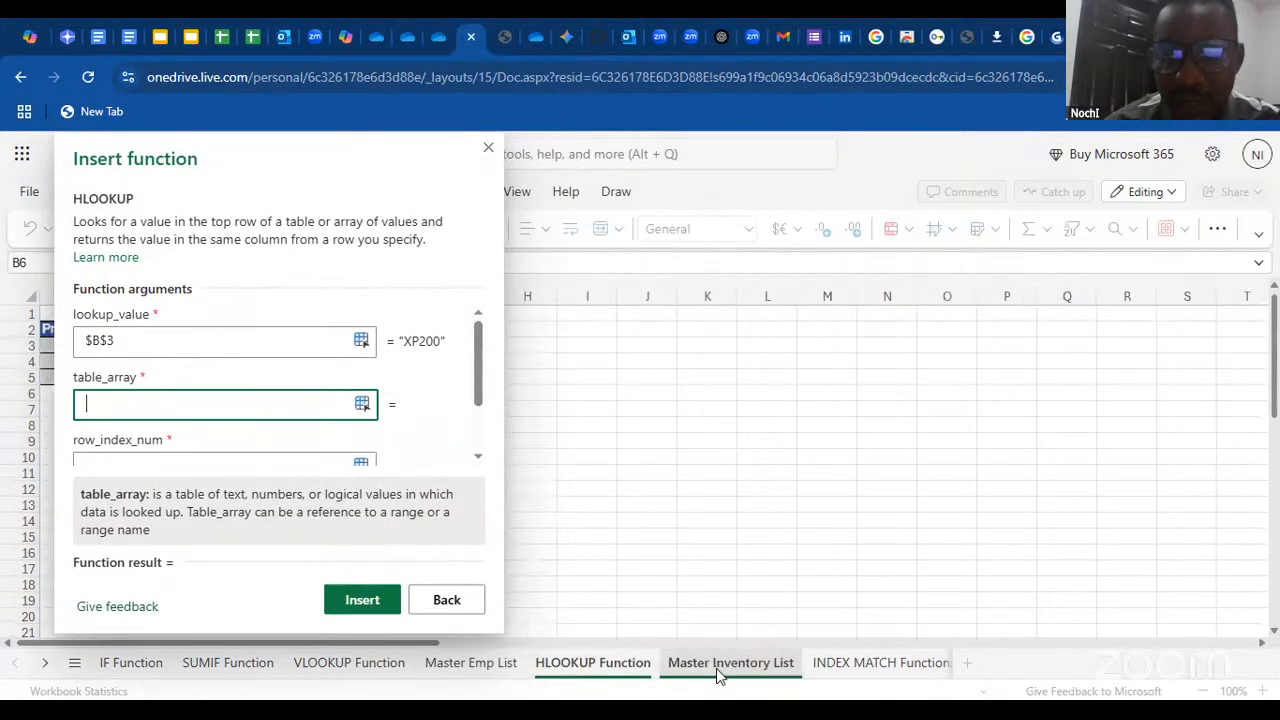
{"action": "left_click_drag", "start_coordinate": [349, 151], "coordinate": [789, 160]}
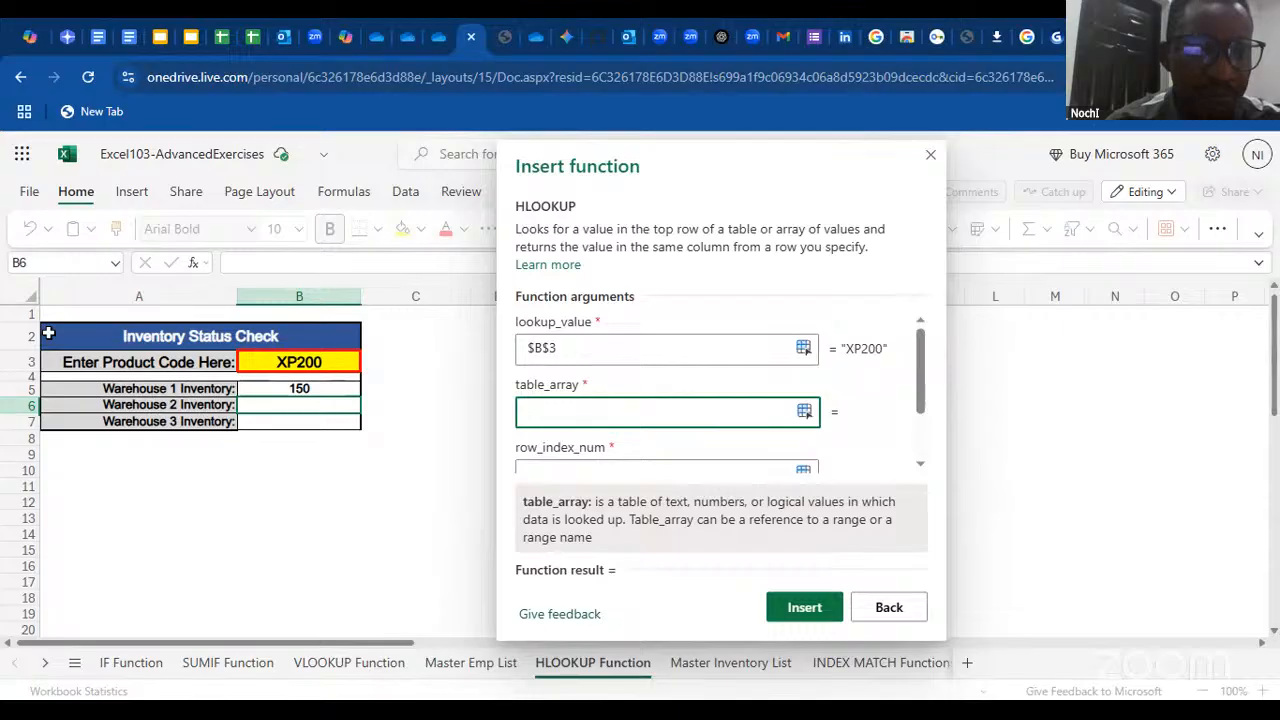
{"action": "left_click_drag", "start_coordinate": [62, 362], "coordinate": [290, 428]}
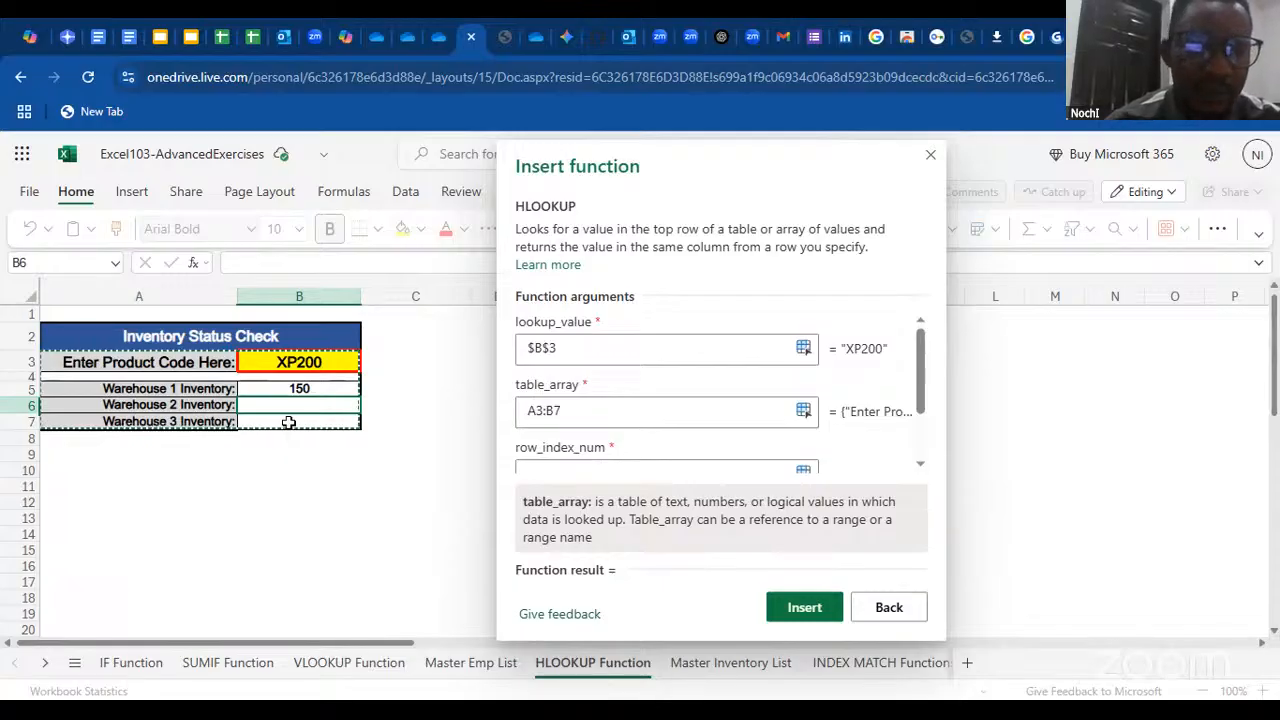
{"action": "left_click_drag", "start_coordinate": [246, 311], "coordinate": [246, 314]}
{"action": "left_click", "coordinate": [171, 500]}
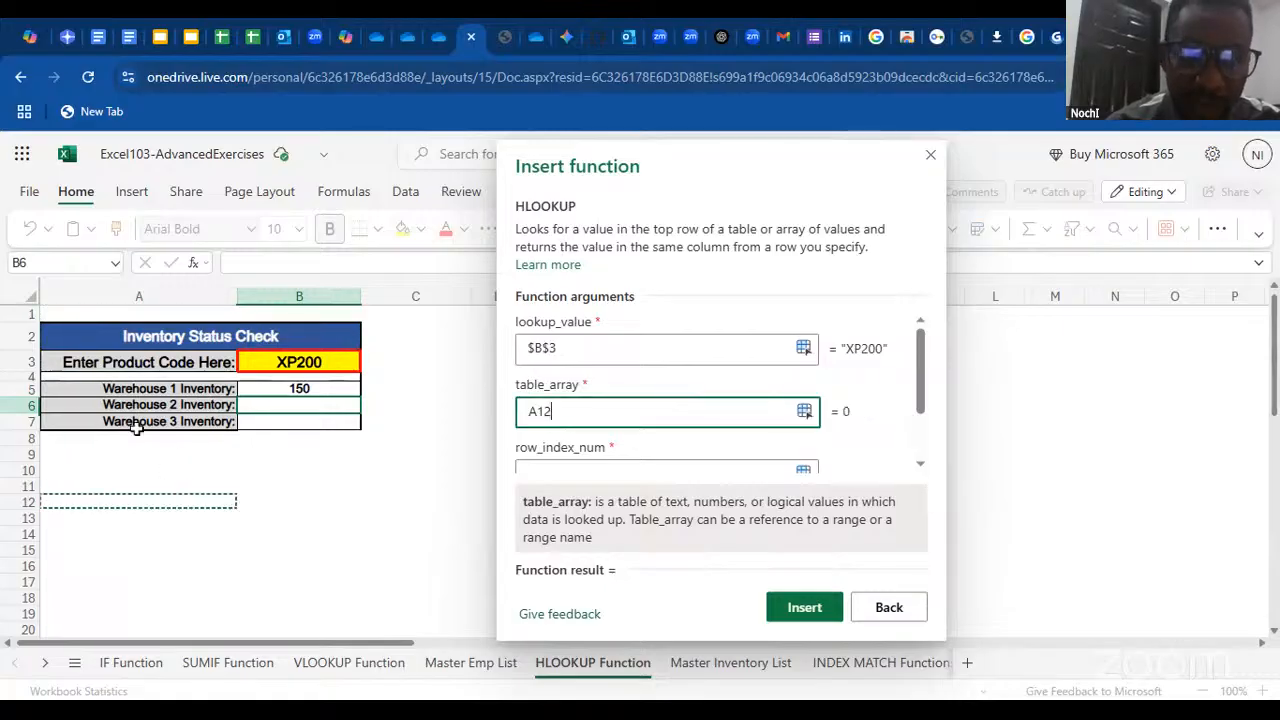
{"action": "left_click_drag", "start_coordinate": [52, 333], "coordinate": [311, 420]}
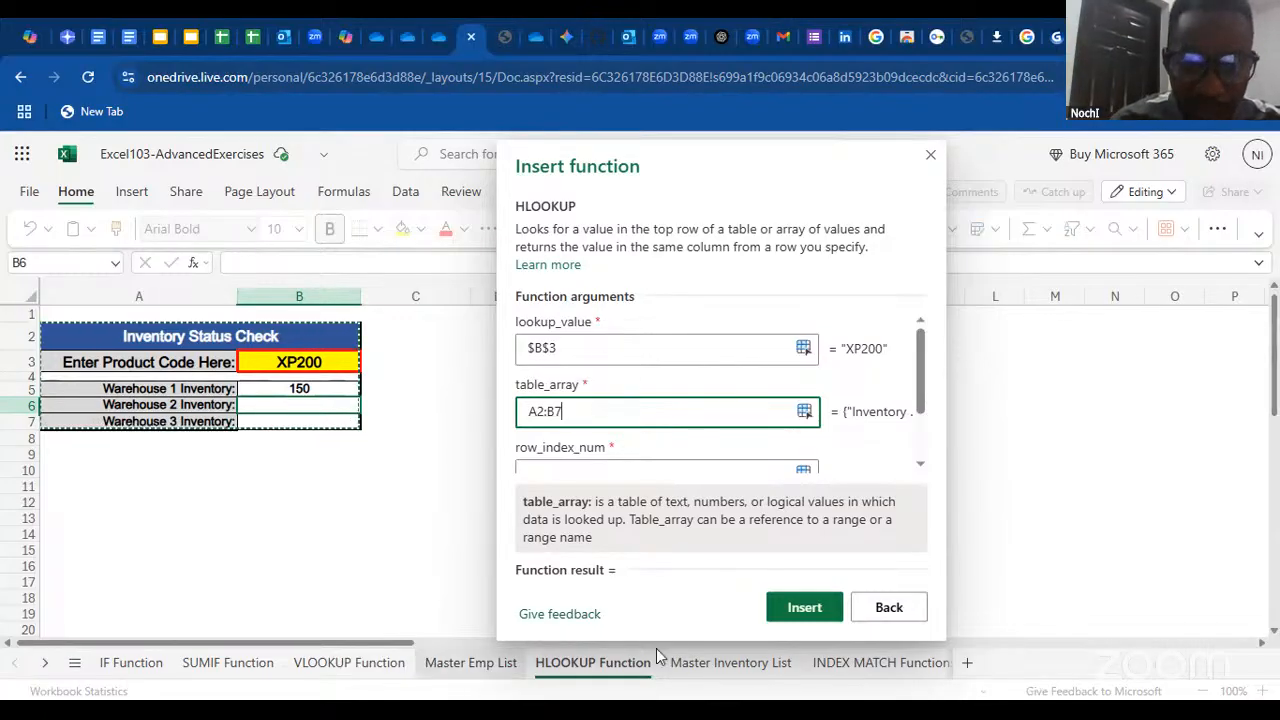
Set the HLOOKUP's table_array to the absolute range $A$2:$G$5 on the Master Inventory List sheet
{"action": "left_click", "coordinate": [722, 663]}
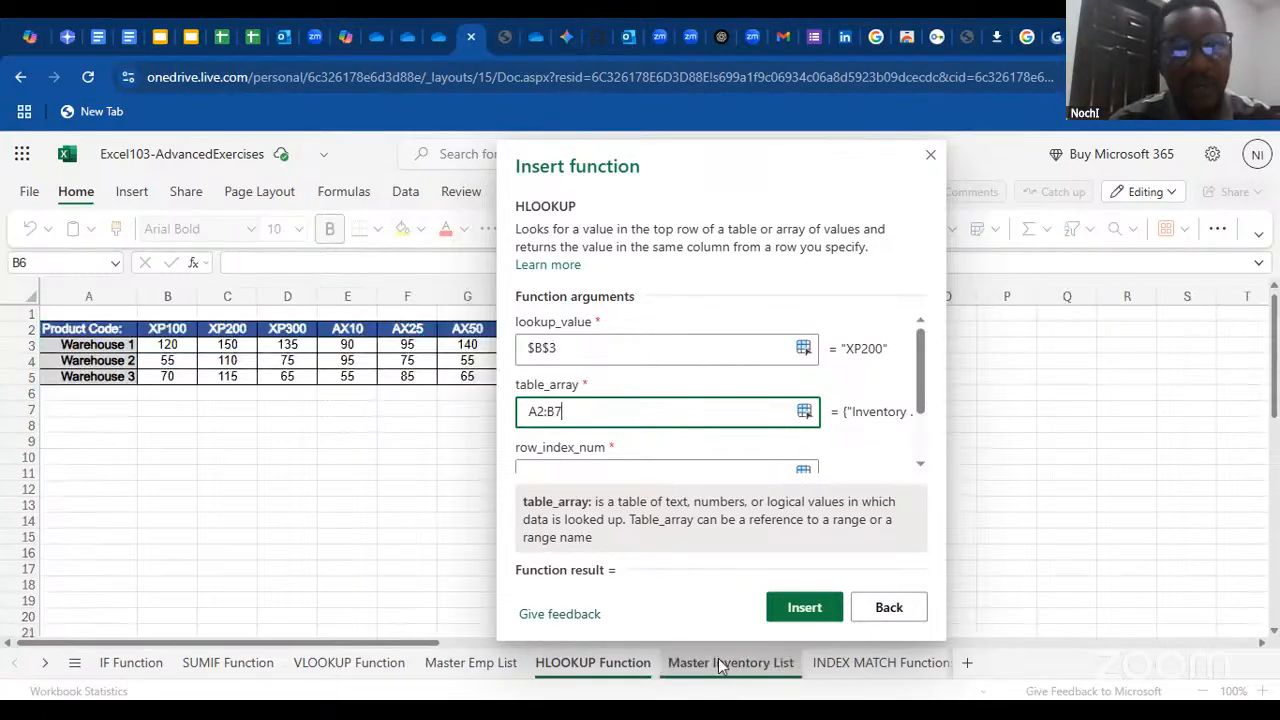
{"action": "left_click_drag", "start_coordinate": [62, 330], "coordinate": [90, 335]}
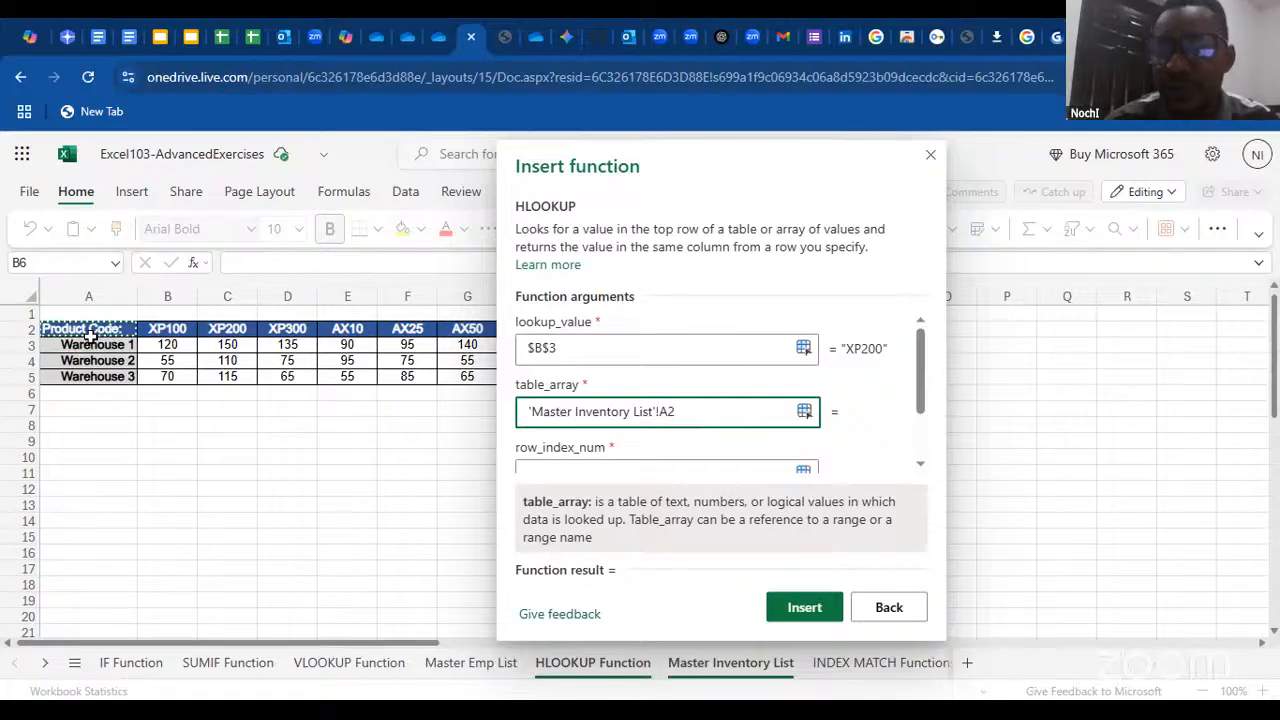
{"action": "key", "text": "ctrl+shift+Right"}
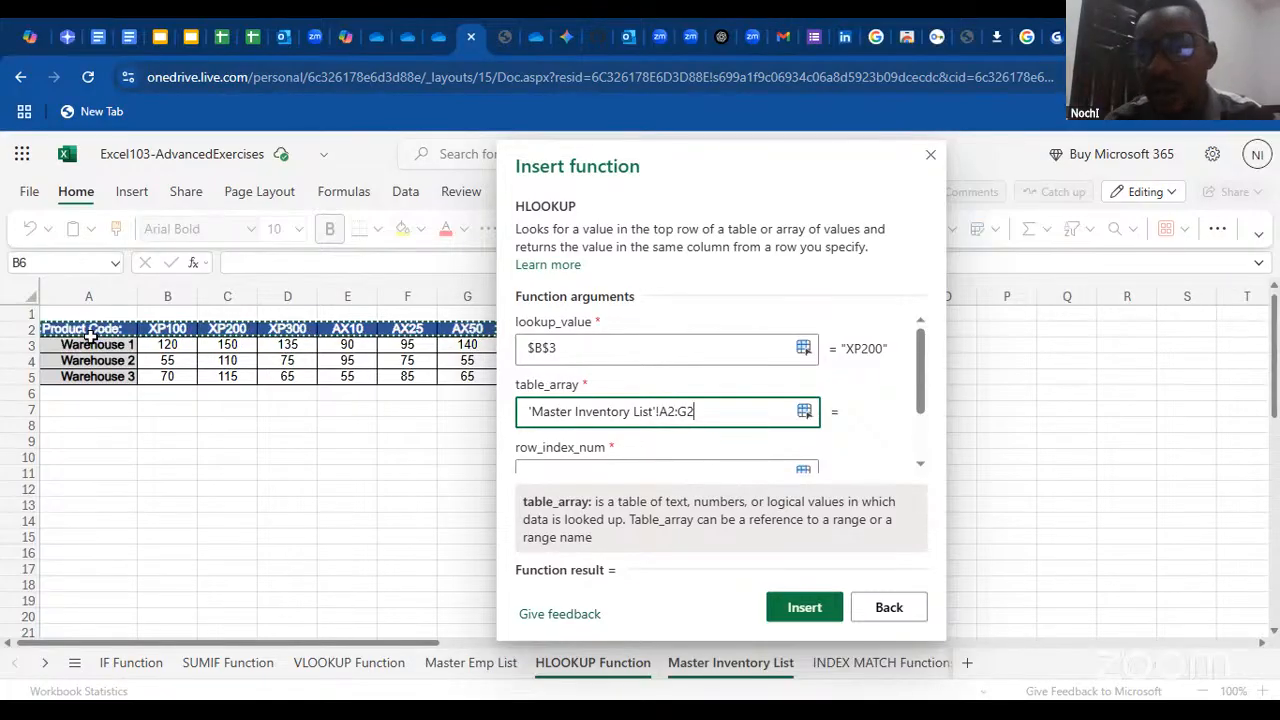
{"action": "key", "text": "ctrl+shift+Down"}
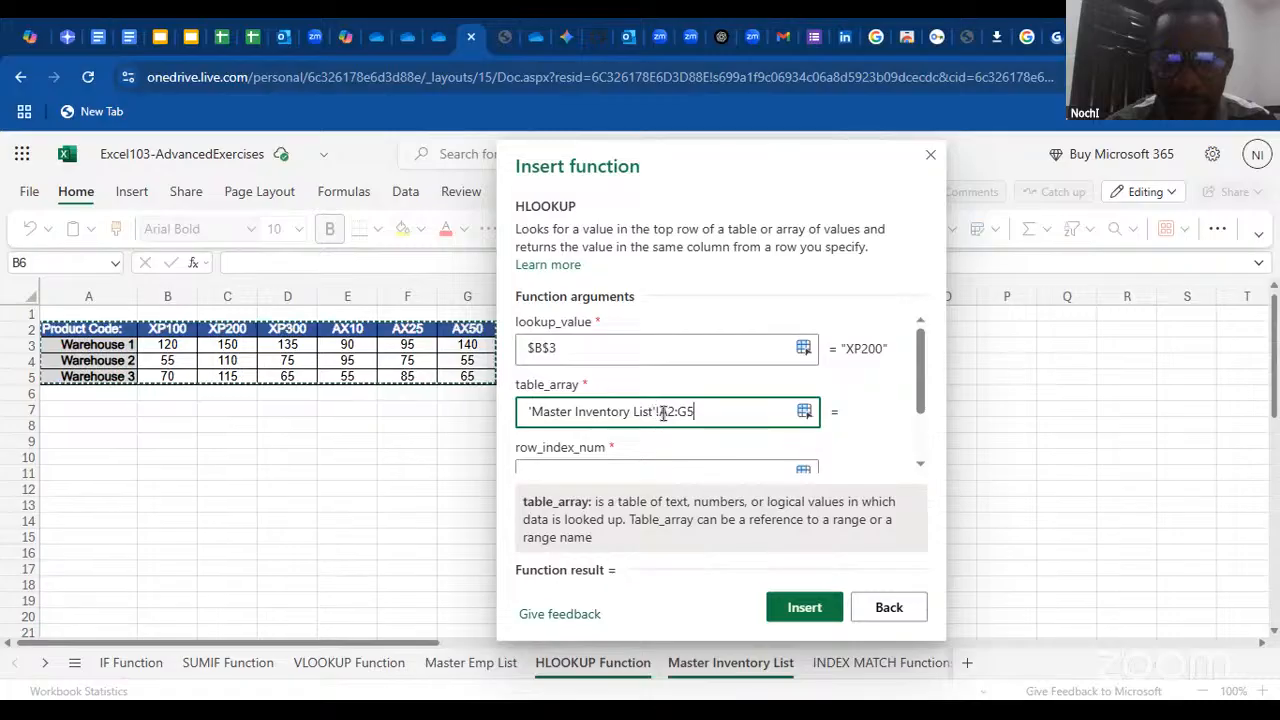
{"action": "left_click_drag", "start_coordinate": [661, 413], "coordinate": [716, 416]}
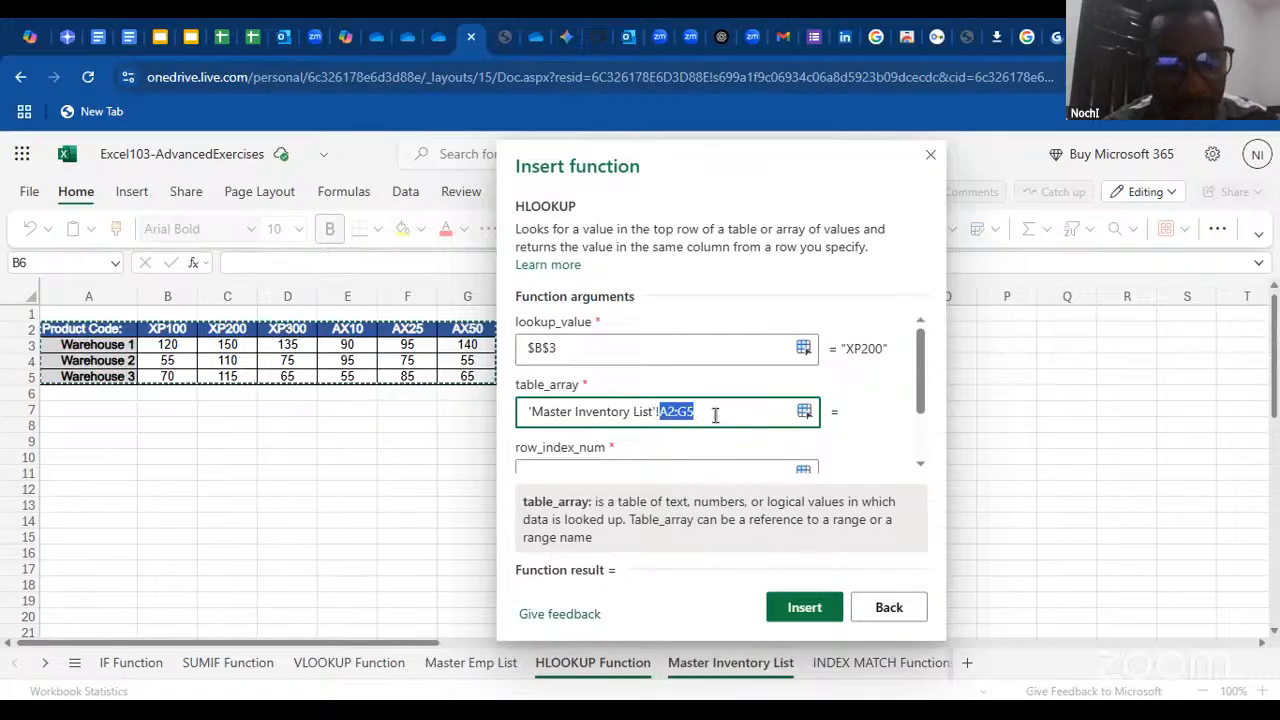
{"action": "key", "text": "F4"}
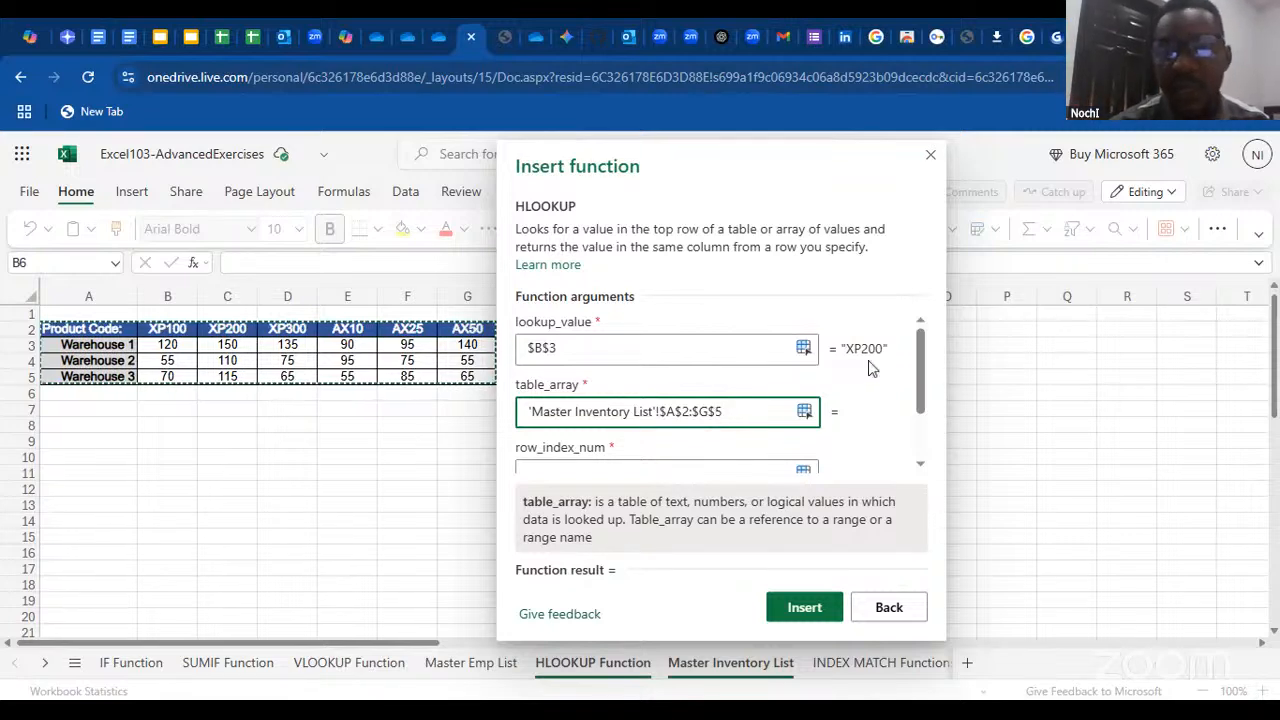
Set the HLOOKUP's row_index_num to 3 for the Warehouse 2 row of the Master Inventory List table
{"action": "left_click_drag", "start_coordinate": [915, 373], "coordinate": [915, 383]}
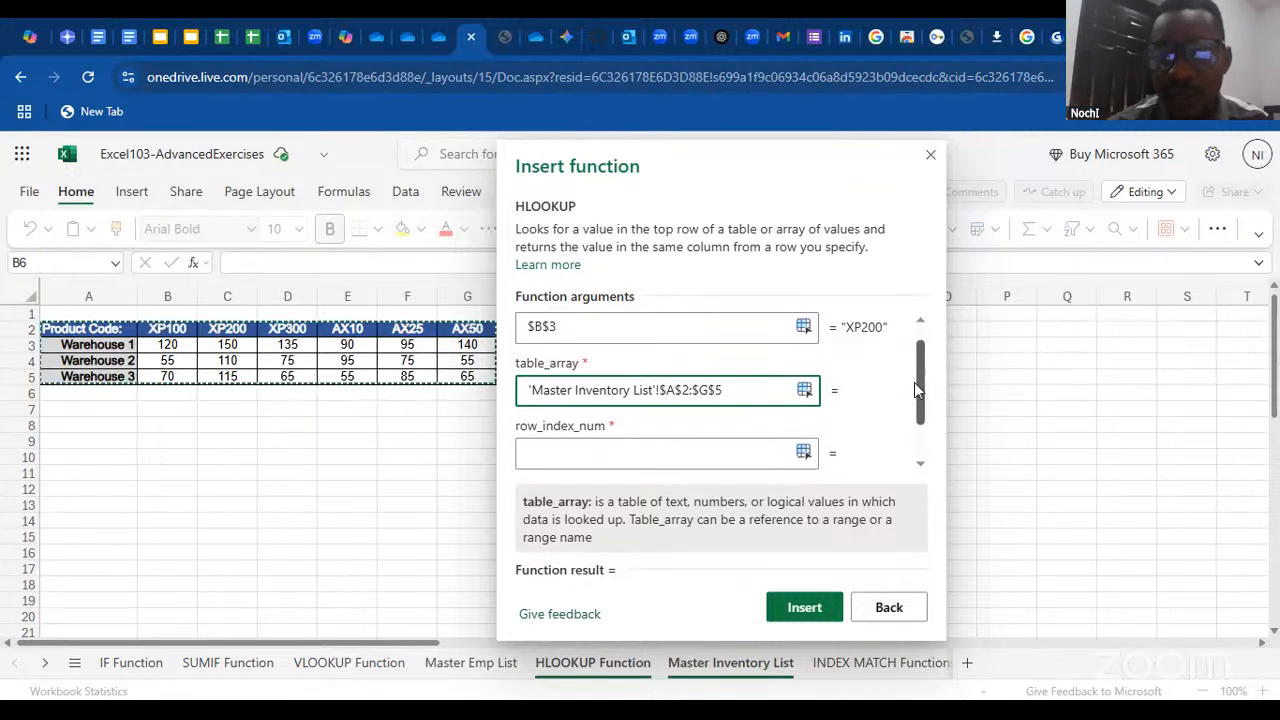
{"action": "left_click", "coordinate": [591, 452]}
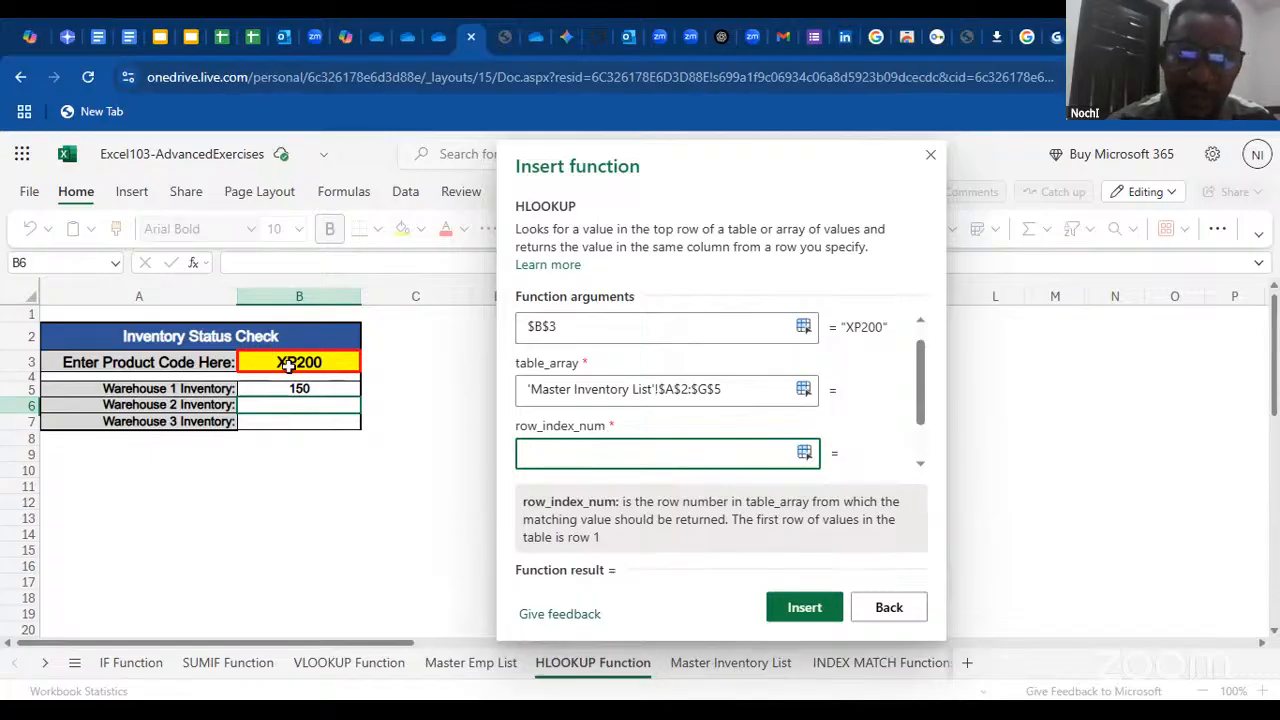
{"action": "left_click", "coordinate": [732, 660]}
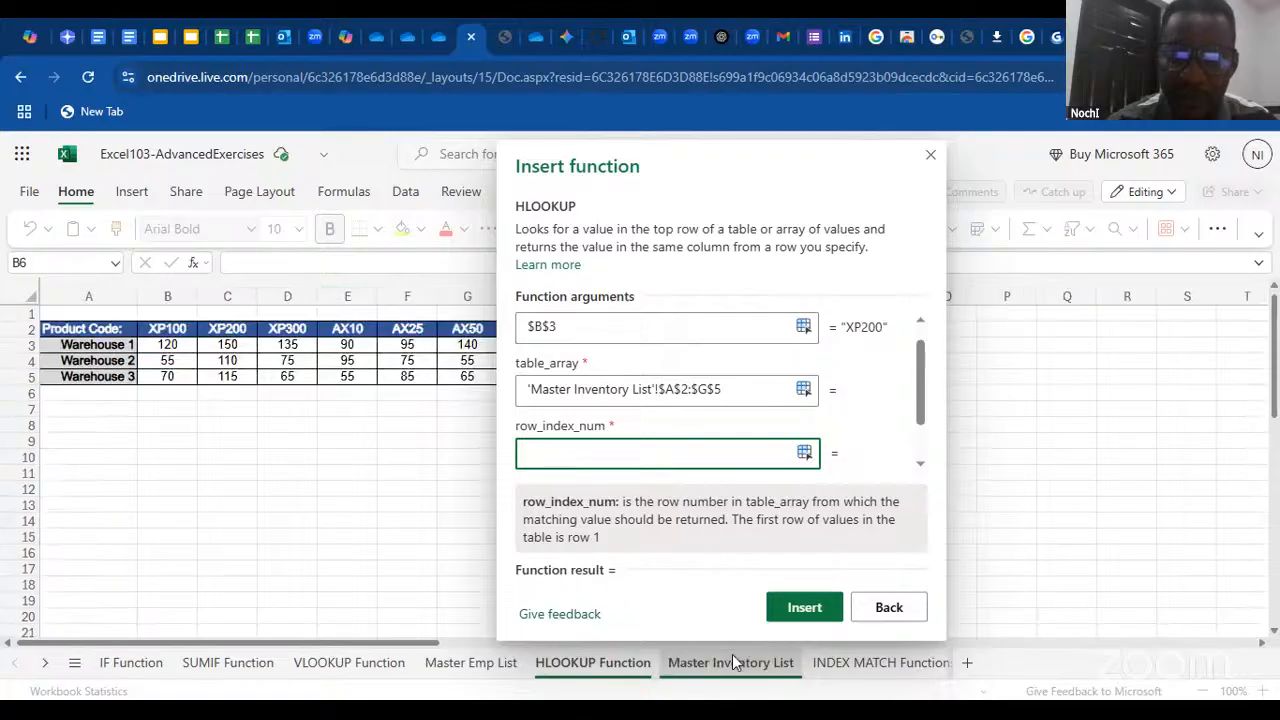
{"action": "left_click", "coordinate": [643, 664]}
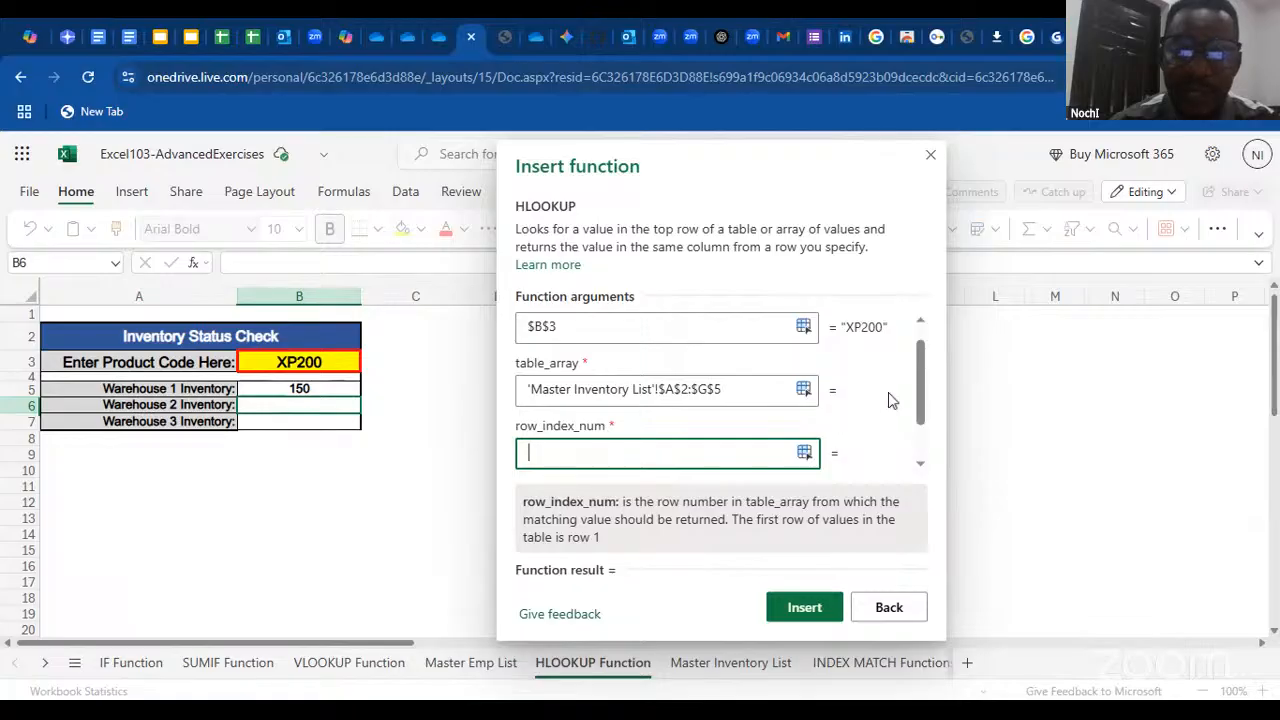
{"action": "scroll", "coordinate": [920, 395], "scroll_direction": "down", "scroll_amount": 1}
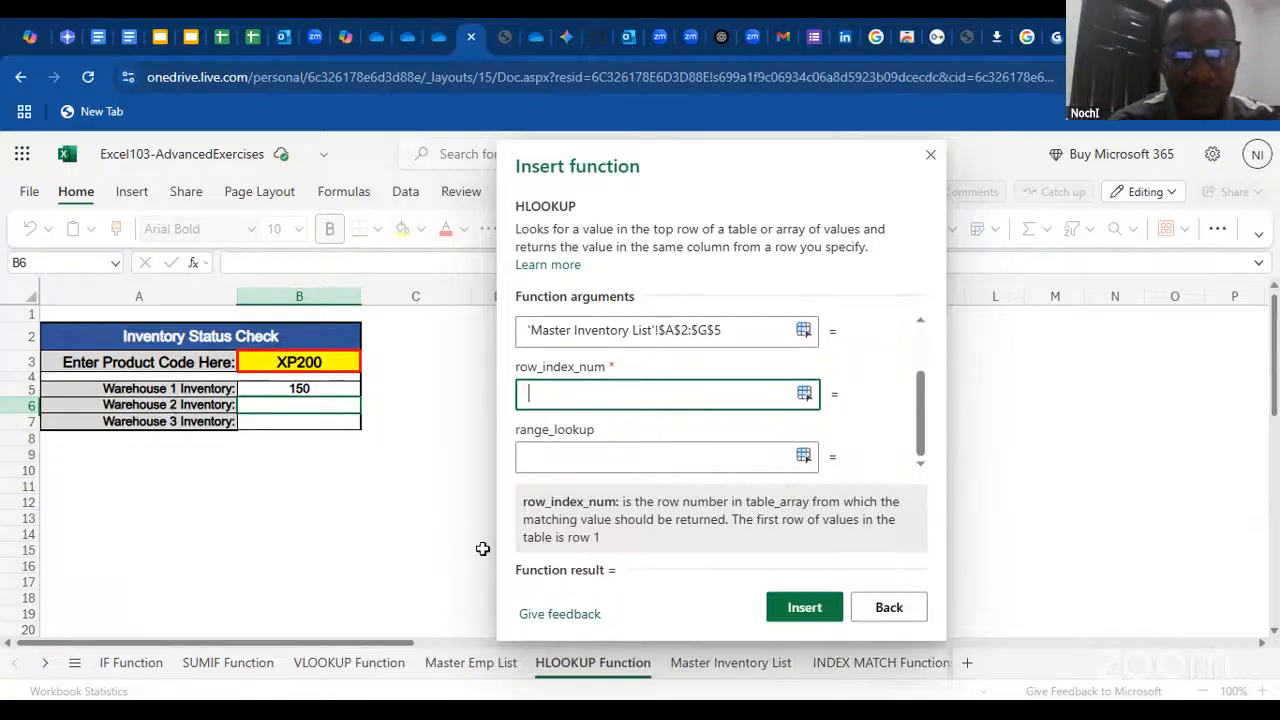
{"action": "left_click", "coordinate": [708, 664]}
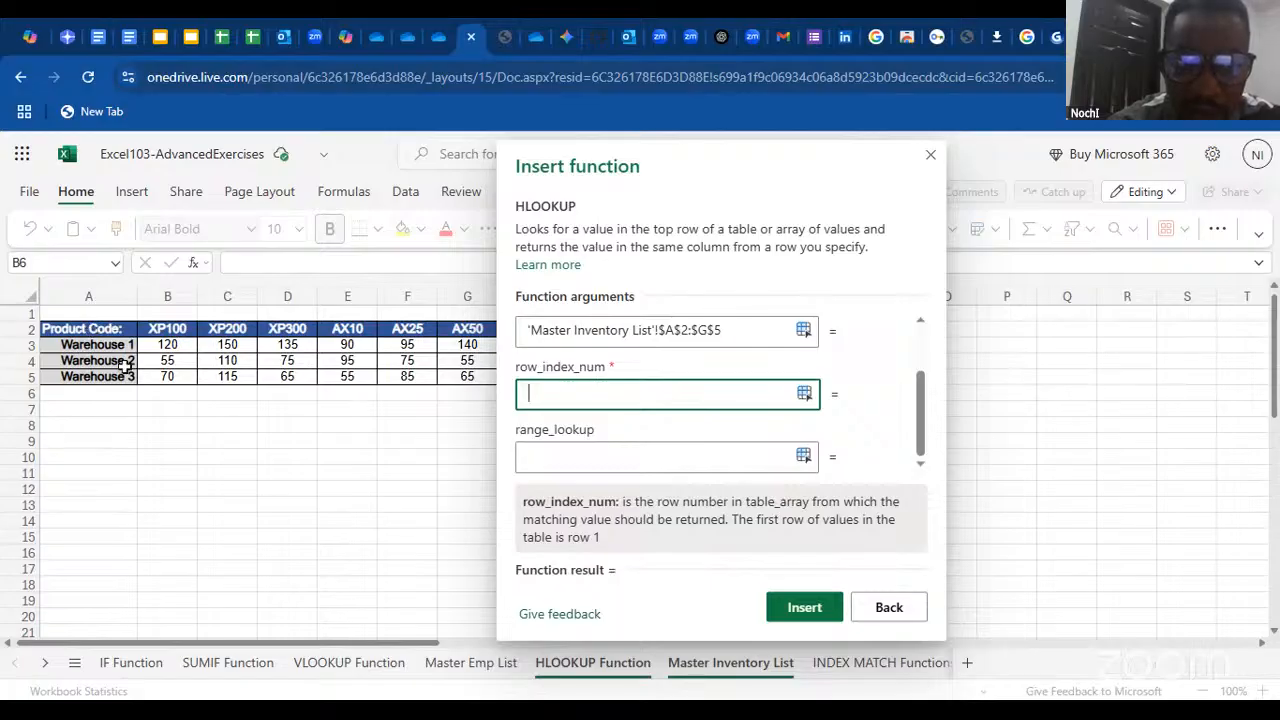
{"action": "type", "text": "3"}
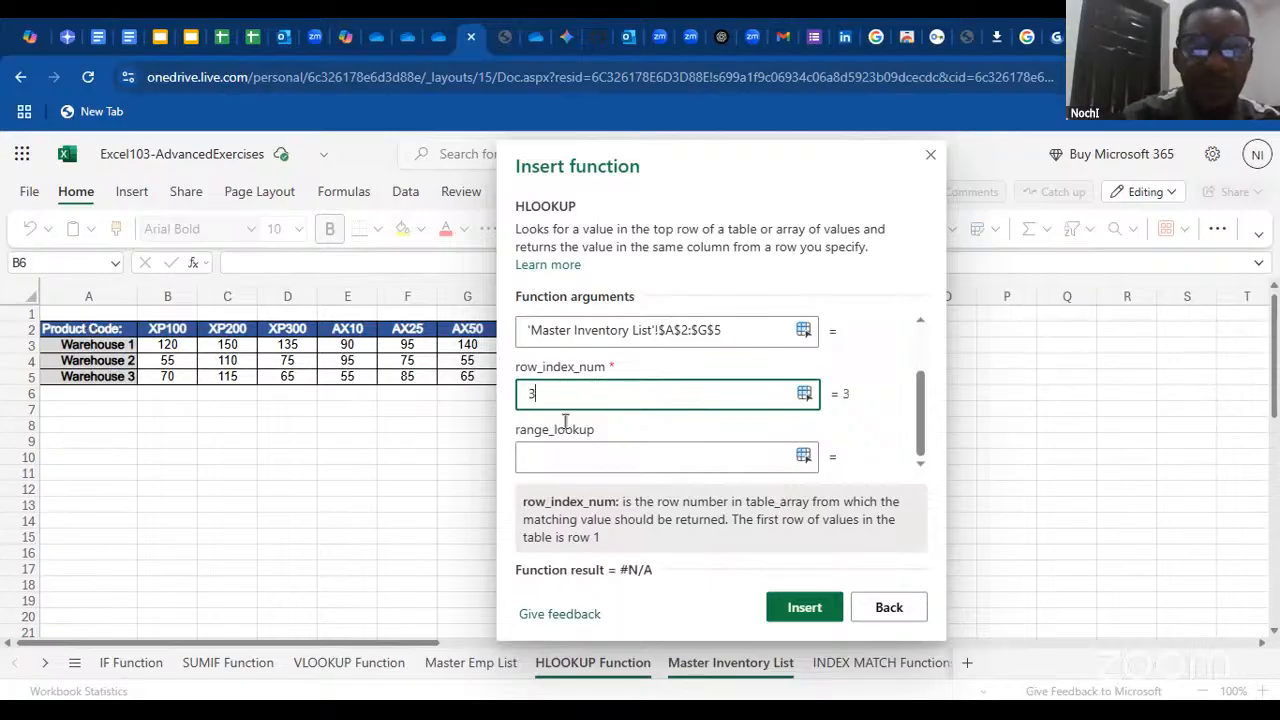
Set range_lookup to false for an exact match and insert the HLOOKUP into B6
{"action": "left_click", "coordinate": [611, 457]}
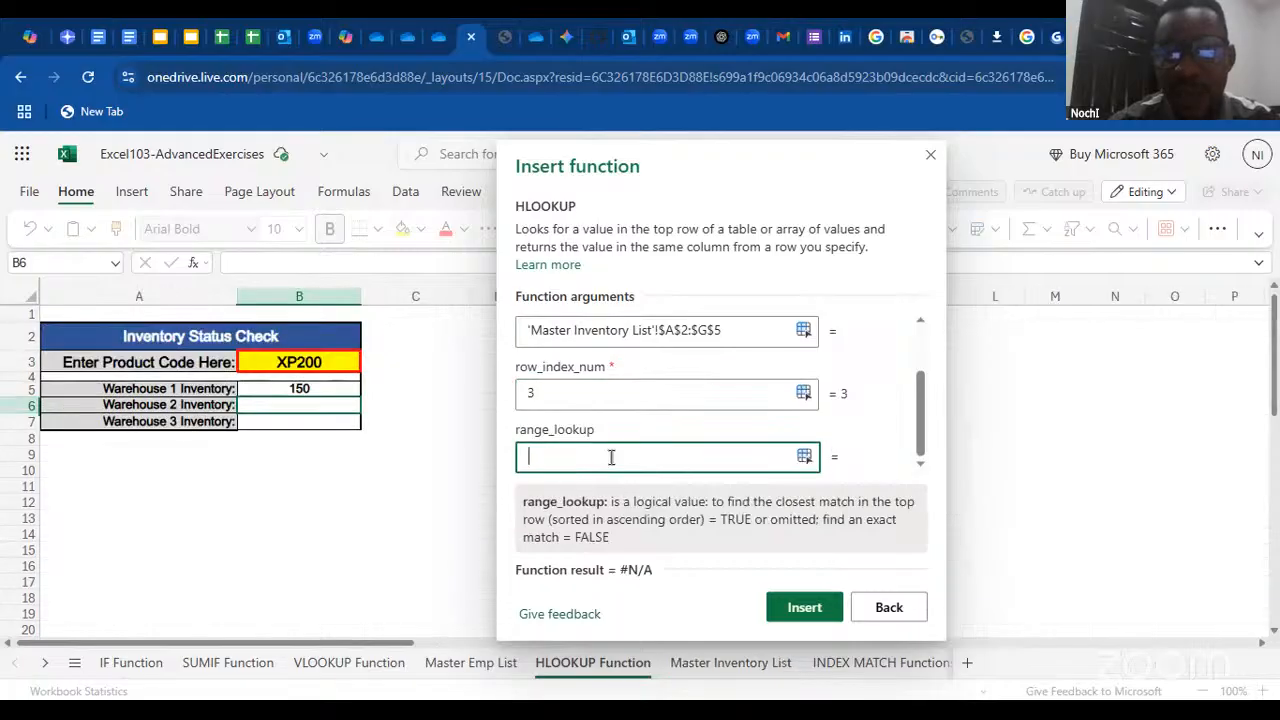
{"action": "type", "text": "false"}
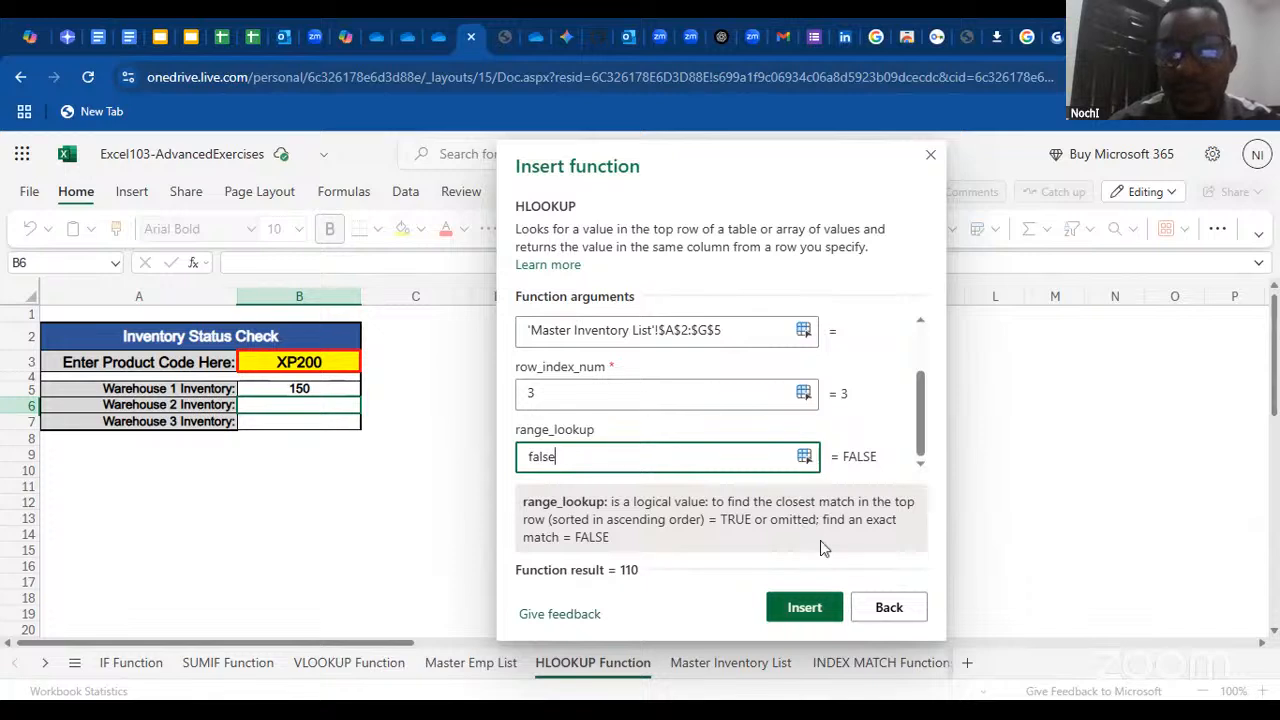
{"action": "key", "text": "Return"}
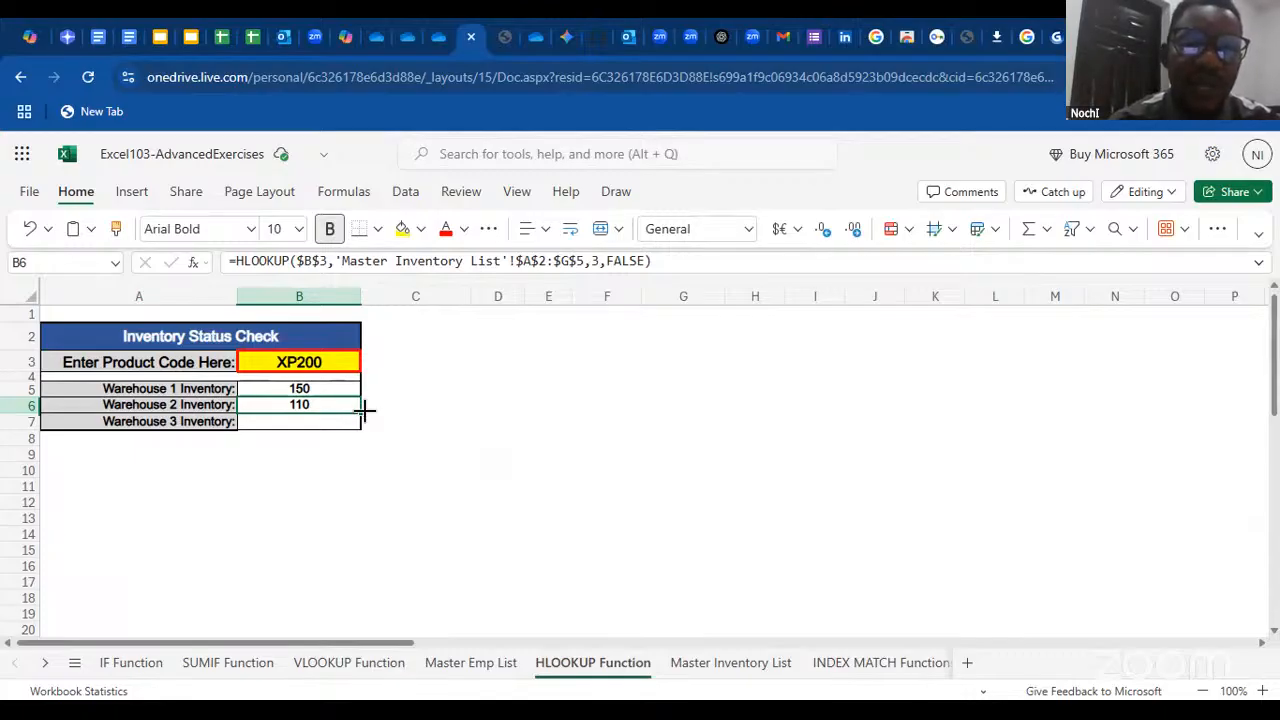
Fill the HLOOKUP from B6 down to the Warehouse 3 cell B7 and check it against the Master Inventory List sheet
{"action": "left_click_drag", "start_coordinate": [358, 412], "coordinate": [357, 421]}
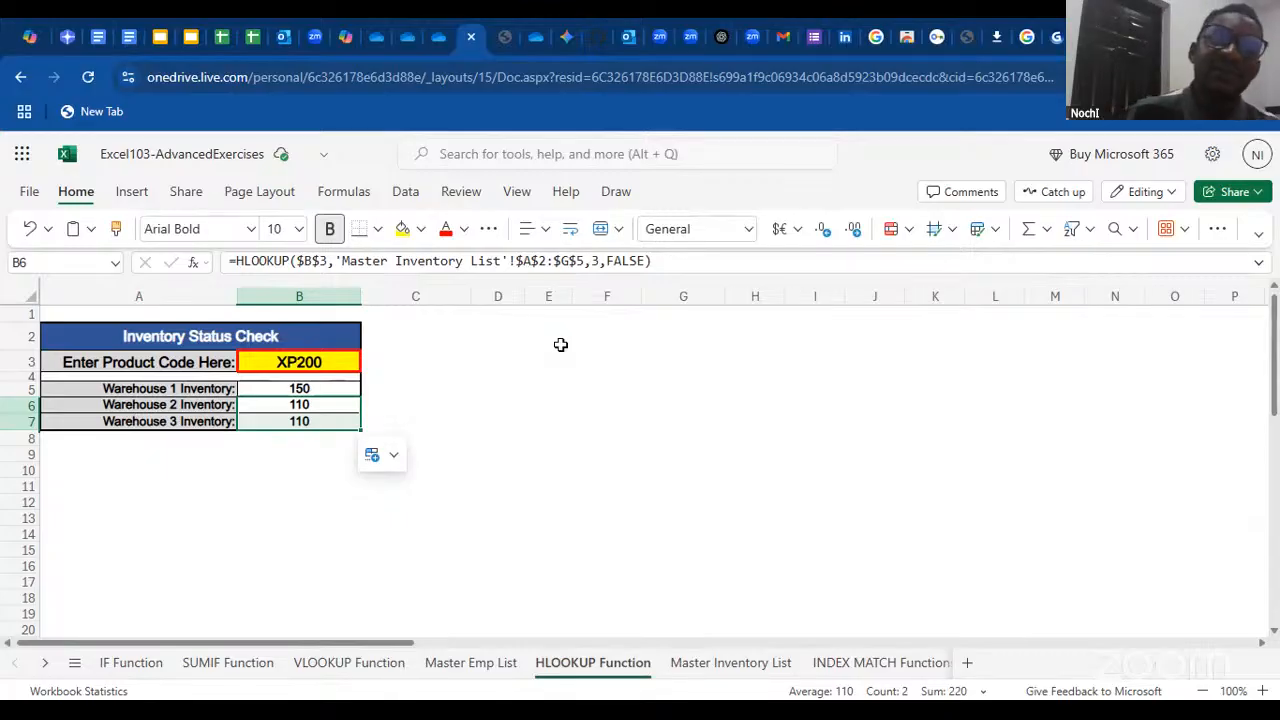
{"action": "left_click", "coordinate": [310, 405]}
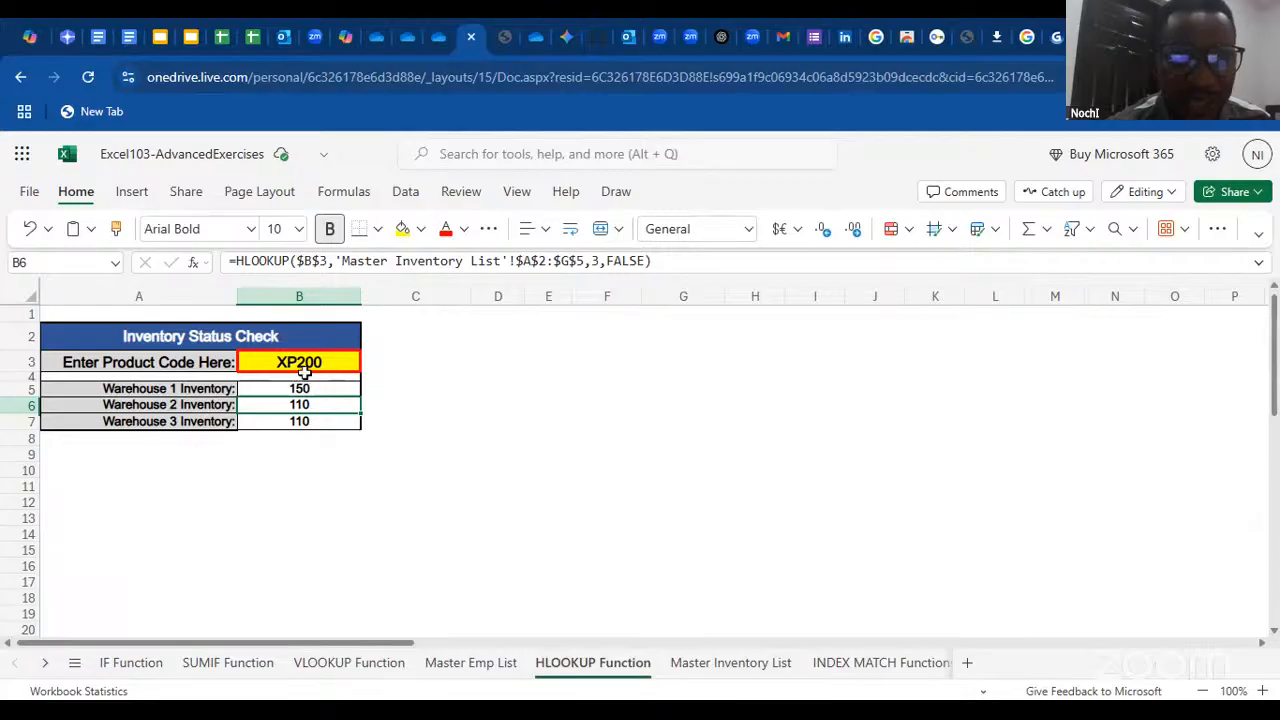
{"action": "left_click", "coordinate": [677, 666]}
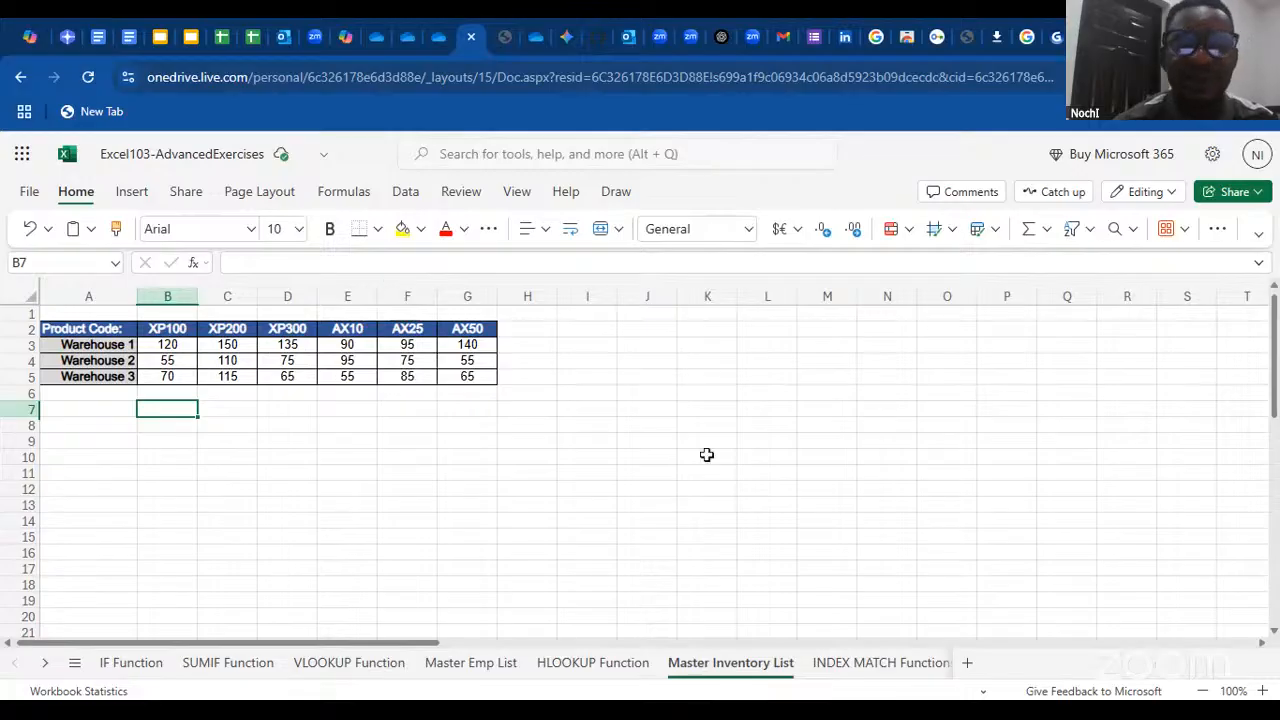
Switch to the Google Slides deck and present the "INDEX & MATCH: The Advanced Lookup" slide
{"action": "left_click", "coordinate": [191, 37]}
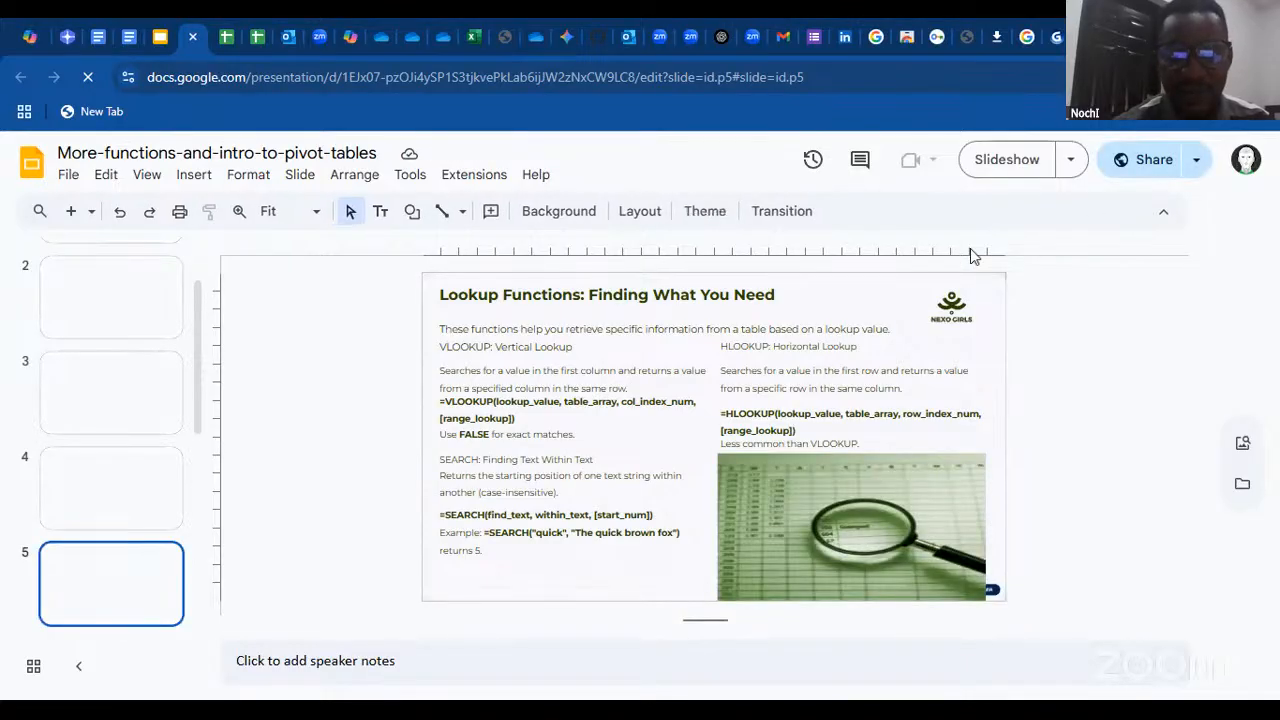
{"action": "key", "text": "Down"}
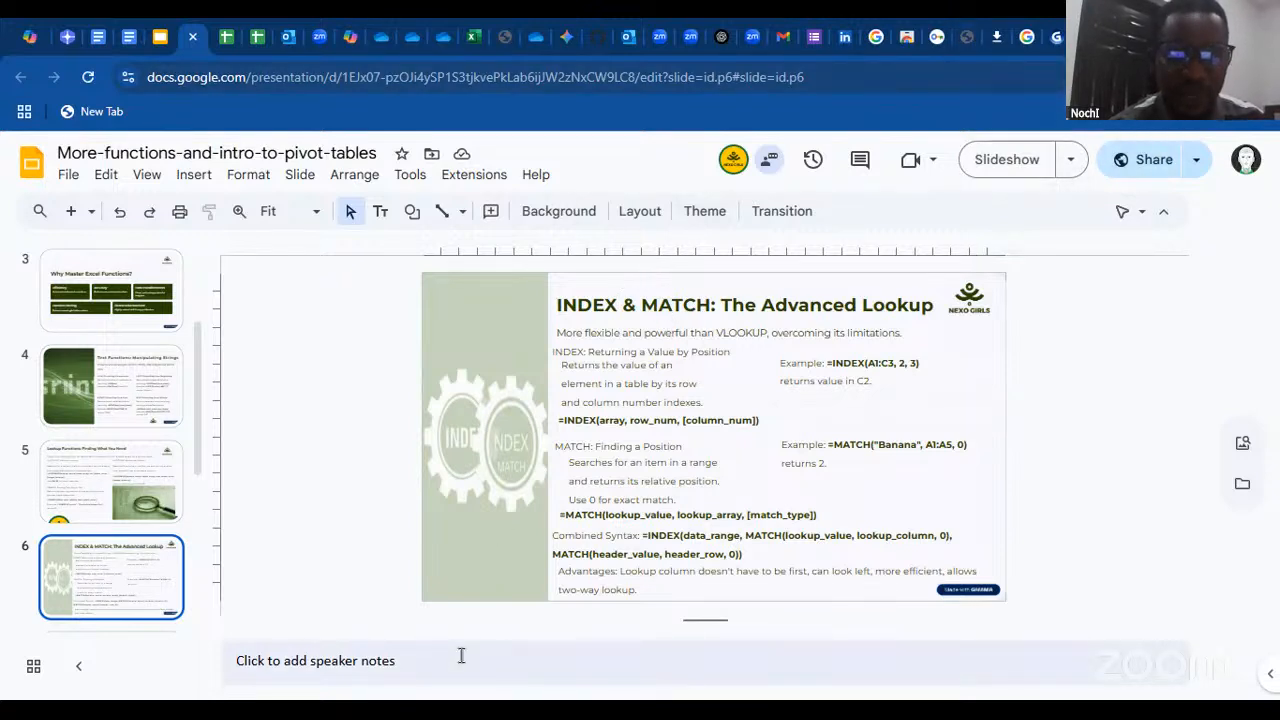
{"action": "left_click", "coordinate": [1006, 163]}
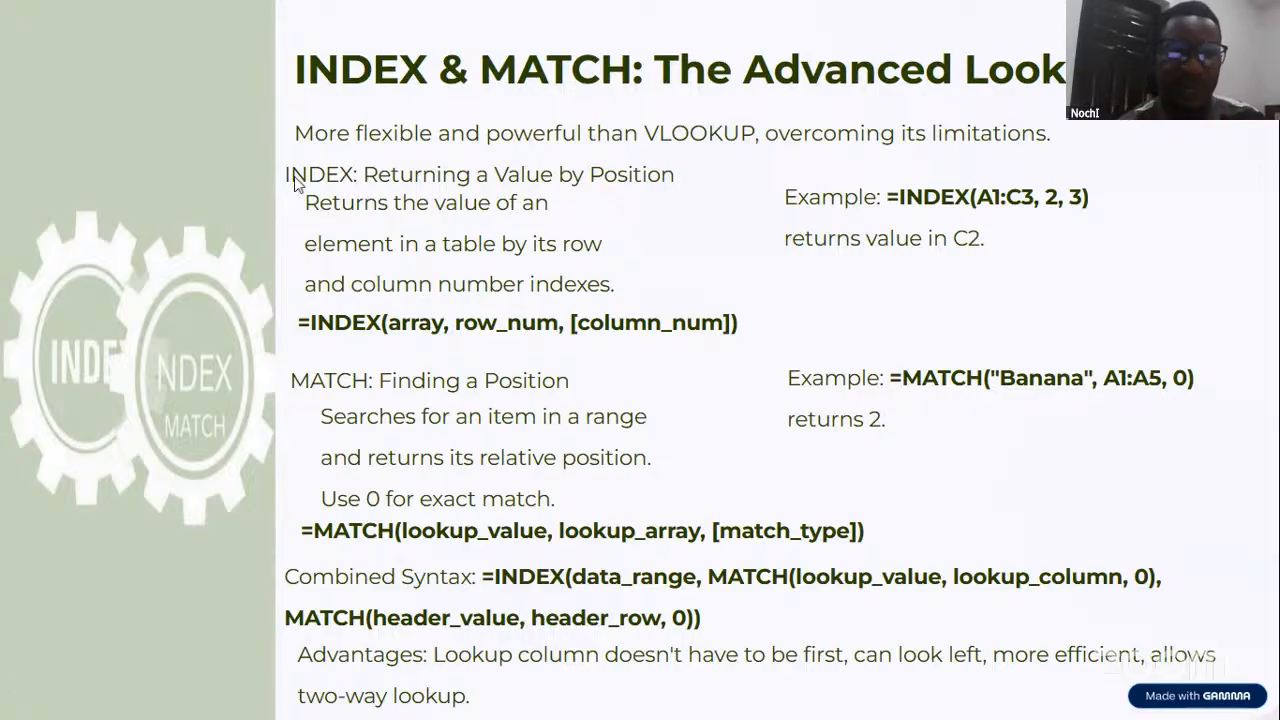
Return to the Excel workbook and erase the formula text in F4 of the INDEX MATCH Functions sheet
{"action": "left_click", "coordinate": [475, 22]}
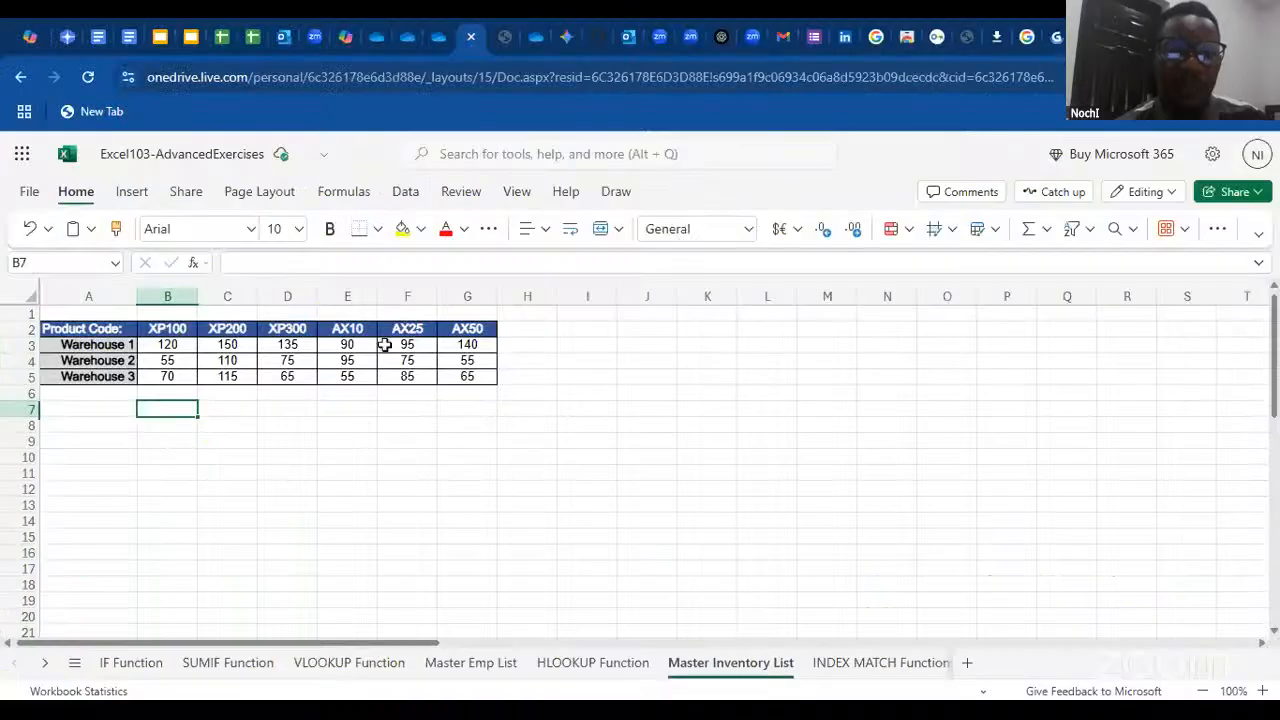
{"action": "left_click", "coordinate": [882, 664]}
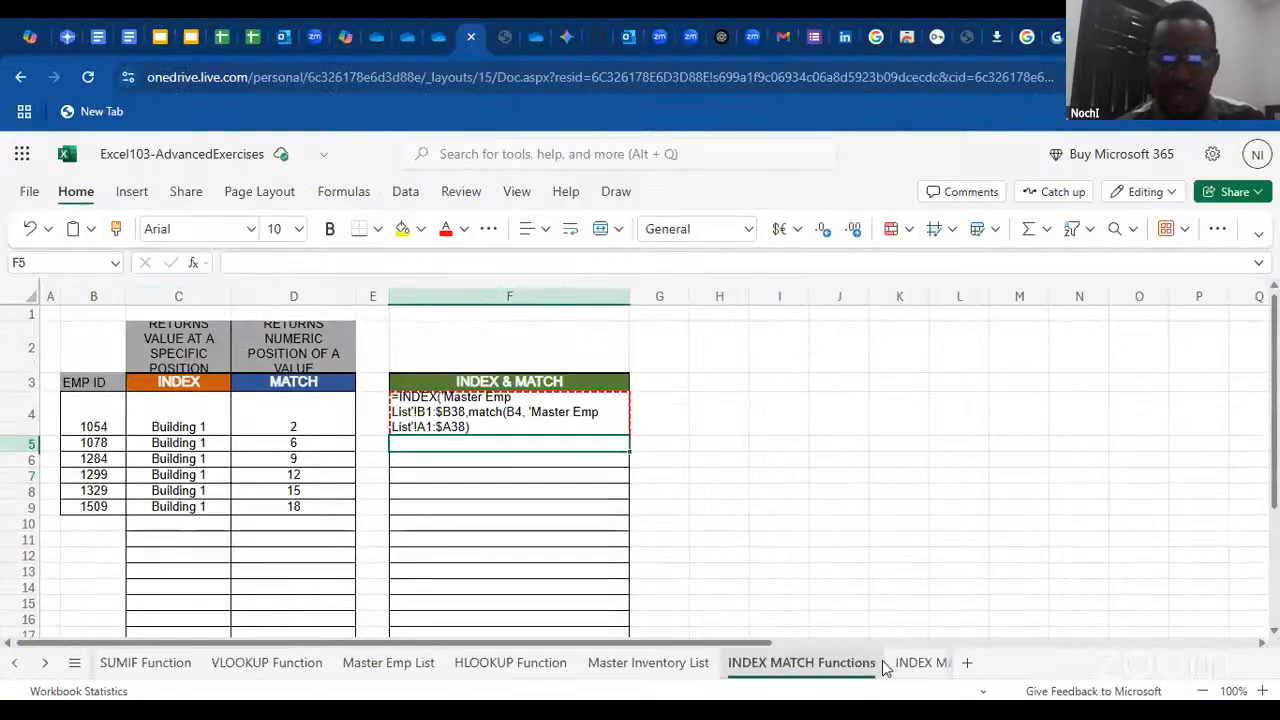
{"action": "left_click", "coordinate": [500, 422]}
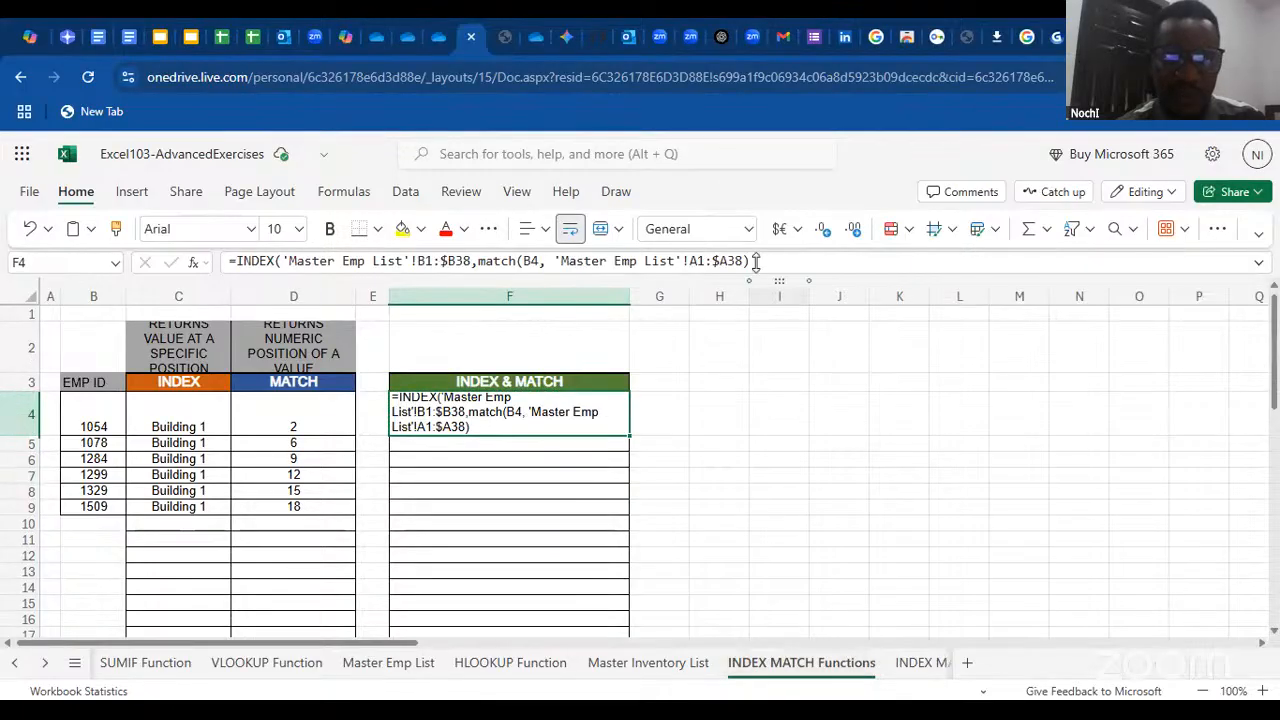
{"action": "left_click_drag", "start_coordinate": [754, 261], "coordinate": [112, 272]}
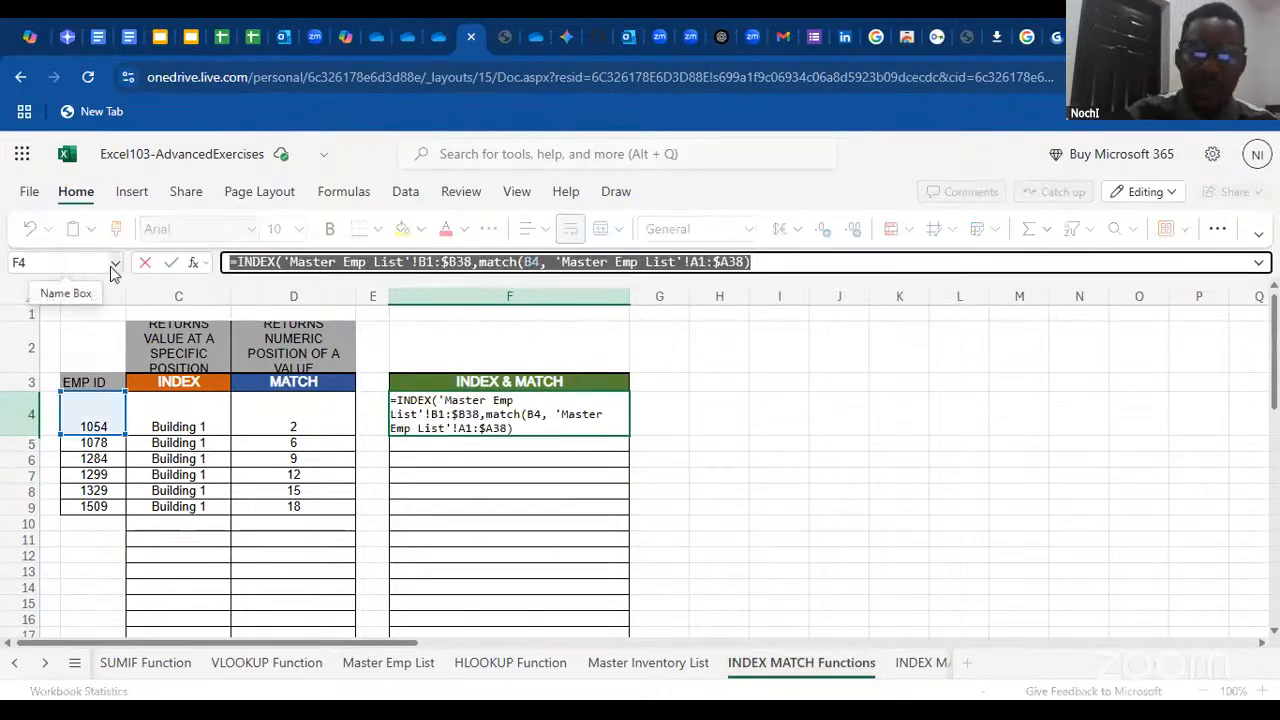
{"action": "key", "text": "BackSpace"}
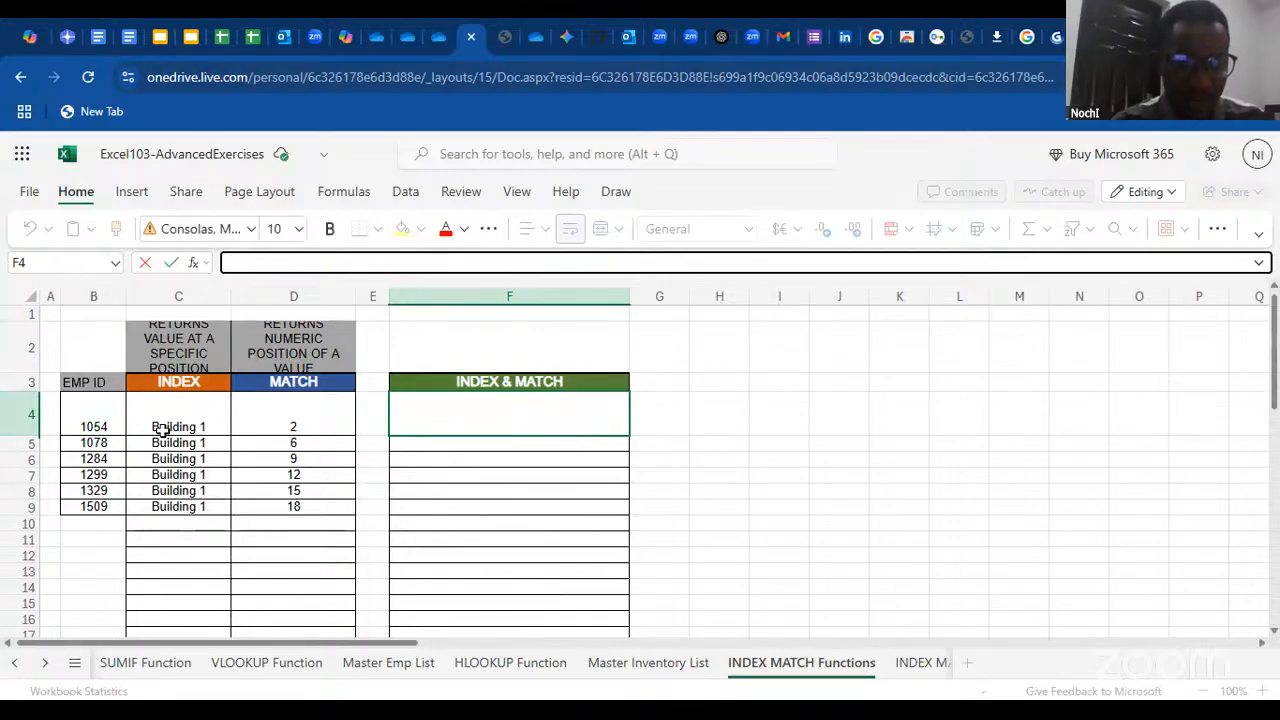
Clear the INDEX results in C4:C9 and the MATCH results in D4:D9, leaving C4 selected
{"action": "left_click_drag", "start_coordinate": [162, 430], "coordinate": [162, 430]}
{"action": "key", "text": "Delete"}
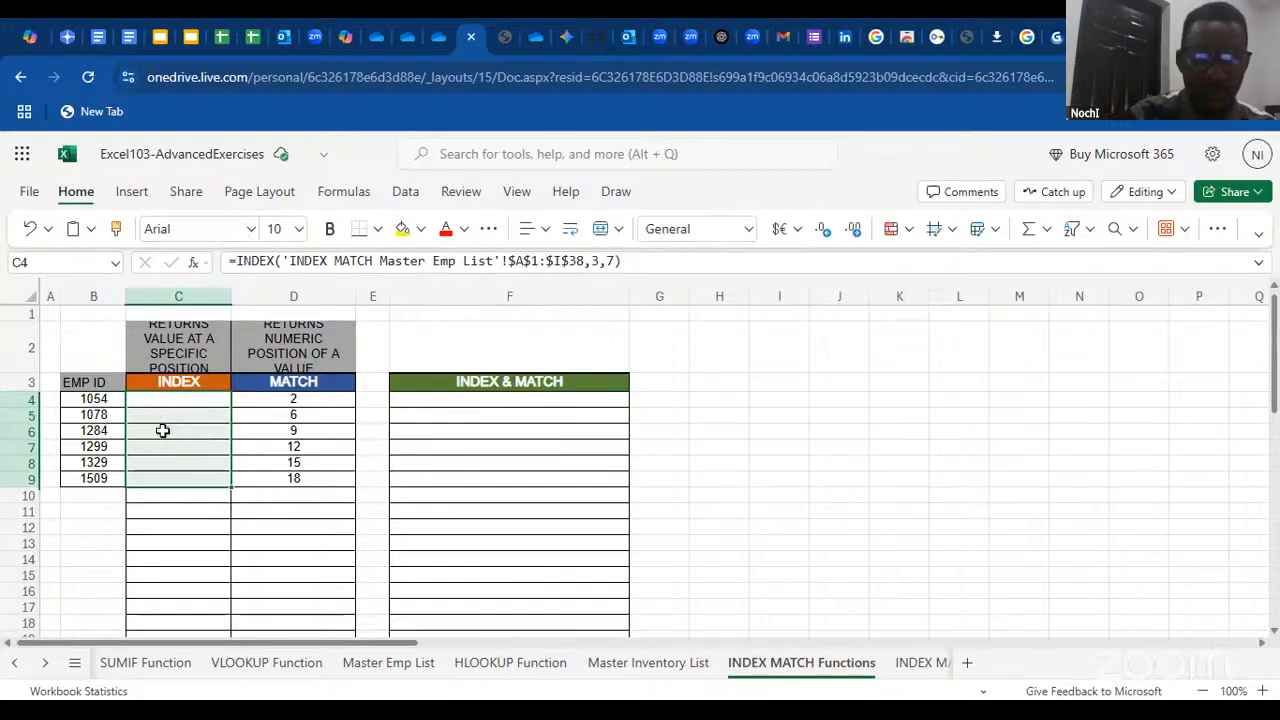
{"action": "left_click_drag", "start_coordinate": [272, 402], "coordinate": [272, 403]}
{"action": "key", "text": "Delete"}
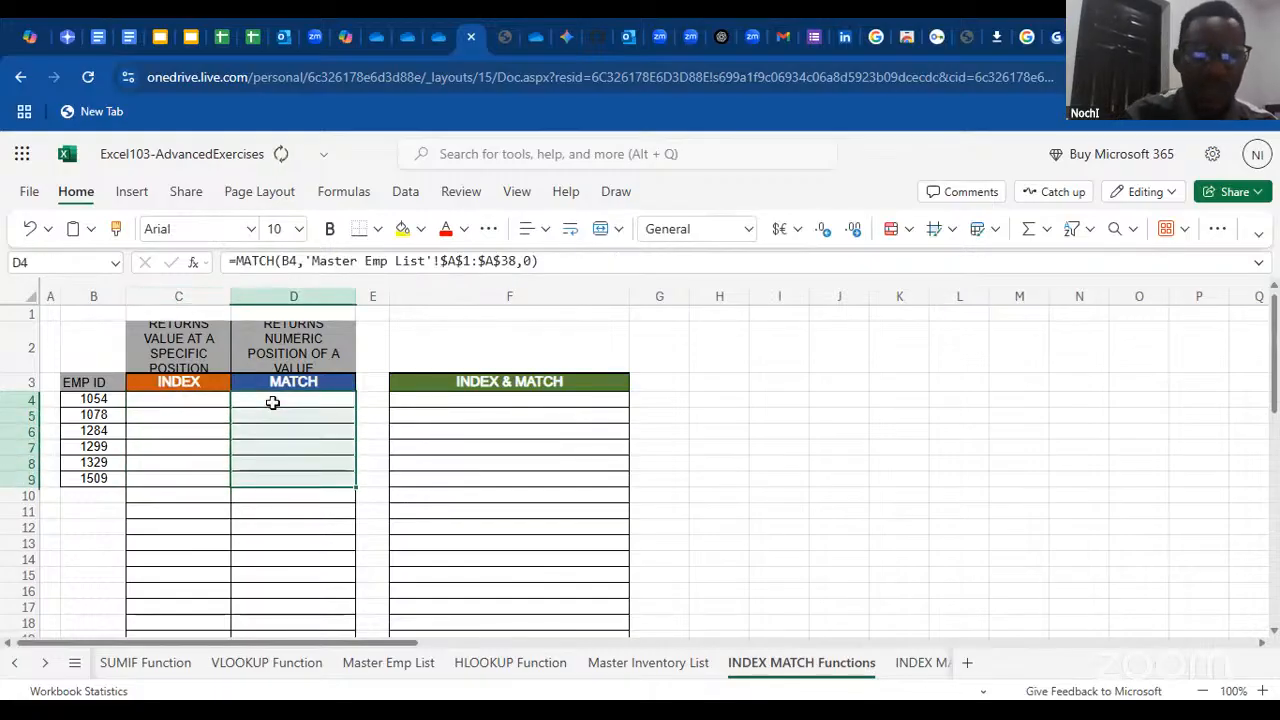
{"action": "left_click", "coordinate": [199, 400]}
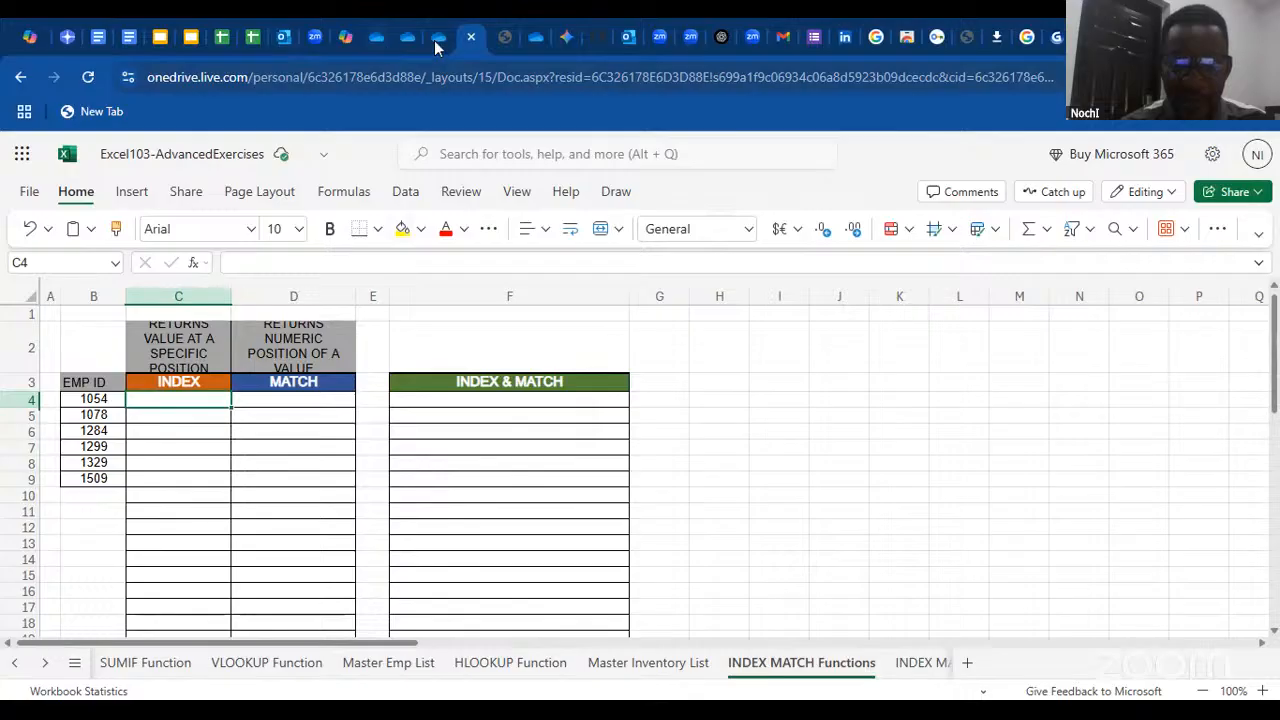
Switch back to the Google Slides deck and restart the slideshow from the INDEX & MATCH slide
{"action": "left_click", "coordinate": [191, 40]}
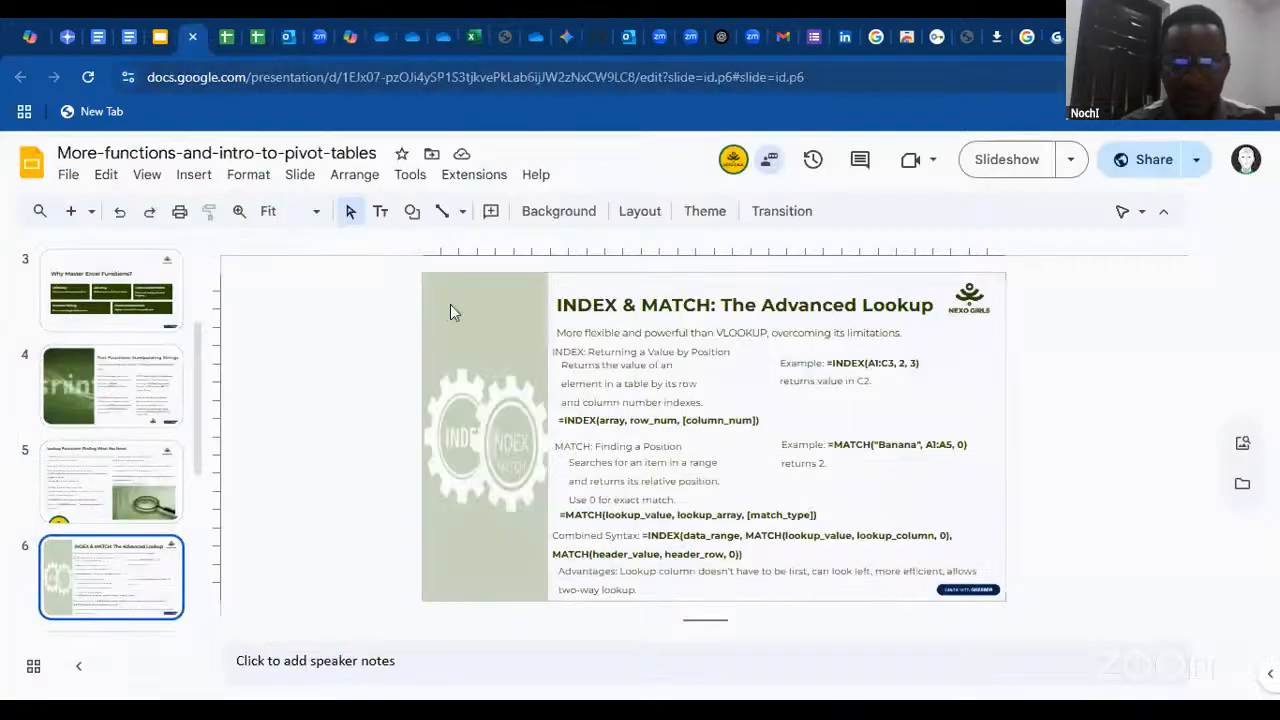
{"action": "left_click", "coordinate": [996, 168]}
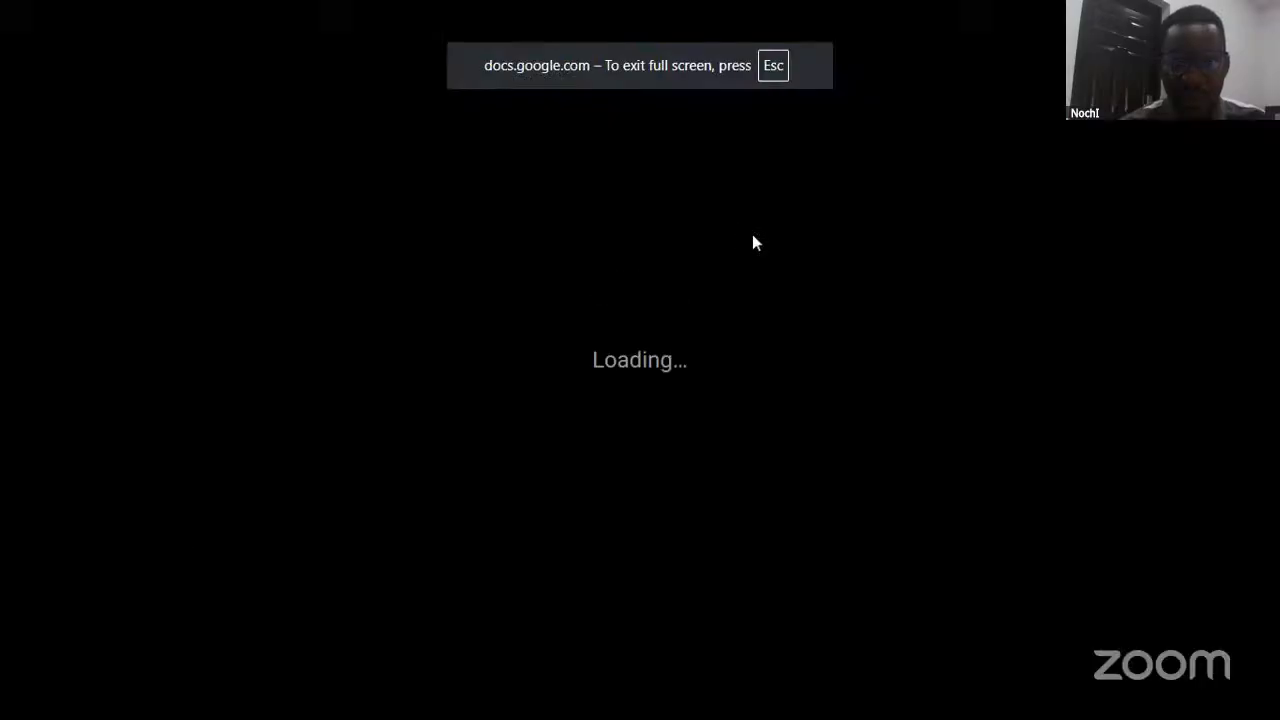
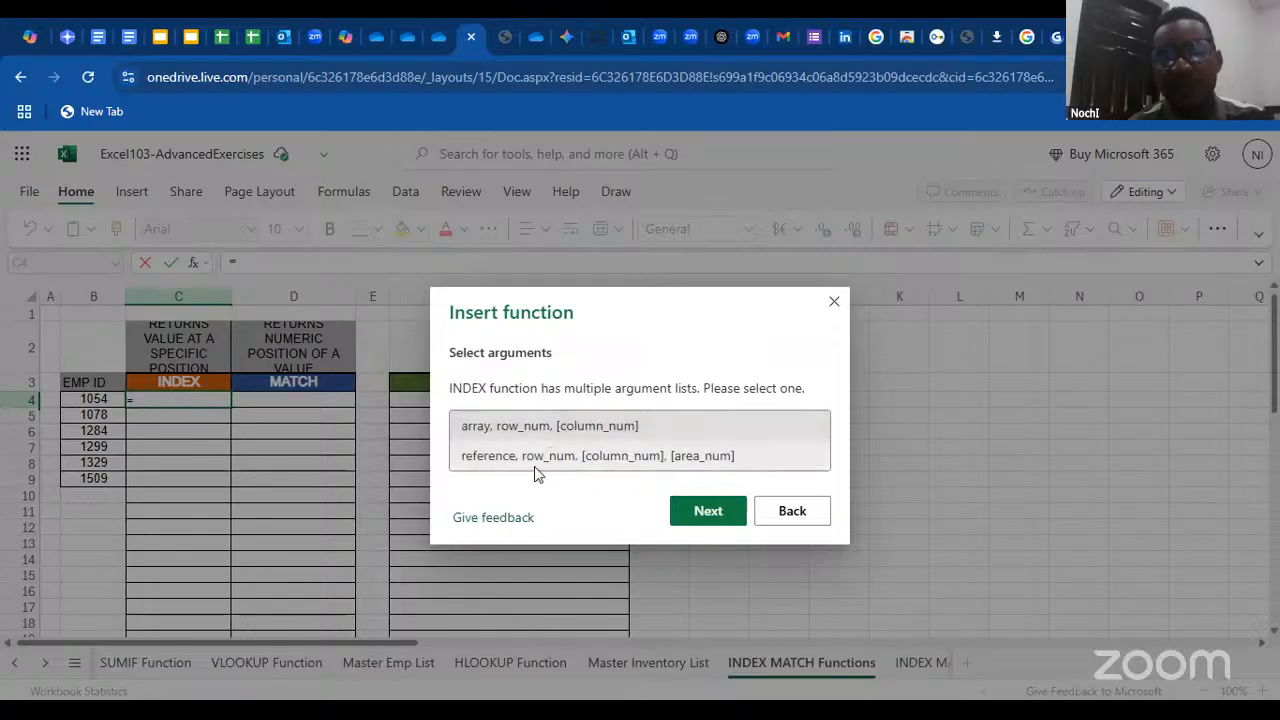
Choose the array form of INDEX for C4 and set its array to the absolute range 'Master Emp List'!$A$1:$I$38
{"action": "double_click", "coordinate": [563, 425]}
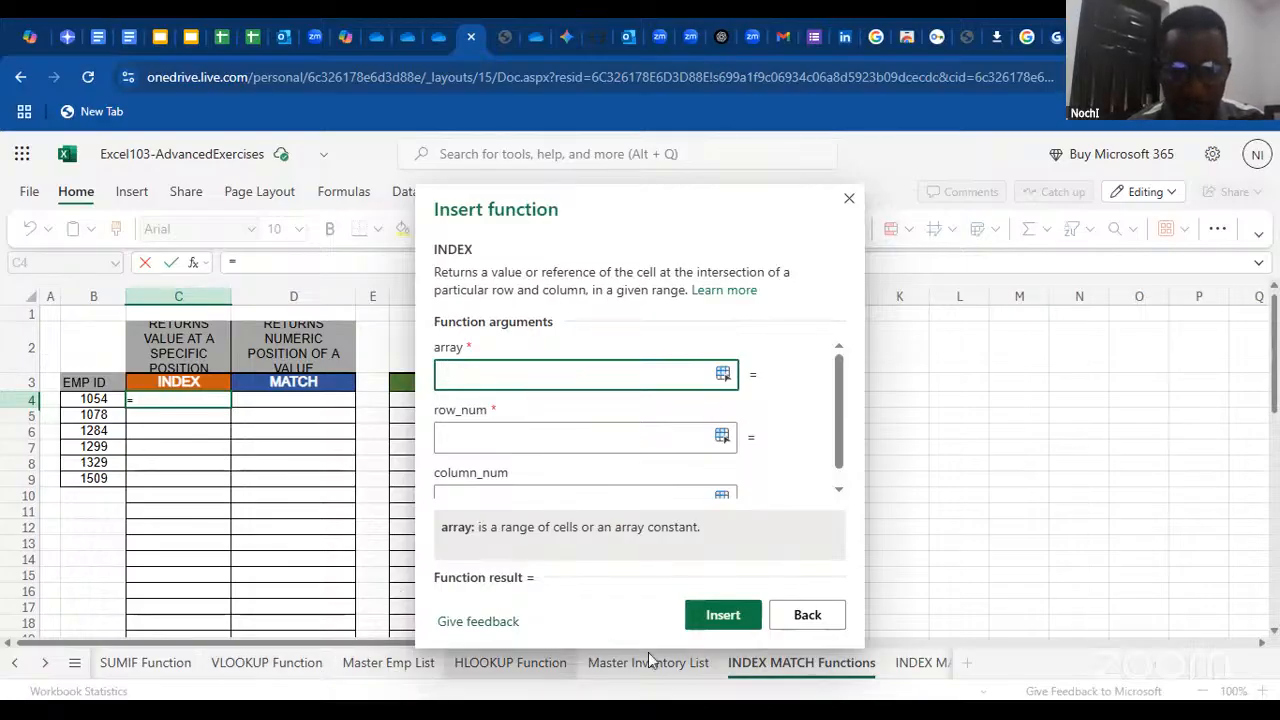
{"action": "left_click", "coordinate": [376, 664]}
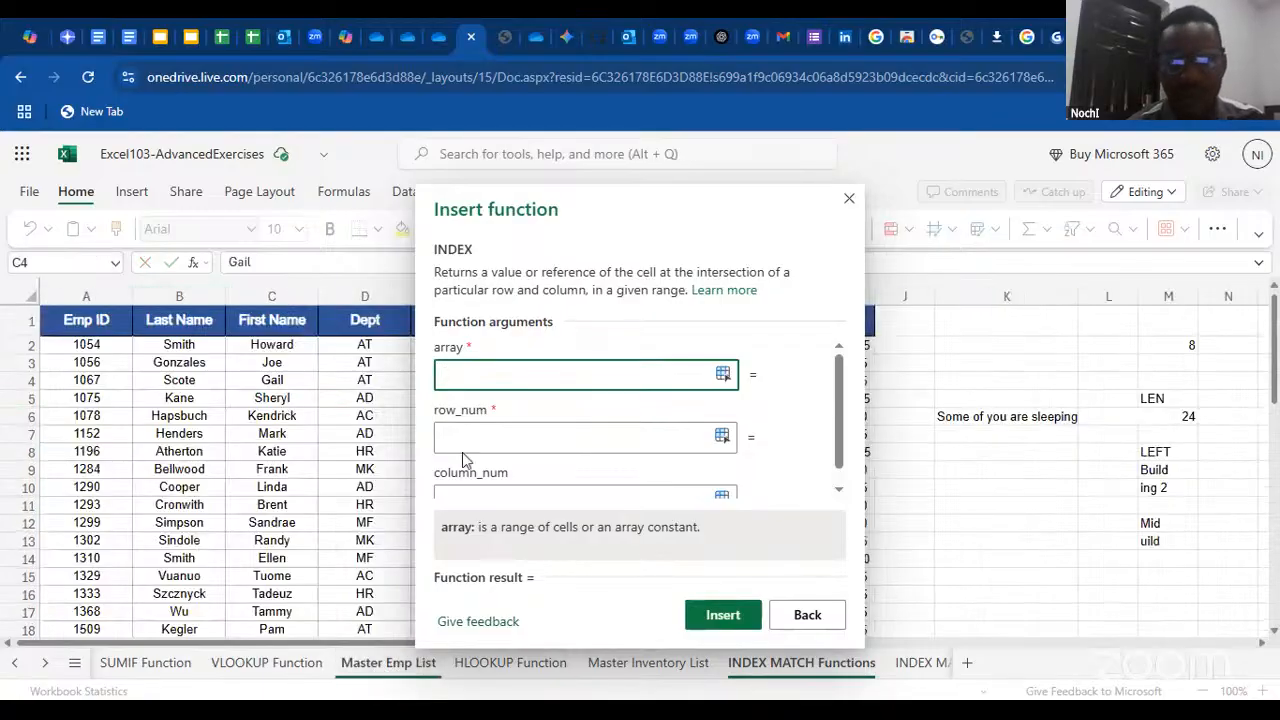
{"action": "left_click", "coordinate": [96, 321]}
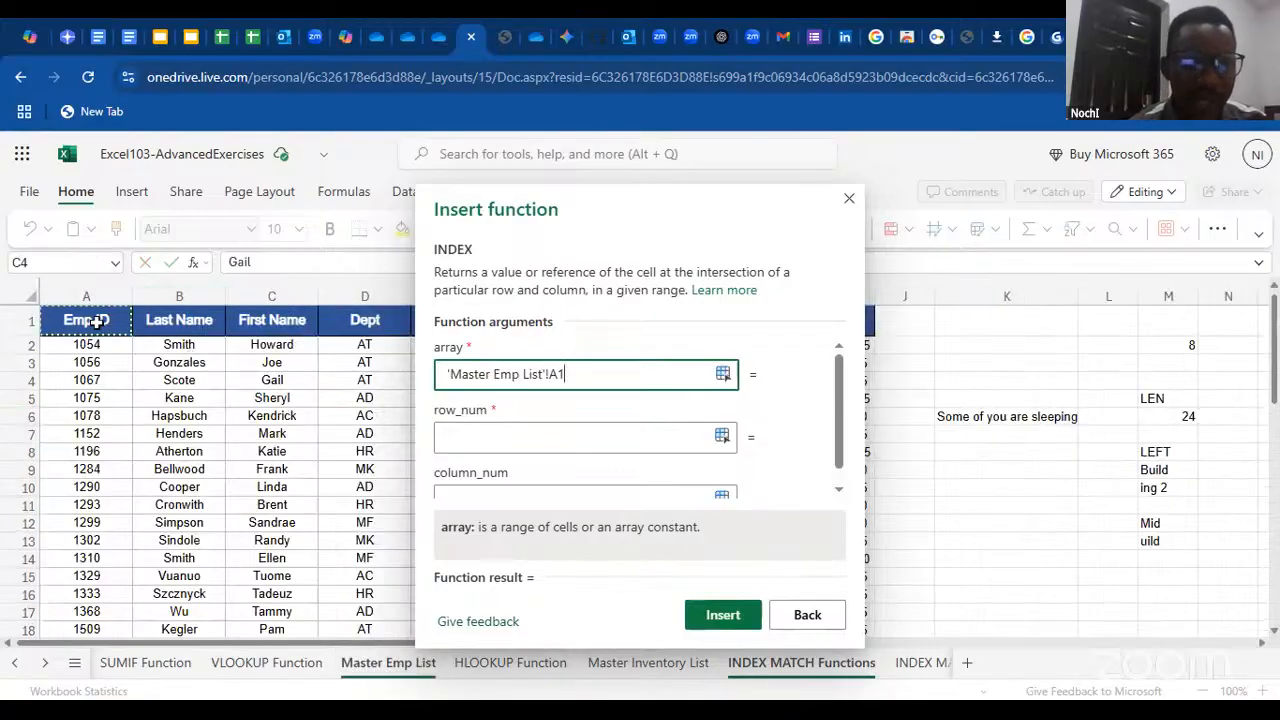
{"action": "key", "text": "ctrl+shift+Right"}
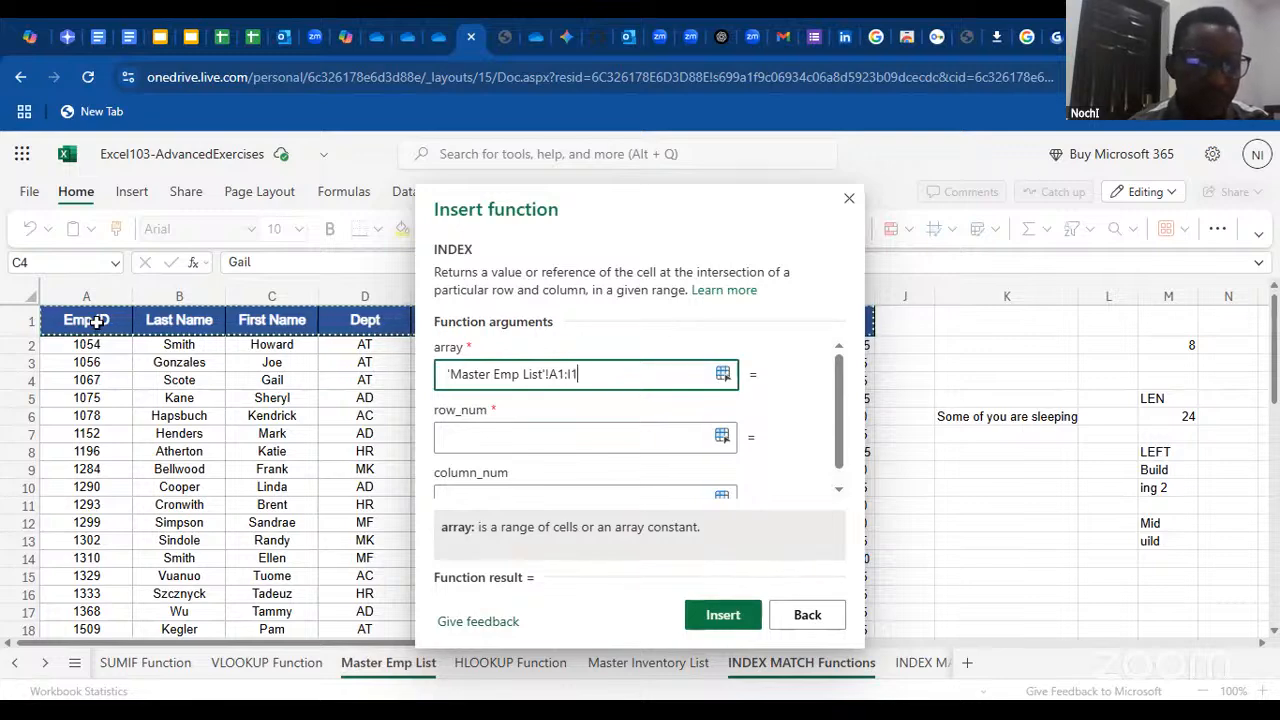
{"action": "key", "text": "ctrl+shift+Down"}
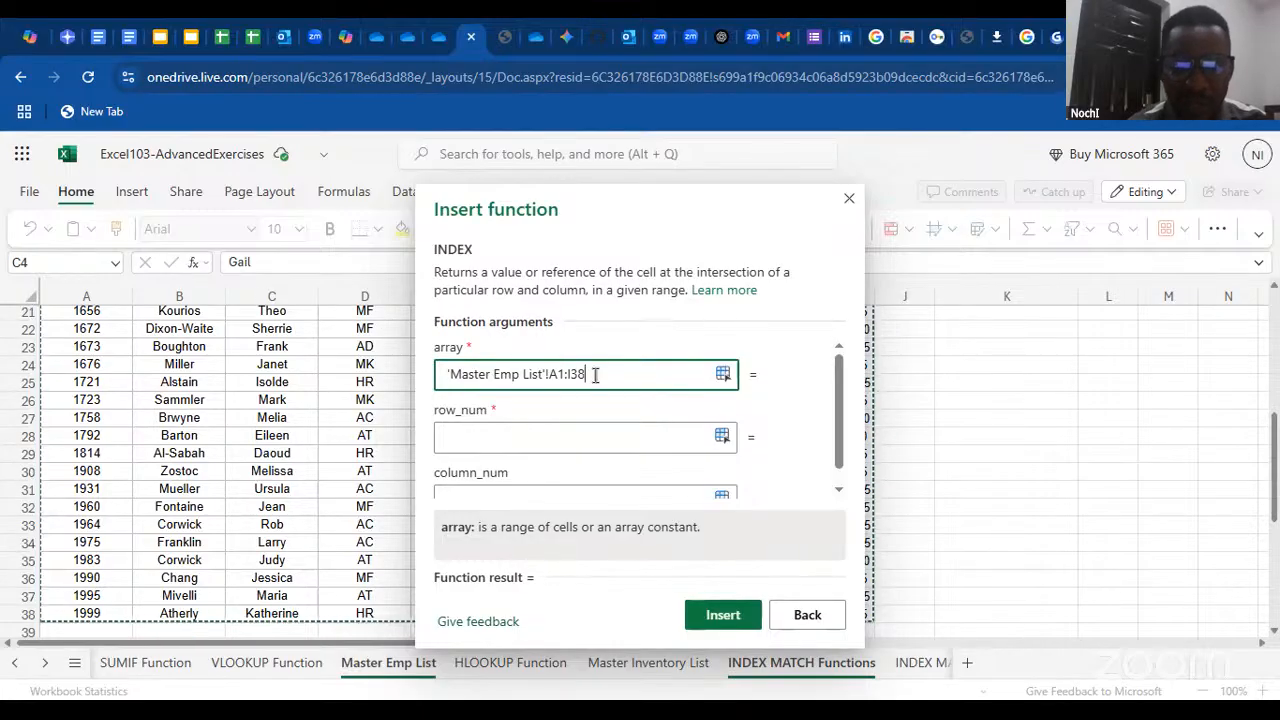
{"action": "left_click_drag", "start_coordinate": [595, 374], "coordinate": [551, 380]}
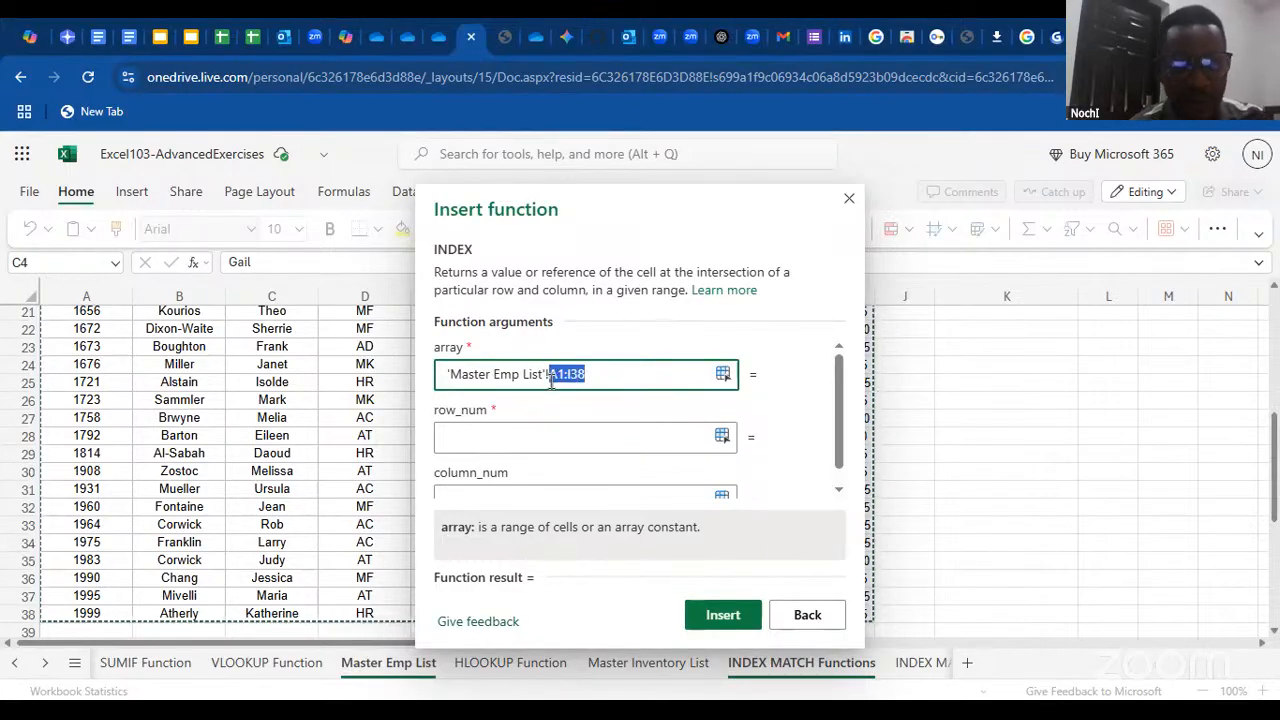
{"action": "key", "text": "F4"}
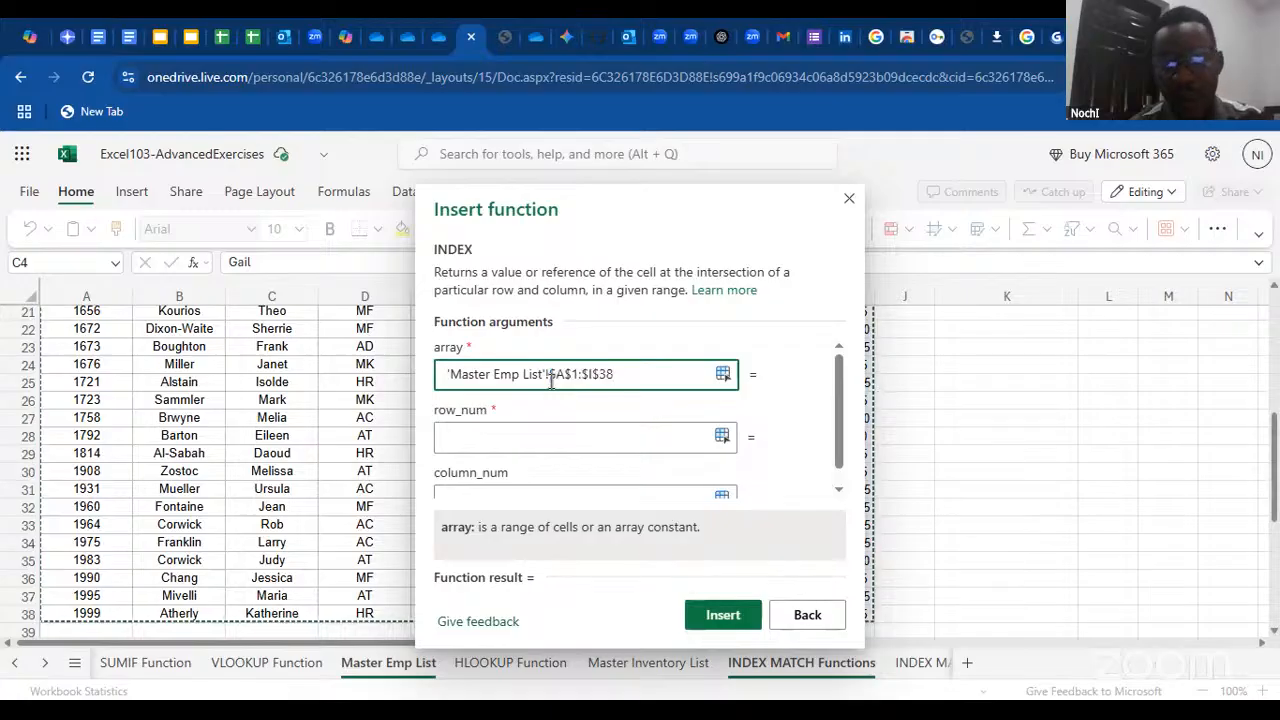
Set the INDEX row number to 4 and column number to 4, and insert the function in C4
{"action": "left_click", "coordinate": [547, 435]}
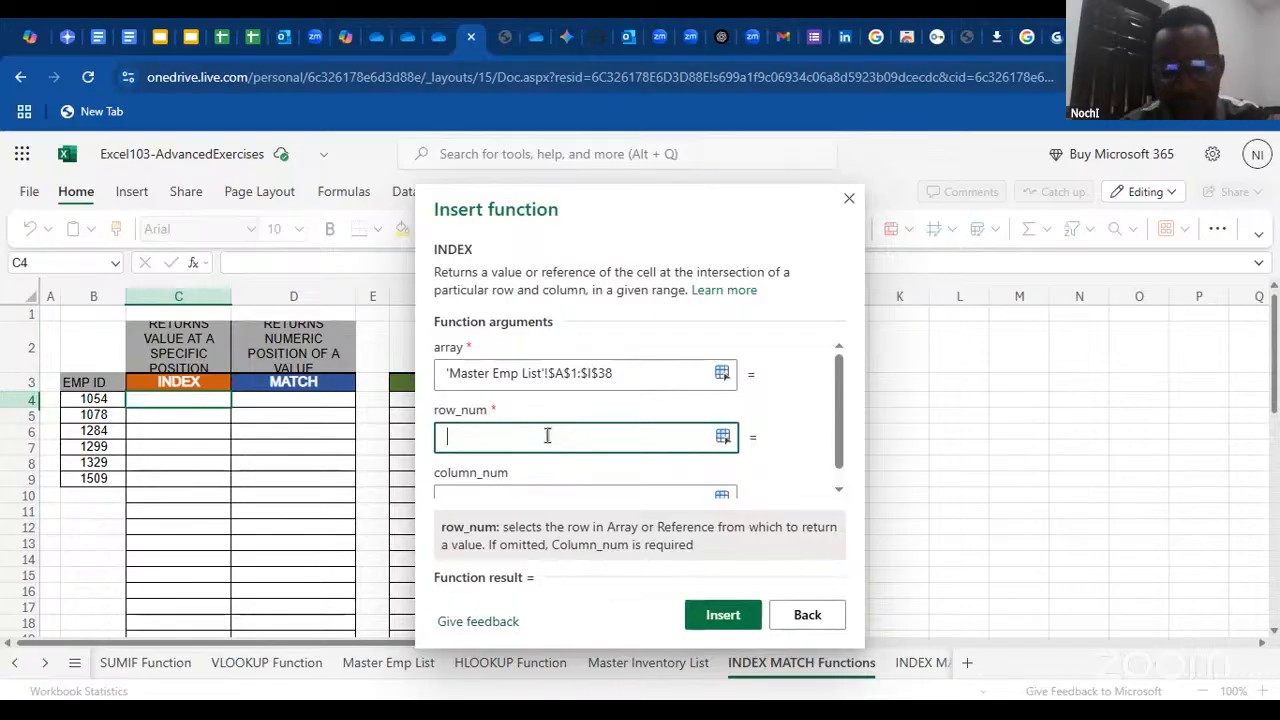
{"action": "type", "text": "4"}
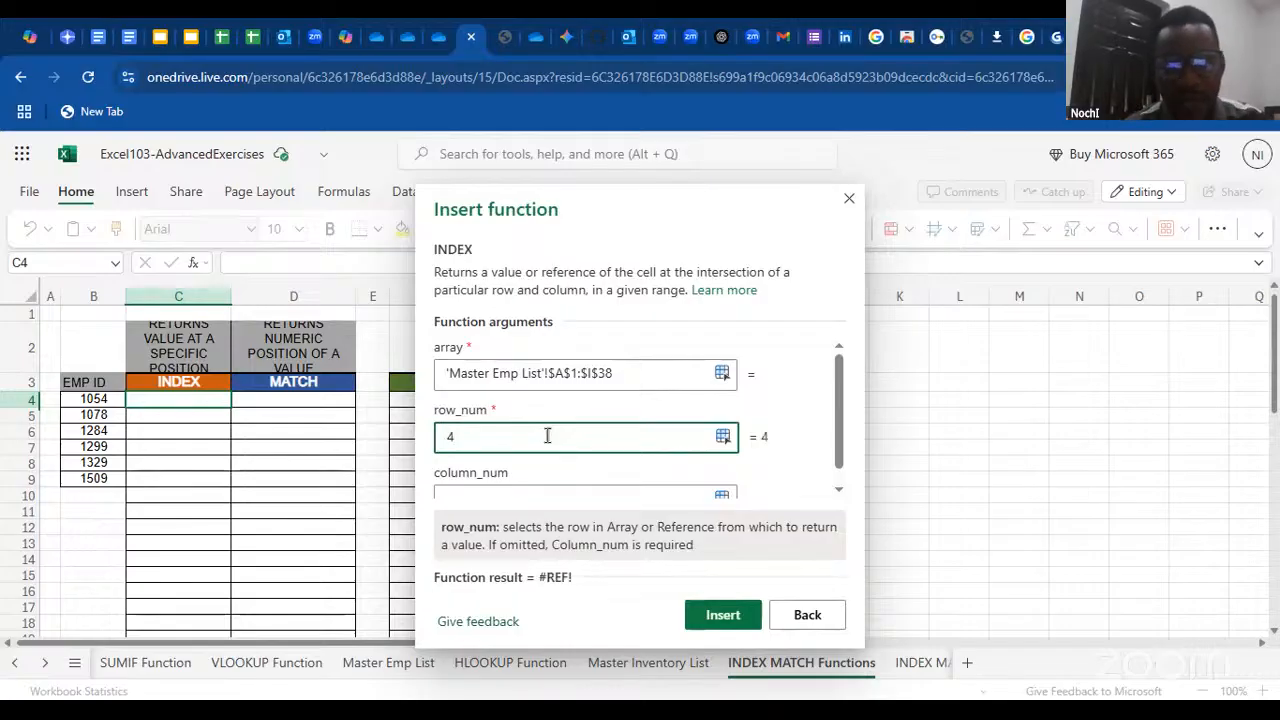
{"action": "left_click", "coordinate": [501, 493]}
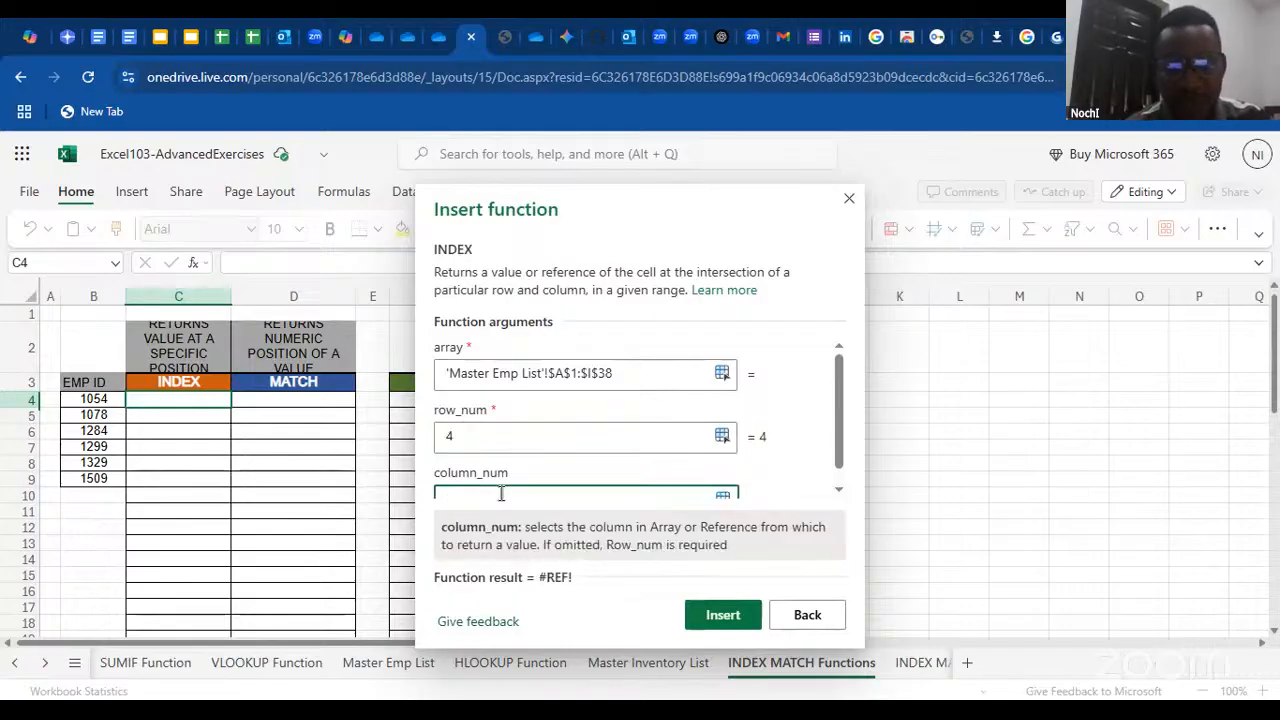
{"action": "type", "text": "4"}
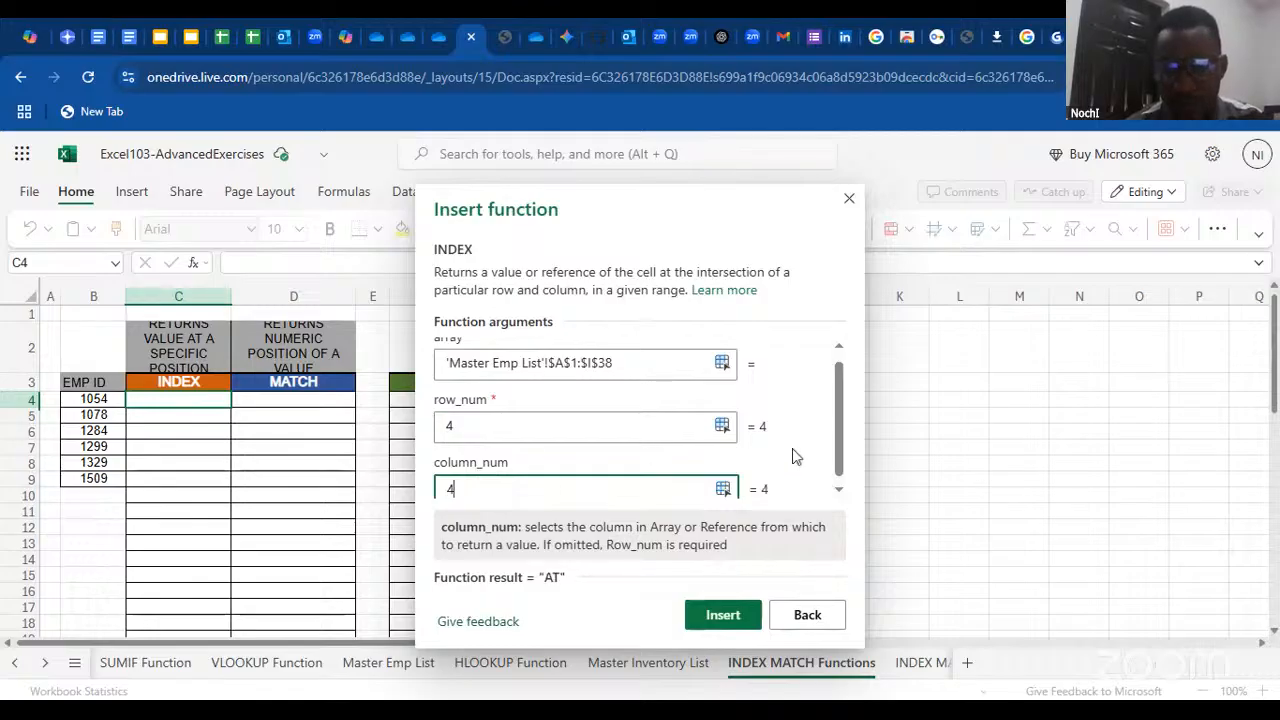
{"action": "scroll", "coordinate": [840, 444], "scroll_direction": "down", "scroll_amount": 1}
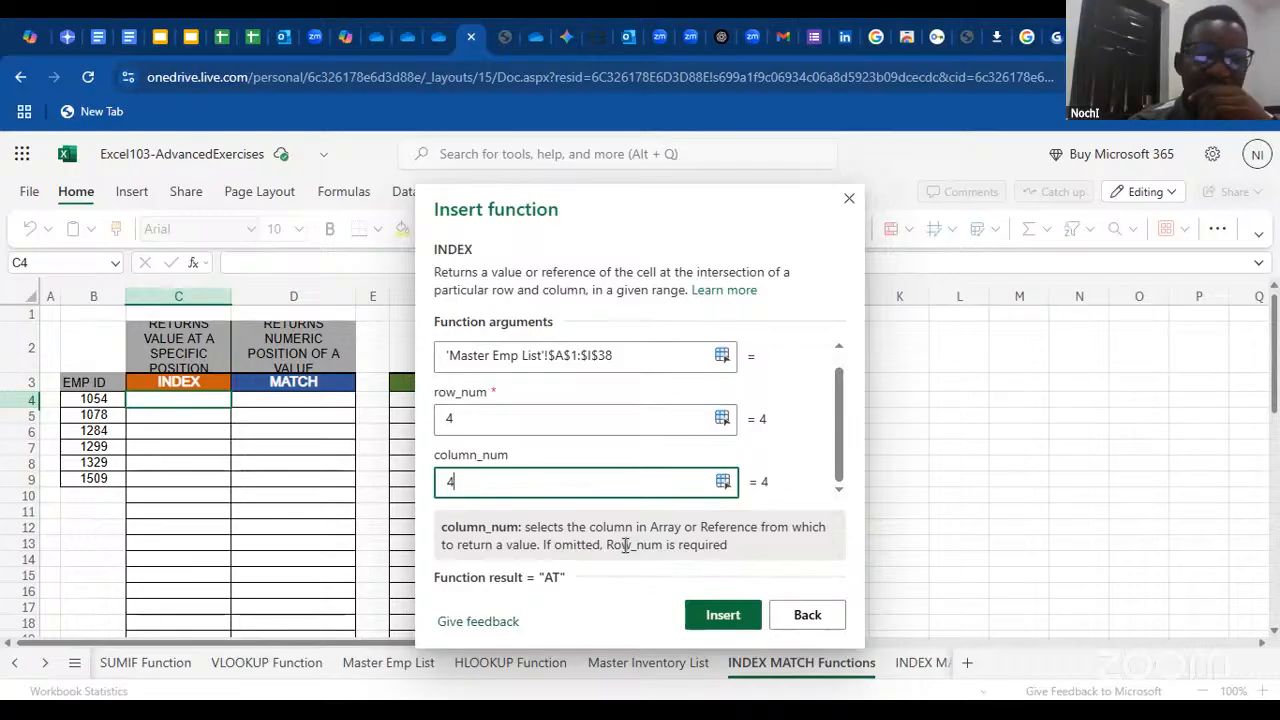
{"action": "left_click", "coordinate": [722, 614]}
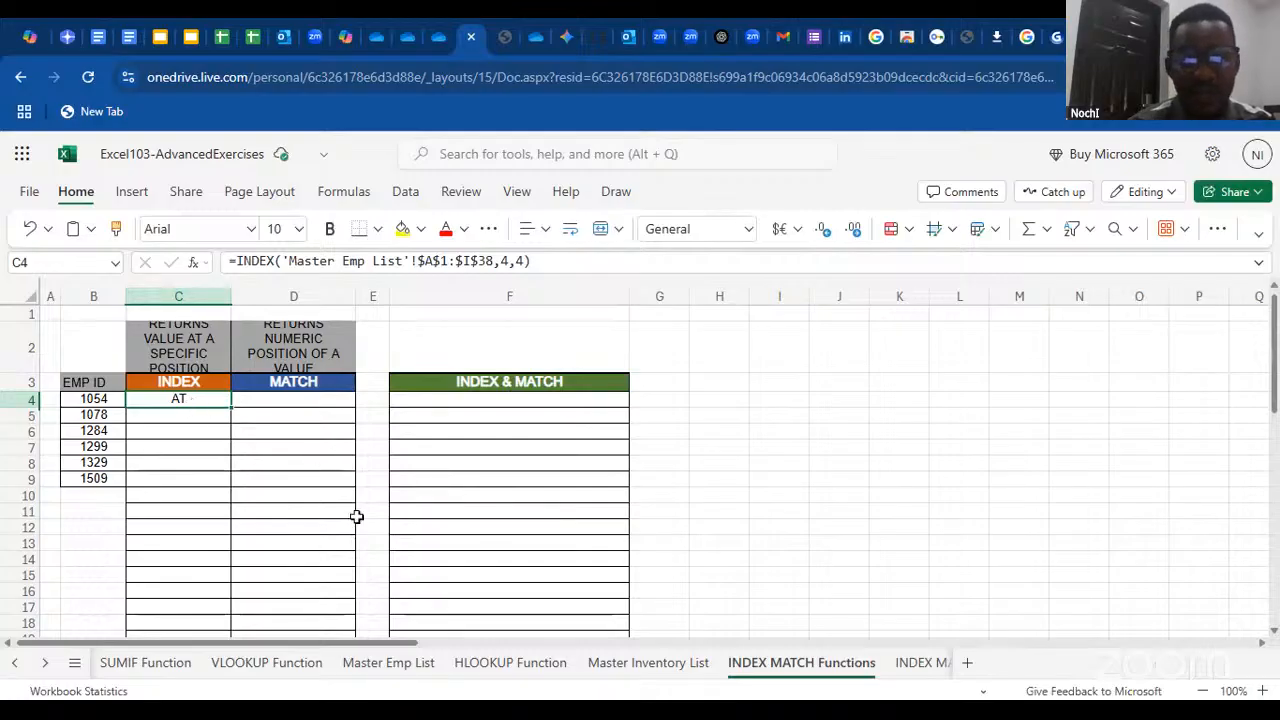
Examine the Master Emp List table from its header row to check the INDEX row and column, and return to the INDEX MATCH Functions sheet
{"action": "left_click", "coordinate": [385, 664]}
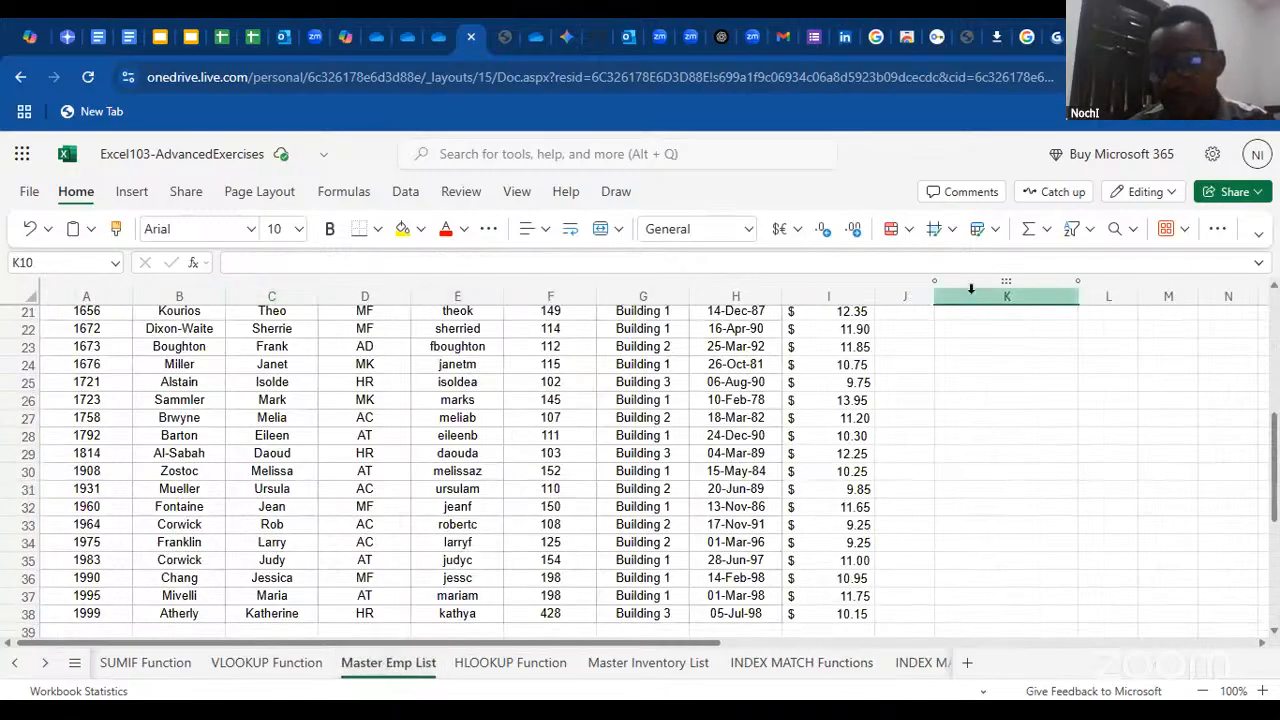
{"action": "left_click_drag", "start_coordinate": [1275, 428], "coordinate": [1272, 300]}
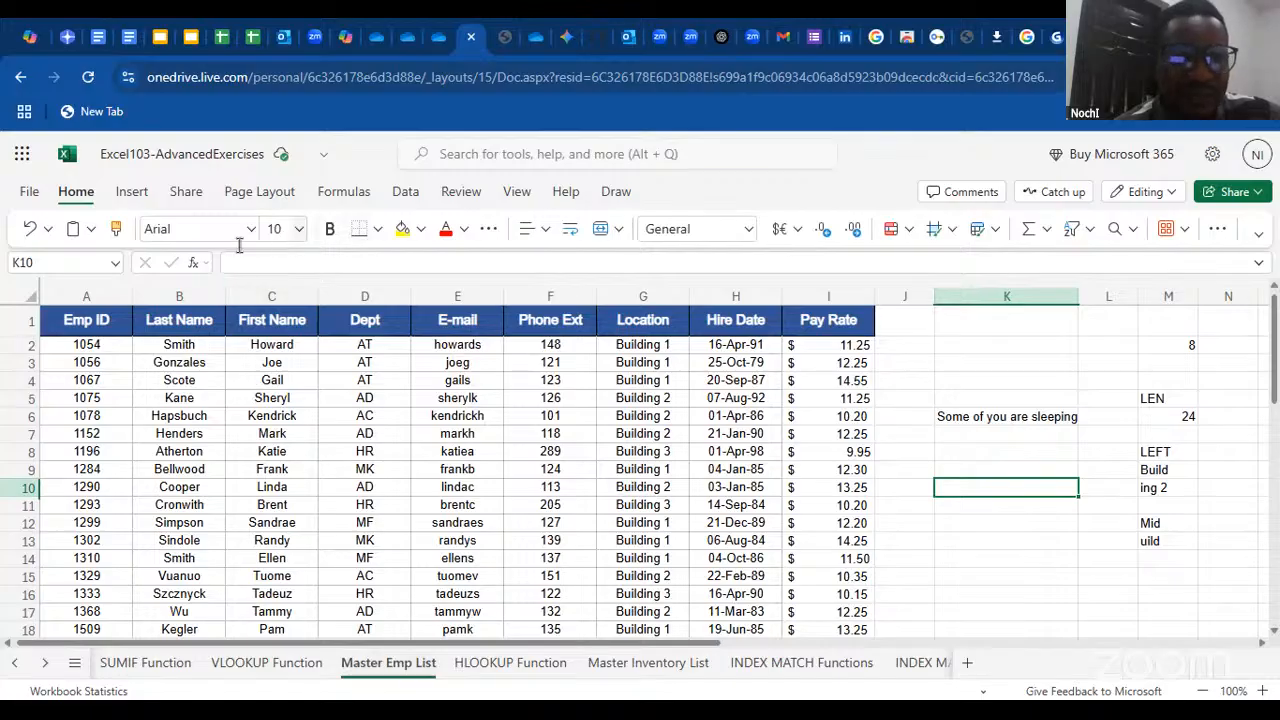
{"action": "left_click", "coordinate": [194, 264]}
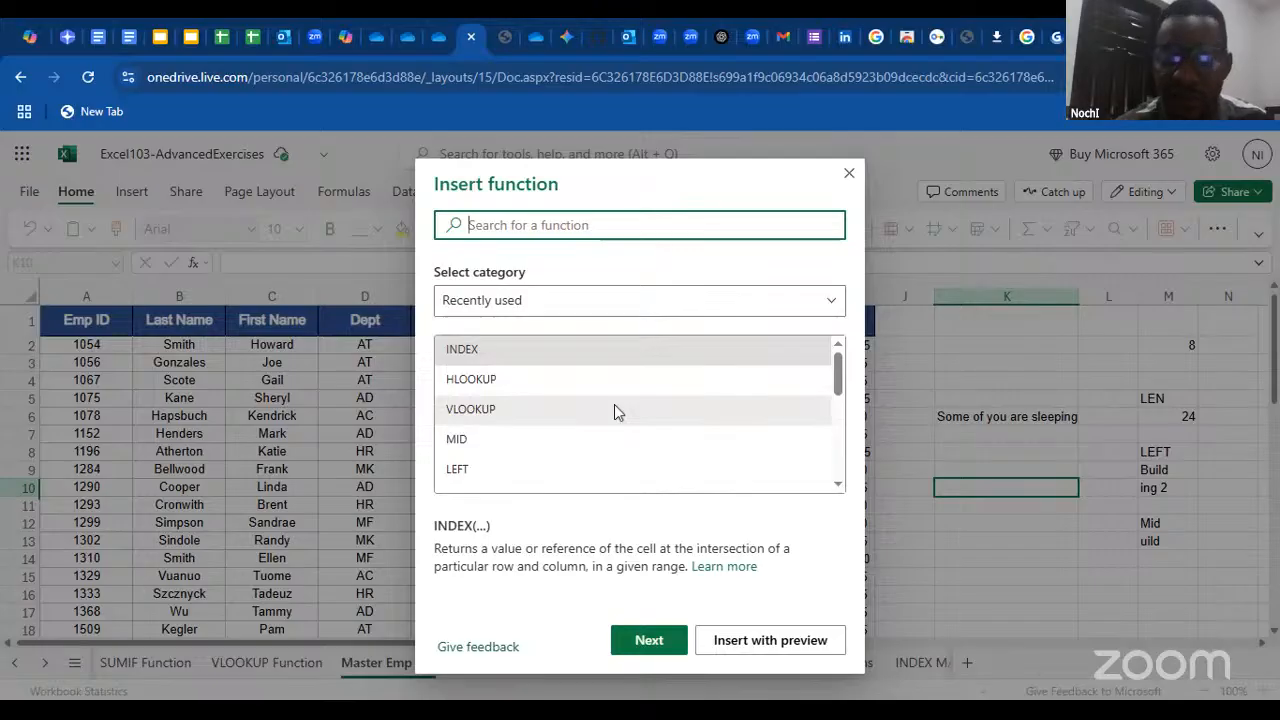
{"action": "left_click", "coordinate": [848, 174]}
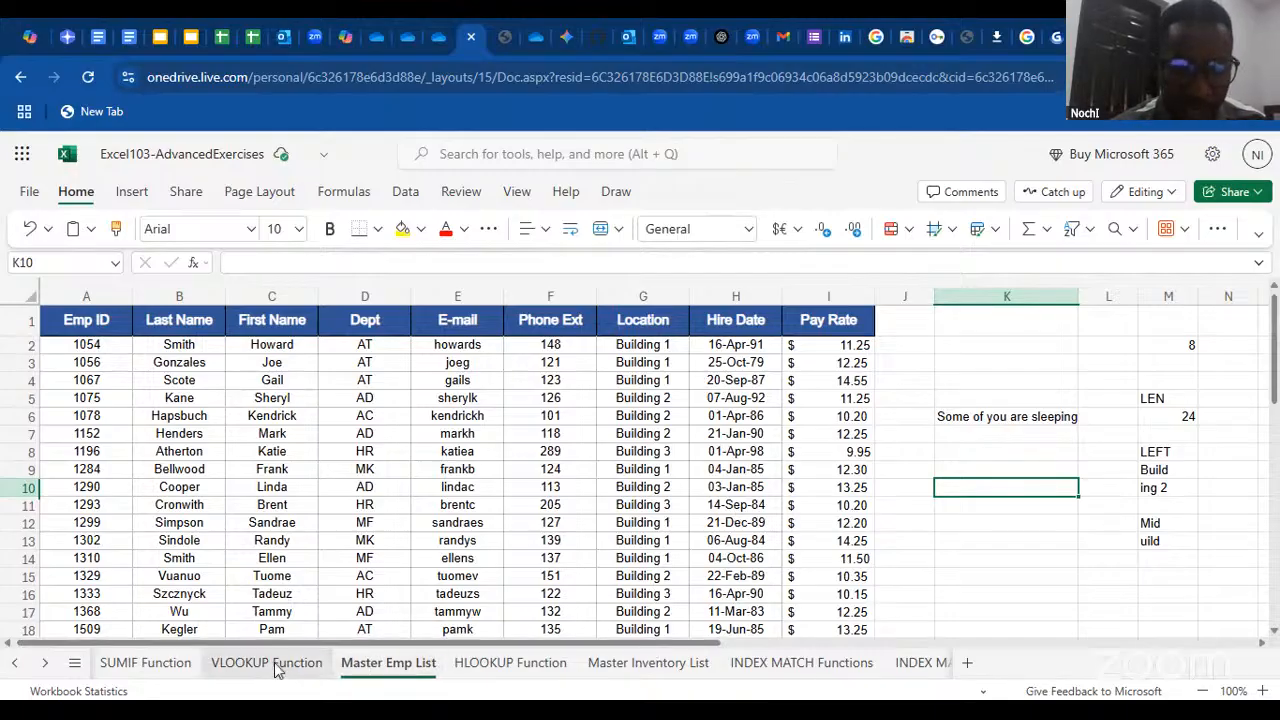
{"action": "left_click", "coordinate": [760, 662]}
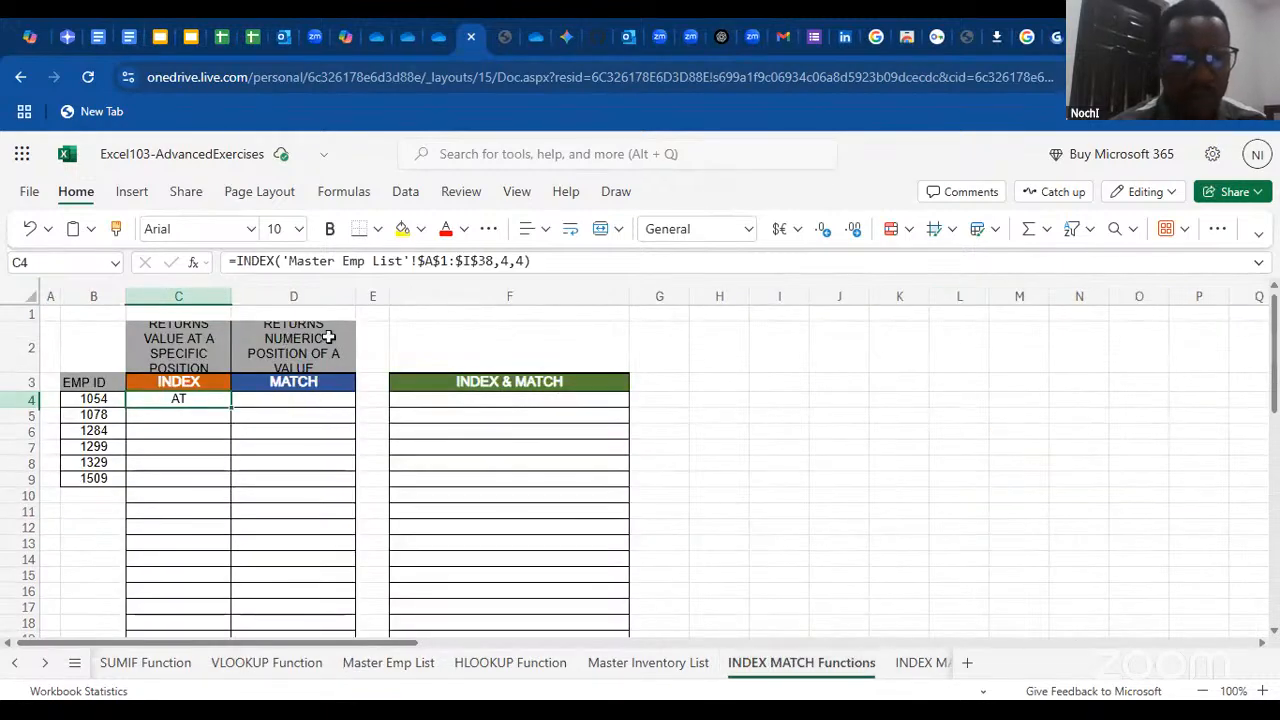
Start a MATCH function in D4 through the function arguments dialog, using B4 as the lookup value
{"action": "left_click", "coordinate": [307, 400]}
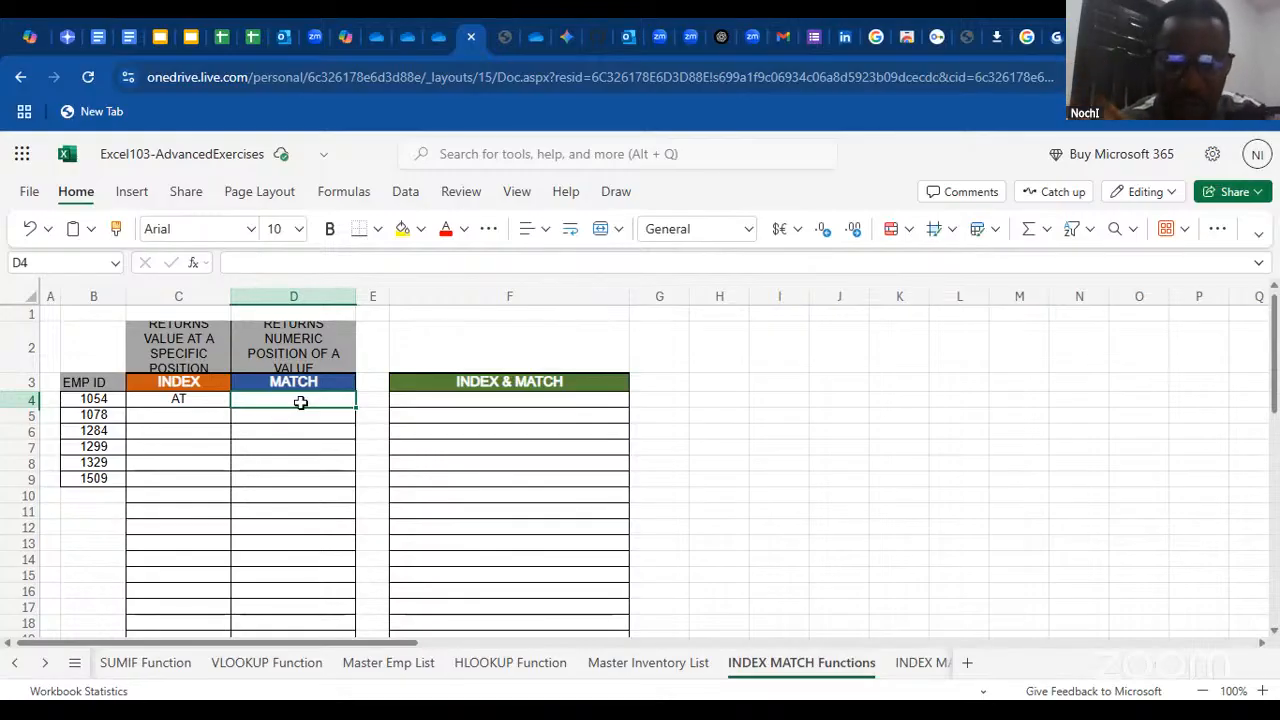
{"action": "type", "text": "=m"}
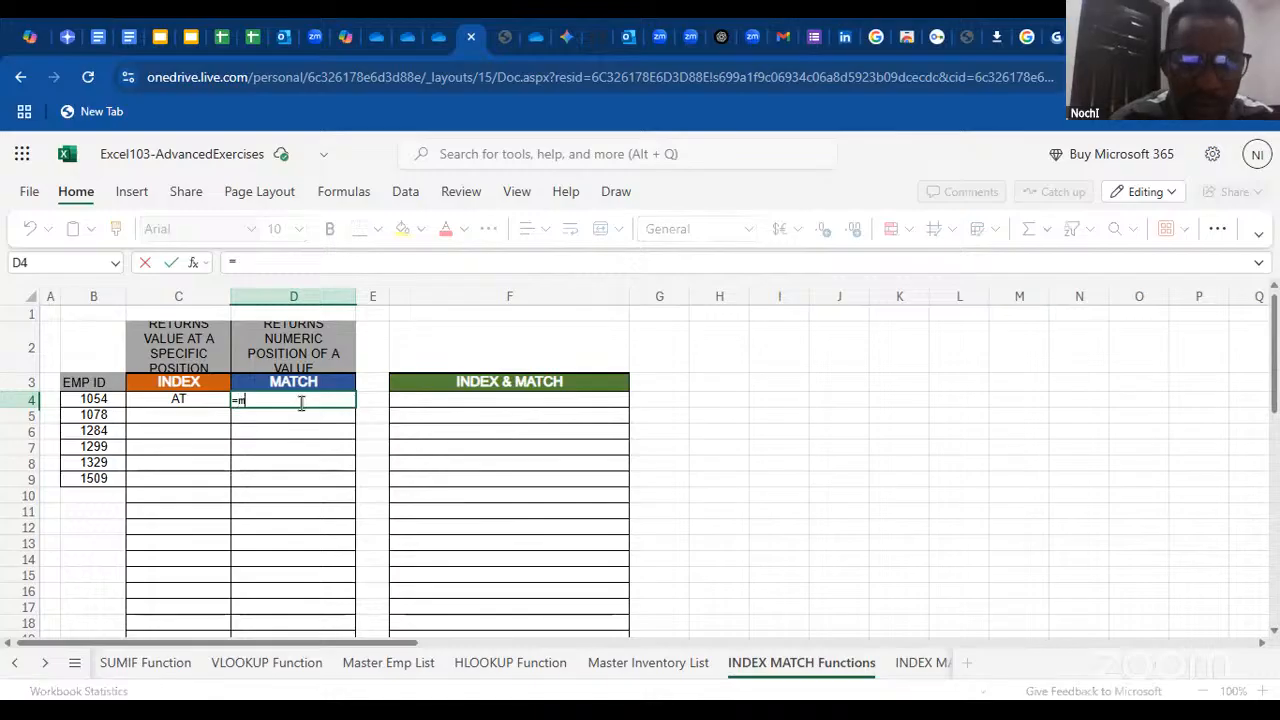
{"action": "type", "text": "atch"}
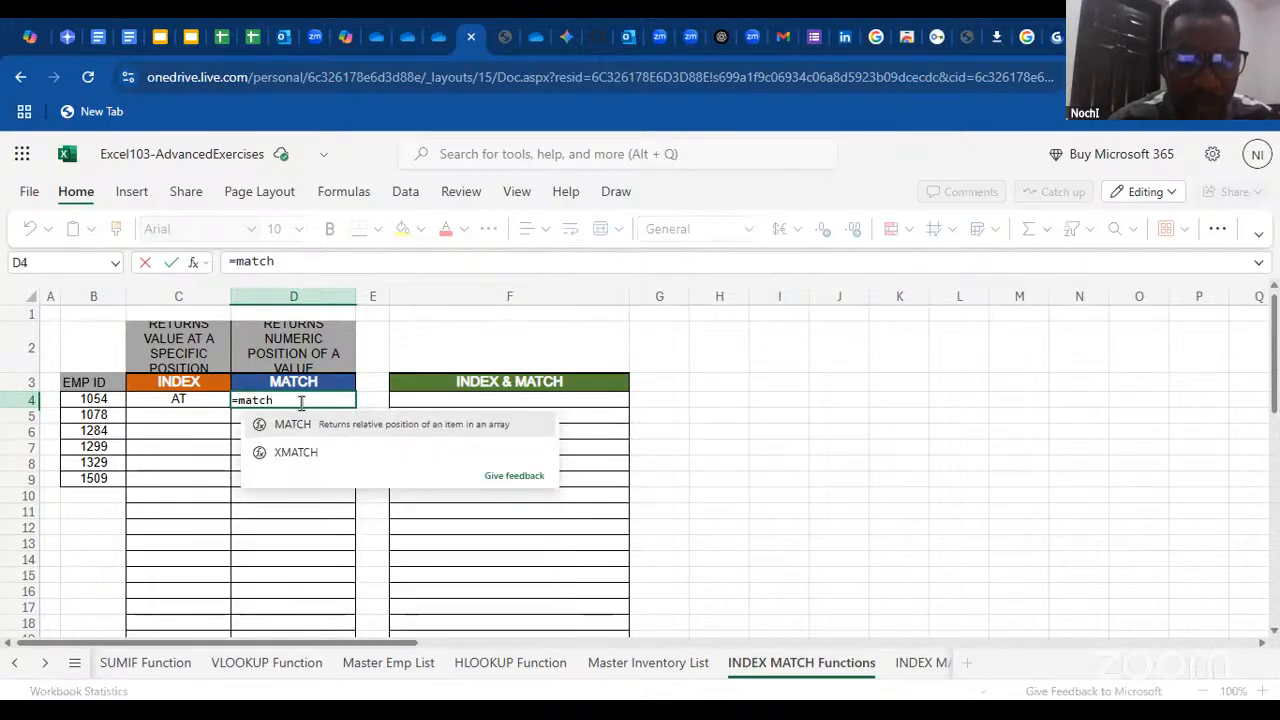
{"action": "key", "text": "BackSpace"}
{"action": "key", "text": "BackSpace"}
{"action": "key", "text": "BackSpace"}
{"action": "key", "text": "BackSpace"}
{"action": "key", "text": "BackSpace"}
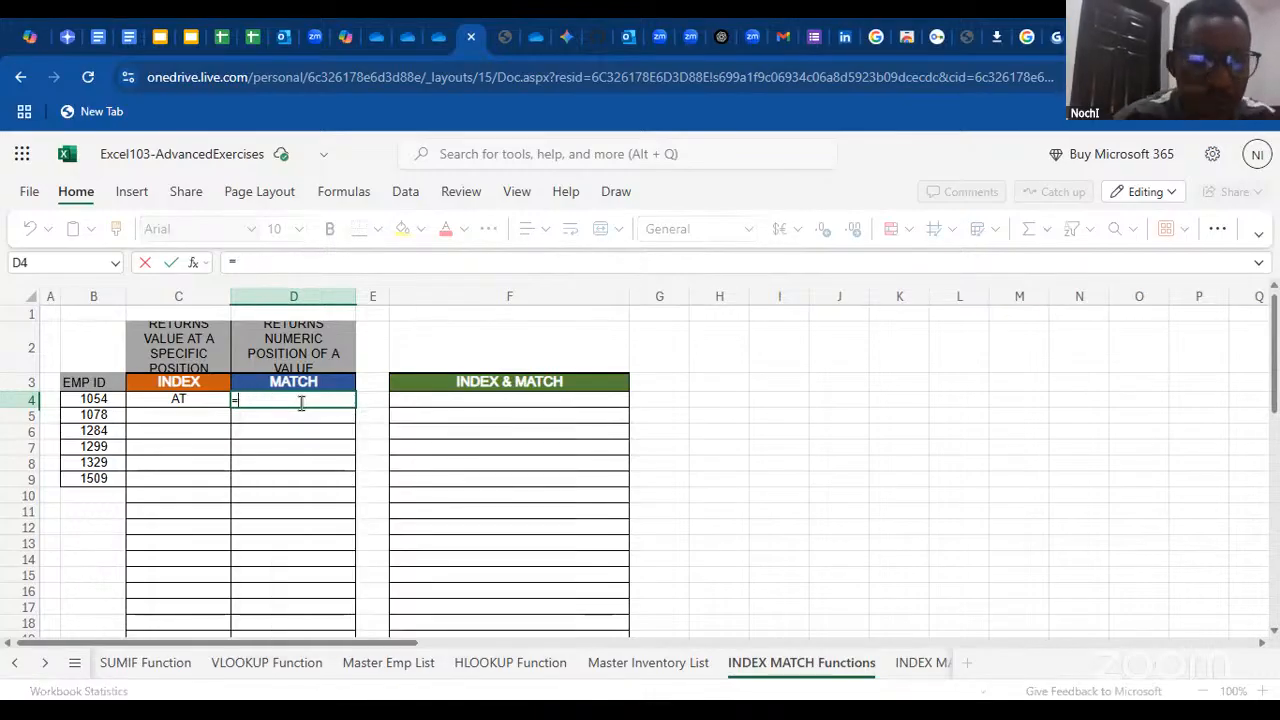
{"action": "left_click", "coordinate": [195, 266]}
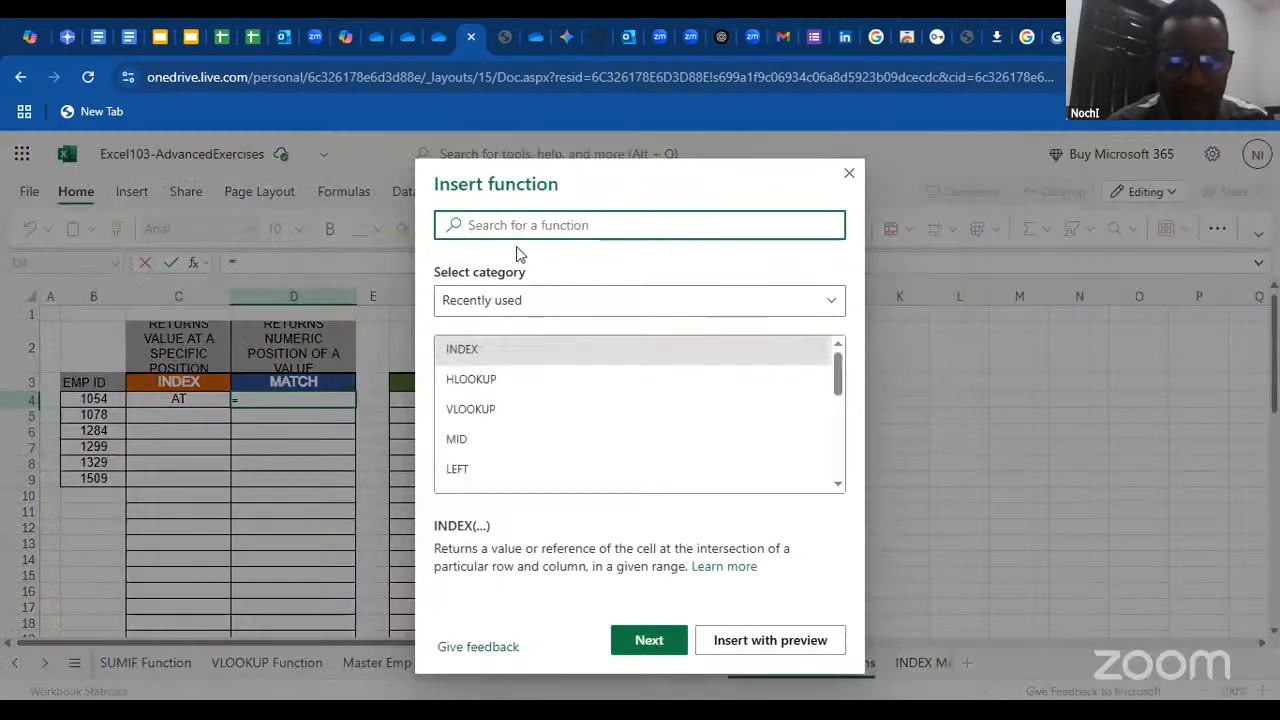
{"action": "type", "text": "matc"}
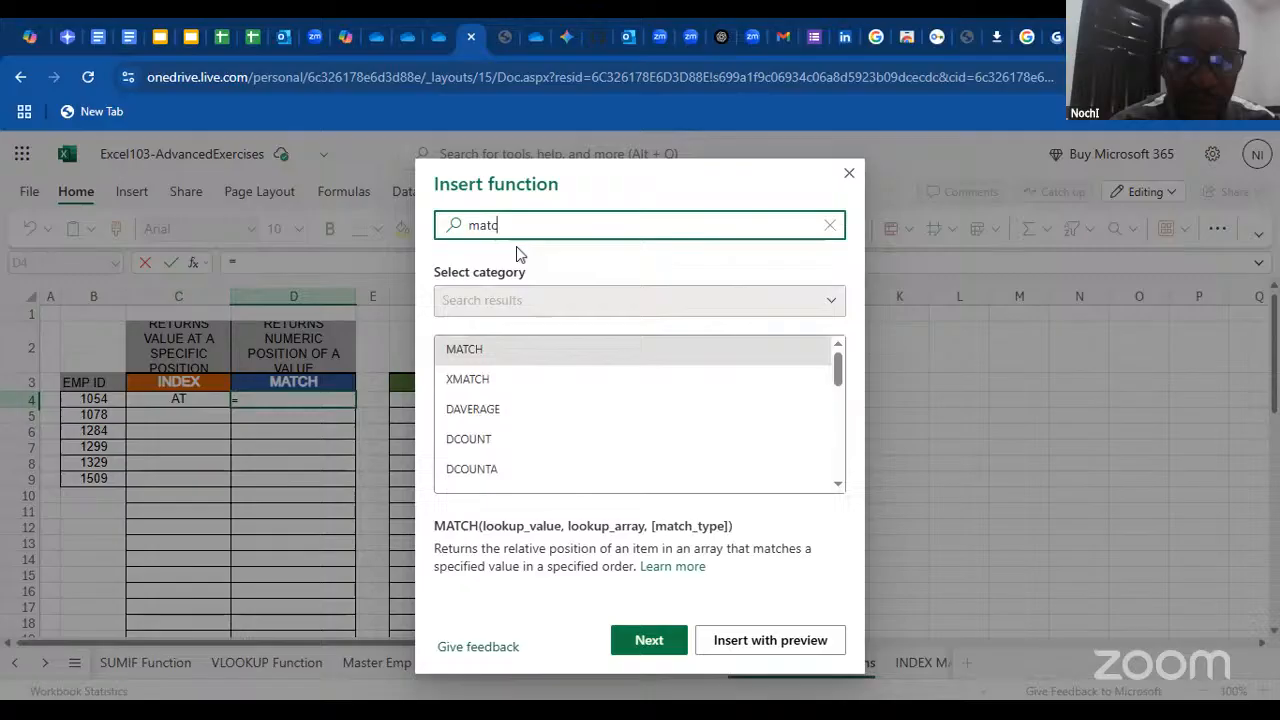
{"action": "double_click", "coordinate": [492, 349]}
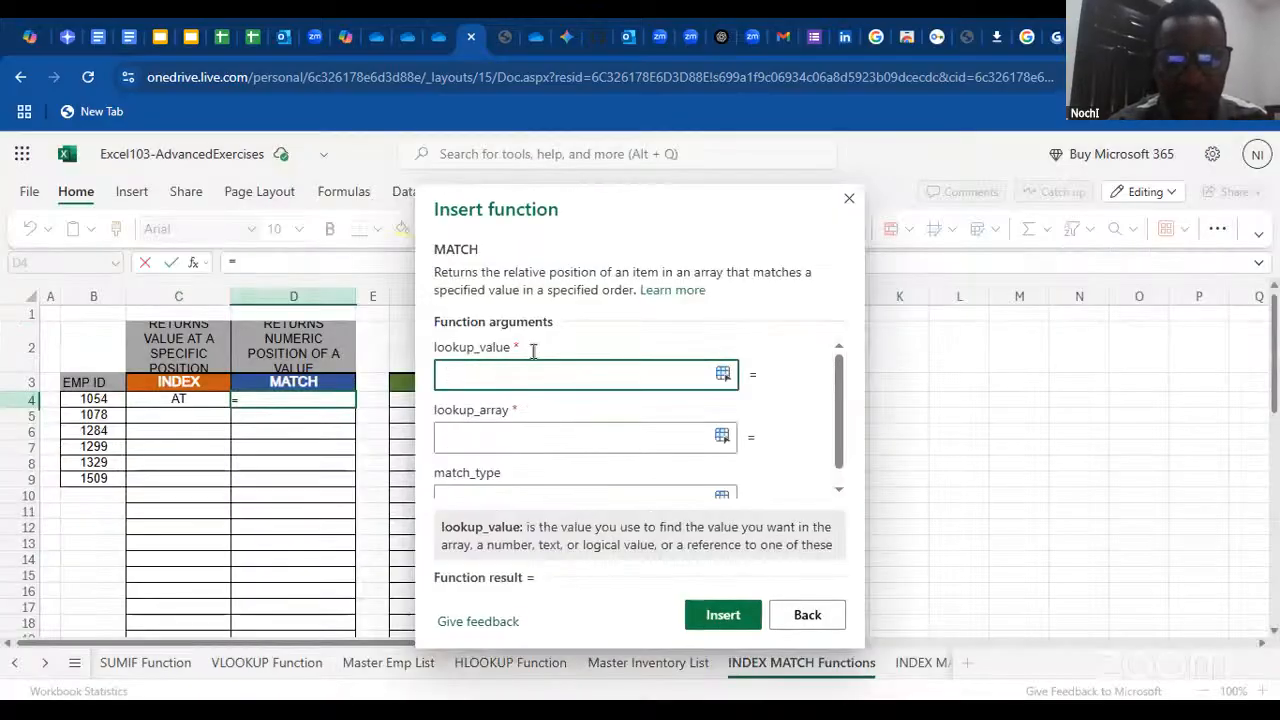
{"action": "mouse_move", "coordinate": [838, 381]}
{"action": "left_mouse_down"}
{"action": "mouse_move", "coordinate": [838, 400]}
{"action": "mouse_move", "coordinate": [838, 372]}
{"action": "left_mouse_up"}
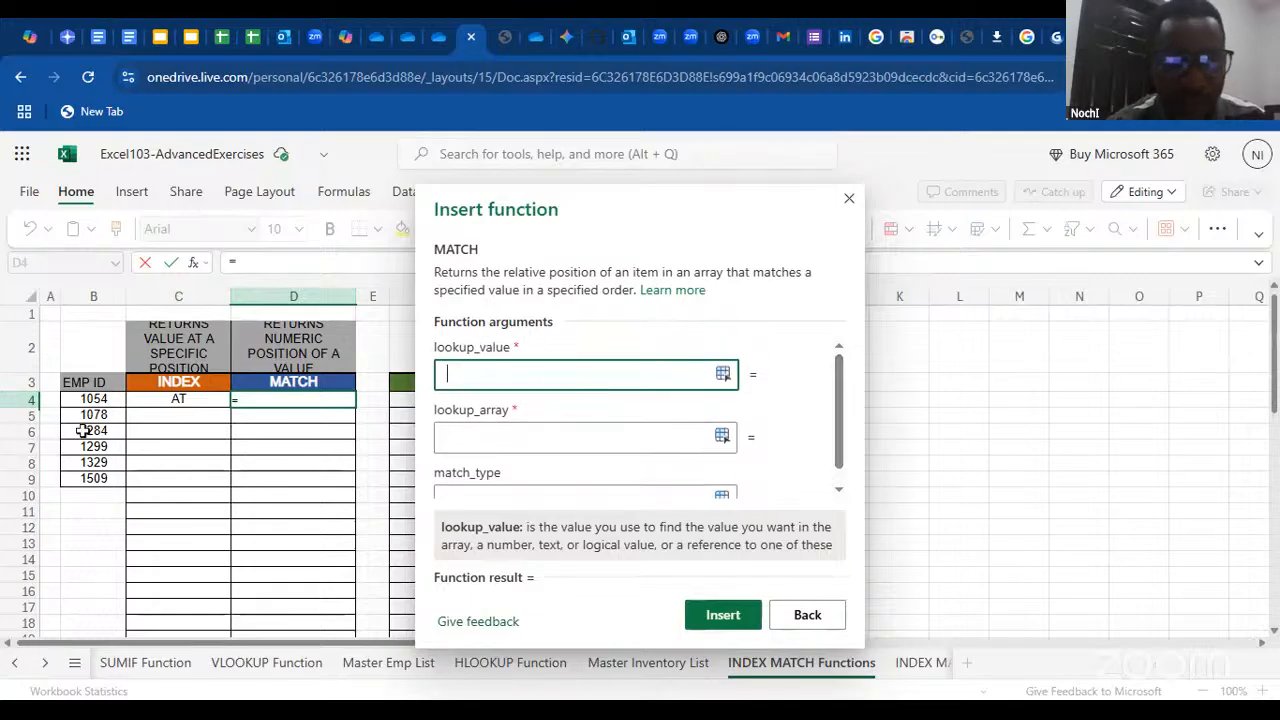
{"action": "left_click", "coordinate": [92, 400]}
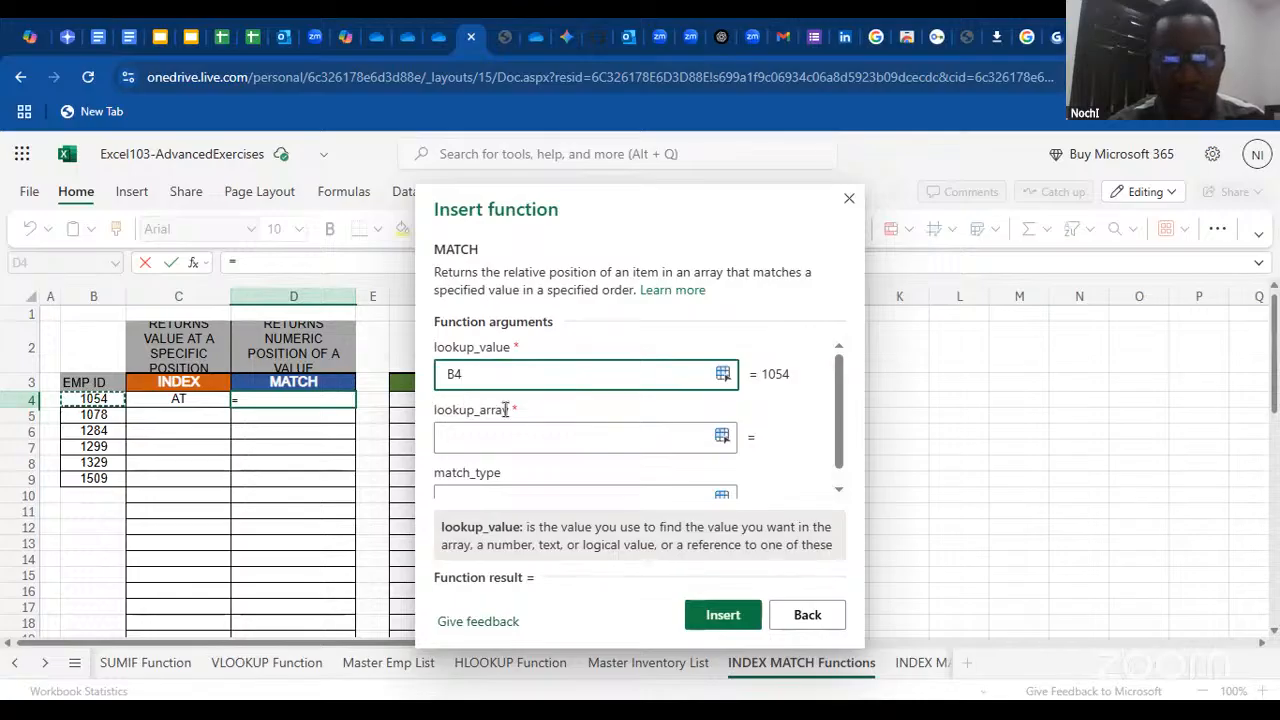
Set the MATCH lookup array to the whole employee table, 'Master Emp List'!A1:I38
{"action": "left_click", "coordinate": [567, 445]}
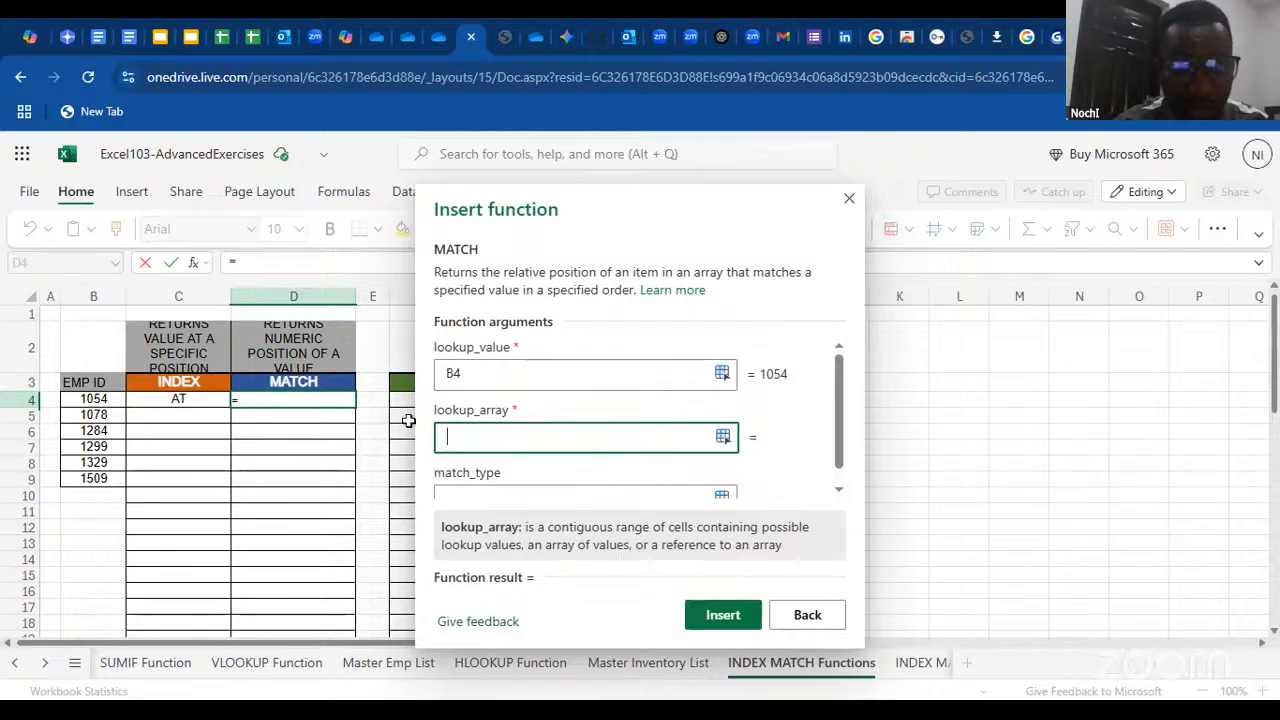
{"action": "left_click", "coordinate": [381, 665]}
{"action": "left_click", "coordinate": [76, 322]}
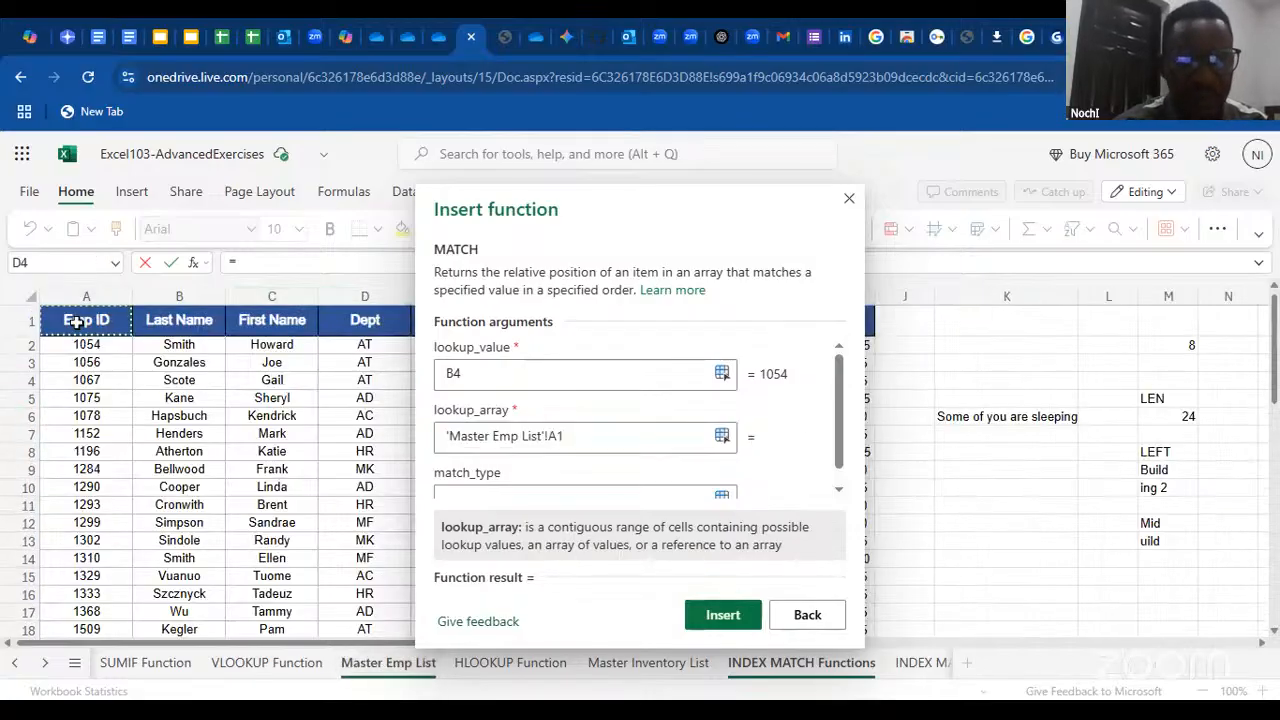
{"action": "key", "text": "ctrl+shift+Right"}
{"action": "key", "text": "ctrl+shift+Down"}
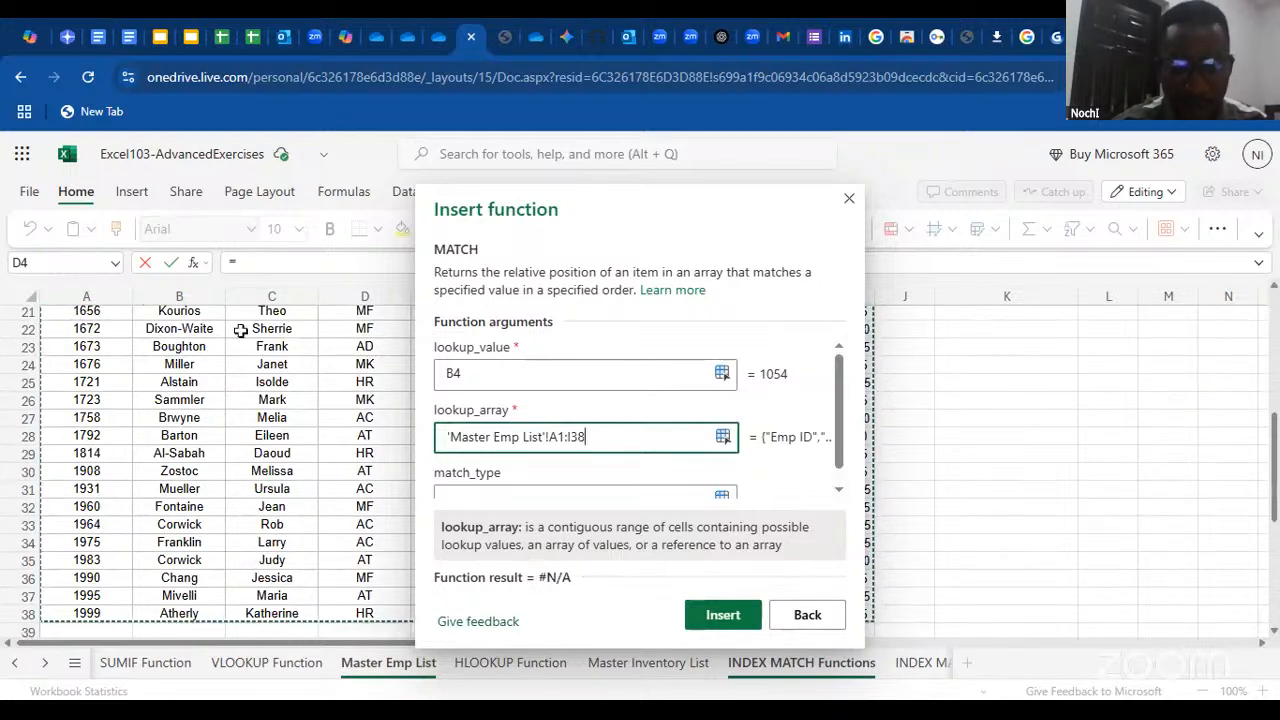
Set the MATCH match type to 0 and insert the function in D4
{"action": "left_click_drag", "start_coordinate": [838, 418], "coordinate": [840, 470]}
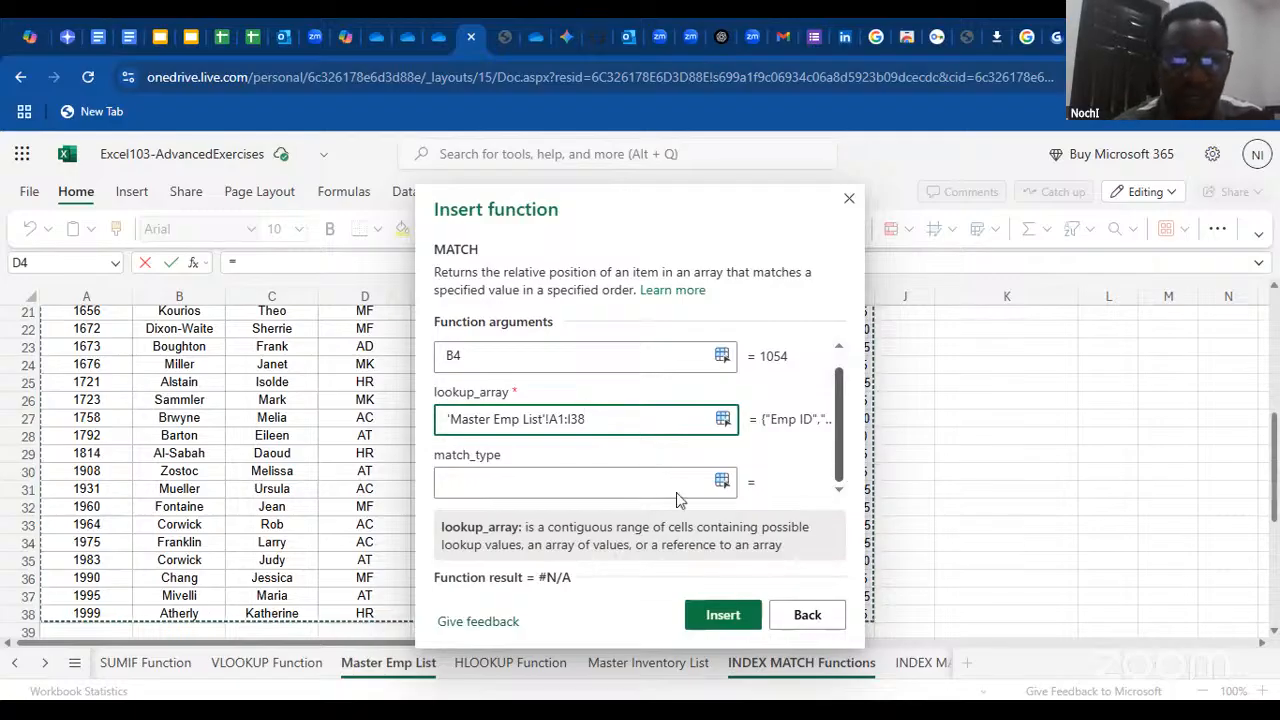
{"action": "left_click", "coordinate": [529, 488]}
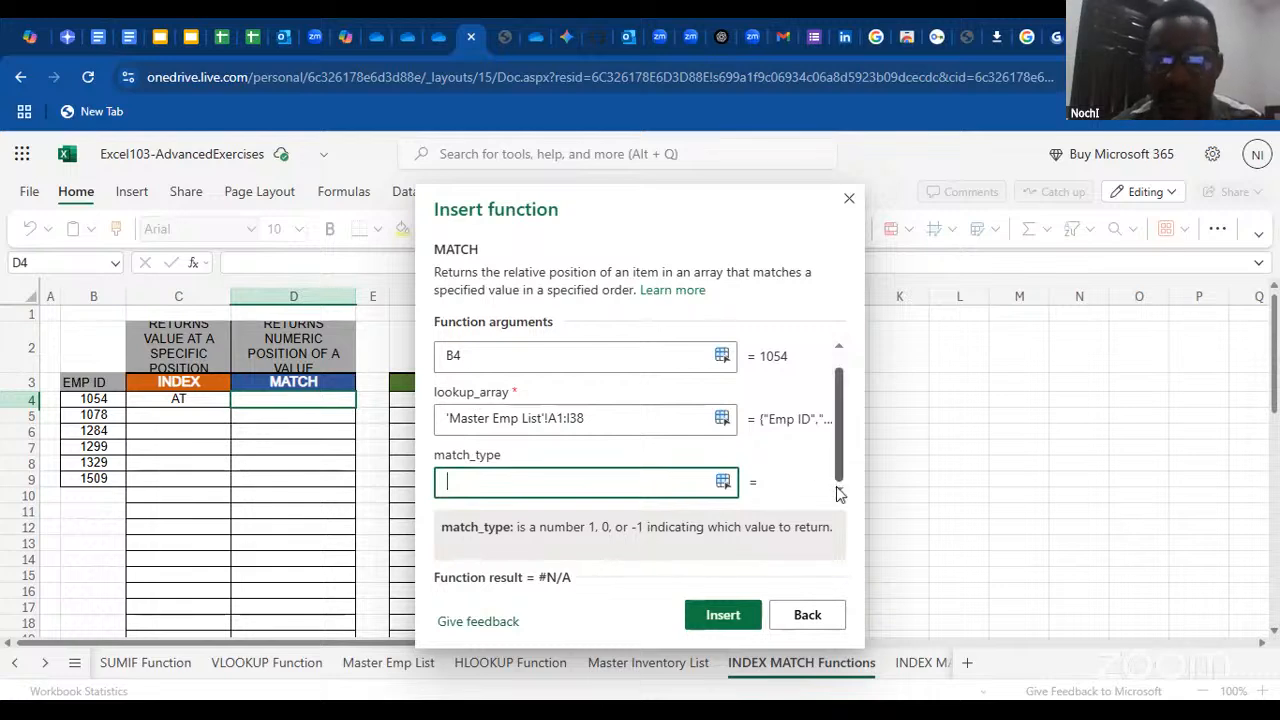
{"action": "type", "text": "0"}
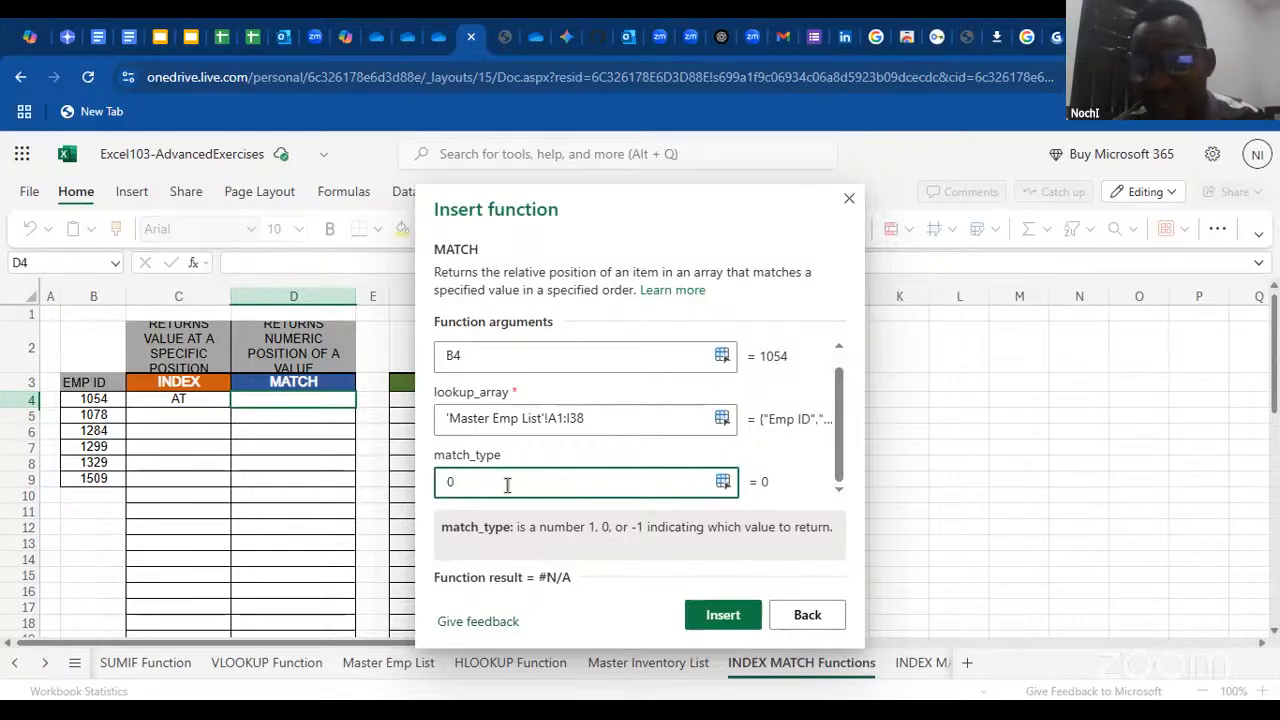
{"action": "key", "text": "Return"}
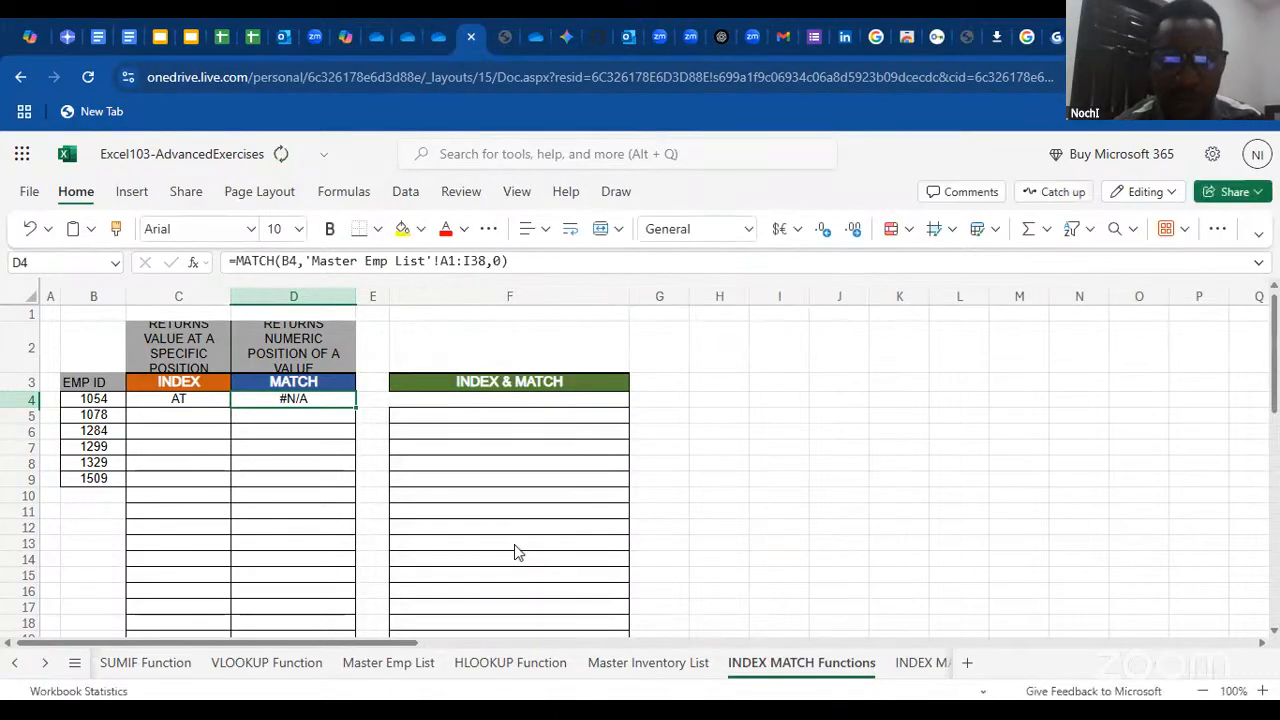
Make the lookup array in D4's MATCH formula absolute, as 'Master Emp List'!$A$1:$I$38
{"action": "double_click", "coordinate": [334, 406]}
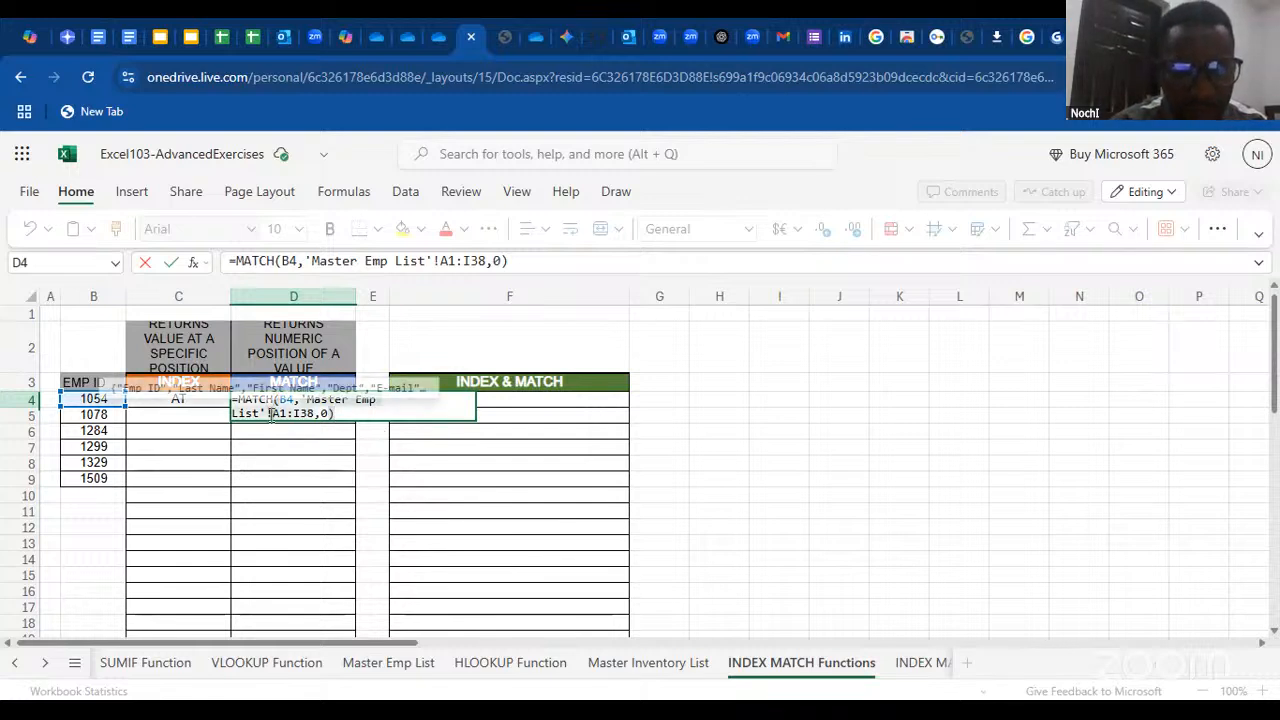
{"action": "left_click_drag", "start_coordinate": [270, 412], "coordinate": [312, 414]}
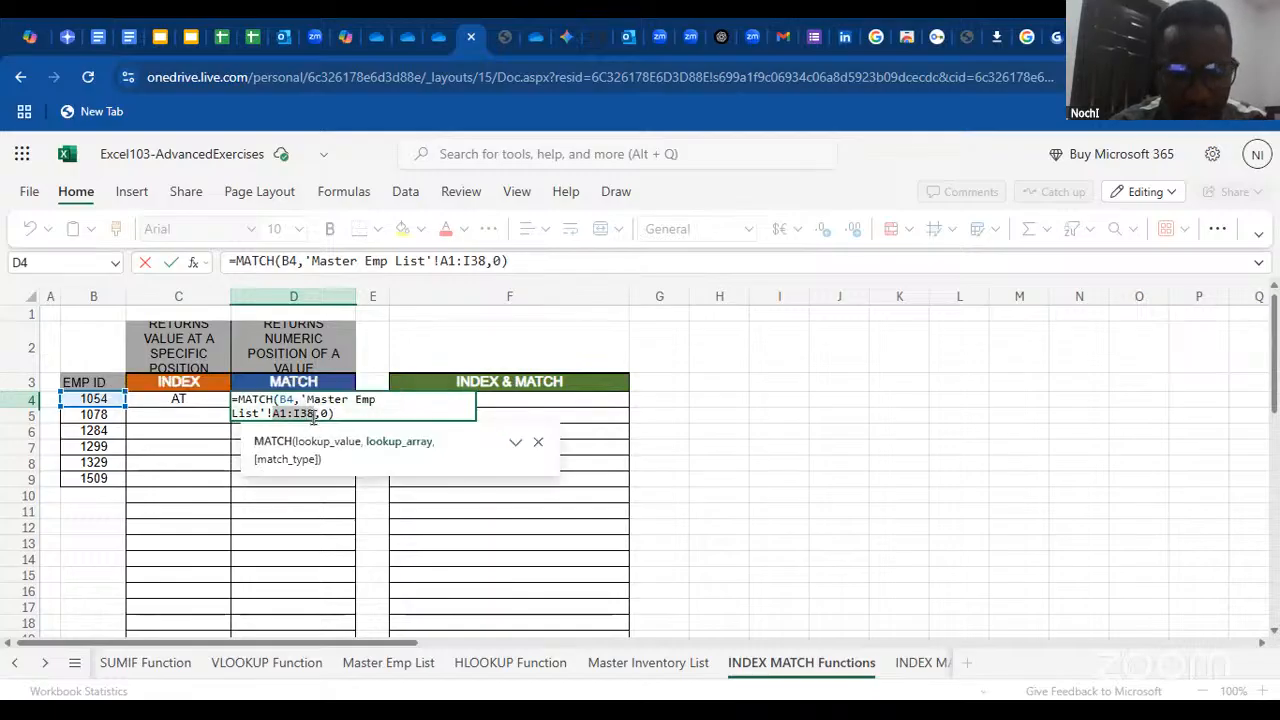
{"action": "key", "text": "F4"}
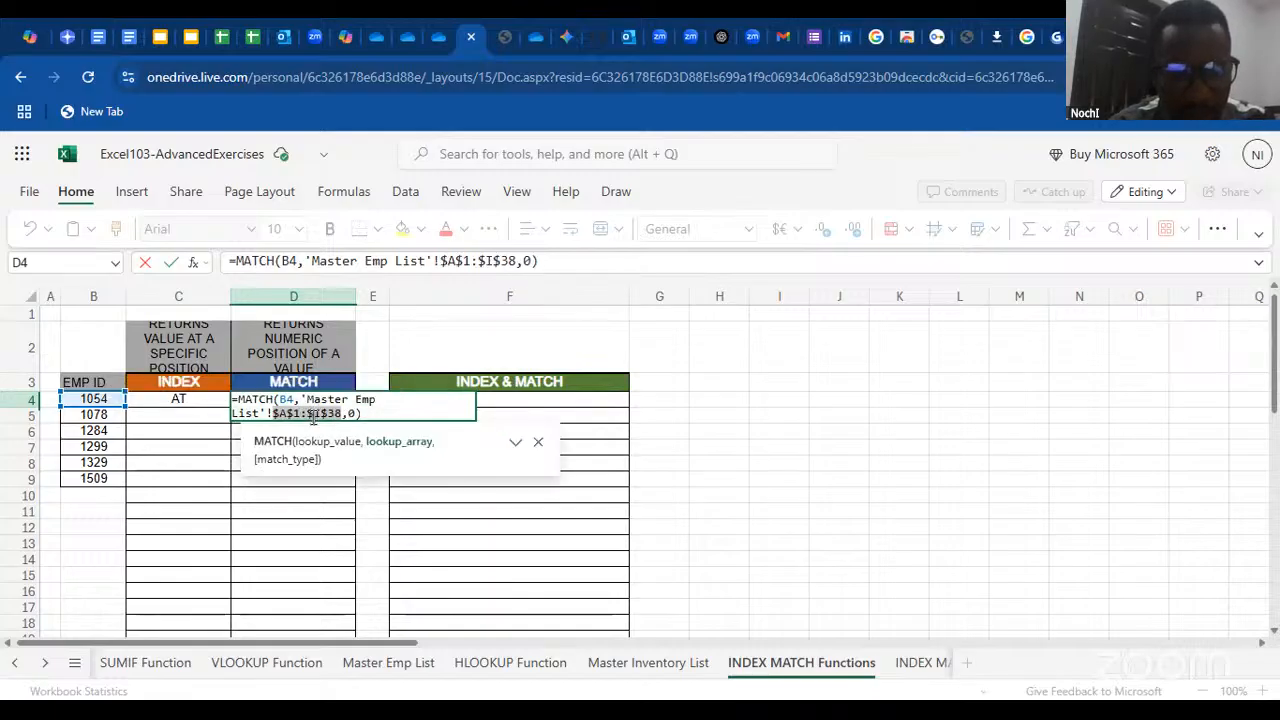
{"action": "key", "text": "Return"}
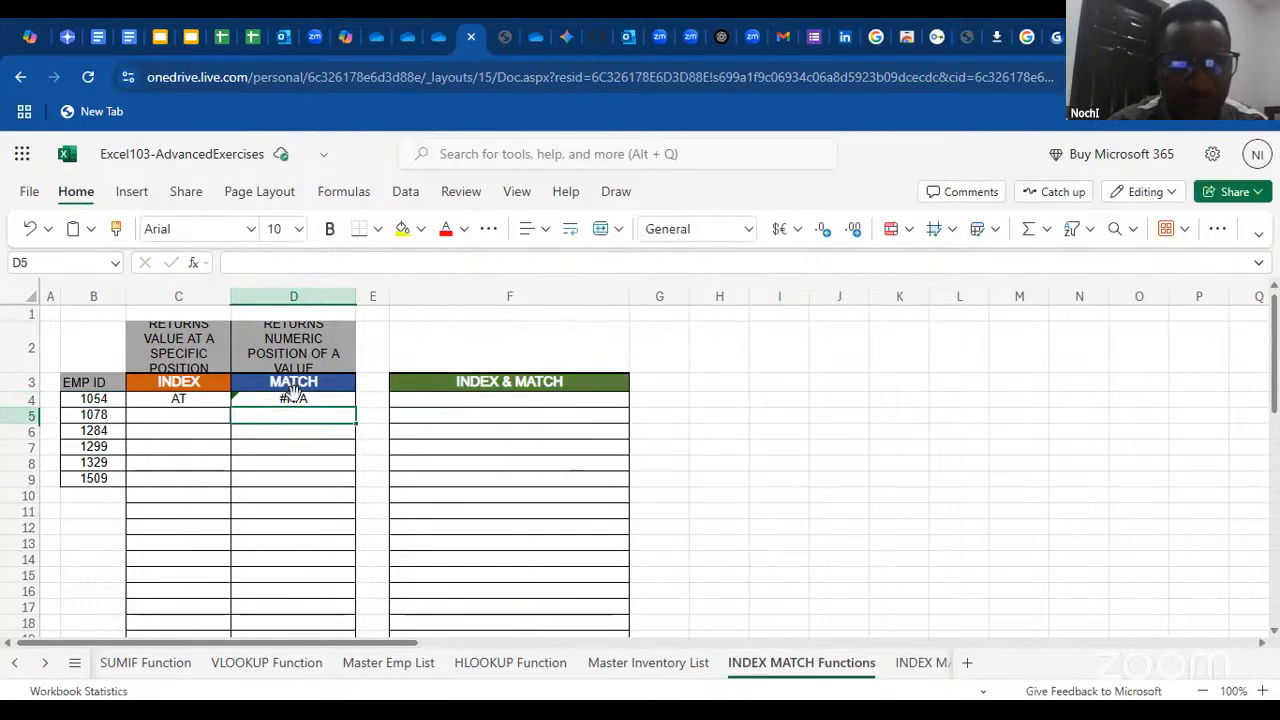
{"action": "double_click", "coordinate": [309, 396]}
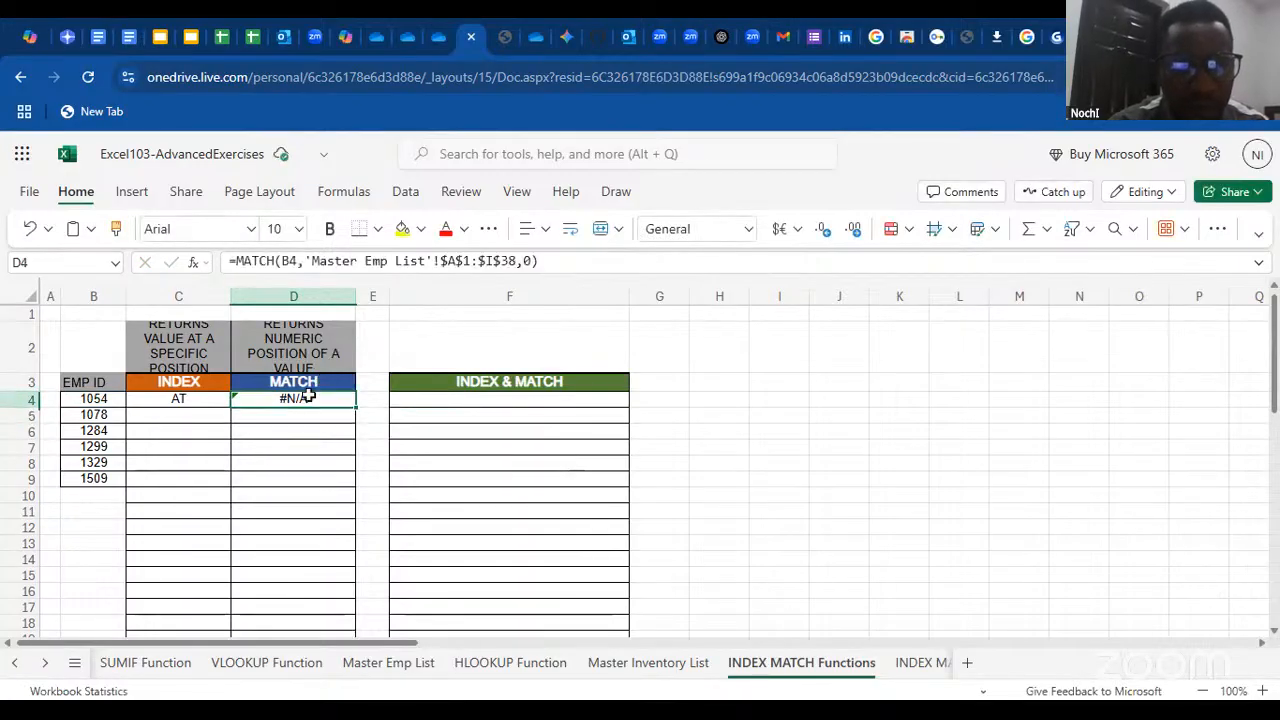
{"action": "left_click", "coordinate": [586, 264]}
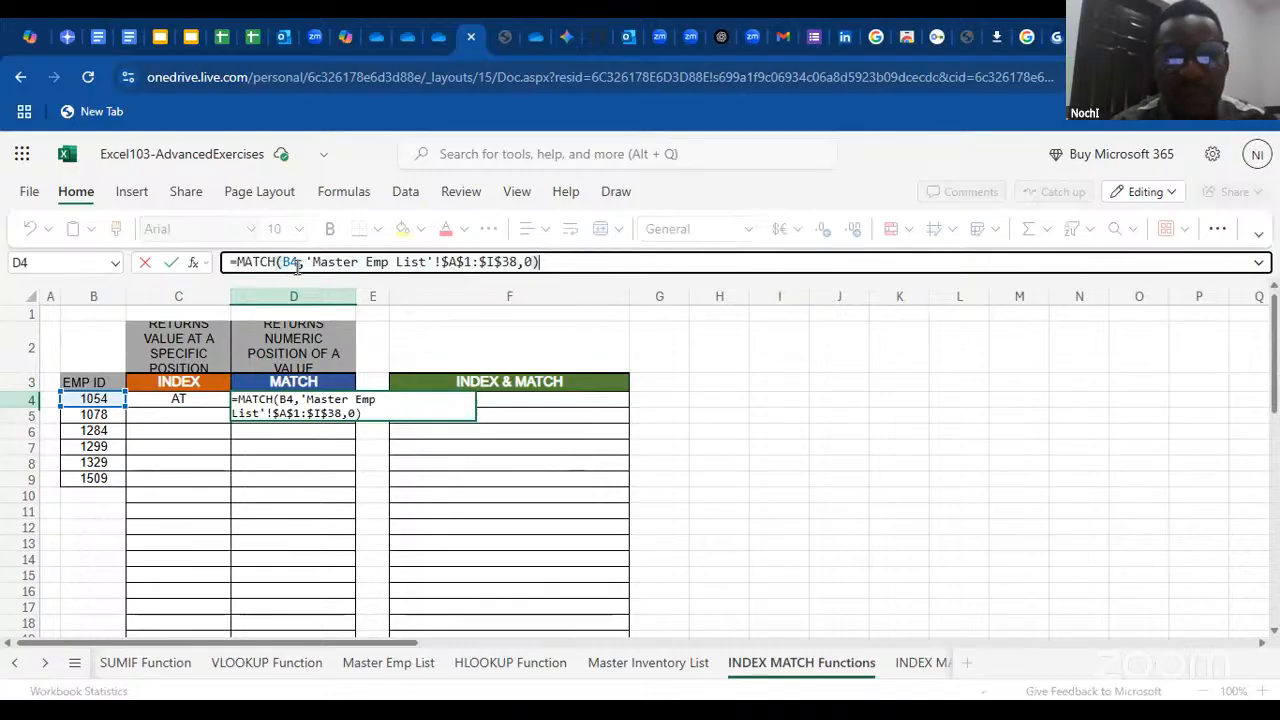
{"action": "key", "text": "Escape"}
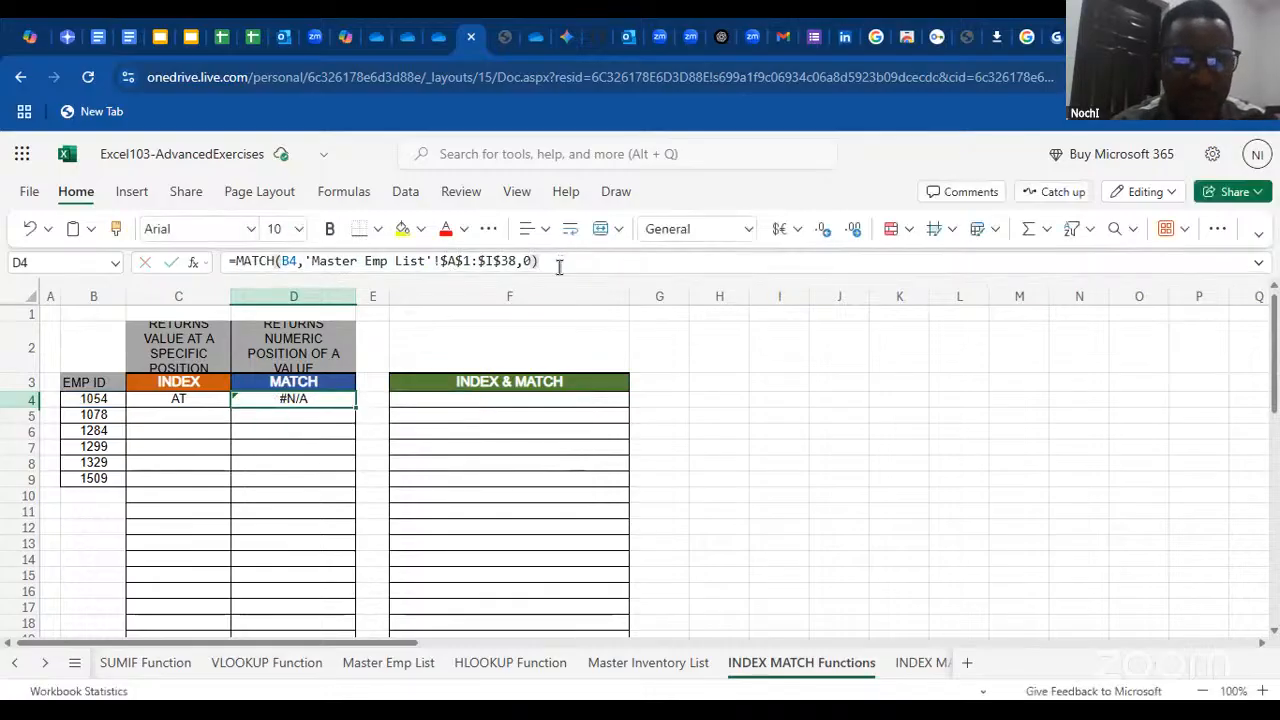
Clear the formula in D4 and start a new MATCH function with B4 as the lookup value
{"action": "left_click", "coordinate": [553, 265]}
{"action": "left_click_drag", "start_coordinate": [553, 265], "coordinate": [213, 275]}
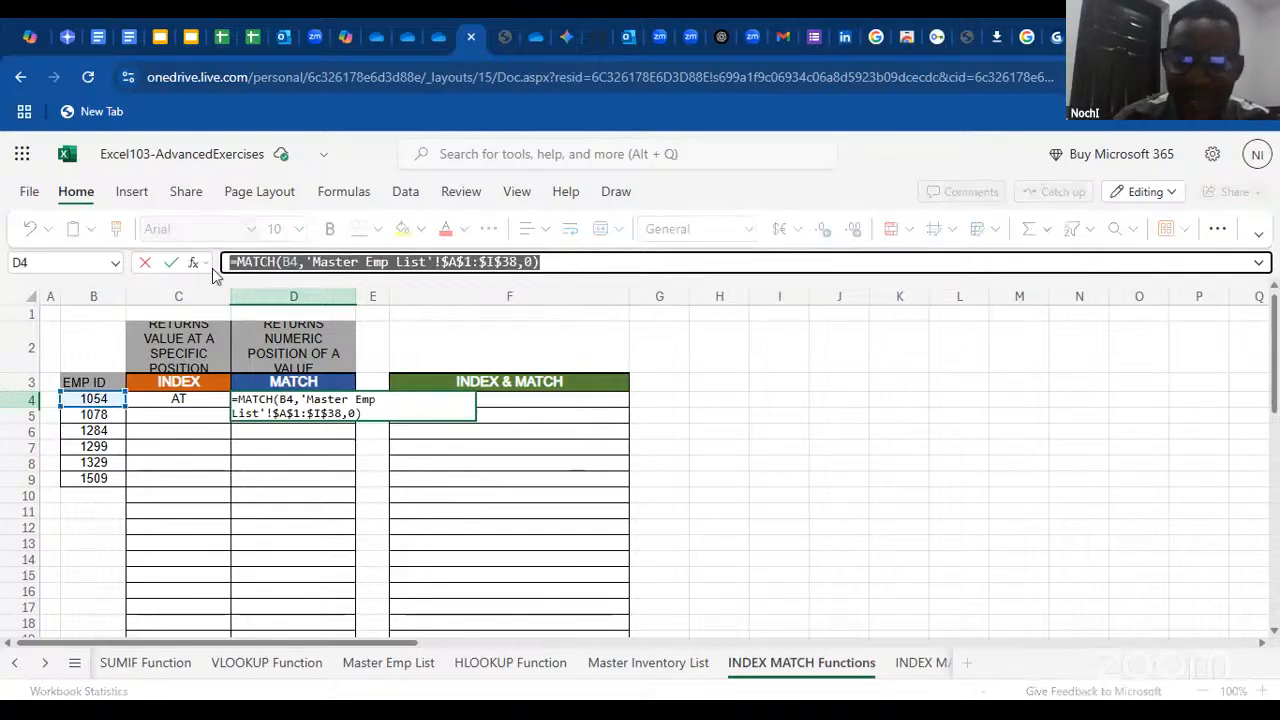
{"action": "key", "text": "BackSpace"}
{"action": "left_click", "coordinate": [194, 264]}
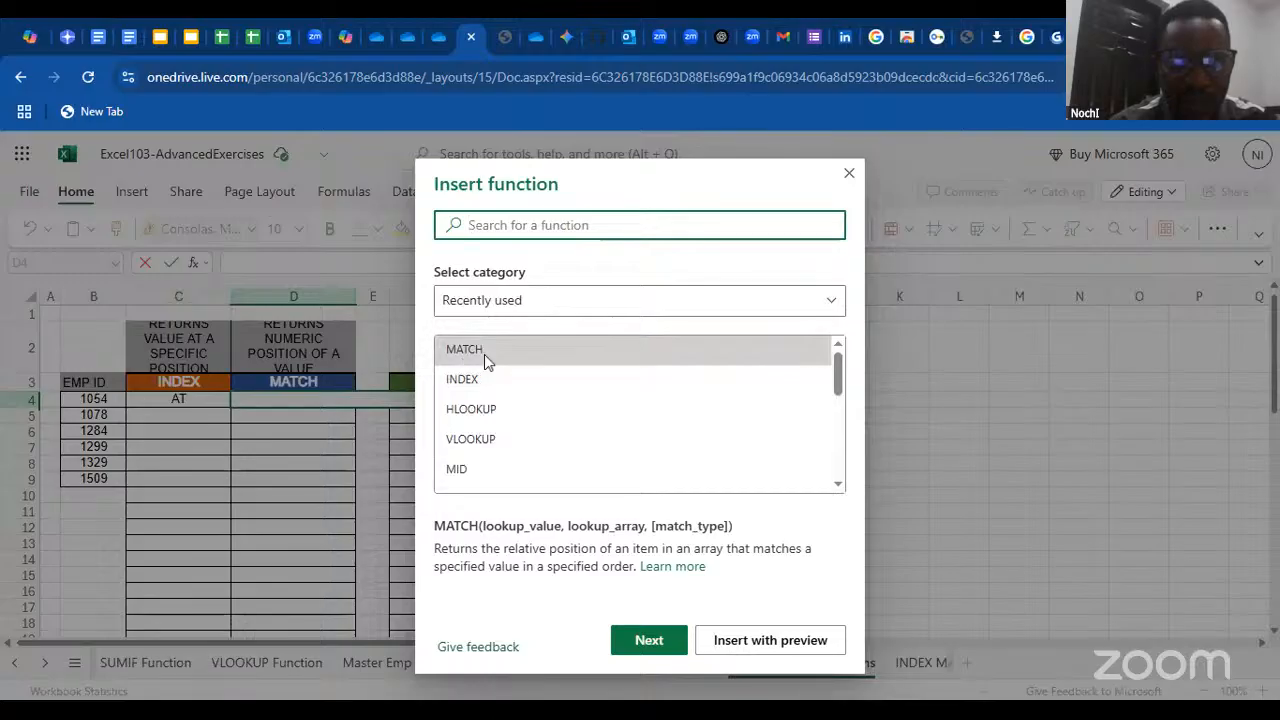
{"action": "double_click", "coordinate": [484, 354]}
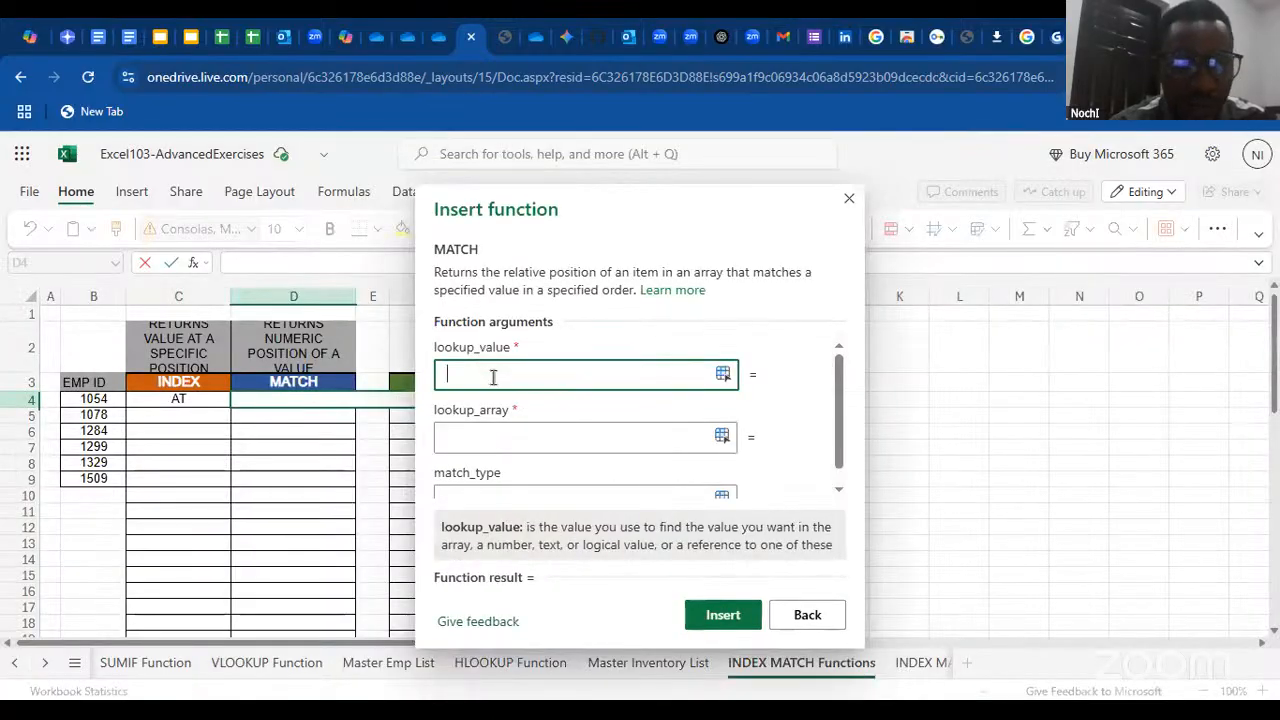
{"action": "left_click", "coordinate": [95, 399]}
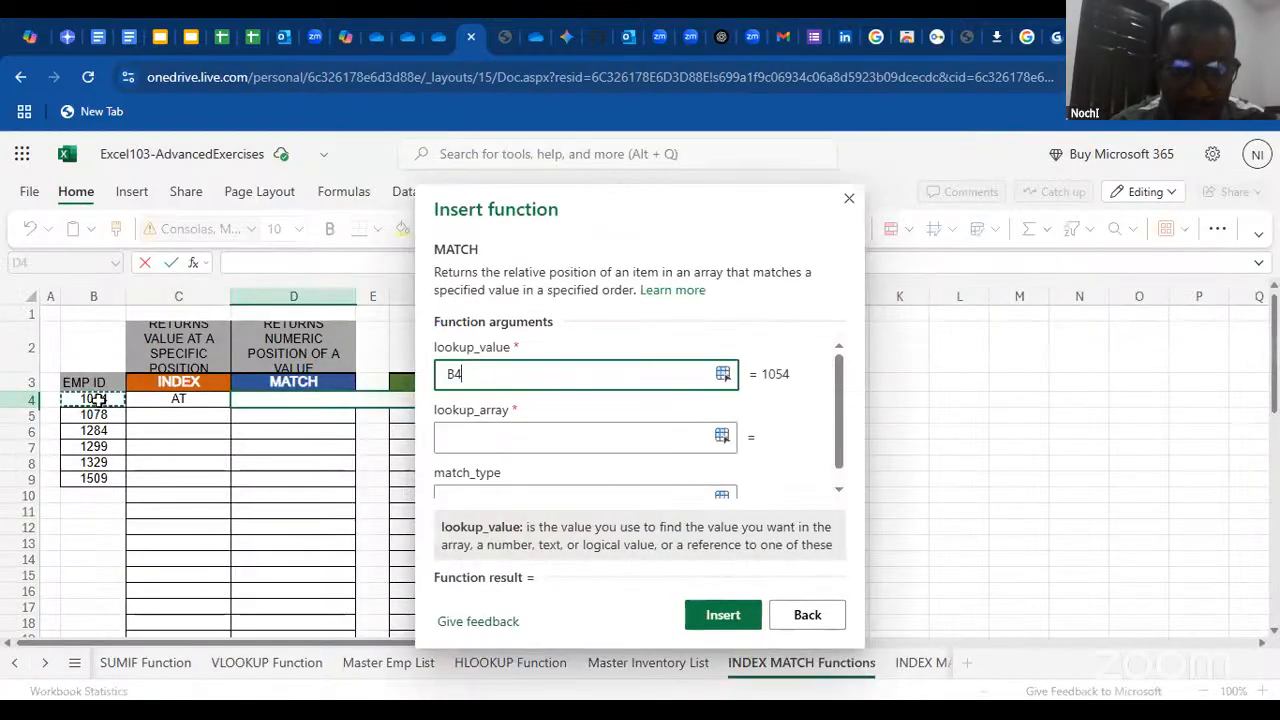
Set the MATCH lookup array to the whole table on the other employee list, 'INDEX MATCH Master Emp List'!A1:I38
{"action": "left_click", "coordinate": [539, 436]}
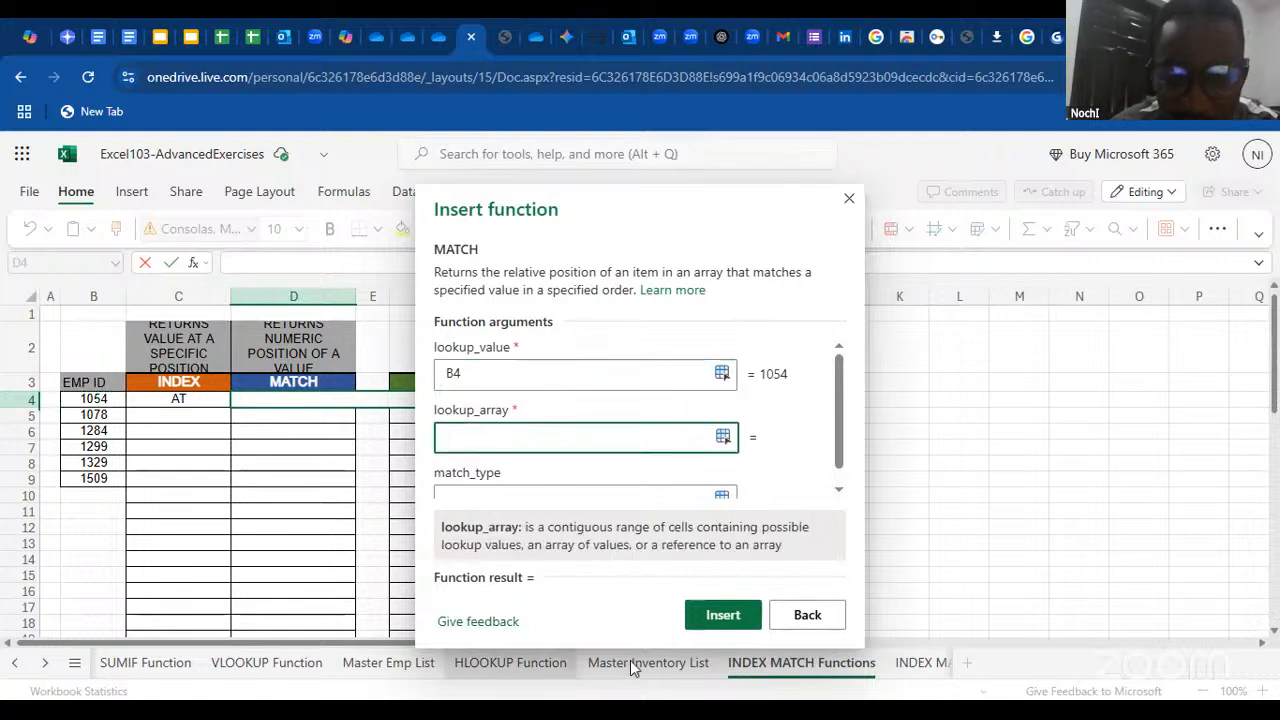
{"action": "left_click", "coordinate": [925, 663]}
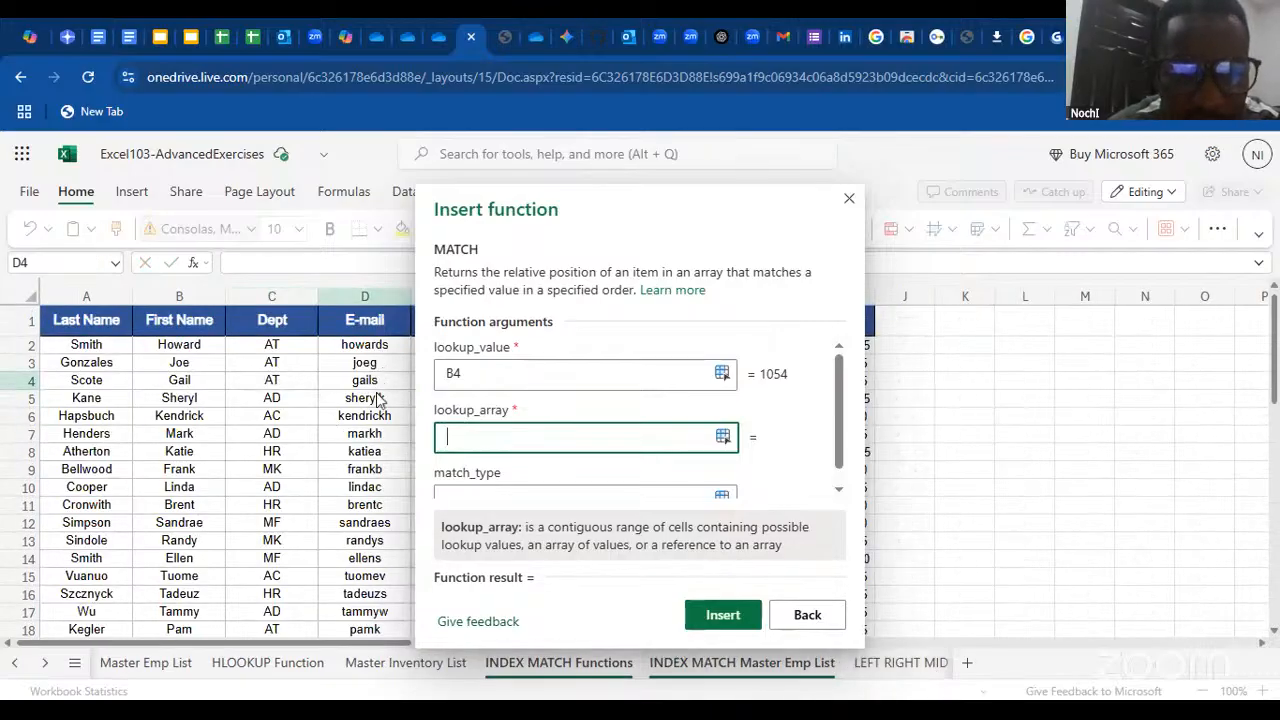
{"action": "left_click", "coordinate": [69, 330]}
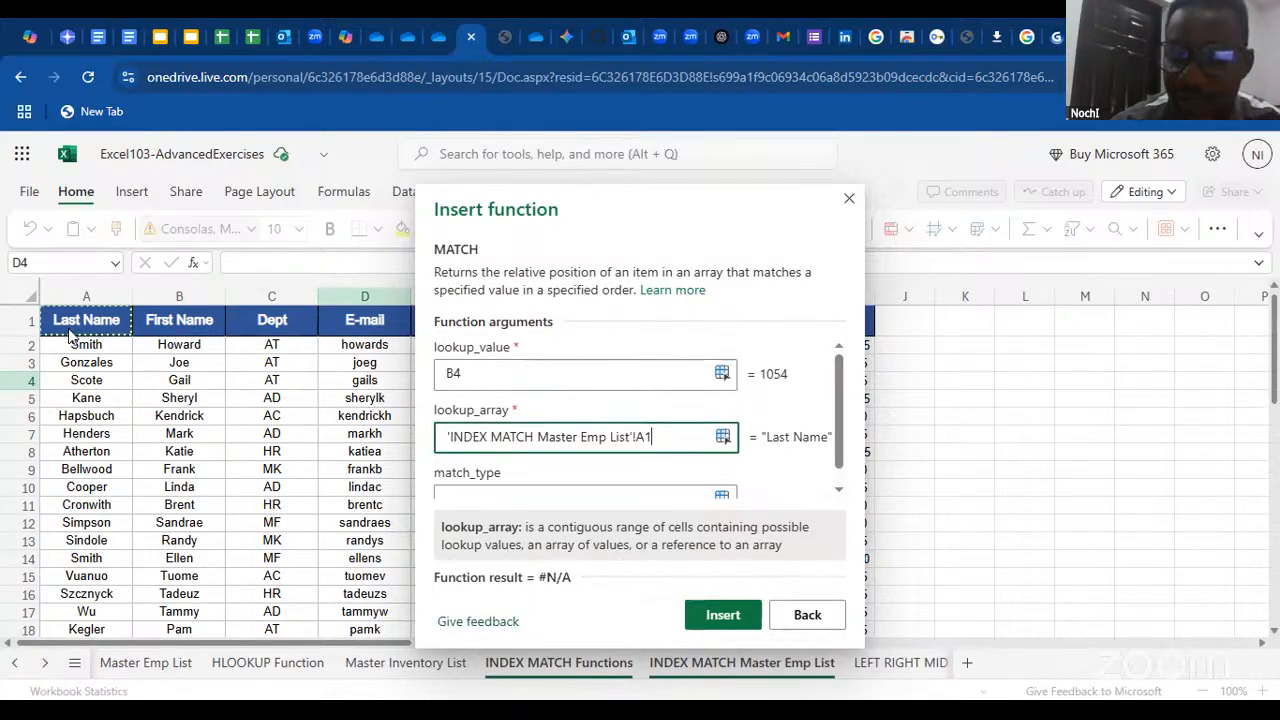
{"action": "left_click_drag", "start_coordinate": [69, 337], "coordinate": [868, 613]}
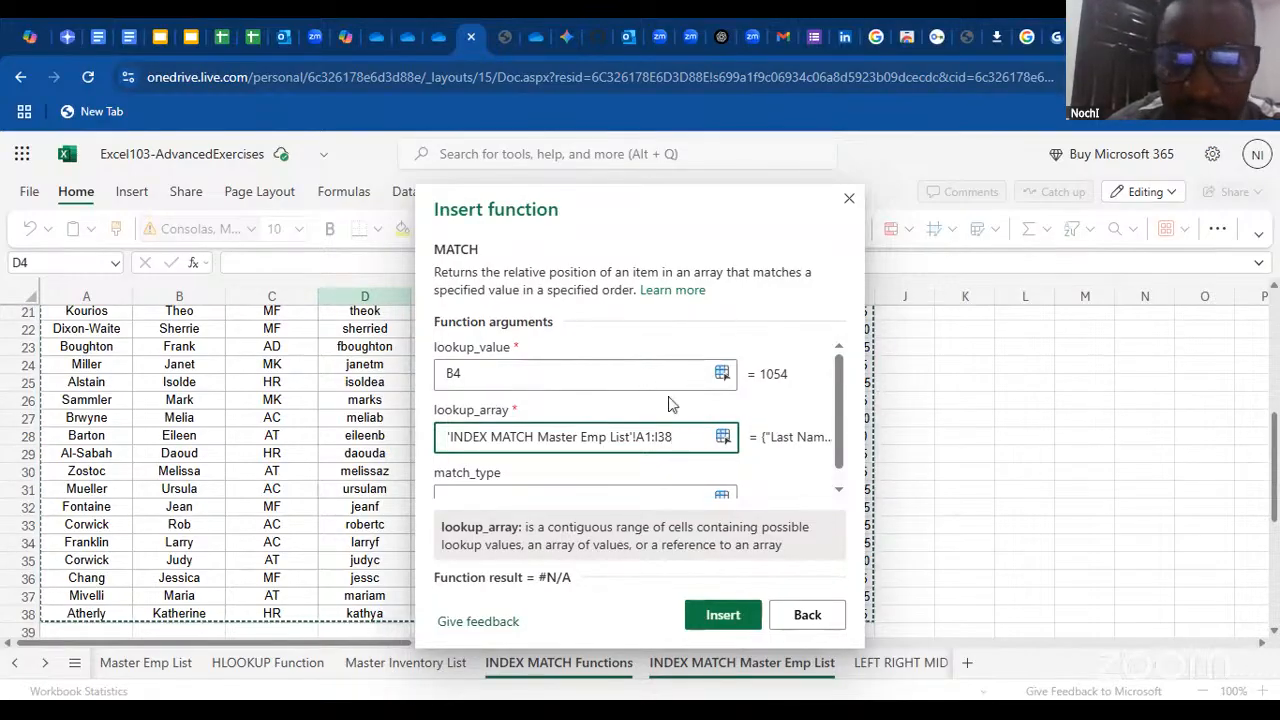
Set the match type to 0, make the lookup array absolute as $A$1:$I$38, and try to insert the function in D4
{"action": "left_click_drag", "start_coordinate": [840, 394], "coordinate": [838, 418]}
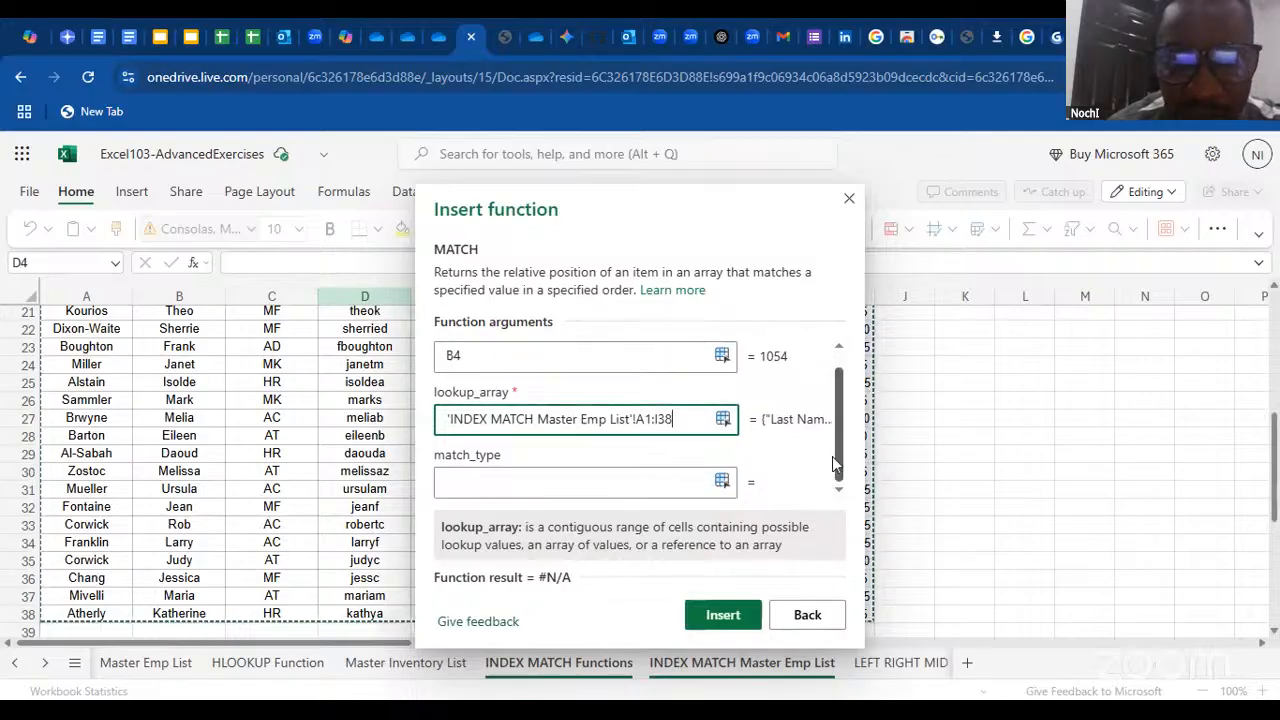
{"action": "left_click", "coordinate": [513, 480]}
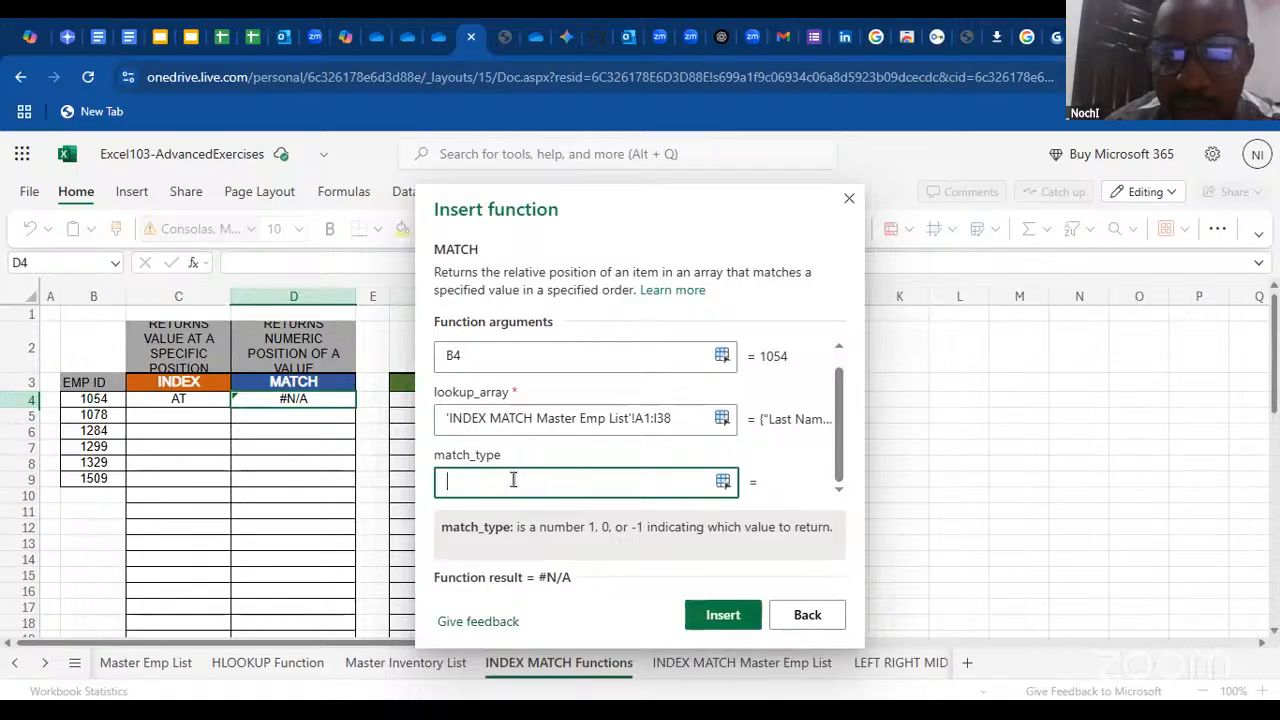
{"action": "type", "text": "0"}
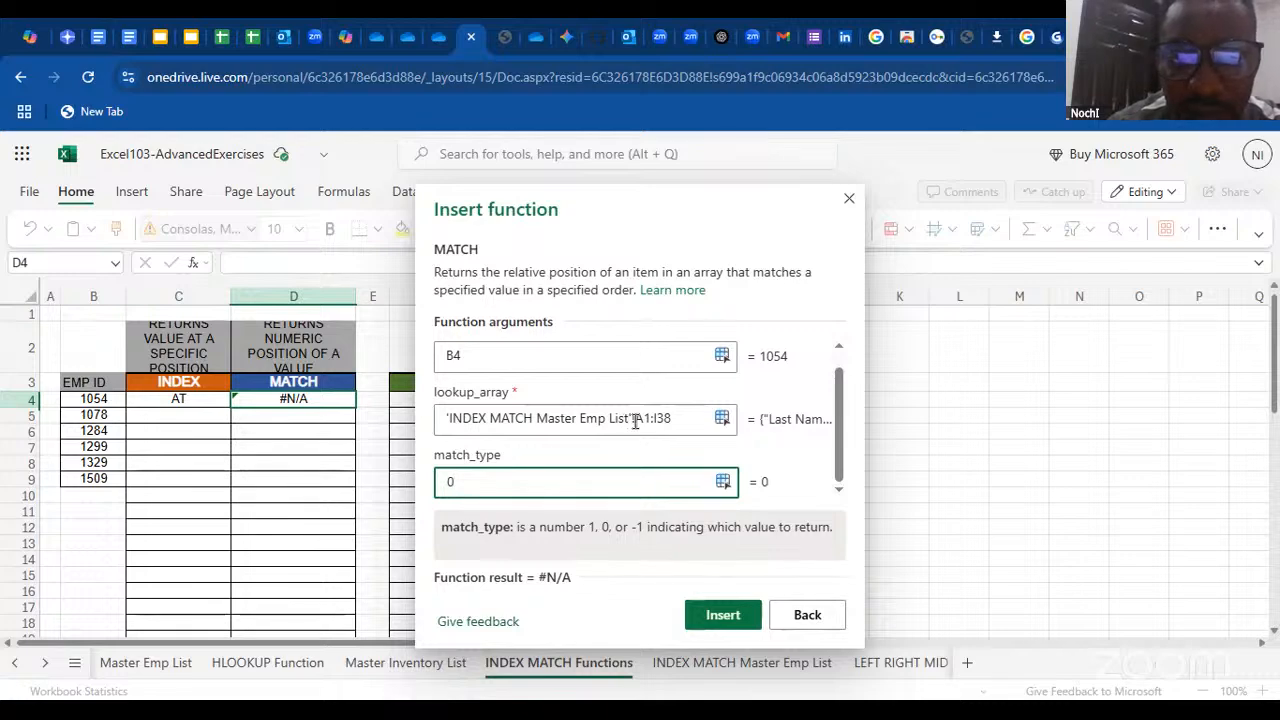
{"action": "left_click_drag", "start_coordinate": [635, 421], "coordinate": [675, 421]}
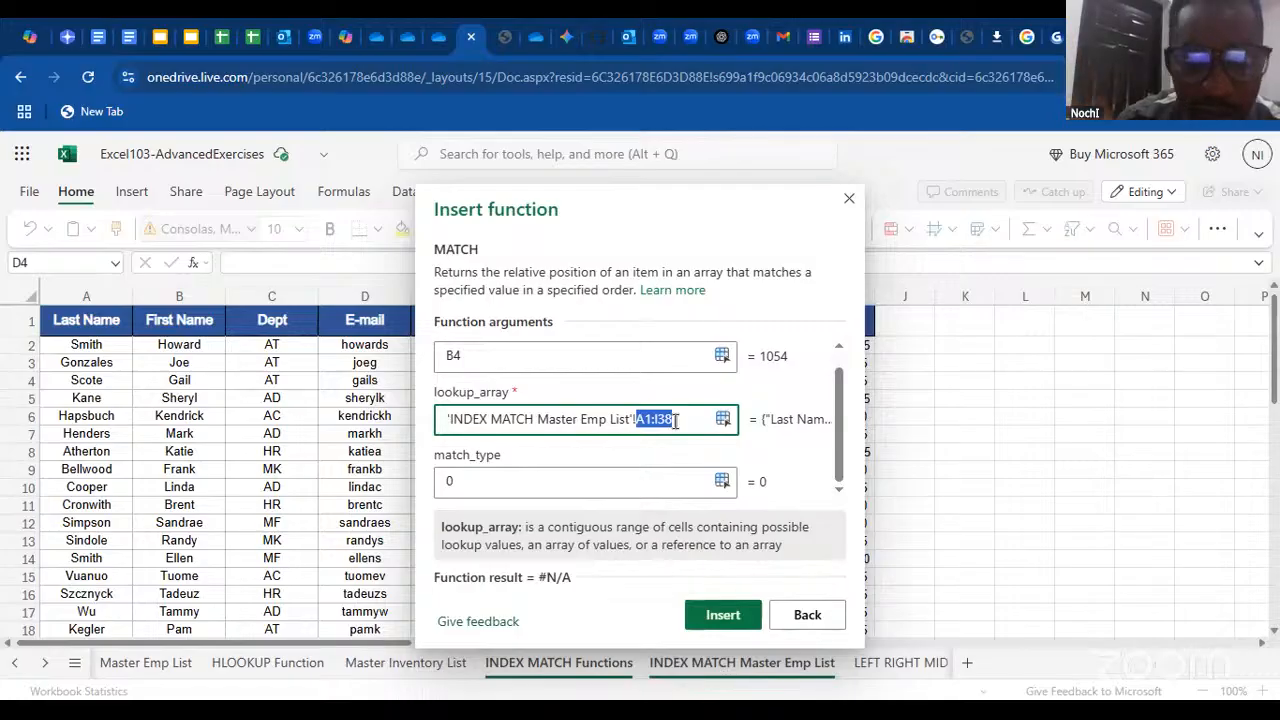
{"action": "key", "text": "F4"}
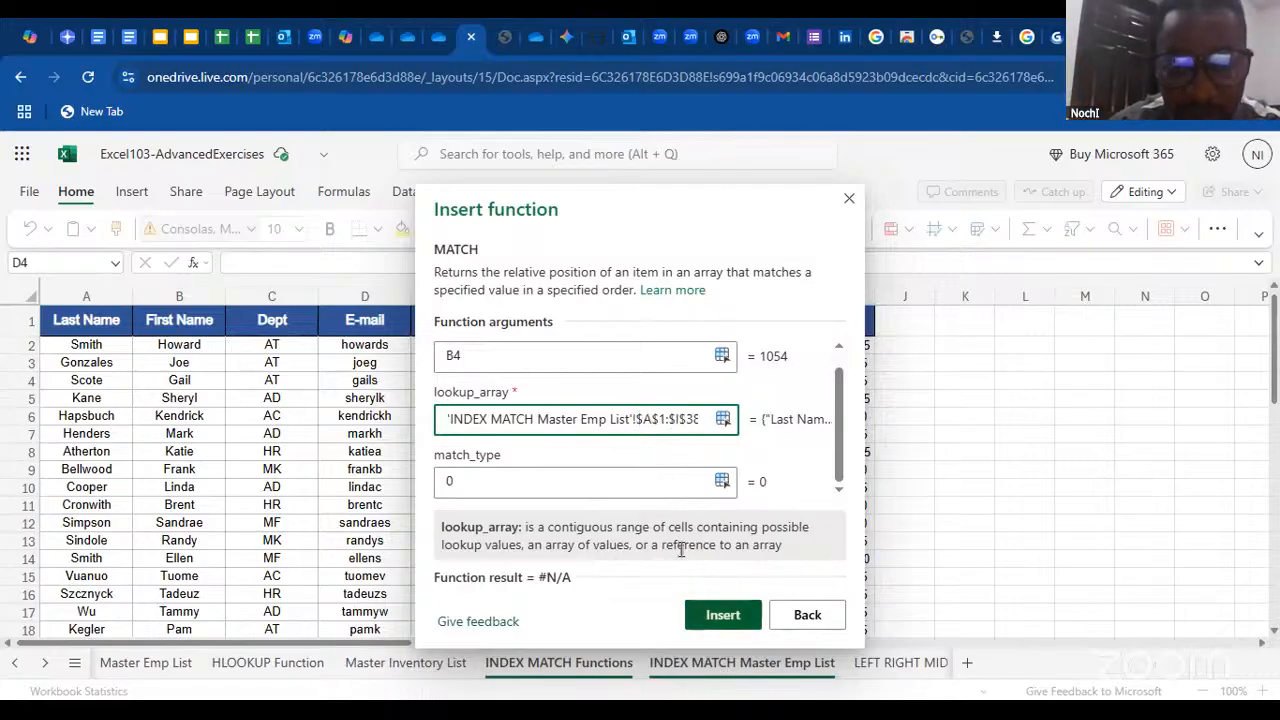
{"action": "left_click", "coordinate": [723, 614]}
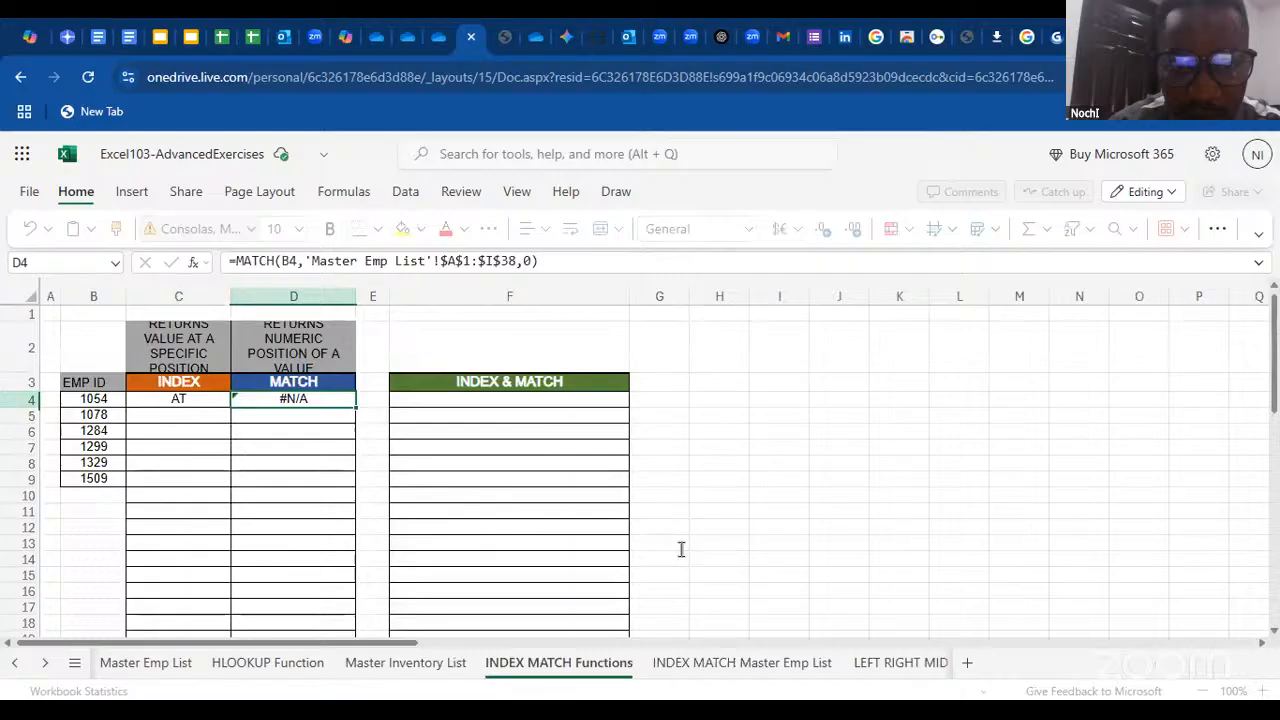
Review D4's MATCH formula against the columns on the INDEX MATCH Master Emp List sheet, and return to the INDEX MATCH Functions sheet
{"action": "double_click", "coordinate": [318, 403]}
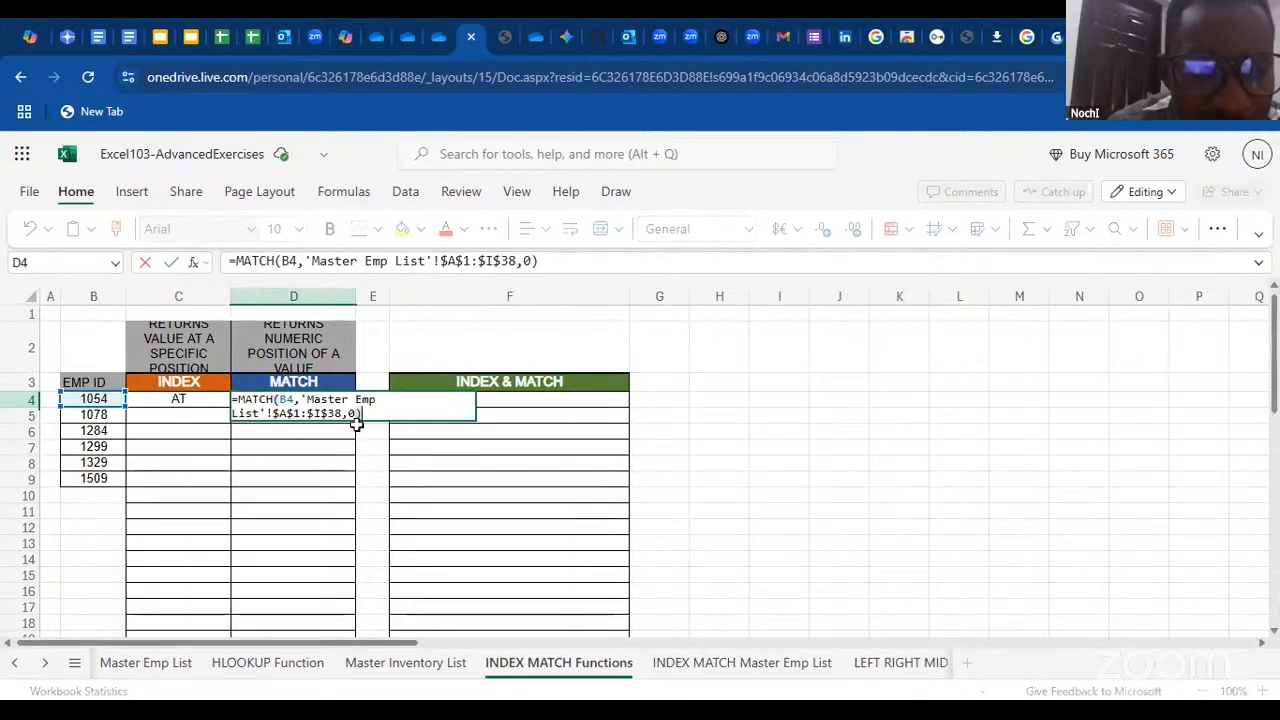
{"action": "mouse_move", "coordinate": [327, 420]}
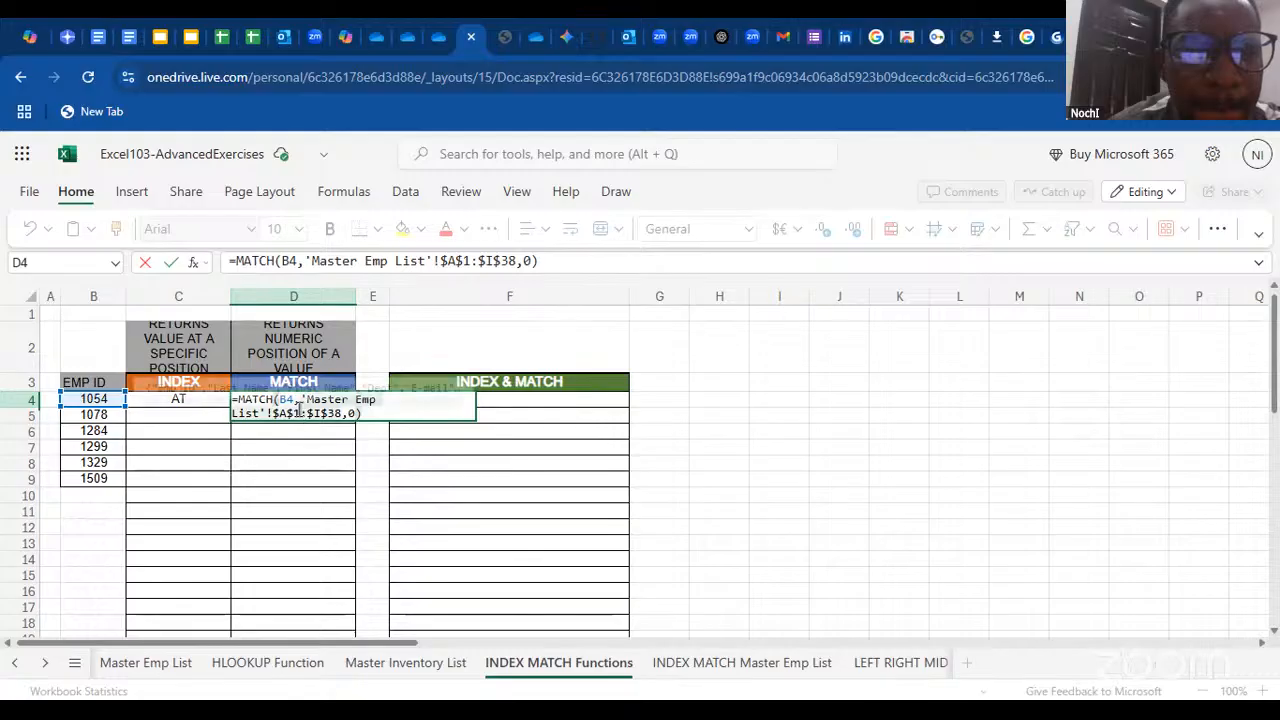
{"action": "mouse_move", "coordinate": [292, 401]}
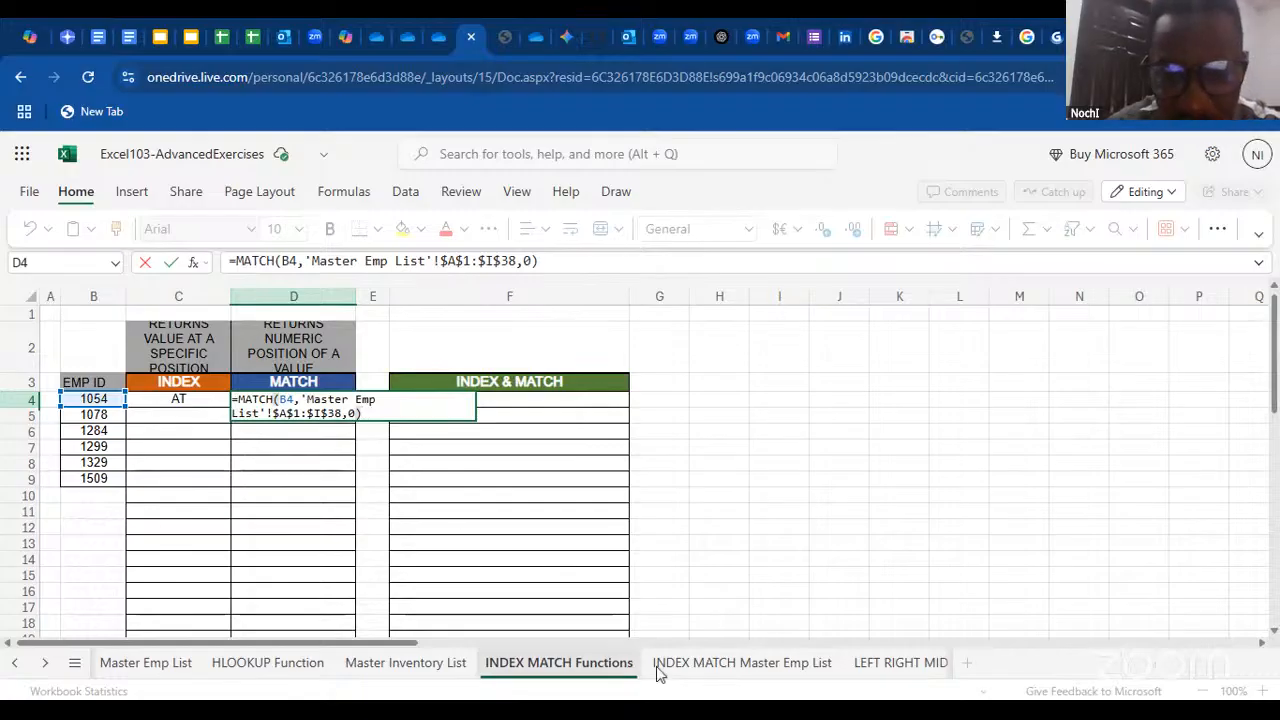
{"action": "left_click", "coordinate": [688, 664]}
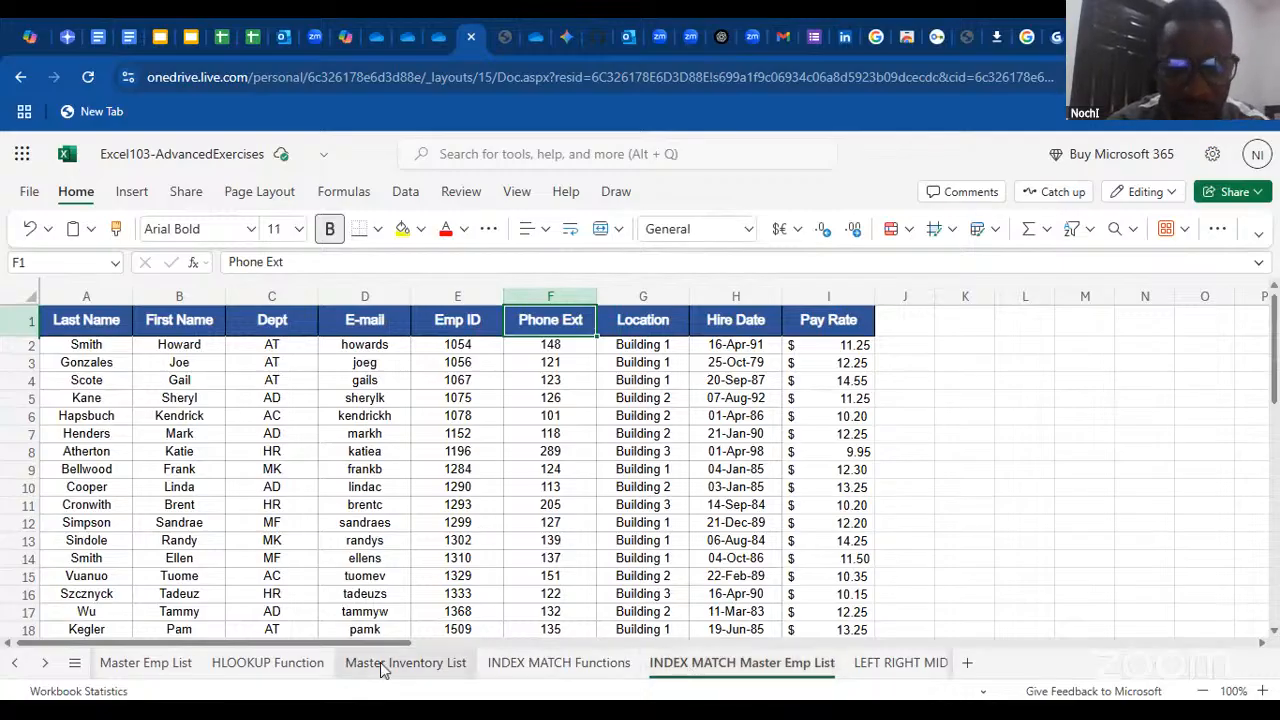
{"action": "left_click", "coordinate": [543, 666]}
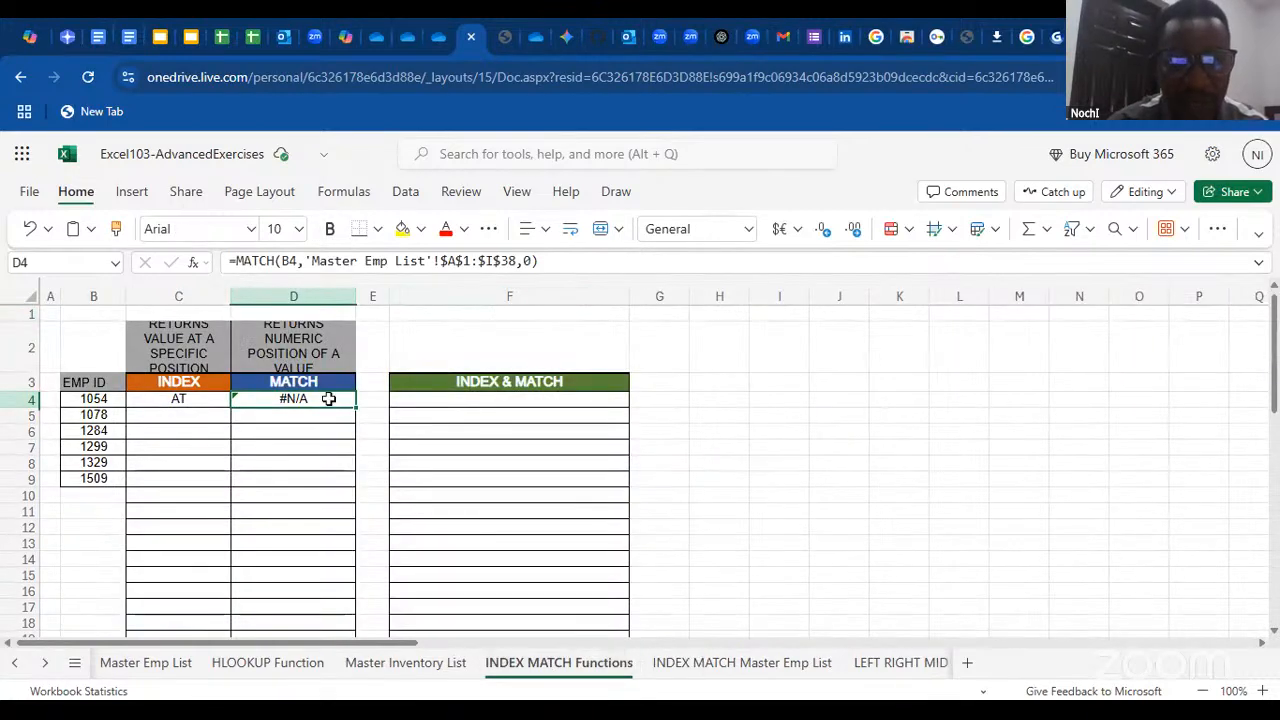
Restart the MATCH function in D4 through the function arguments dialog, with B4 as the lookup value
{"action": "double_click", "coordinate": [328, 398]}
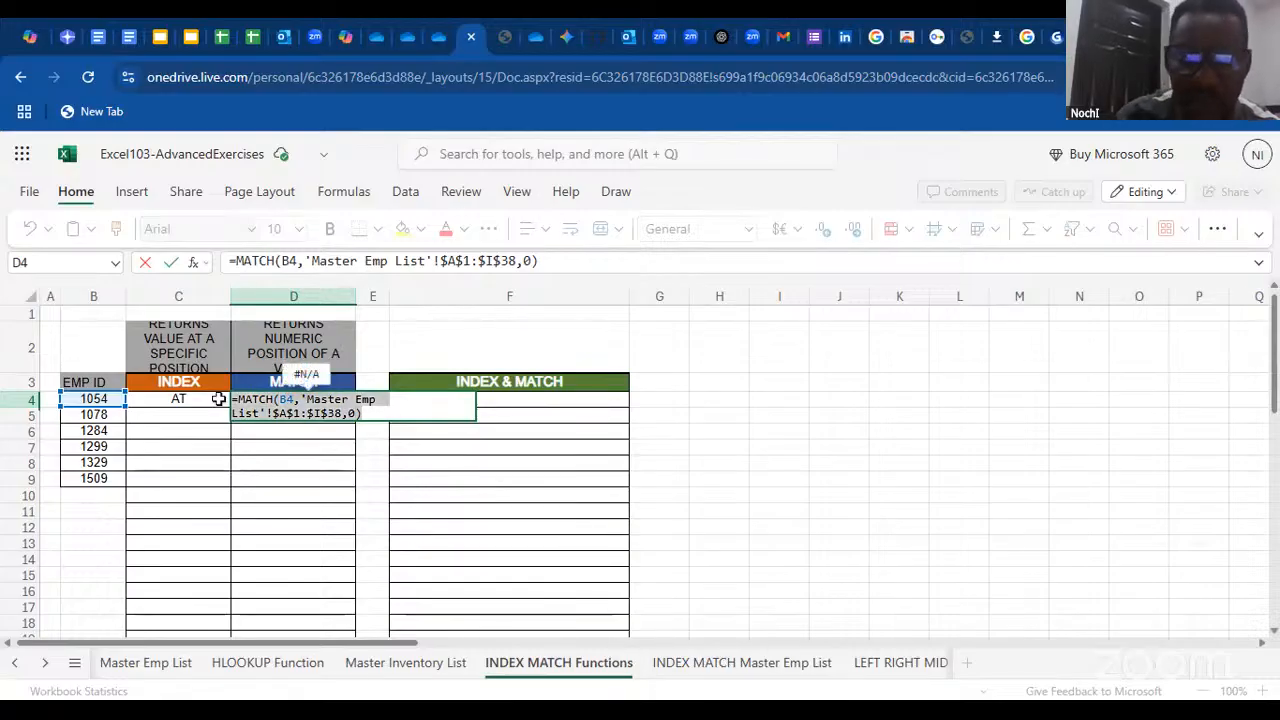
{"action": "key", "text": "Escape"}
{"action": "left_click", "coordinate": [193, 266]}
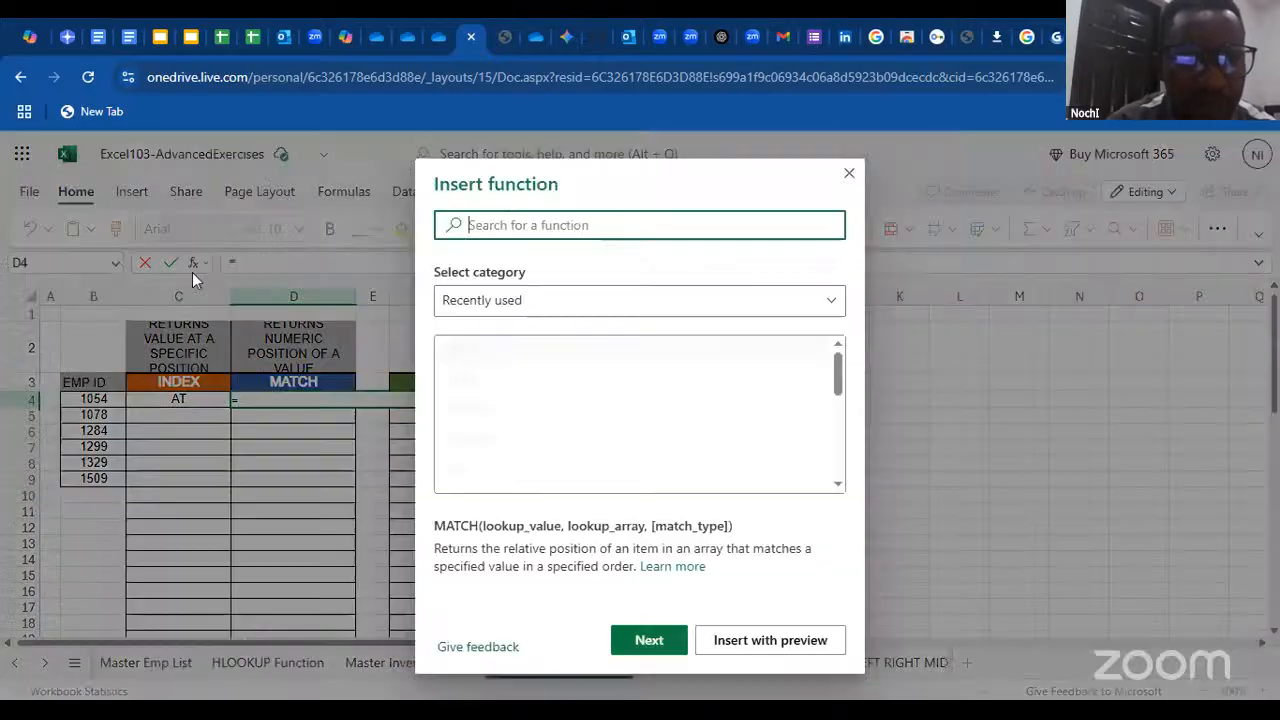
{"action": "left_click", "coordinate": [462, 349]}
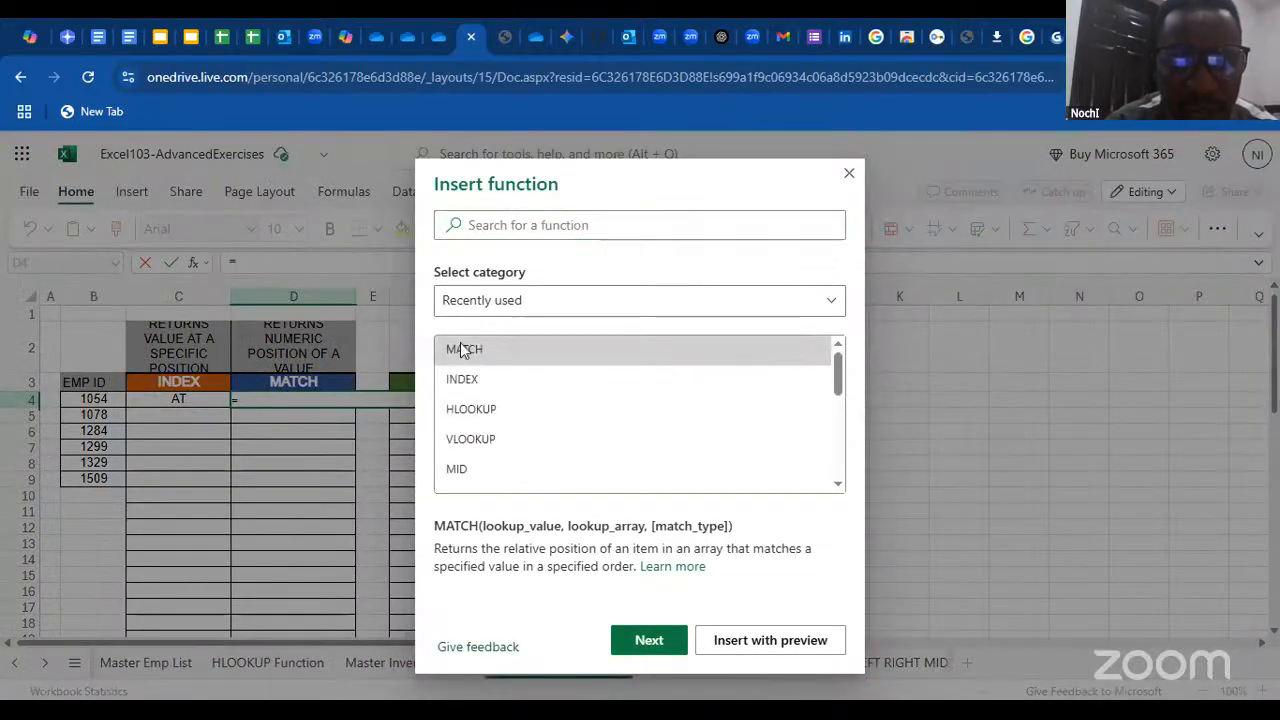
{"action": "double_click", "coordinate": [462, 349]}
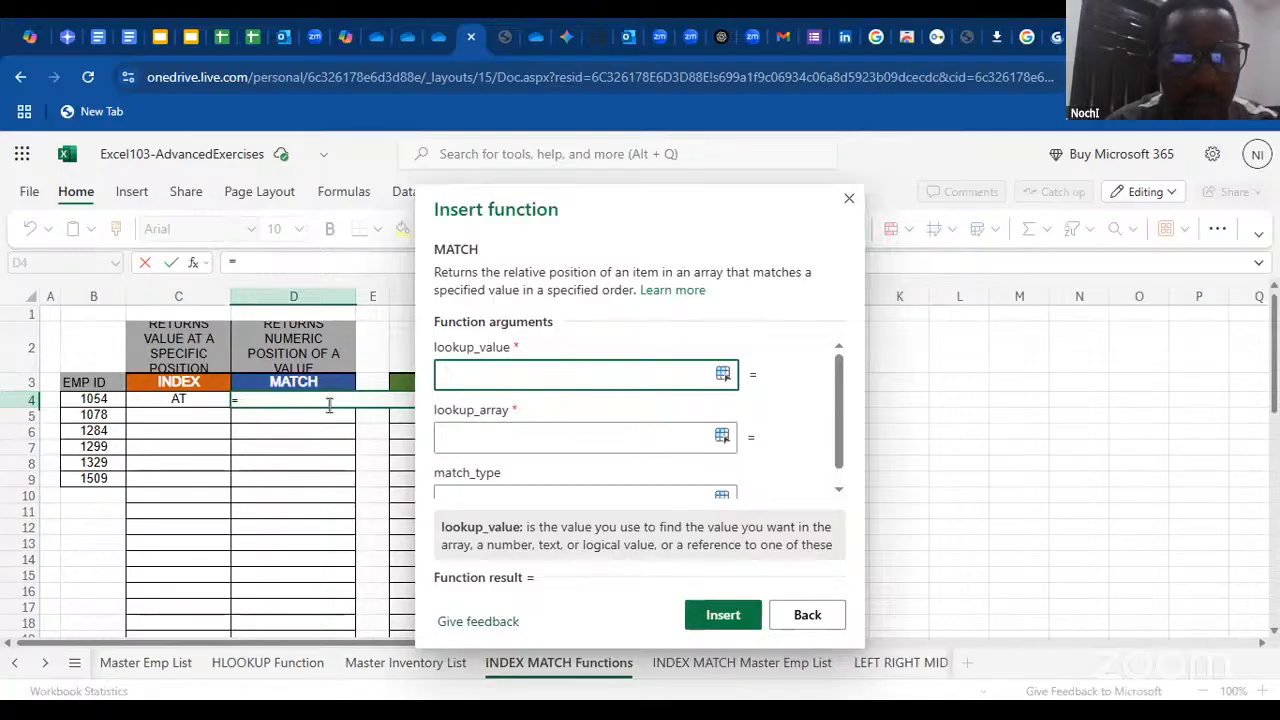
{"action": "left_click", "coordinate": [93, 399]}
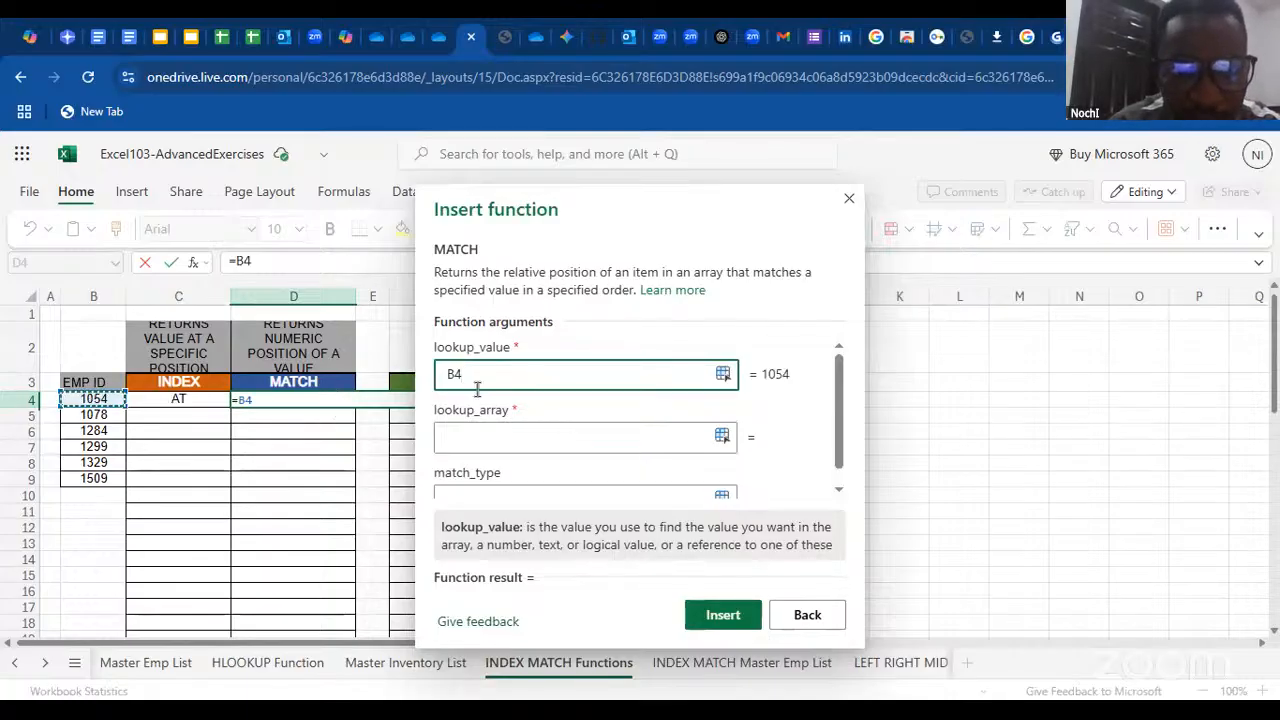
Set the MATCH lookup array to the Dept column on the INDEX MATCH Master Emp List sheet, as absolute $C$1:$C$38
{"action": "left_click_drag", "start_coordinate": [836, 412], "coordinate": [843, 462]}
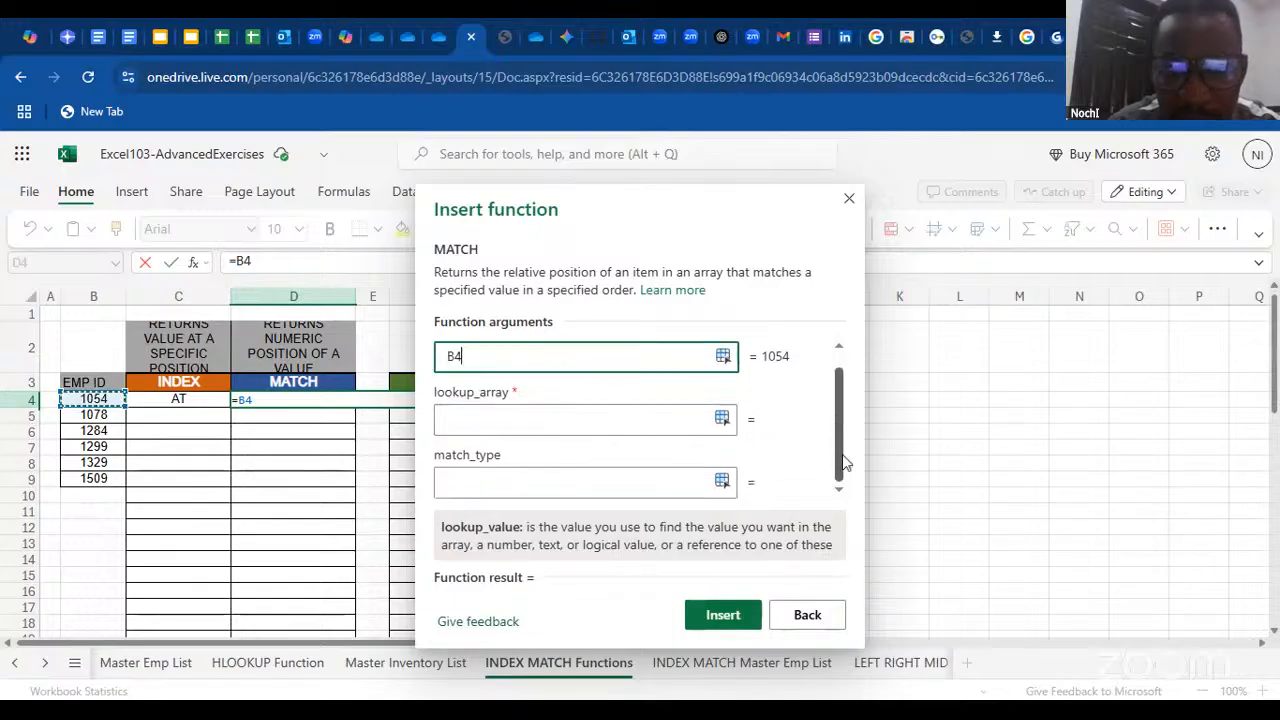
{"action": "left_click", "coordinate": [509, 423]}
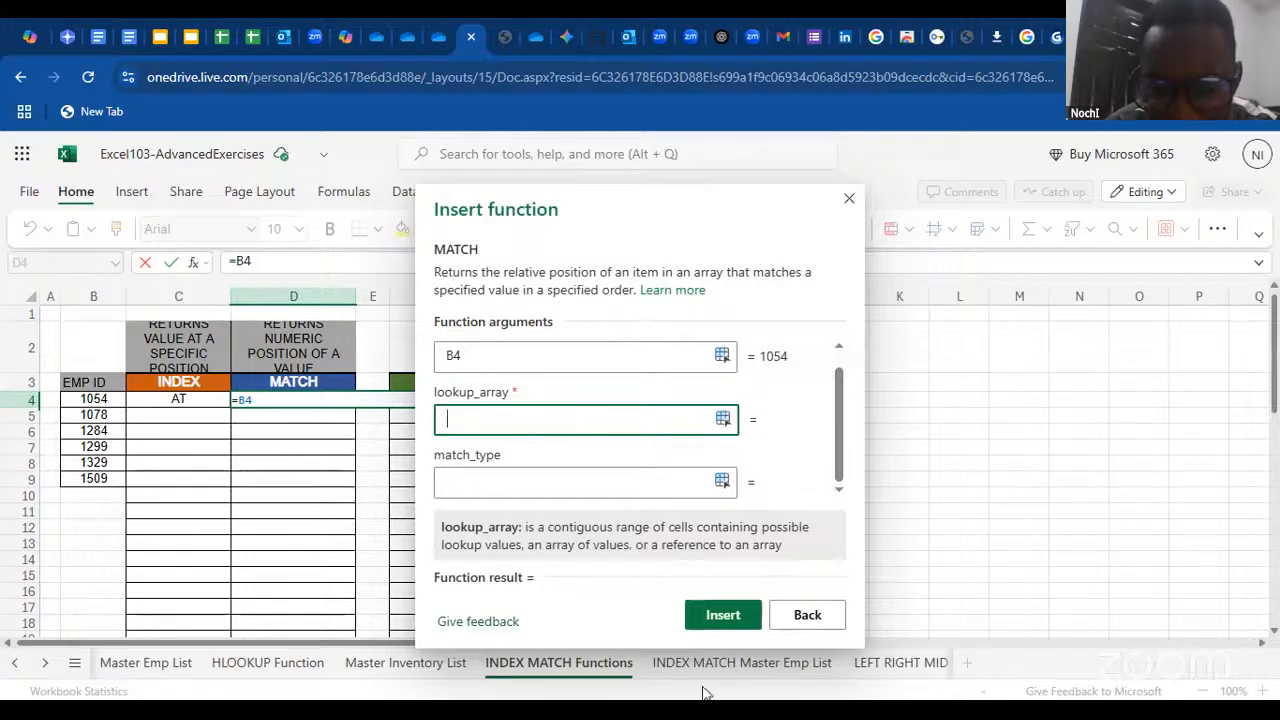
{"action": "left_click", "coordinate": [744, 664]}
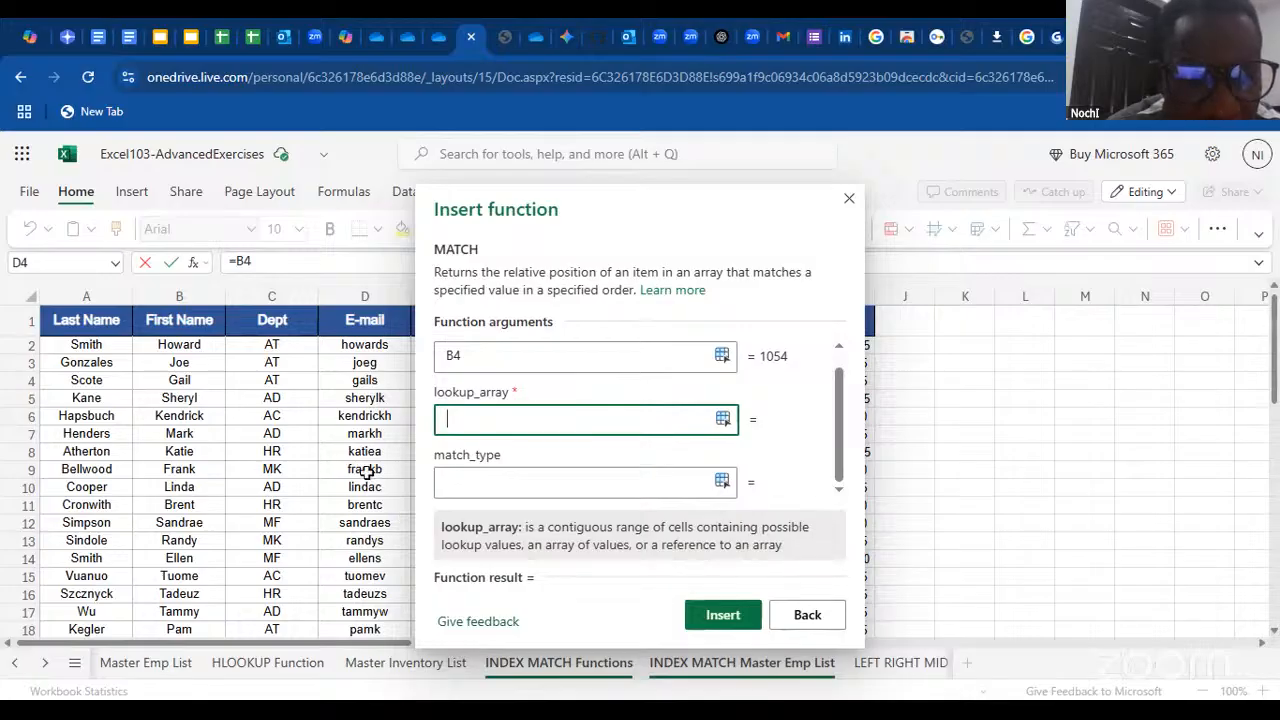
{"action": "left_click", "coordinate": [273, 328]}
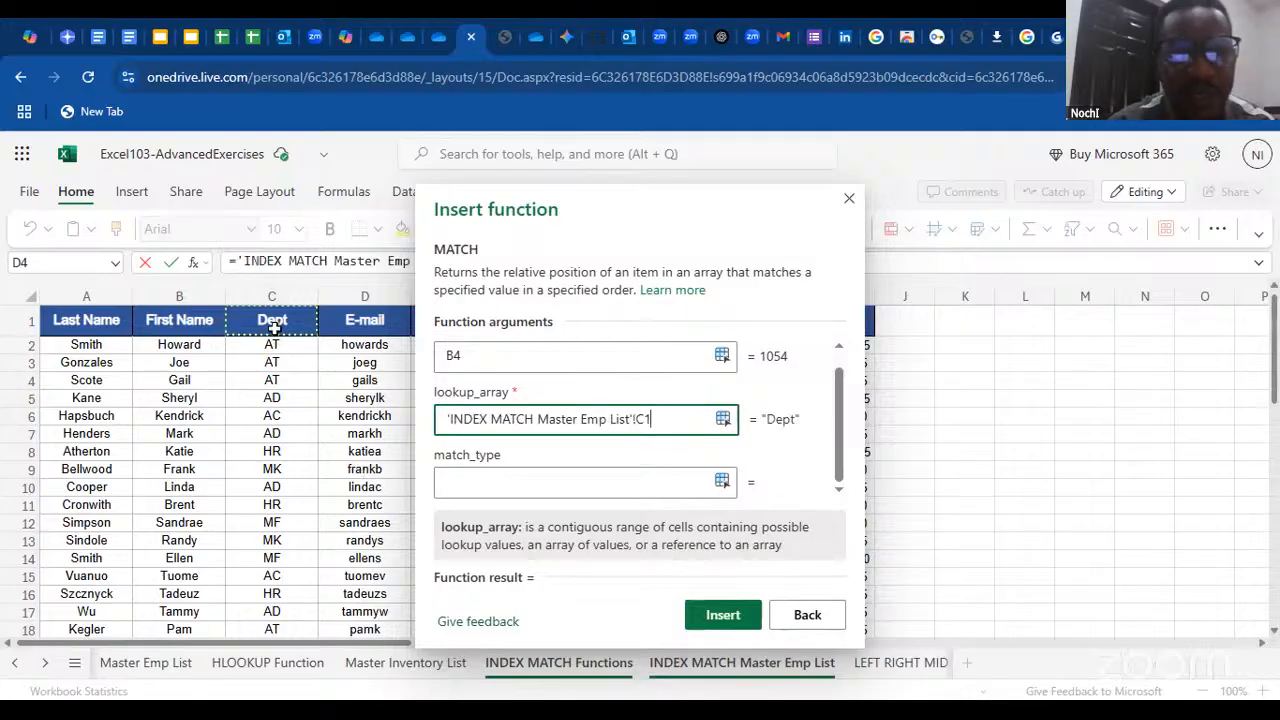
{"action": "key", "text": "ctrl+shift+Down"}
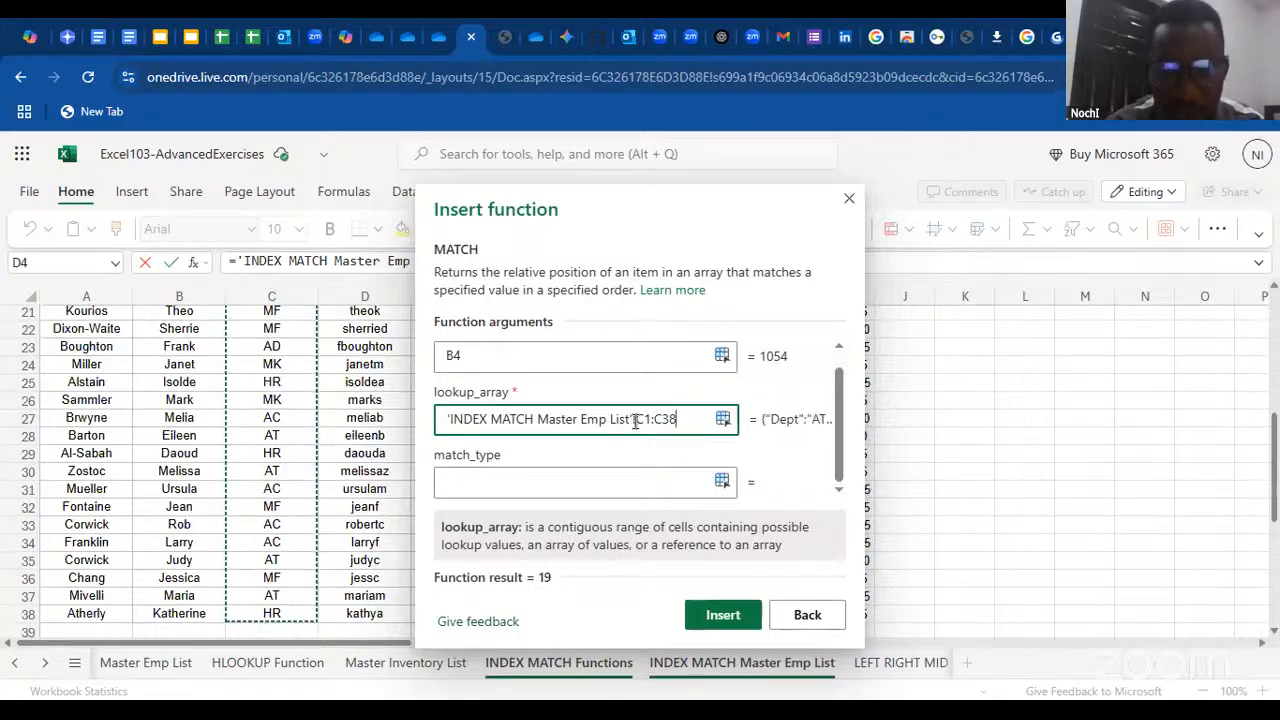
{"action": "left_click_drag", "start_coordinate": [636, 421], "coordinate": [693, 421]}
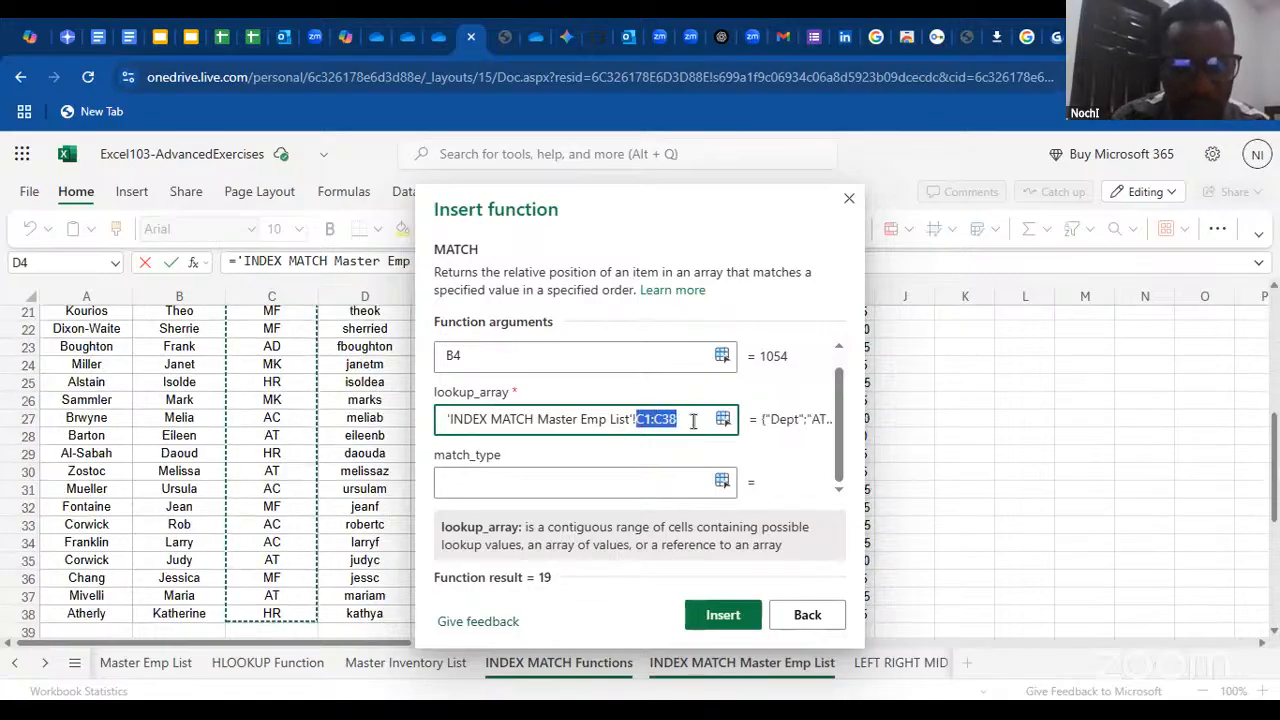
{"action": "key", "text": "F4"}
Set the match type to 0 and insert the MATCH function in D4
{"action": "left_click", "coordinate": [555, 481]}
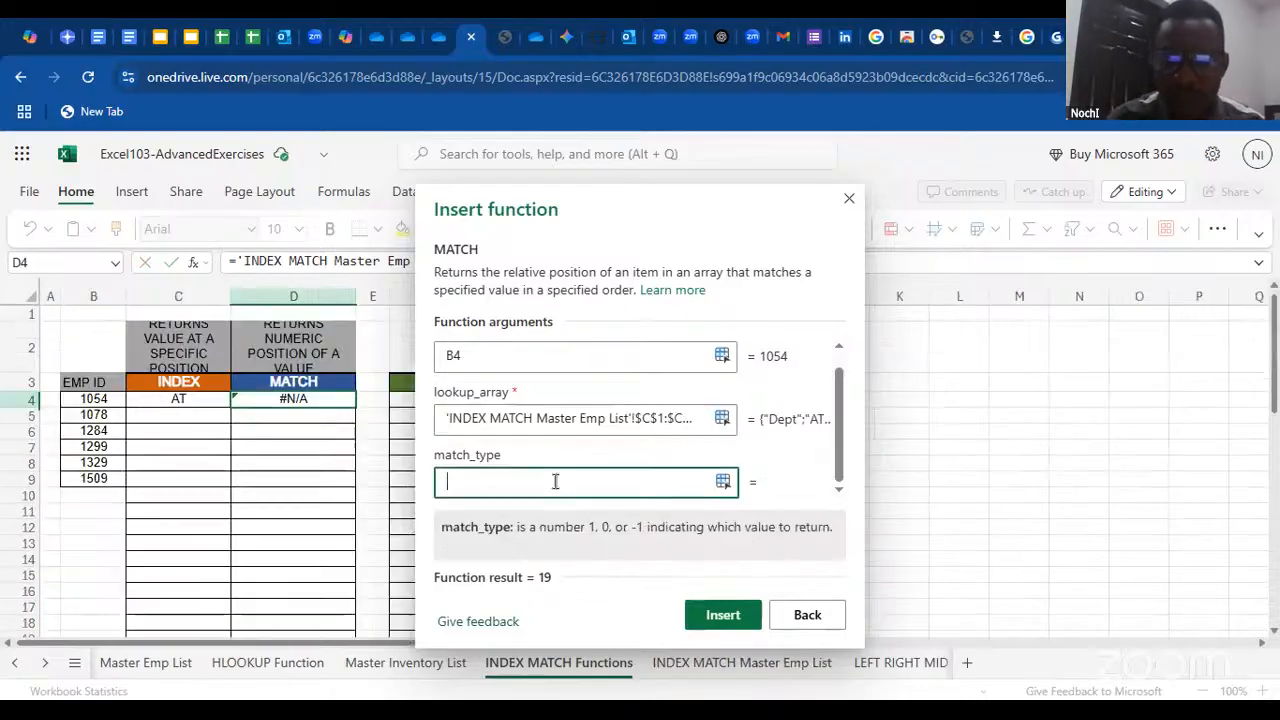
{"action": "type", "text": "0"}
{"action": "key", "text": "Return"}
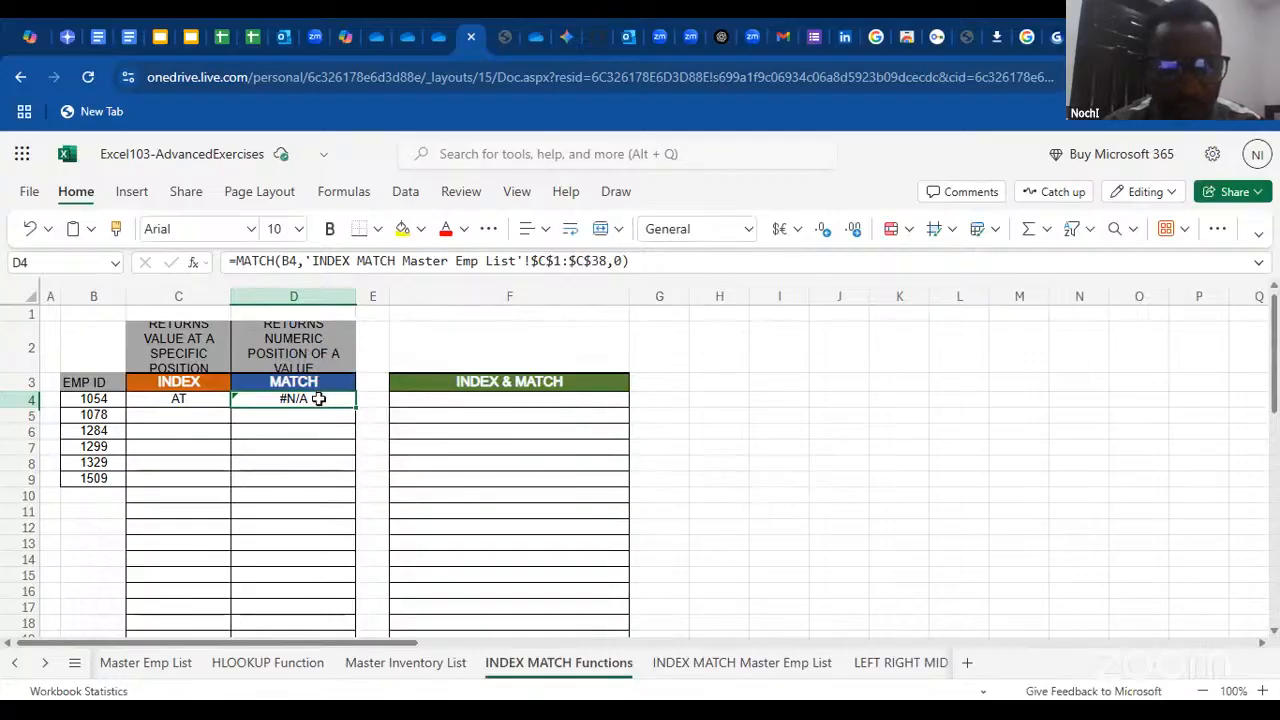
Check the arguments of D4's MATCH formula and try a match type of 1
{"action": "double_click", "coordinate": [318, 398]}
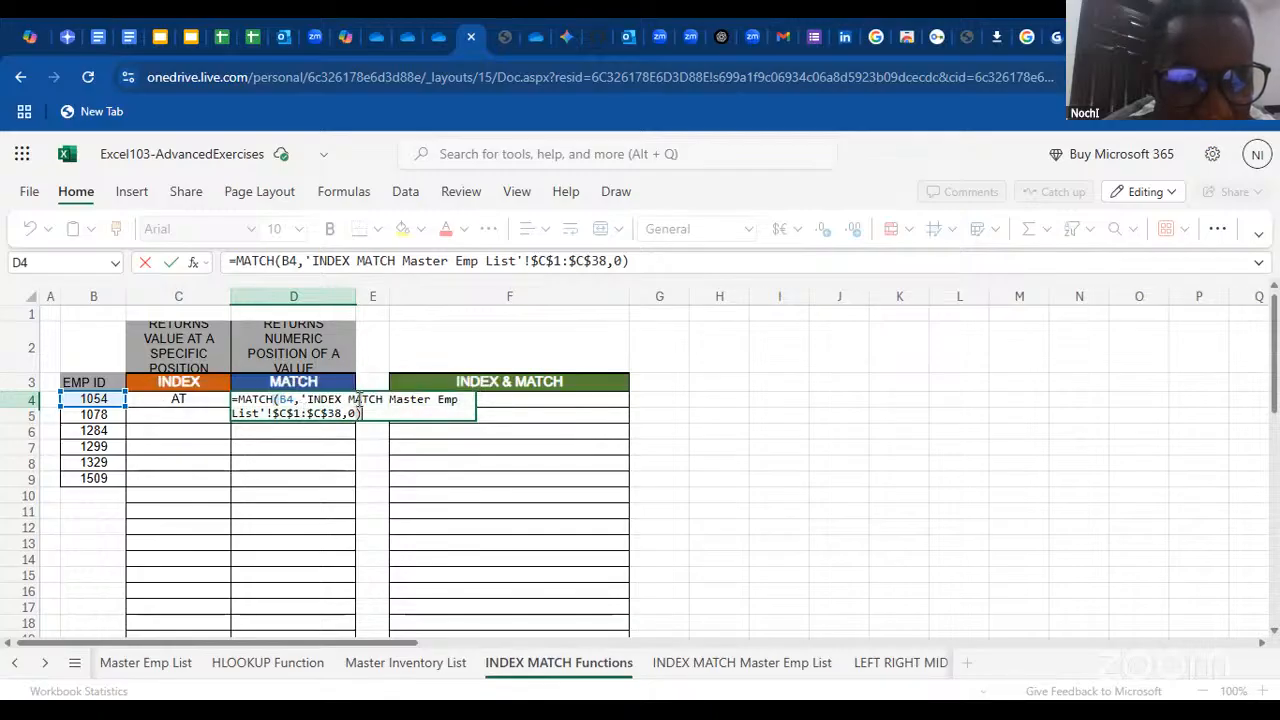
{"action": "left_click", "coordinate": [310, 413]}
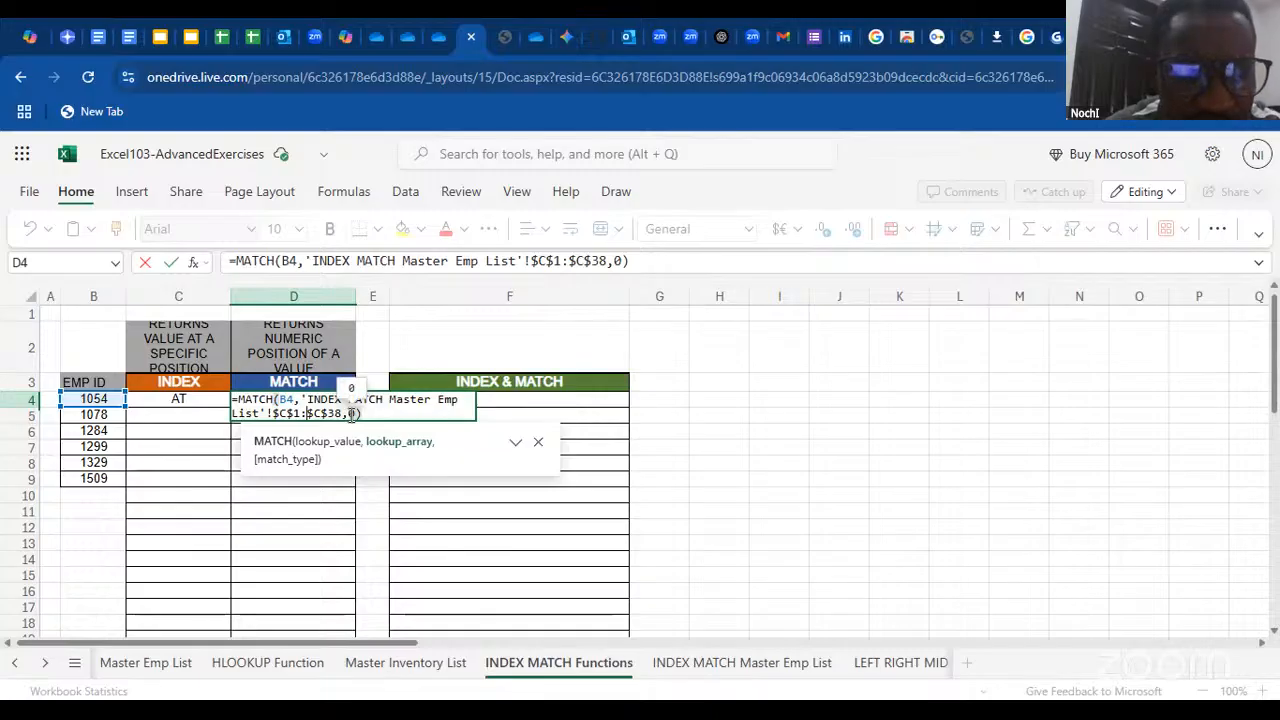
{"action": "left_click", "coordinate": [351, 413]}
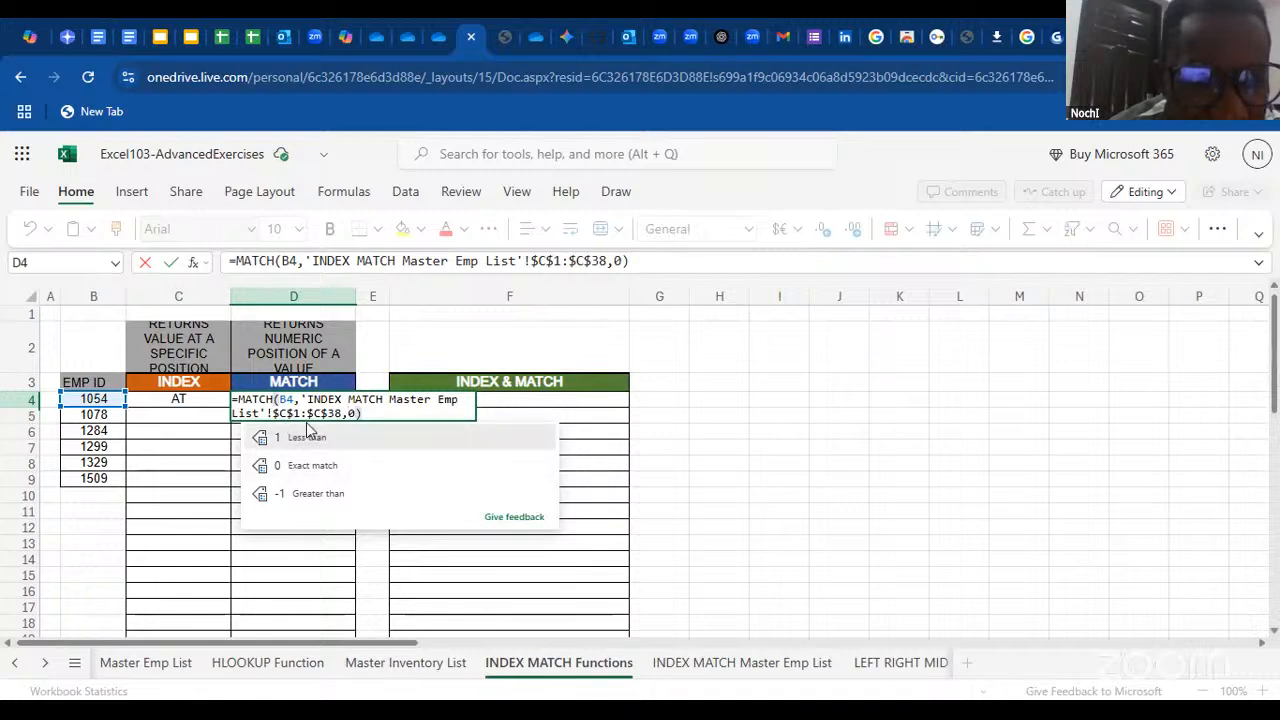
{"action": "mouse_move", "coordinate": [329, 421]}
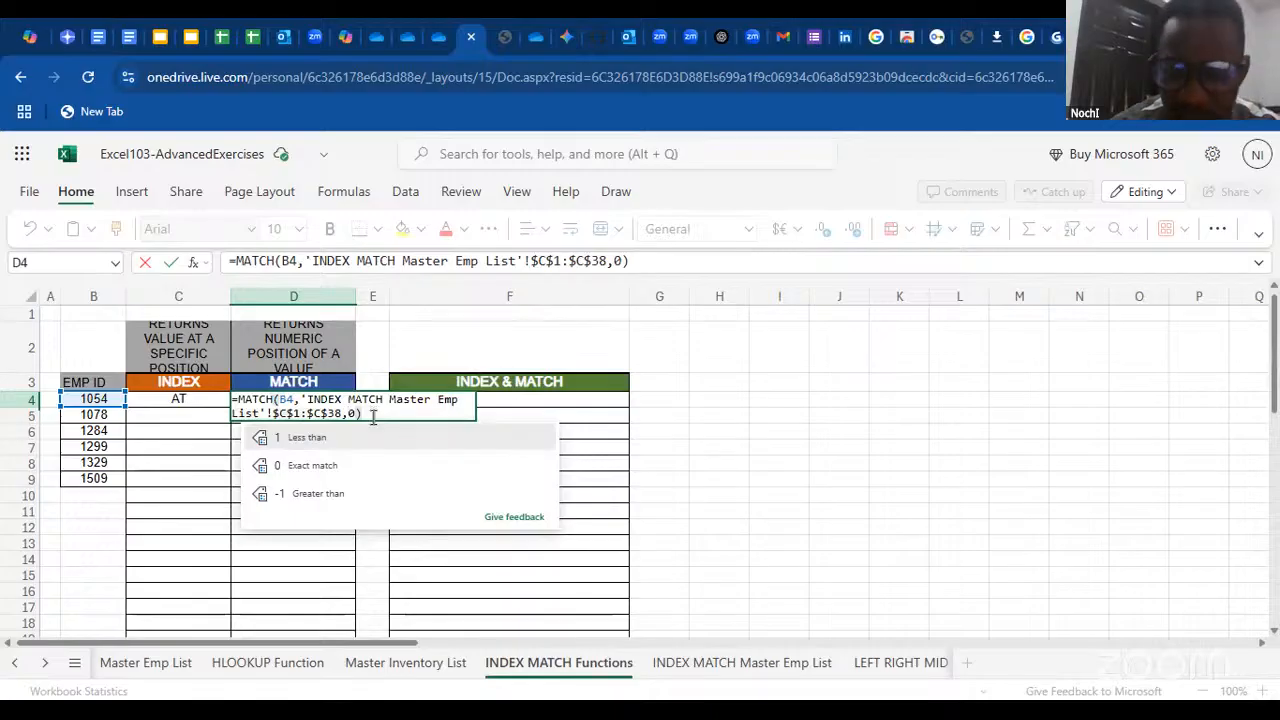
{"action": "key", "text": "BackSpace"}
{"action": "type", "text": "1"}
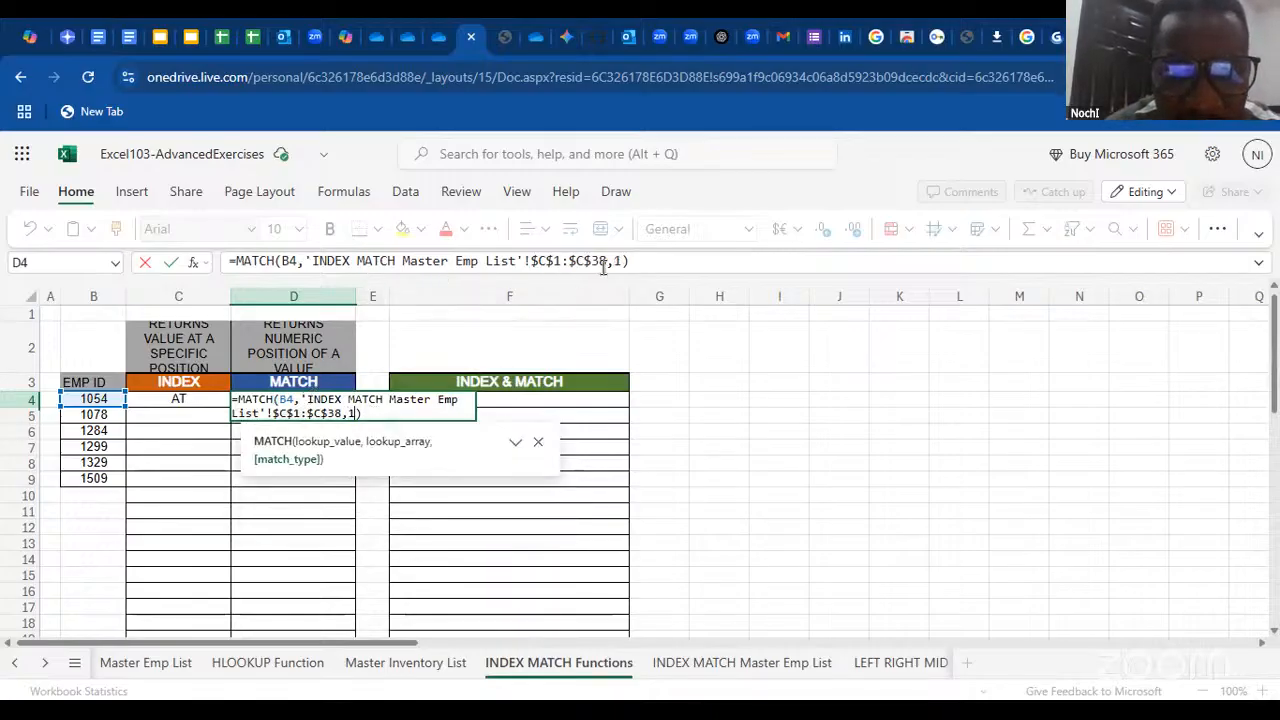
Set the match type in D4's MATCH formula back to 0 and commit the formula
{"action": "left_click", "coordinate": [641, 261]}
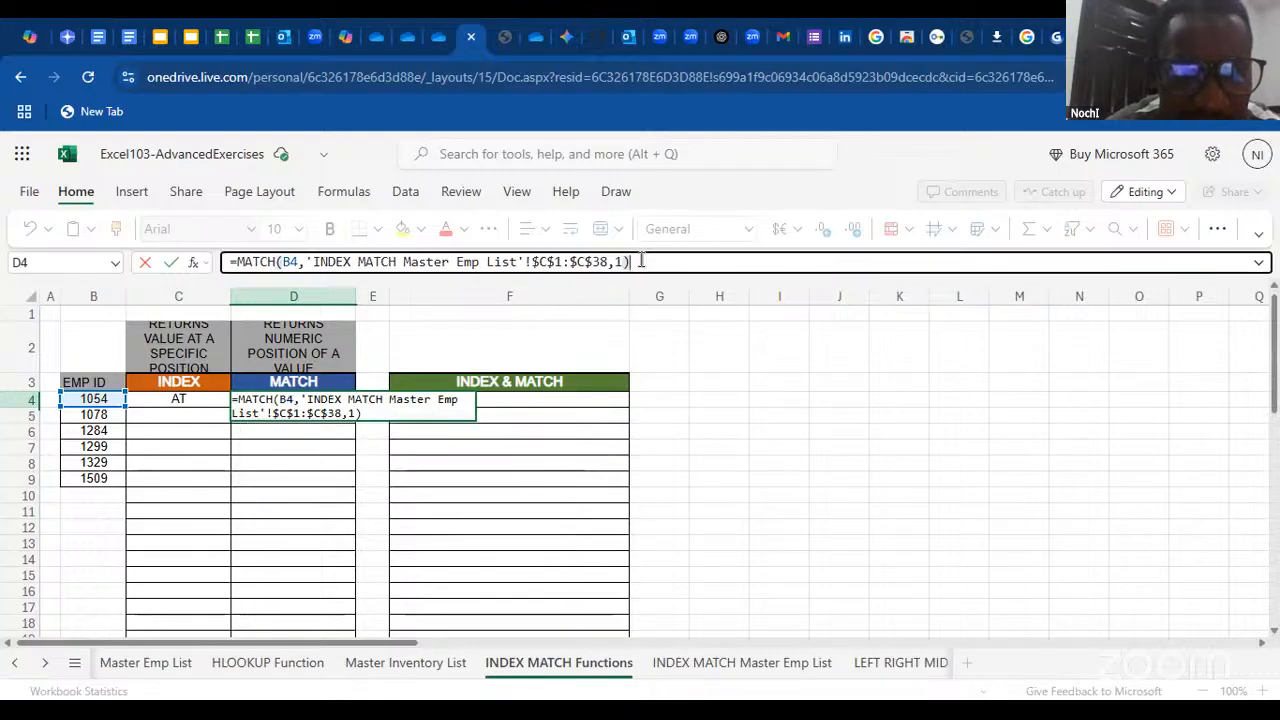
{"action": "left_click", "coordinate": [620, 262]}
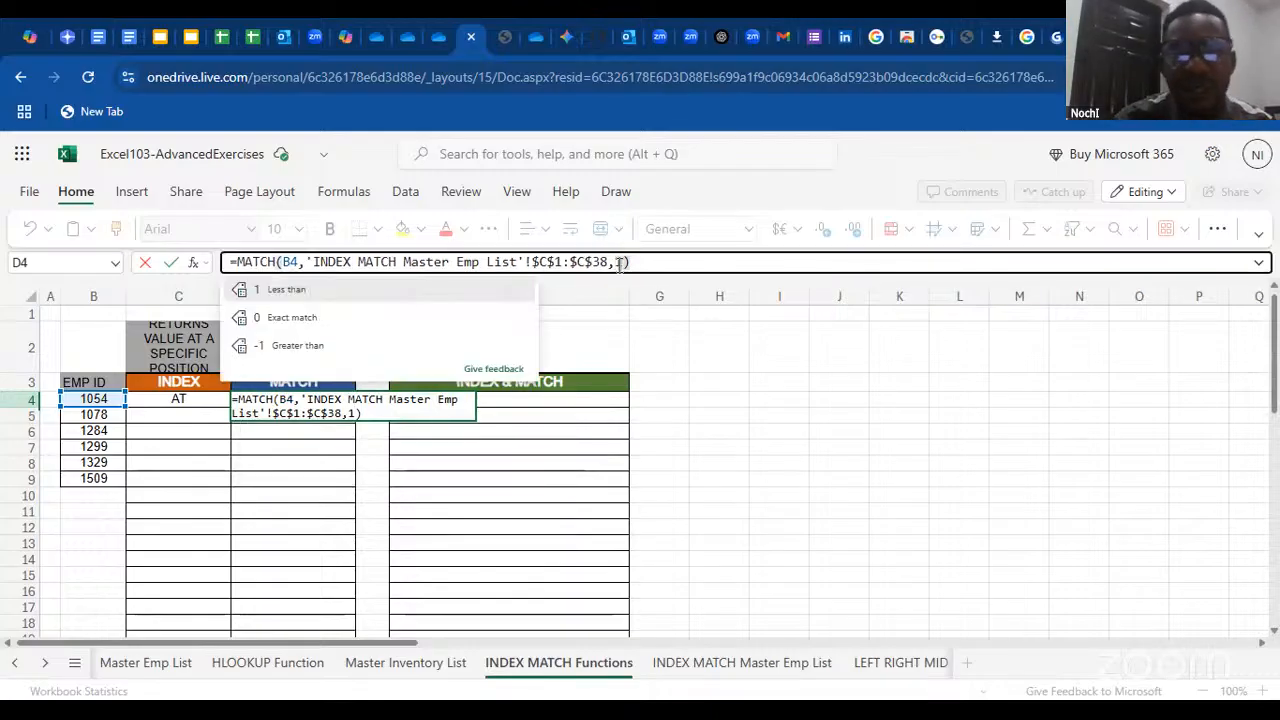
{"action": "type", "text": "0"}
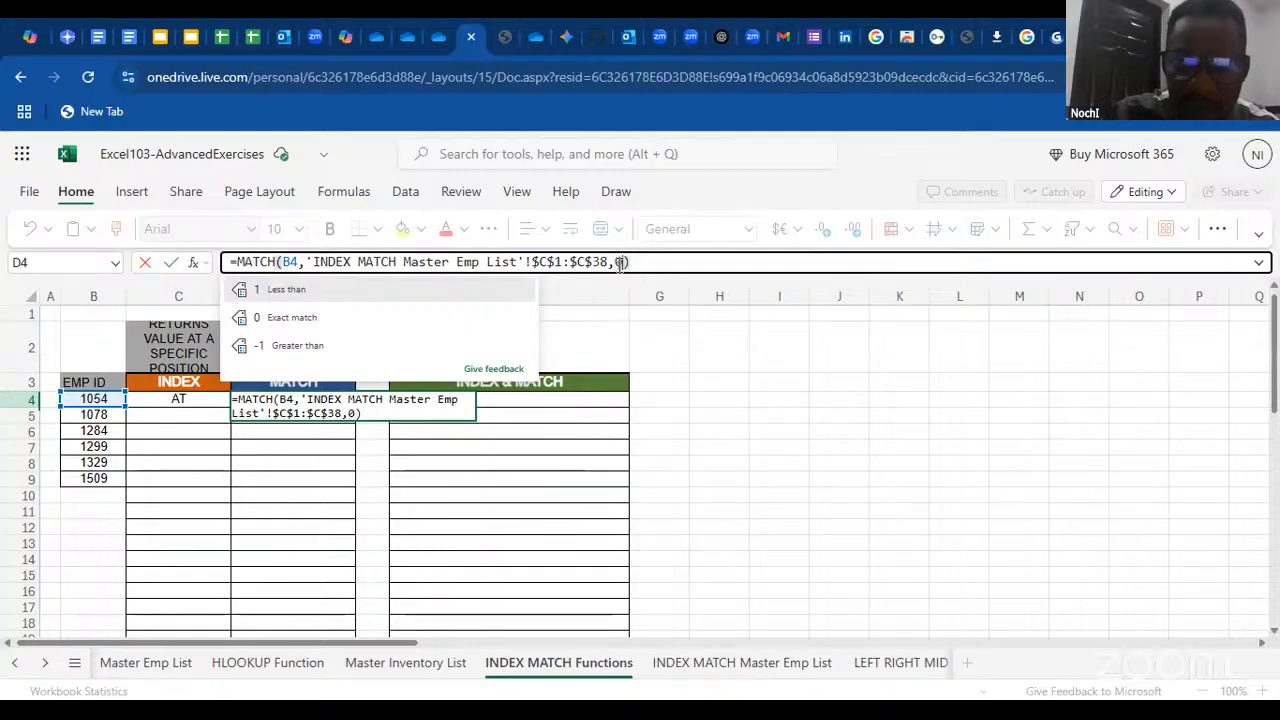
{"action": "key", "text": "Return"}
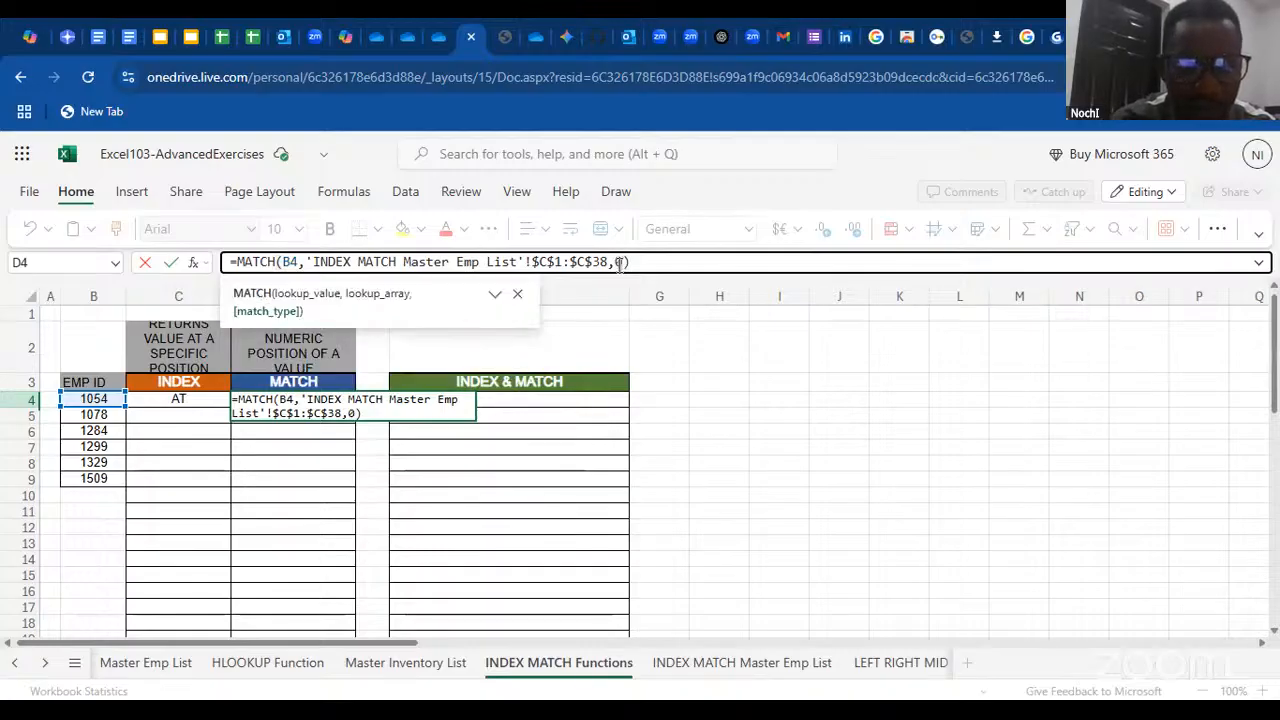
{"action": "left_click", "coordinate": [673, 260]}
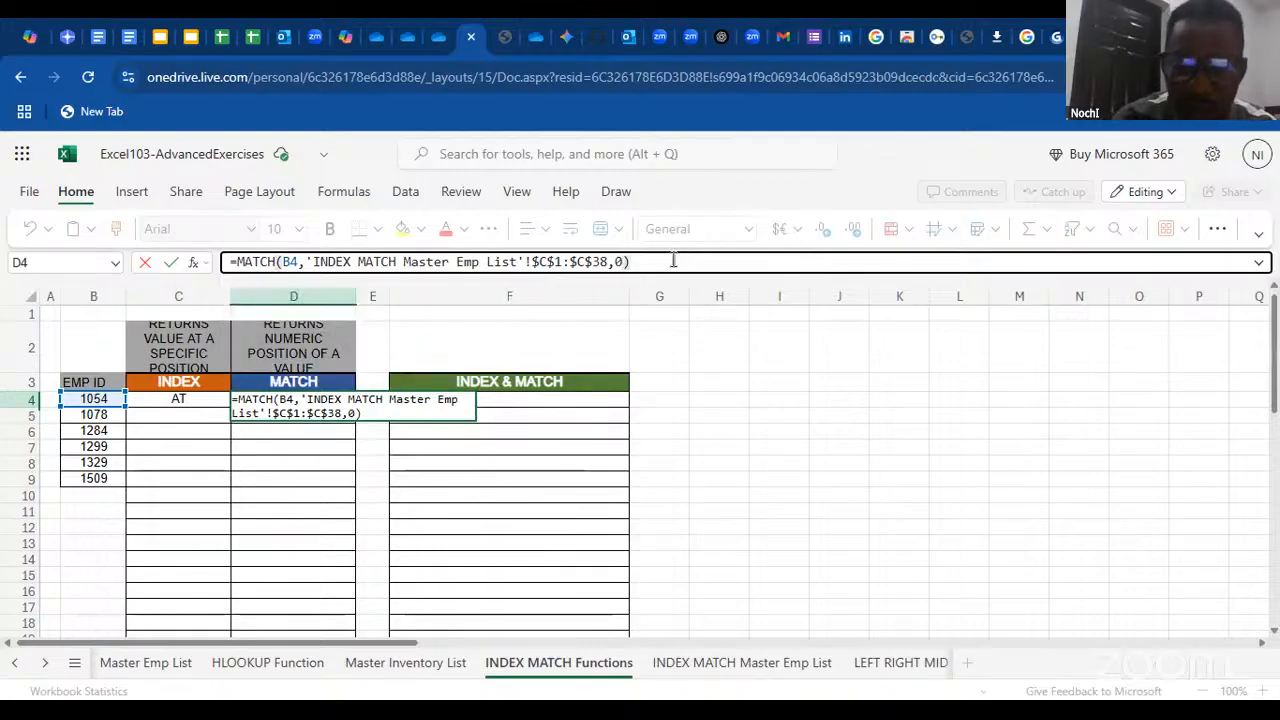
{"action": "key", "text": "Return"}
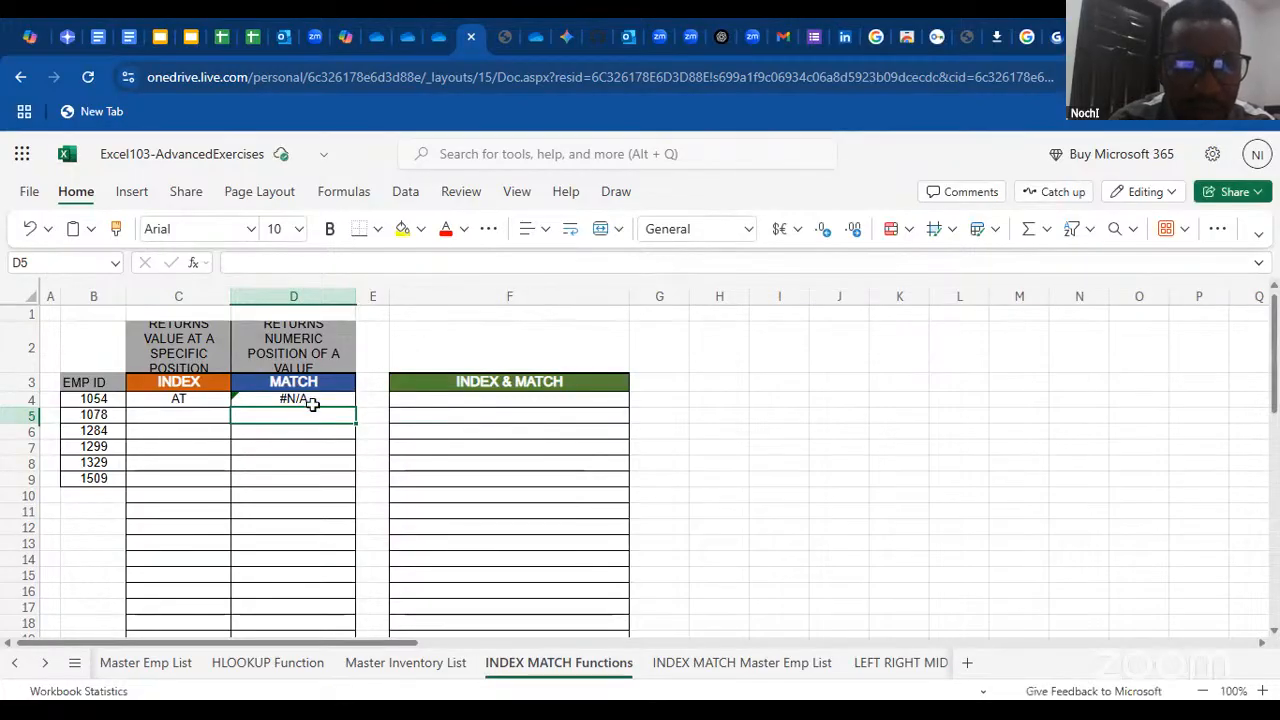
Review D4's MATCH formula against the INDEX MATCH Master Emp List table, and return to the INDEX MATCH Functions sheet
{"action": "double_click", "coordinate": [312, 403]}
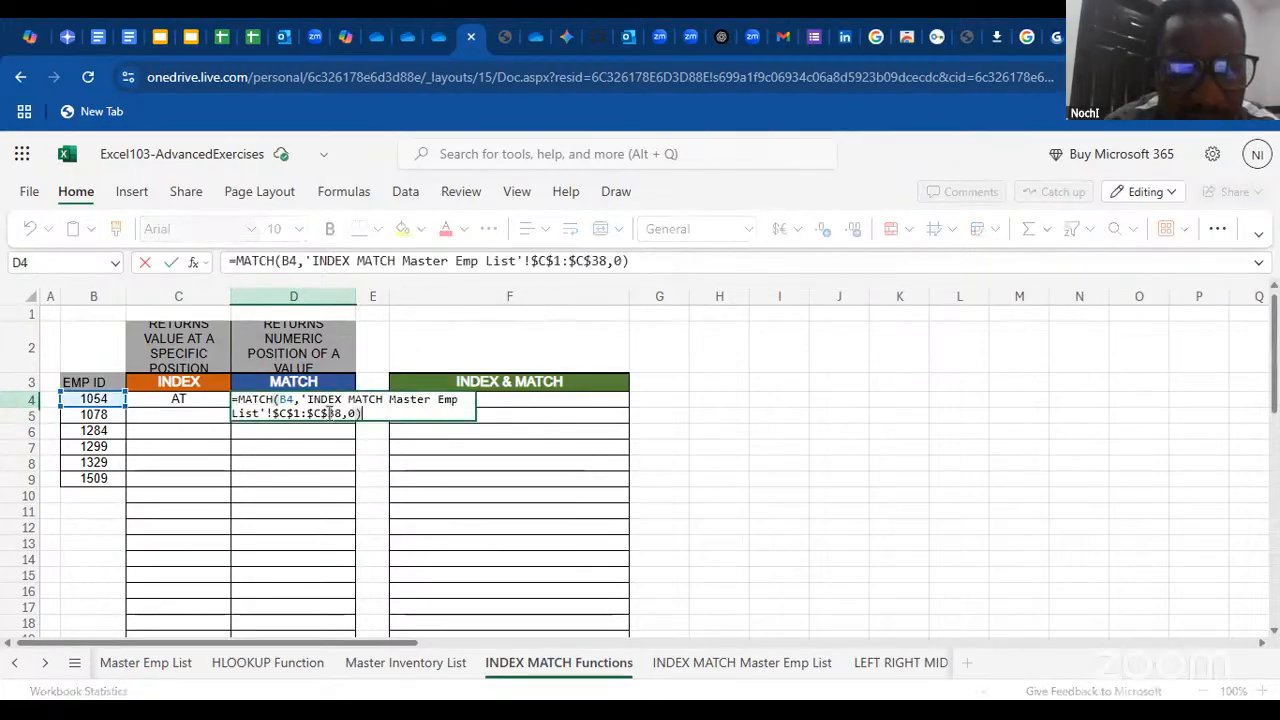
{"action": "left_click", "coordinate": [633, 262]}
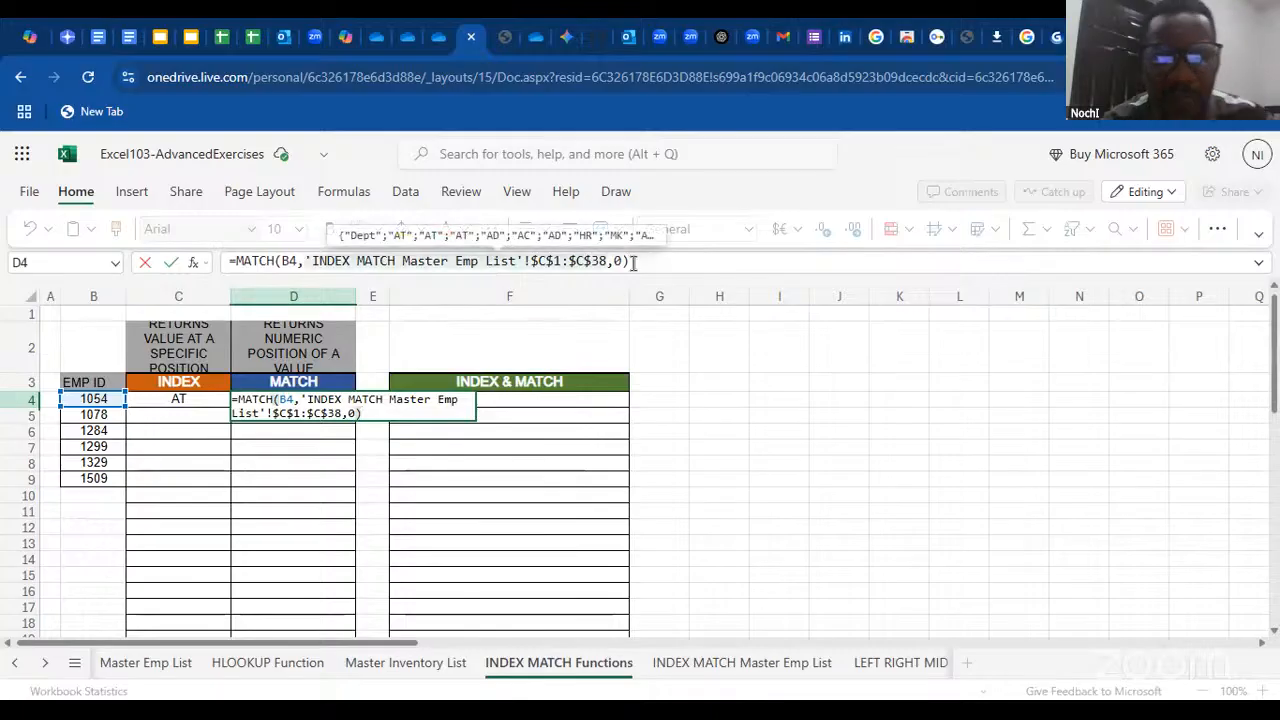
{"action": "left_click", "coordinate": [660, 263]}
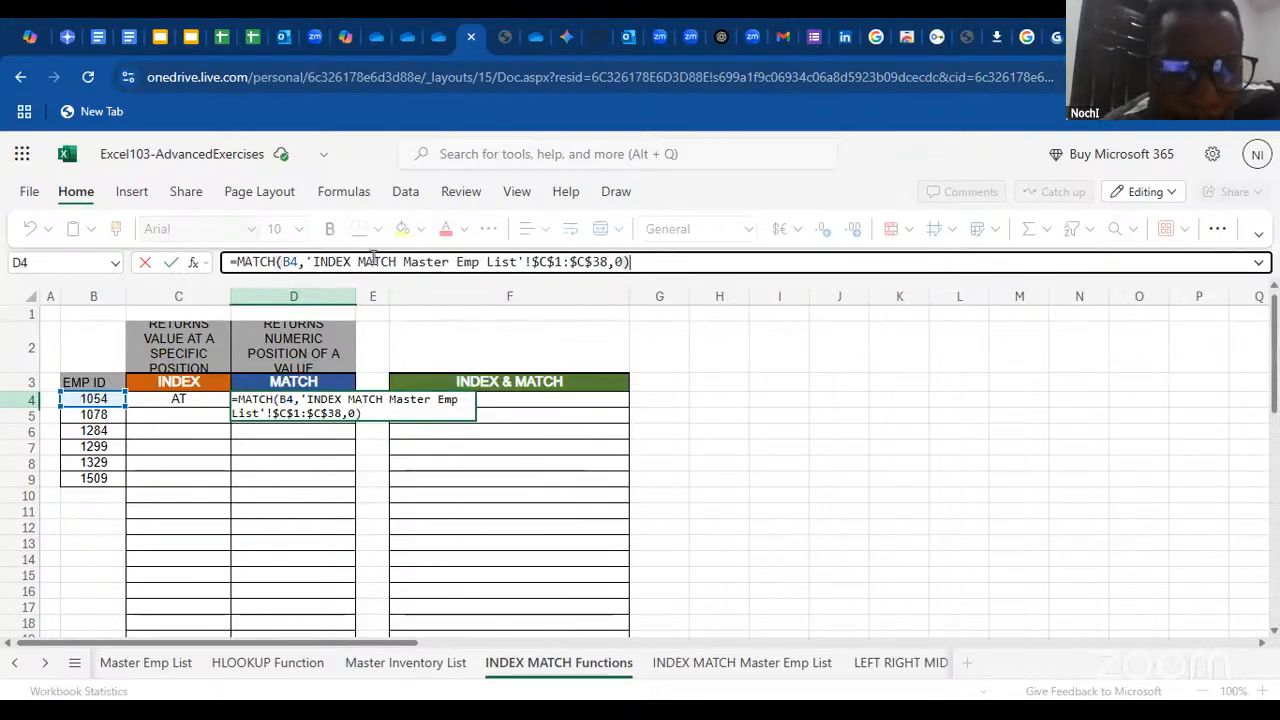
{"action": "mouse_move", "coordinate": [347, 262]}
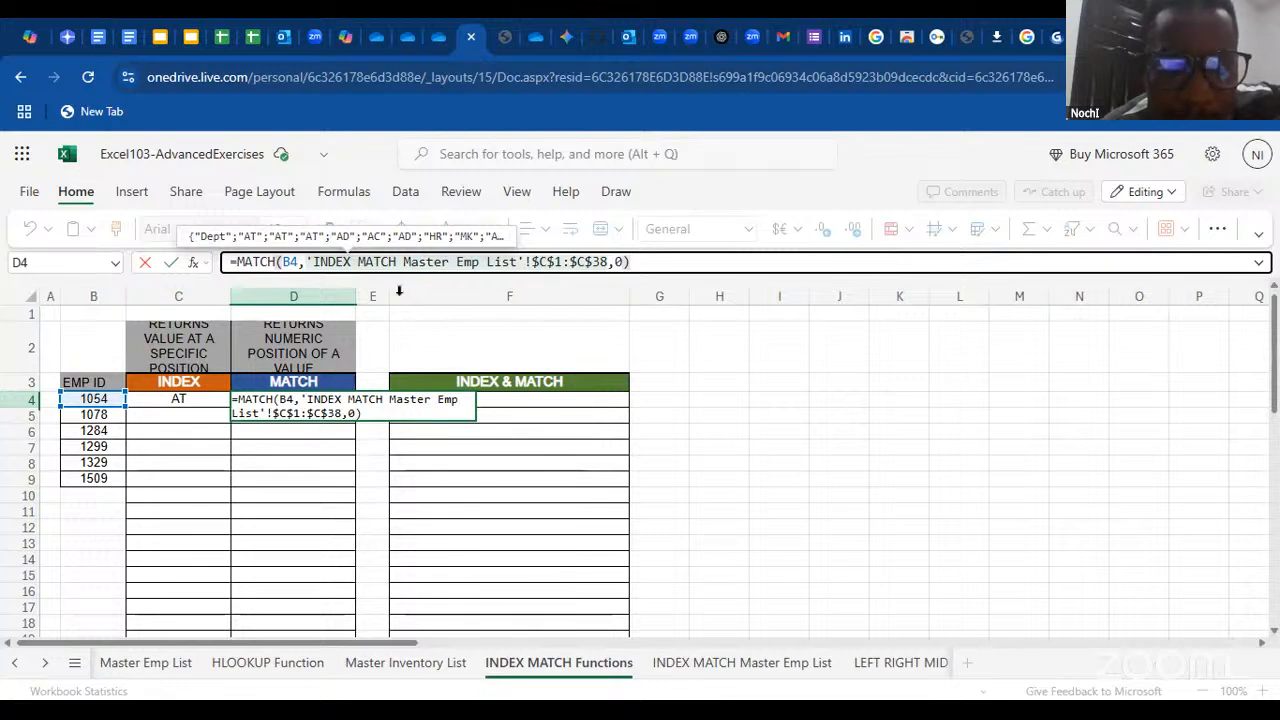
{"action": "left_click", "coordinate": [716, 665]}
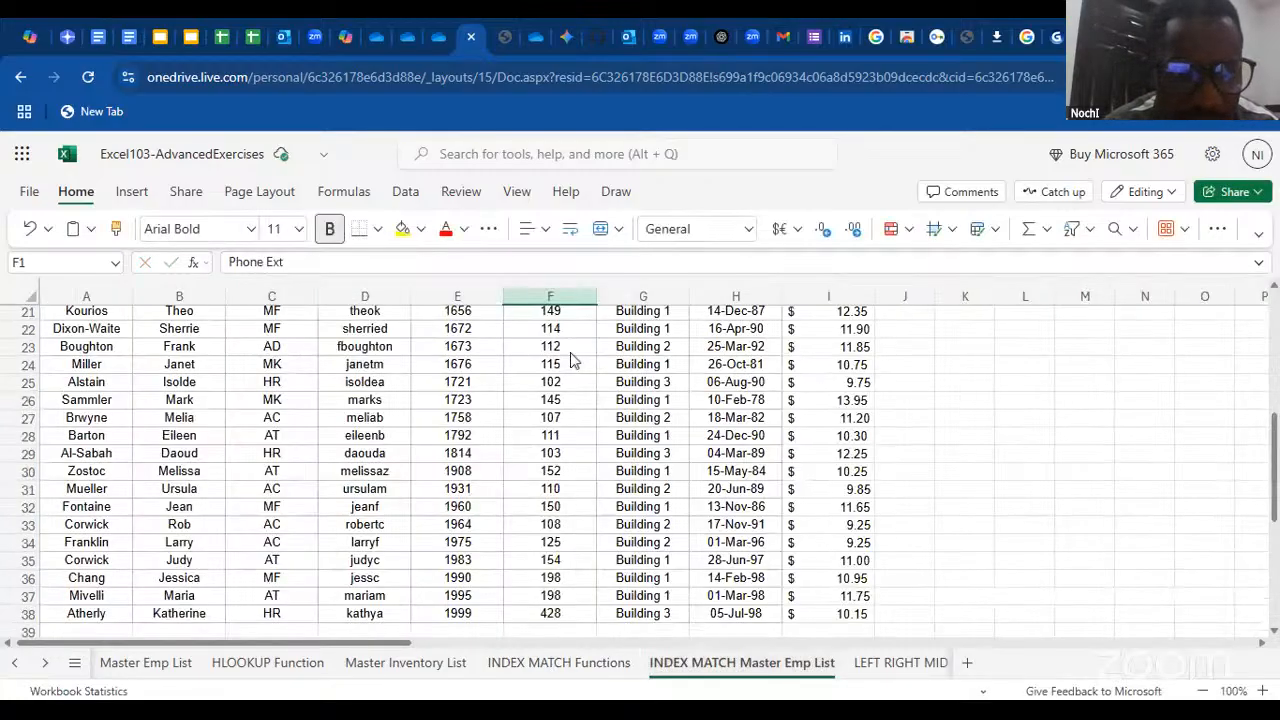
{"action": "scroll", "coordinate": [311, 318], "scroll_direction": "up", "scroll_amount": 5}
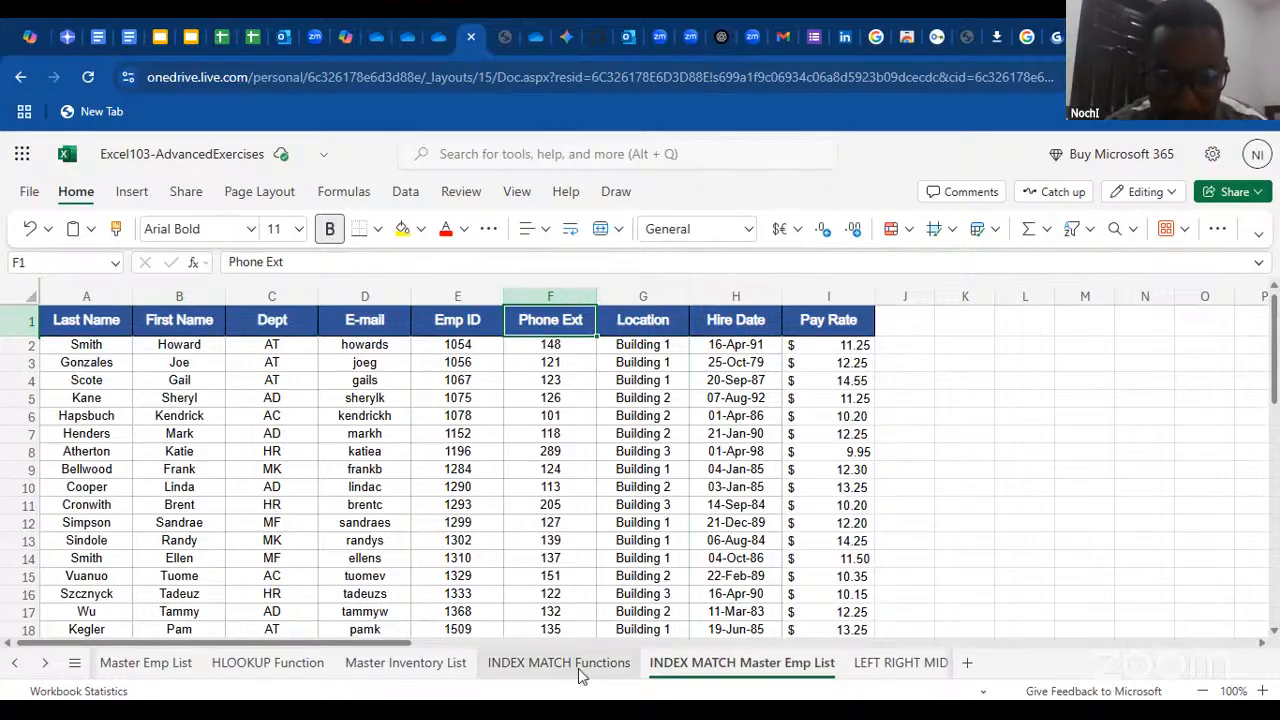
{"action": "left_click", "coordinate": [507, 664]}
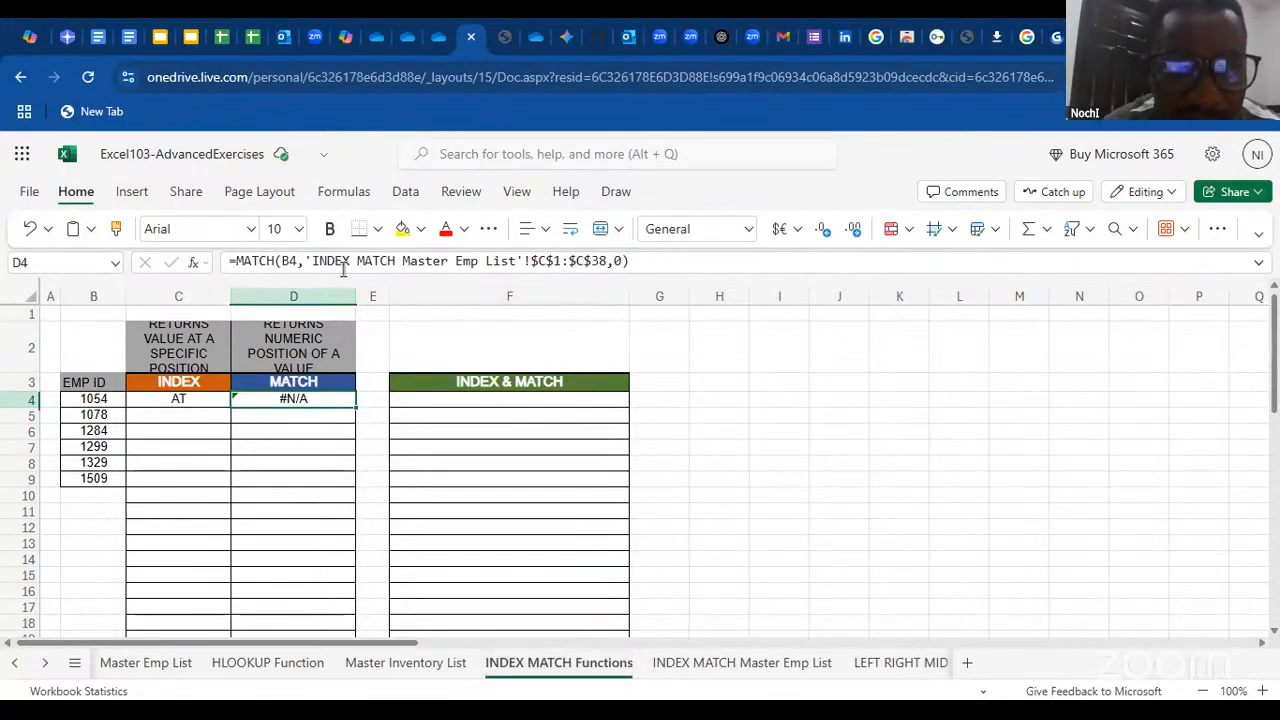
Examine the lookup array in D4's MATCH formula, and select the header row A1:I1 on the INDEX MATCH Master Emp List sheet
{"action": "left_click", "coordinate": [310, 262]}
{"action": "left_click_drag", "start_coordinate": [310, 262], "coordinate": [604, 258]}
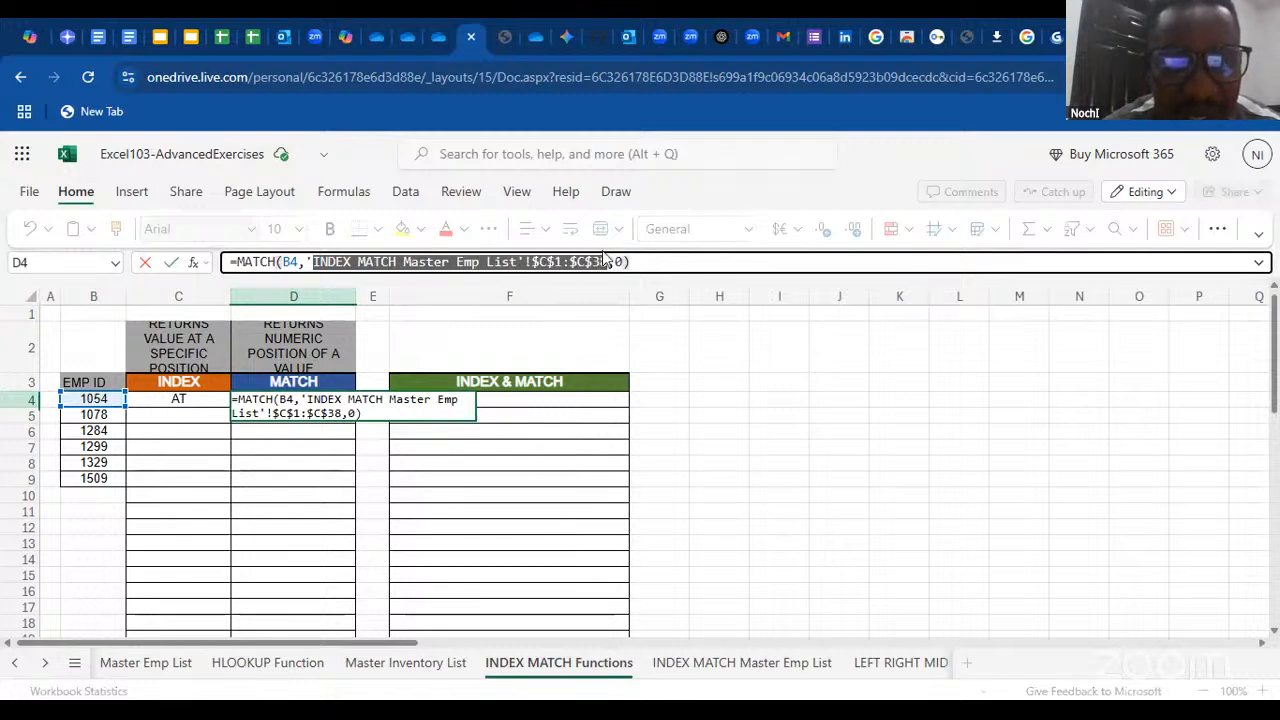
{"action": "left_click", "coordinate": [537, 261]}
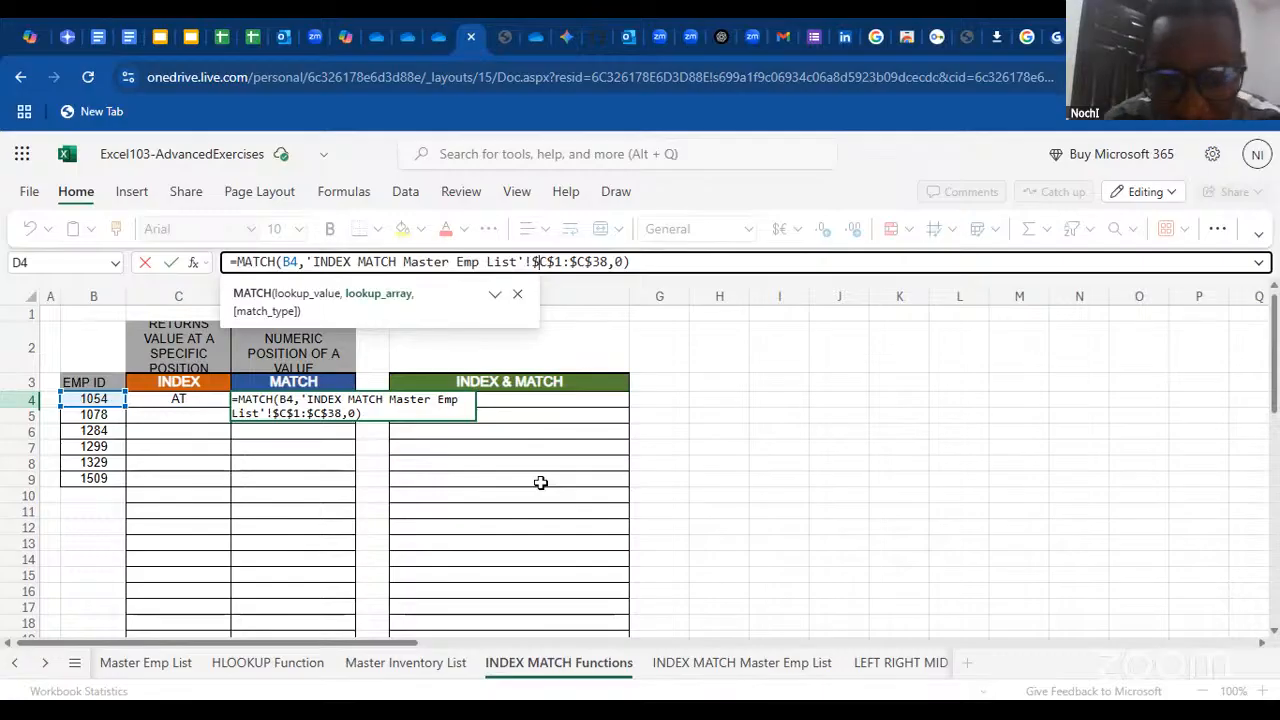
{"action": "left_click", "coordinate": [654, 656]}
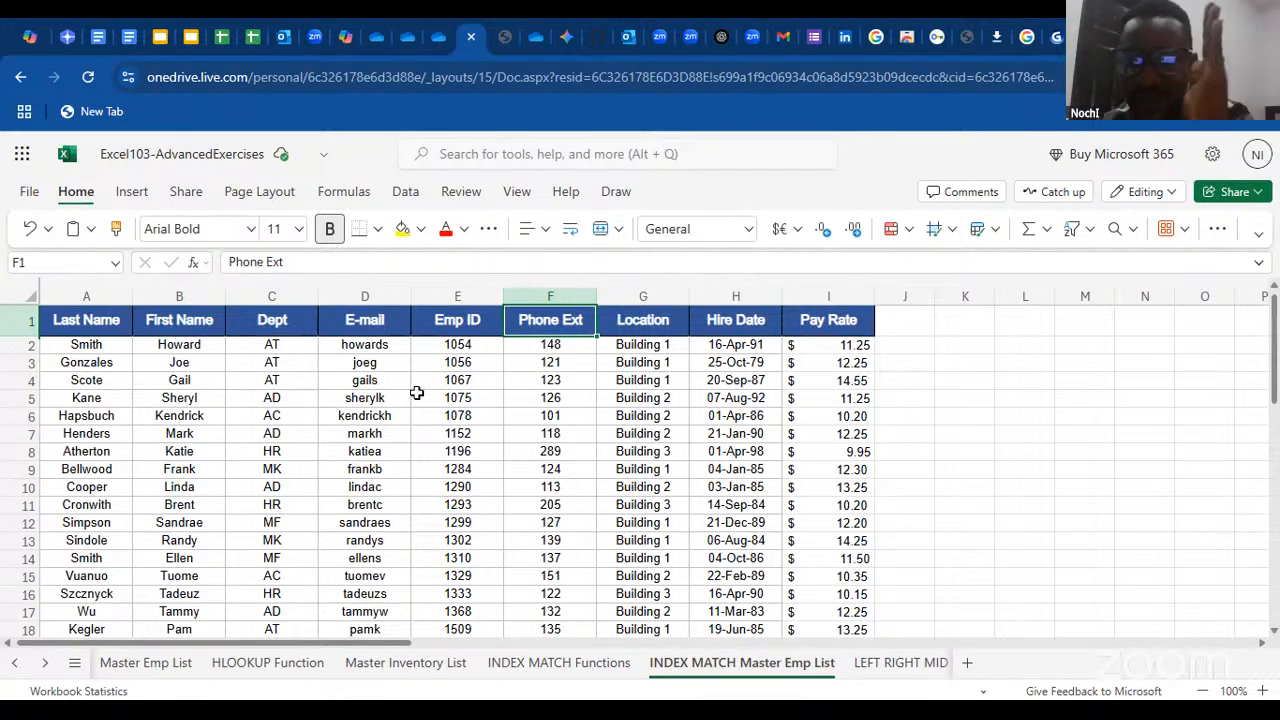
{"action": "left_click", "coordinate": [100, 325]}
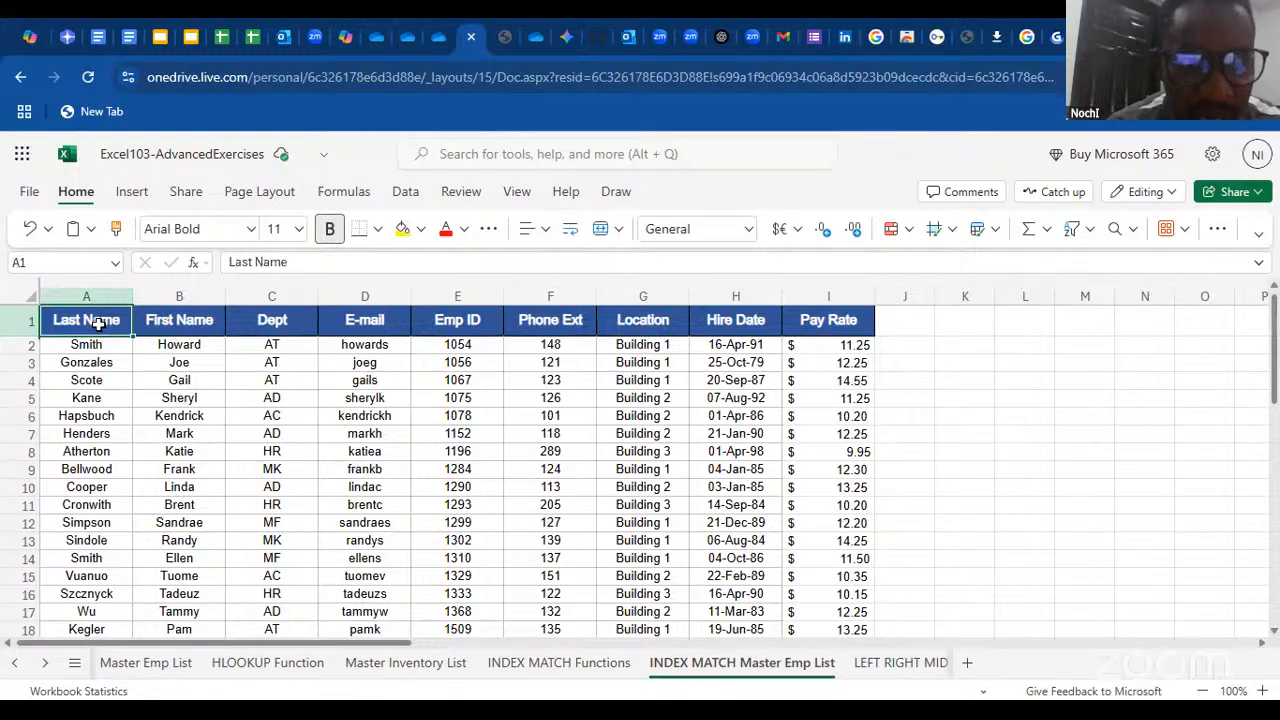
{"action": "key", "text": "shift+Right"}
{"action": "key", "text": "ctrl+shift+Right"}
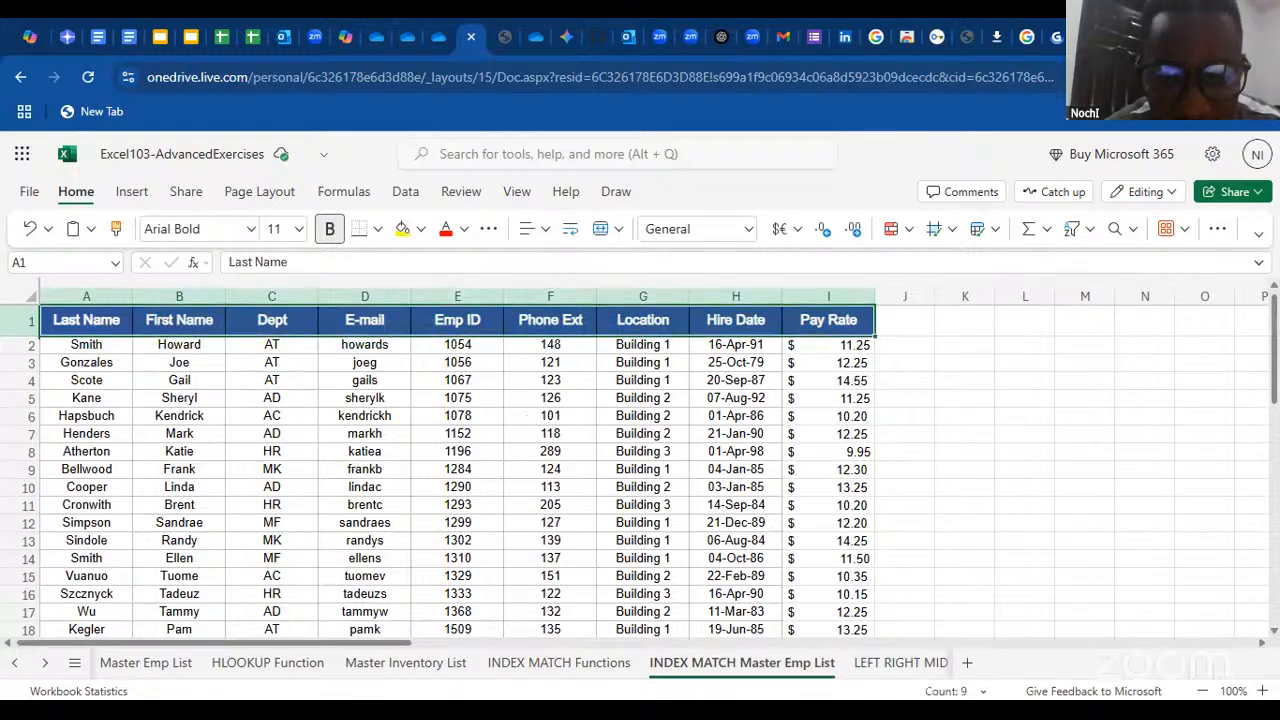
Clear D4's formula on the INDEX MATCH Functions sheet and start a new MATCH function with B4 as the lookup value
{"action": "left_click", "coordinate": [598, 664]}
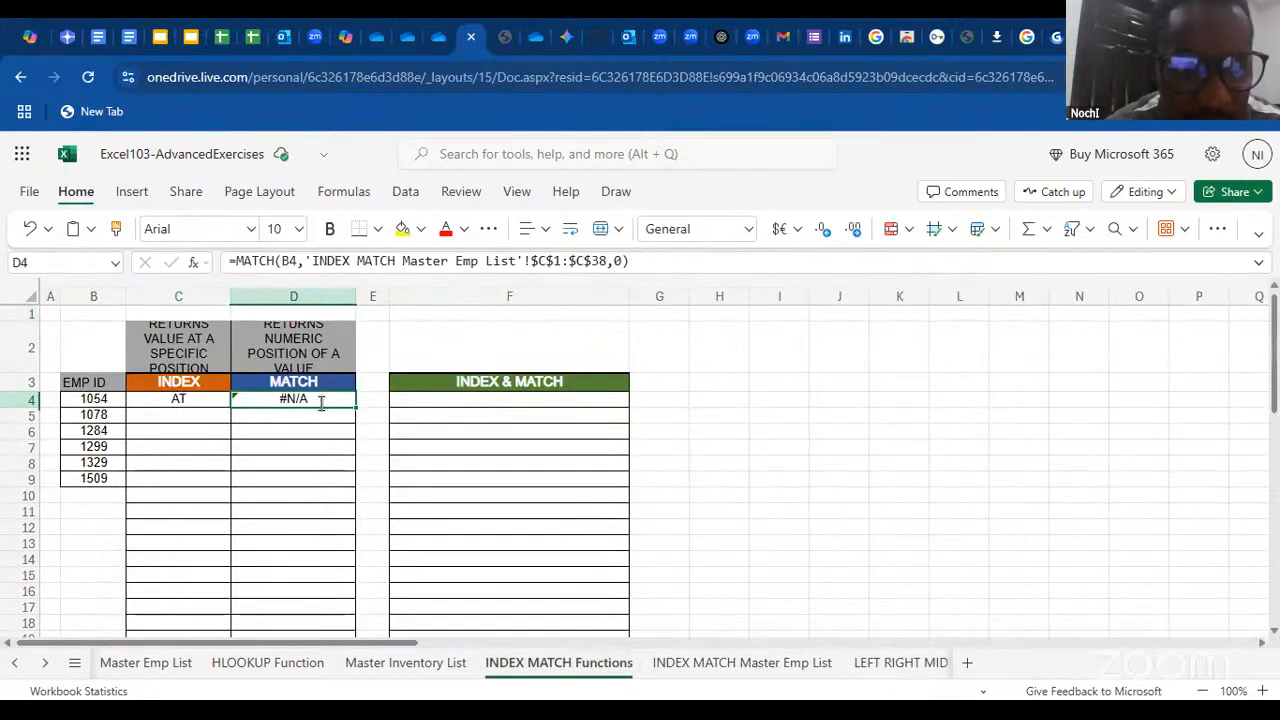
{"action": "double_click", "coordinate": [321, 402]}
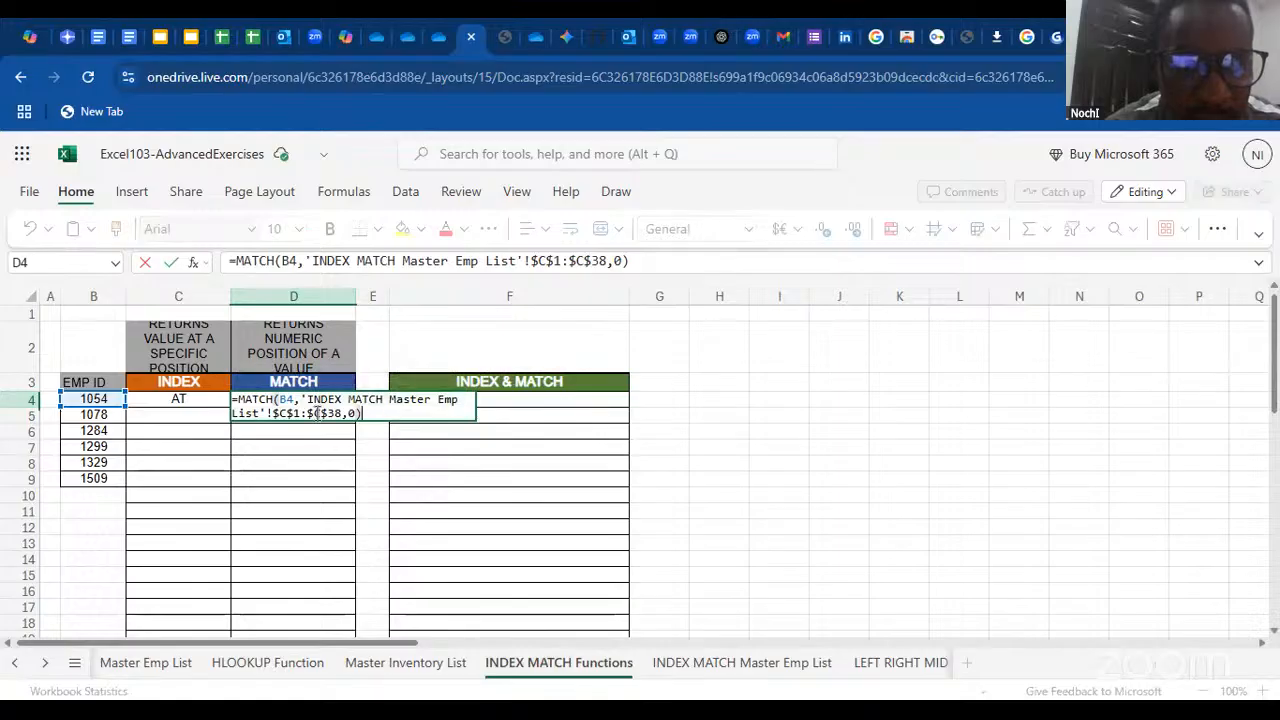
{"action": "left_click_drag", "start_coordinate": [364, 414], "coordinate": [220, 389]}
{"action": "key", "text": "BackSpace"}
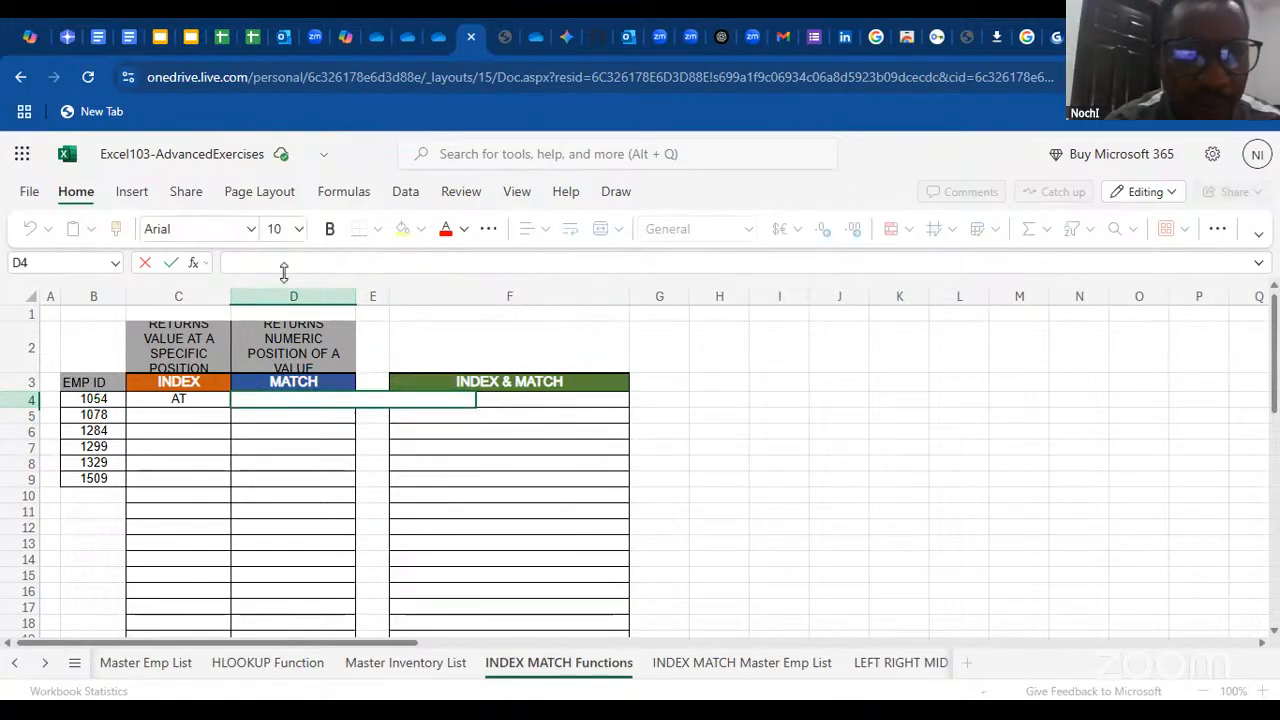
{"action": "type", "text": "="}
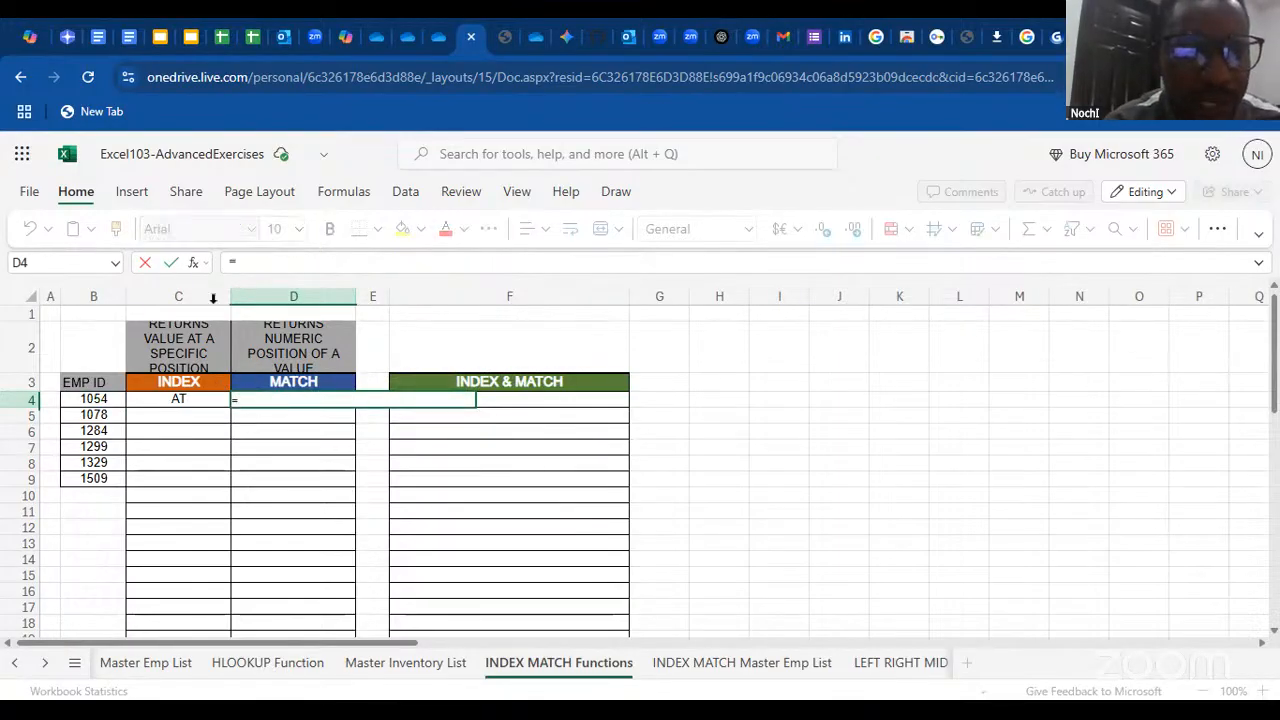
{"action": "left_click", "coordinate": [193, 264]}
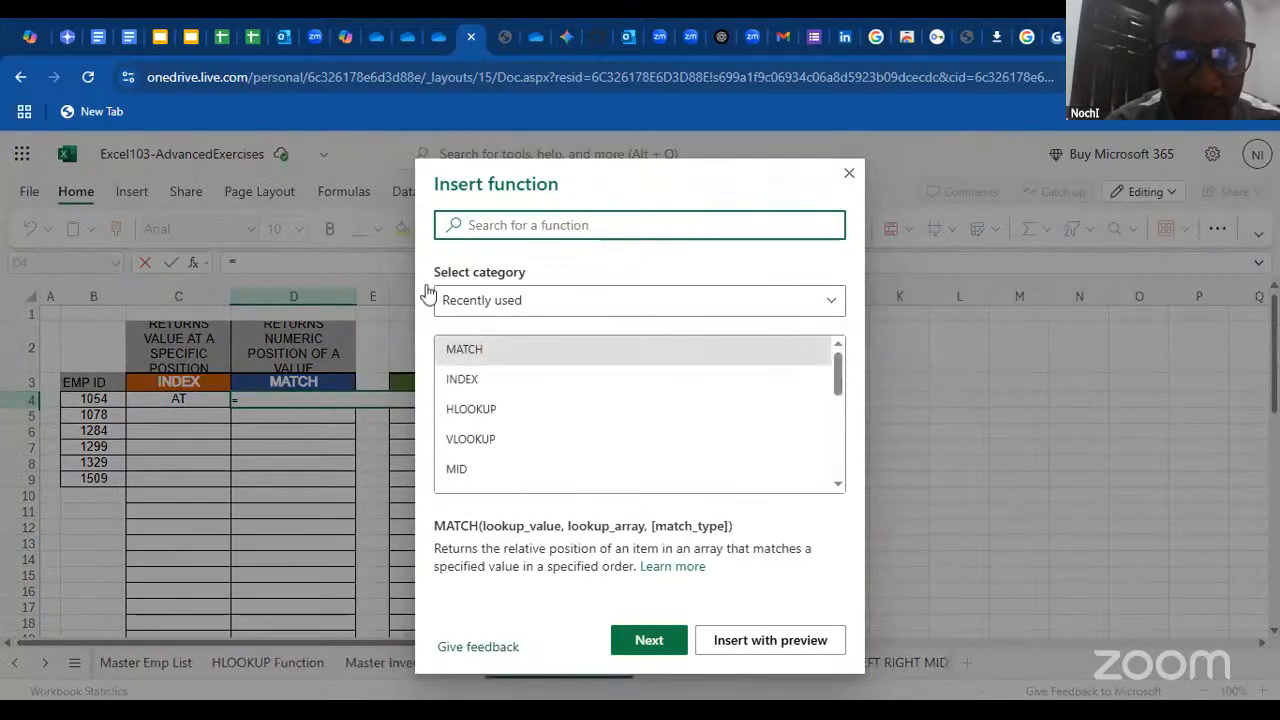
{"action": "double_click", "coordinate": [470, 350]}
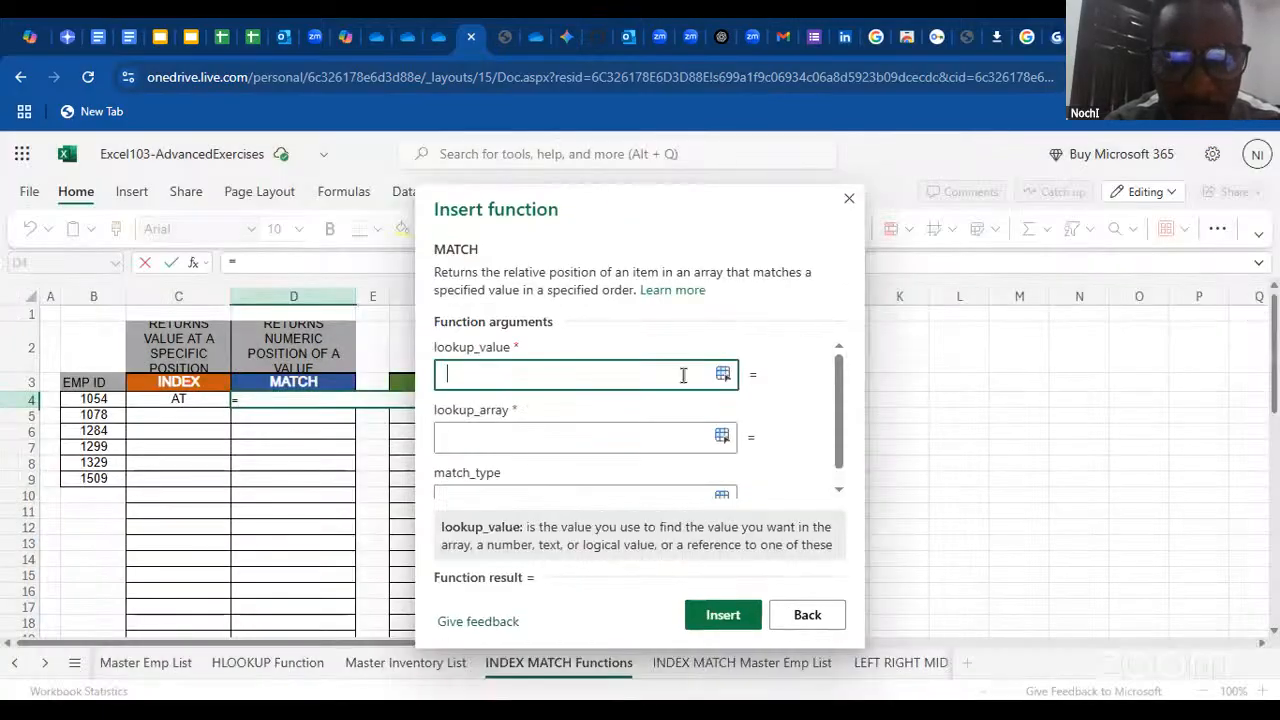
{"action": "left_click", "coordinate": [100, 400]}
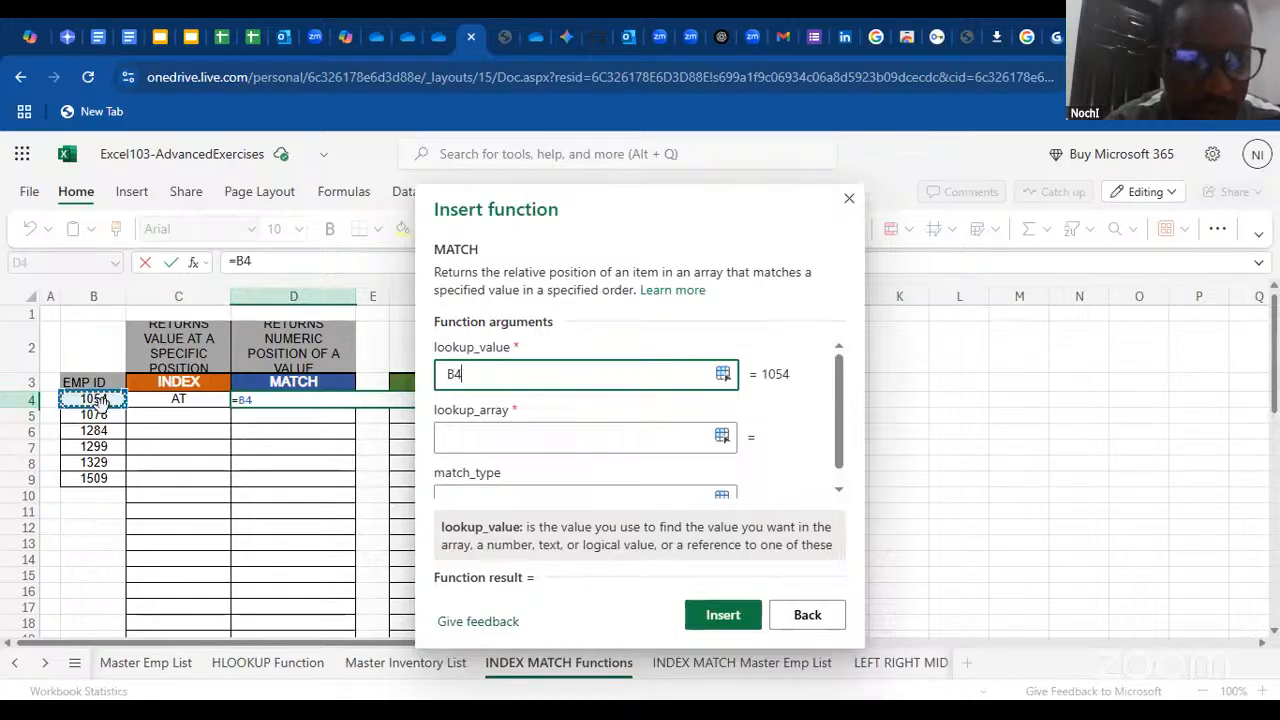
Set the MATCH lookup array to the header row of the INDEX MATCH Master Emp List as the absolute range $A$1:$I$1
{"action": "left_click", "coordinate": [488, 437]}
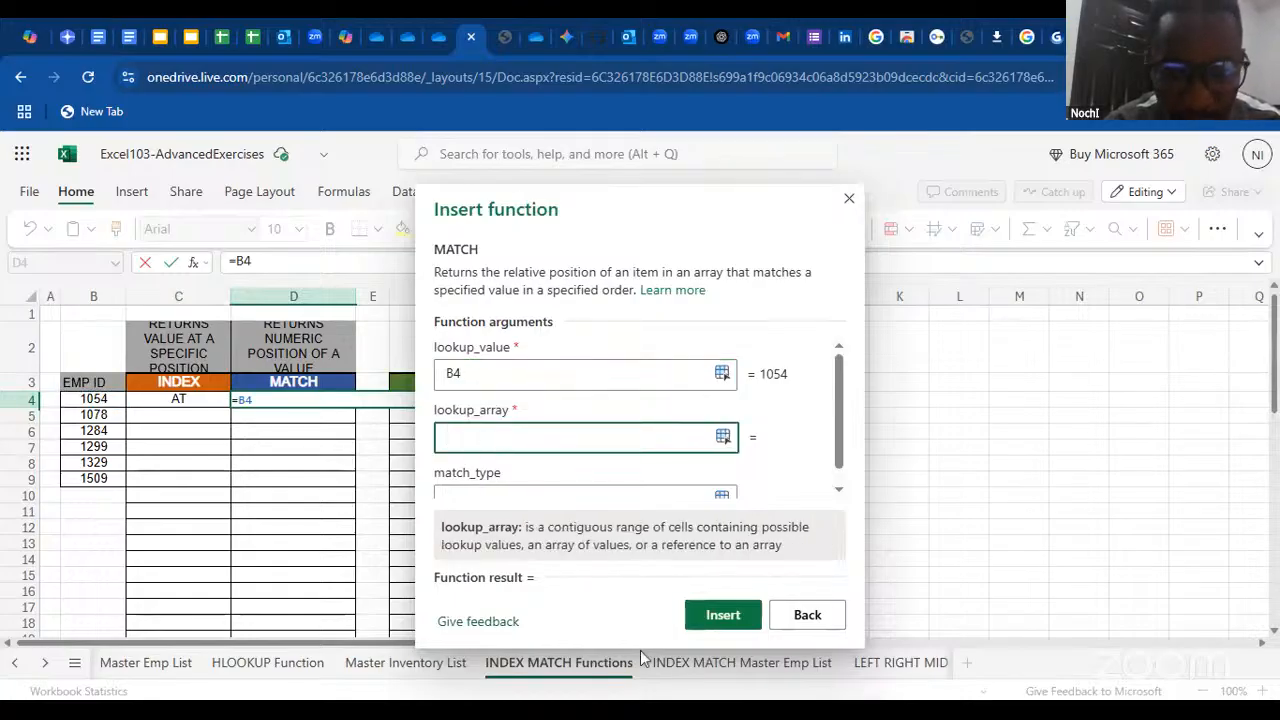
{"action": "left_click", "coordinate": [708, 660]}
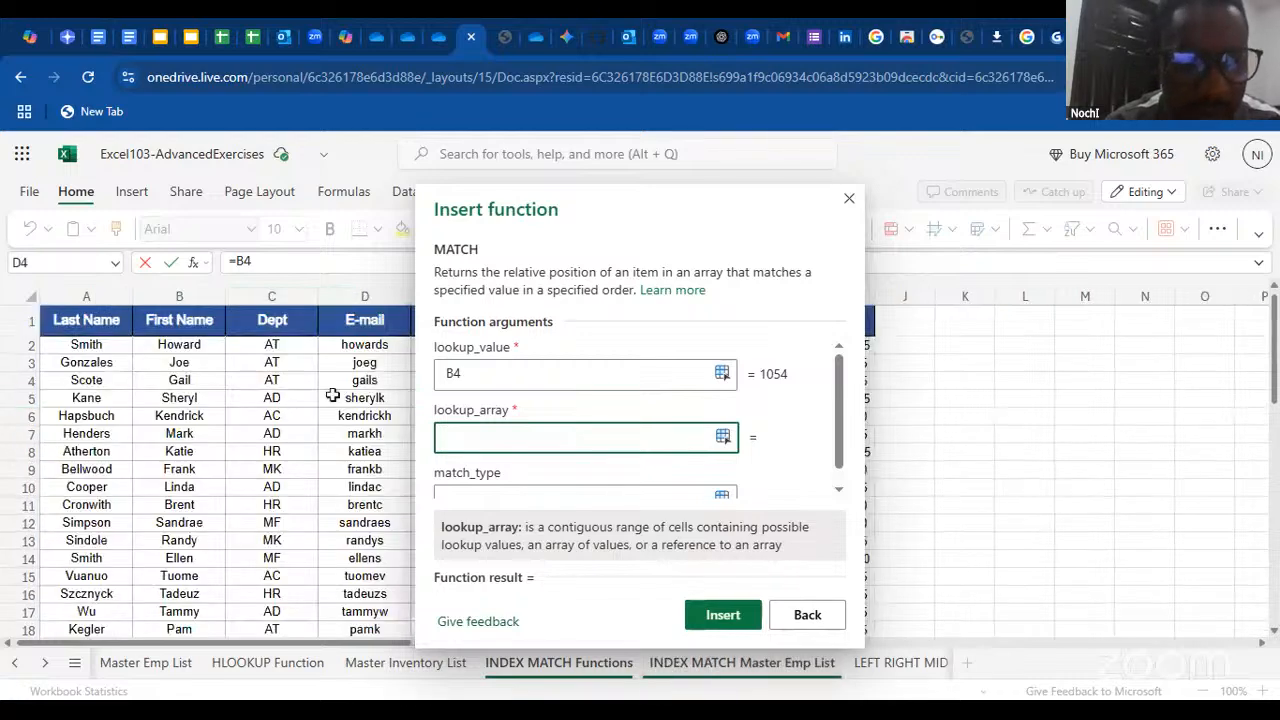
{"action": "left_click", "coordinate": [100, 321]}
{"action": "key", "text": "ctrl+shift+Right"}
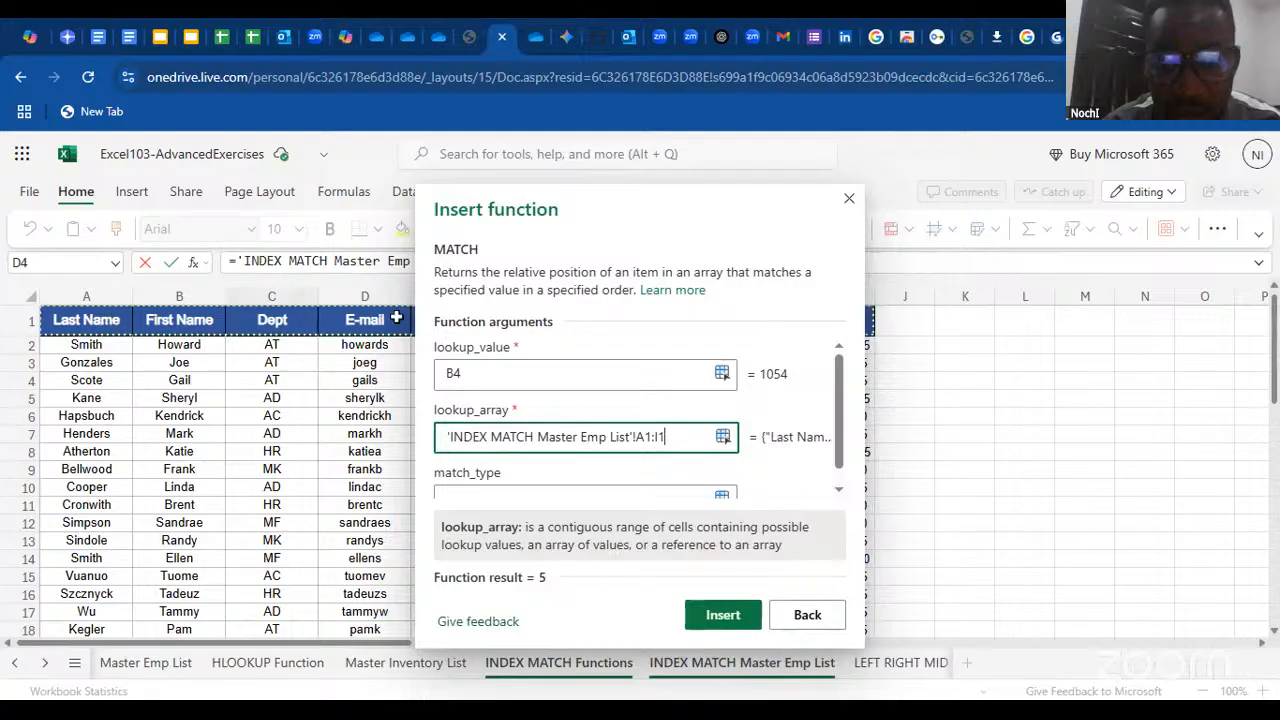
{"action": "mouse_move", "coordinate": [667, 438]}
{"action": "left_mouse_down"}
{"action": "mouse_move", "coordinate": [600, 438]}
{"action": "mouse_move", "coordinate": [671, 436]}
{"action": "left_mouse_up"}
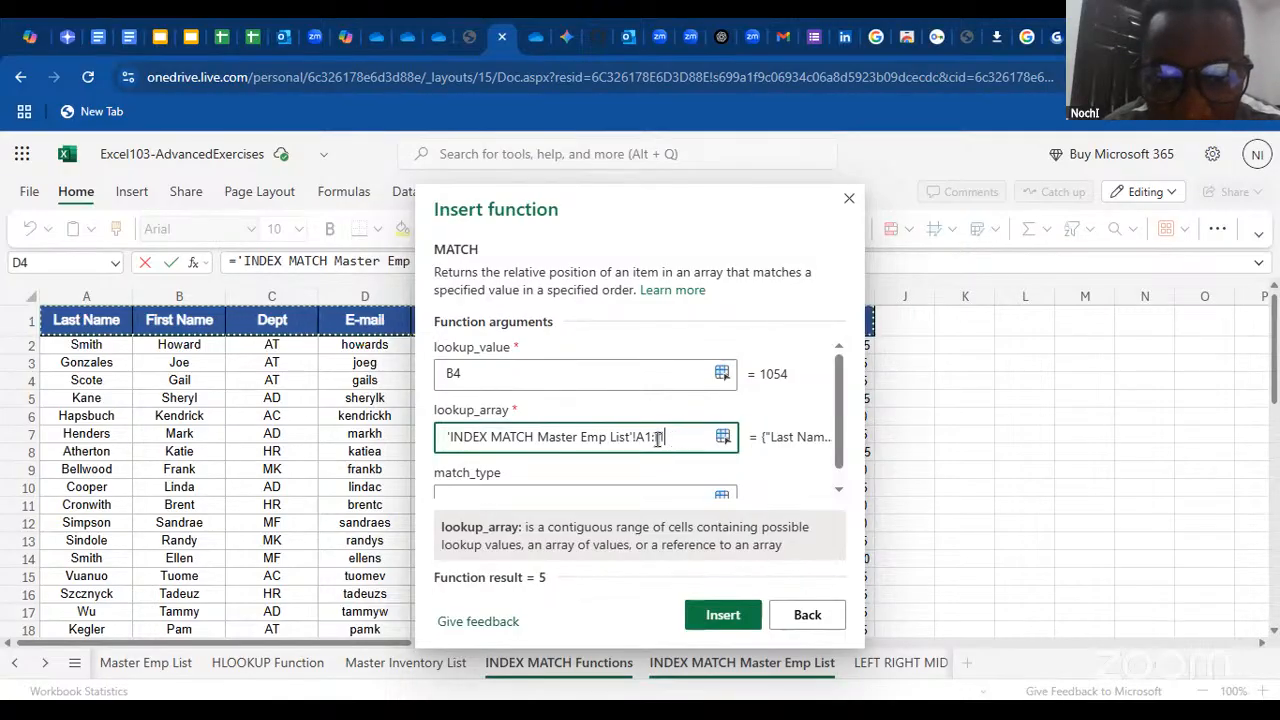
{"action": "left_click_drag", "start_coordinate": [664, 438], "coordinate": [640, 443]}
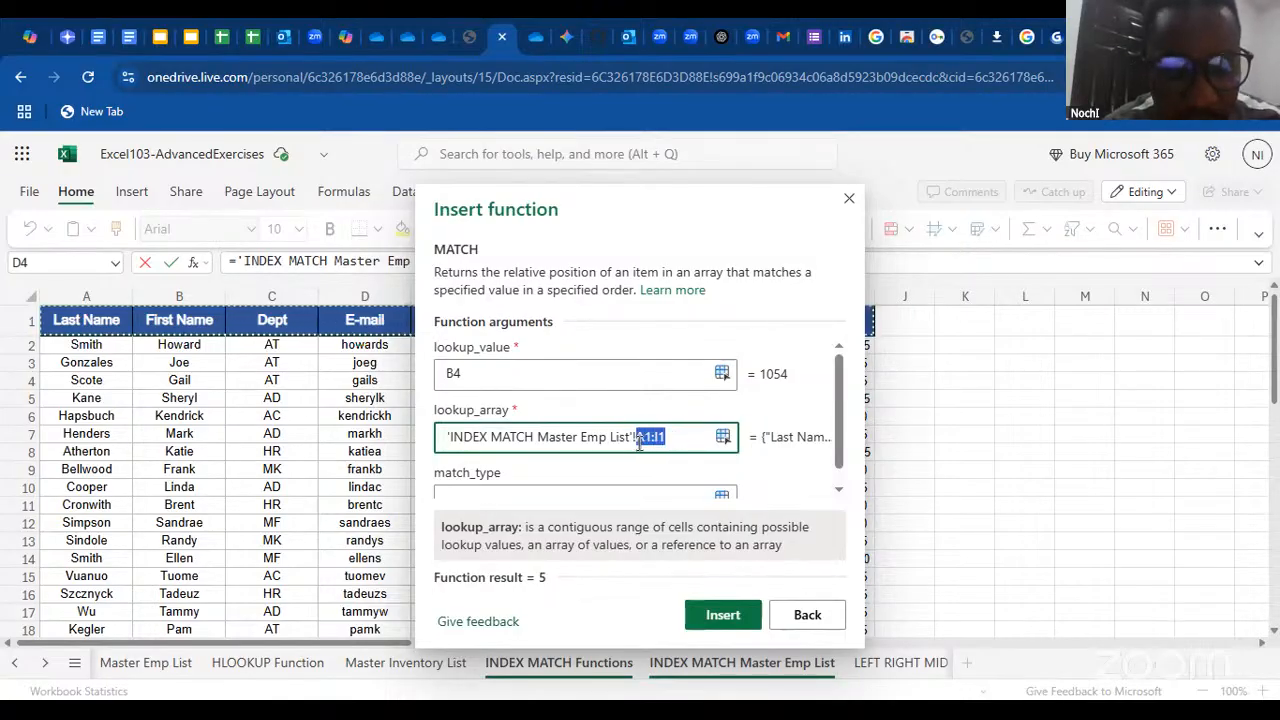
{"action": "key", "text": "F4"}
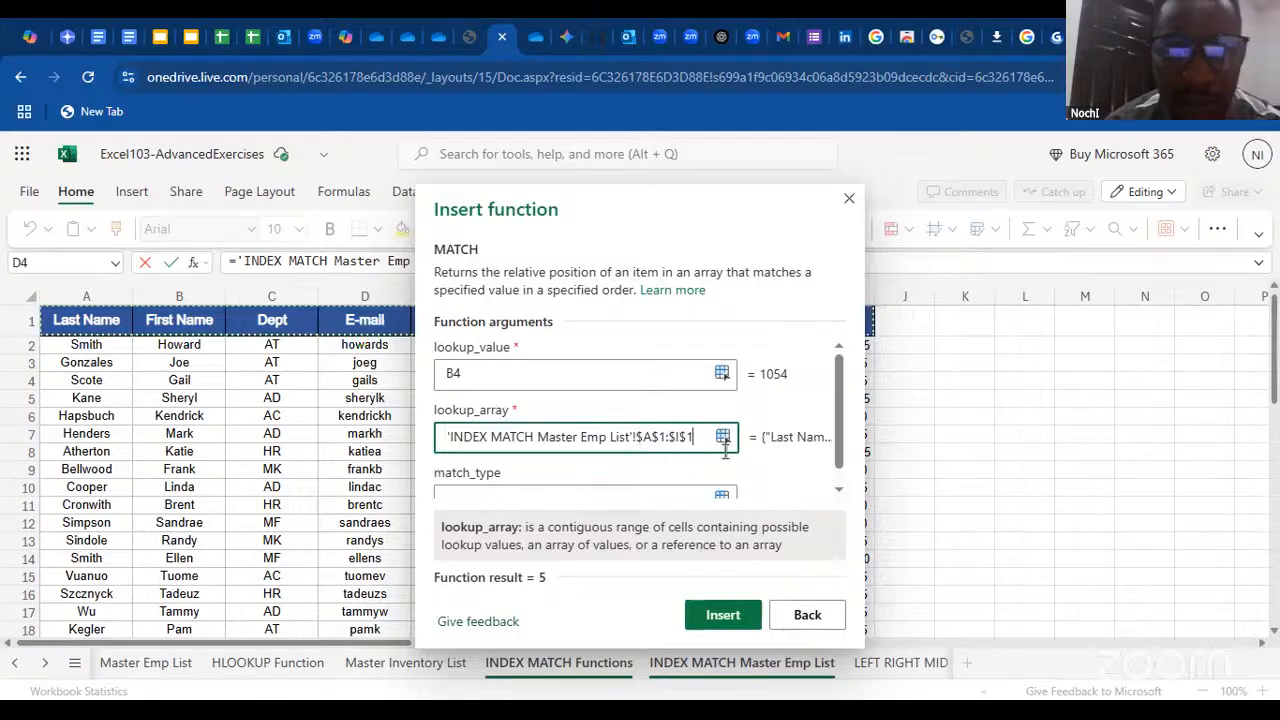
Set the match type to 0 and insert the MATCH function in D4
{"action": "left_click", "coordinate": [675, 490]}
{"action": "type", "text": "o"}
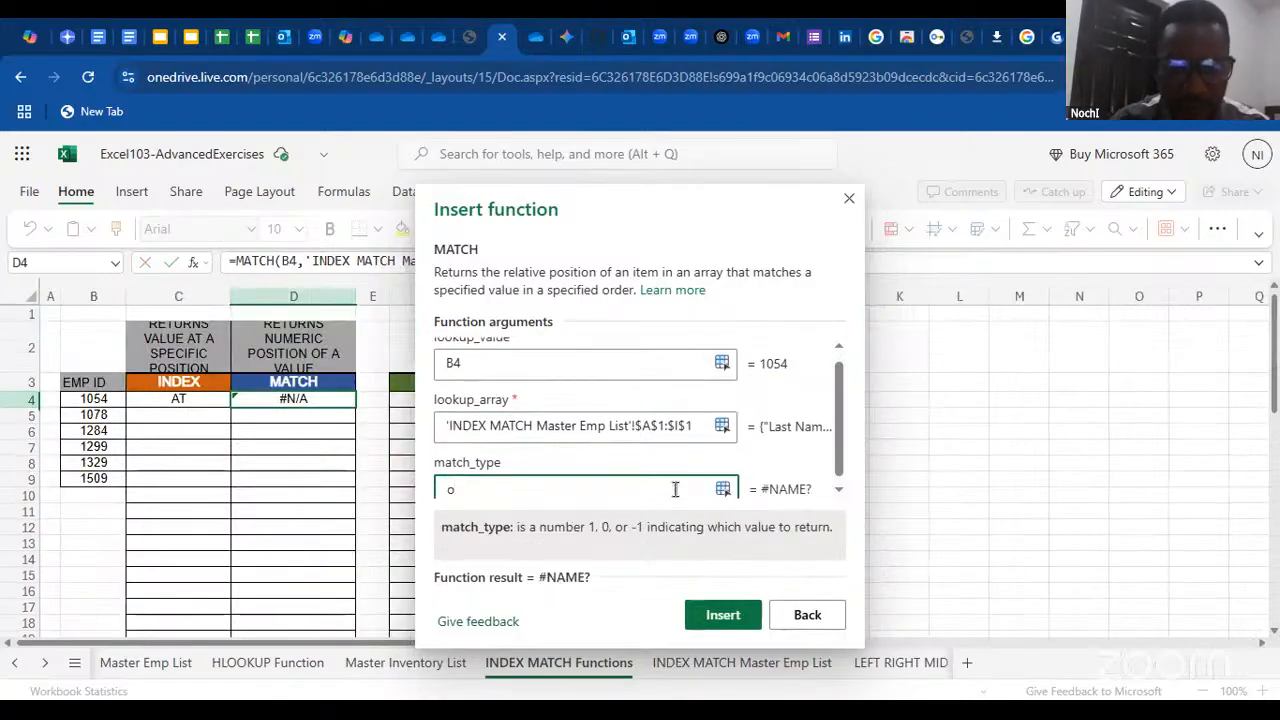
{"action": "key", "text": "BackSpace"}
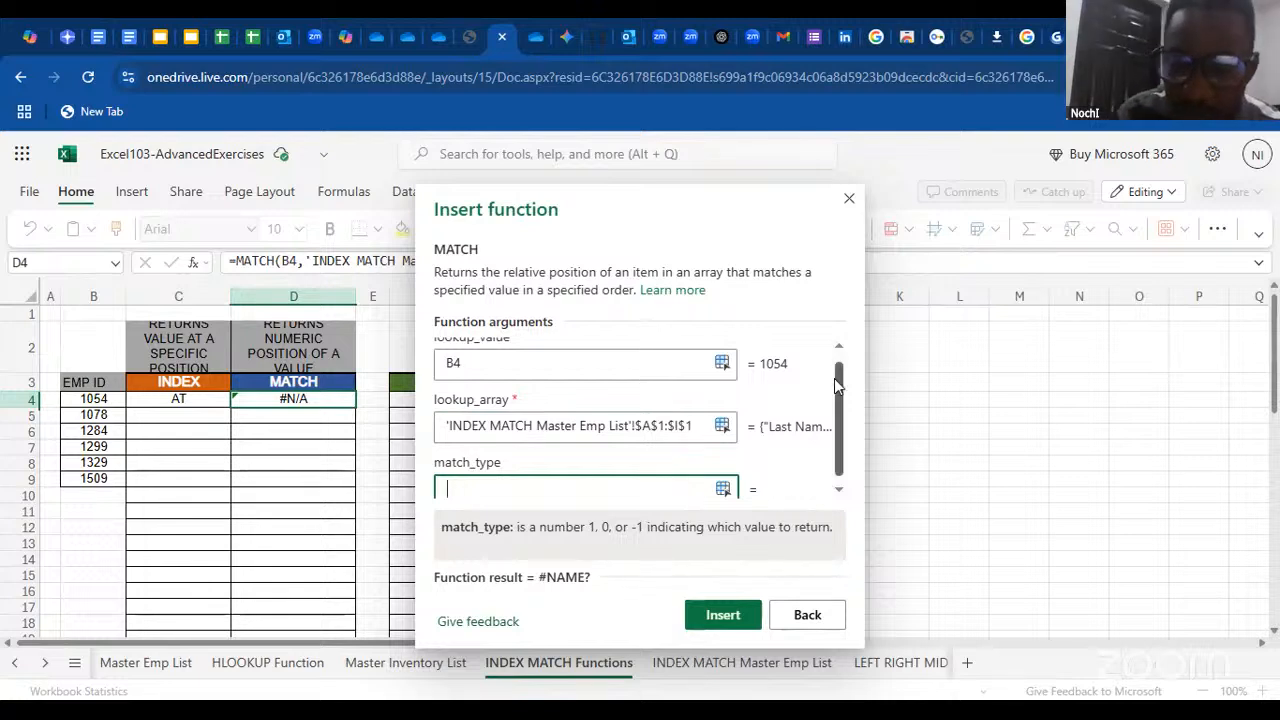
{"action": "type", "text": "0"}
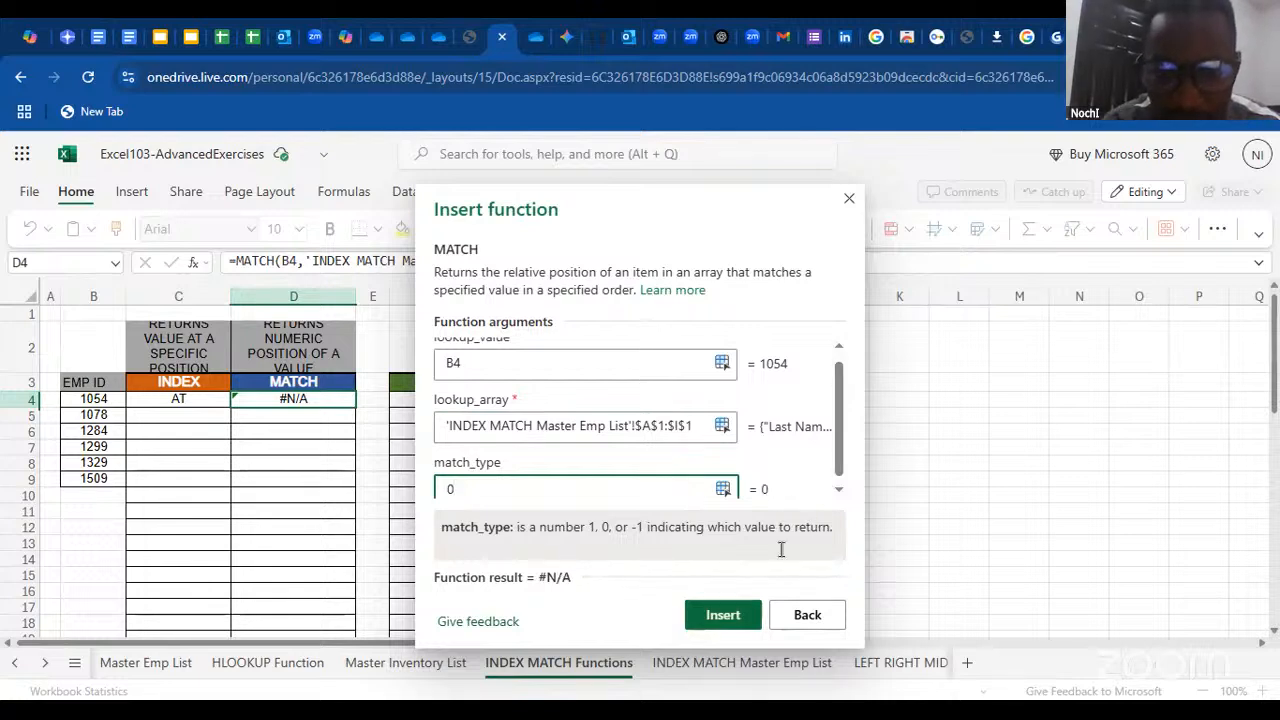
{"action": "left_click", "coordinate": [722, 614]}
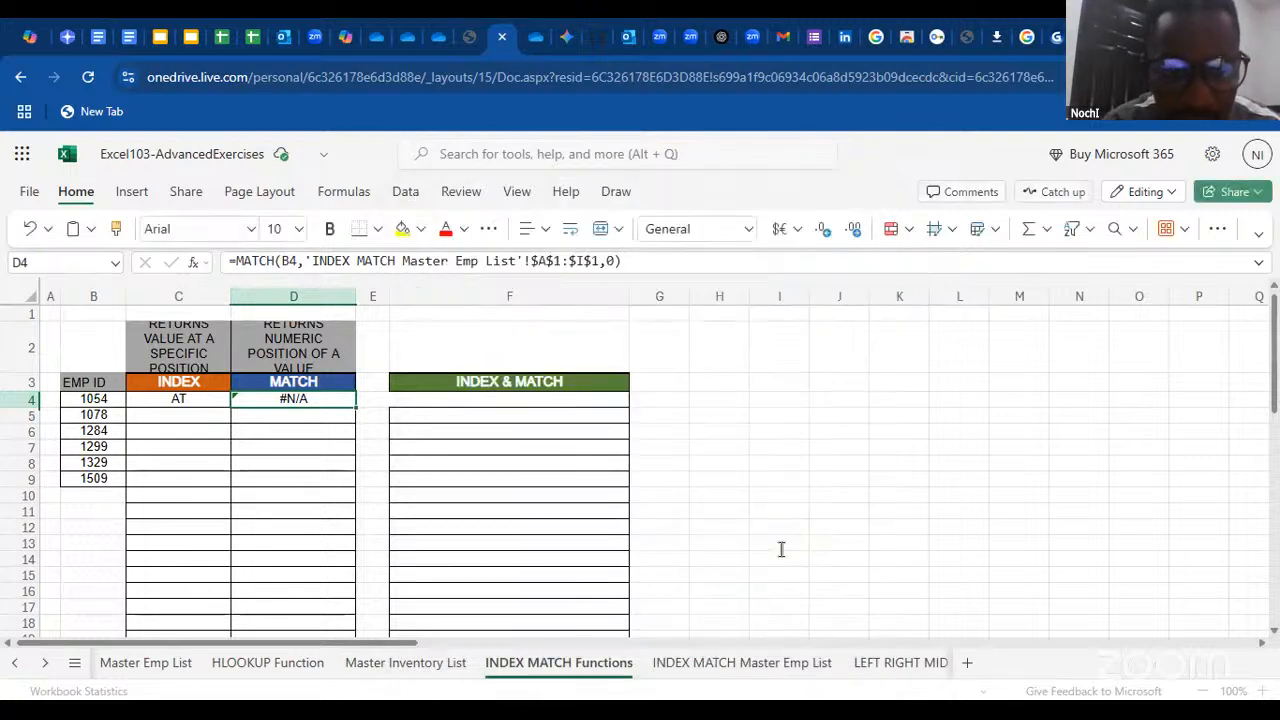
Check D4's MATCH formula against the master list and the INDEX & MATCH slide in Google Slides, and return to Excel's INDEX MATCH Functions sheet
{"action": "double_click", "coordinate": [336, 400]}
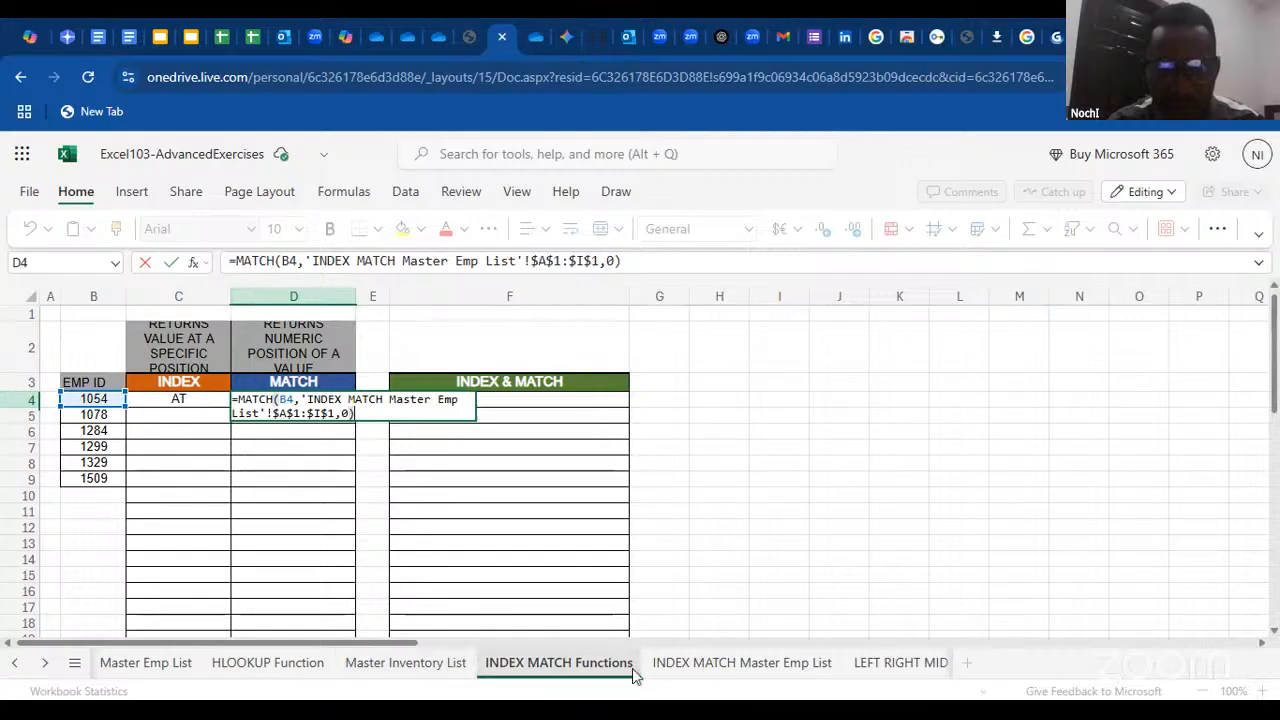
{"action": "left_click", "coordinate": [700, 664]}
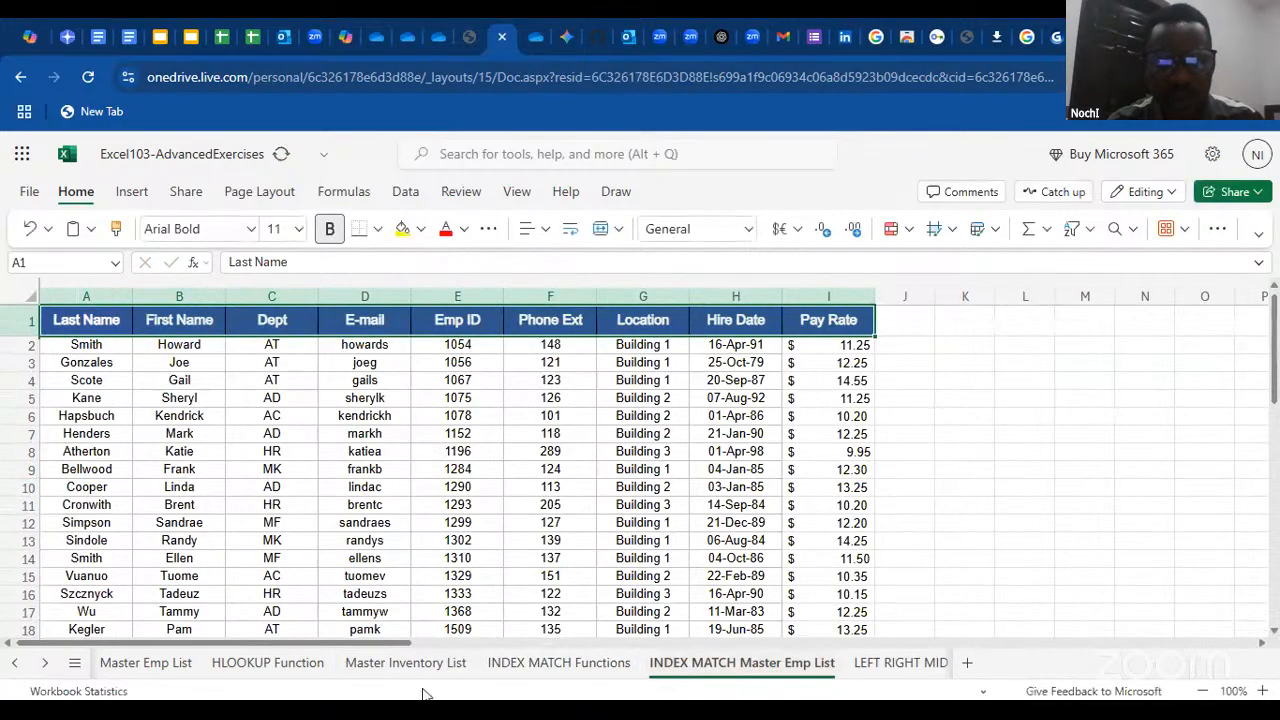
{"action": "left_click", "coordinate": [196, 38]}
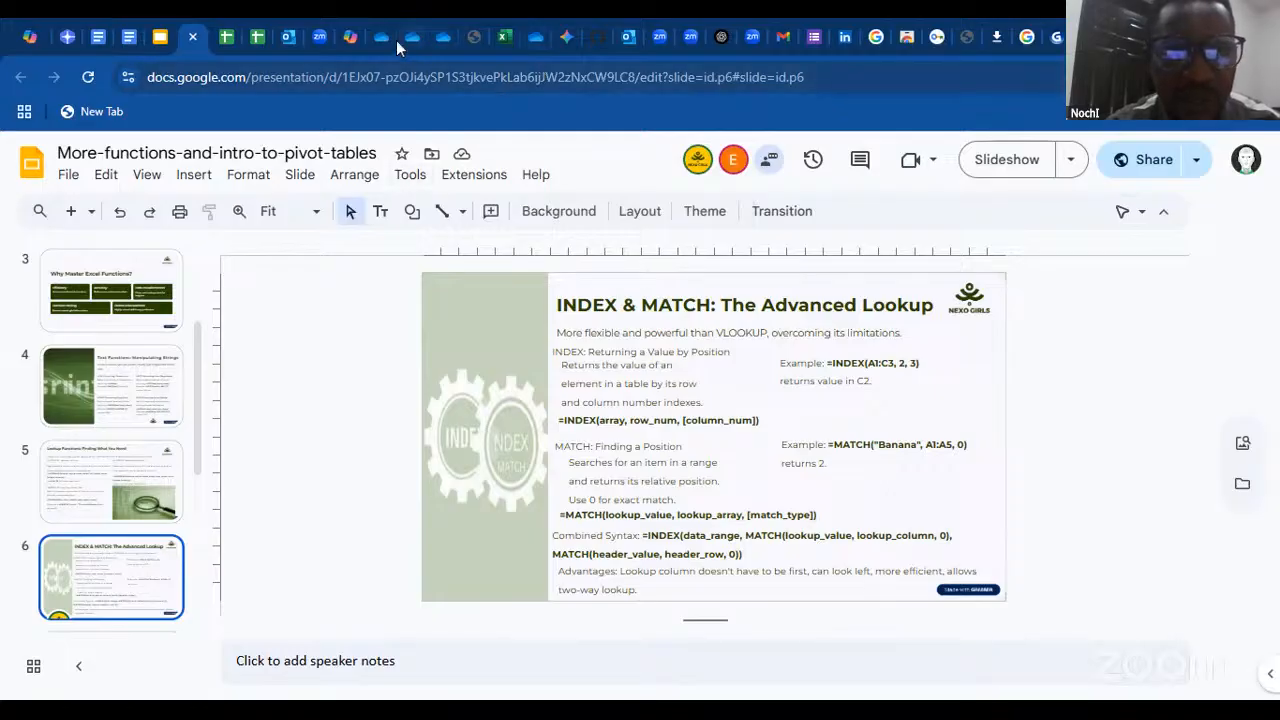
{"action": "left_click", "coordinate": [502, 40]}
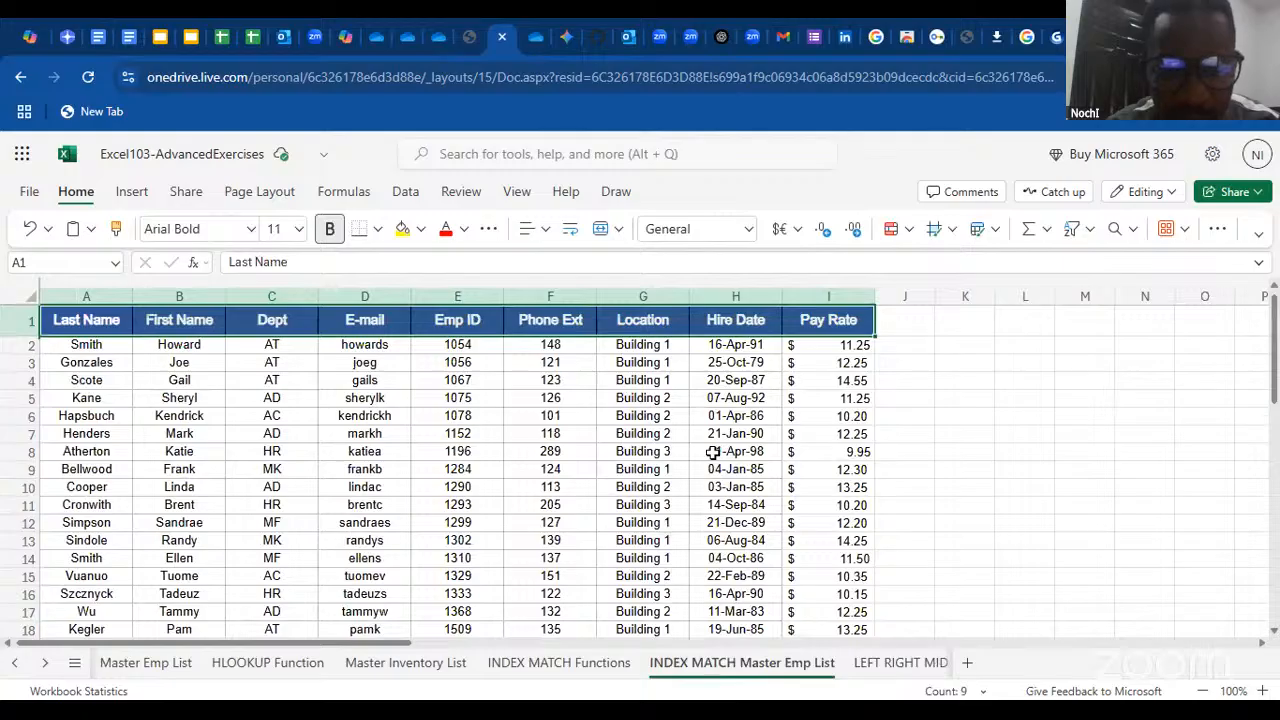
{"action": "left_click", "coordinate": [594, 666]}
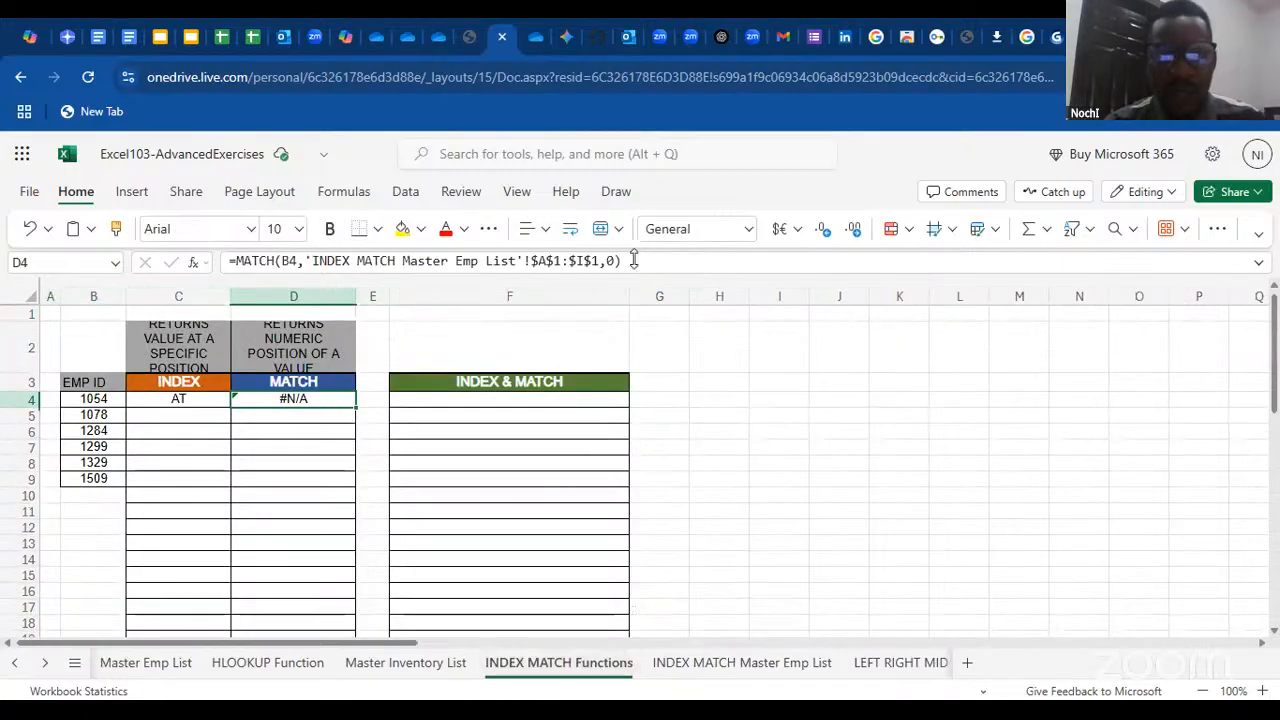
Replace D4's formula with a fresh MATCH function that uses B4 as the lookup value
{"action": "left_click_drag", "start_coordinate": [630, 261], "coordinate": [222, 260]}
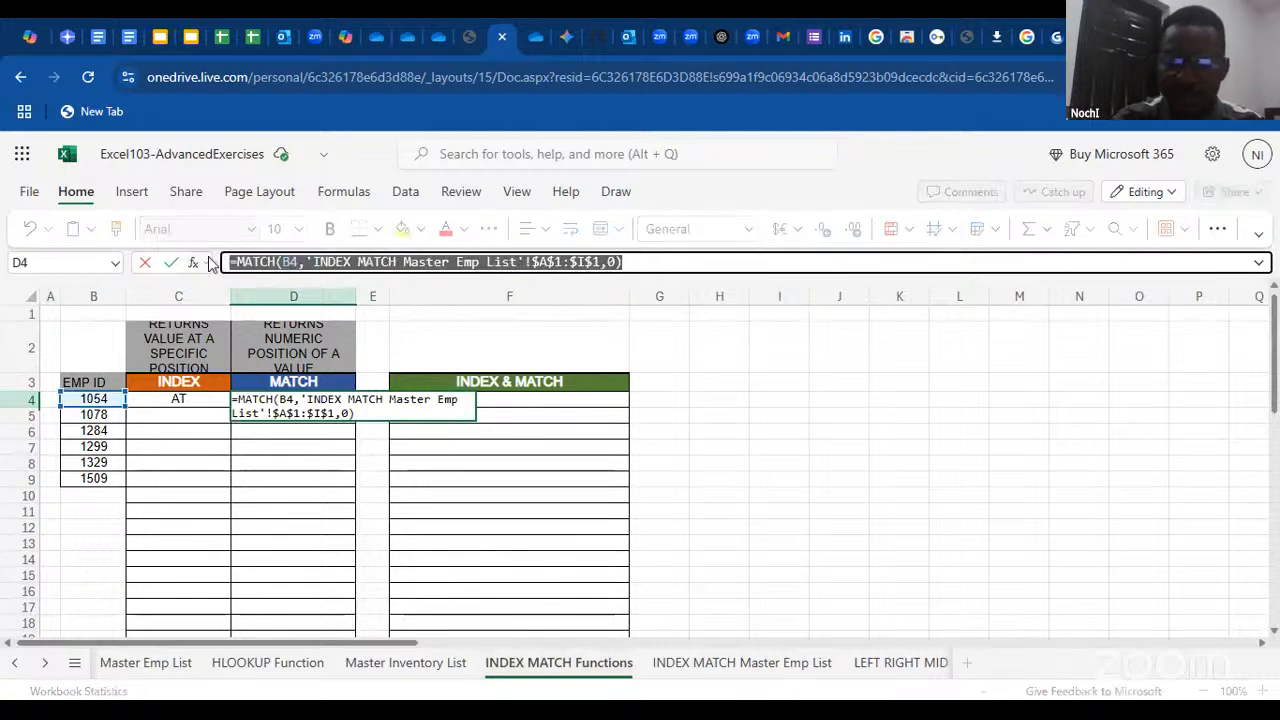
{"action": "type", "text": "="}
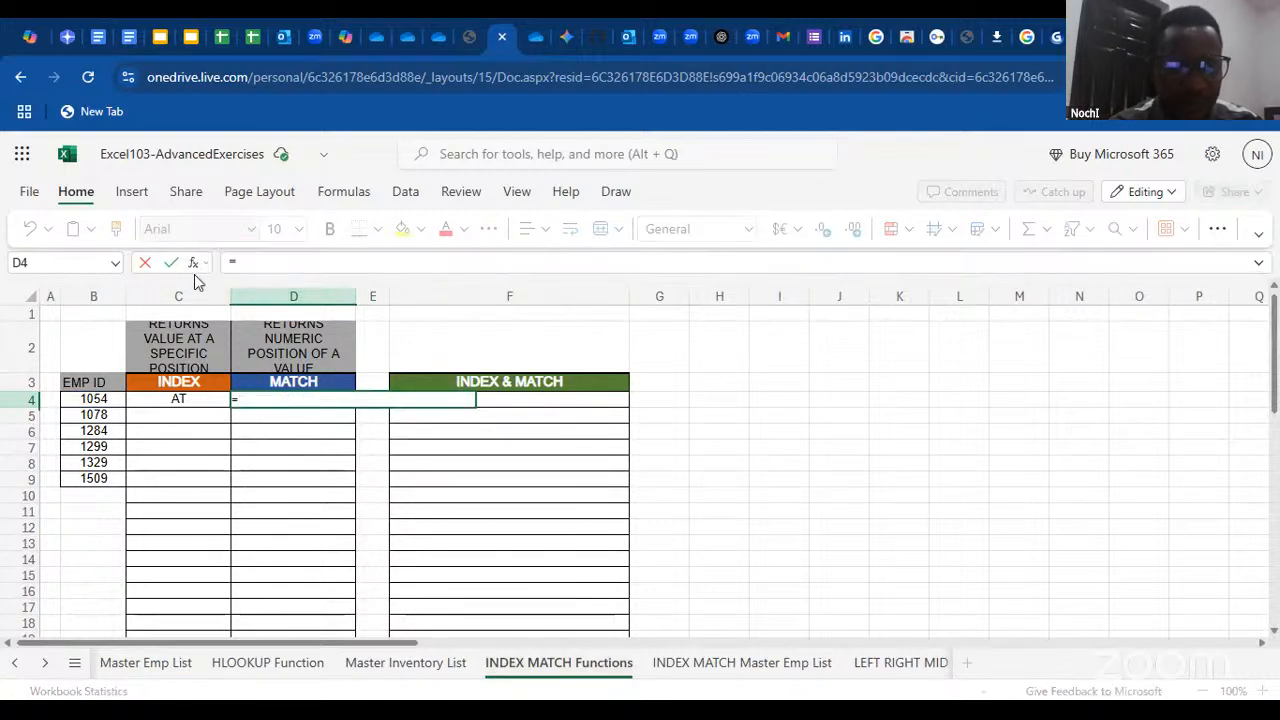
{"action": "left_click", "coordinate": [193, 262]}
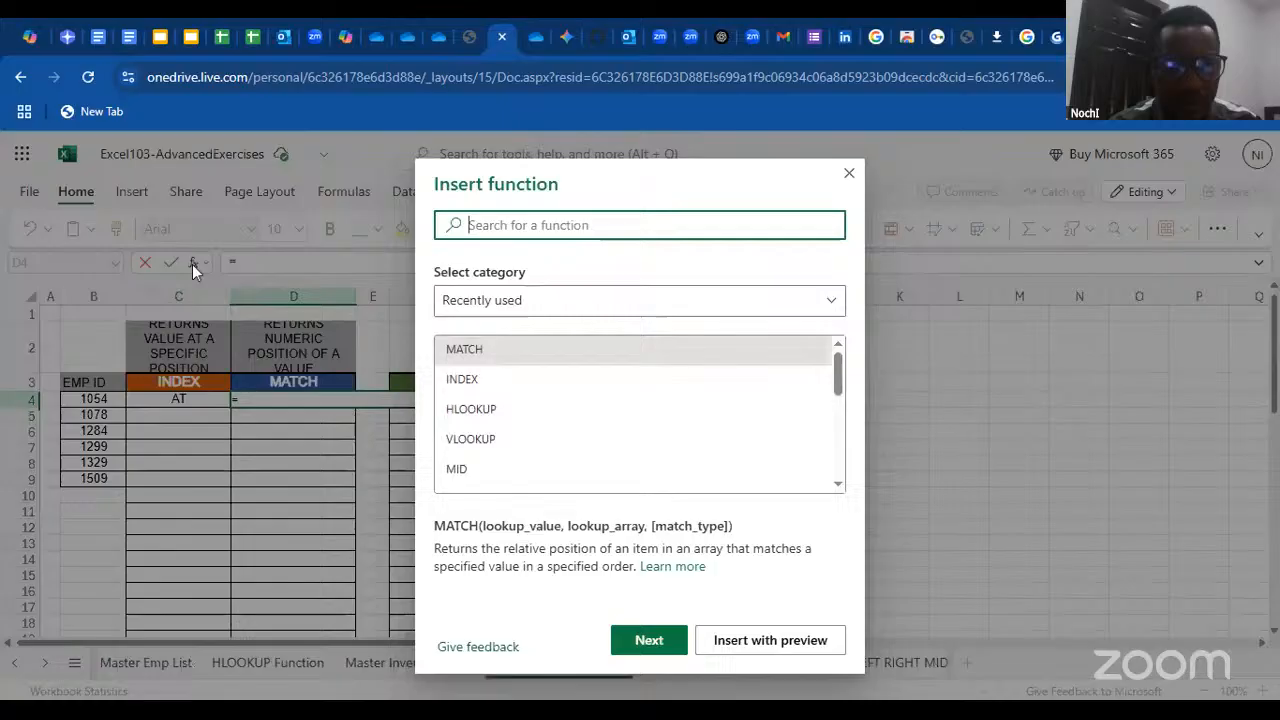
{"action": "left_click", "coordinate": [506, 350]}
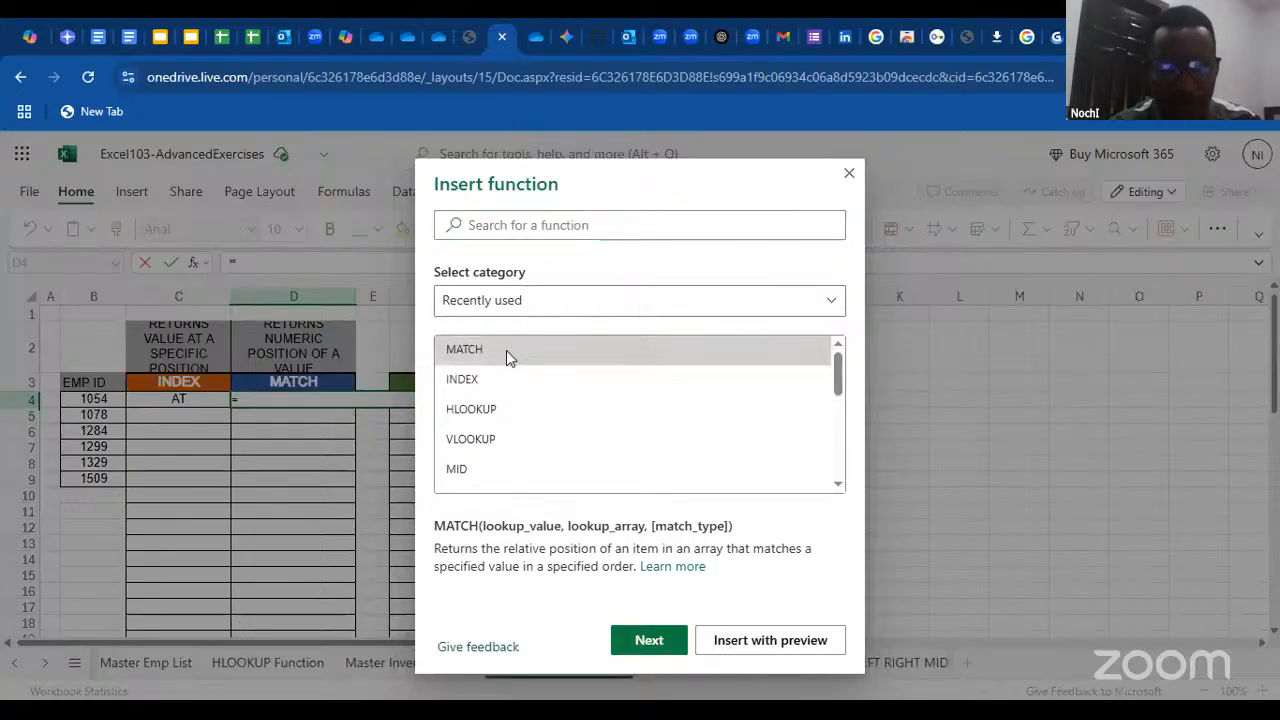
{"action": "double_click", "coordinate": [506, 350]}
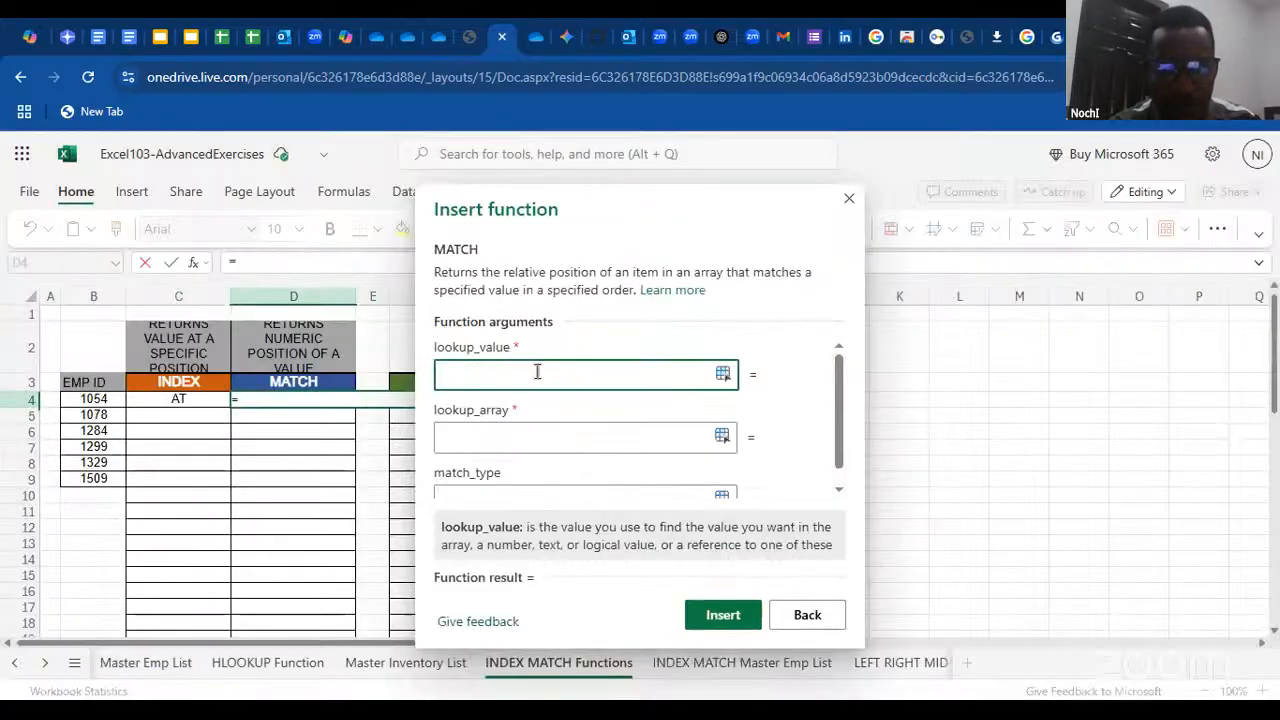
{"action": "left_click", "coordinate": [95, 398]}
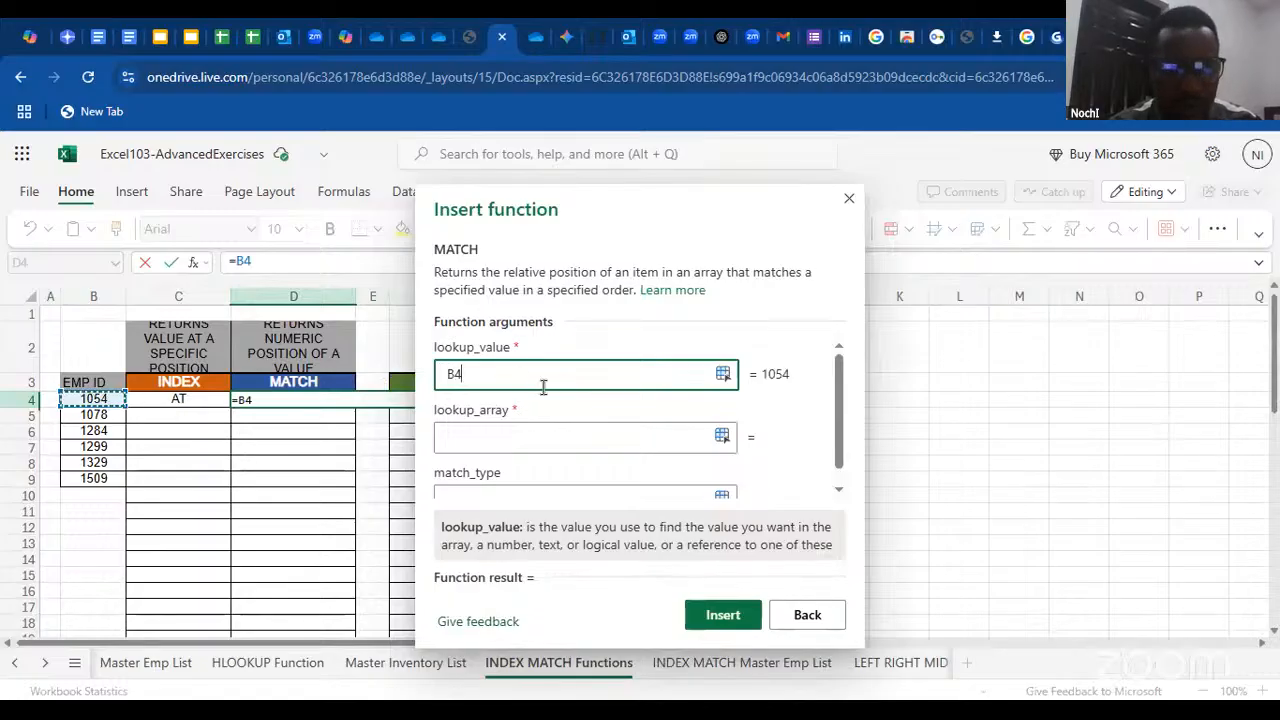
Try to set the MATCH lookup array to the Last Name column of the INDEX MATCH Master Emp List, starting from A1
{"action": "left_click", "coordinate": [505, 441]}
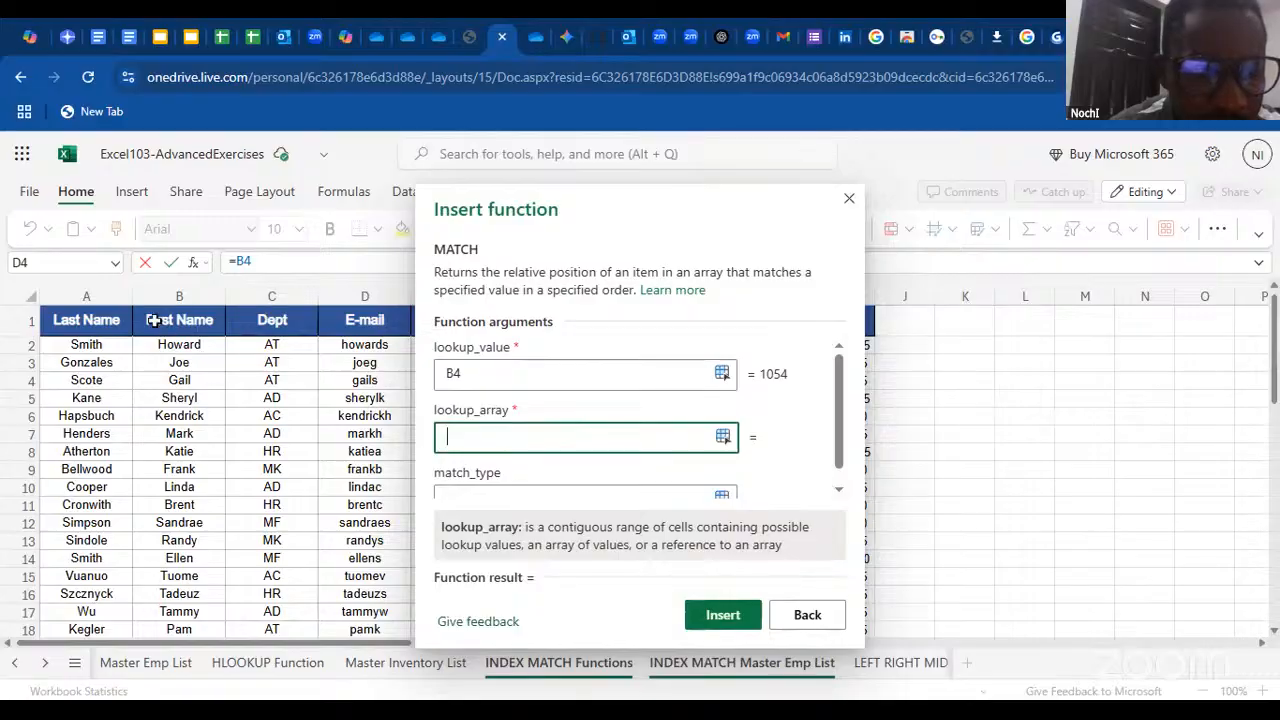
{"action": "left_click", "coordinate": [80, 322]}
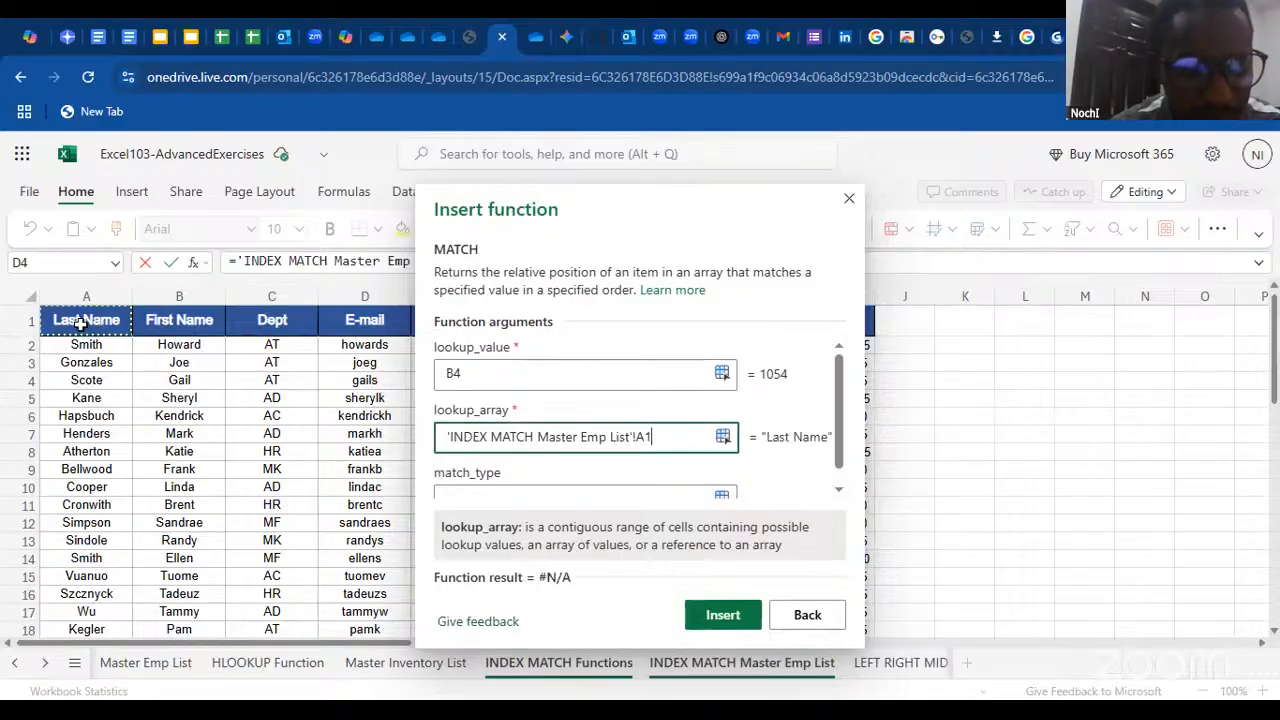
{"action": "key", "text": "ctrl+shift+Down"}
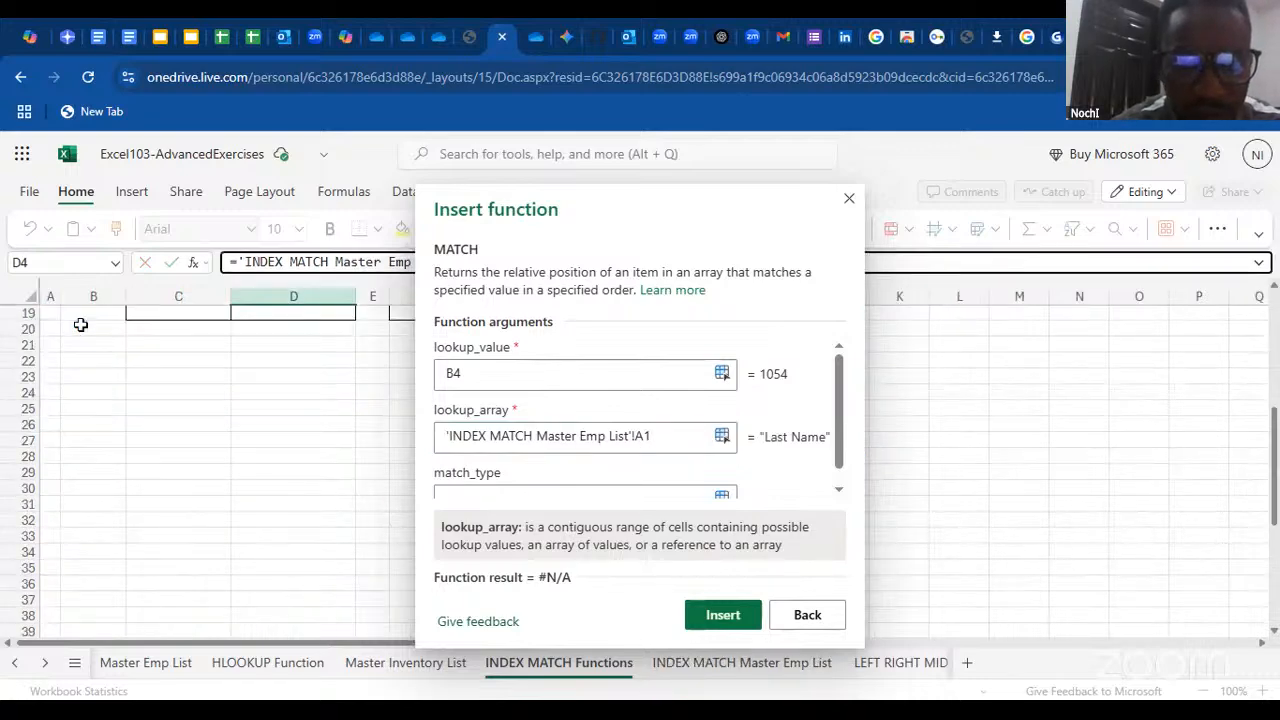
{"action": "key", "text": "Up"}
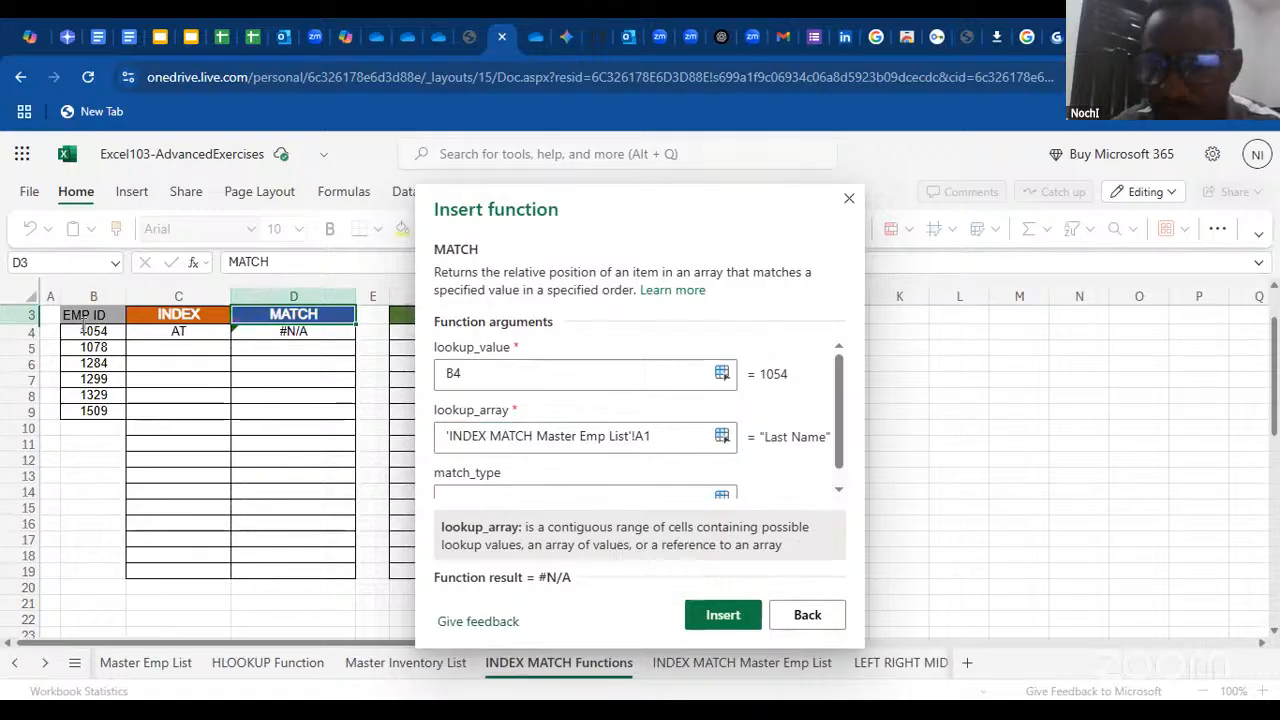
{"action": "left_click", "coordinate": [1274, 289]}
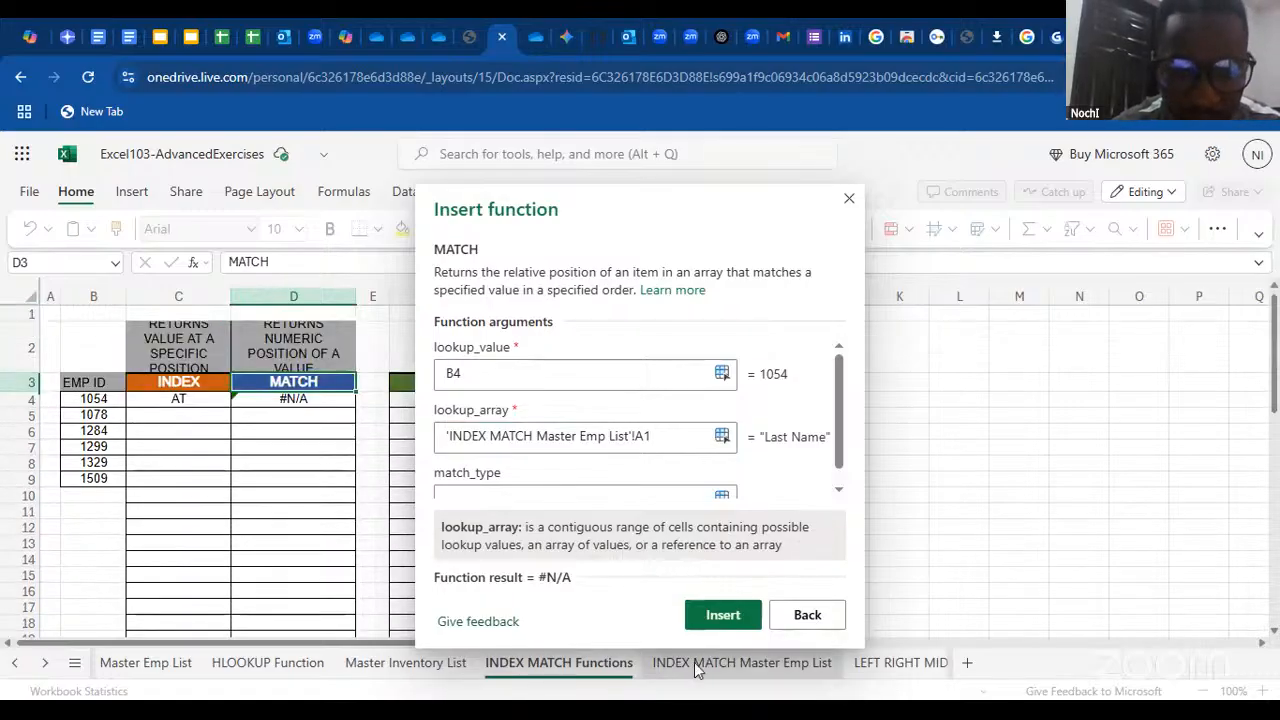
{"action": "left_click", "coordinate": [742, 662]}
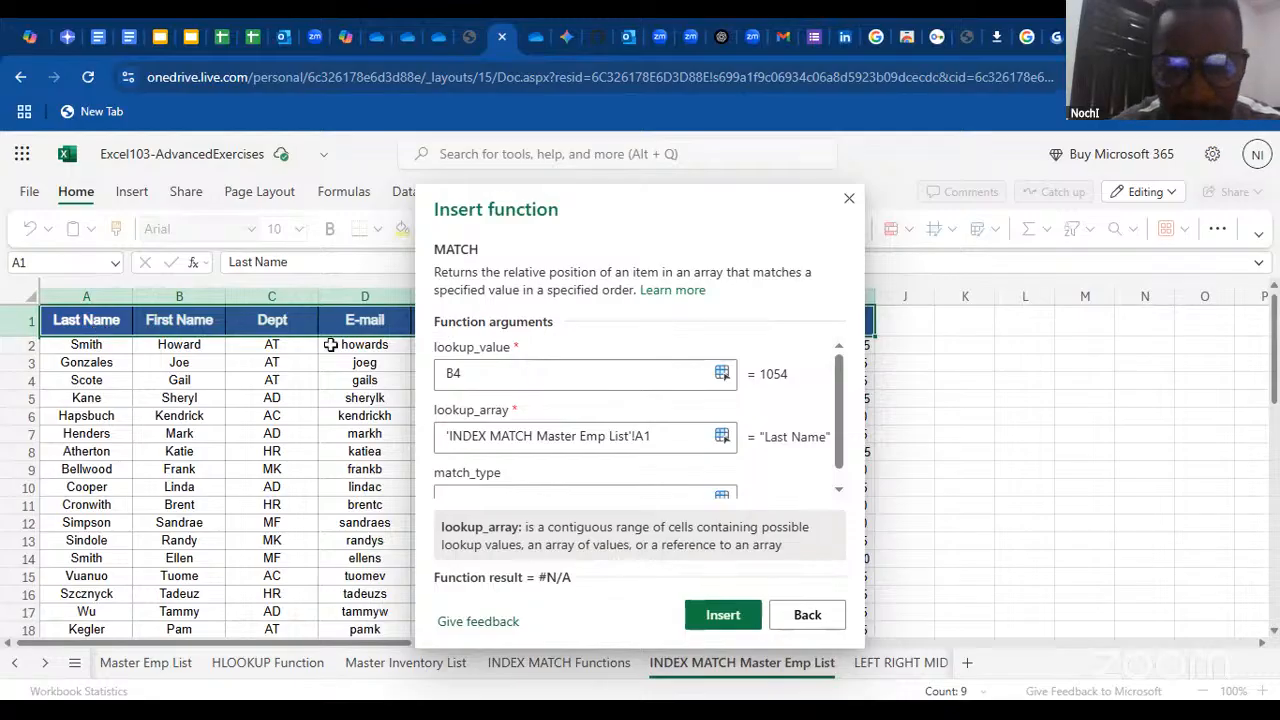
Set the match type to 0 and insert the MATCH function with lookup array A1 in D4
{"action": "left_click", "coordinate": [493, 495]}
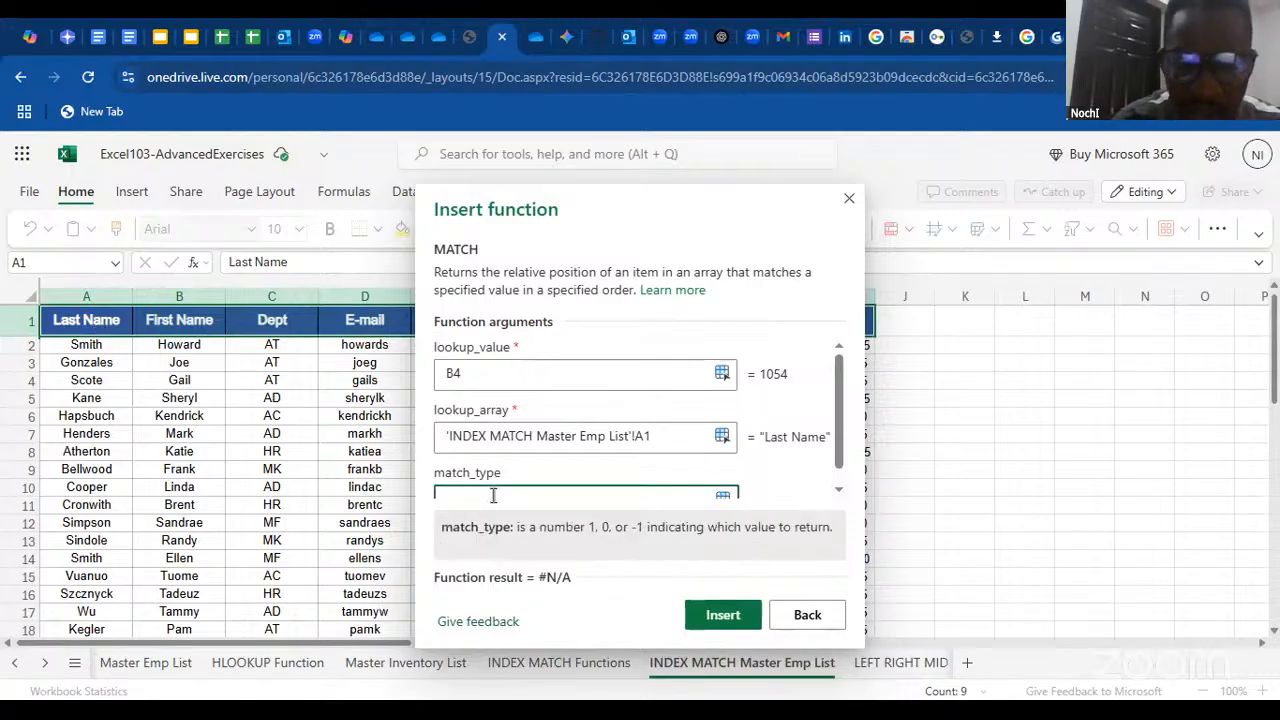
{"action": "type", "text": "0"}
{"action": "key", "text": "Return"}
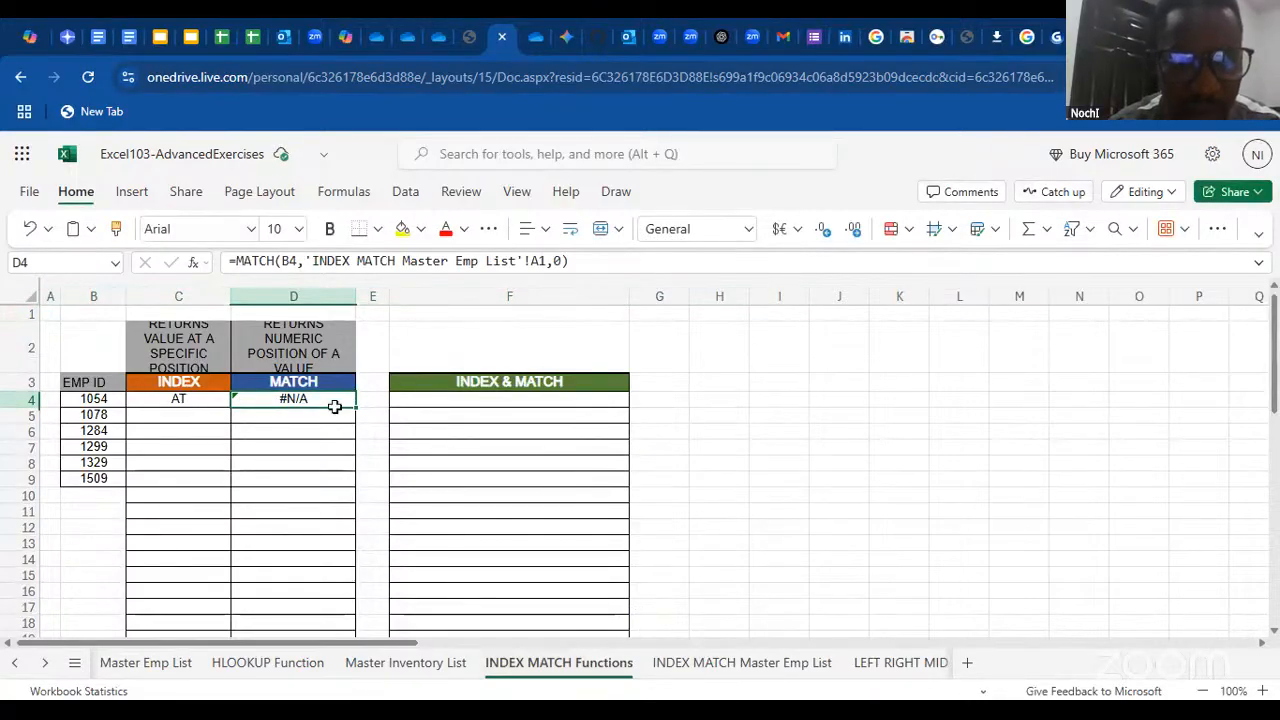
Clear D4's formula and start a new MATCH function with B4 as the lookup value
{"action": "double_click", "coordinate": [335, 406]}
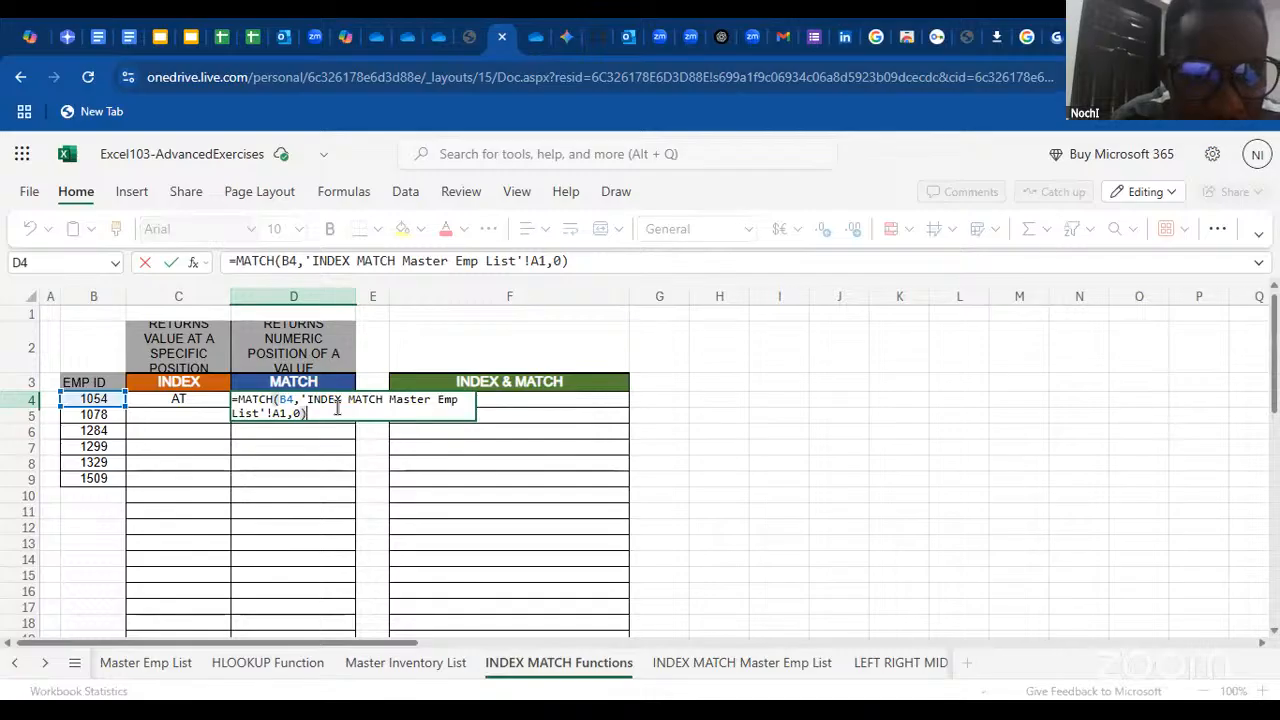
{"action": "key", "text": "BackSpace"}
{"action": "key", "text": "BackSpace"}
{"action": "key", "text": "BackSpace"}
{"action": "key", "text": "BackSpace"}
{"action": "key", "text": "BackSpace"}
{"action": "key", "text": "BackSpace"}
{"action": "key", "text": "BackSpace"}
{"action": "key", "text": "BackSpace"}
{"action": "key", "text": "BackSpace"}
{"action": "key", "text": "BackSpace"}
{"action": "key", "text": "BackSpace"}
{"action": "key", "text": "BackSpace"}
{"action": "key", "text": "BackSpace"}
{"action": "key", "text": "BackSpace"}
{"action": "key", "text": "BackSpace"}
{"action": "key", "text": "BackSpace"}
{"action": "key", "text": "BackSpace"}
{"action": "key", "text": "BackSpace"}
{"action": "key", "text": "BackSpace"}
{"action": "key", "text": "BackSpace"}
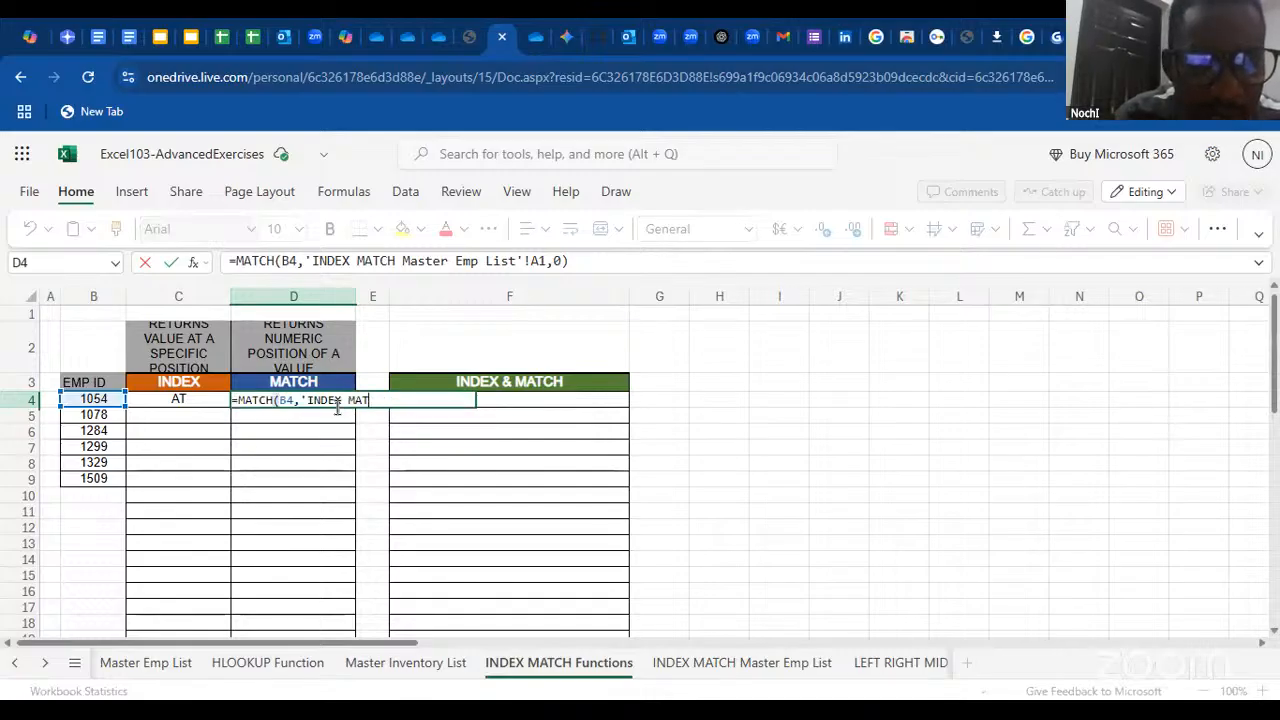
{"action": "left_click", "coordinate": [194, 264]}
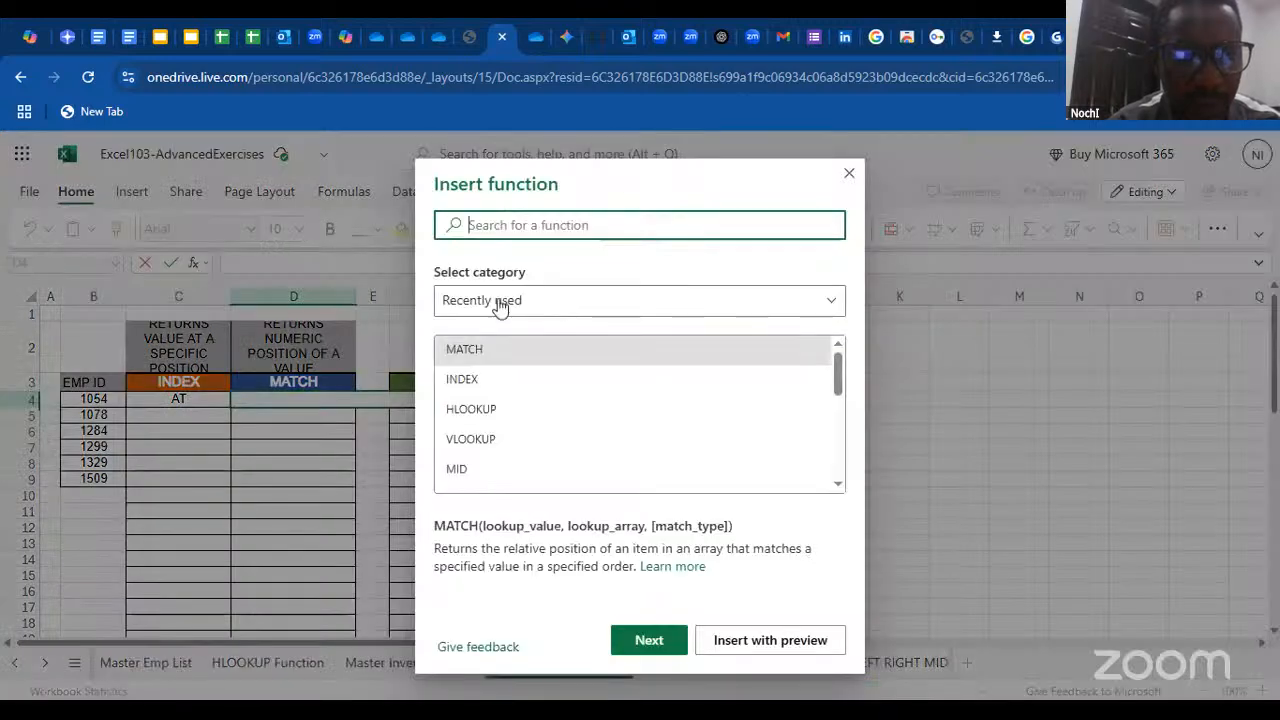
{"action": "double_click", "coordinate": [522, 348]}
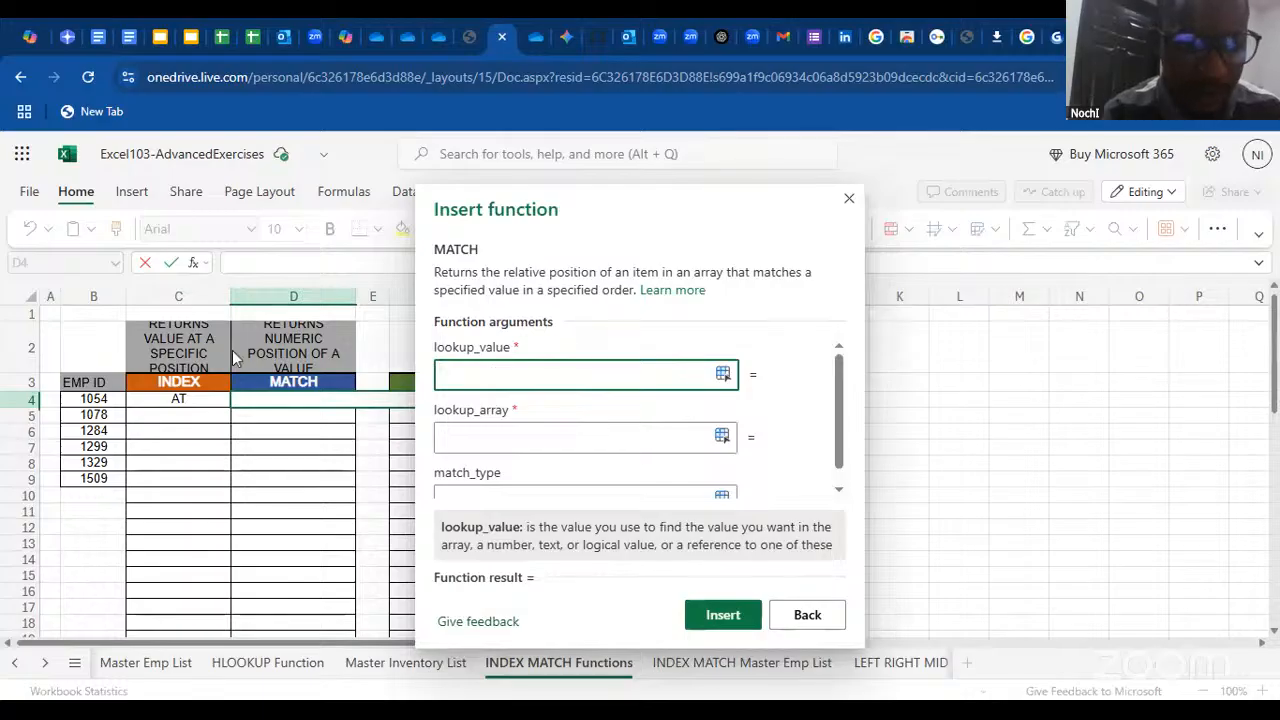
{"action": "left_click", "coordinate": [100, 402]}
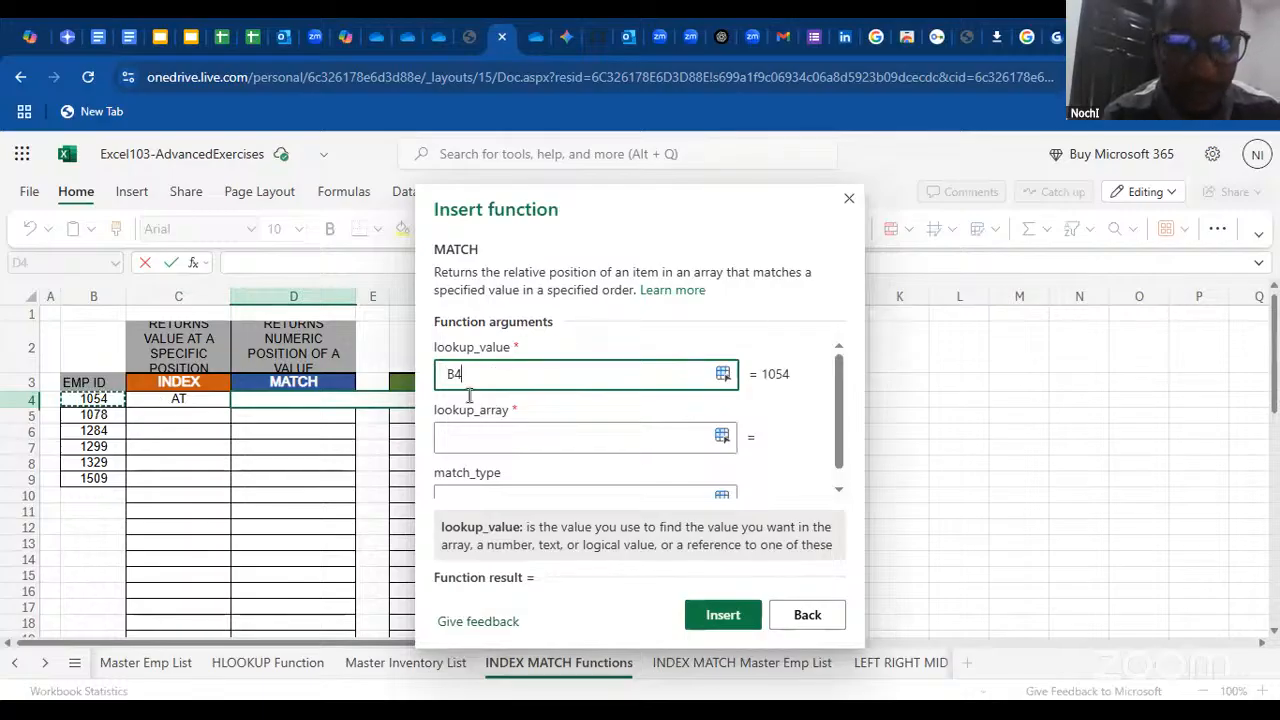
Set the lookup array to the E-mail column D1:D38 of the INDEX MATCH Master Emp List and insert the MATCH function
{"action": "left_click", "coordinate": [473, 453]}
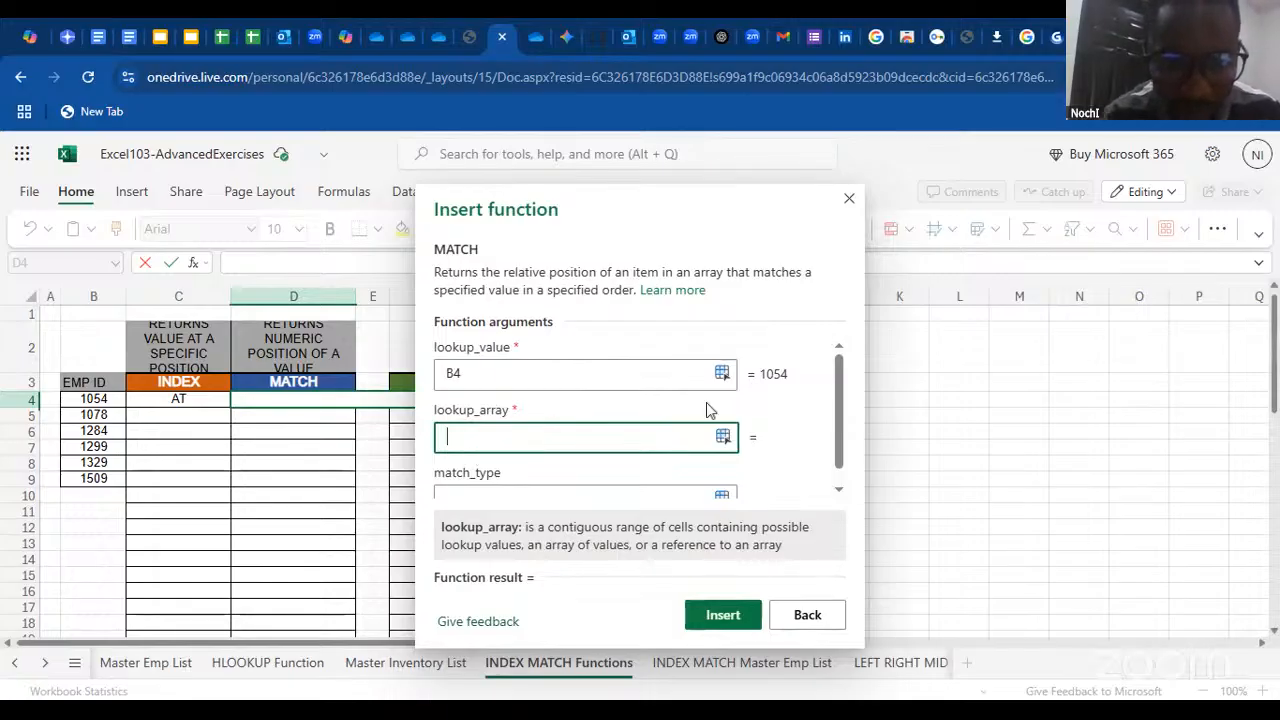
{"action": "left_click_drag", "start_coordinate": [839, 398], "coordinate": [843, 463]}
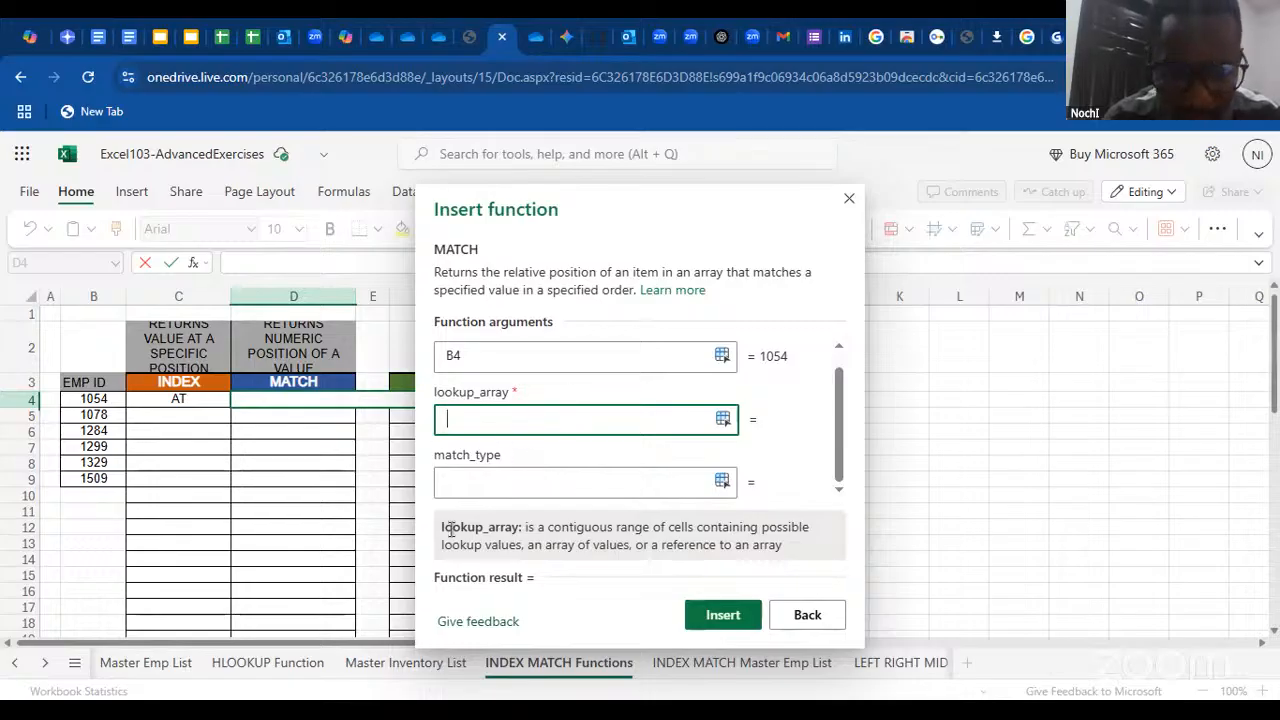
{"action": "left_click", "coordinate": [710, 656]}
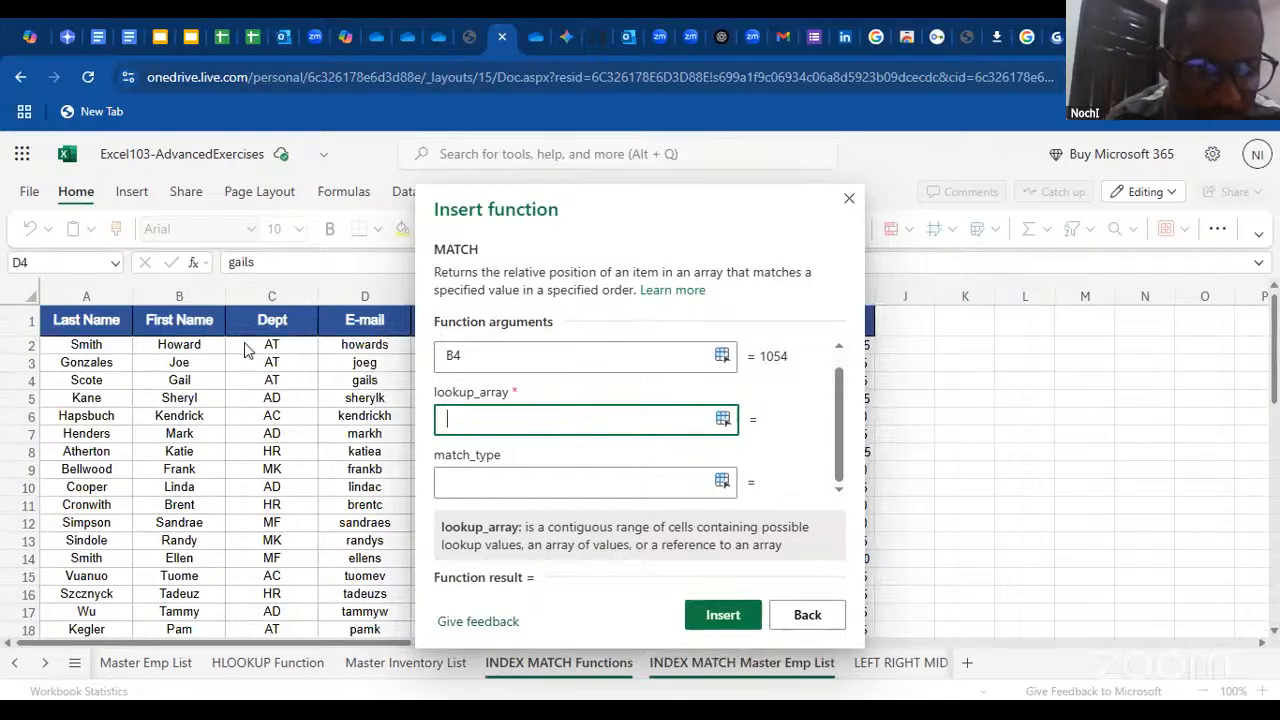
{"action": "left_click", "coordinate": [357, 329]}
{"action": "key", "text": "ctrl+shift+Down"}
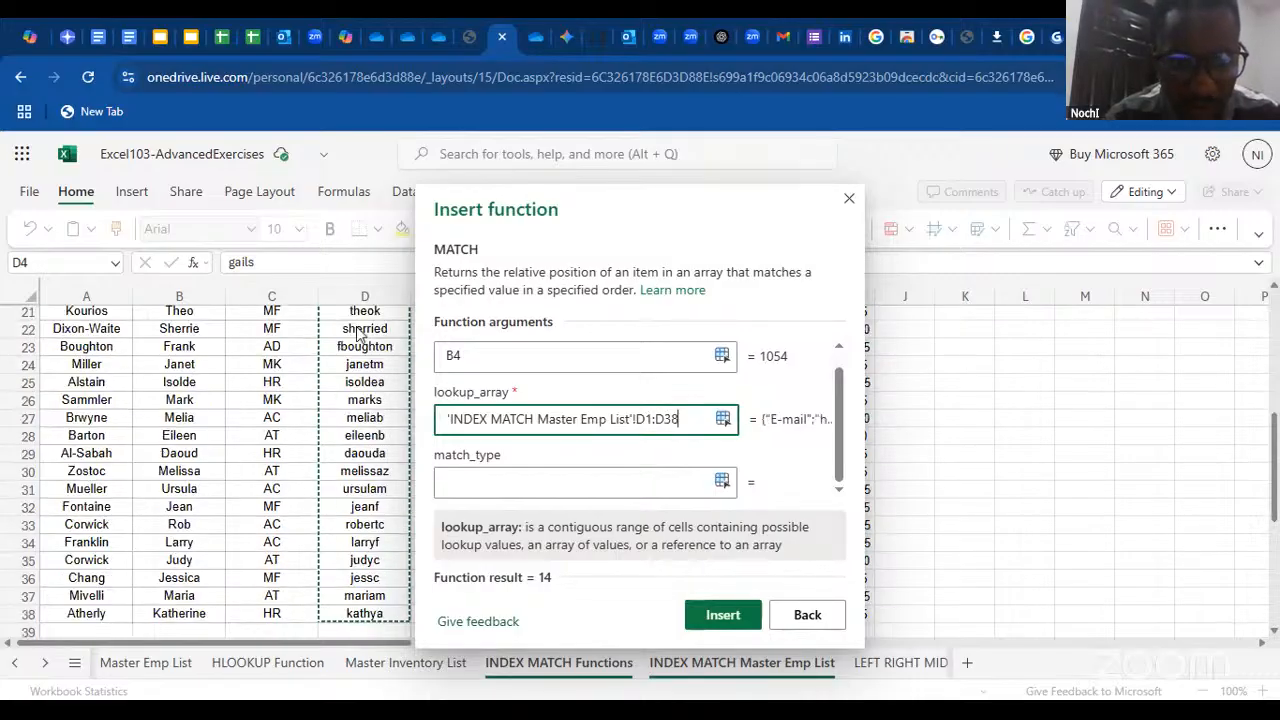
{"action": "key", "text": "Return"}
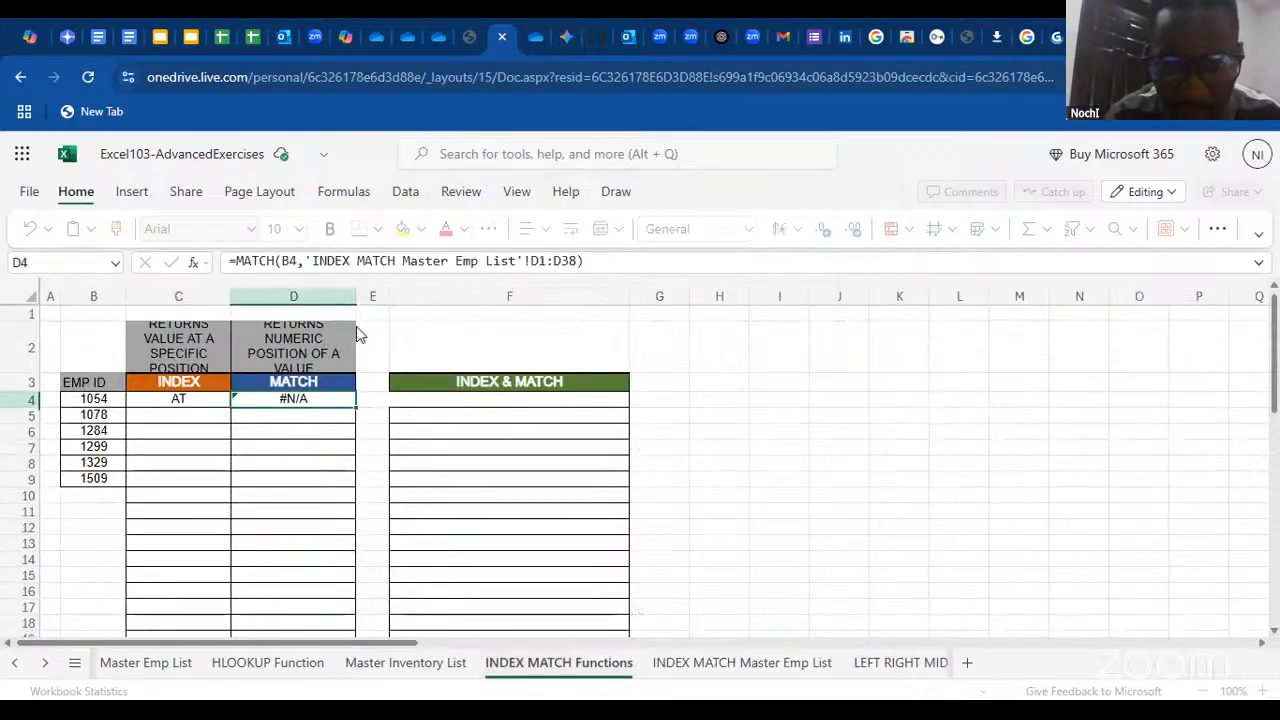
Add 0 as the match type argument after D38 in D4's MATCH formula
{"action": "left_click", "coordinate": [573, 261]}
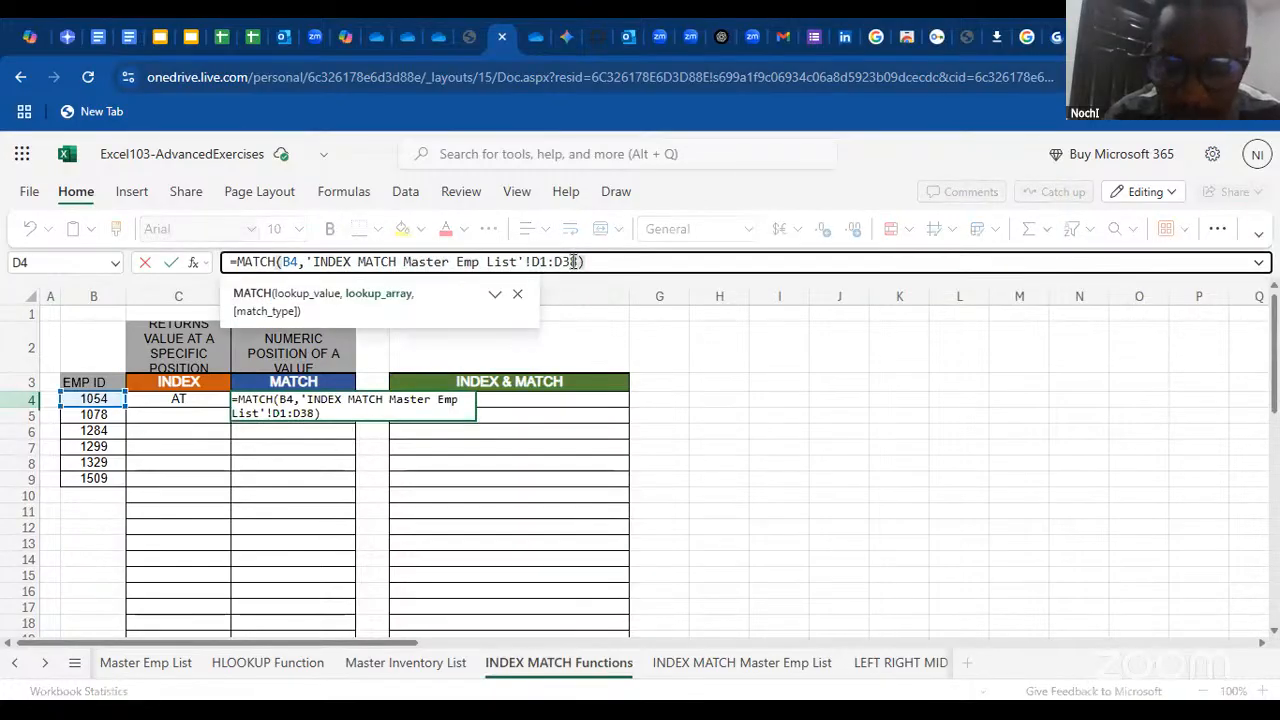
{"action": "type", "text": "0"}
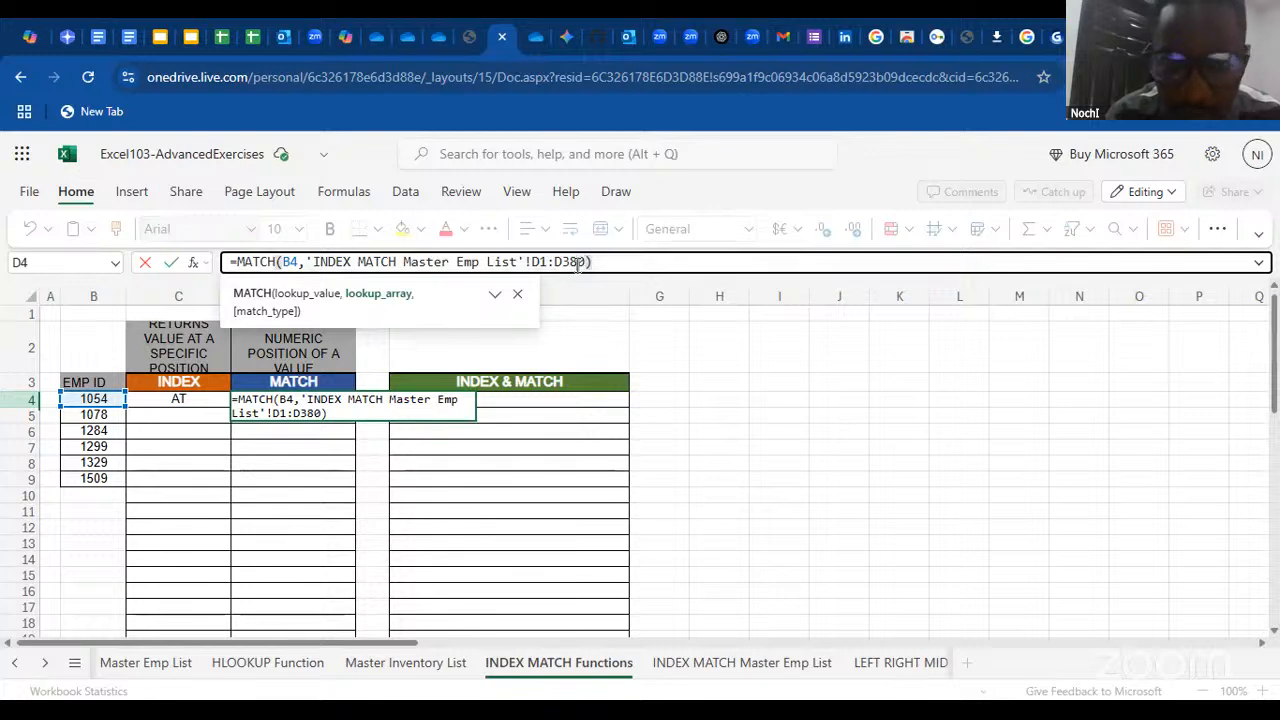
{"action": "type", "text": ","}
{"action": "left_click", "coordinate": [609, 262]}
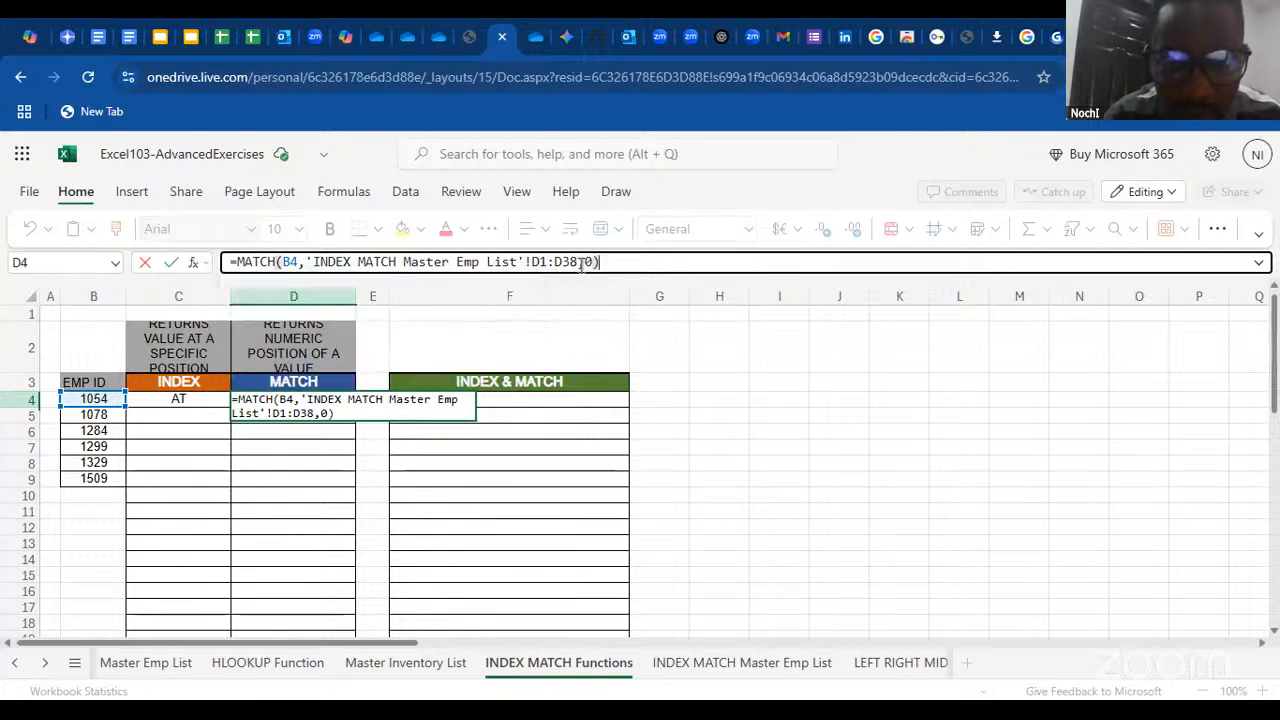
Make the lookup array in D4's formula the absolute range $D$1:$D$38 and reopen the cell to check the formula
{"action": "left_click_drag", "start_coordinate": [580, 264], "coordinate": [531, 264]}
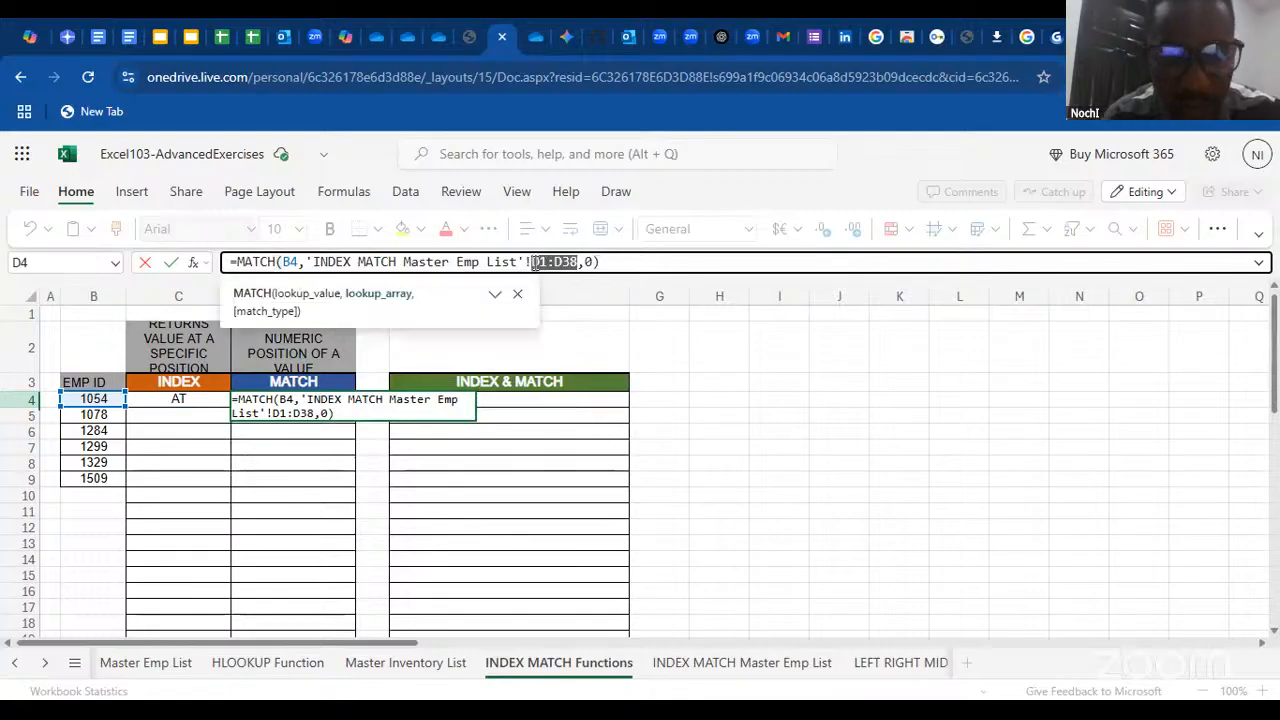
{"action": "key", "text": "F4"}
{"action": "key", "text": "Return"}
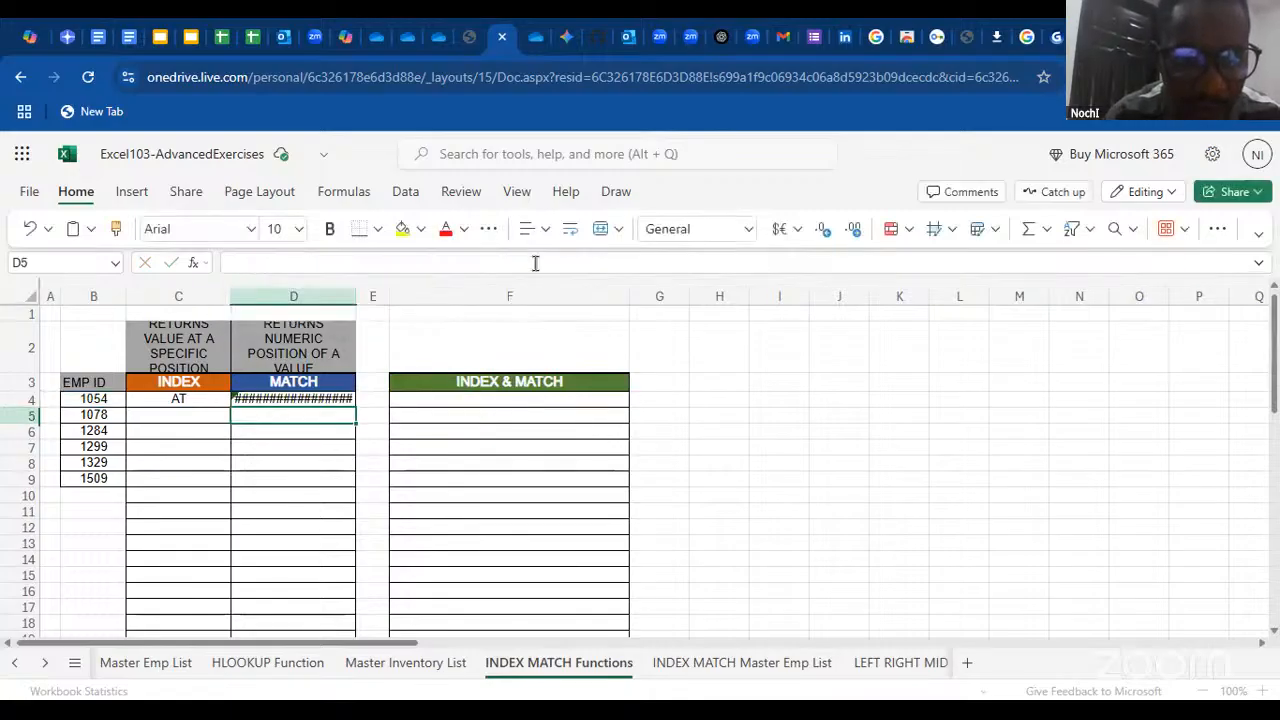
{"action": "double_click", "coordinate": [330, 400]}
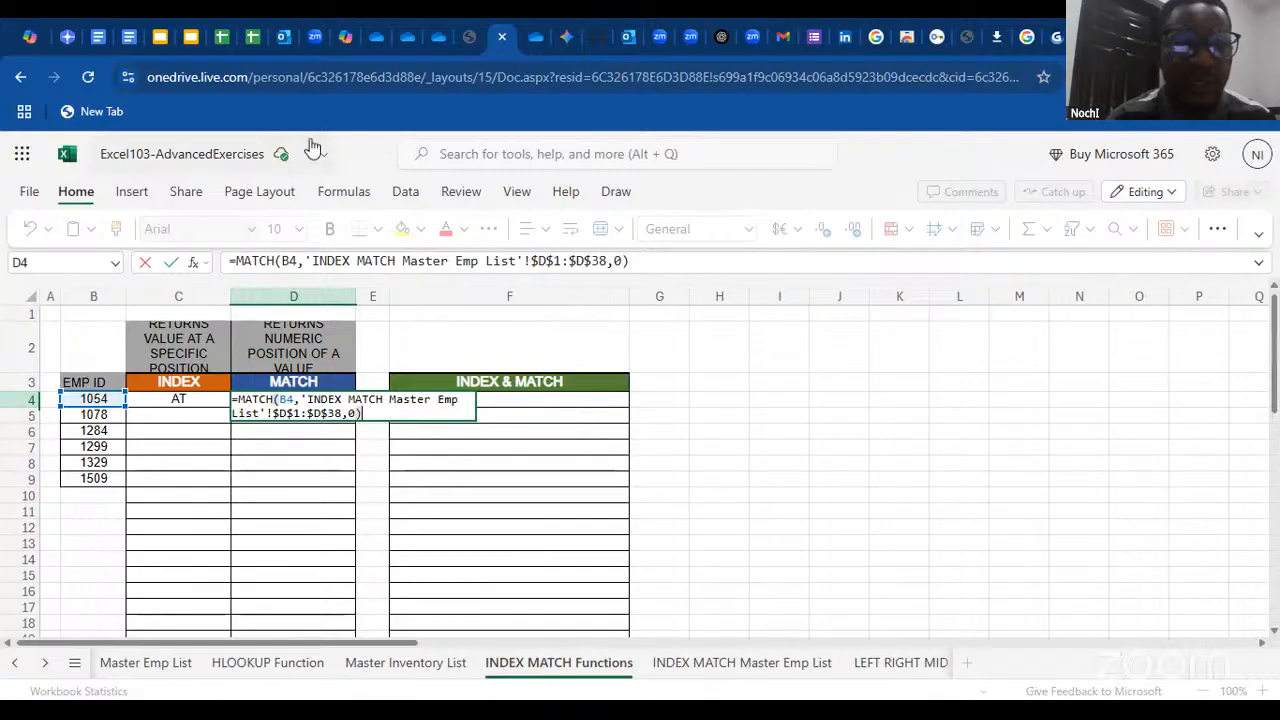
Switch to the Google Slides presentation, select slide 7, Data Management Basics, and start the slideshow from it
{"action": "left_click", "coordinate": [190, 40]}
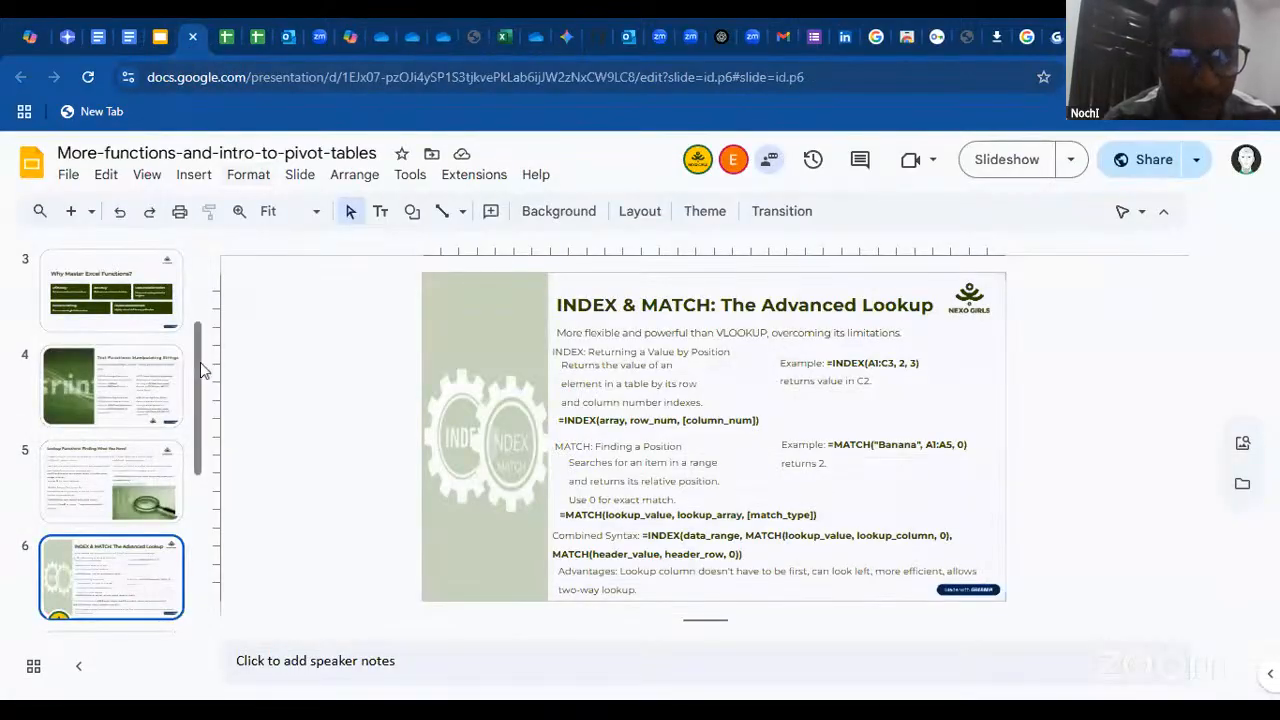
{"action": "left_click_drag", "start_coordinate": [203, 366], "coordinate": [205, 457]}
{"action": "left_click", "coordinate": [143, 487]}
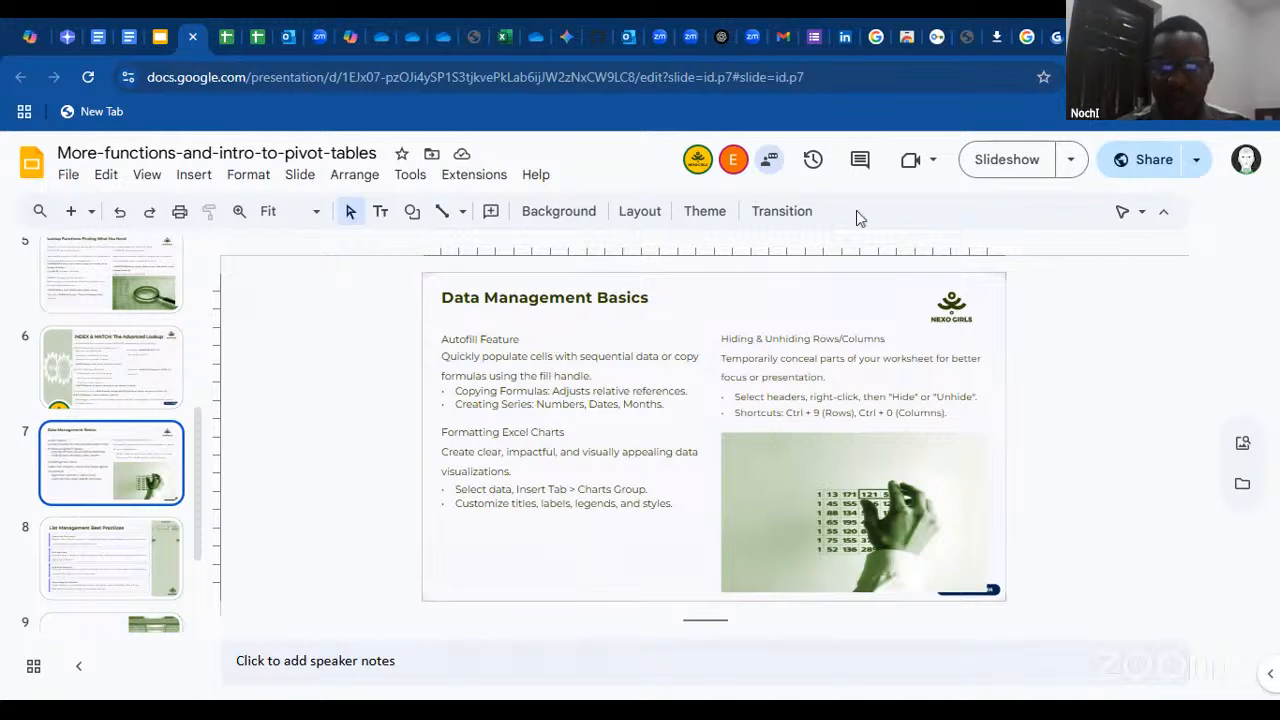
{"action": "left_click", "coordinate": [1010, 160]}
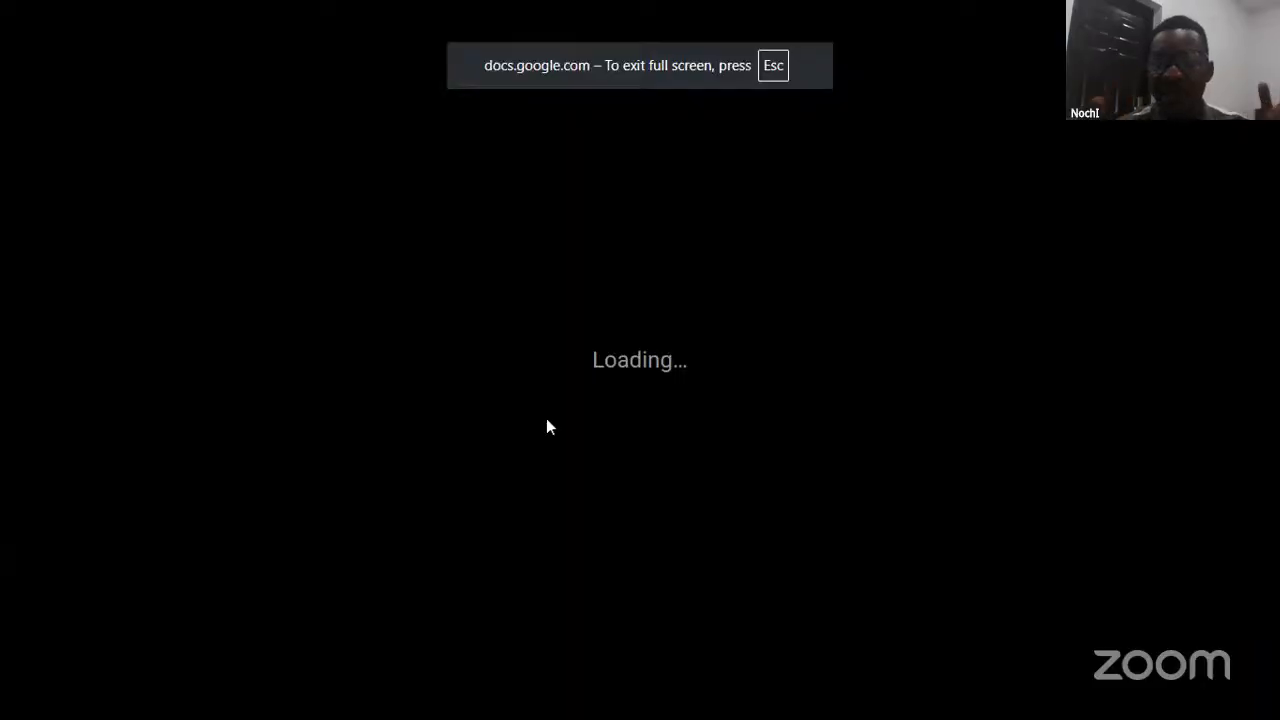